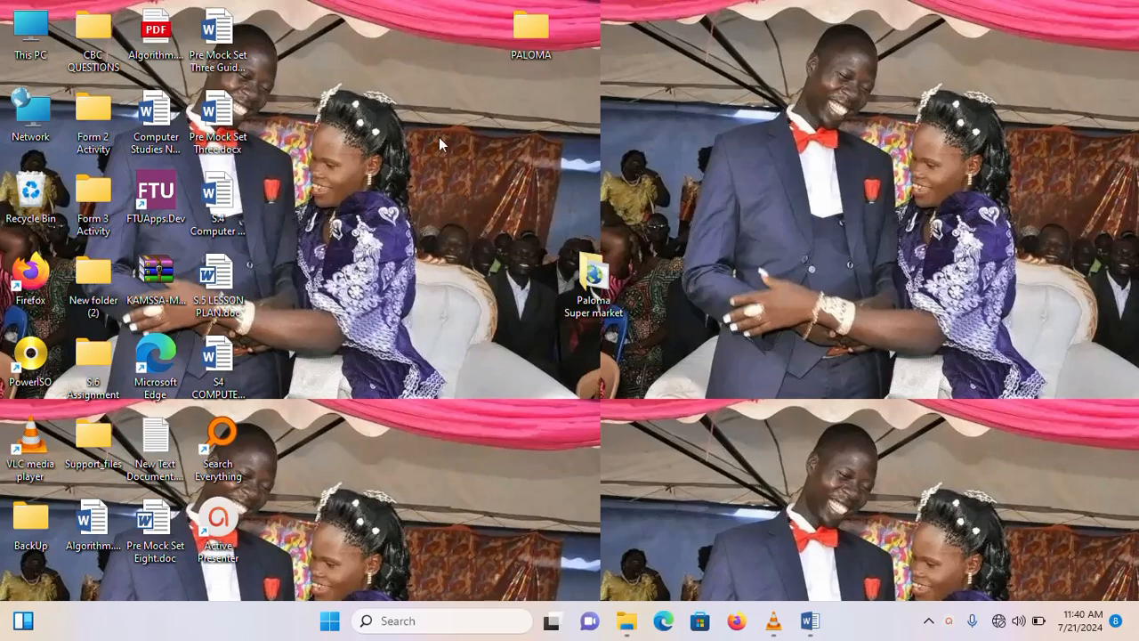
Step: Open Home.html from the Paloma Super market folder on the desktop
double_click(592, 284)
scroll(306, 242, "down", 15)
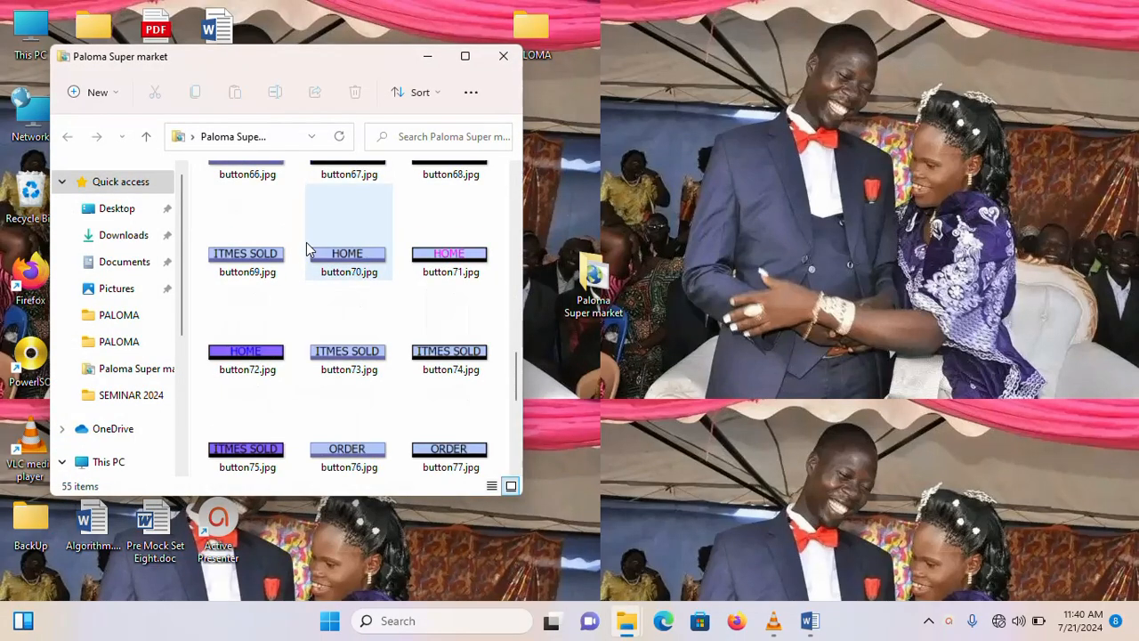
scroll(306, 242, "down", 5)
left_click(256, 230)
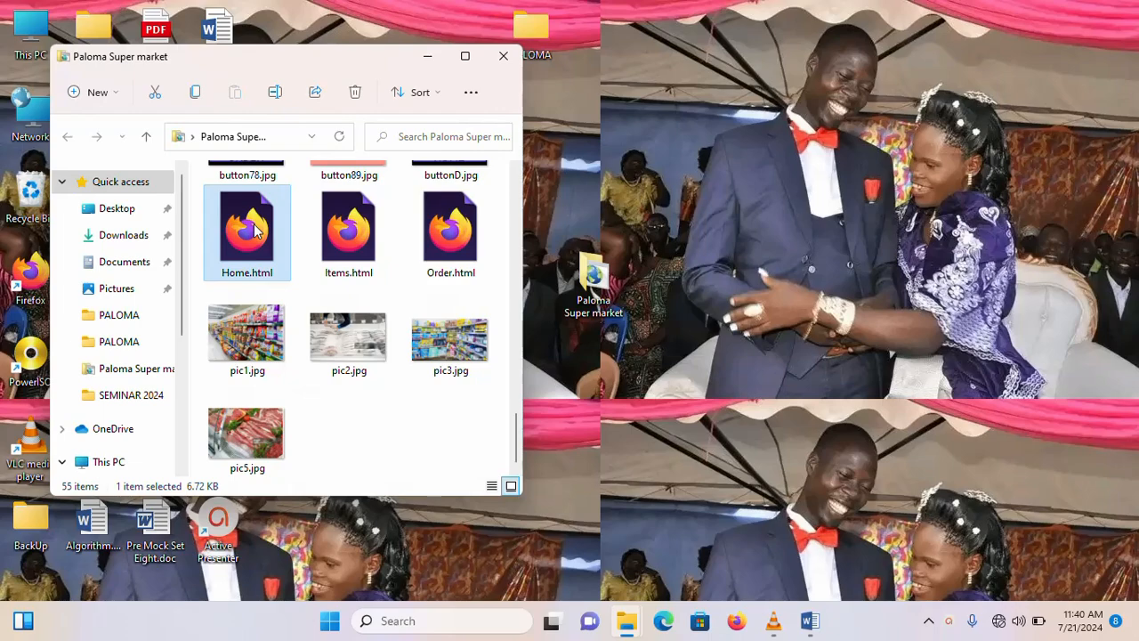
double_click(256, 230)
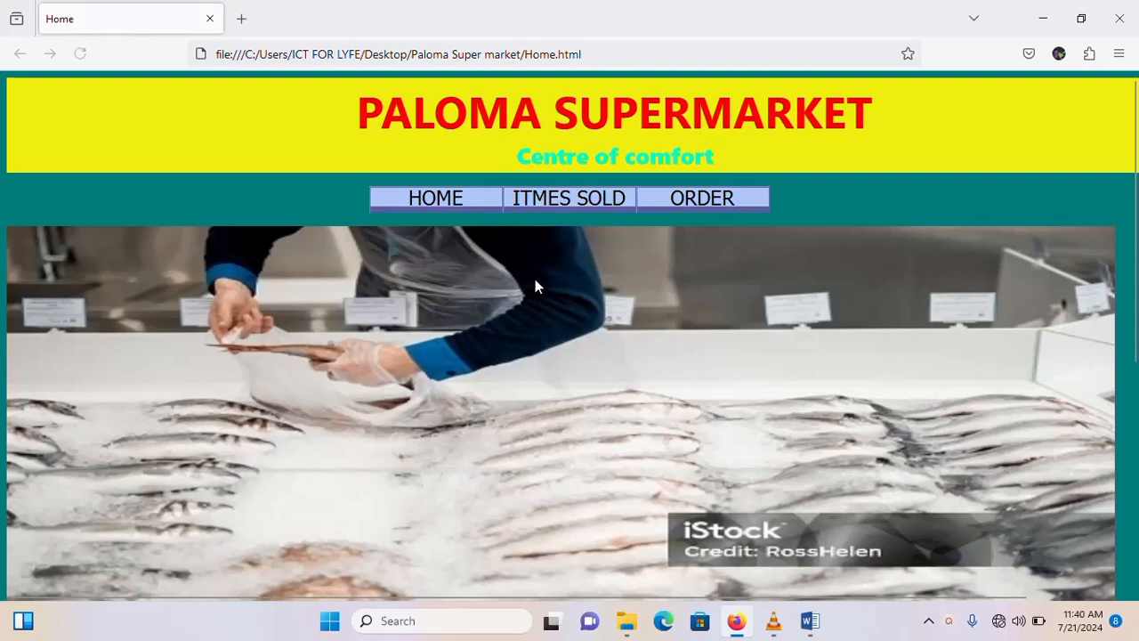
Step: Look through the supermarket's home page, follow its Read More link and look through the items sold page
scroll(535, 283, "down", 4)
scroll(535, 285, "up", 4)
scroll(445, 233, "down", 5)
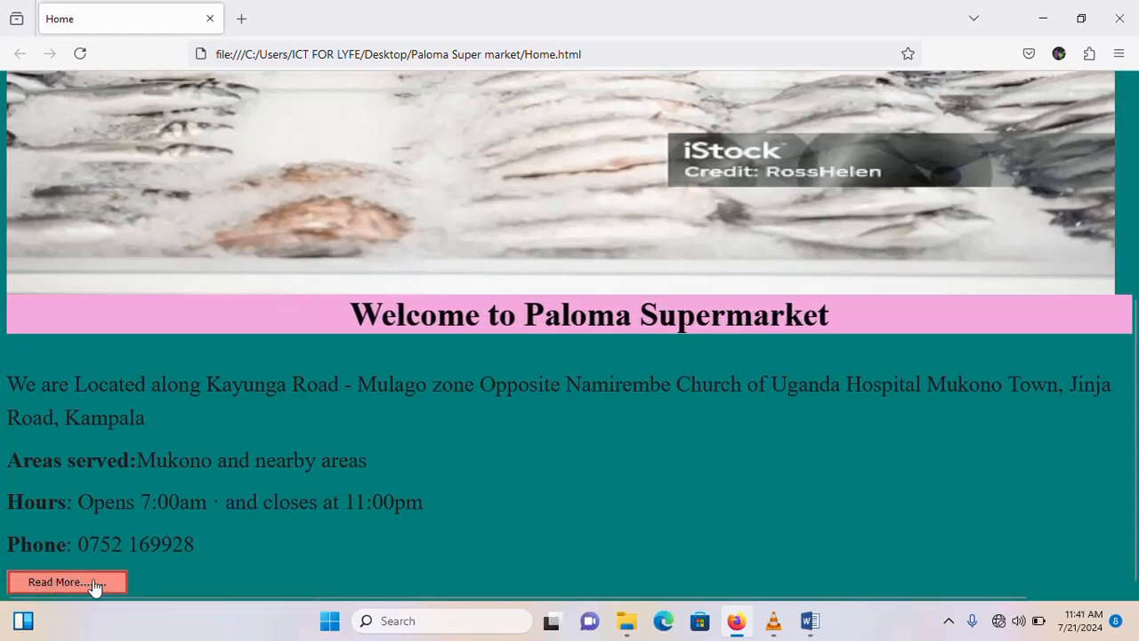
left_click(83, 584)
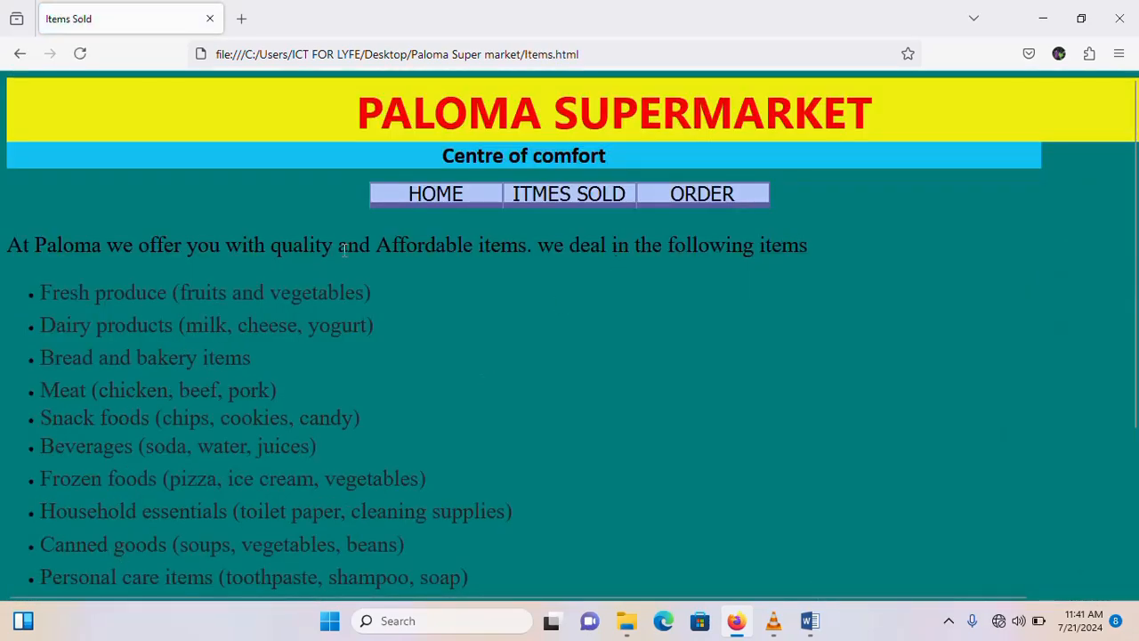
scroll(210, 276, "down", 3)
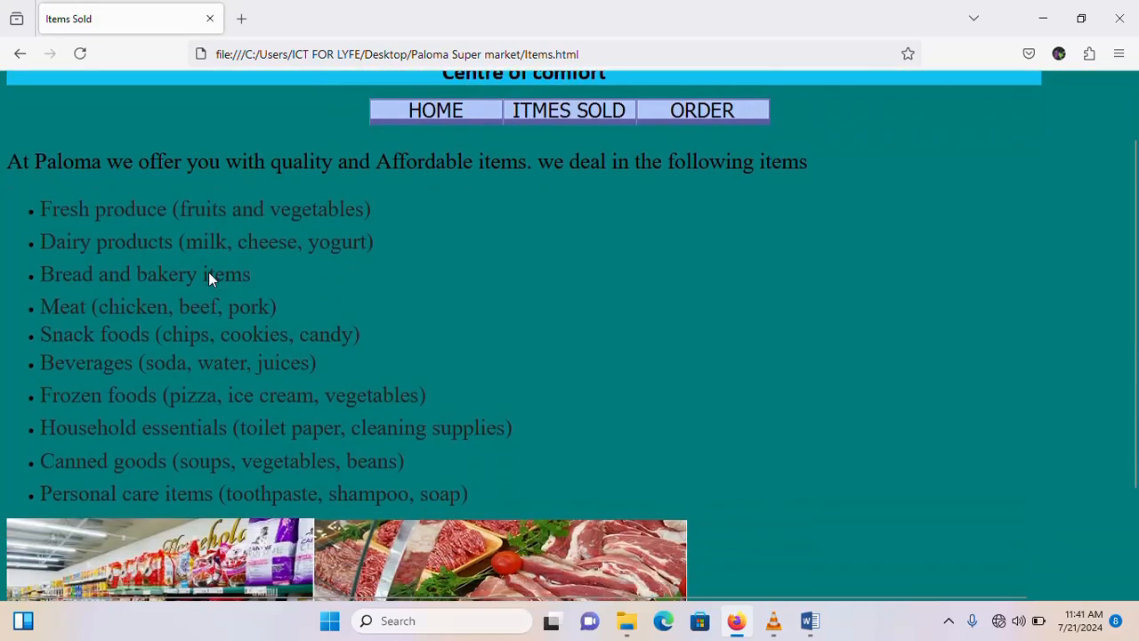
scroll(733, 252, "up", 3)
Step: Test the website's navigation links by switching between the Home, Items Sold and Order pages
left_click(717, 205)
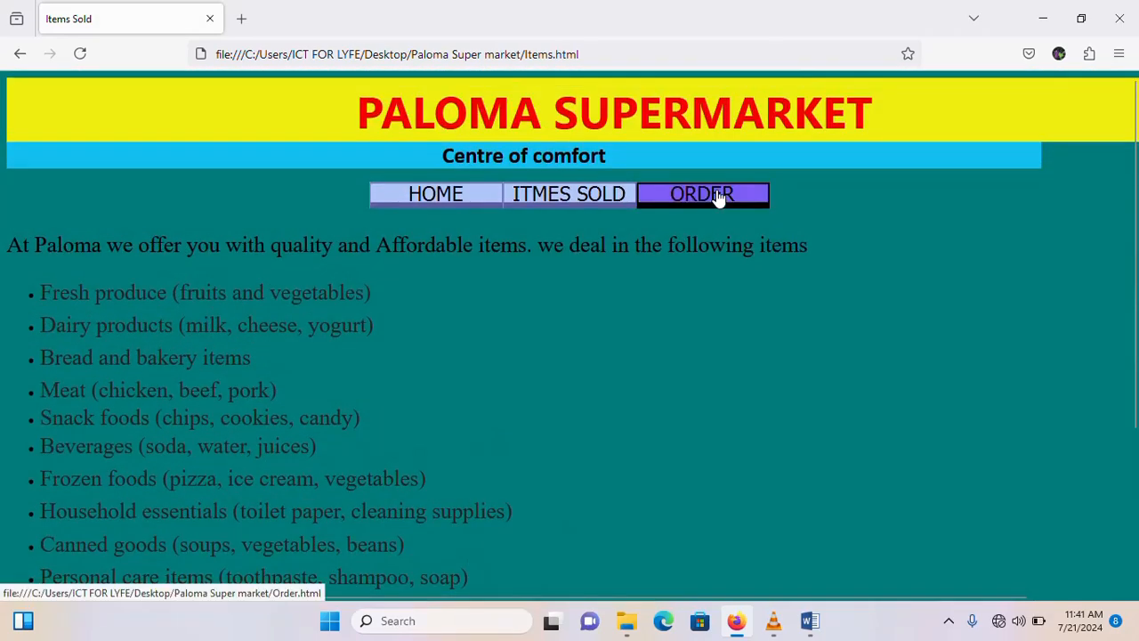
left_click(583, 199)
left_click(452, 196)
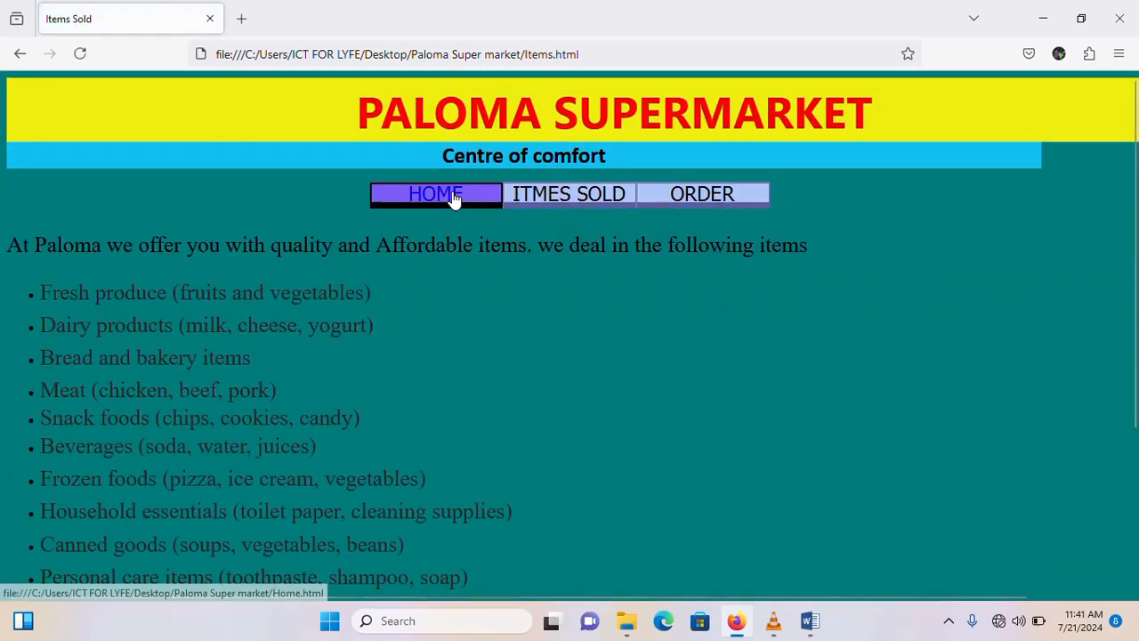
left_click(587, 219)
left_click(712, 210)
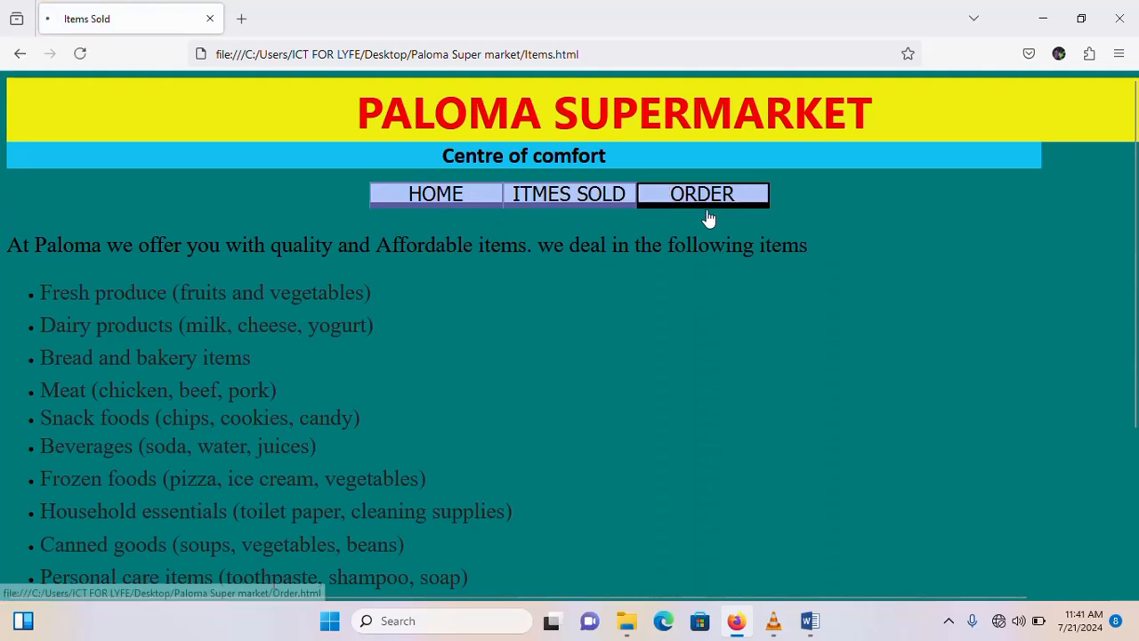
left_click(566, 197)
left_click(417, 203)
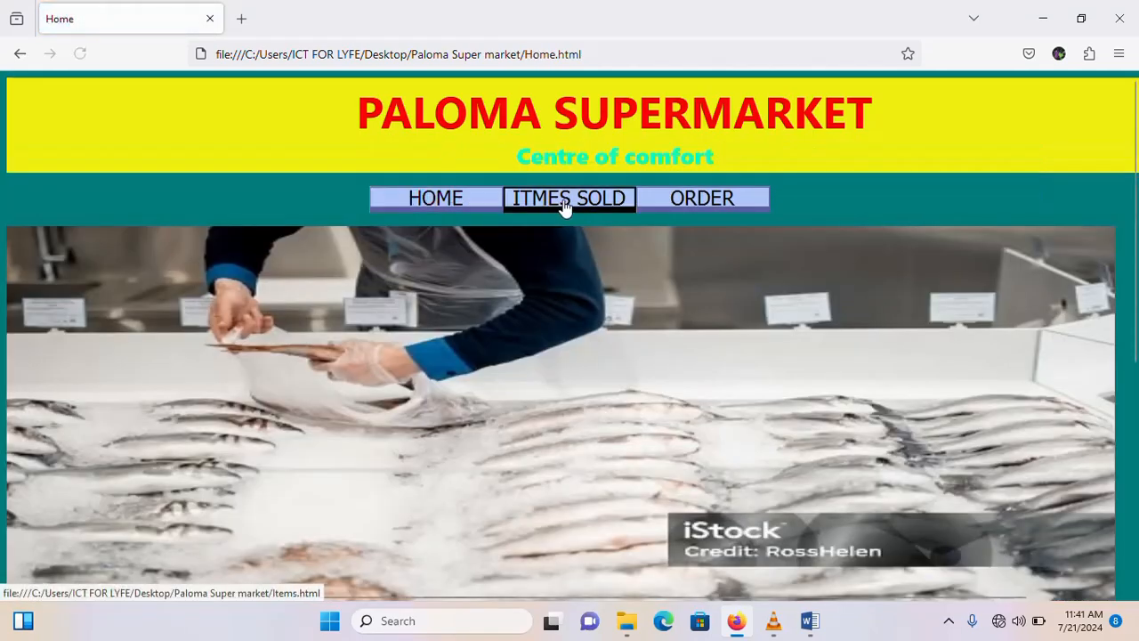
left_click(566, 204)
left_click(713, 203)
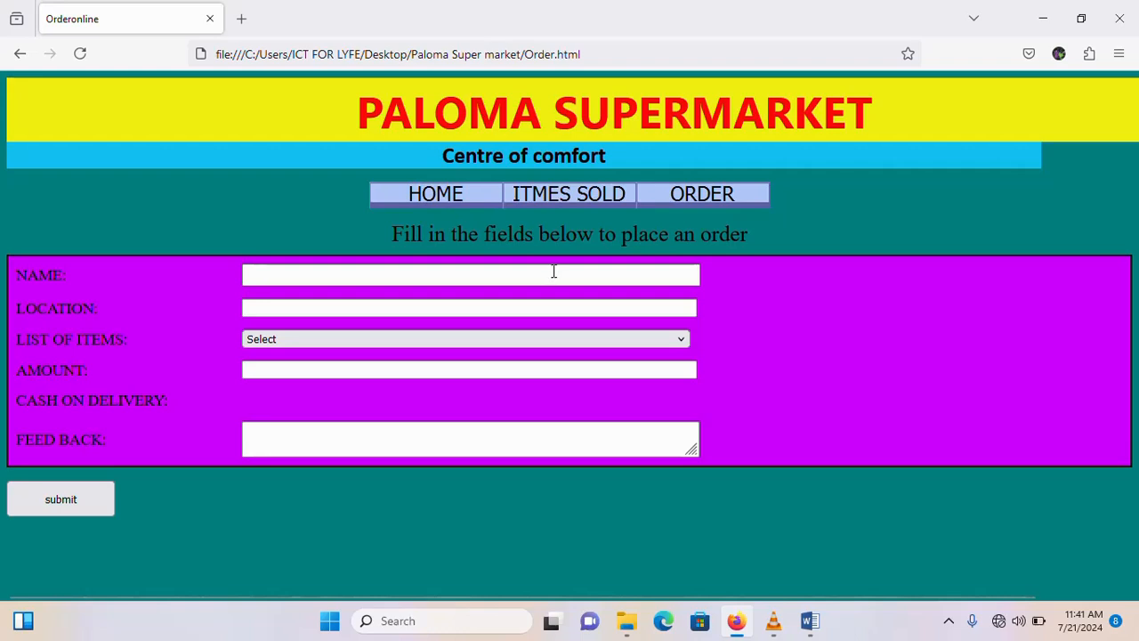
Step: Reload the Order page and check the name, location, amount and feedback fields of its form
left_click(713, 201)
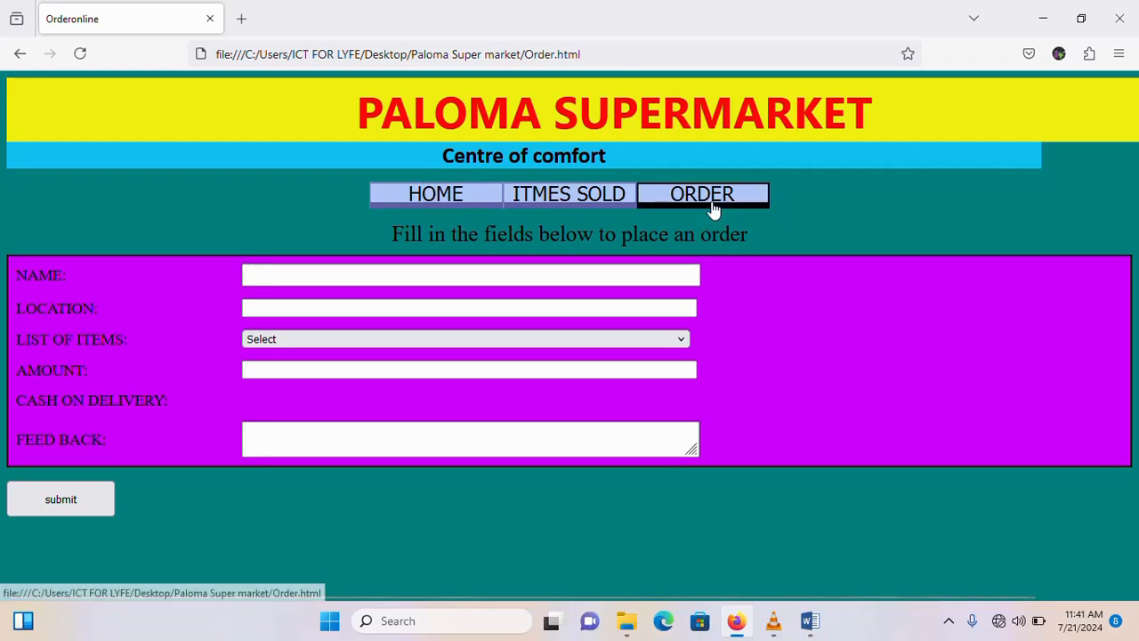
left_click(289, 277)
left_click(305, 307)
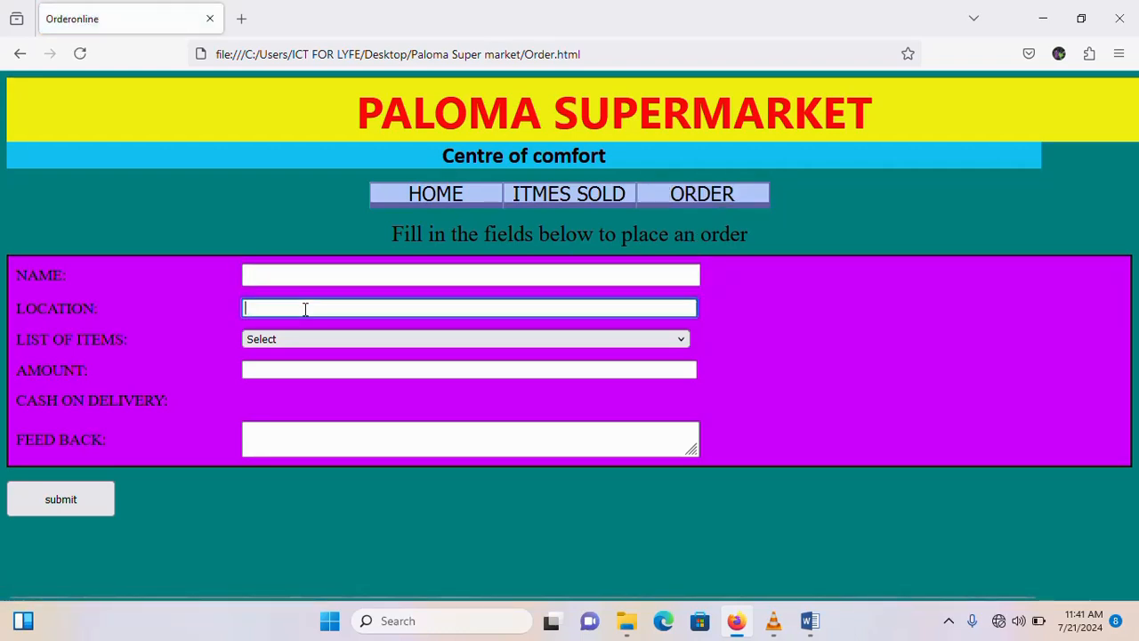
left_click(311, 370)
left_click(306, 438)
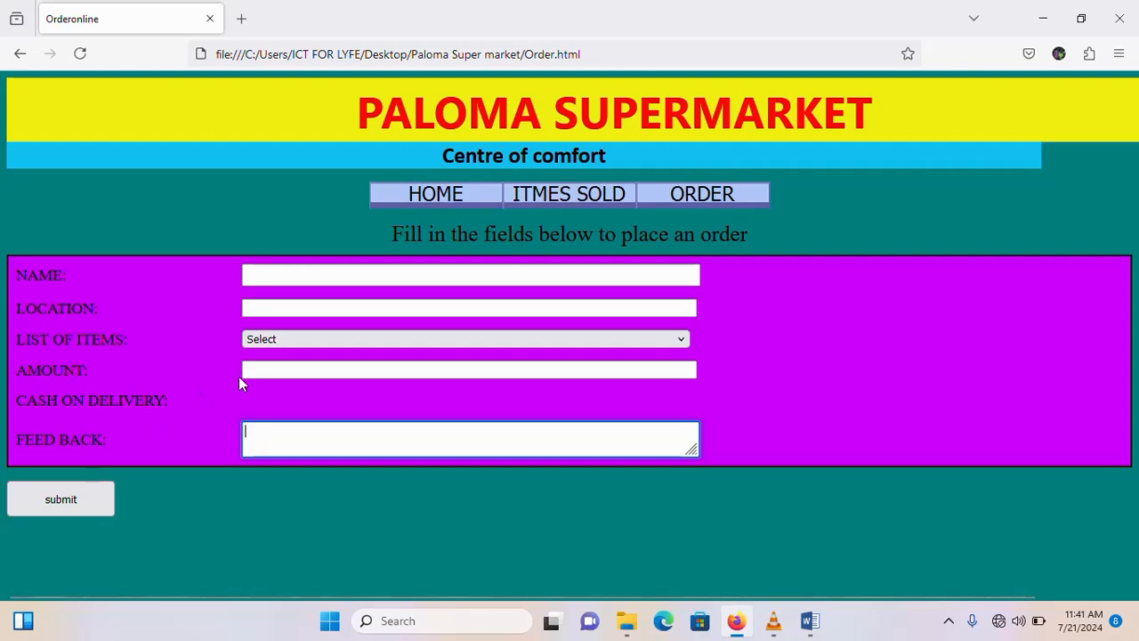
Step: Close the website and its folder, read the supermarket task in Word's Document1, and return to the desktop
left_click(1121, 24)
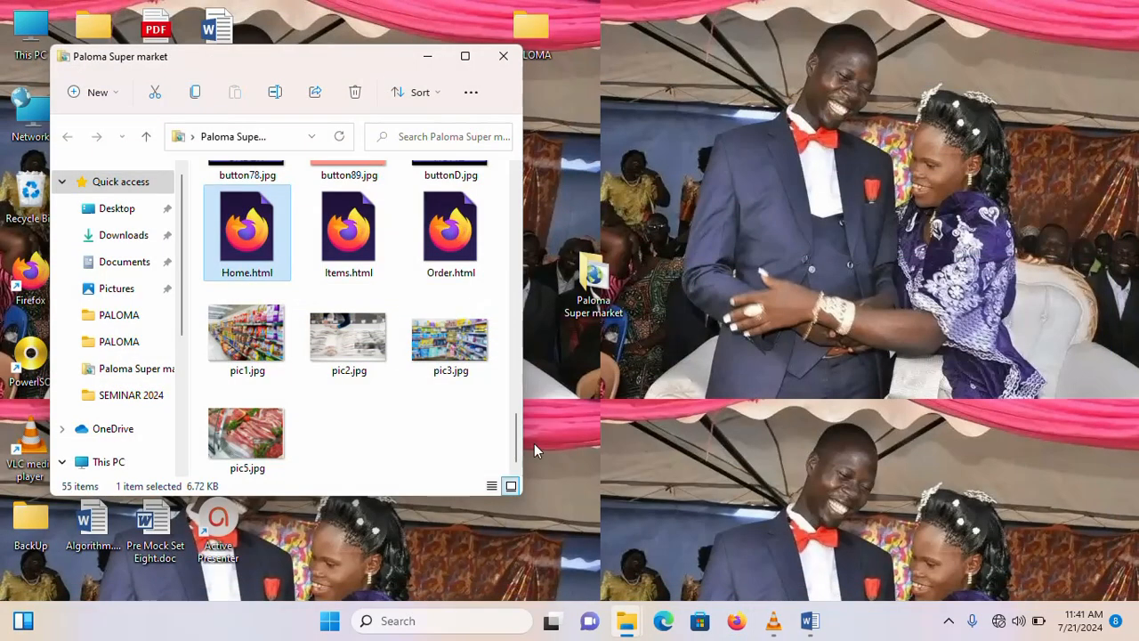
left_click(502, 58)
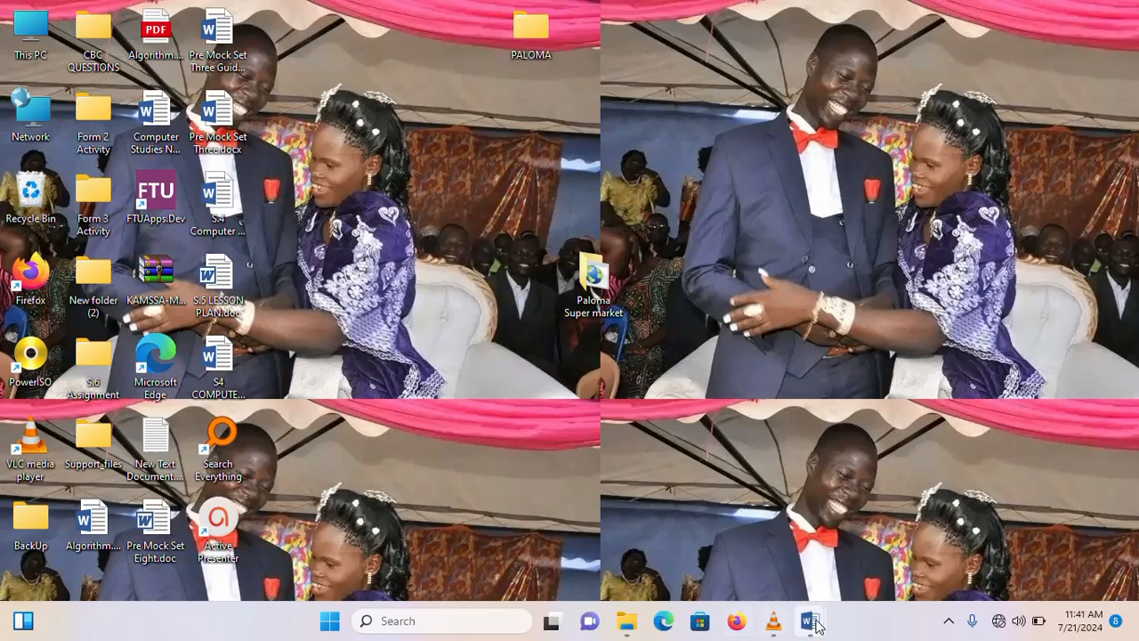
mouse_move(812, 621)
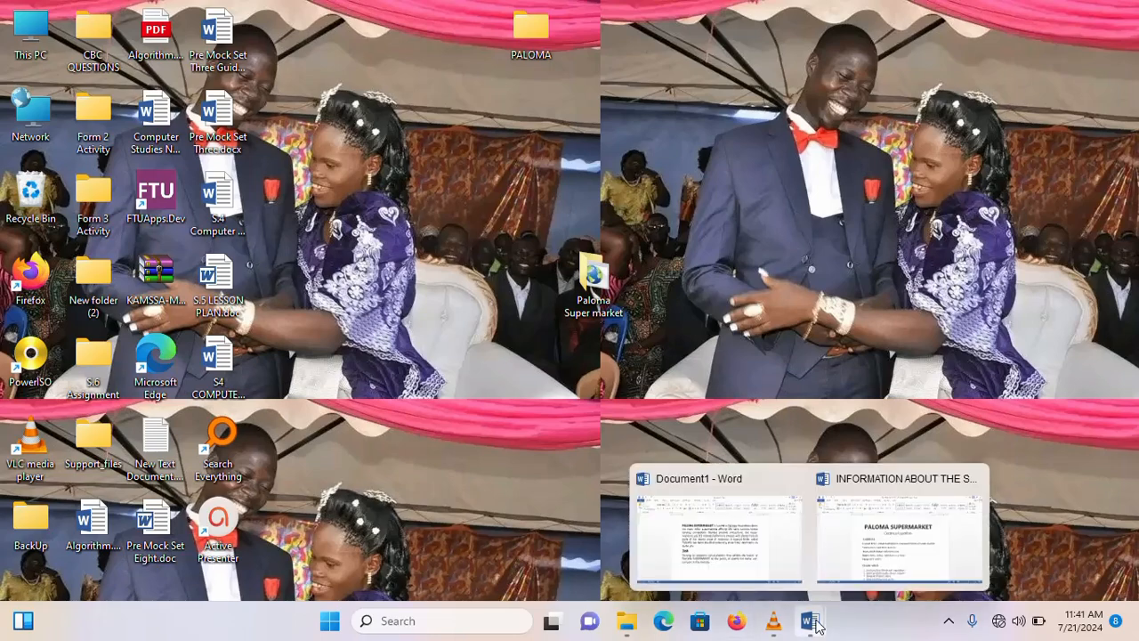
left_click(740, 541)
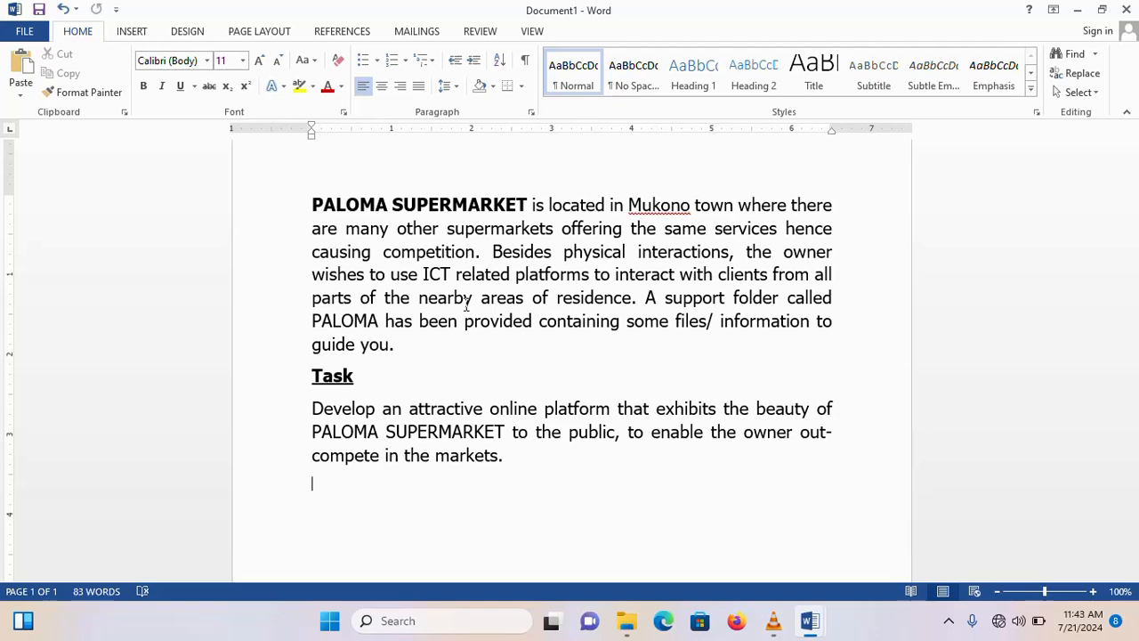
left_click(1102, 9)
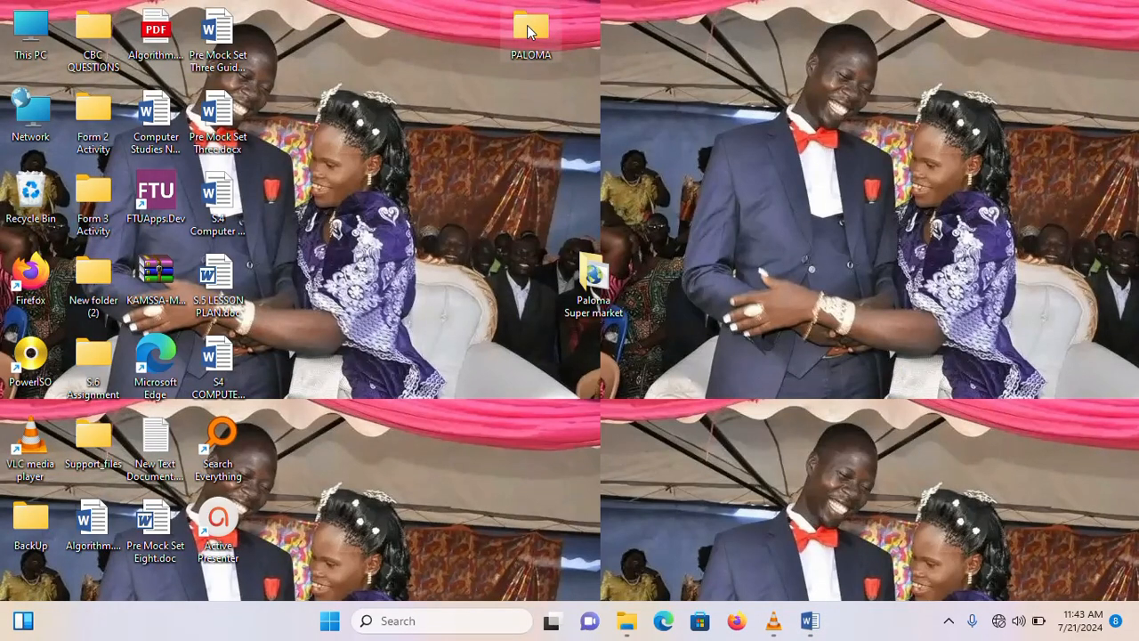
Step: Move the PALOMA folder to a lower spot on the desktop and open it to go through pictures pic1.jpg to pic5.jpg
left_click_drag(532, 33, 483, 131)
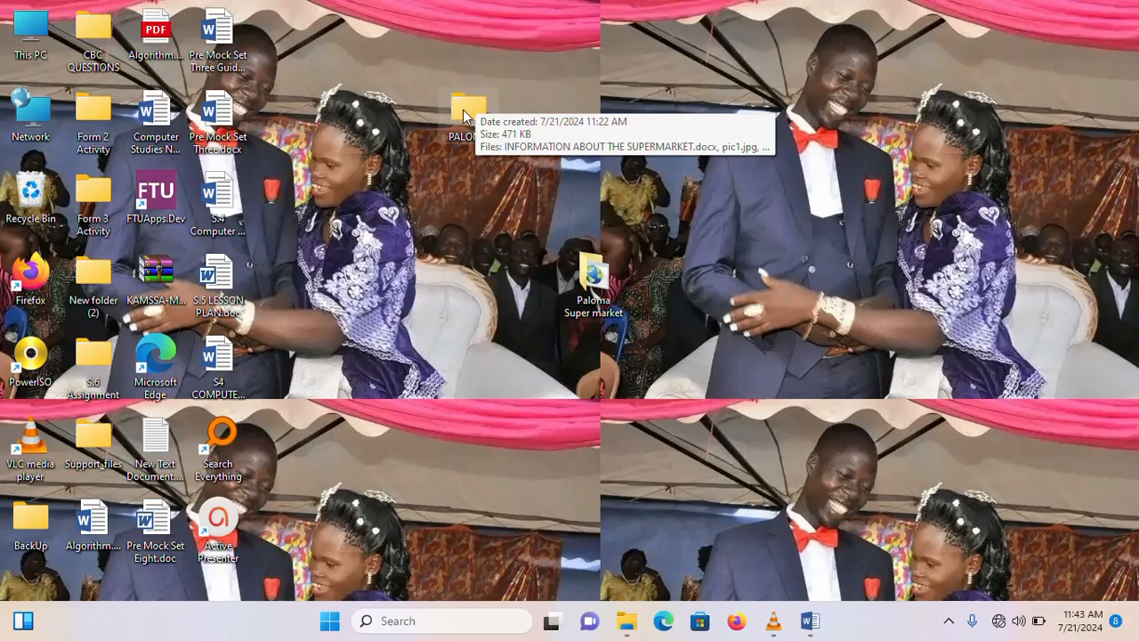
double_click(465, 111)
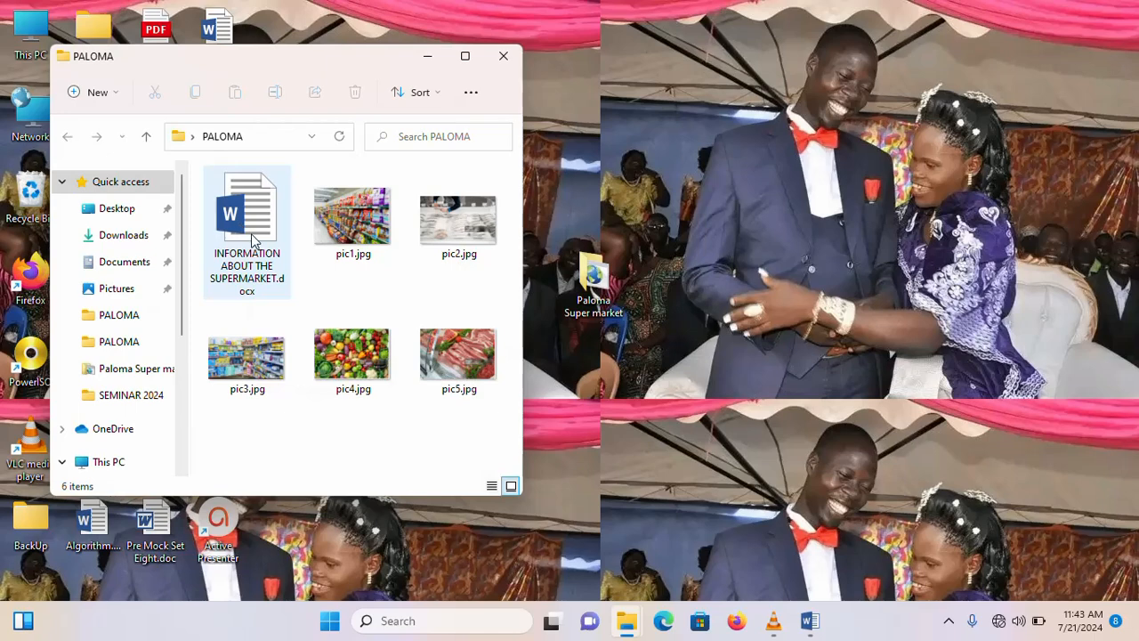
left_click(346, 230)
left_click(451, 222)
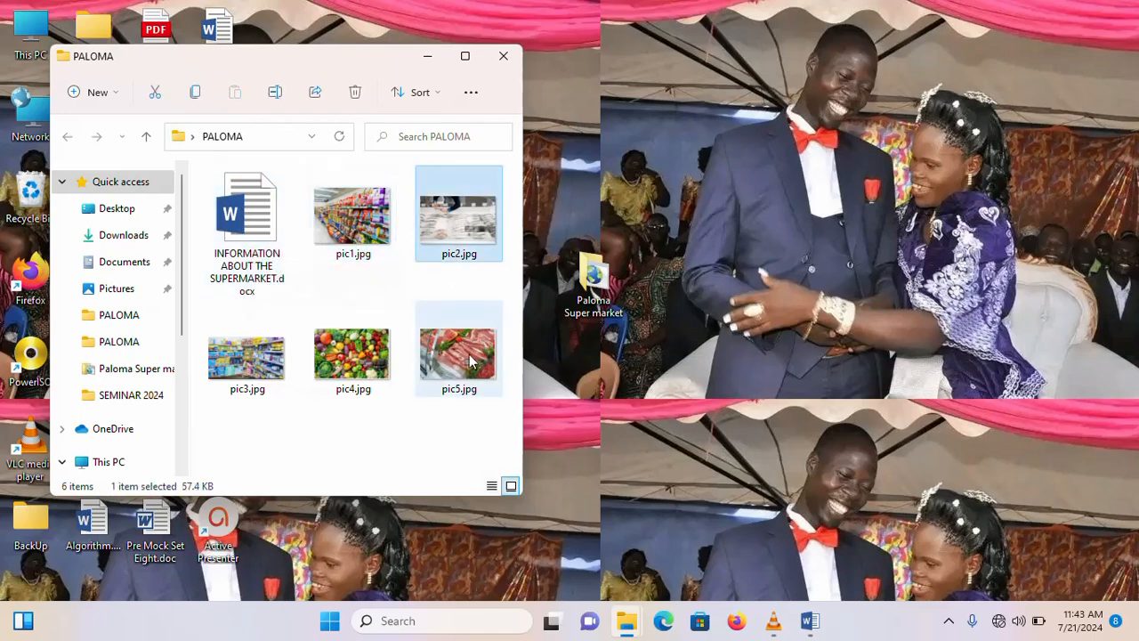
left_click(450, 361)
left_click(372, 363)
left_click(251, 360)
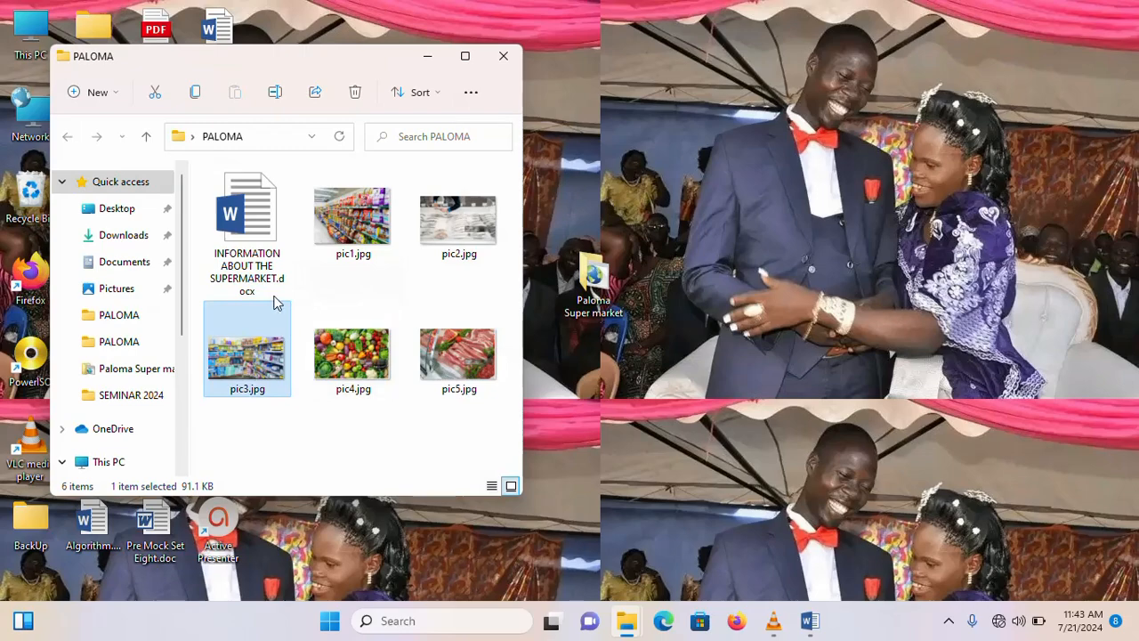
Step: Open INFORMATION ABOUT THE SUPERMARKET.docx and examine its title, slogan, address, items sold and online order sections
double_click(256, 225)
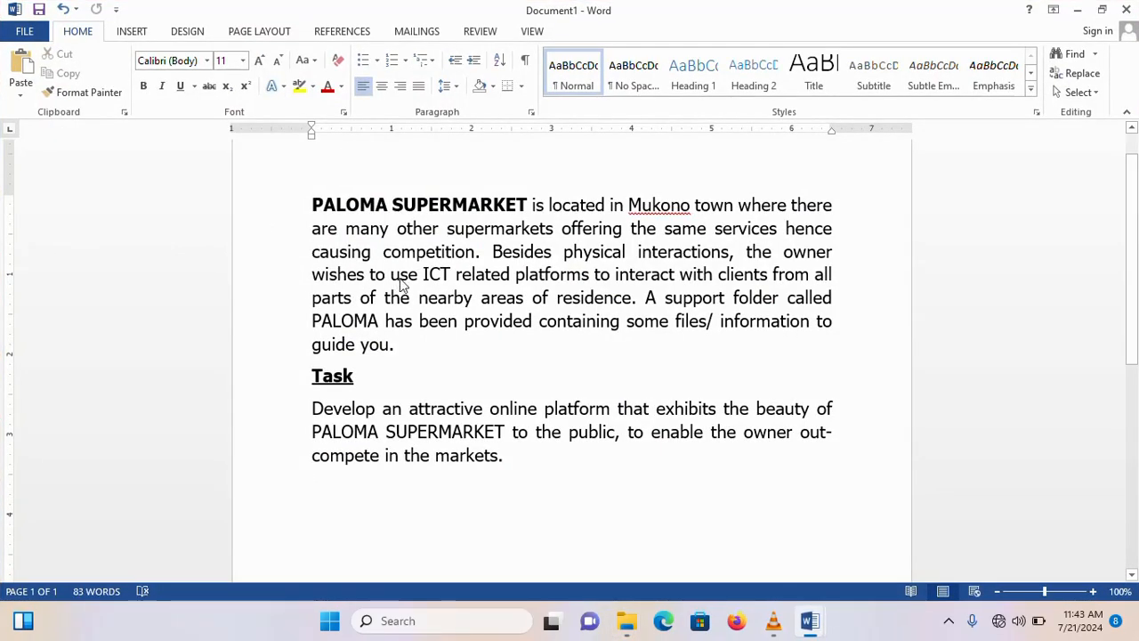
mouse_move(810, 618)
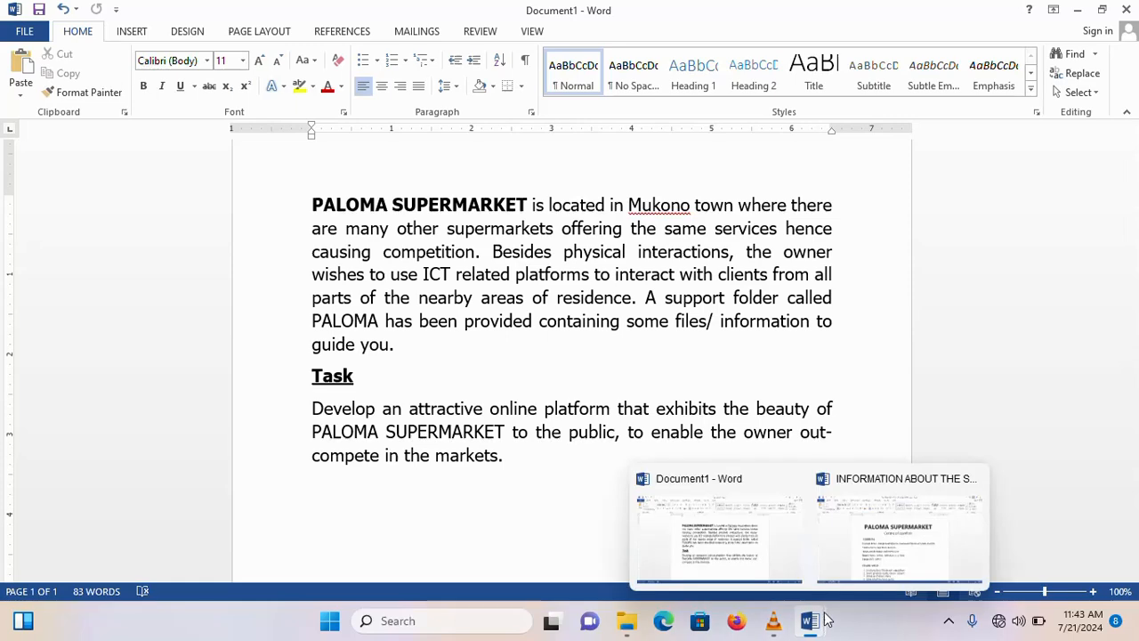
left_click(877, 540)
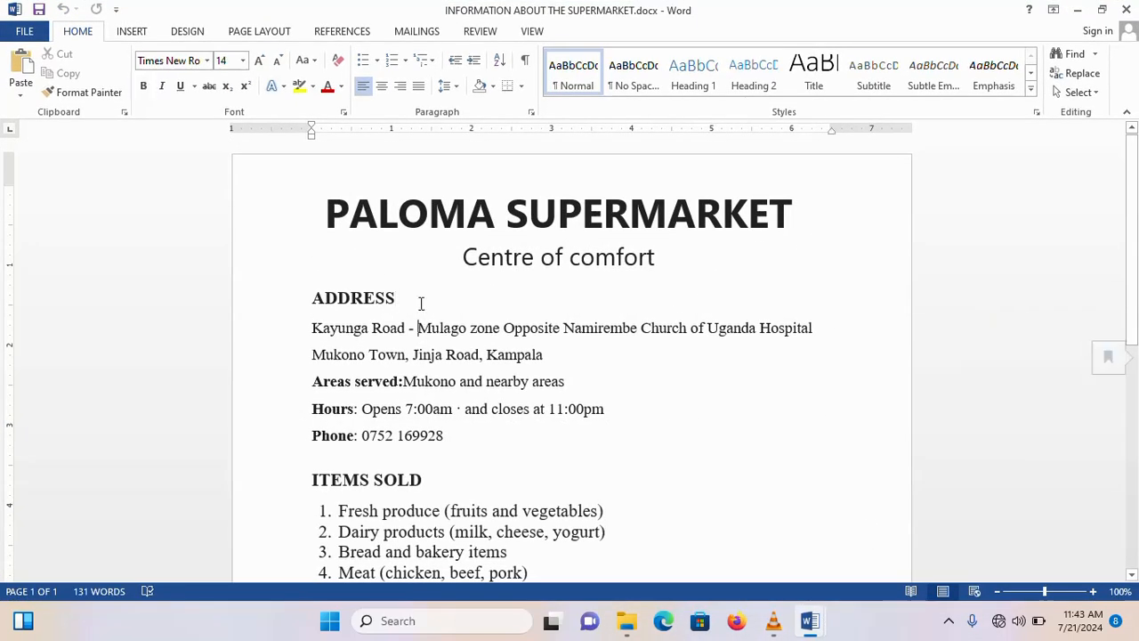
left_click_drag(326, 210, 655, 212)
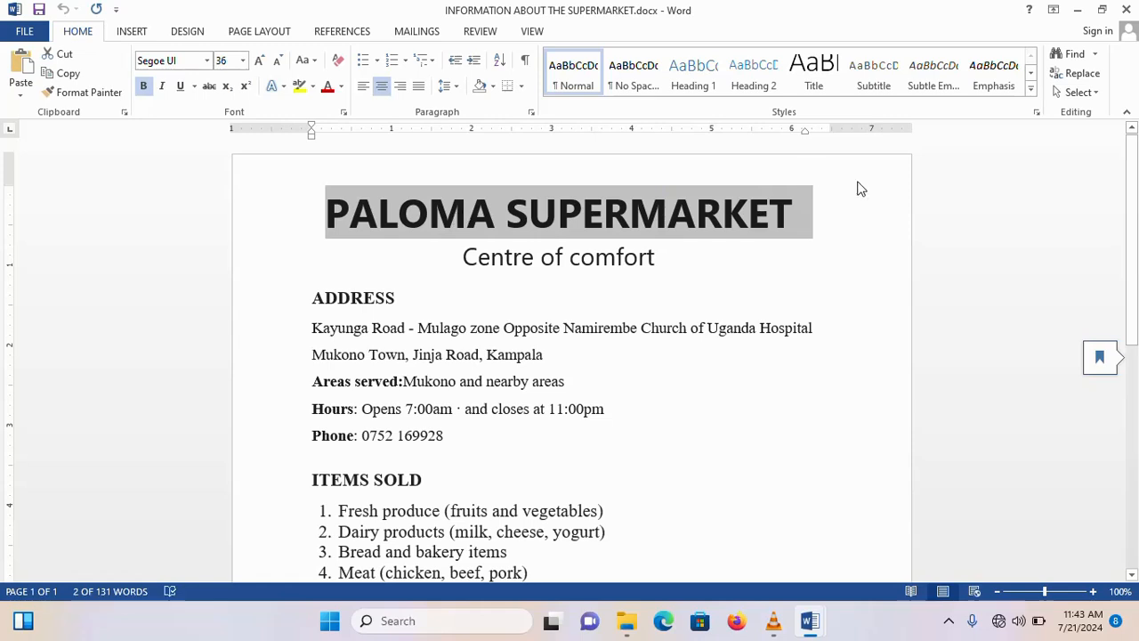
left_click_drag(461, 256, 621, 269)
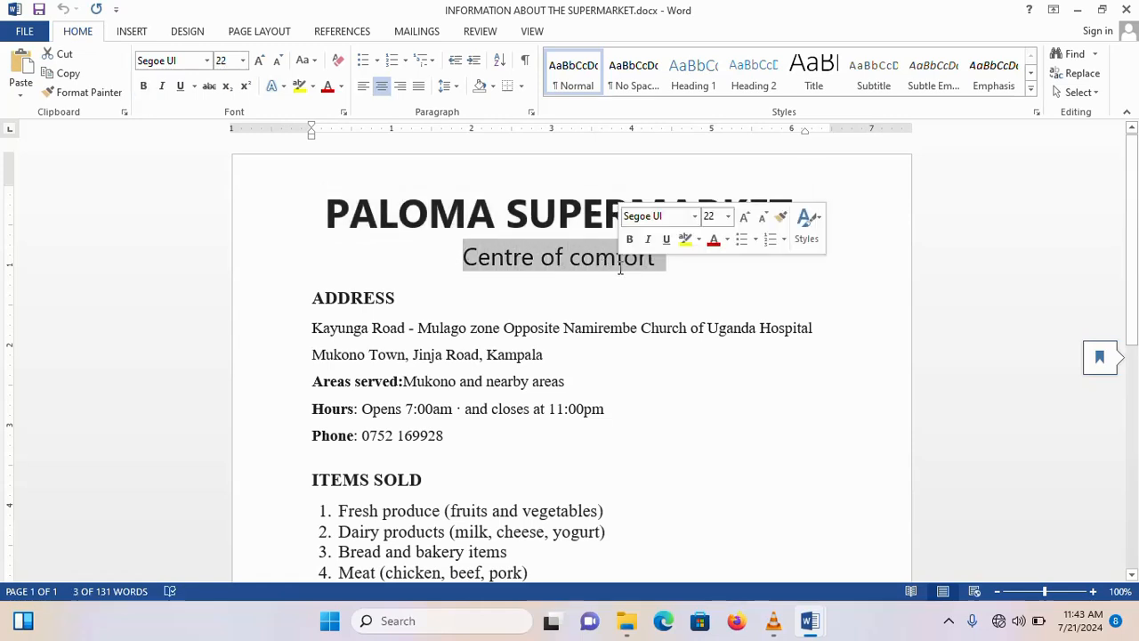
scroll(335, 302, "down", 3)
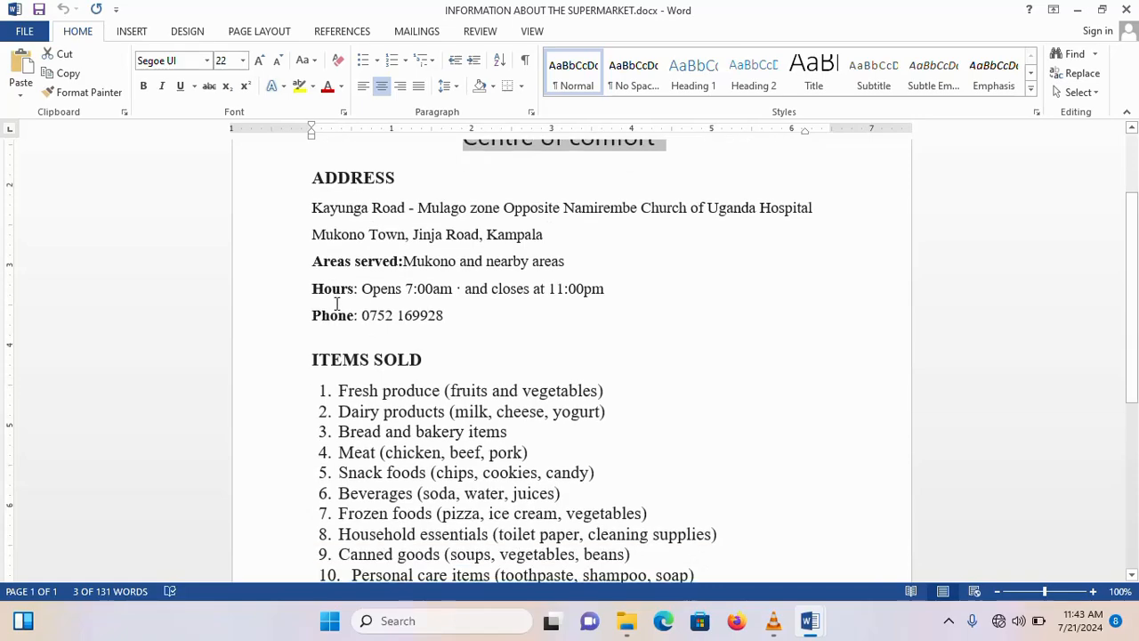
scroll(337, 302, "down", 9)
scroll(343, 312, "up", 6)
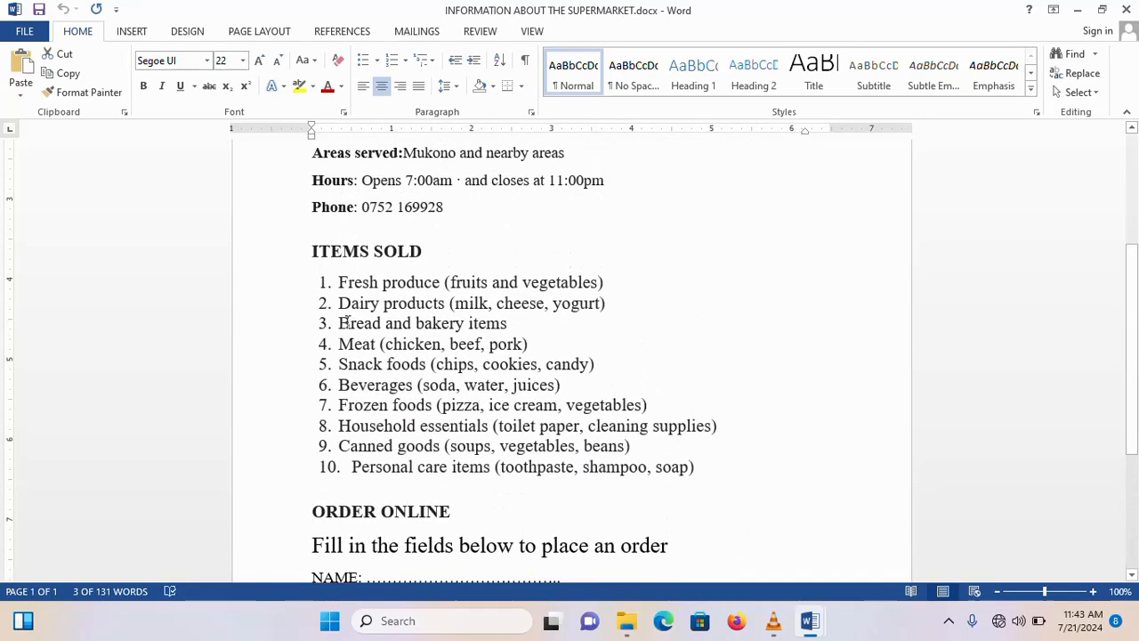
scroll(347, 323, "up", 5)
Step: Minimize both Word documents and the PALOMA folder window to clear the desktop
left_click(1077, 10)
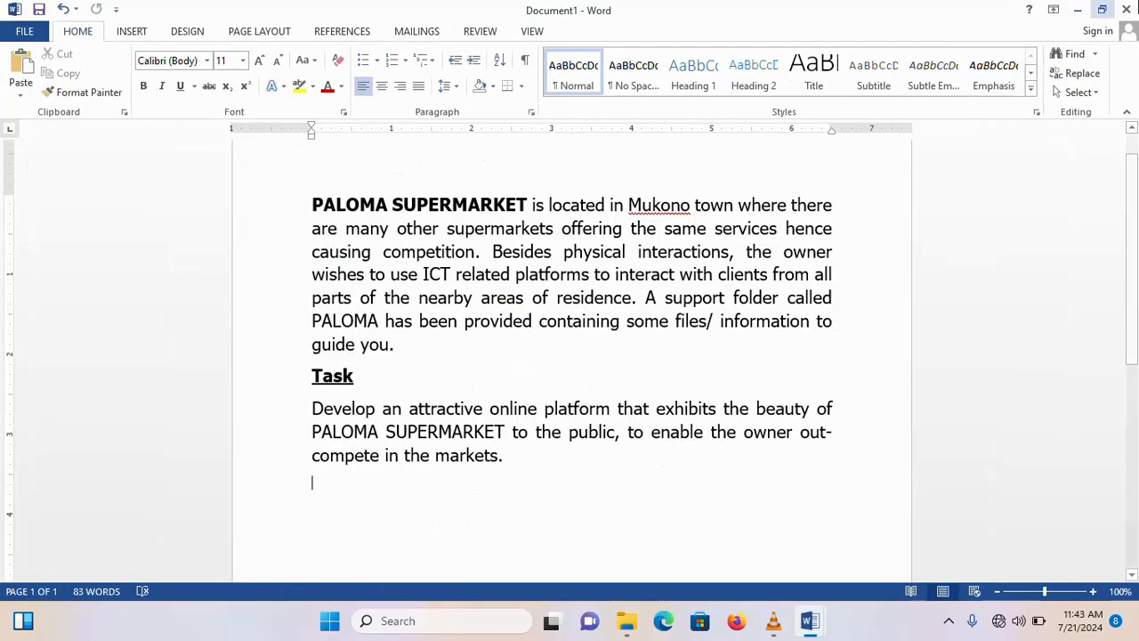
left_click(1077, 10)
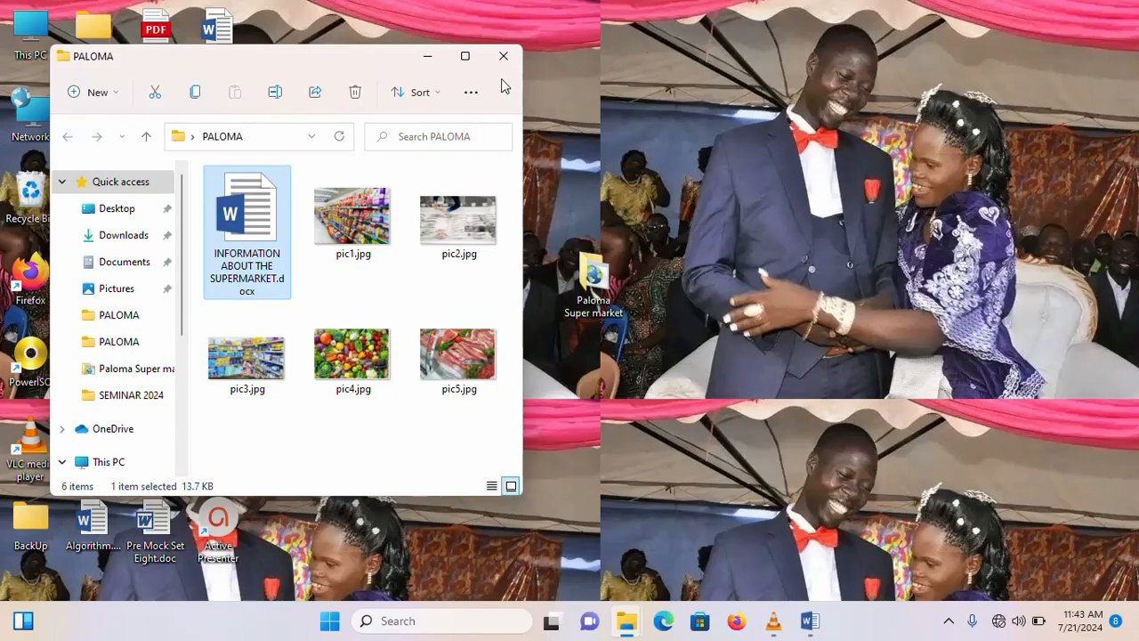
left_click(423, 59)
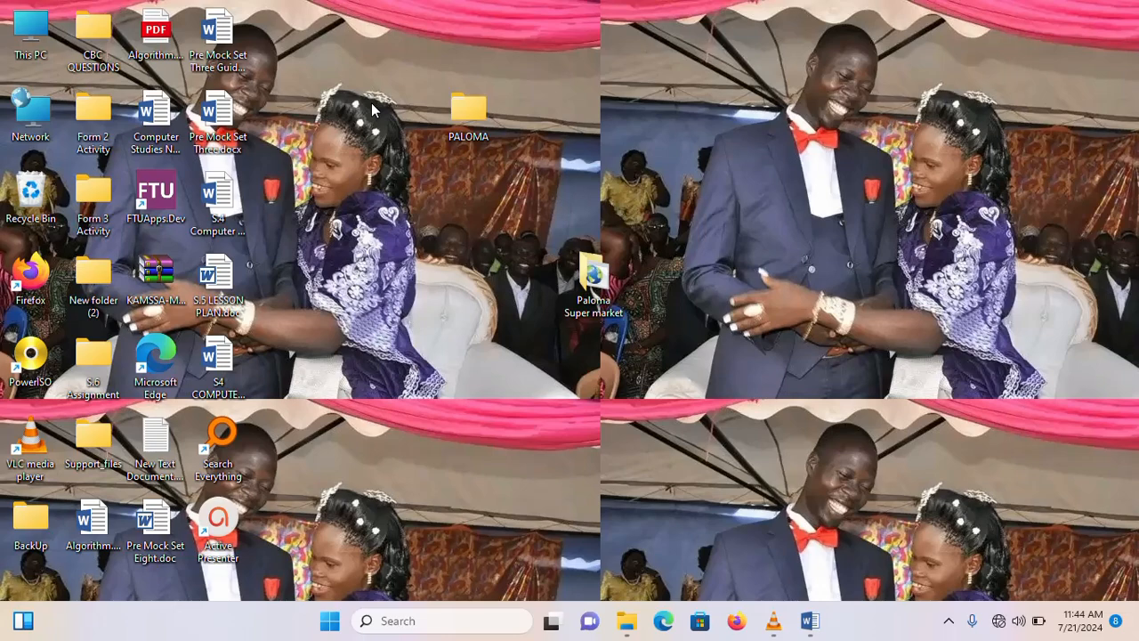
Step: Create a new folder on the desktop and name it with the site author's full name
right_click(414, 230)
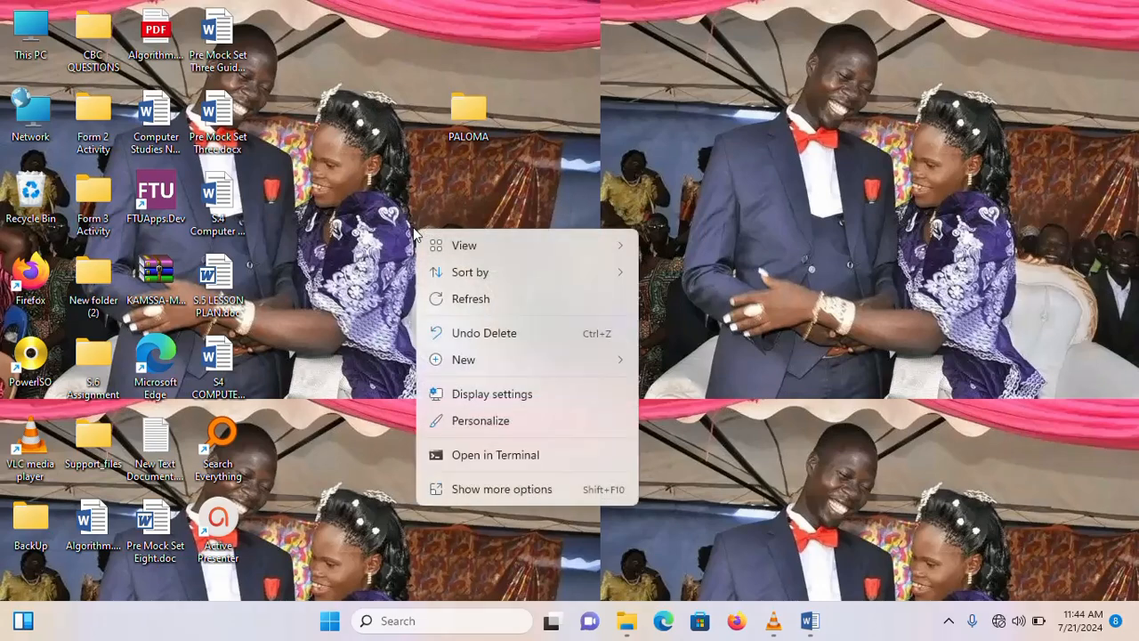
mouse_move(502, 359)
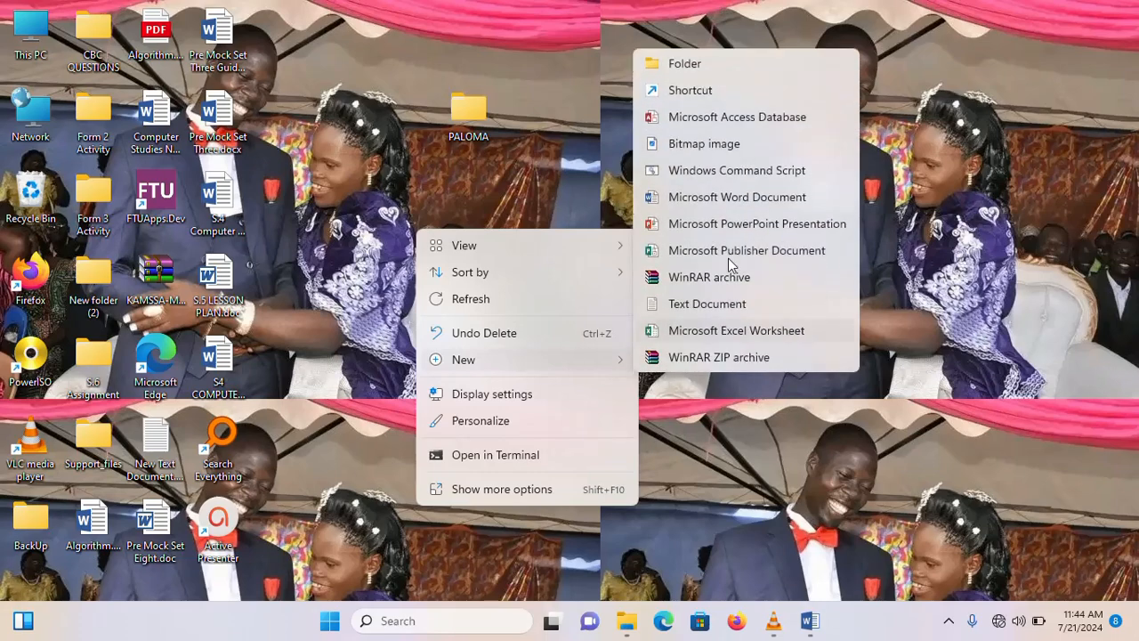
left_click(699, 60)
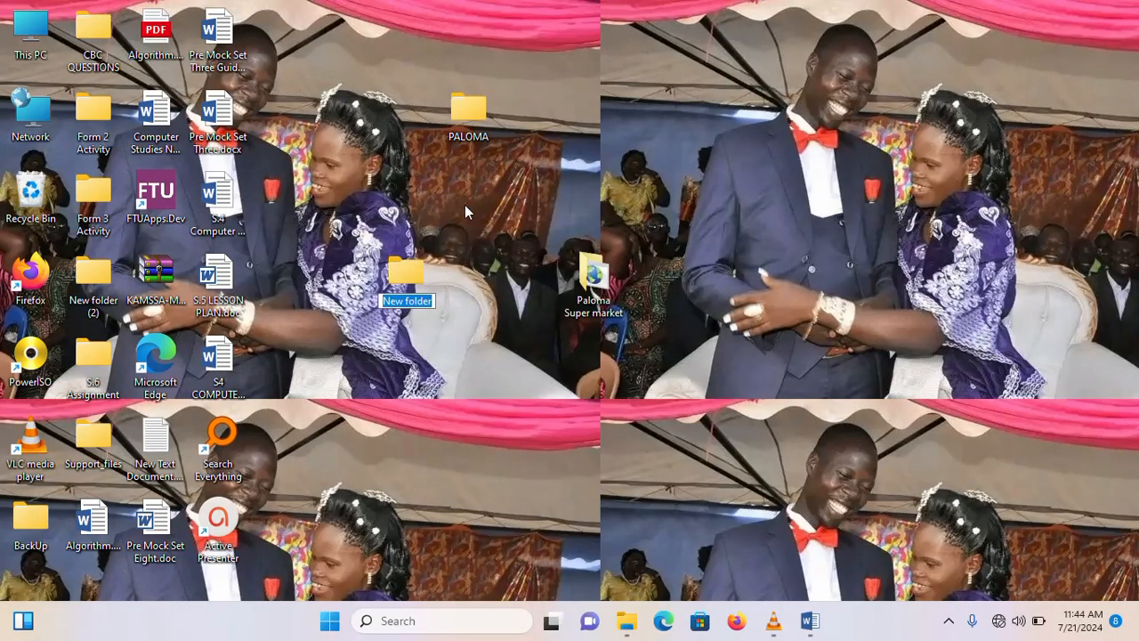
type("S")
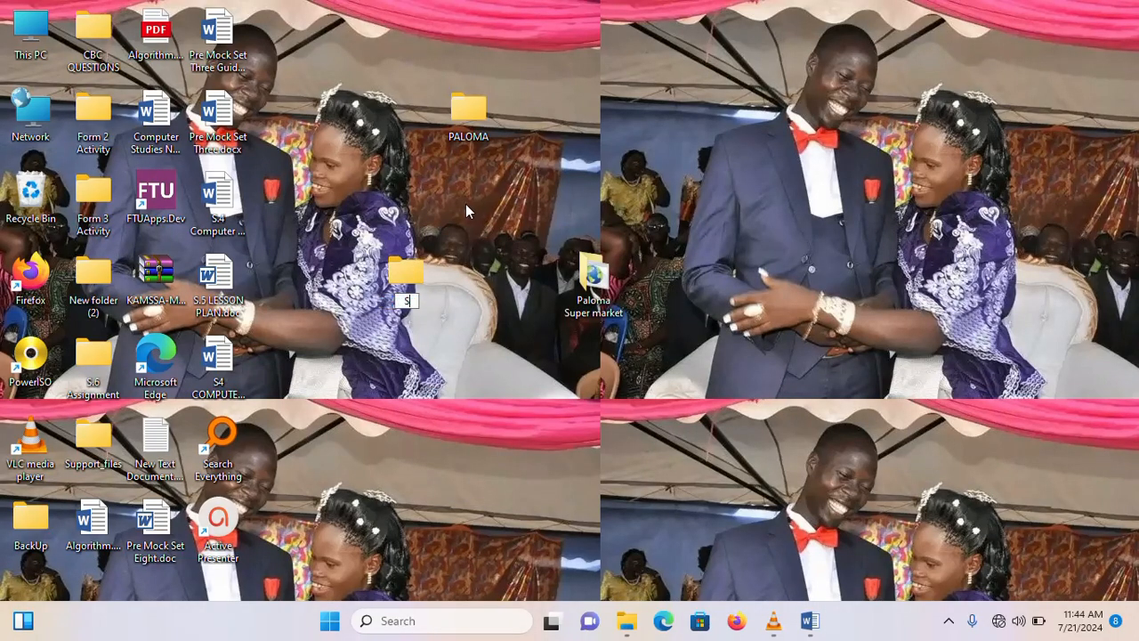
type("am Okolong")
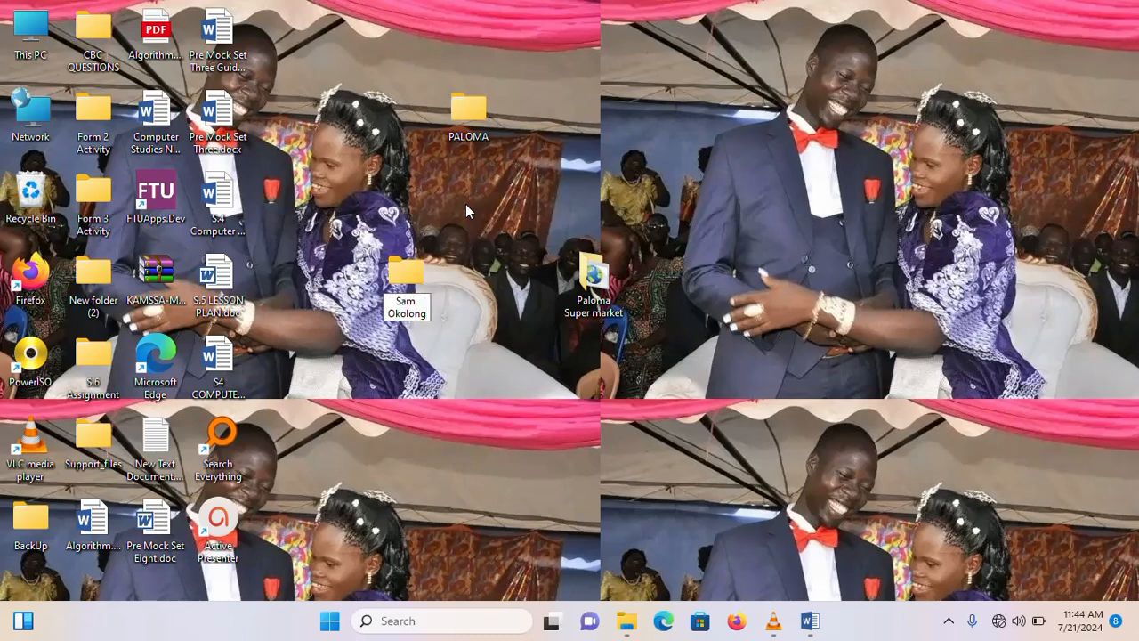
left_click(421, 236)
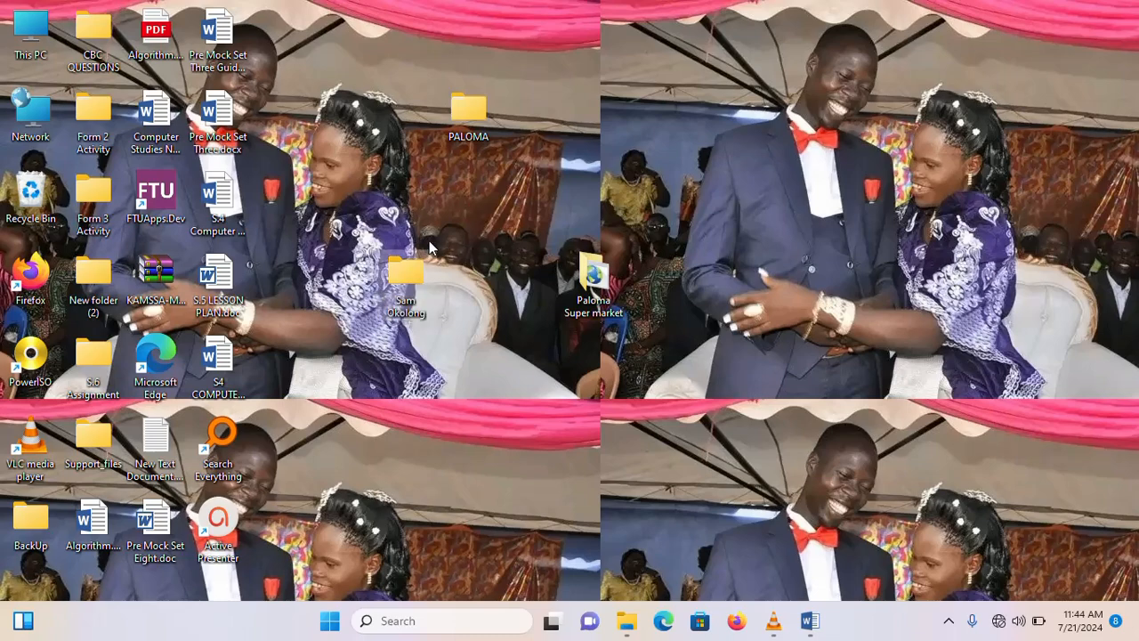
left_click(450, 279)
Step: Launch Microsoft Expression Web 4 and dismiss its startup message
left_click(402, 621)
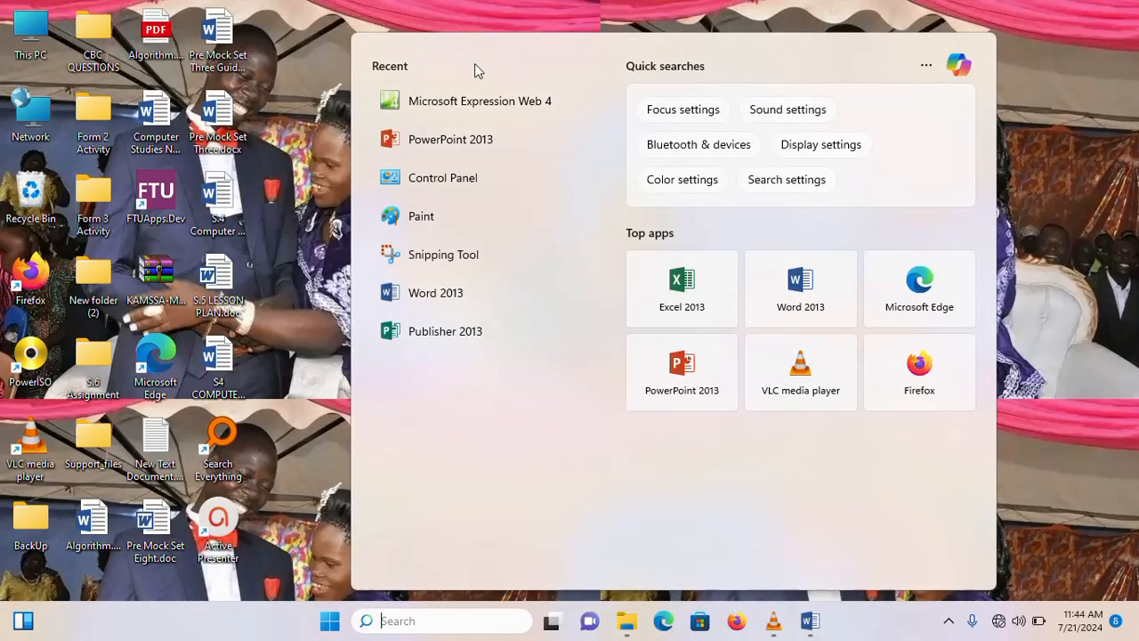
left_click(455, 102)
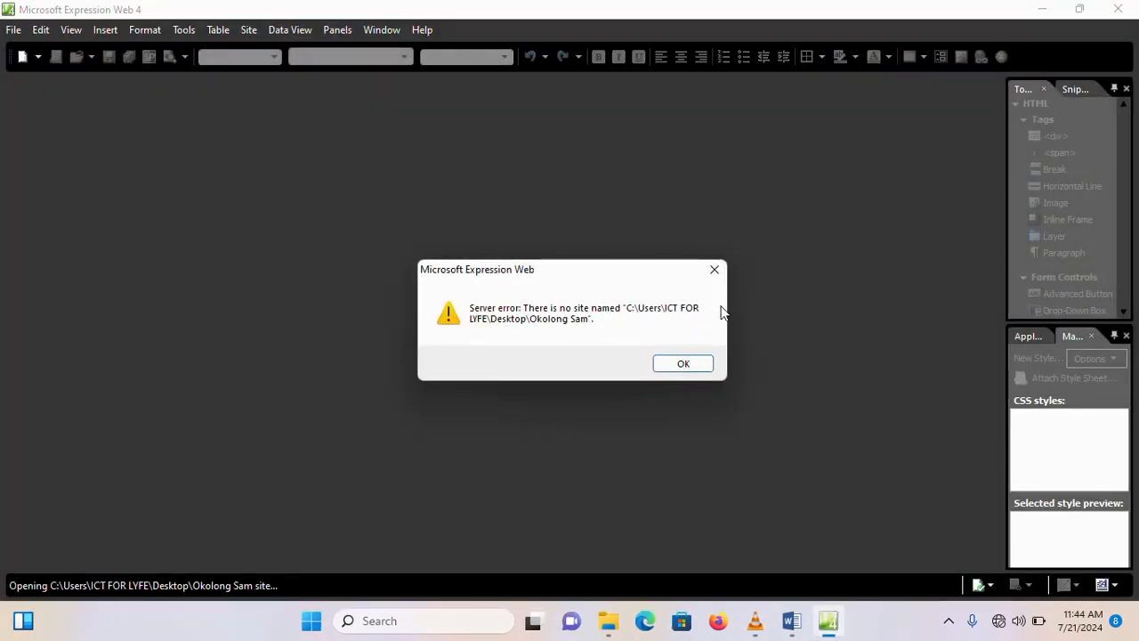
left_click(717, 270)
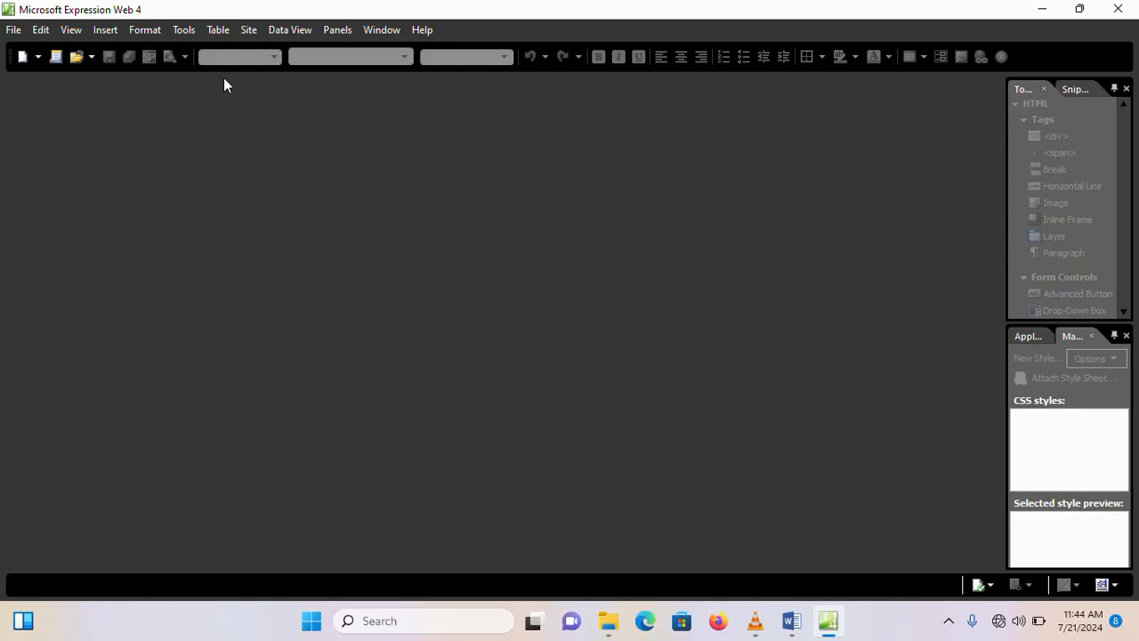
Step: Start a new site, look through the available templates, and choose the general One Page Site type
left_click(249, 32)
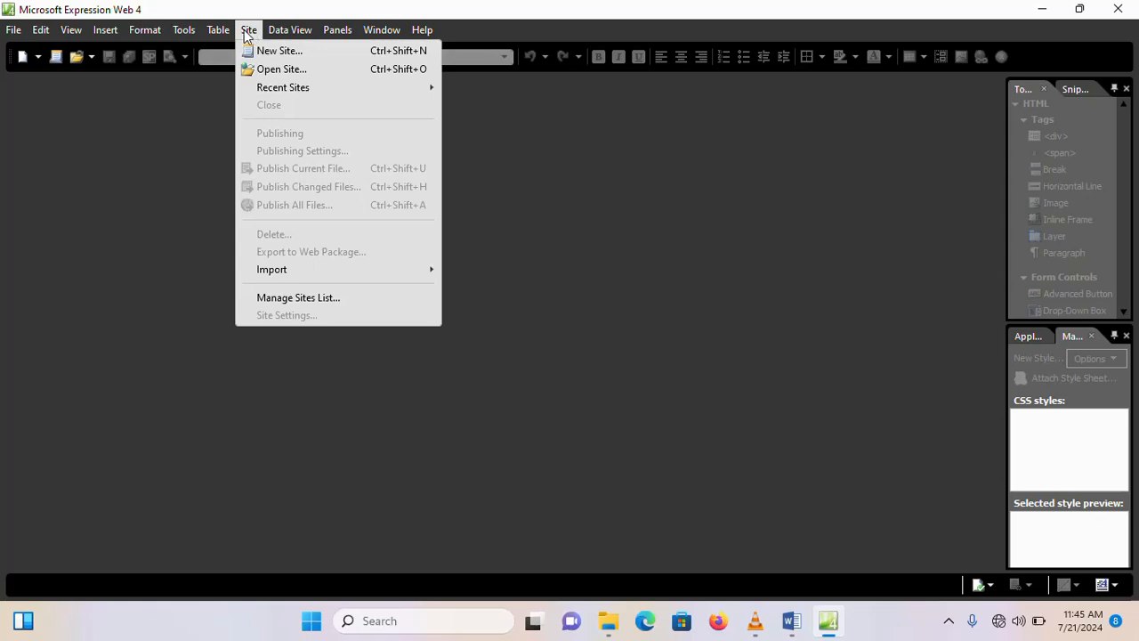
left_click(300, 49)
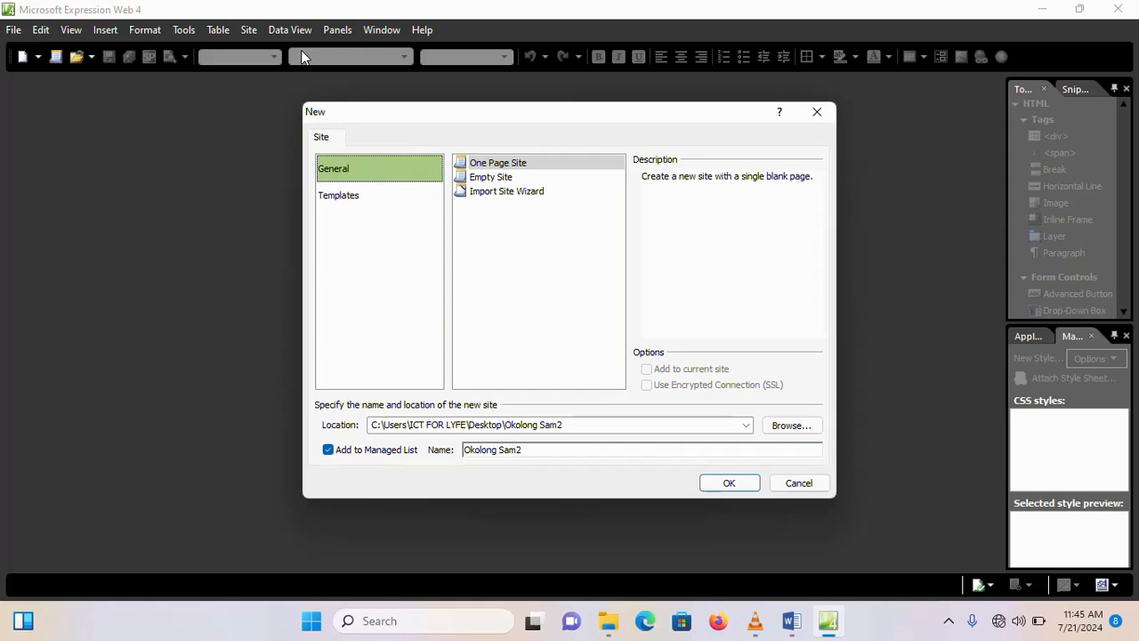
left_click(347, 201)
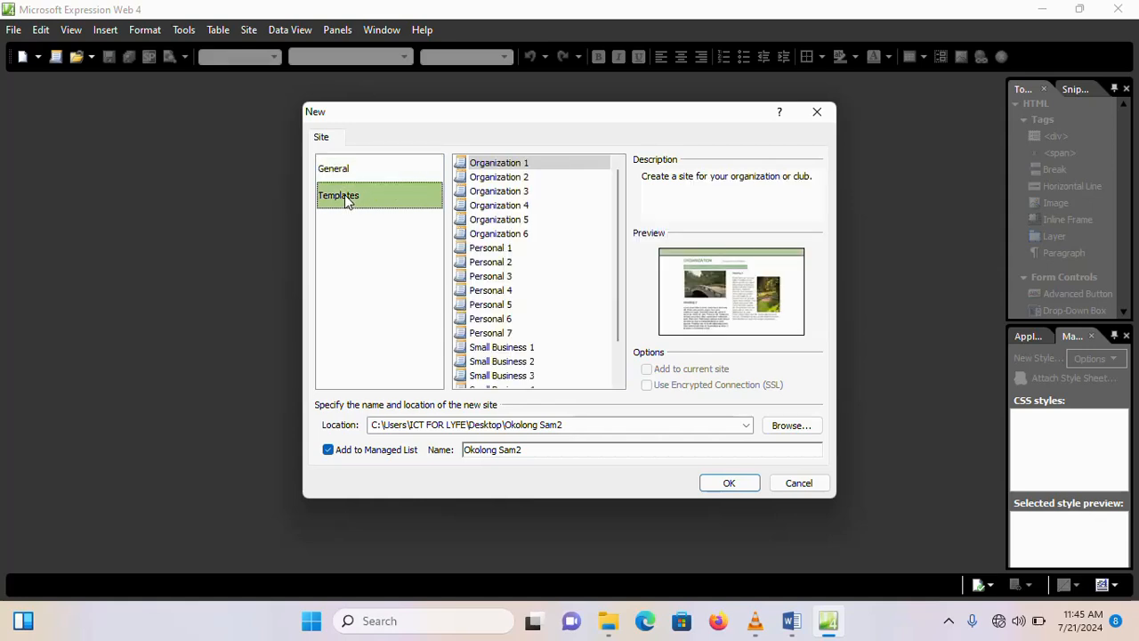
scroll(513, 223, "down", 1)
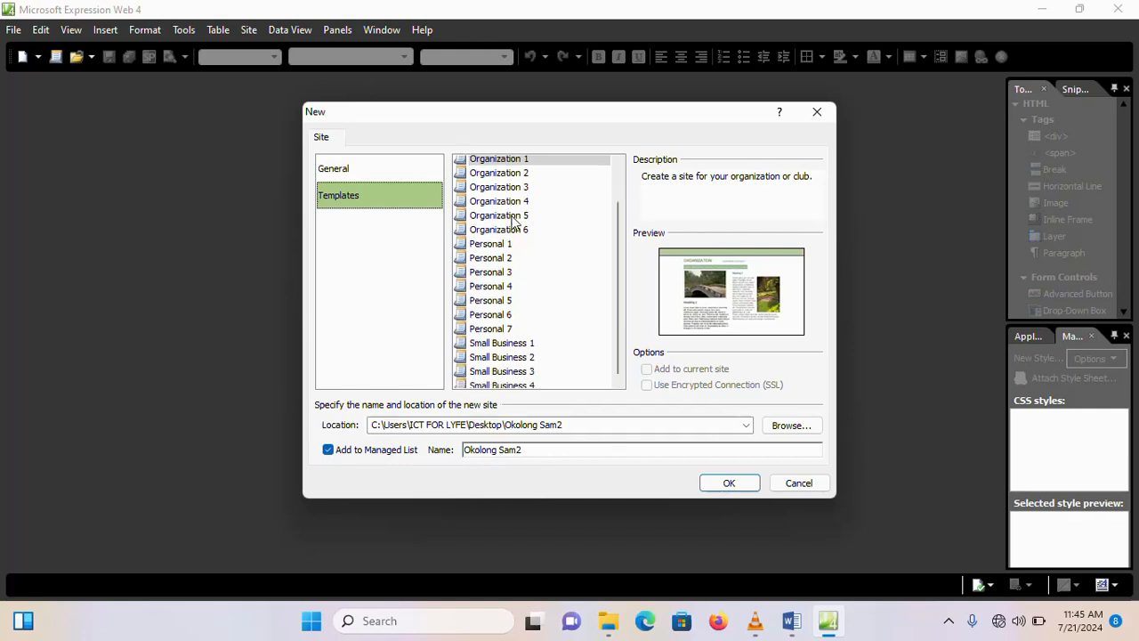
scroll(512, 223, "down", 1)
scroll(518, 218, "up", 2)
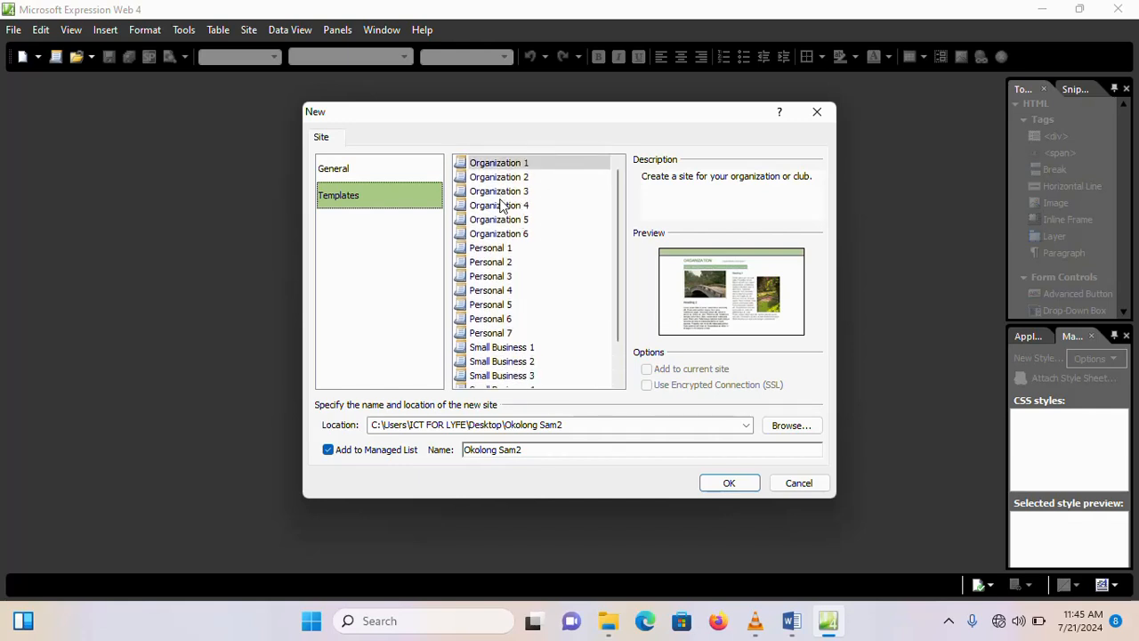
left_click(338, 174)
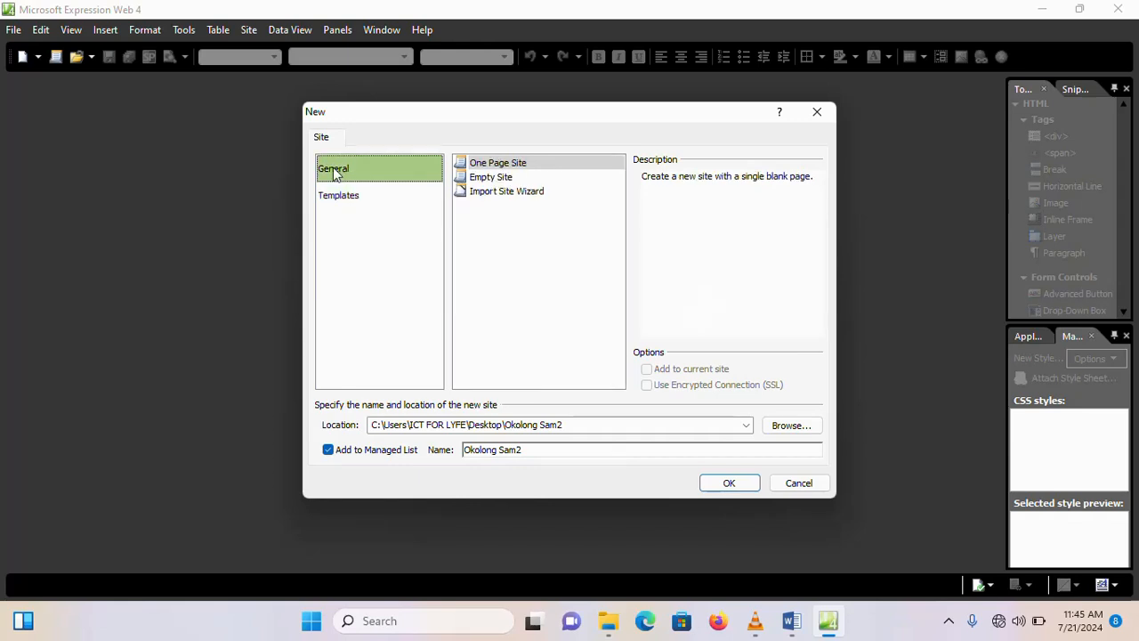
left_click(507, 167)
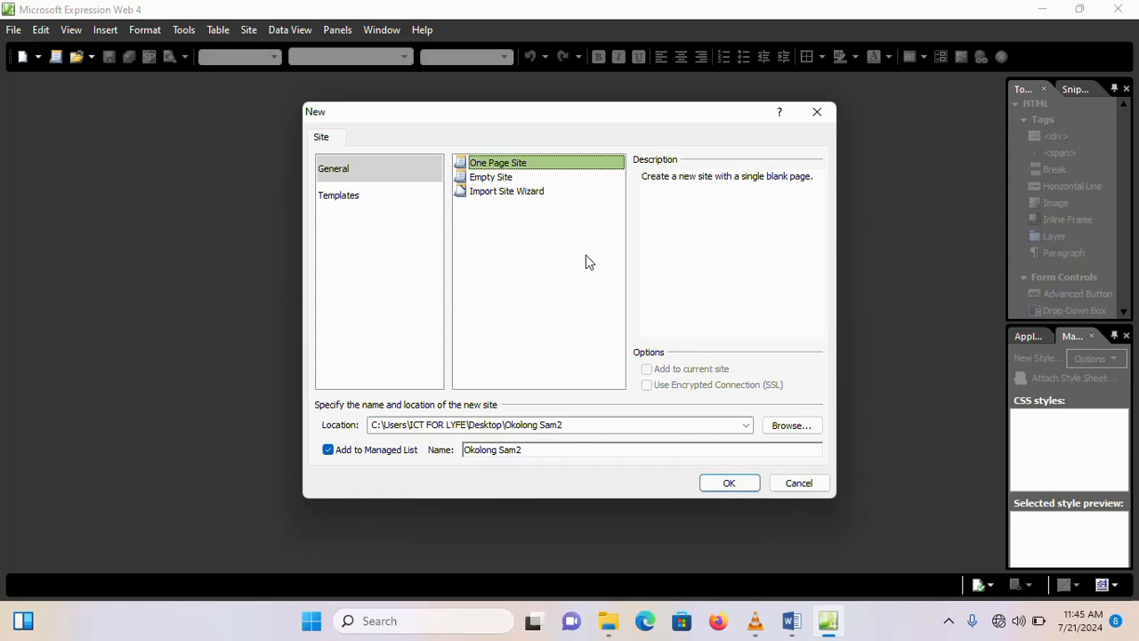
Step: Set the new site's location to the author-named folder on the Desktop and create the site
left_click(792, 427)
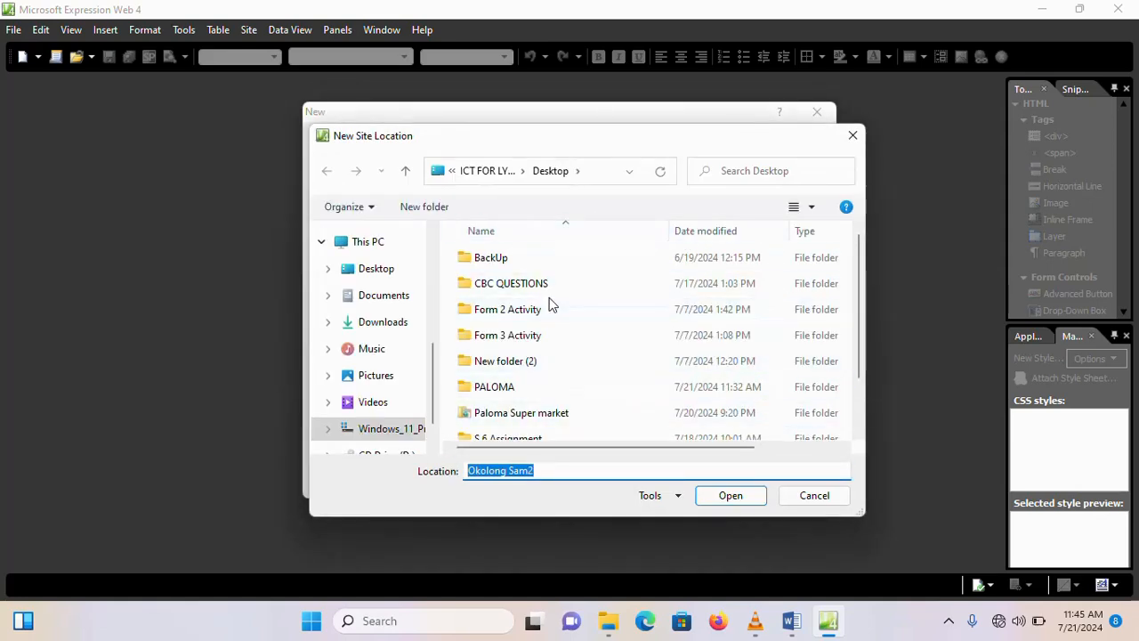
left_click(383, 273)
scroll(559, 325, "down", 1)
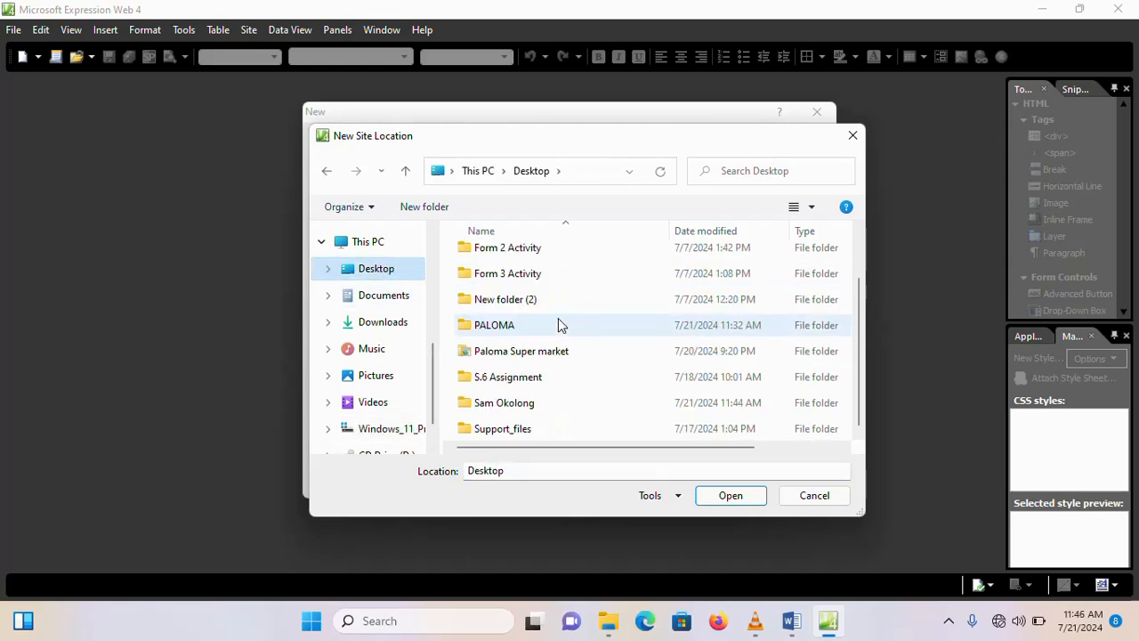
left_click(498, 410)
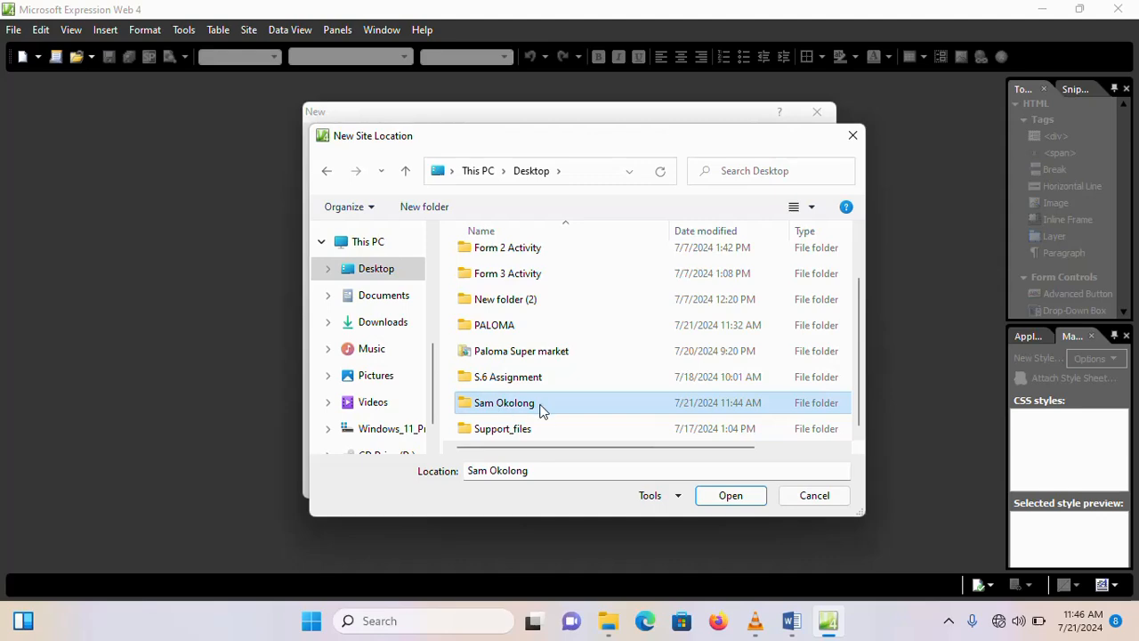
left_click(730, 495)
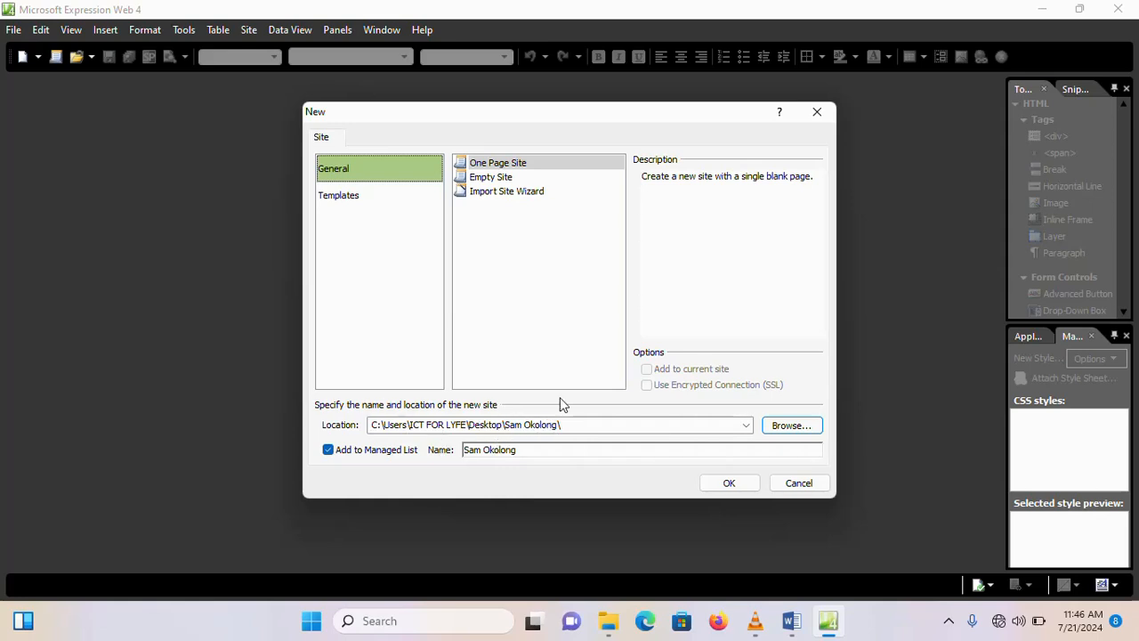
left_click(733, 485)
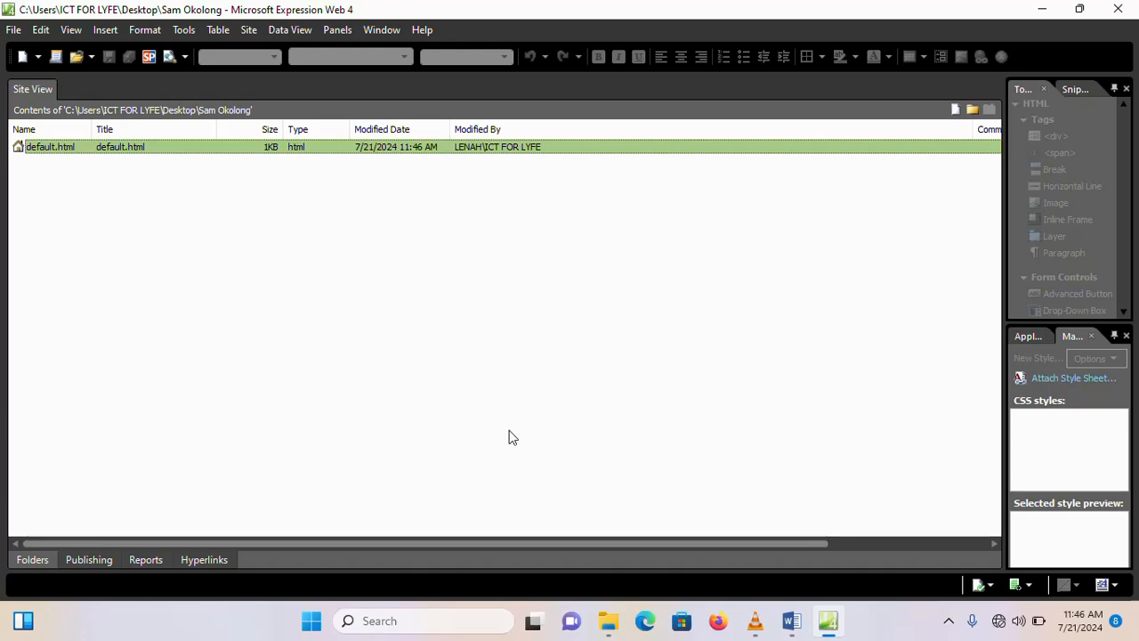
Step: Switch to INFORMATION ABOUT THE SUPERMARKET.docx in Word and examine the full address, items sold and online order sections
mouse_move(792, 621)
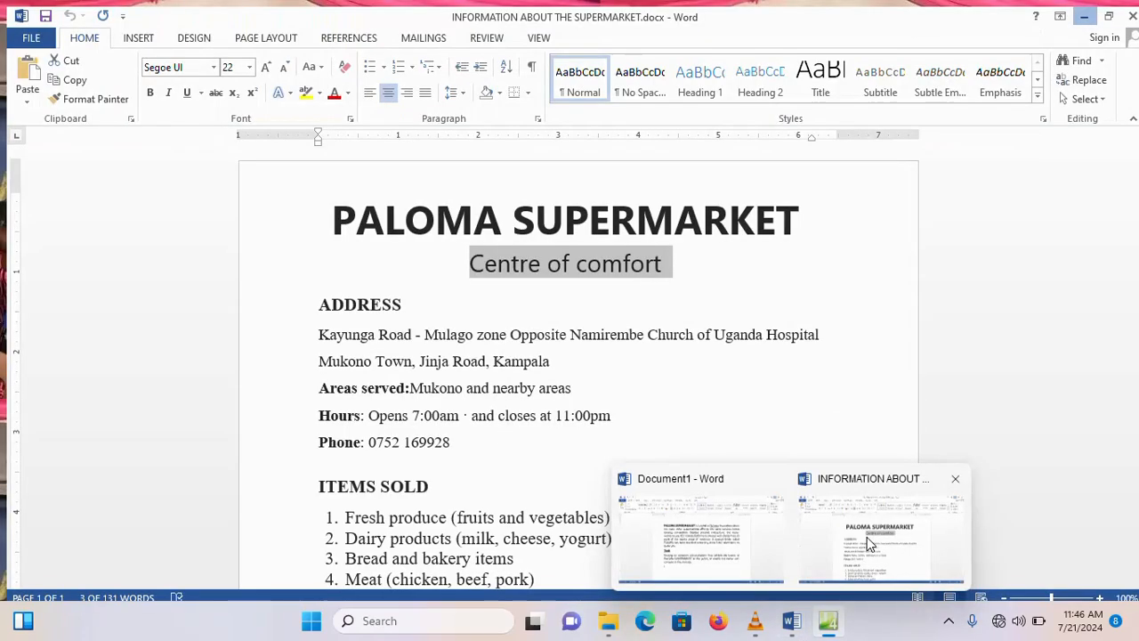
left_click(867, 536)
scroll(465, 279, "down", 3)
scroll(453, 283, "up", 1)
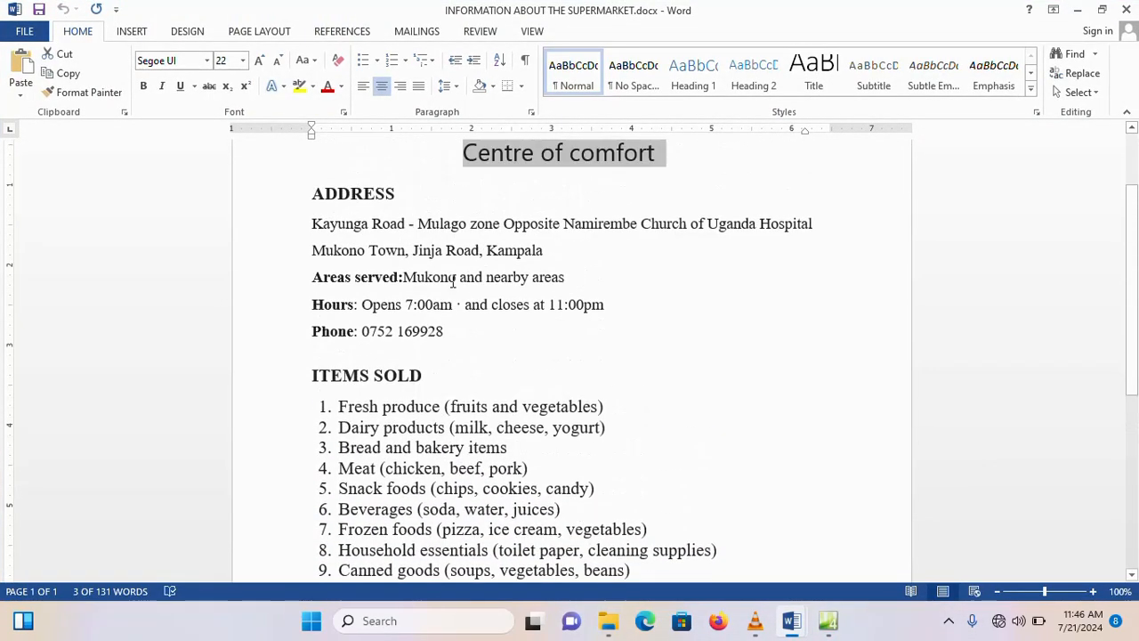
scroll(453, 281, "up", 1)
left_click_drag(314, 258, 500, 386)
scroll(306, 201, "down", 5)
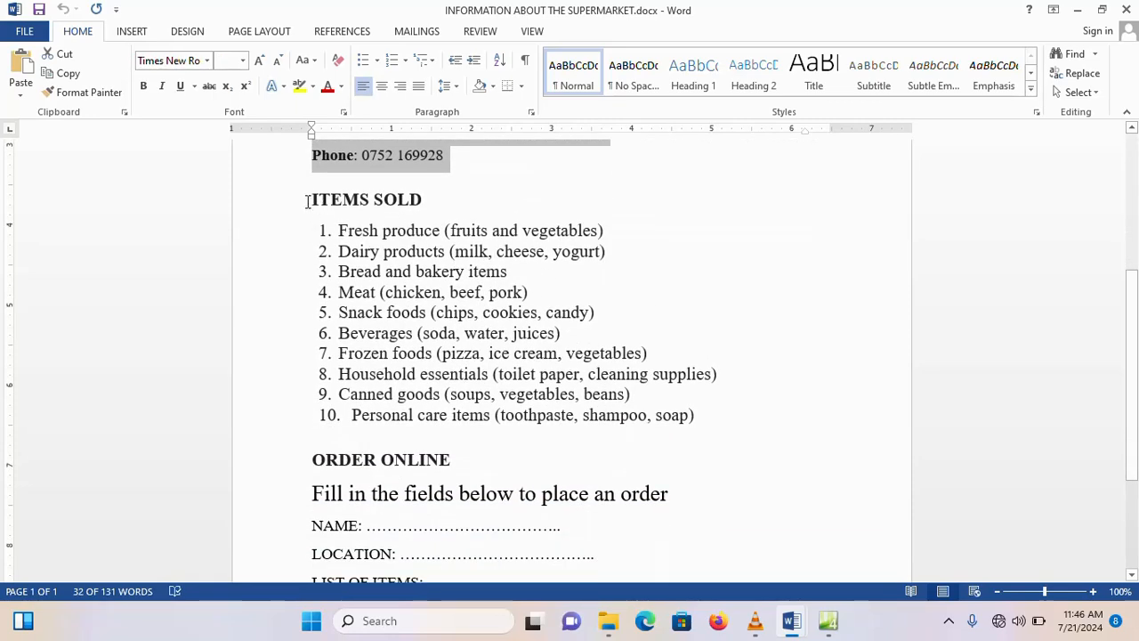
left_click_drag(306, 201, 696, 415)
scroll(483, 371, "down", 4)
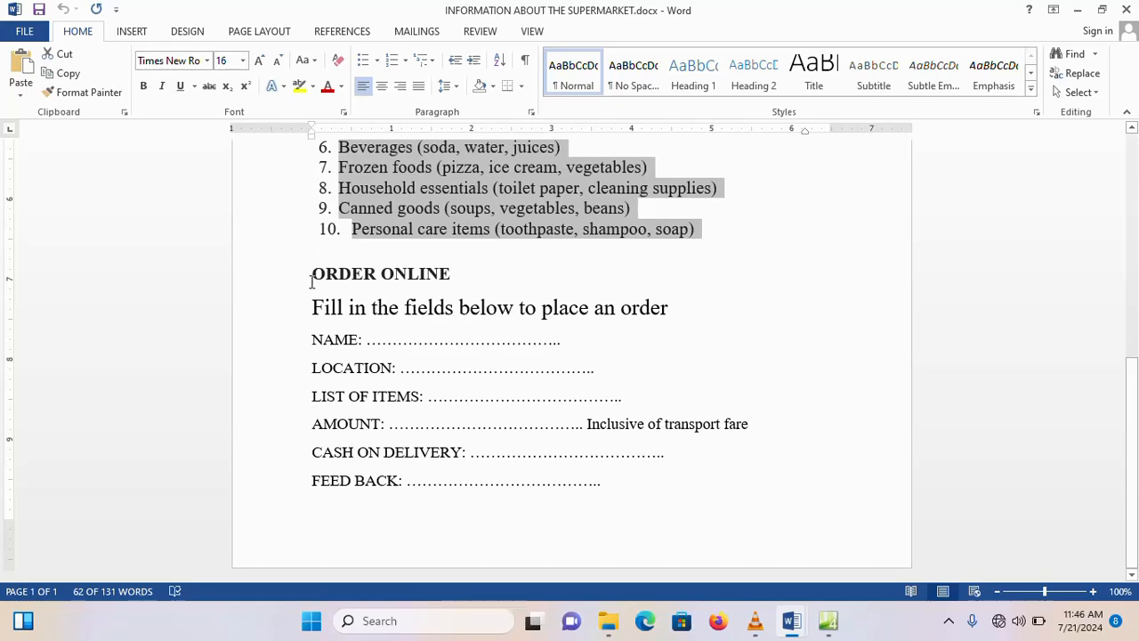
left_click_drag(312, 281, 590, 473)
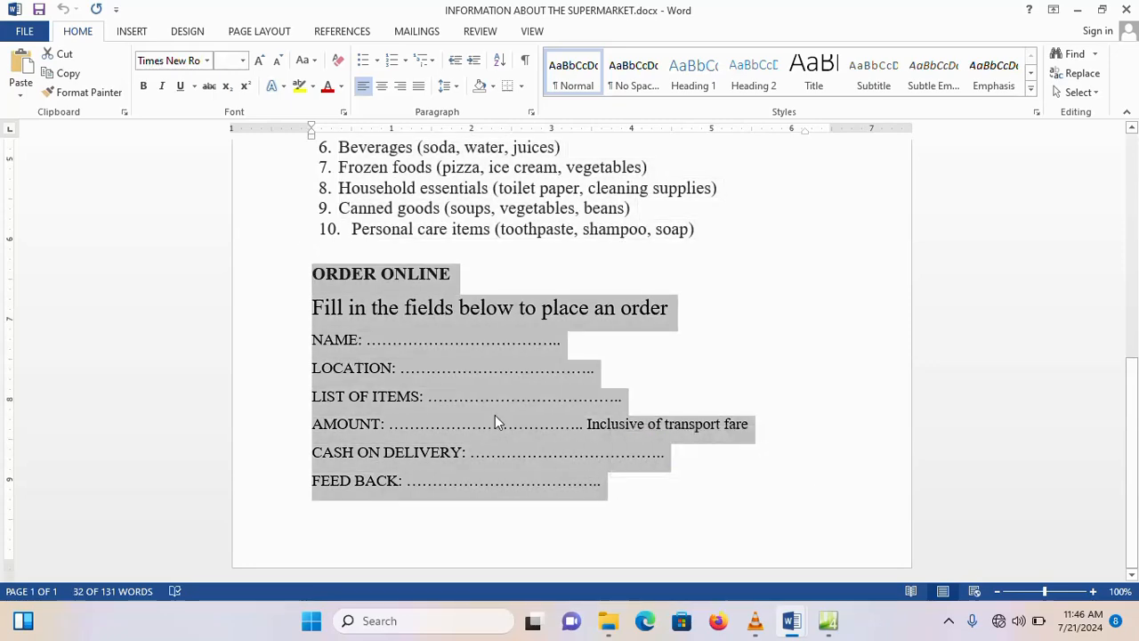
Step: Highlight the ADDRESS, ITEMS SOLD and ORDER ONLINE headings in turn to identify the document's three main sections
scroll(495, 415, "up", 10)
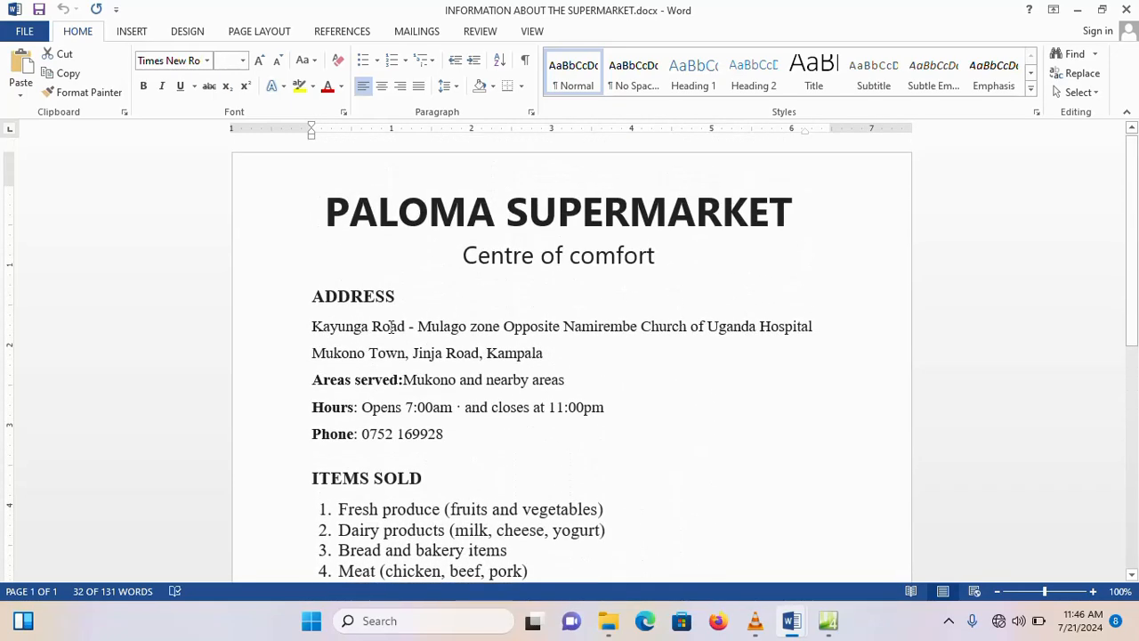
left_click_drag(311, 296, 397, 301)
scroll(323, 374, "down", 4)
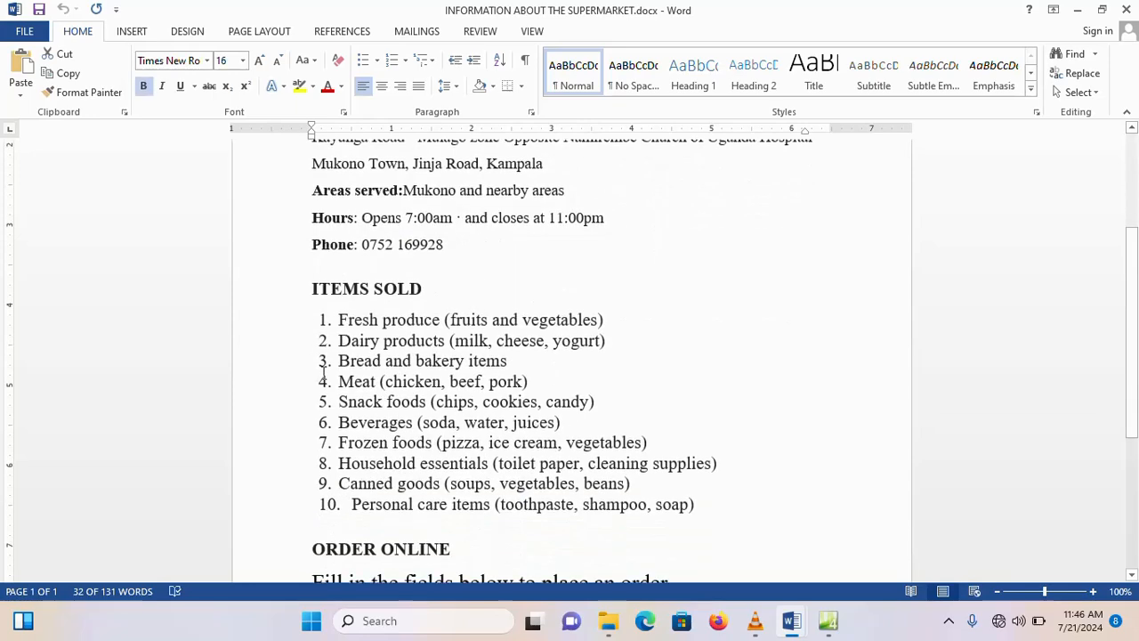
left_click_drag(311, 274, 433, 283)
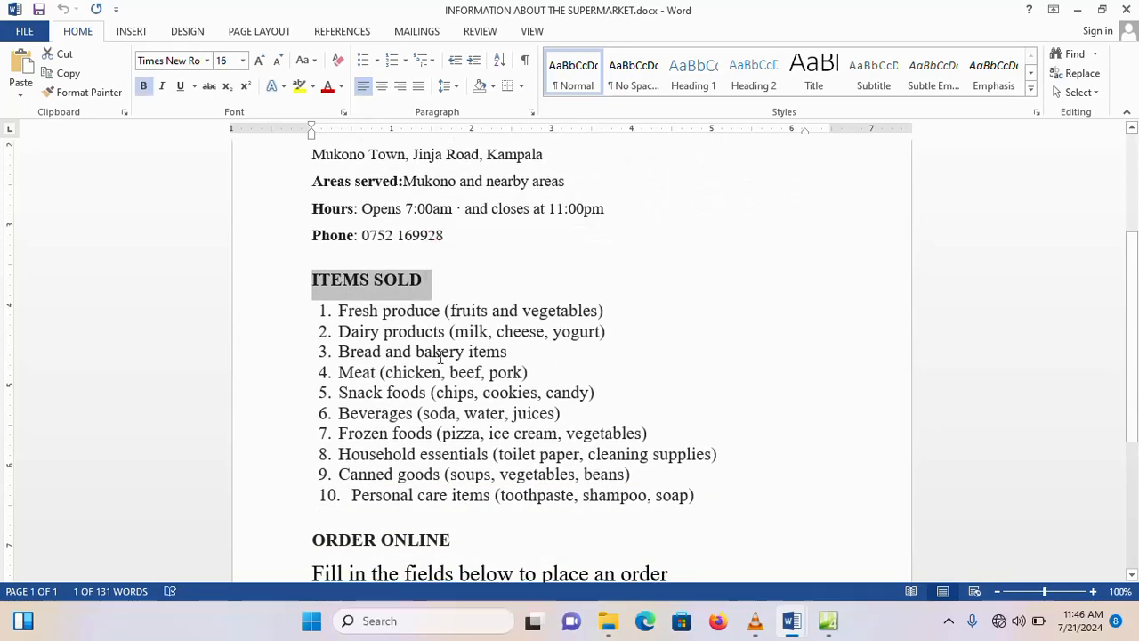
scroll(440, 356, "down", 3)
left_click_drag(315, 375, 460, 379)
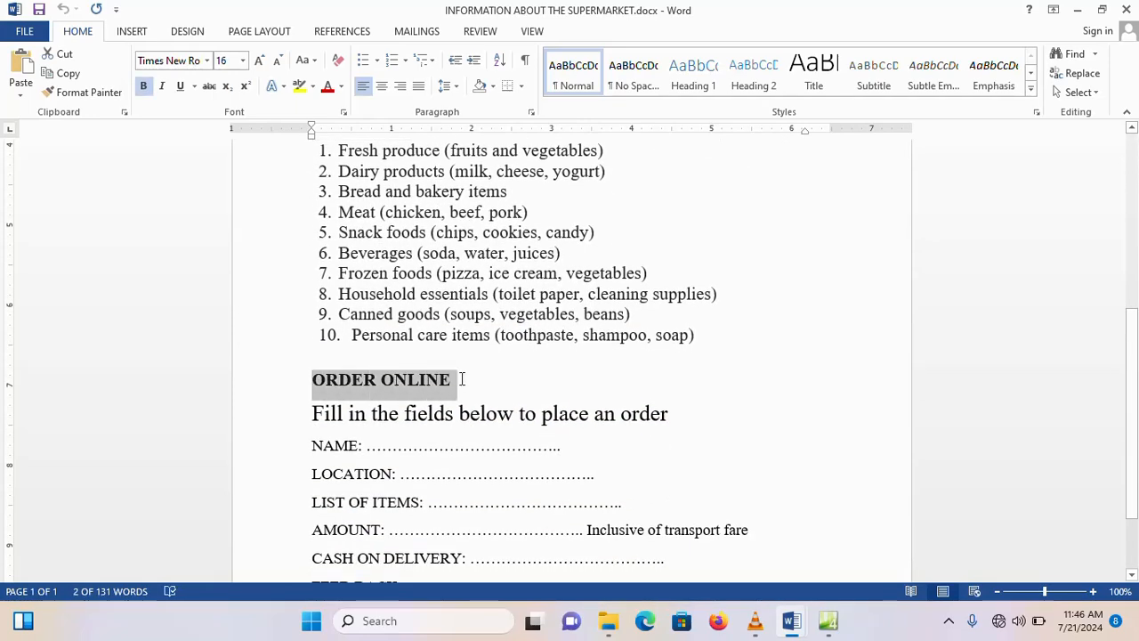
scroll(463, 320, "up", 7)
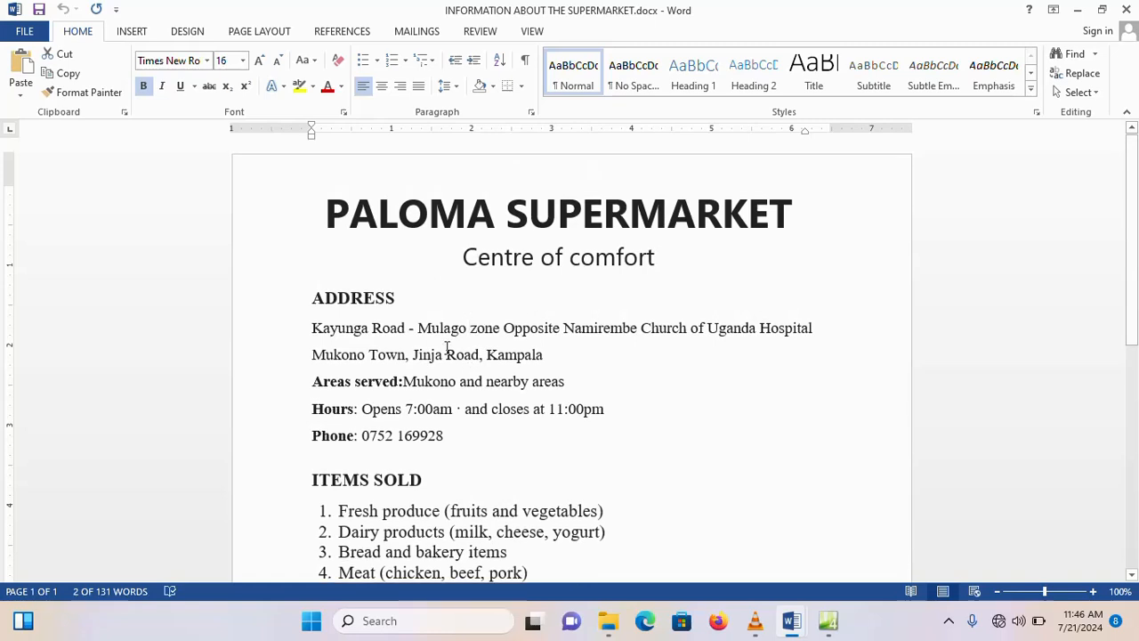
Step: Examine the address, items sold and order online sections, highlighting the whole ADDRESS block from its heading to the phone line
left_click(442, 335)
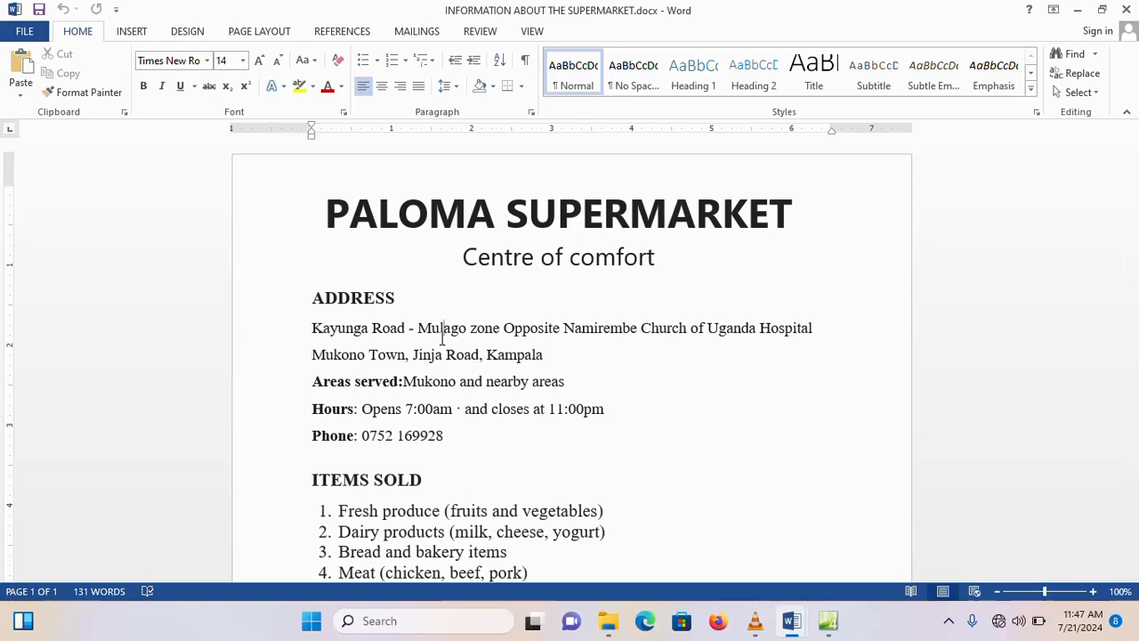
scroll(443, 339, "down", 6)
scroll(433, 328, "up", 4)
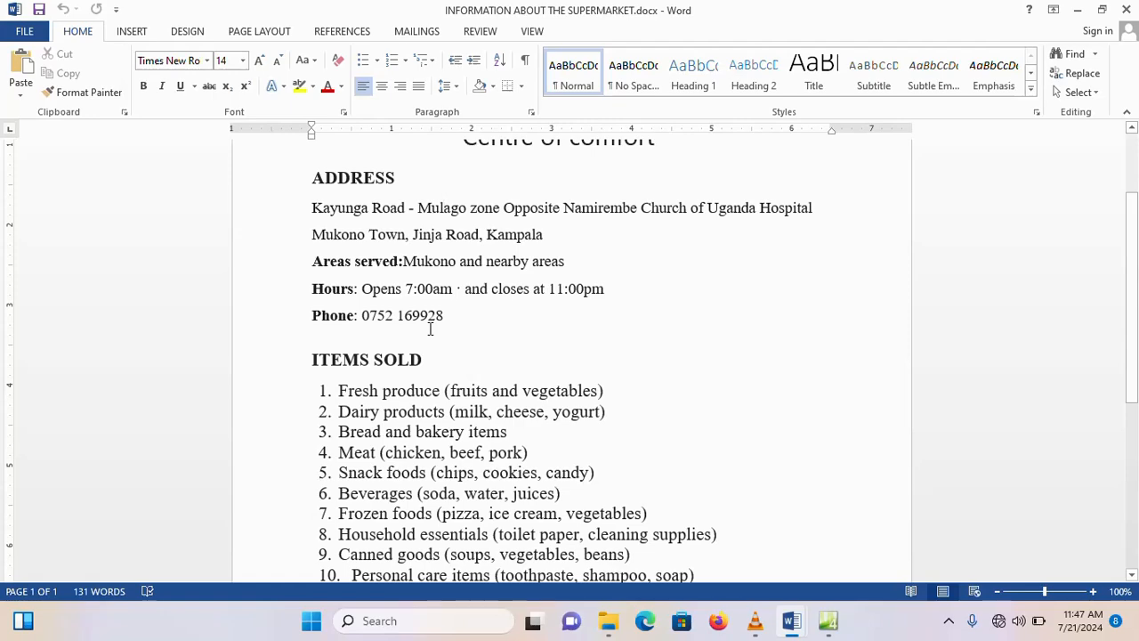
scroll(376, 257, "up", 2)
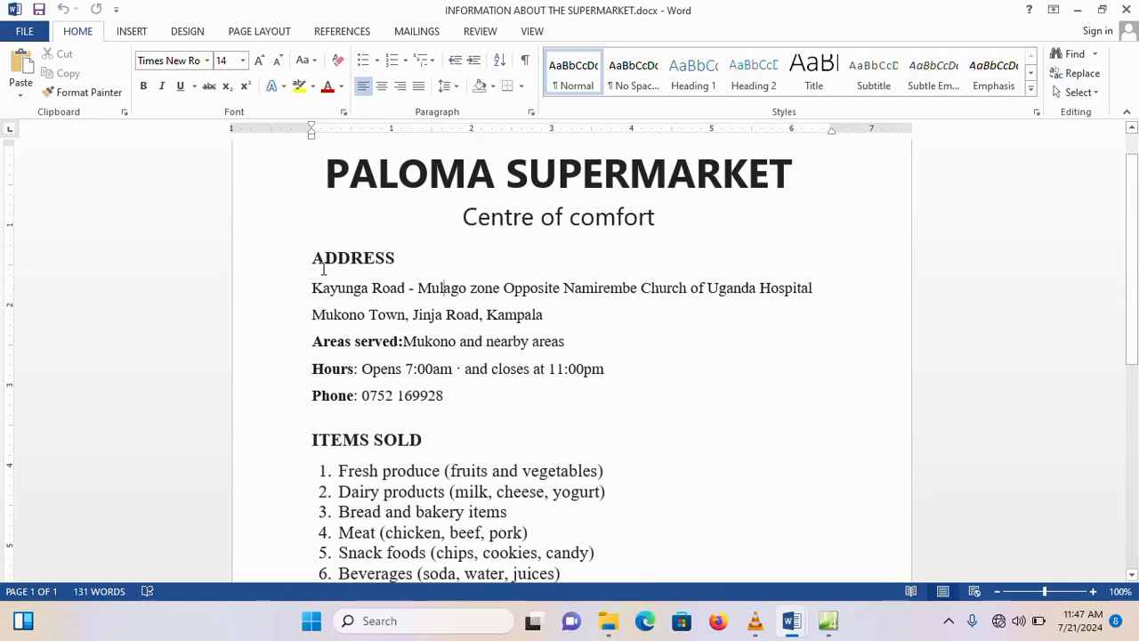
left_click_drag(392, 295, 475, 391)
scroll(453, 324, "down", 3)
scroll(452, 325, "down", 3)
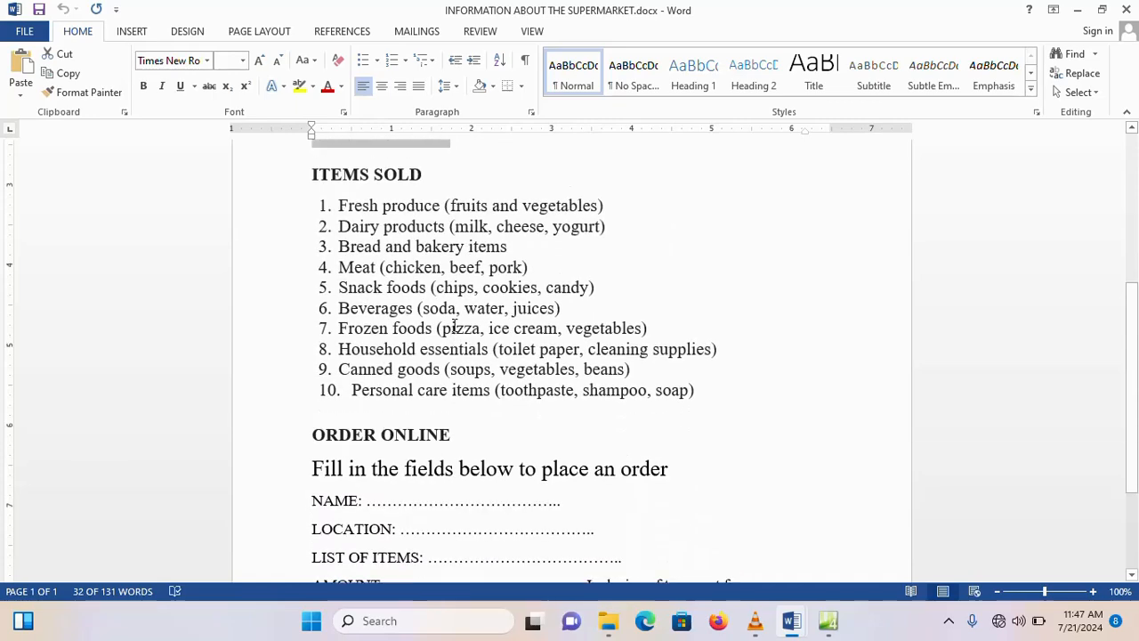
scroll(465, 329, "up", 4)
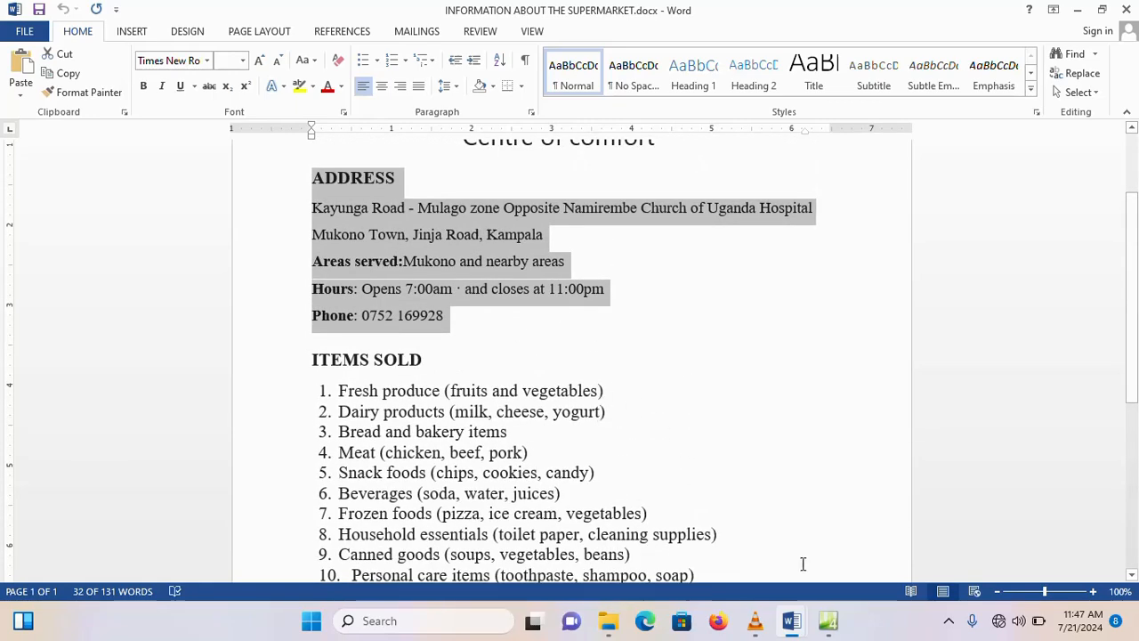
Step: Switch to Expression Web and rename the default.html page as Home.html
left_click(828, 620)
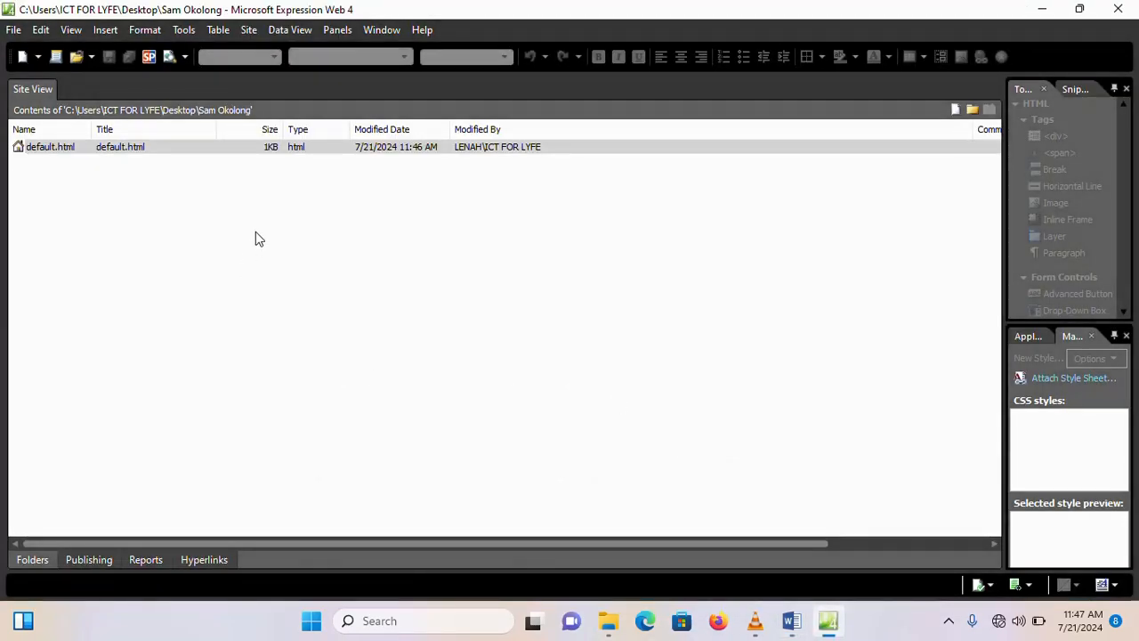
right_click(71, 151)
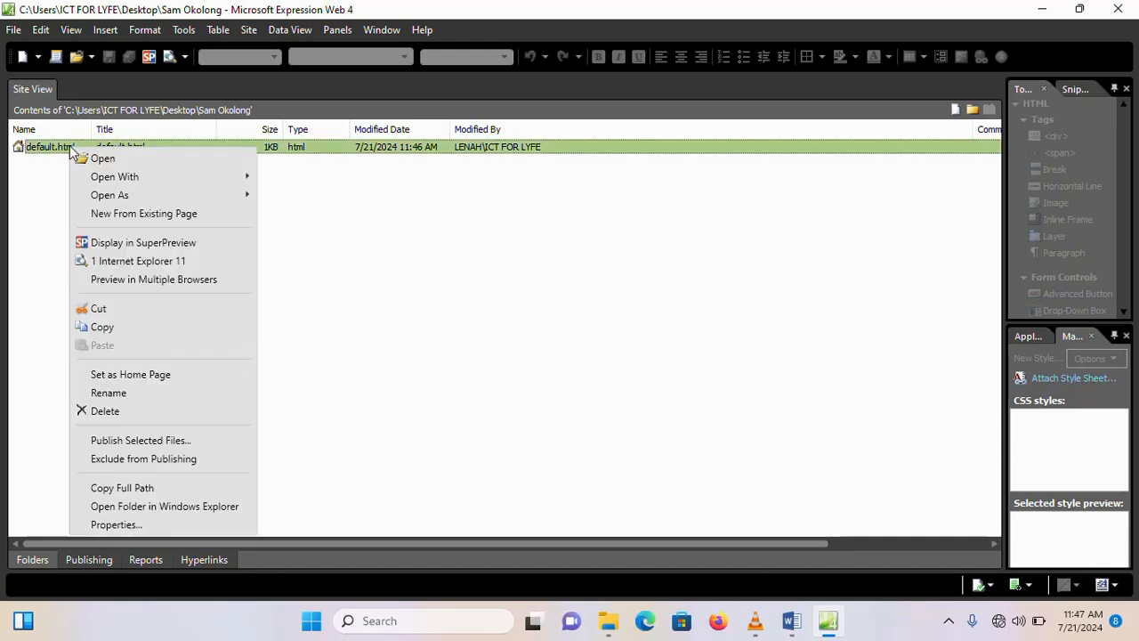
left_click(126, 395)
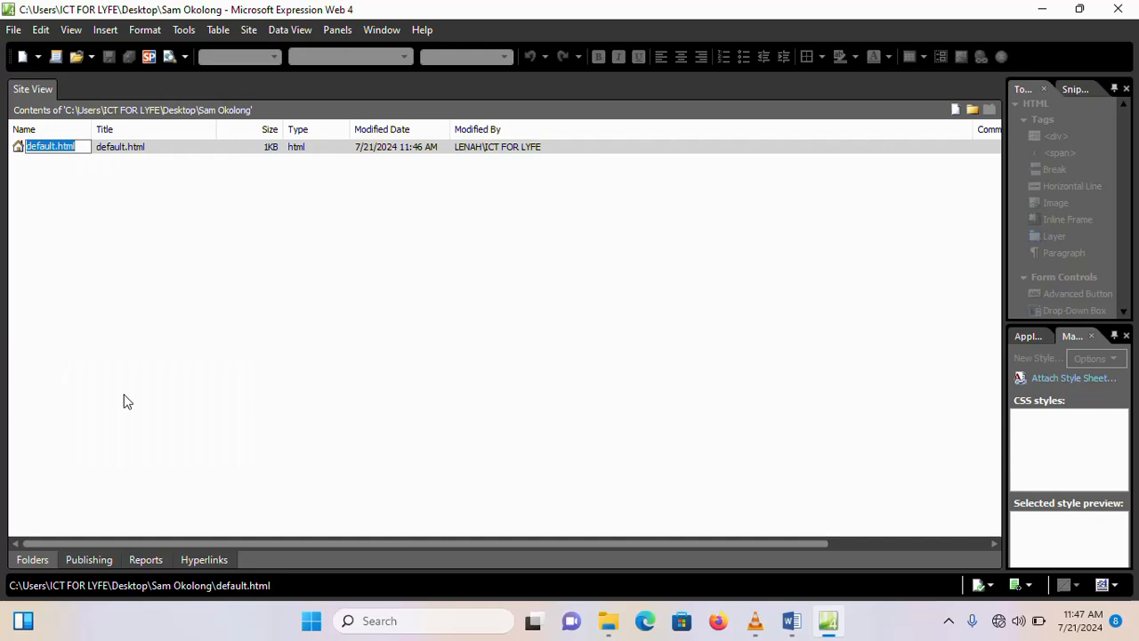
type("Home")
key("Return")
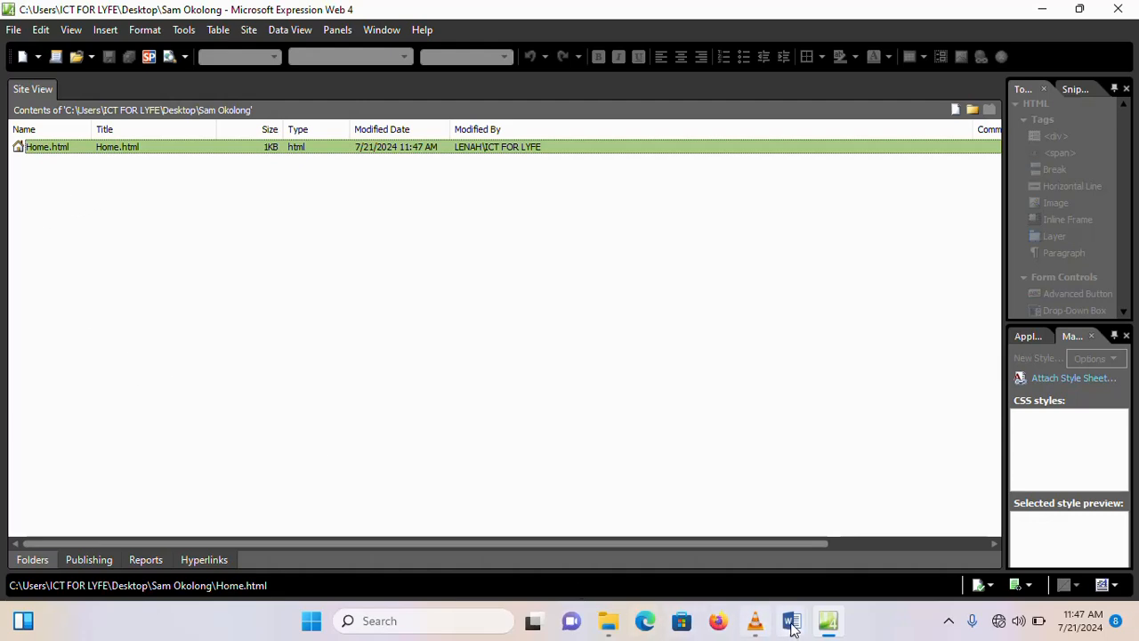
Step: Check the ITEMS SOLD section in the Word document, and add a new HTML page named Items.html to the Expression Web site
mouse_move(791, 620)
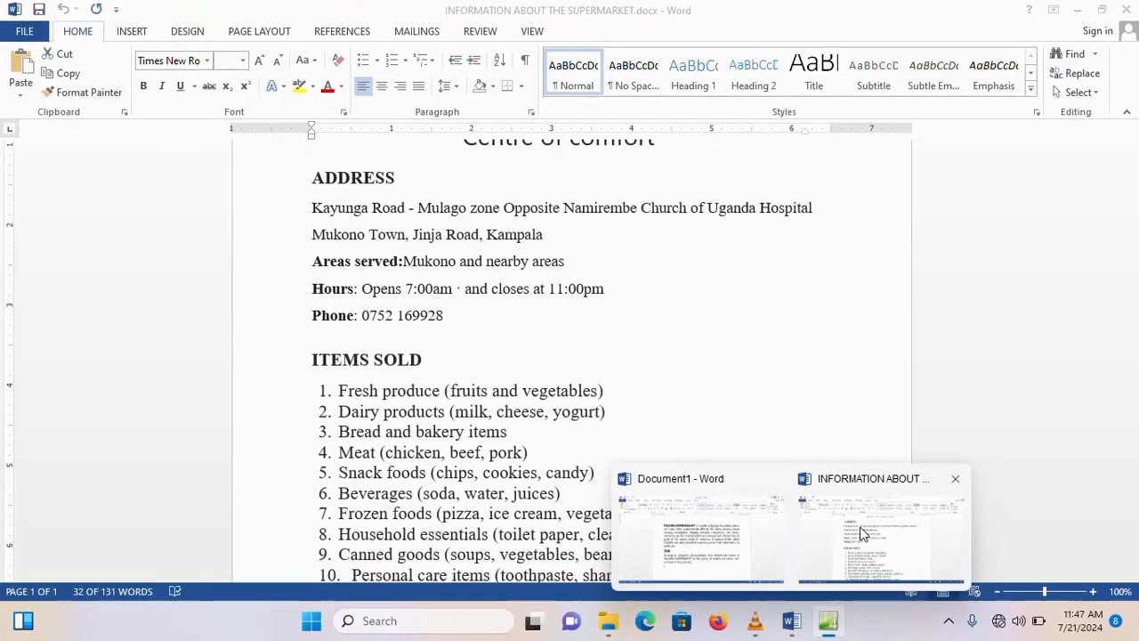
left_click(861, 532)
scroll(421, 359, "down", 3)
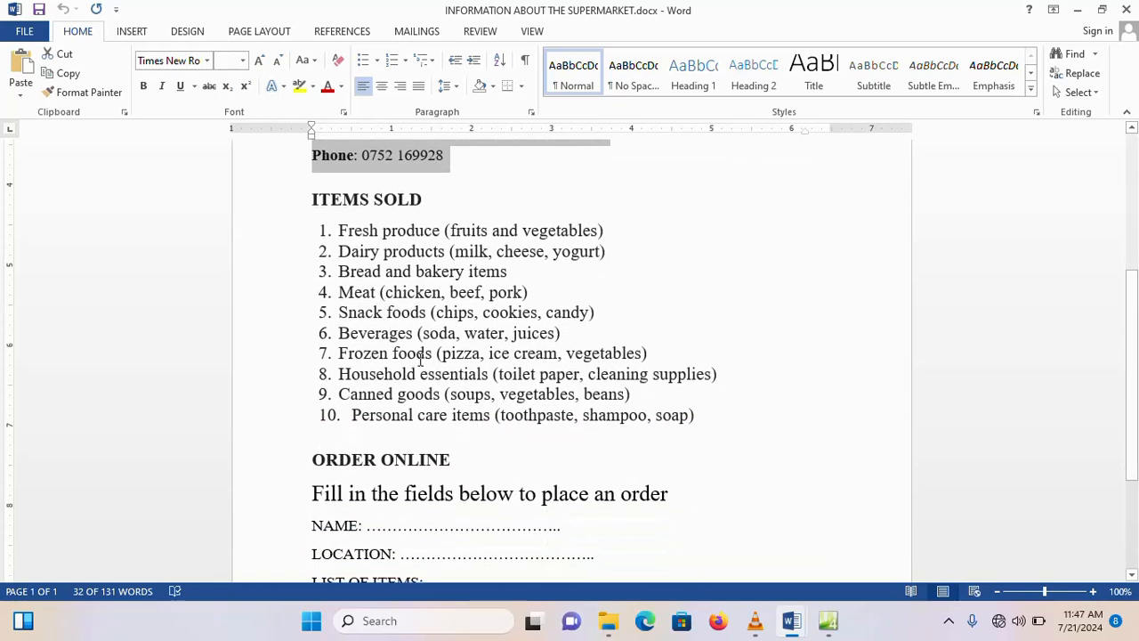
scroll(605, 437, "up", 1)
left_click(840, 627)
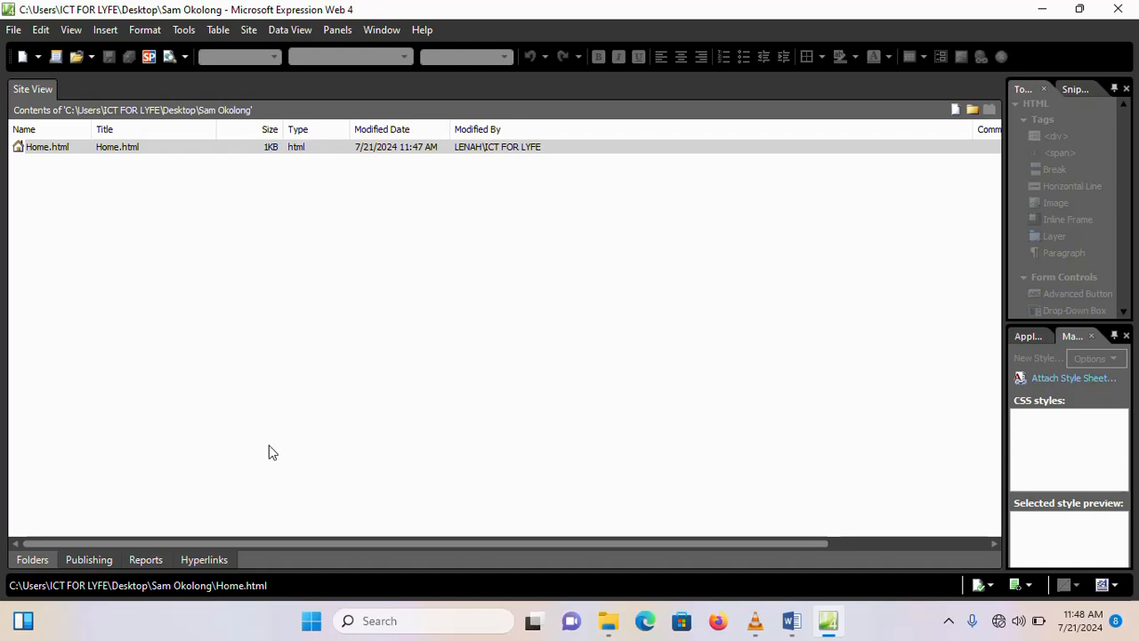
right_click(98, 208)
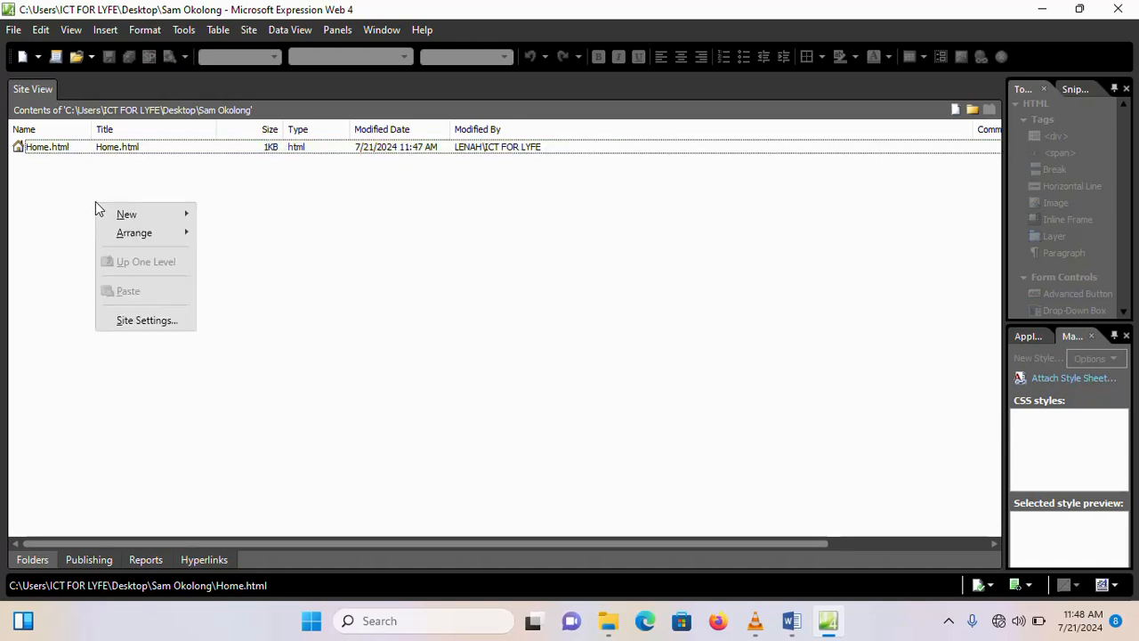
mouse_move(172, 214)
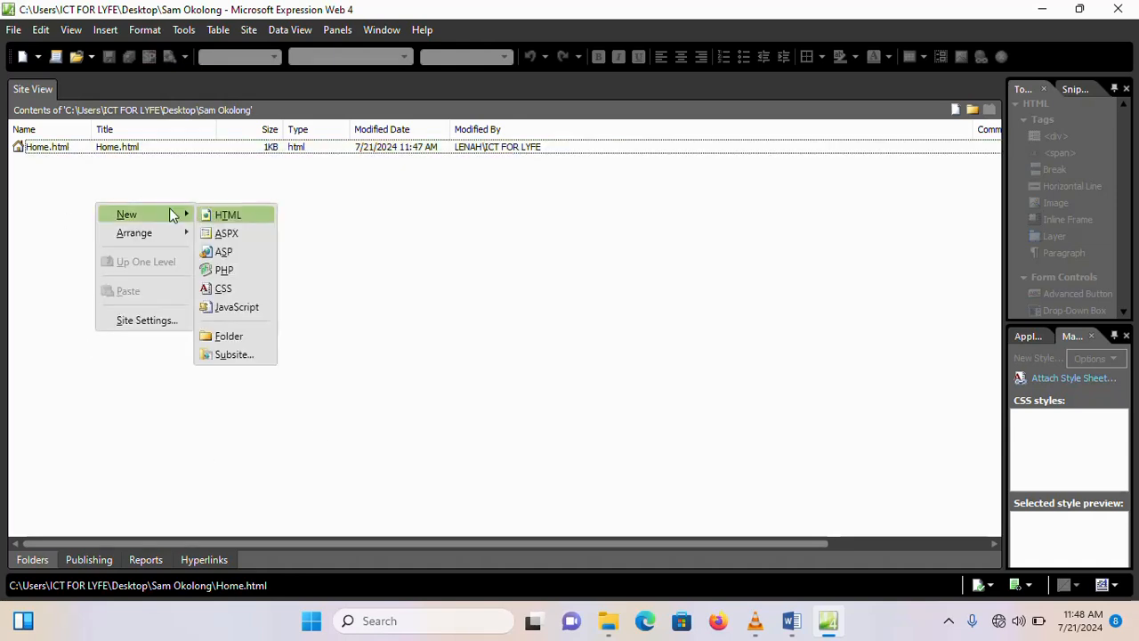
left_click(227, 214)
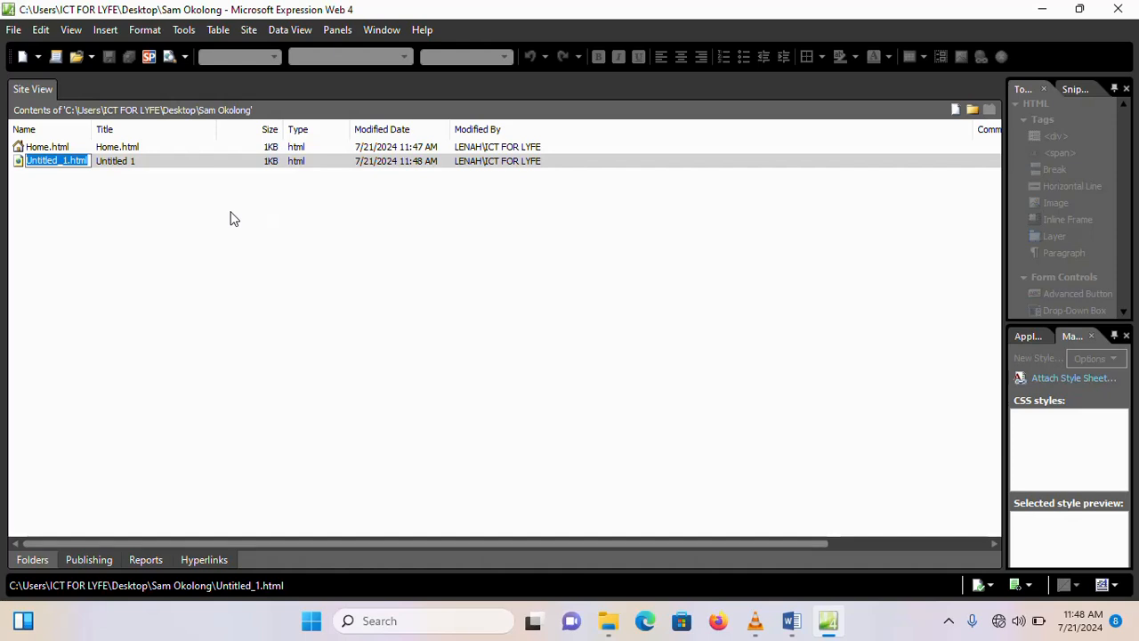
type("I")
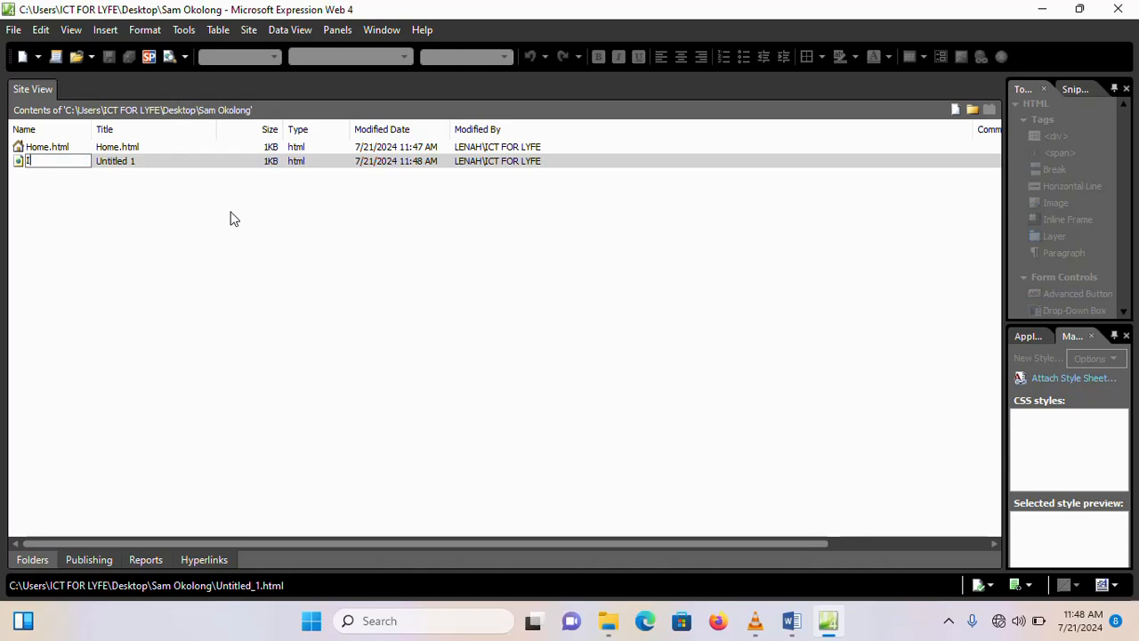
type("tems.html")
key("Return")
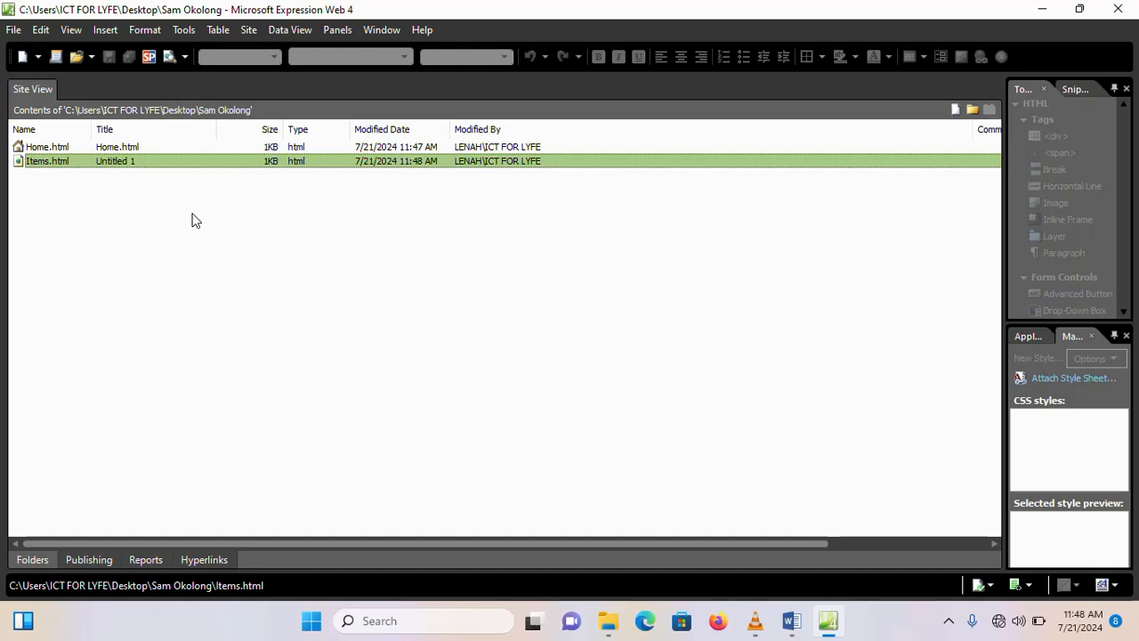
Step: Add another new HTML page to the site and name it Order.html
right_click(136, 219)
mouse_move(167, 234)
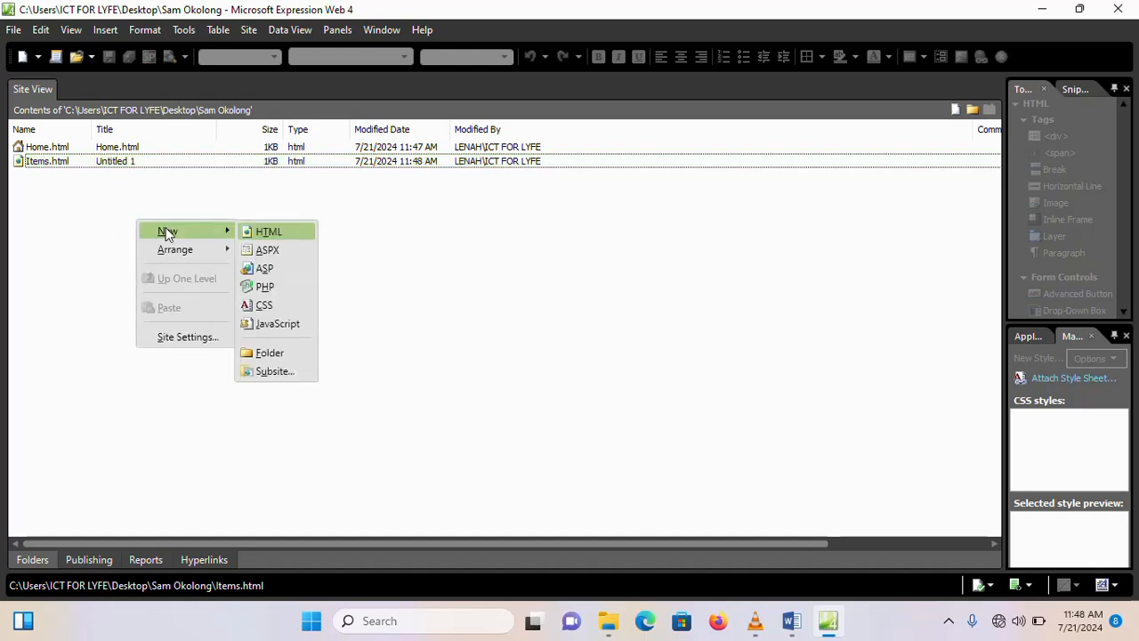
left_click(264, 234)
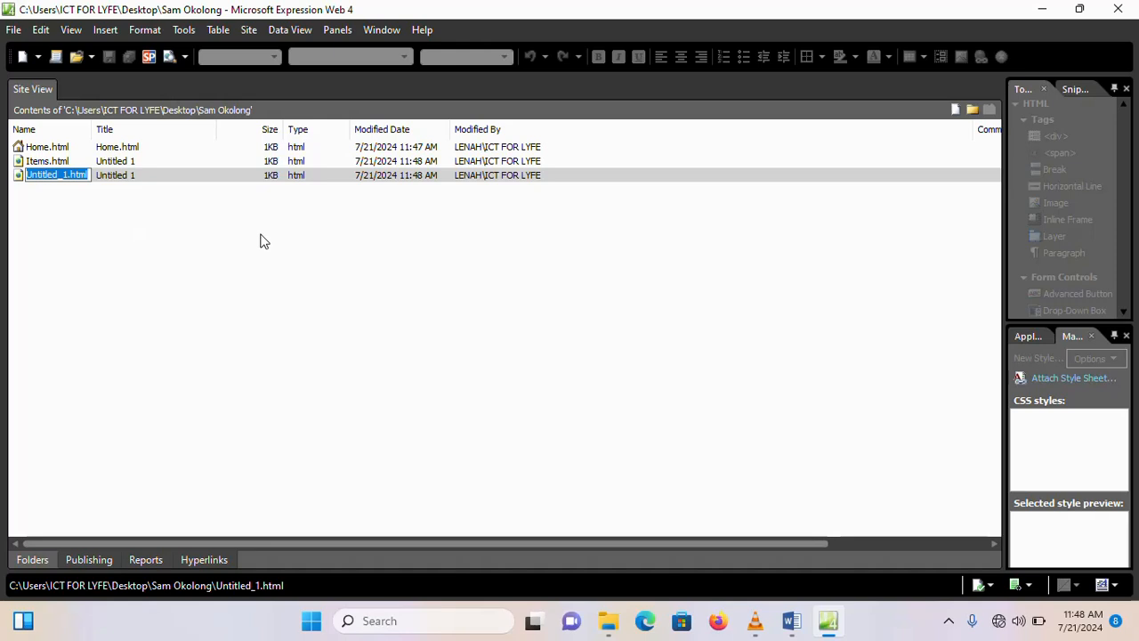
type("O")
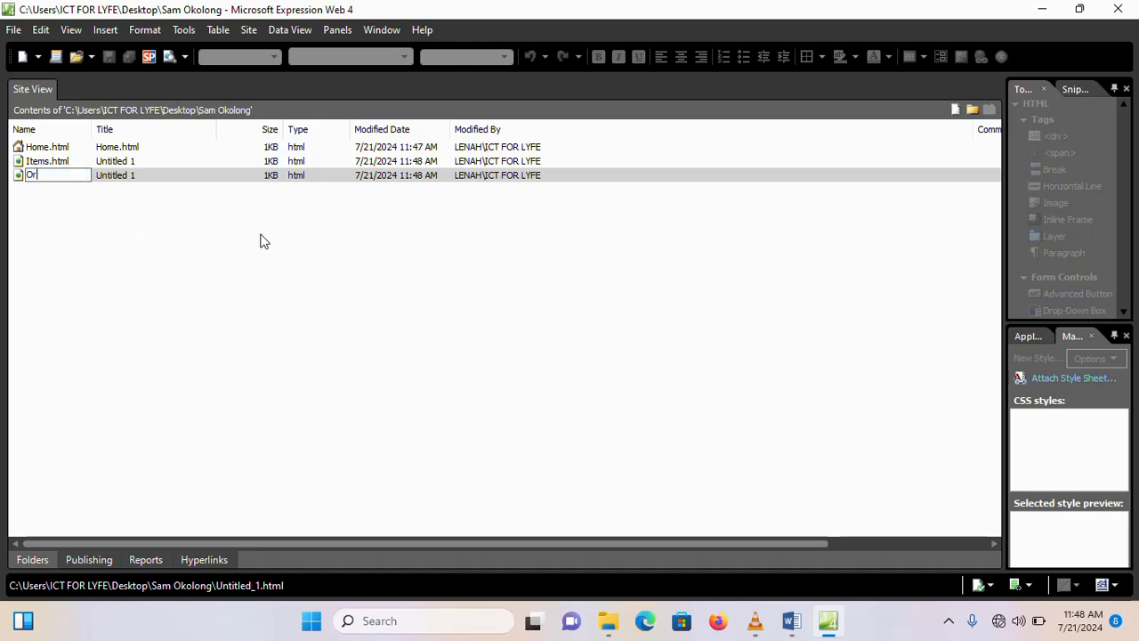
type("rder.html")
key("Return")
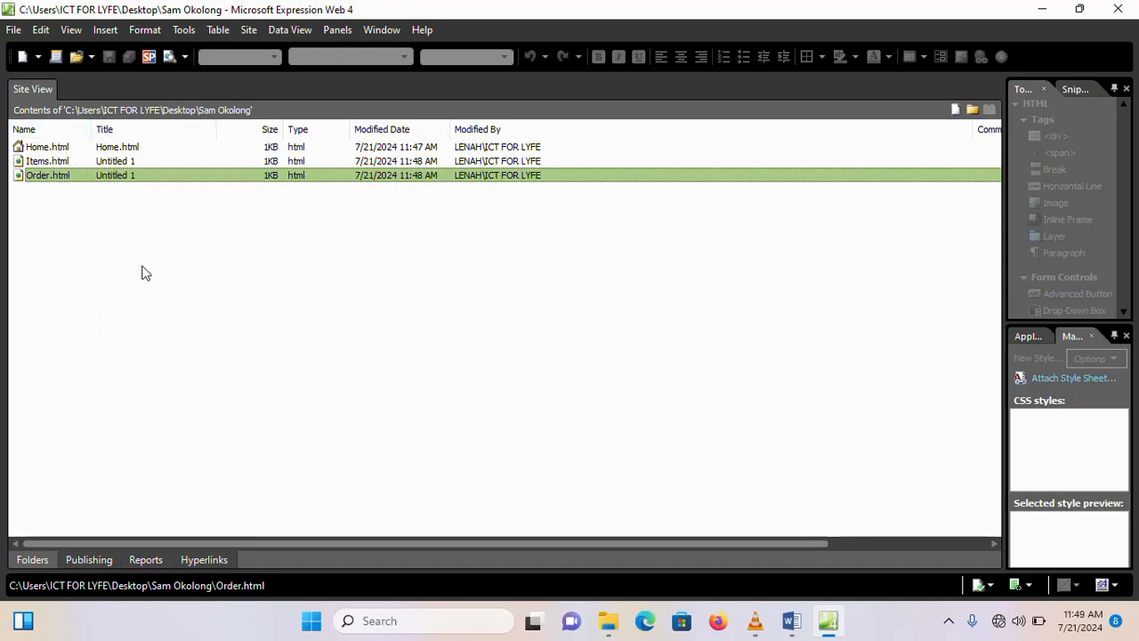
Step: Open Home.html for editing and set its page title to "Home page"
double_click(55, 147)
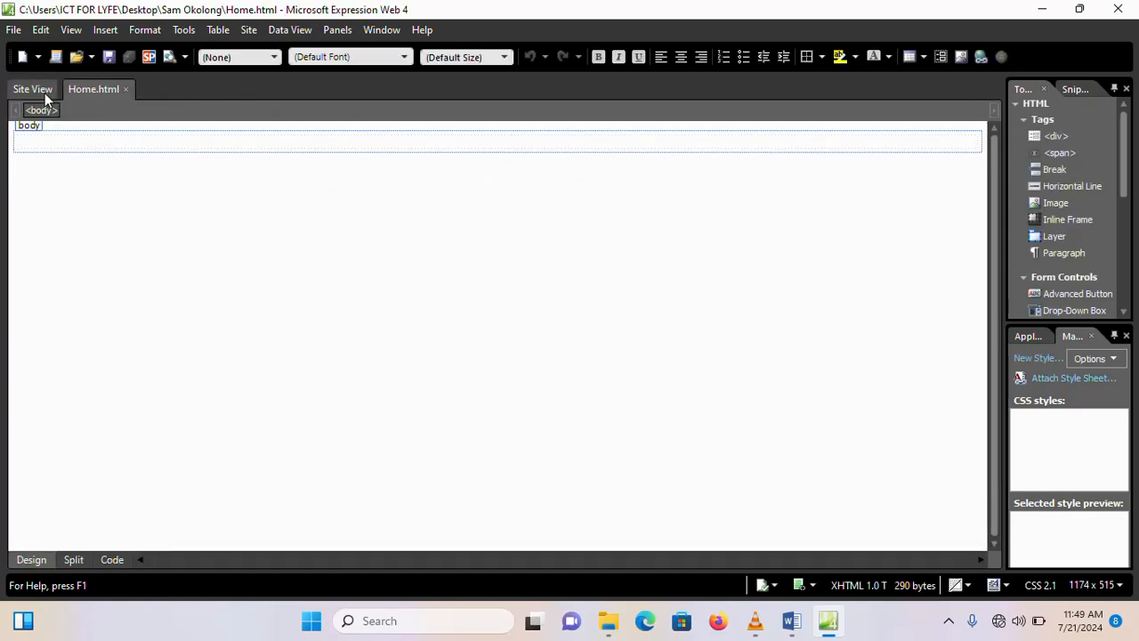
right_click(264, 276)
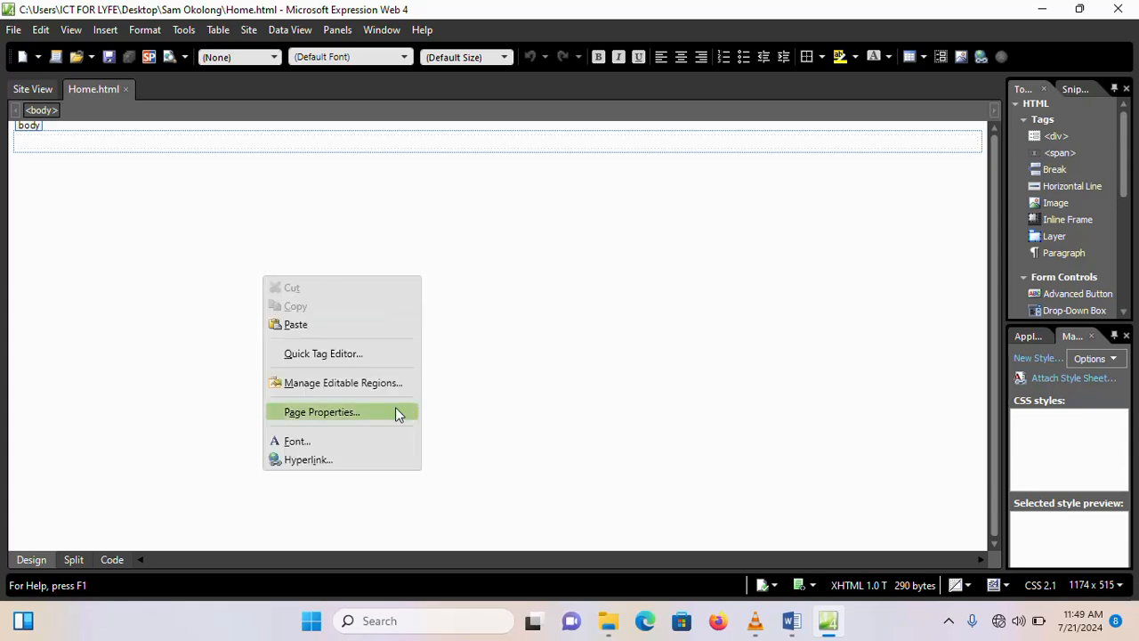
left_click(328, 416)
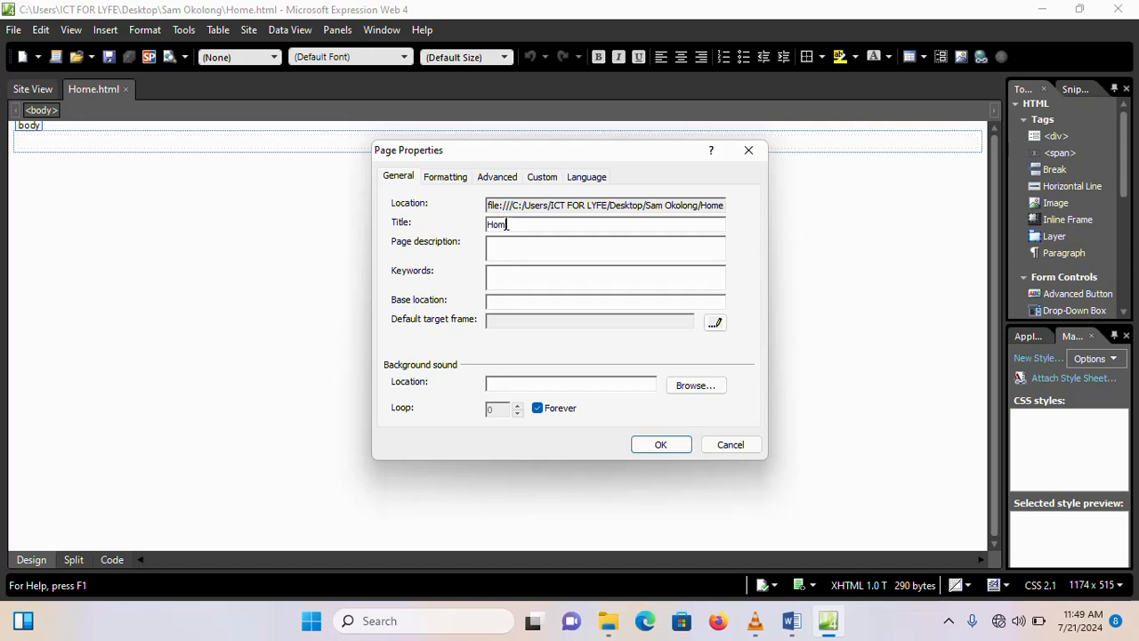
type("ge")
left_click(675, 446)
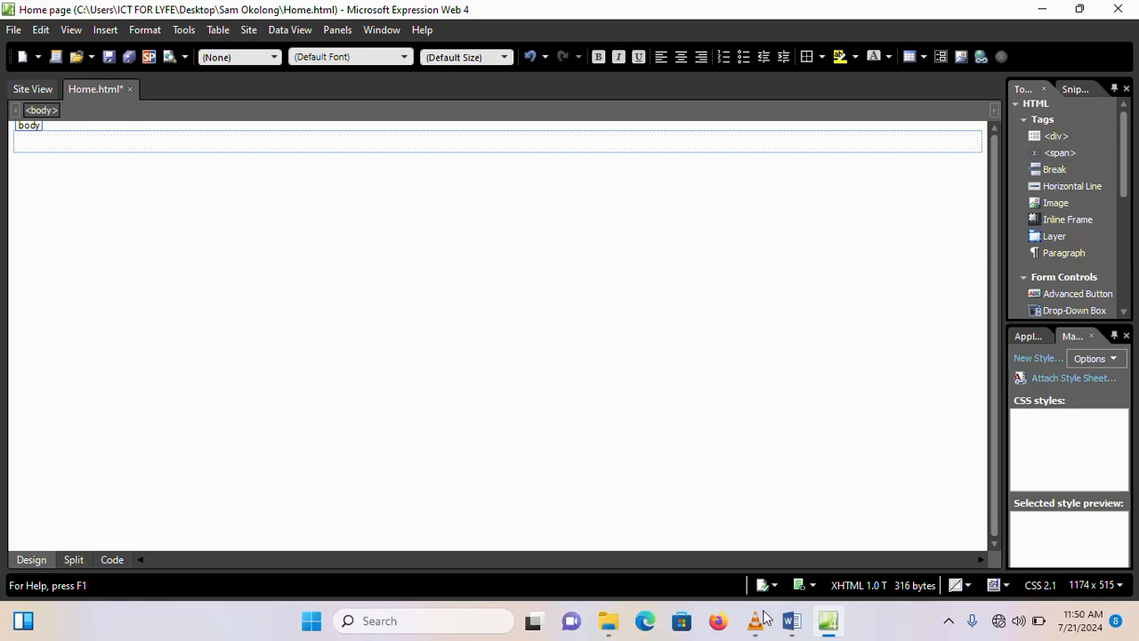
Step: Try copying the PALOMA SUPERMARKET heading from the Word document into Home.html in Expression Web, and undo the paste
mouse_move(792, 621)
left_click(836, 547)
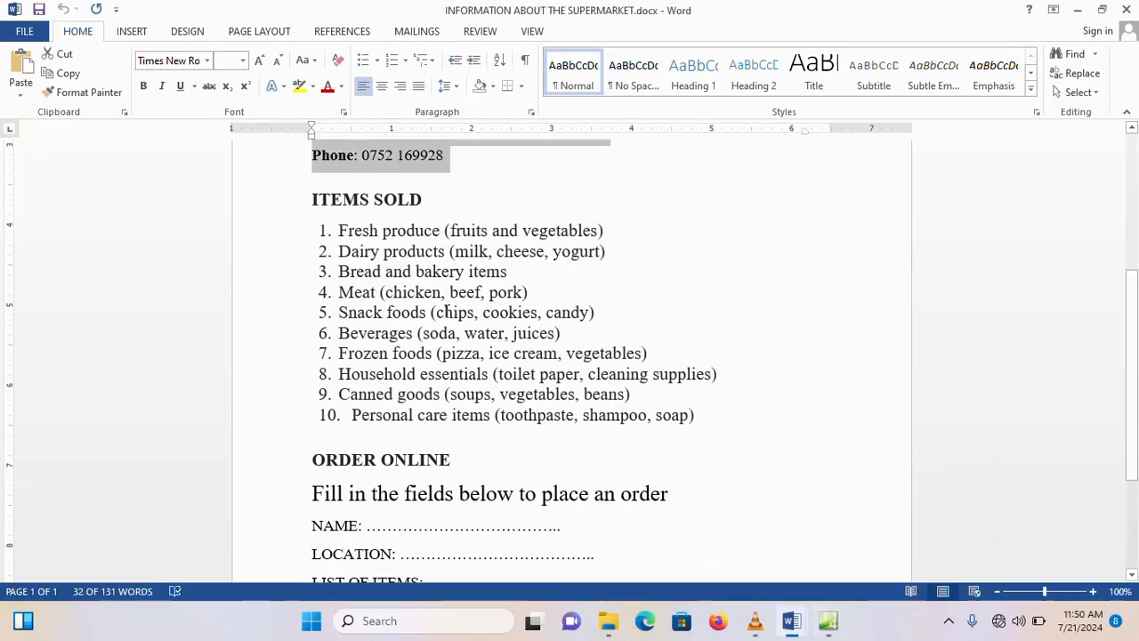
scroll(454, 312, "up", 5)
key("ctrl+Home")
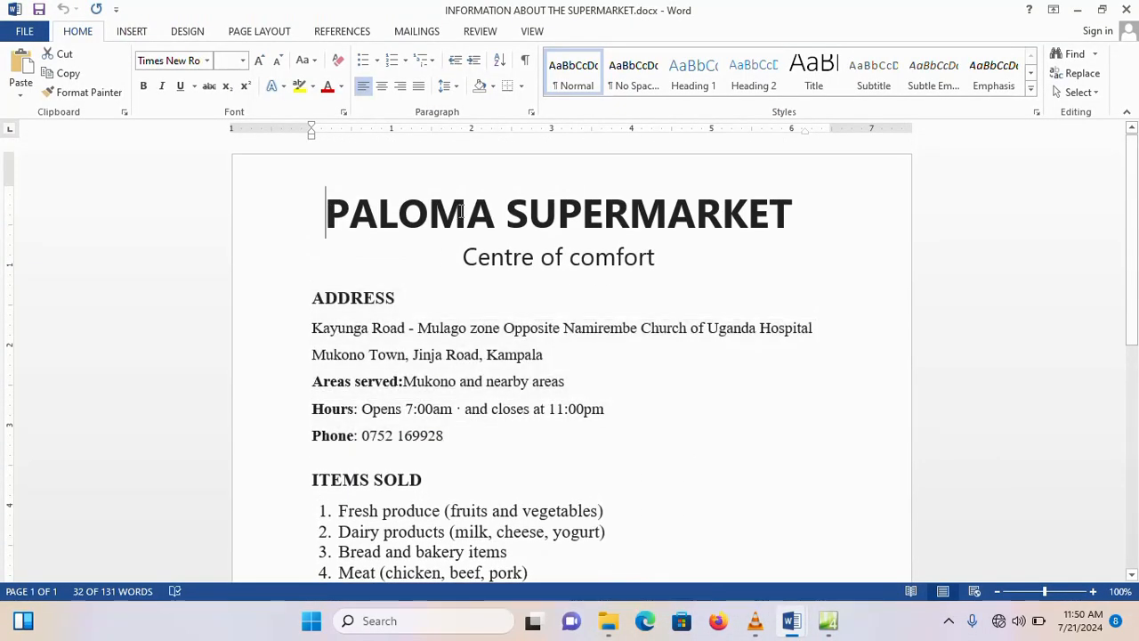
left_click_drag(460, 211, 678, 227)
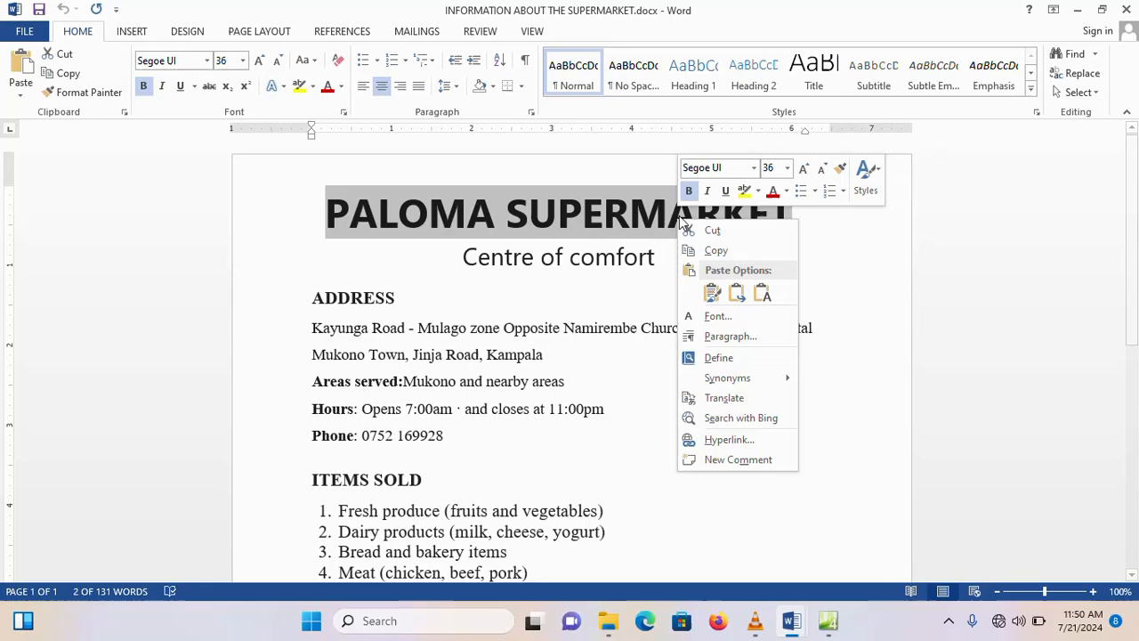
left_click(717, 251)
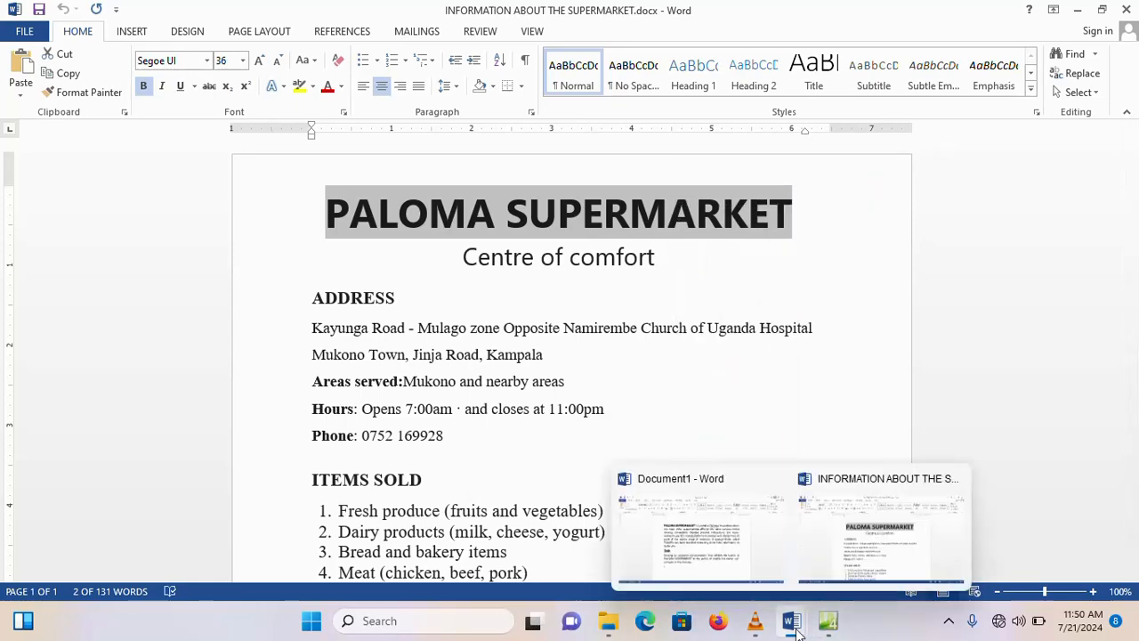
left_click(828, 623)
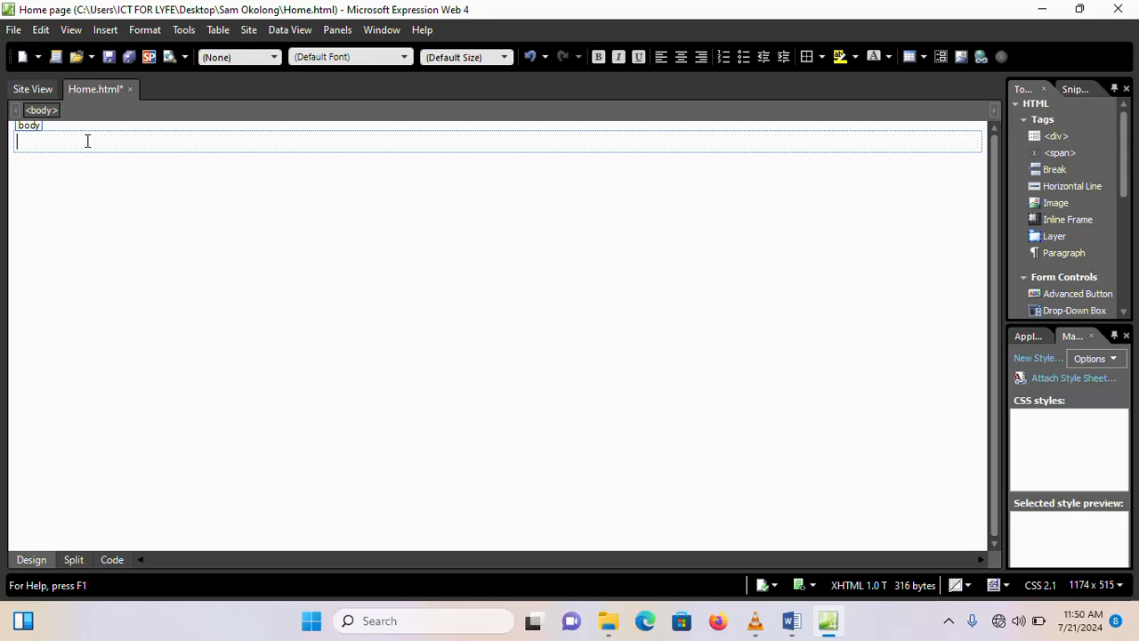
key("ctrl+v")
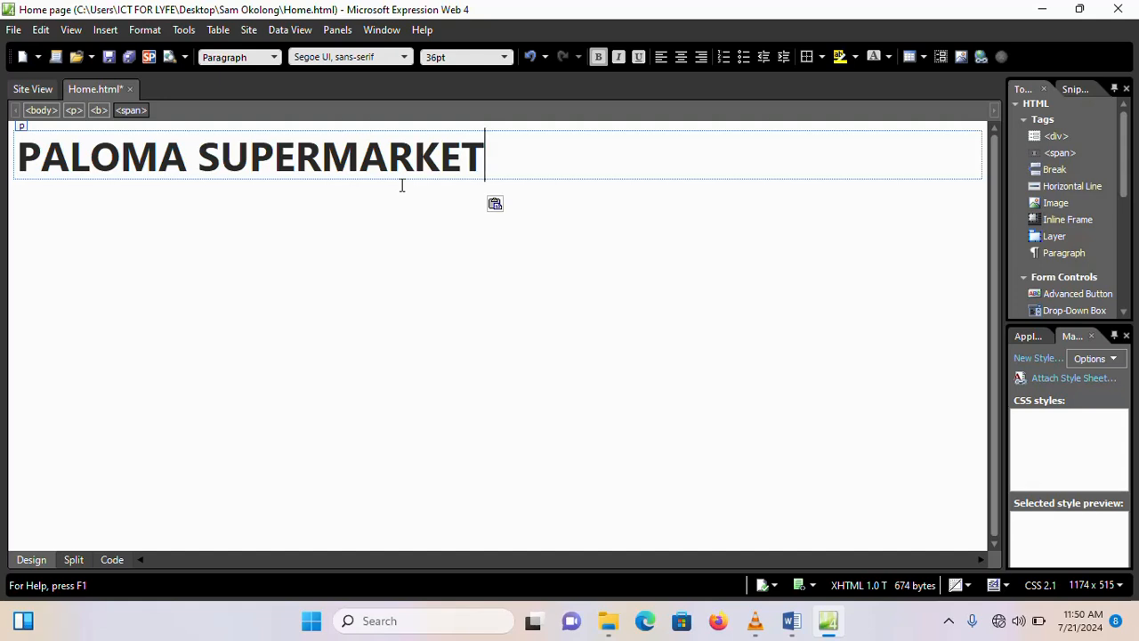
key("ctrl+z")
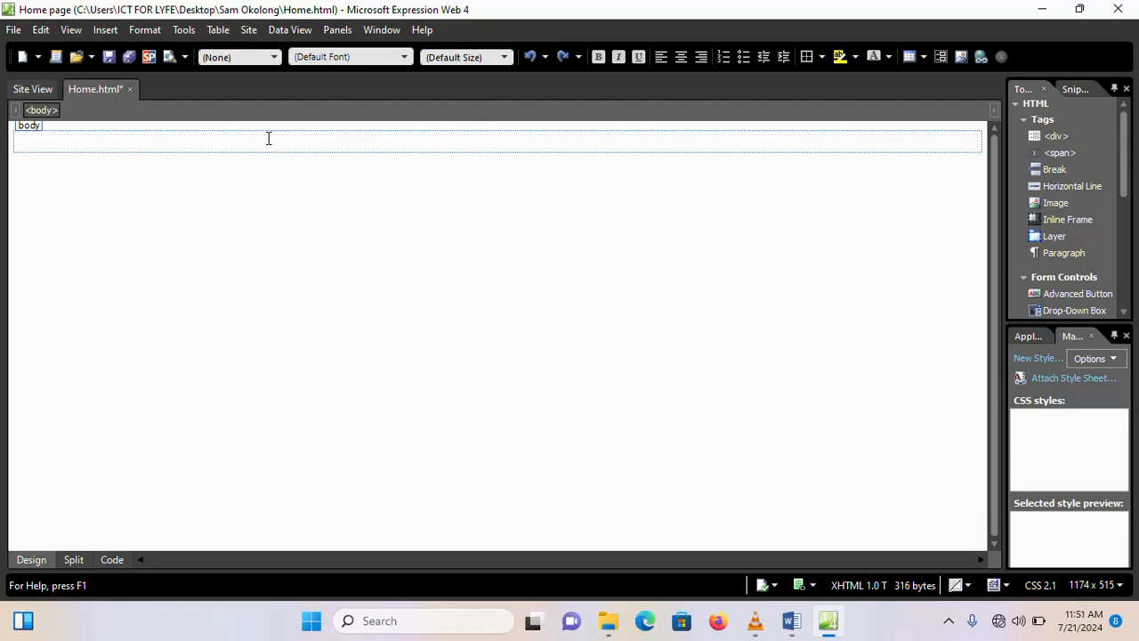
Step: Insert a table with one row and one column and a #FF9999 background colour into Home.html
left_click(248, 32)
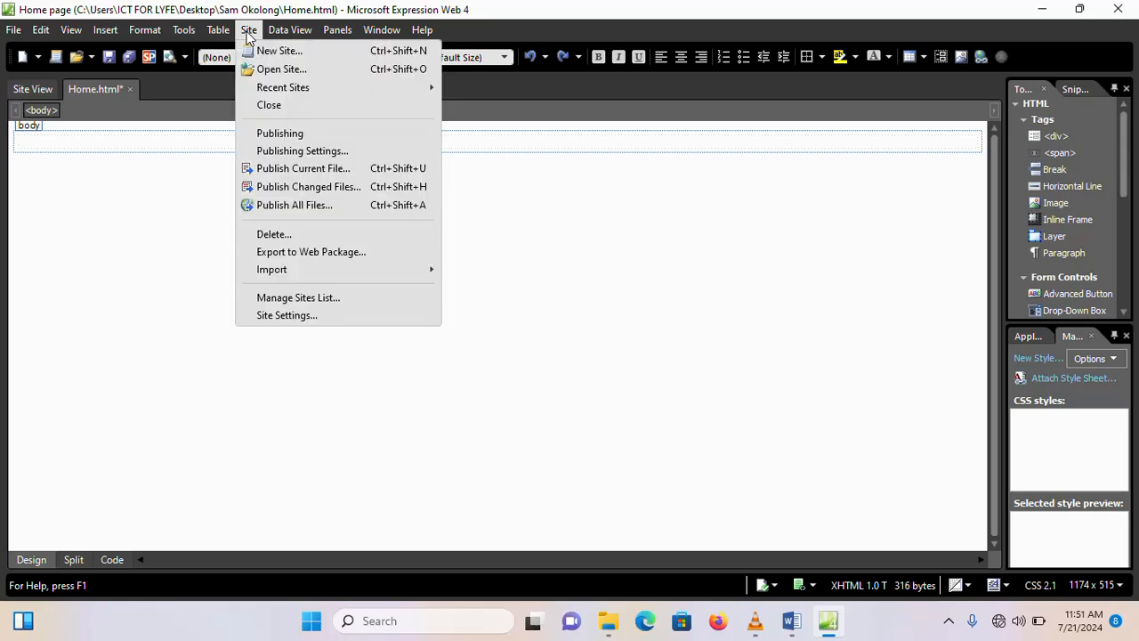
left_click(212, 30)
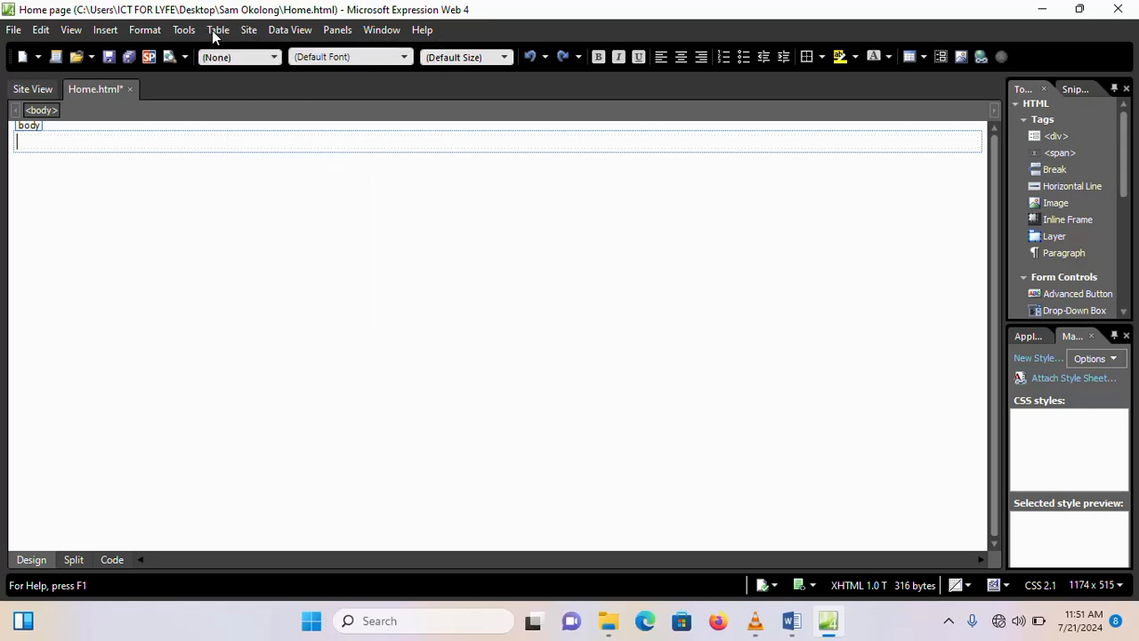
left_click(214, 30)
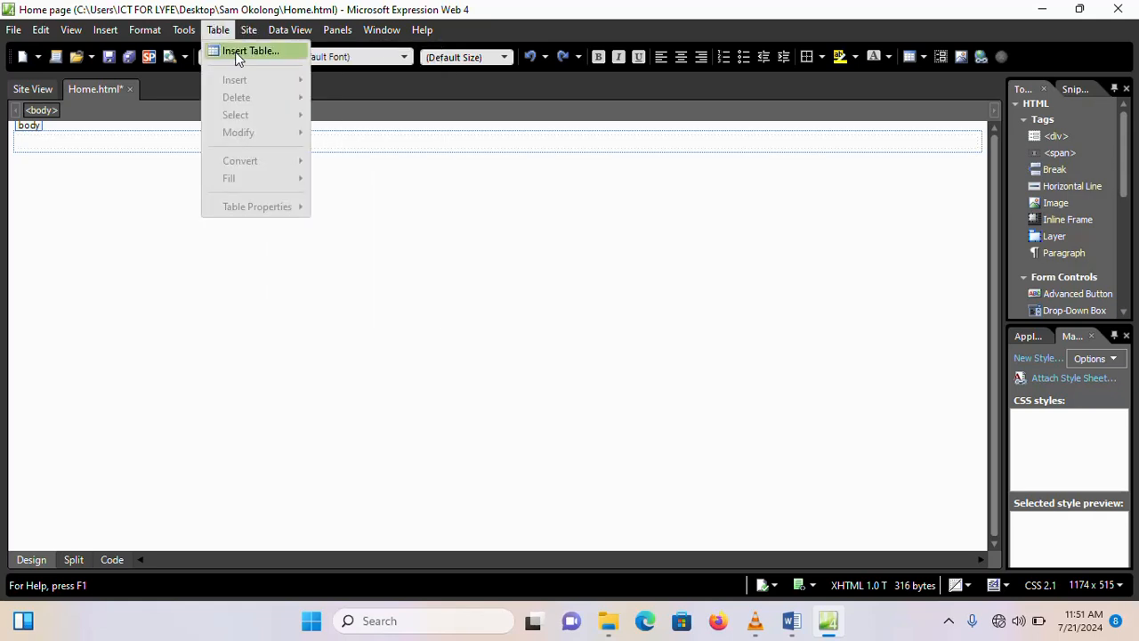
left_click(235, 51)
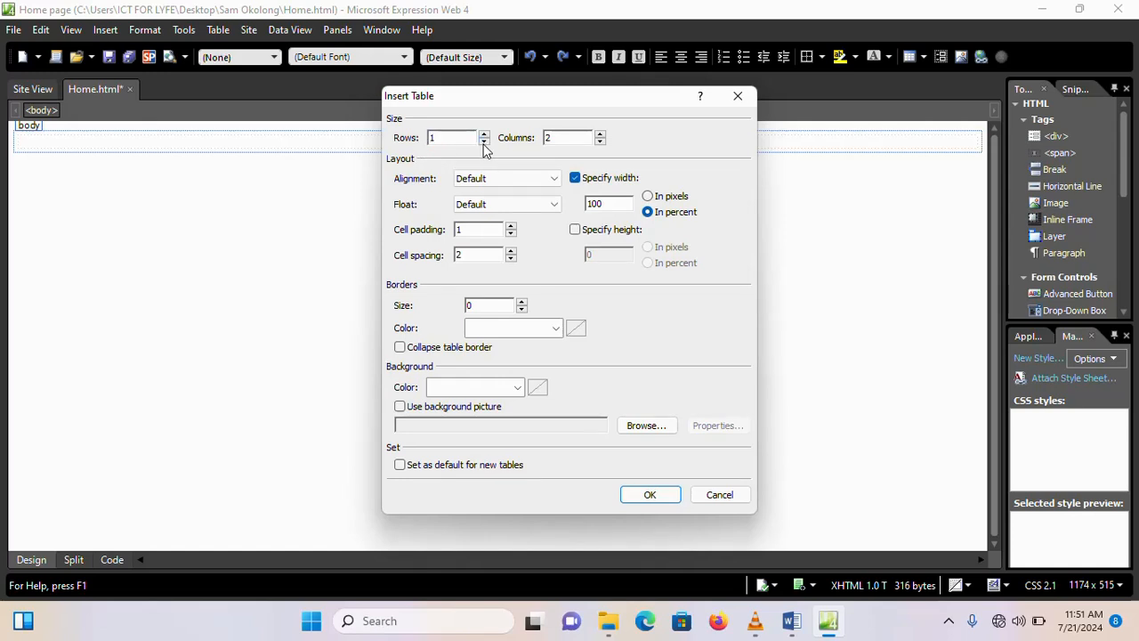
left_click(602, 142)
left_click(536, 388)
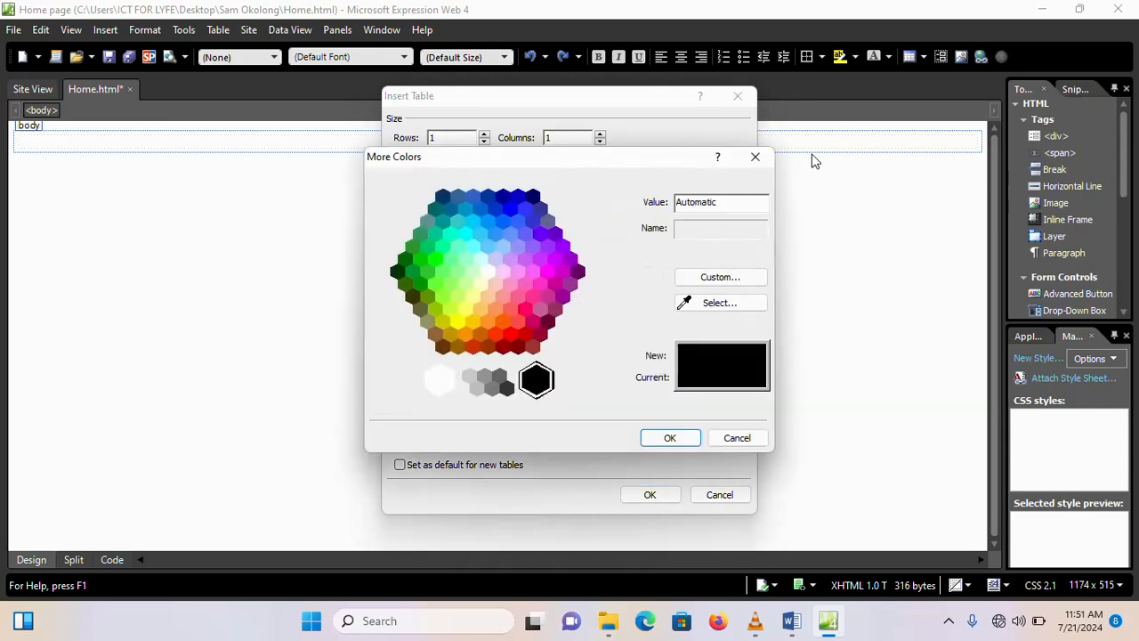
left_click(764, 159)
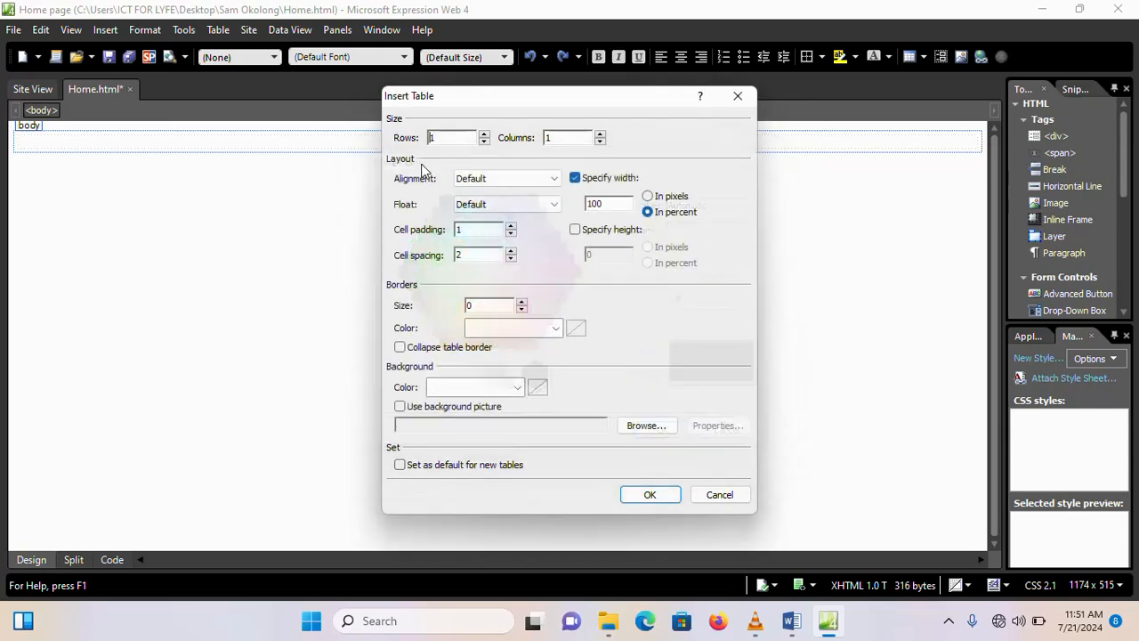
left_click(543, 386)
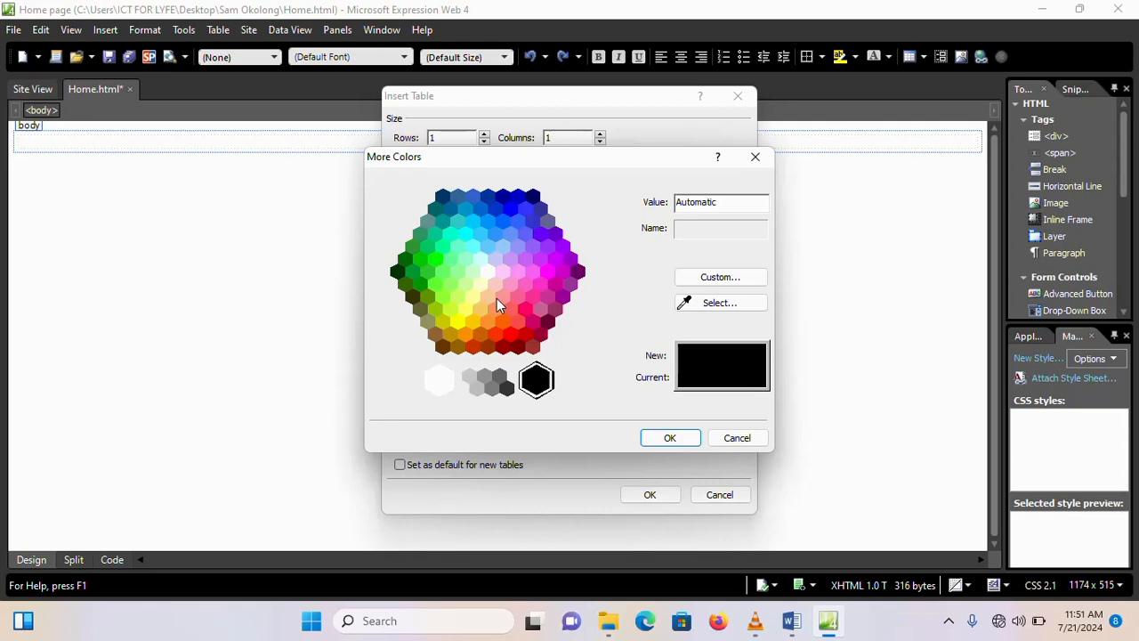
left_click(502, 299)
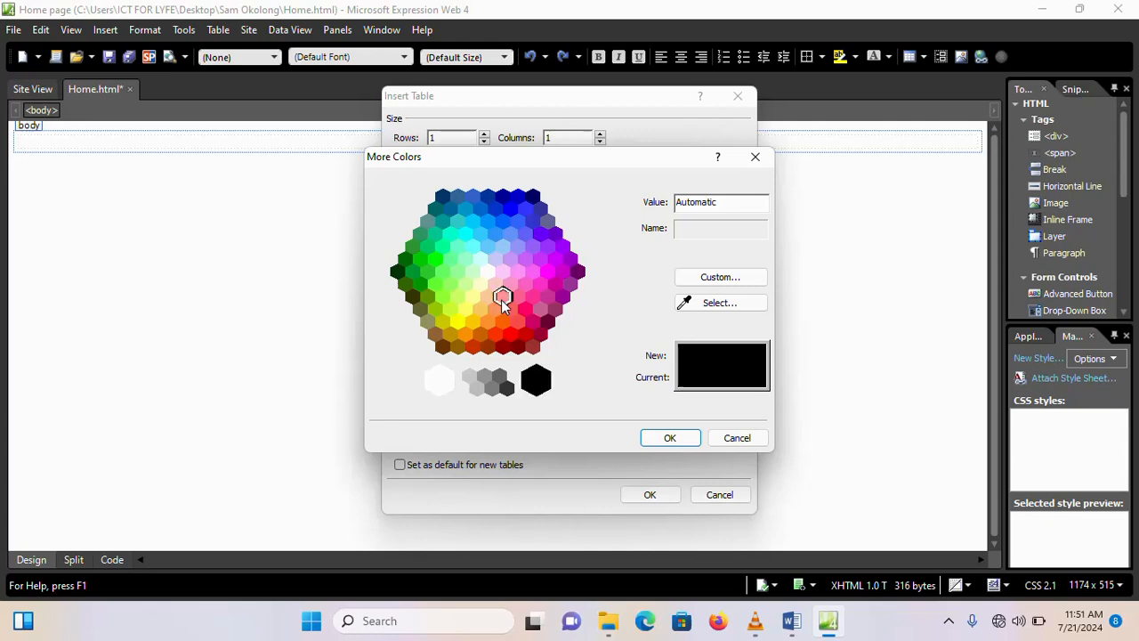
left_click(675, 436)
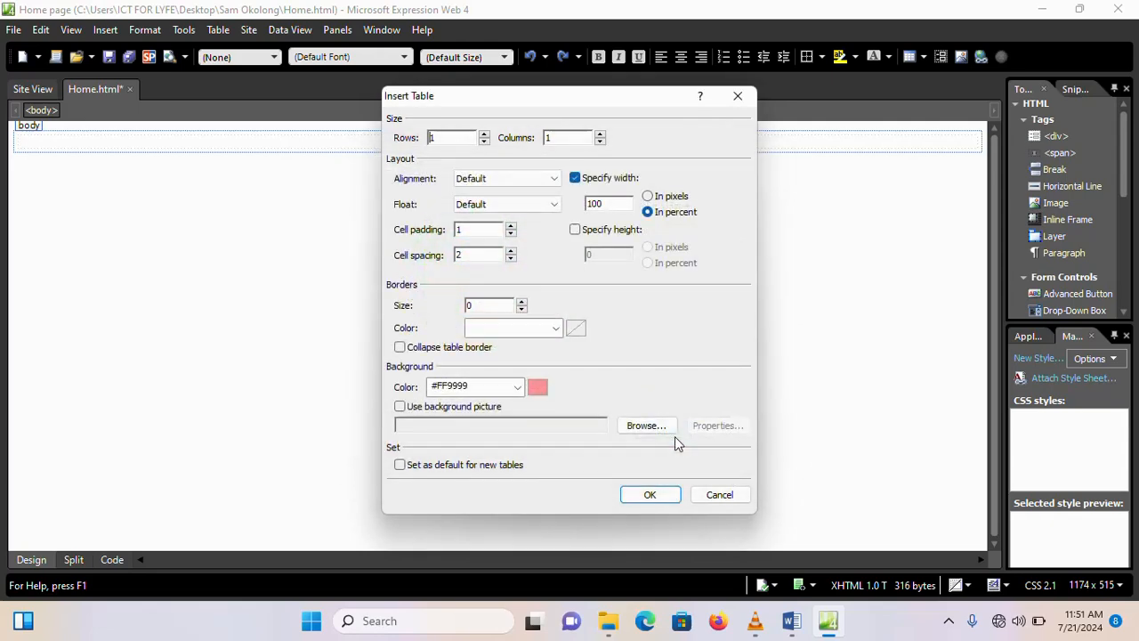
left_click(660, 497)
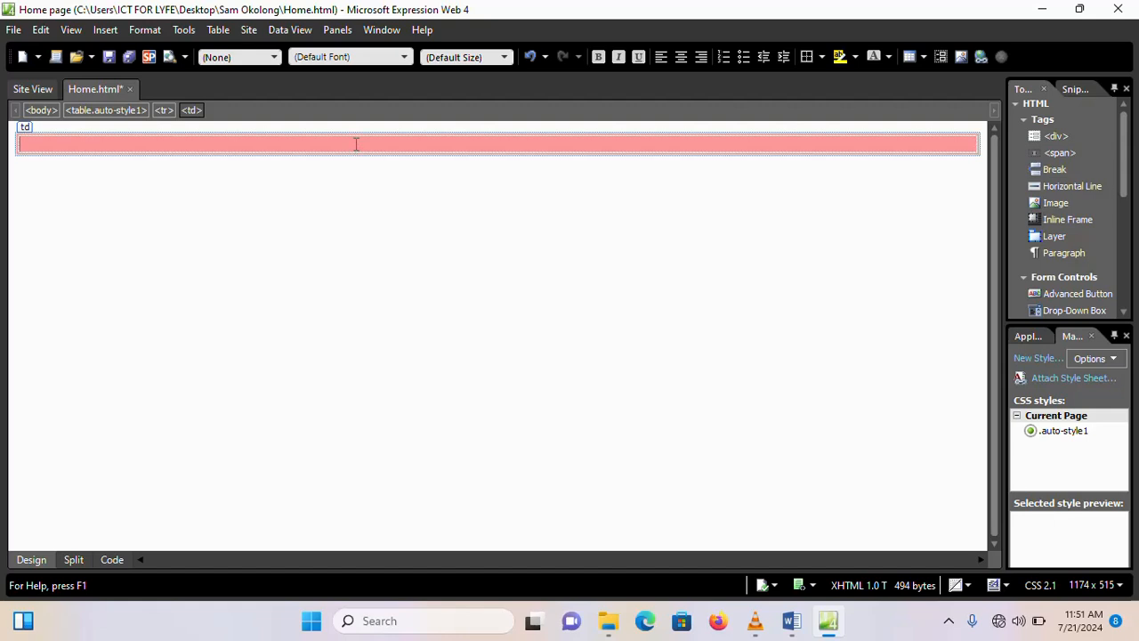
Step: Paste the copied PALOMA SUPERMARKET heading into the table cell and centre it
key("ctrl+v")
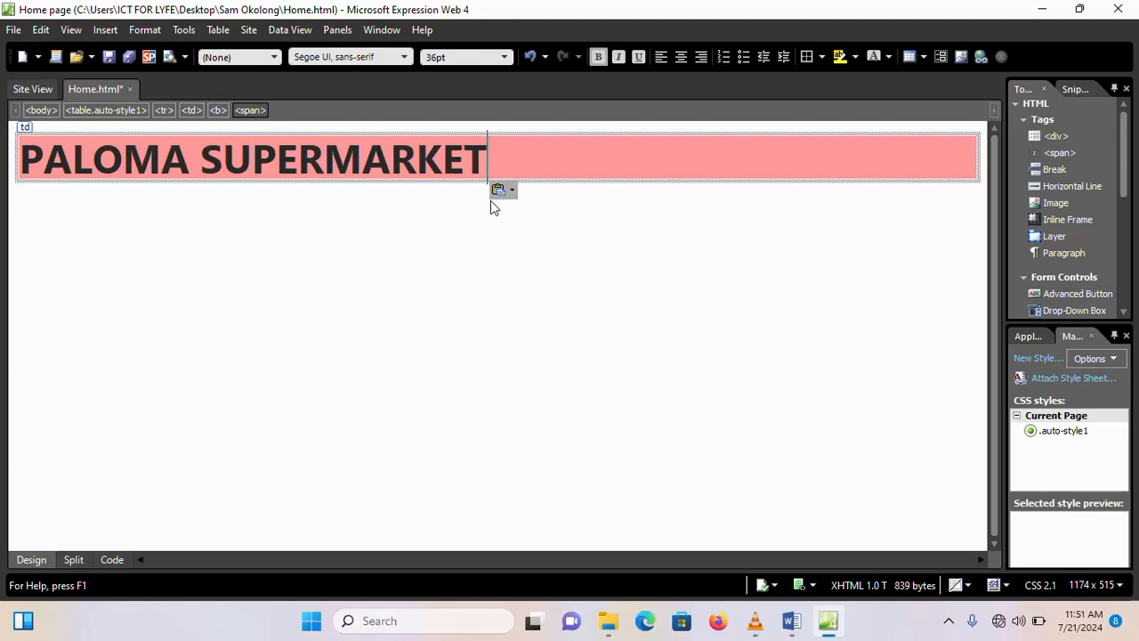
left_click(267, 201)
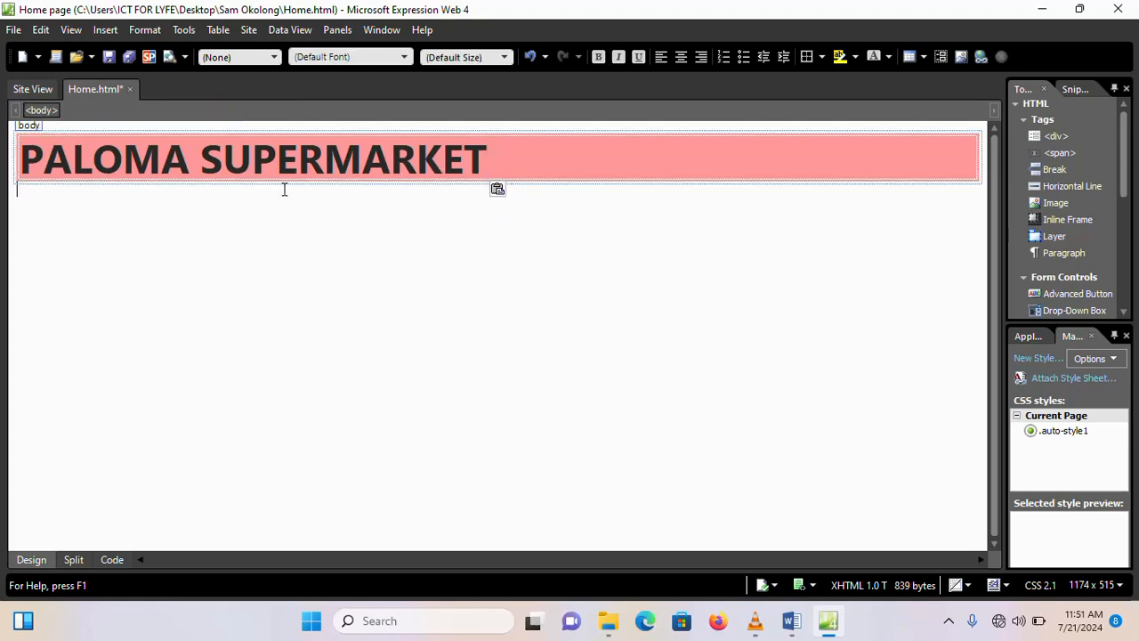
left_click_drag(486, 161, 19, 163)
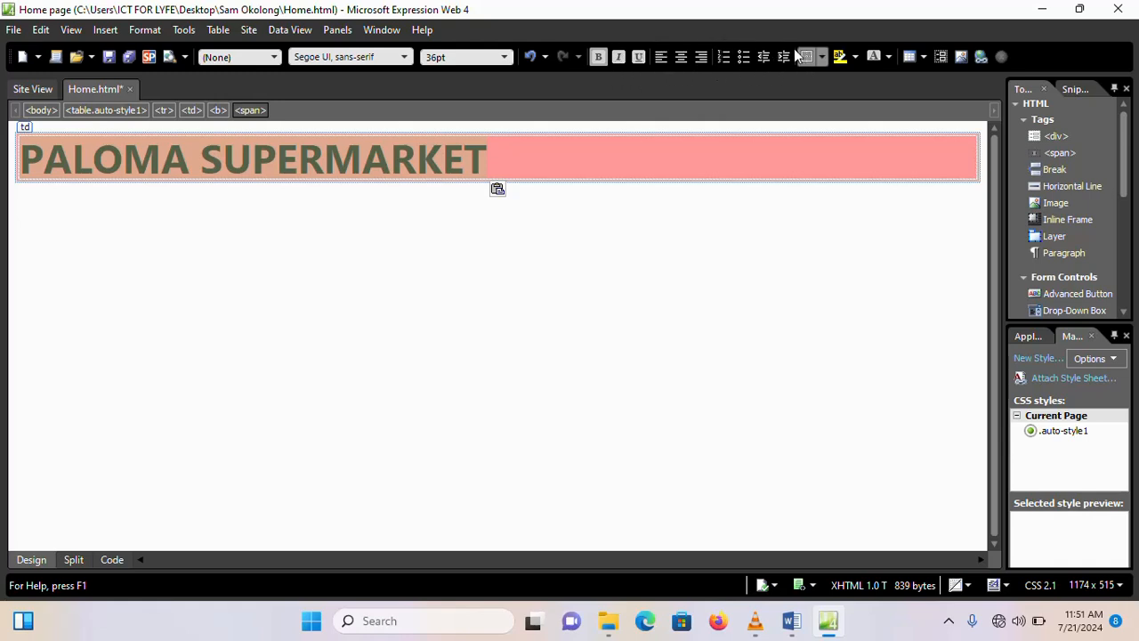
left_click(681, 56)
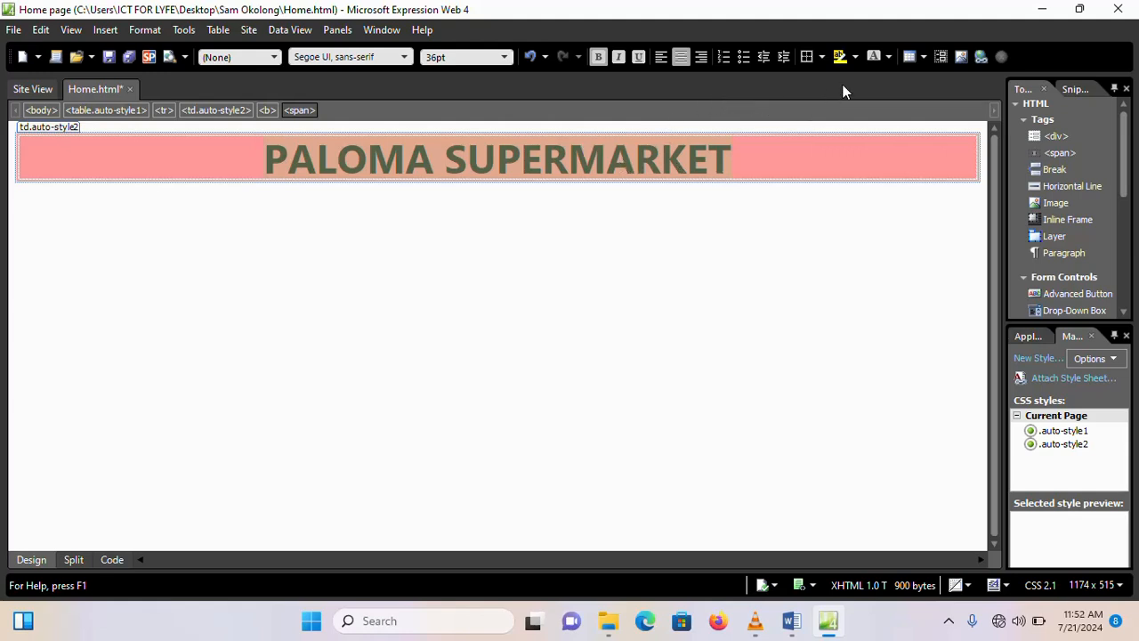
Step: Set the font colour of the PALOMA SUPERMARKET heading to red, #FA0F0F
left_click(888, 57)
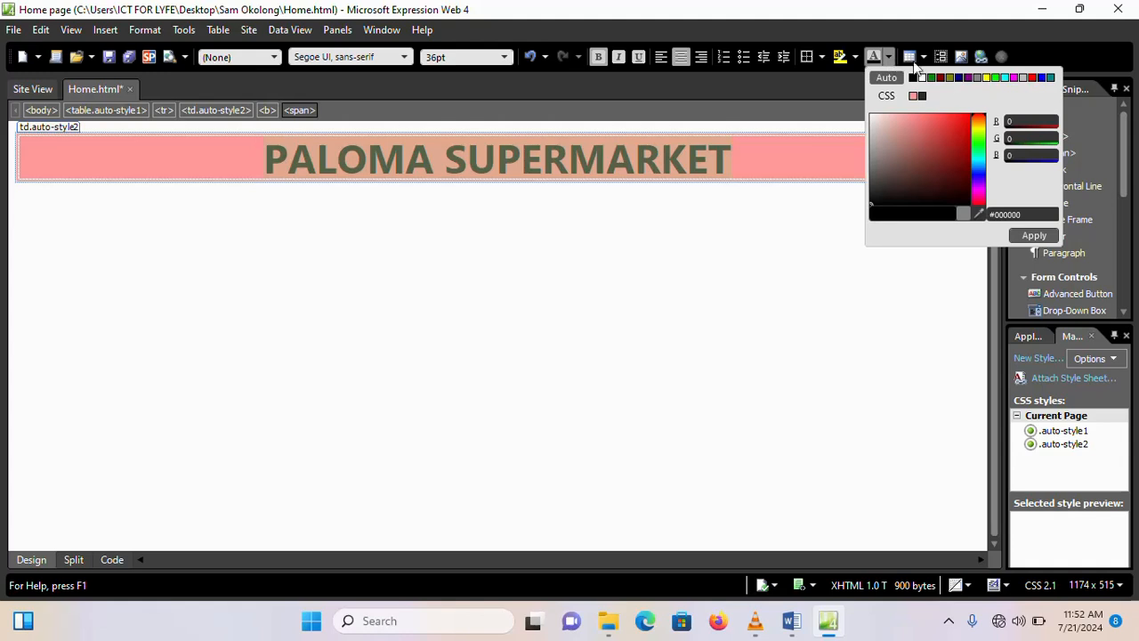
left_click(966, 116)
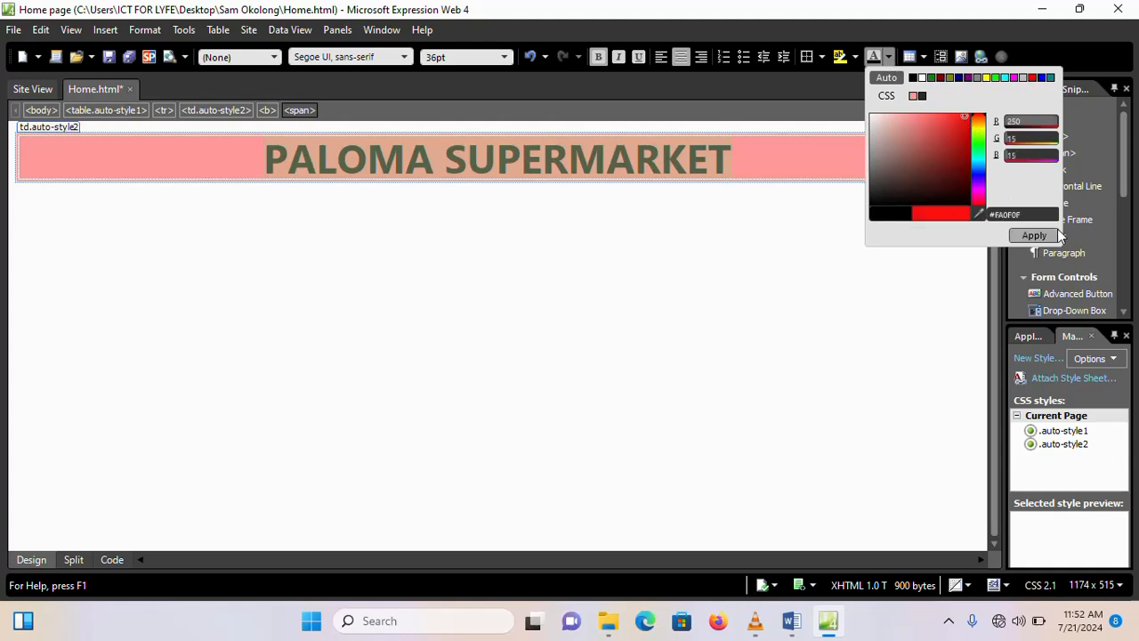
left_click(1023, 235)
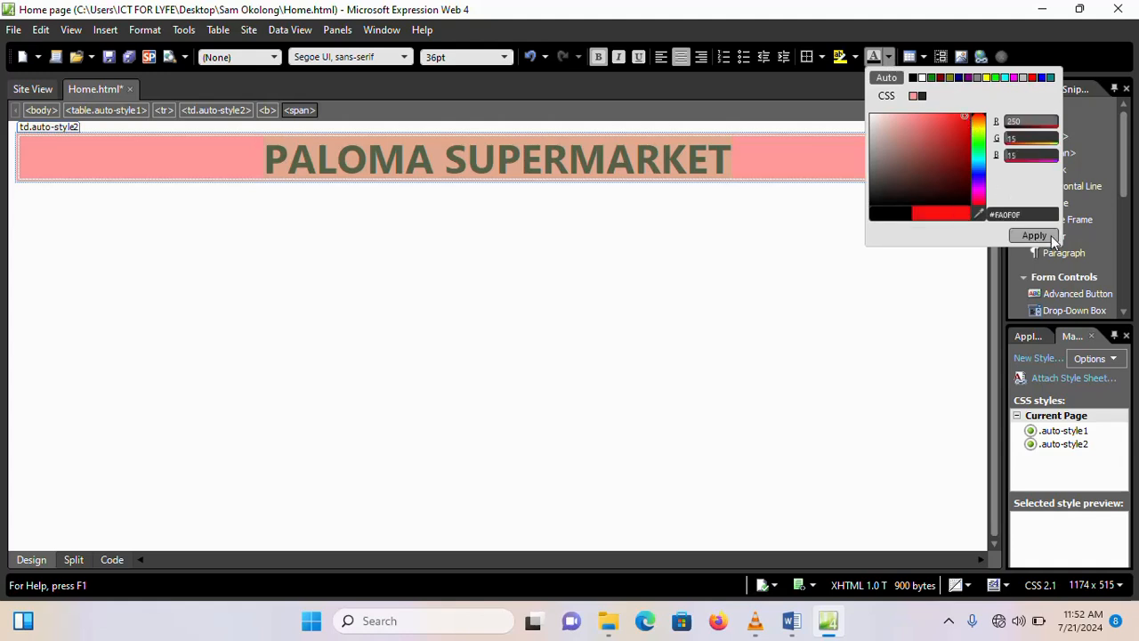
left_click(738, 248)
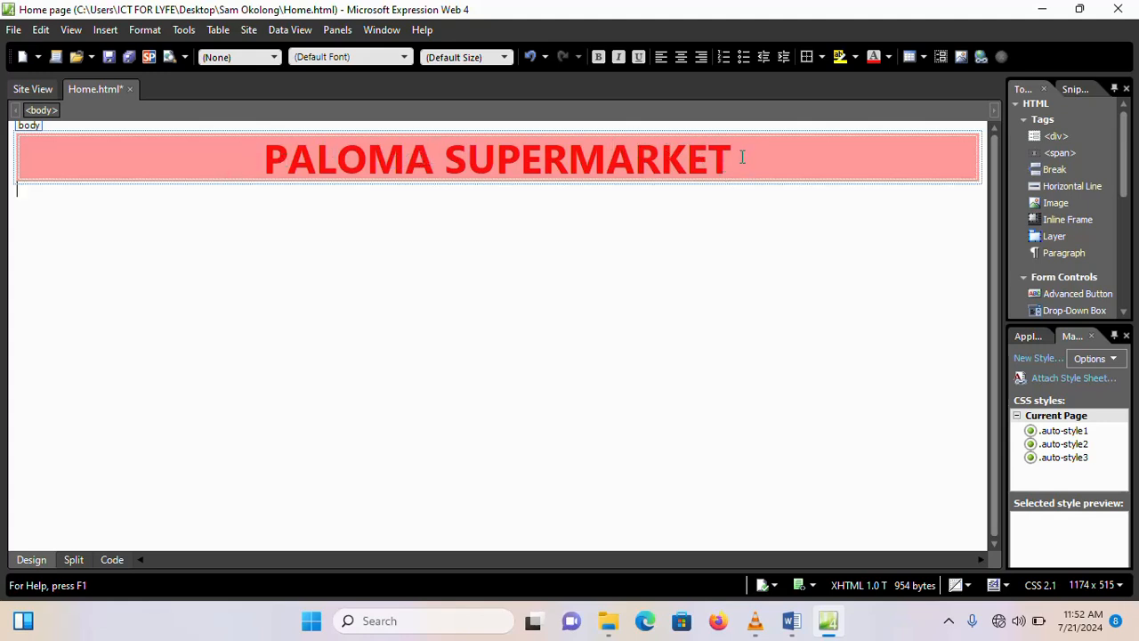
Step: Change the font colour of the PALOMA SUPERMARKET heading to black
left_click_drag(743, 157, 268, 159)
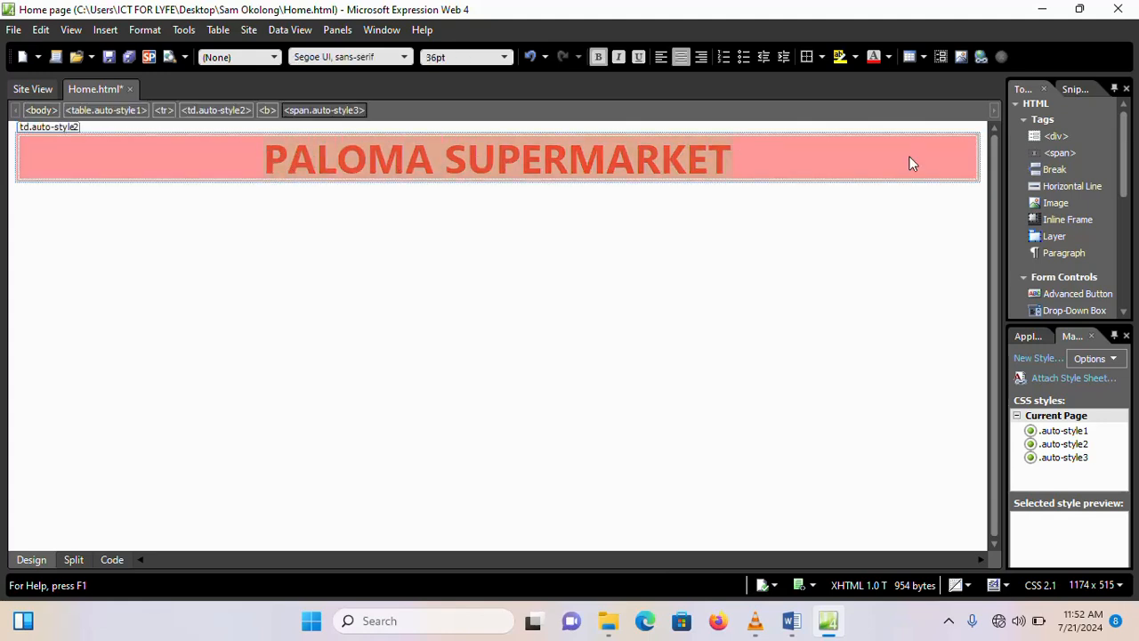
left_click(888, 57)
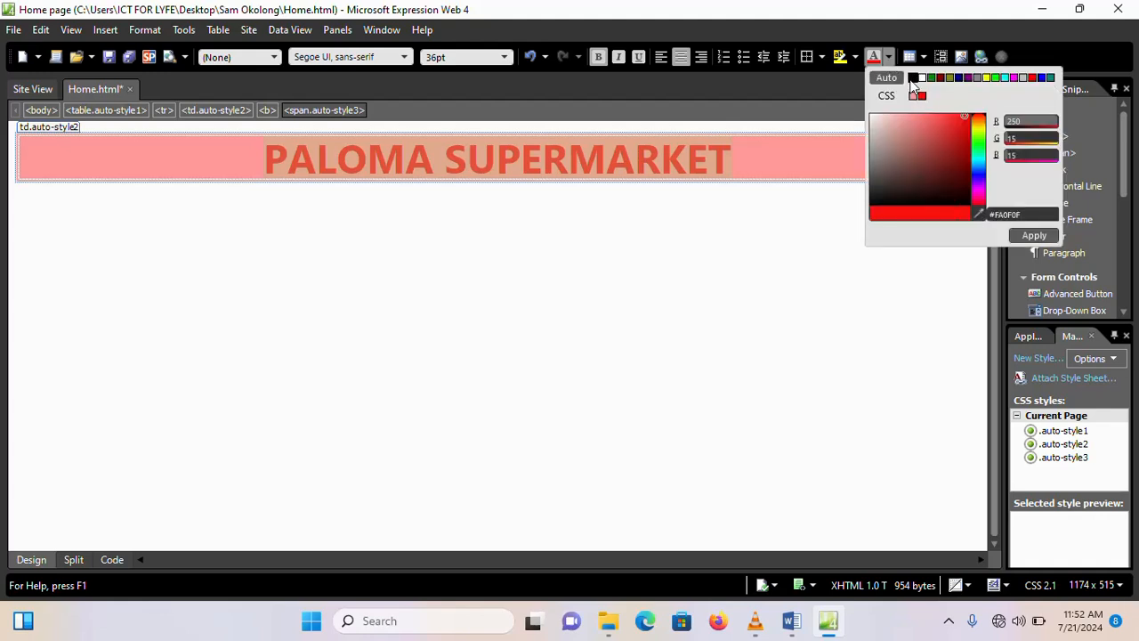
left_click(1036, 235)
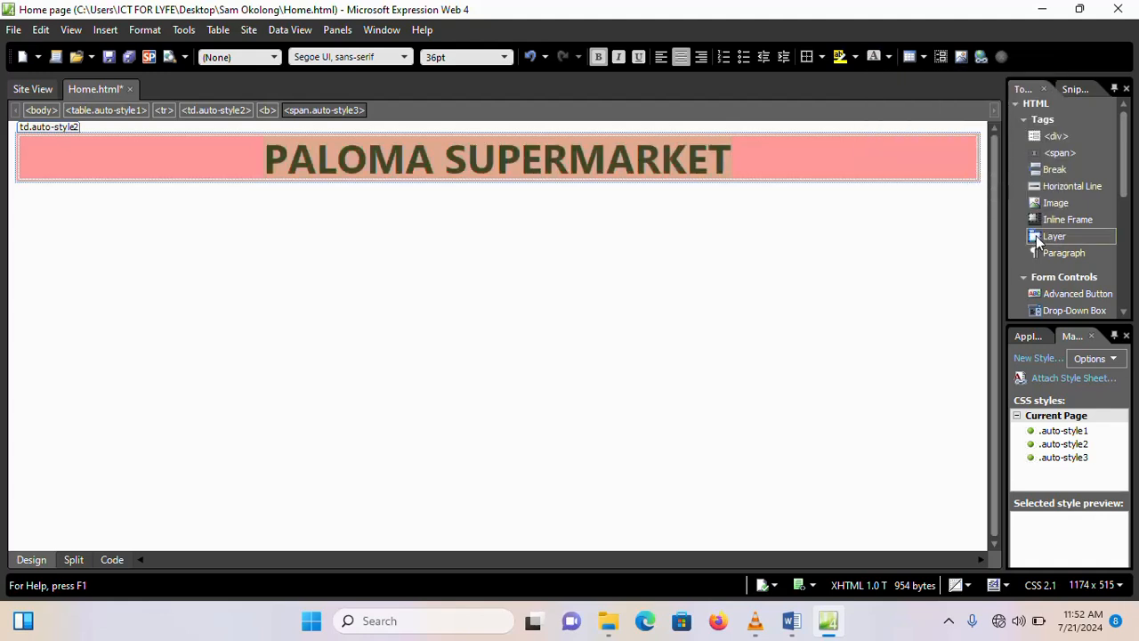
left_click(633, 209)
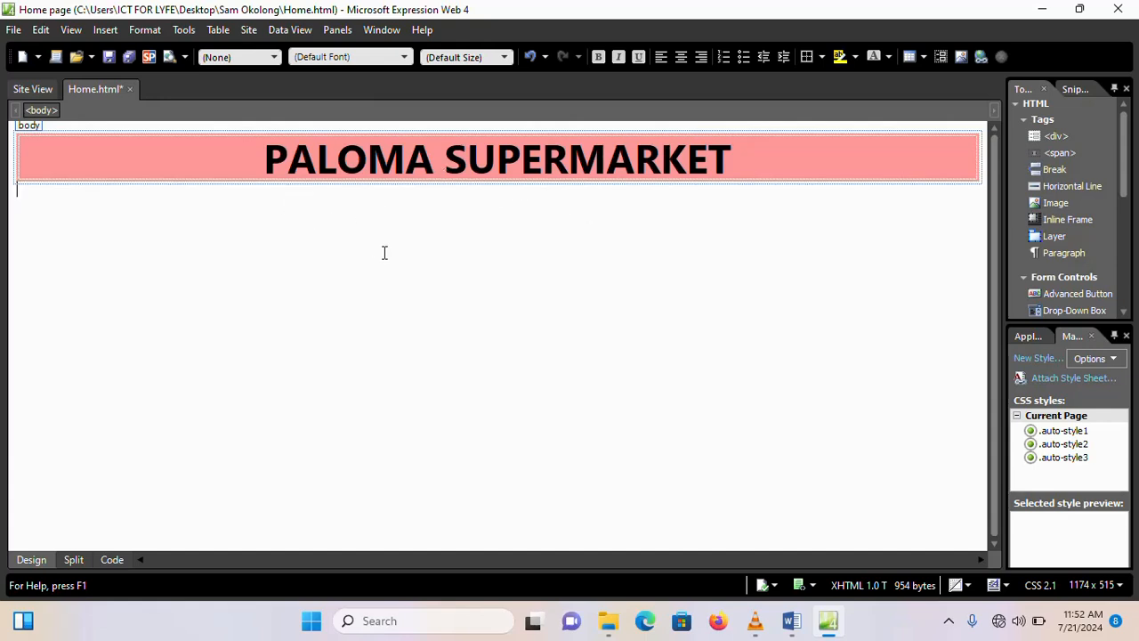
Step: Copy the "Centre of comfort" line from the supermarket information Word document and paste it below the heading table in Expression Web
mouse_move(792, 620)
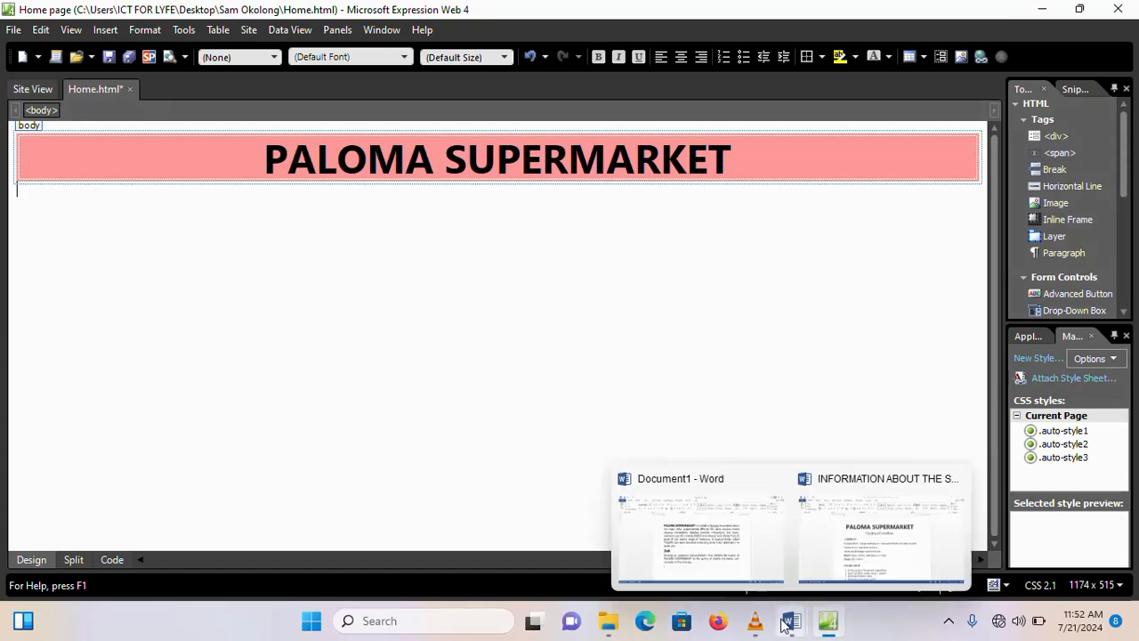
left_click(859, 532)
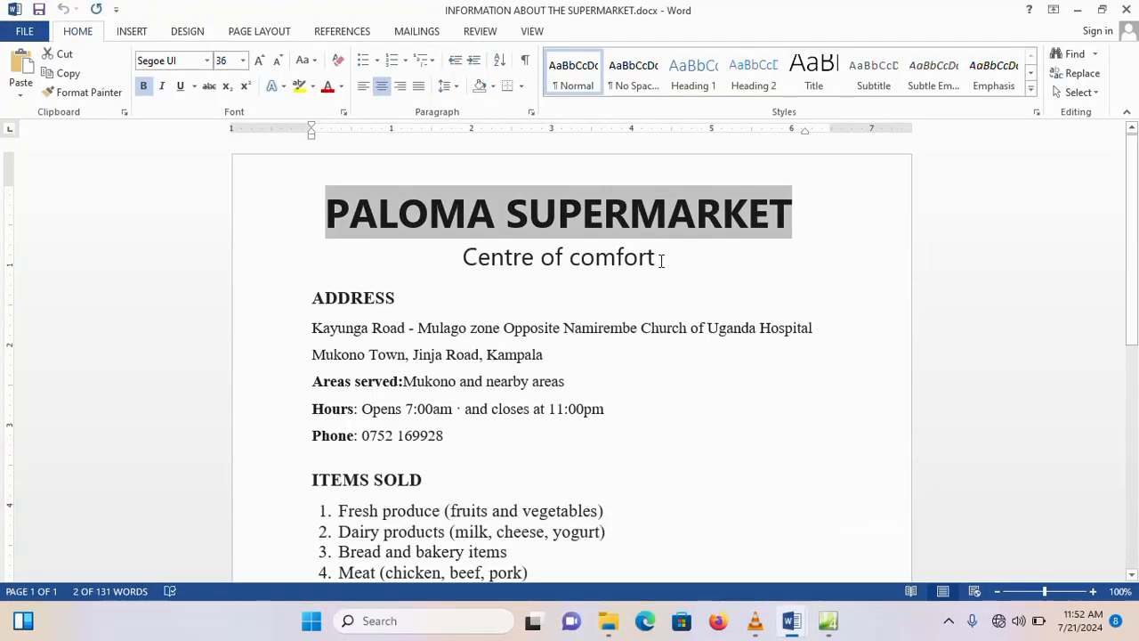
left_click_drag(658, 258, 462, 259)
key("ctrl+c")
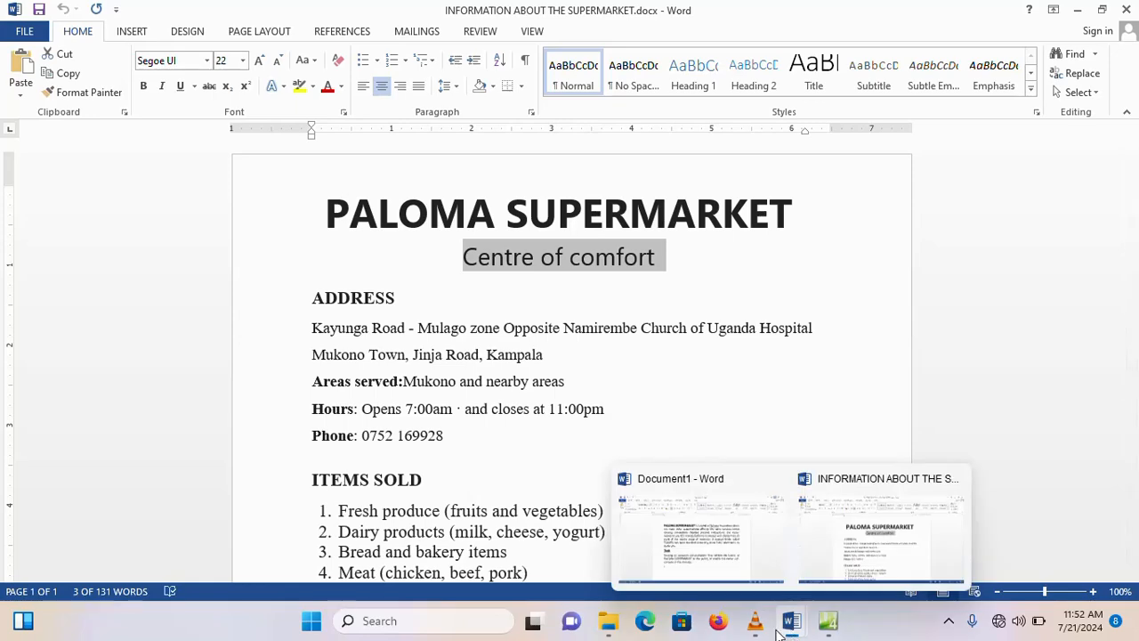
left_click(827, 620)
left_click(120, 203)
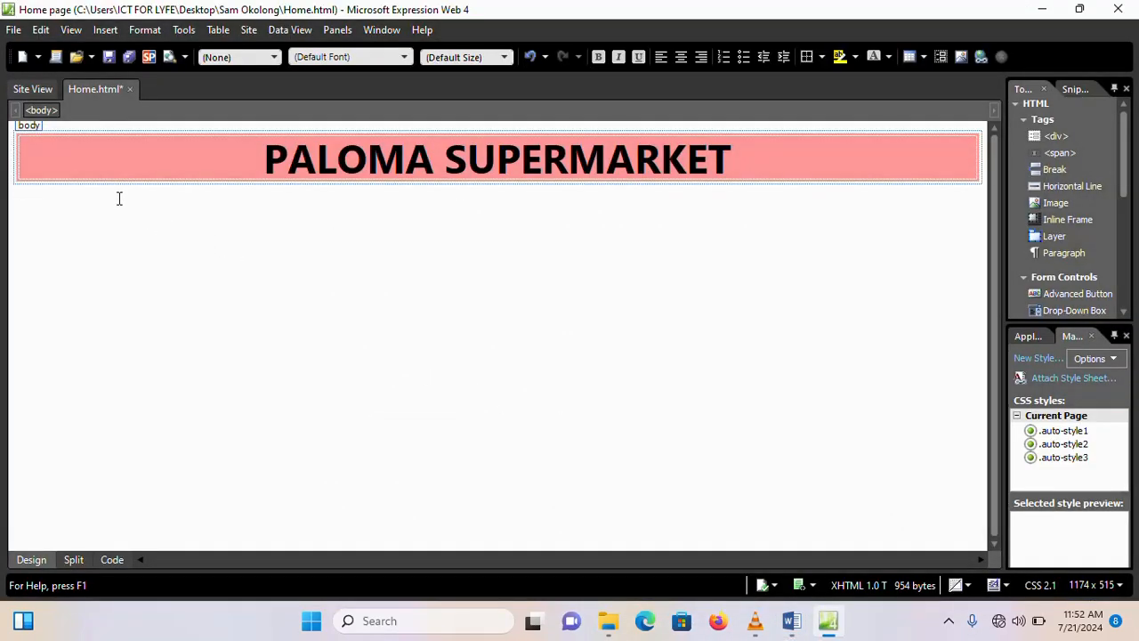
key("ctrl+v")
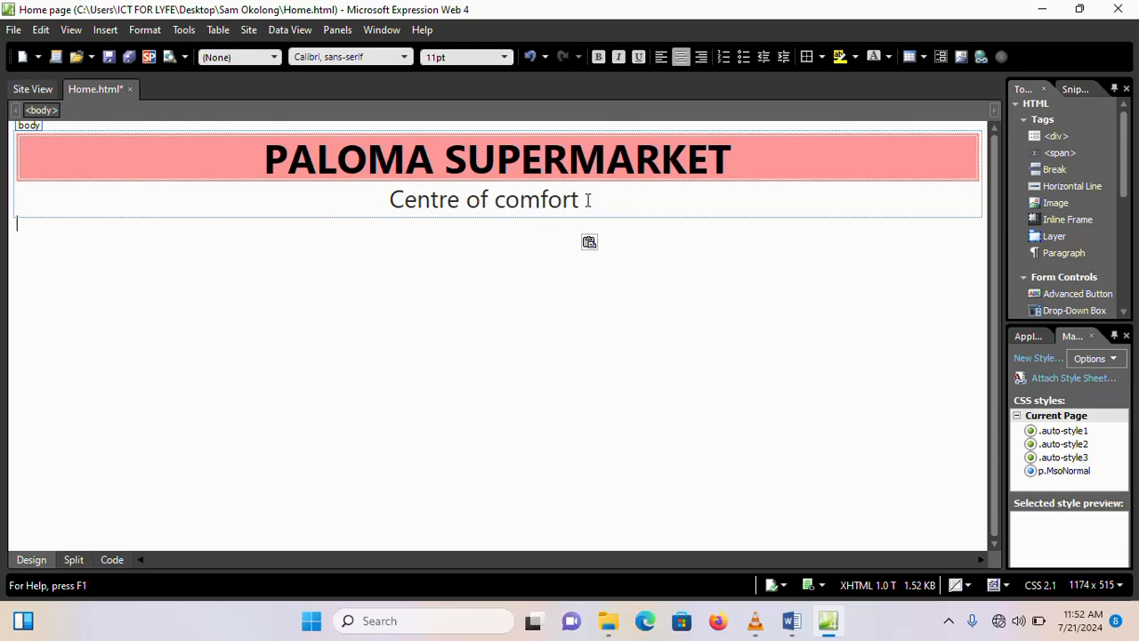
Step: Make the "Centre of comfort" line bold and set its font colour to lime green, #B1FA0F
left_click_drag(582, 199, 401, 215)
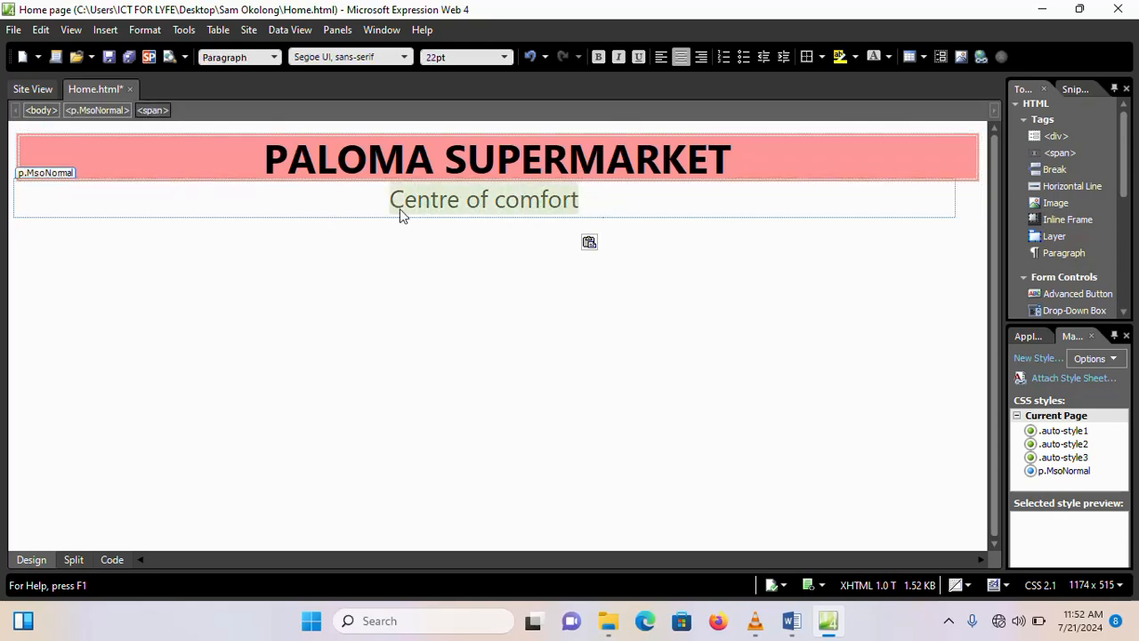
left_click(599, 57)
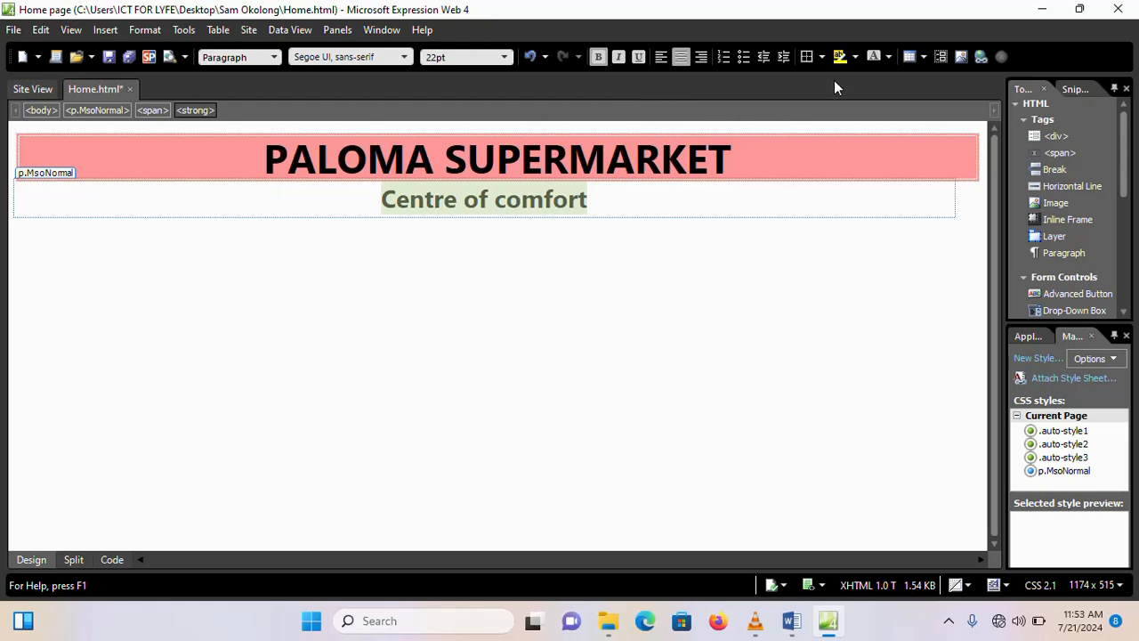
left_click(890, 56)
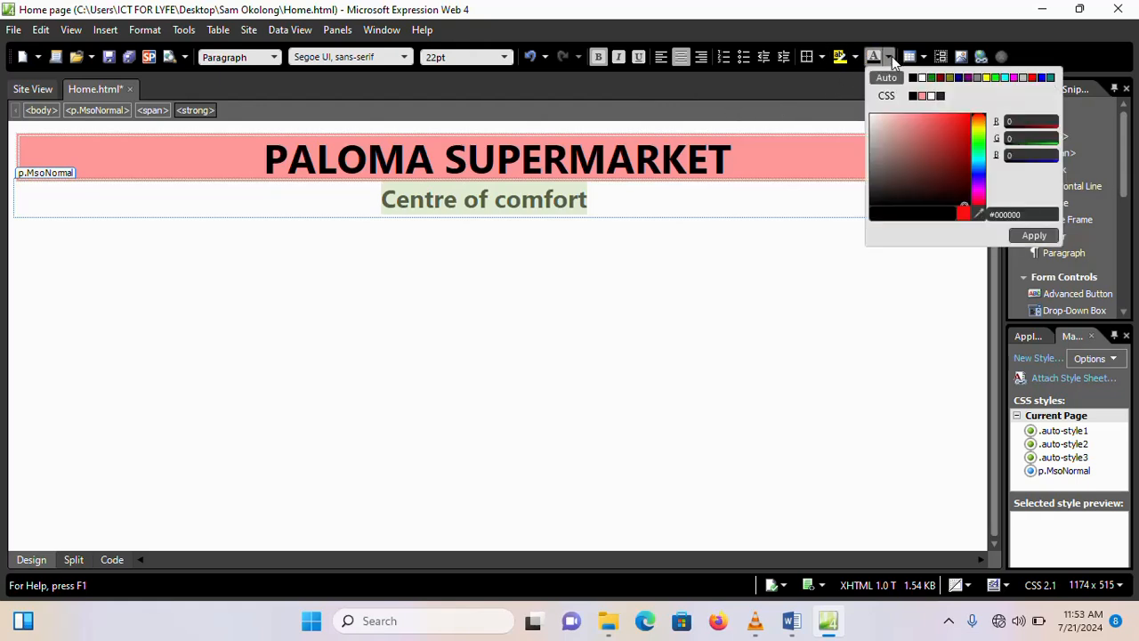
left_click(982, 133)
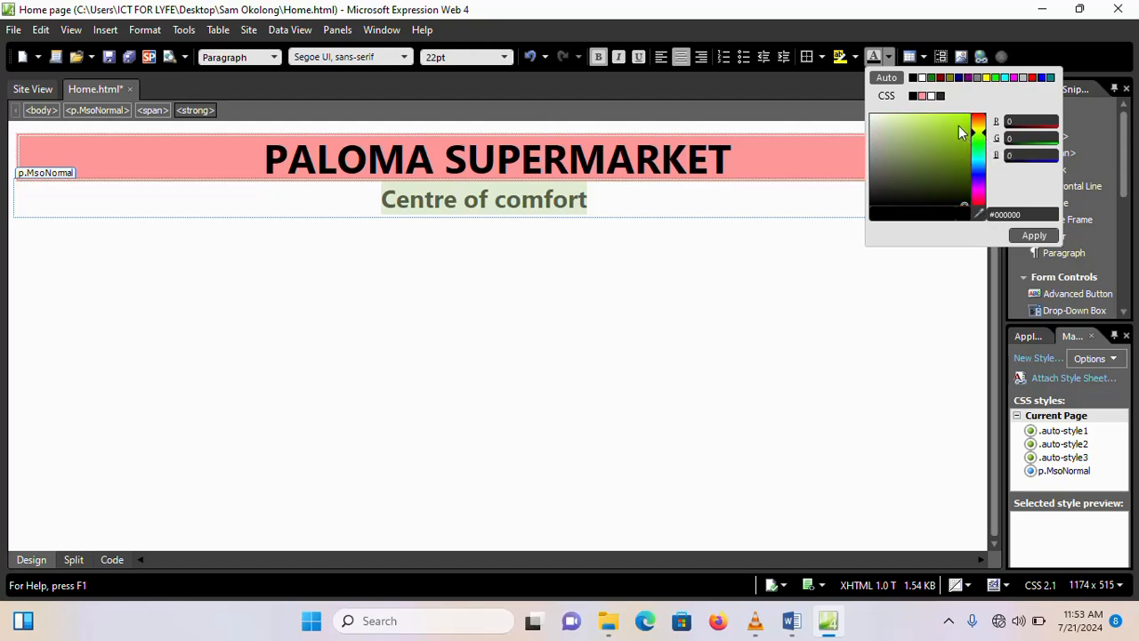
left_click(966, 117)
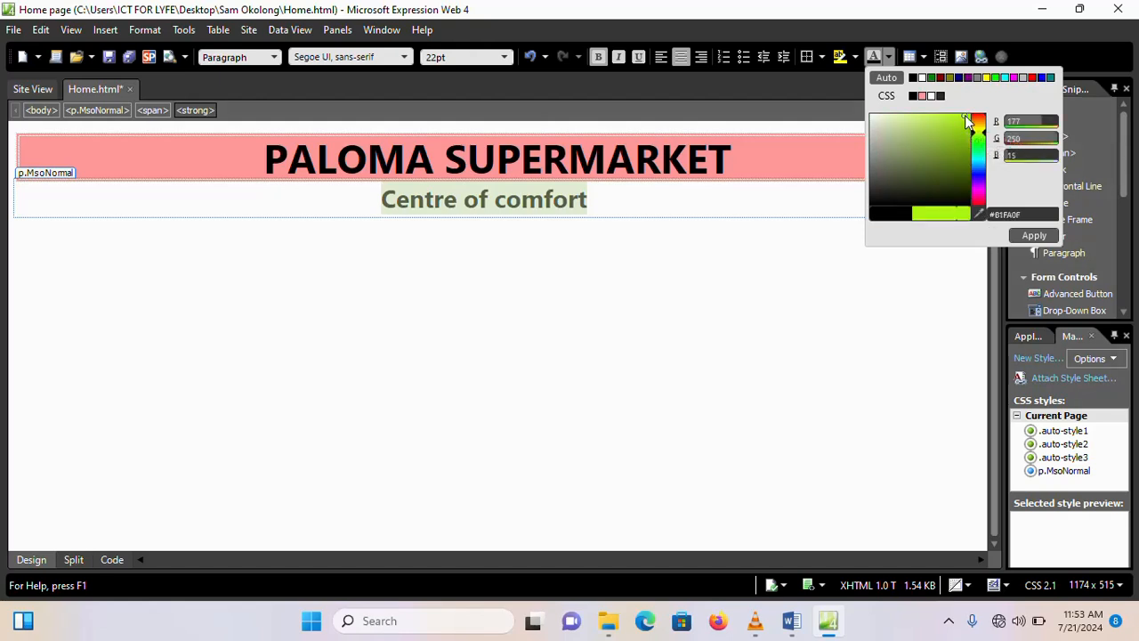
left_click(1032, 235)
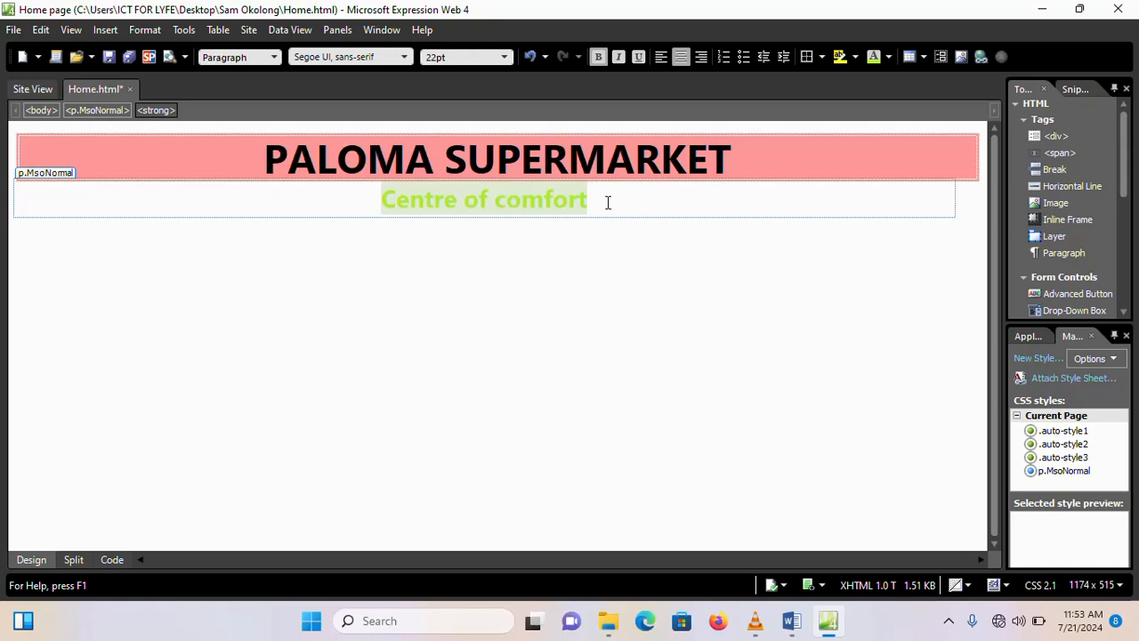
Step: Start an interactive button below the "Centre of comfort" line, using the Border Bottom 1 style and the text HOME
left_click(589, 245)
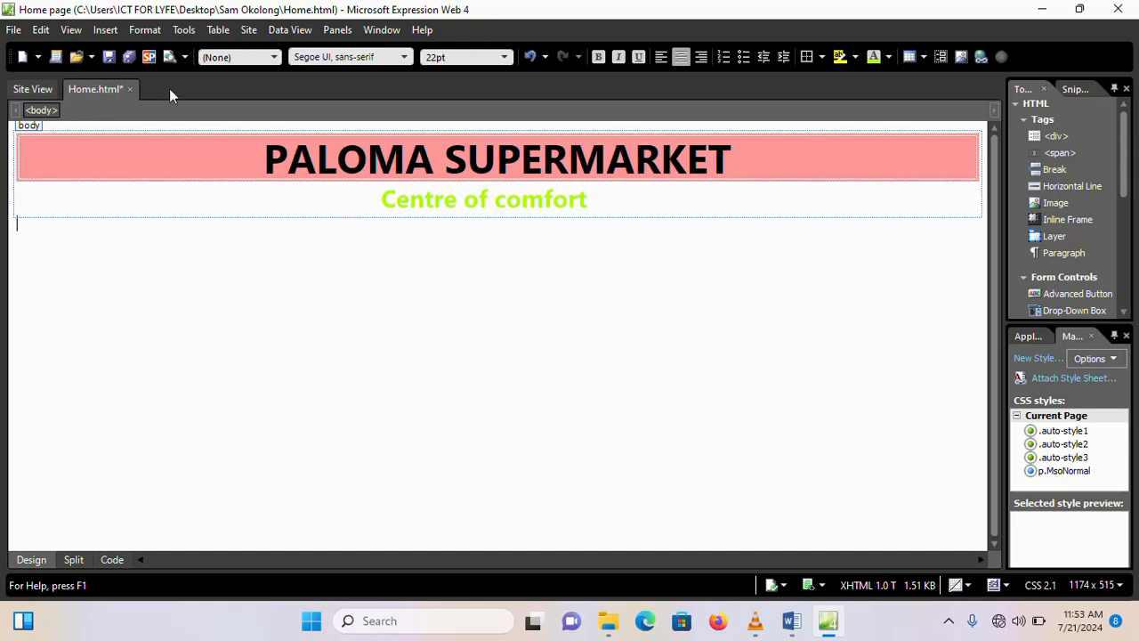
left_click(104, 34)
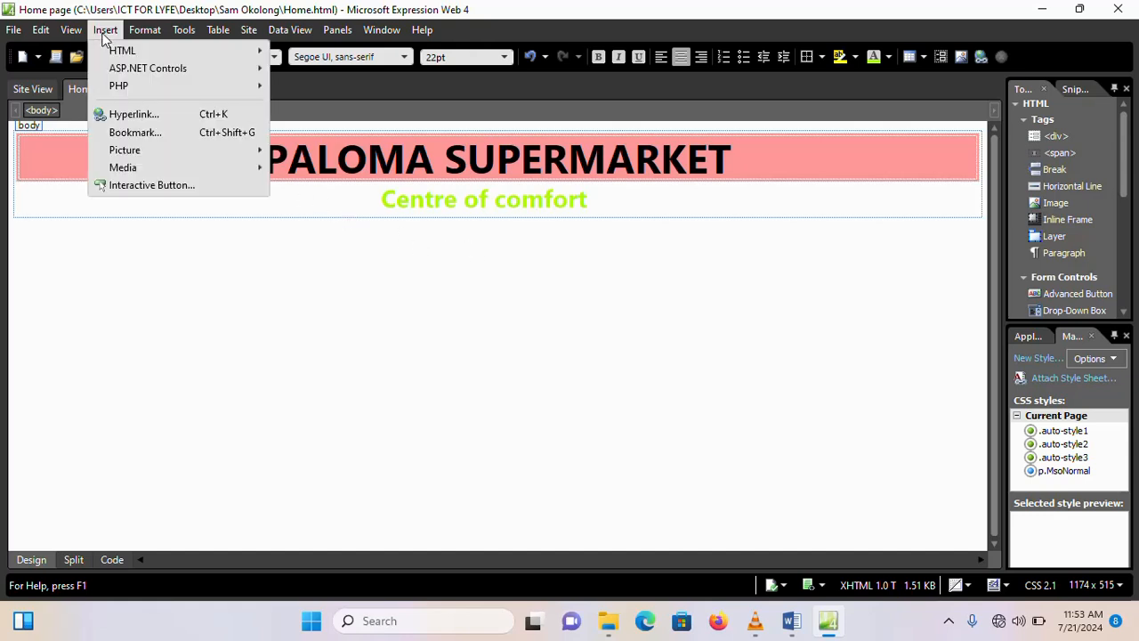
left_click(160, 187)
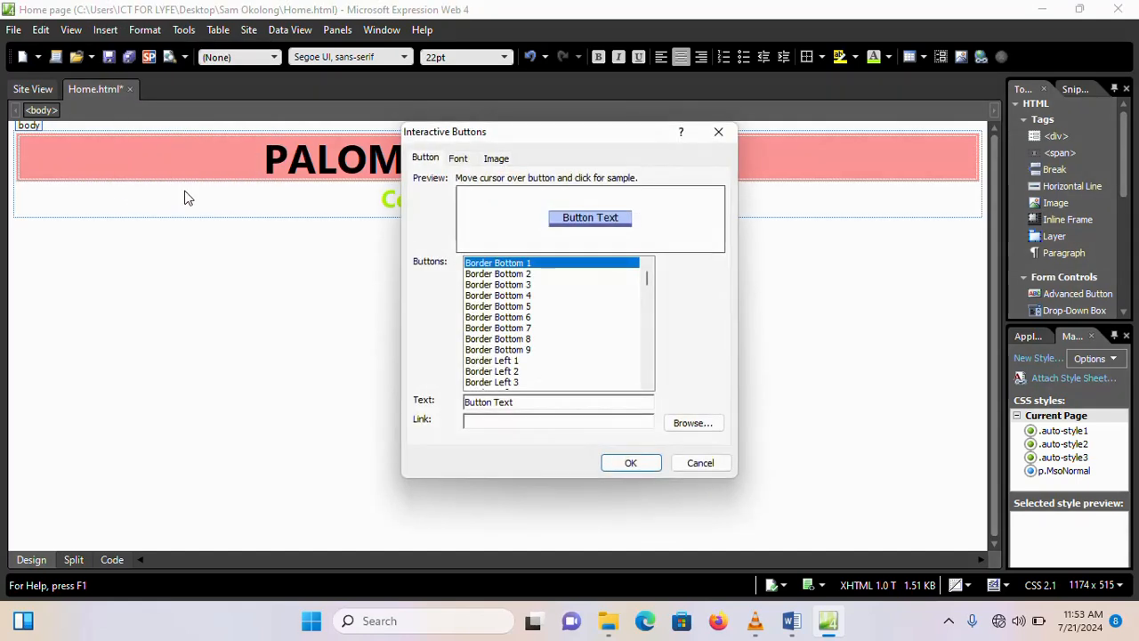
scroll(525, 320, "down", 4)
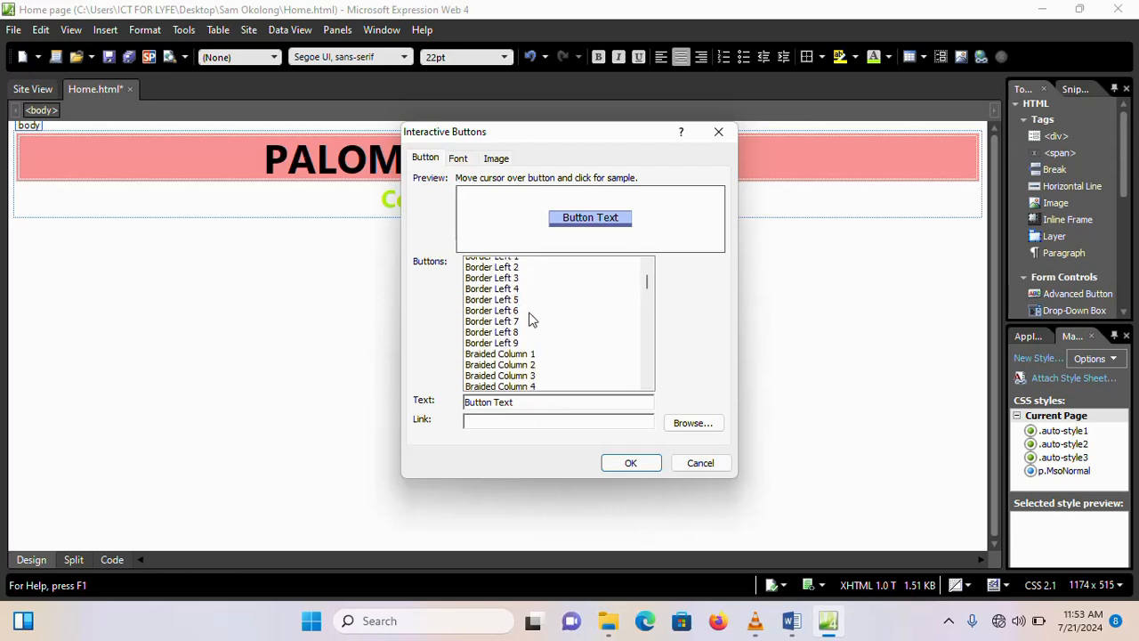
scroll(528, 318, "up", 3)
scroll(527, 311, "up", 1)
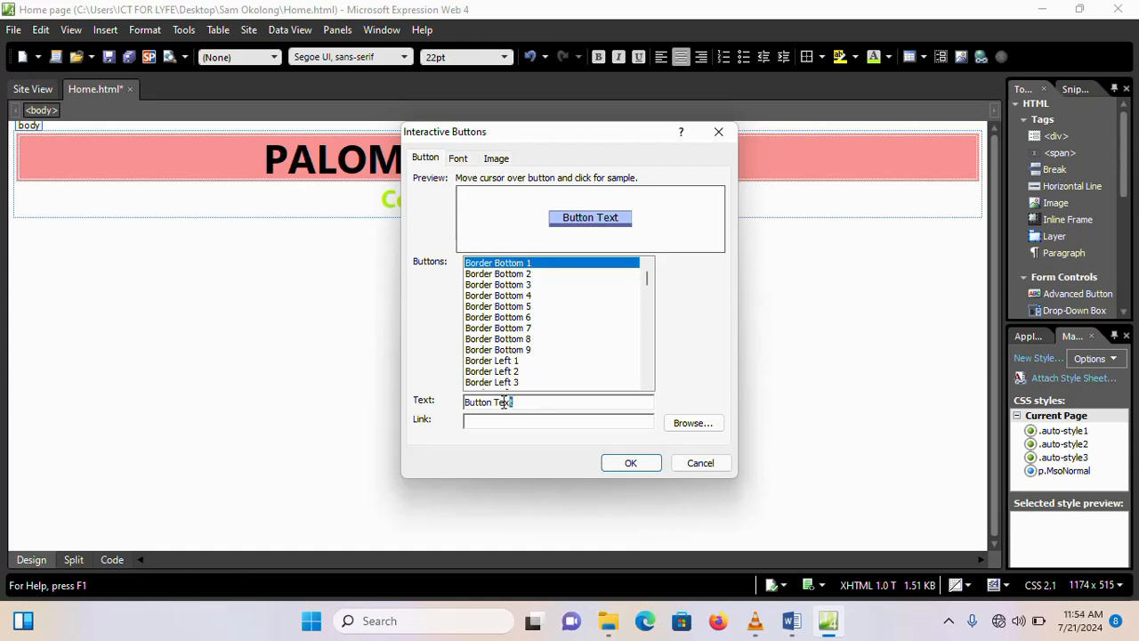
left_click_drag(511, 402, 469, 392)
type("HOME")
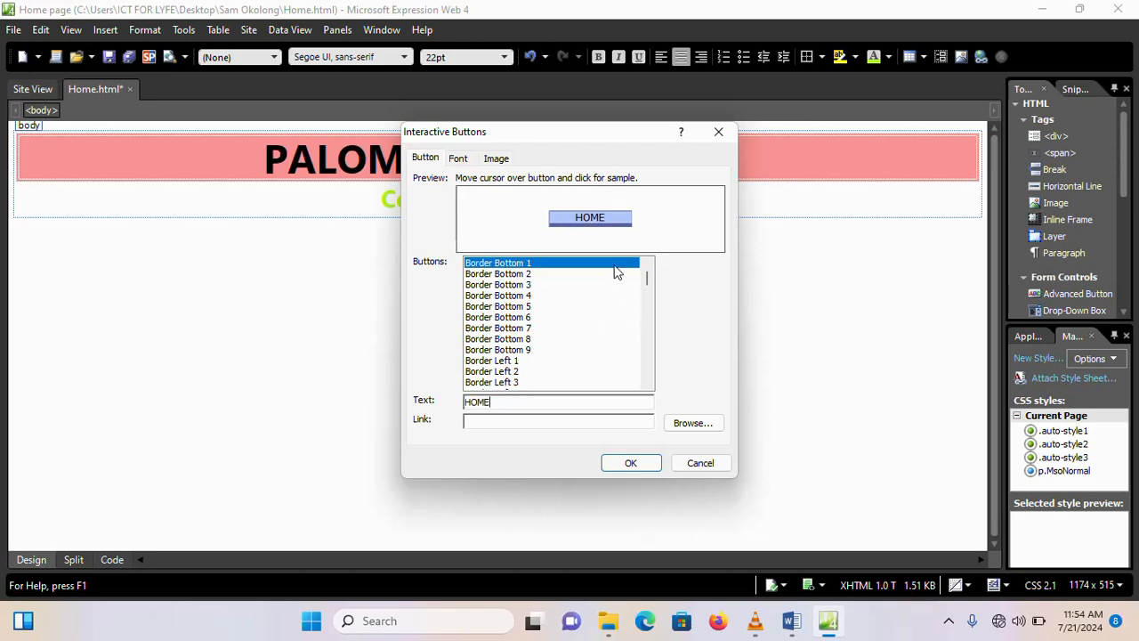
Step: Set the HOME button's image width to 130, keeping its proportions maintained
left_click(458, 160)
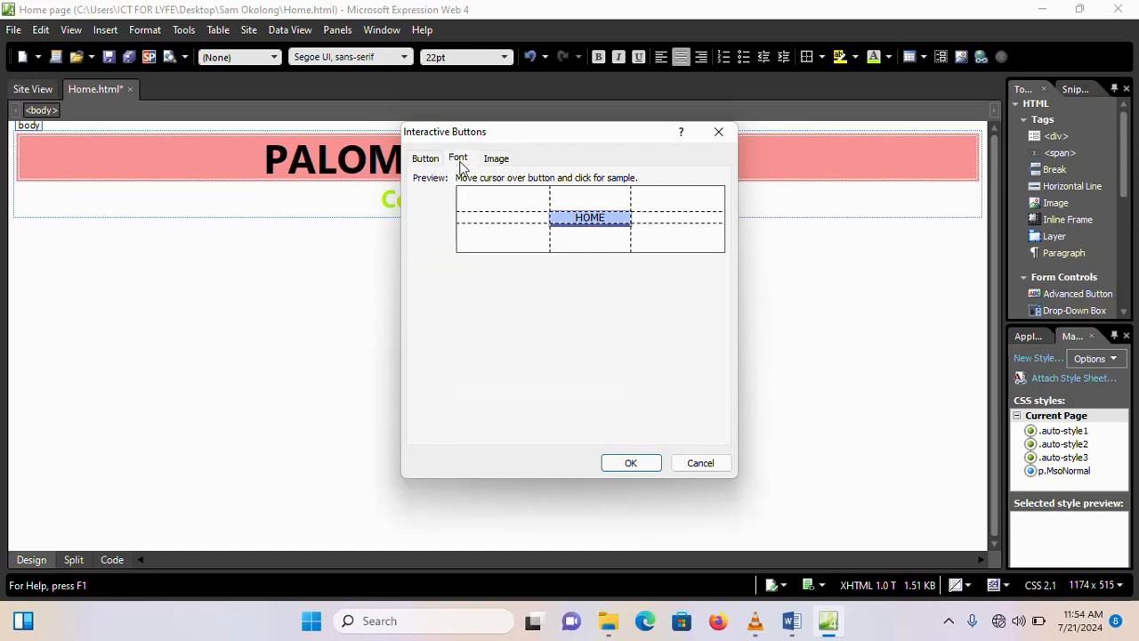
left_click(497, 160)
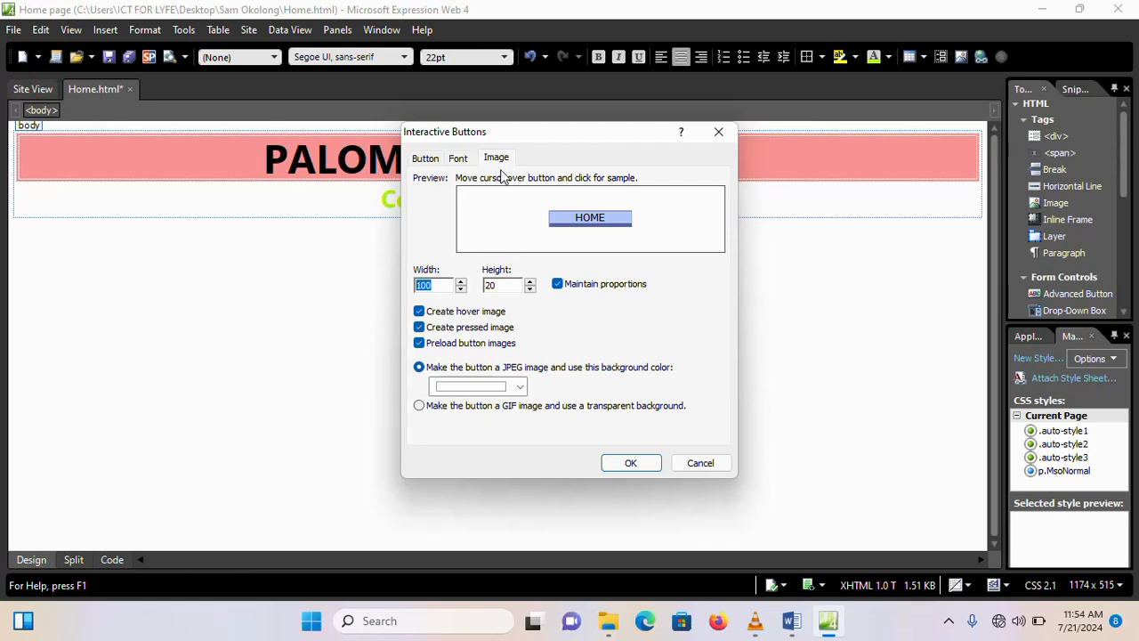
left_click(461, 283)
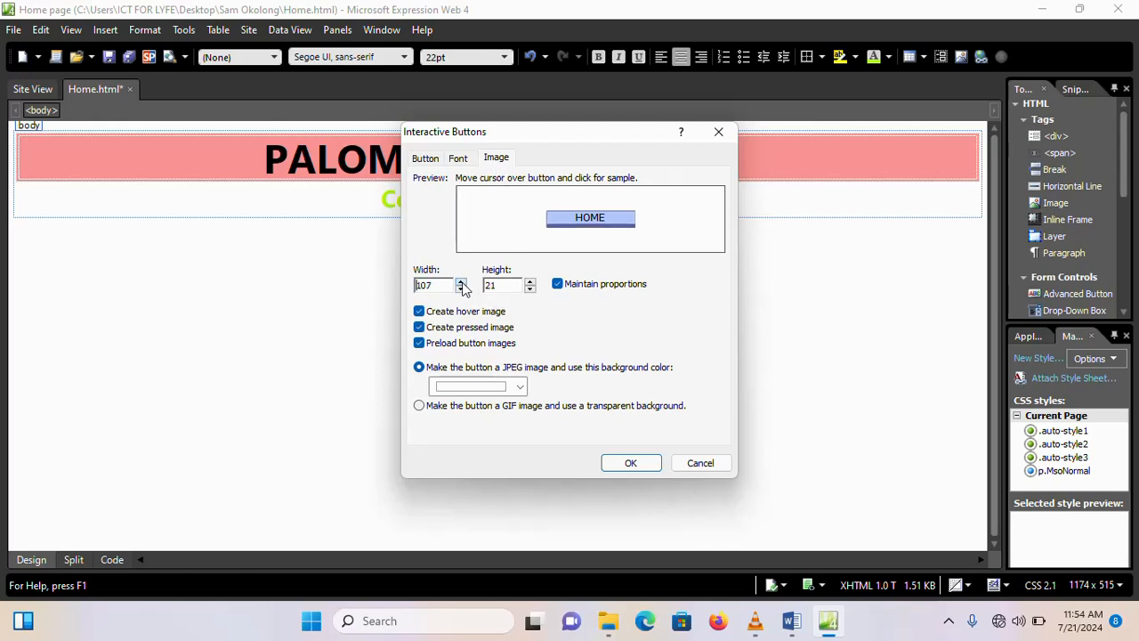
left_click(461, 282)
left_click(461, 282)
left_click(461, 282)
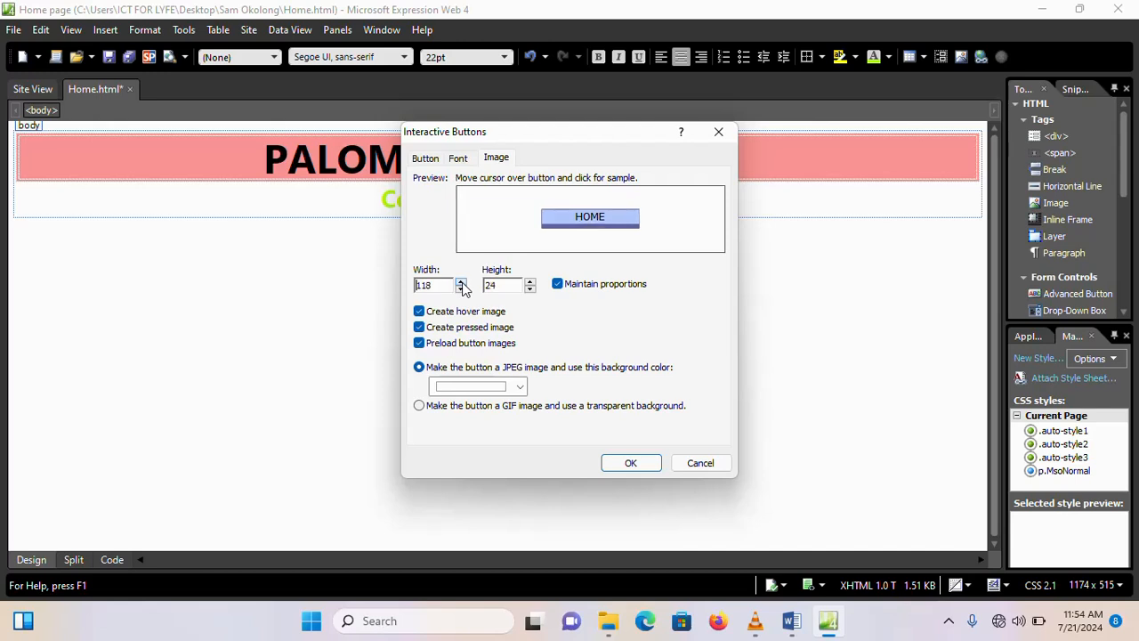
left_click(461, 282)
left_click(461, 282)
left_click(461, 282)
left_click(460, 282)
left_click(461, 282)
left_click(461, 282)
left_click(461, 282)
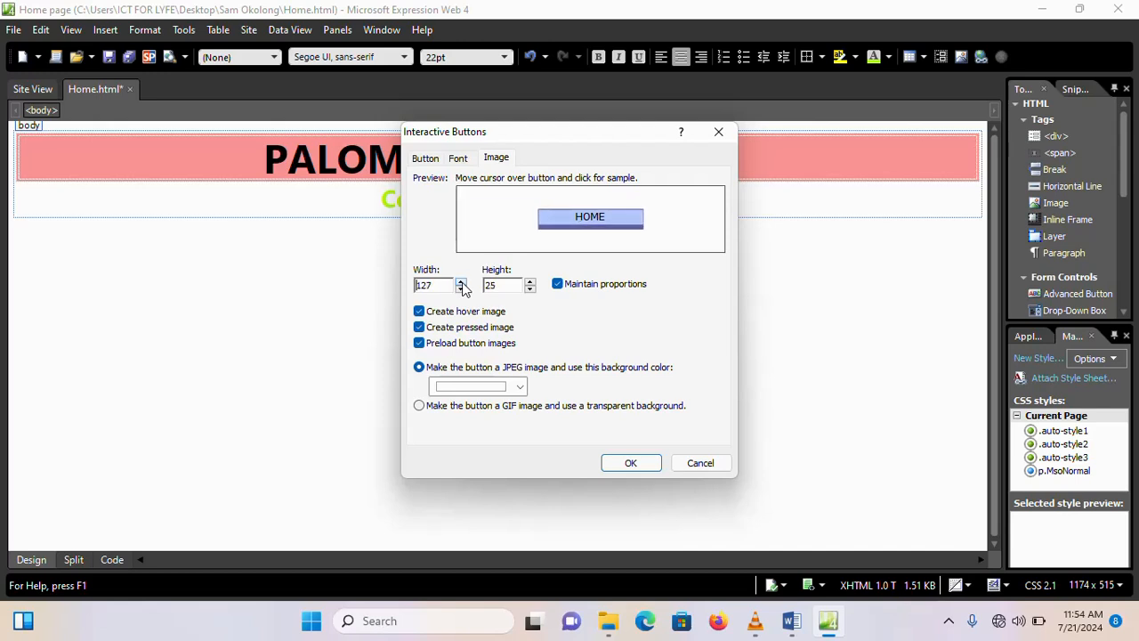
left_click(461, 282)
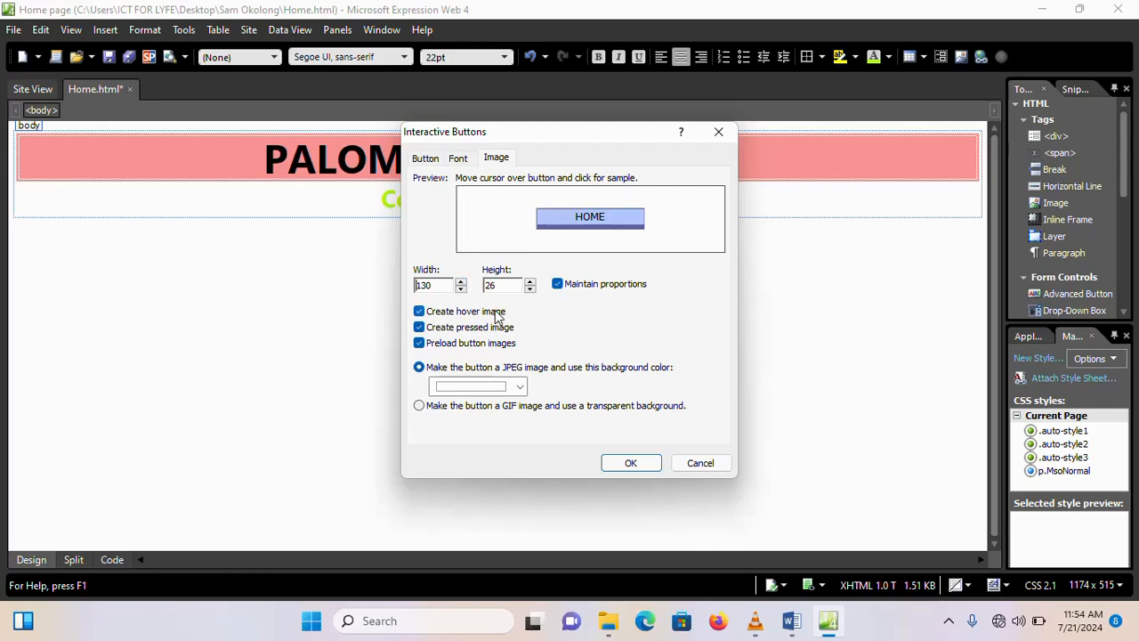
Step: Set the HOME button's font size to 18 and insert the button into the page
left_click(458, 158)
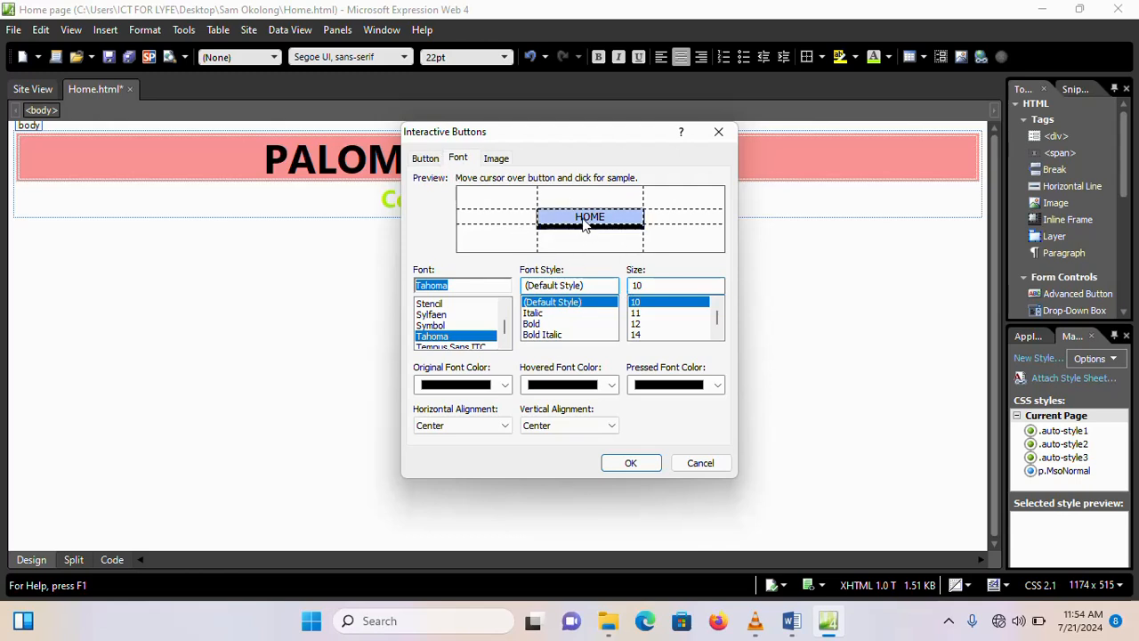
left_click(717, 334)
left_click(717, 335)
left_click(717, 335)
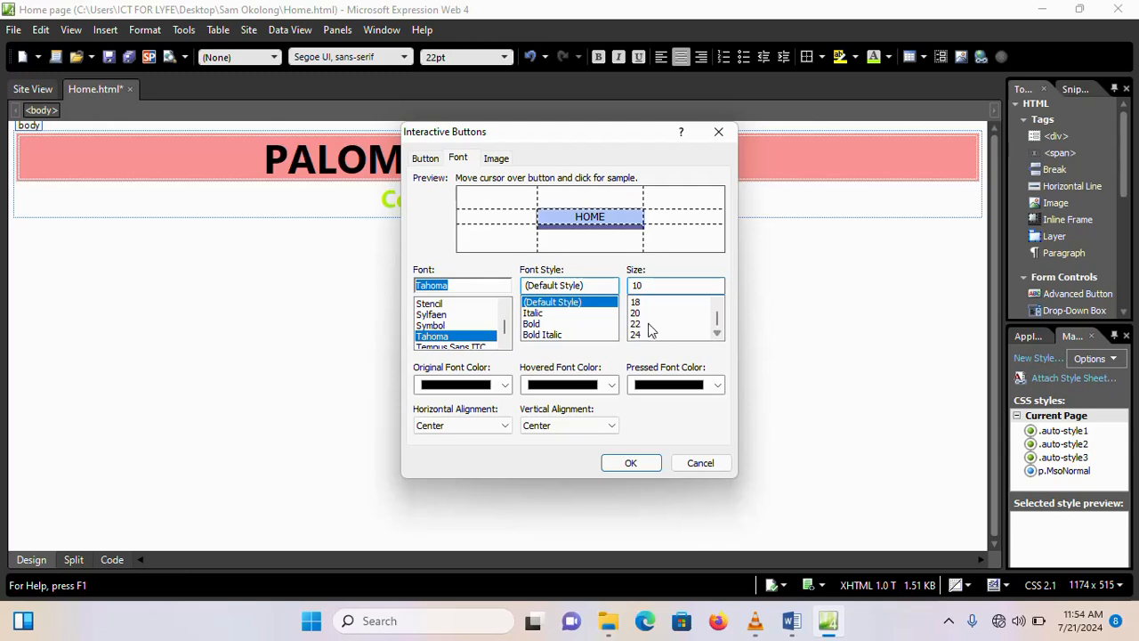
left_click(639, 303)
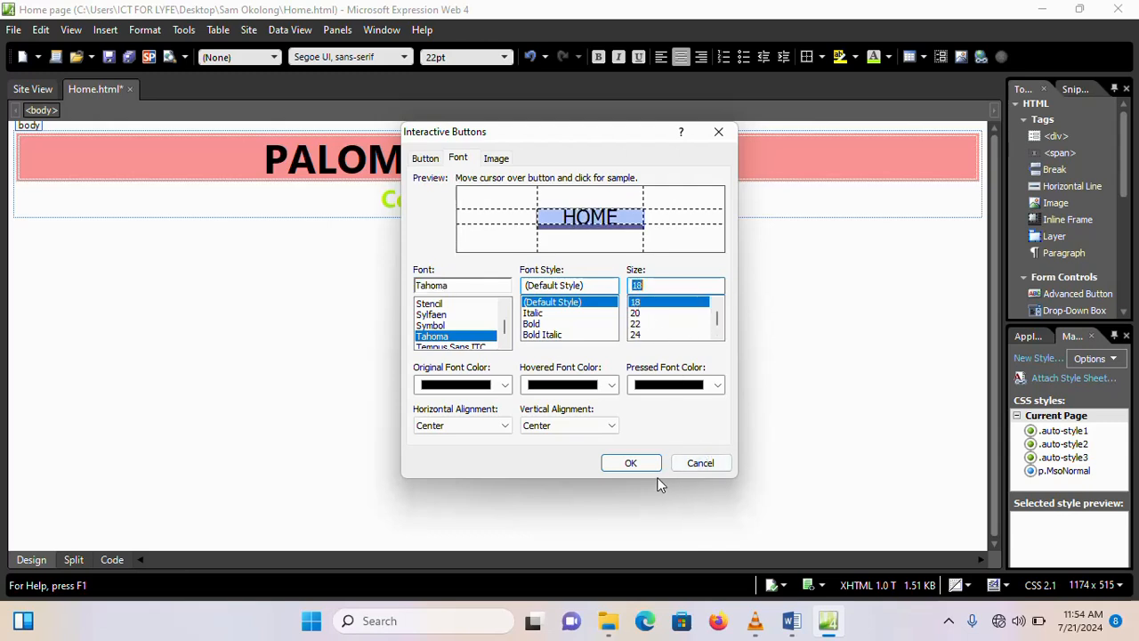
left_click(495, 158)
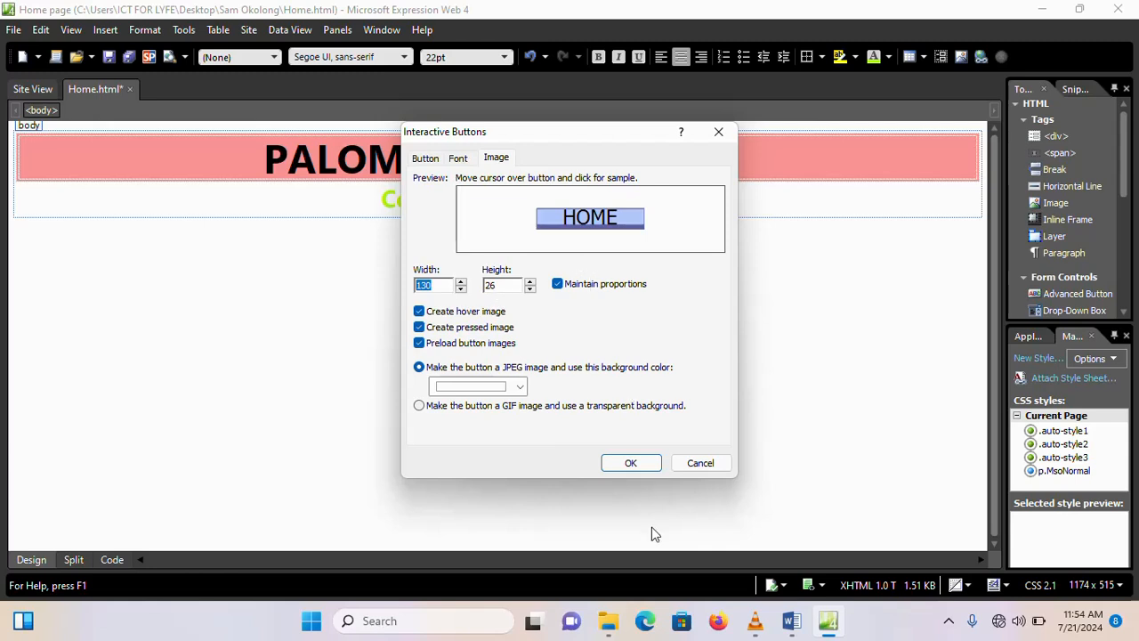
left_click(649, 463)
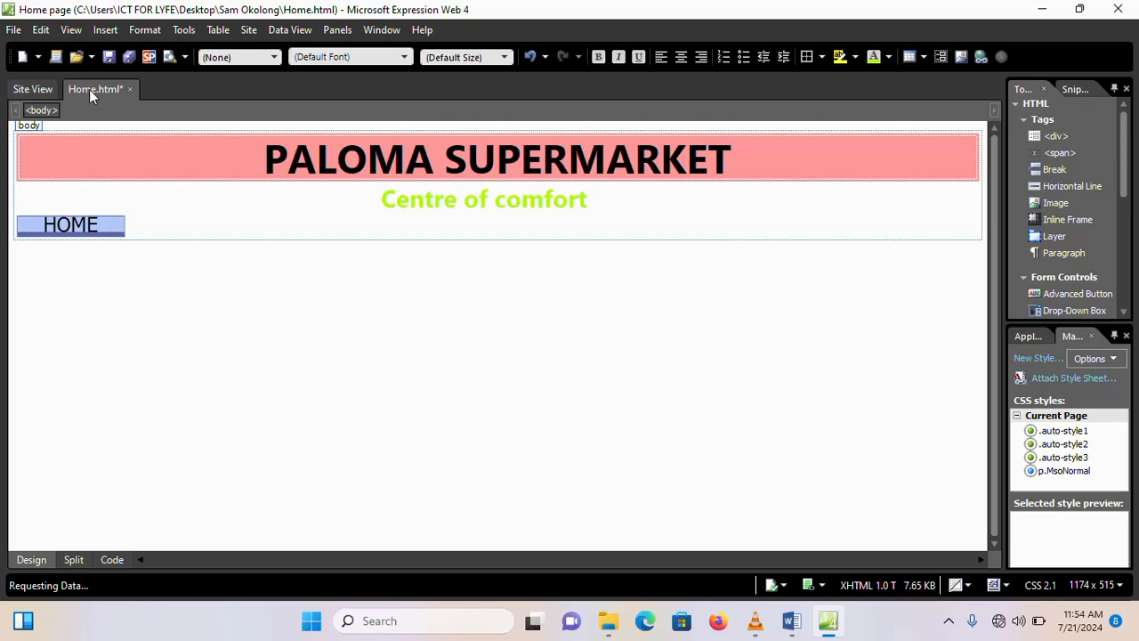
Step: Start a second interactive button in the Border Bottom 1 style with the text ITEMS SOLD and font size 18
left_click(105, 30)
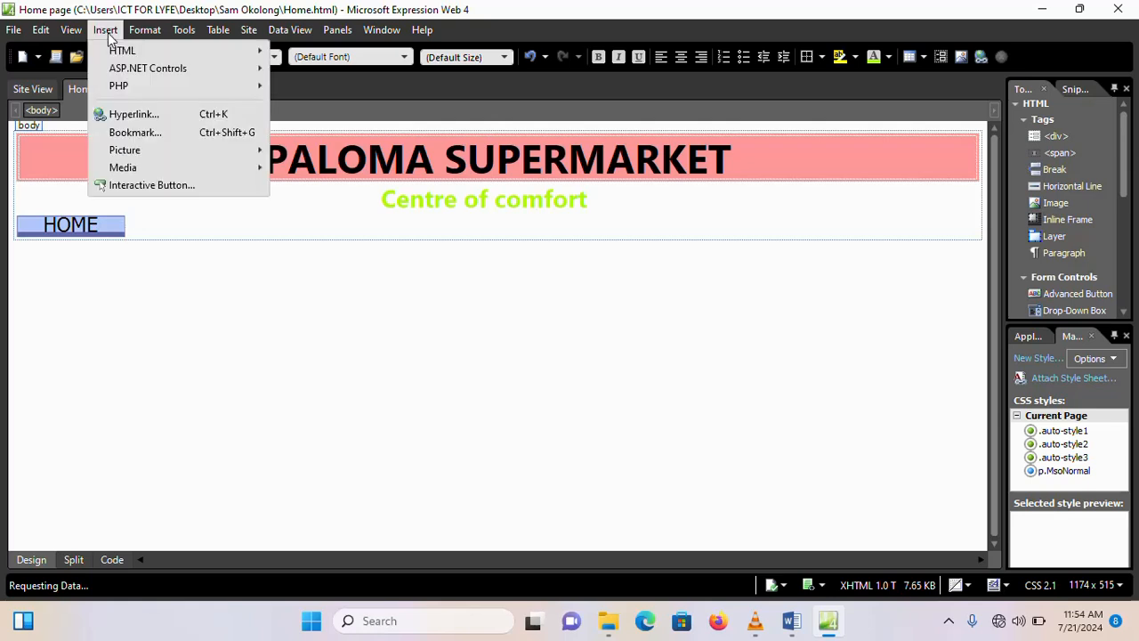
left_click(147, 186)
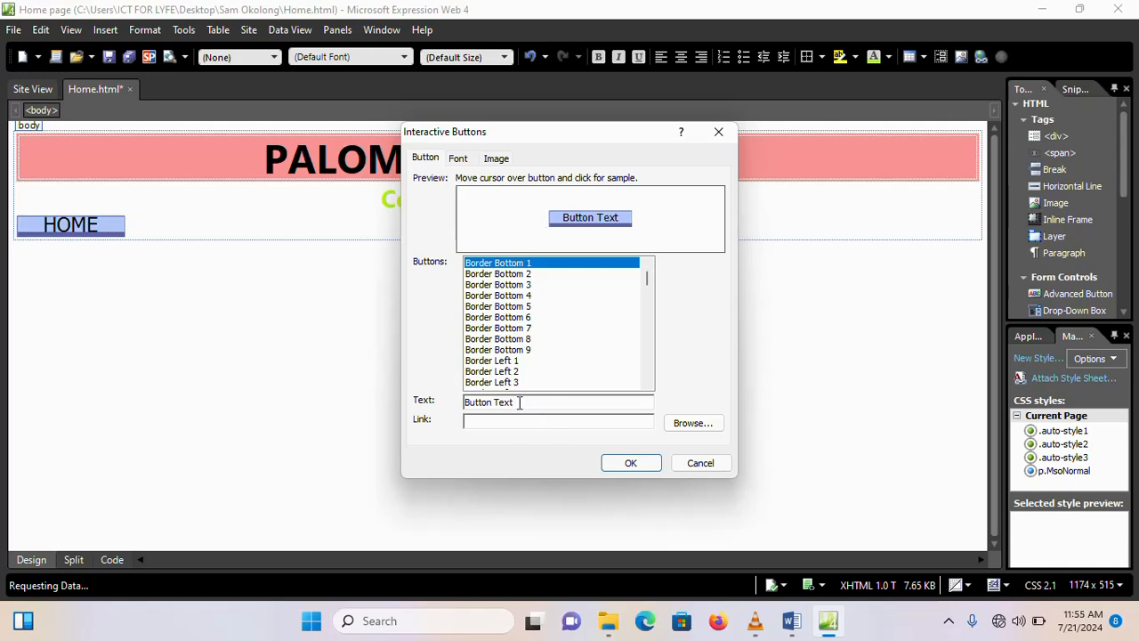
left_click_drag(520, 402, 467, 406)
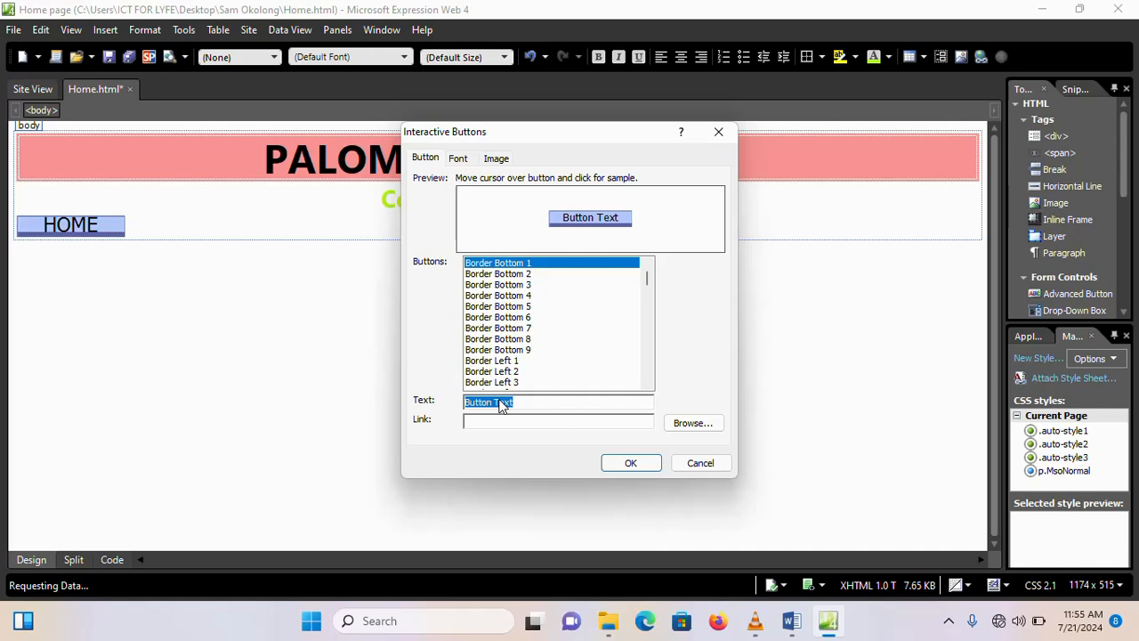
type("ITEMS ")
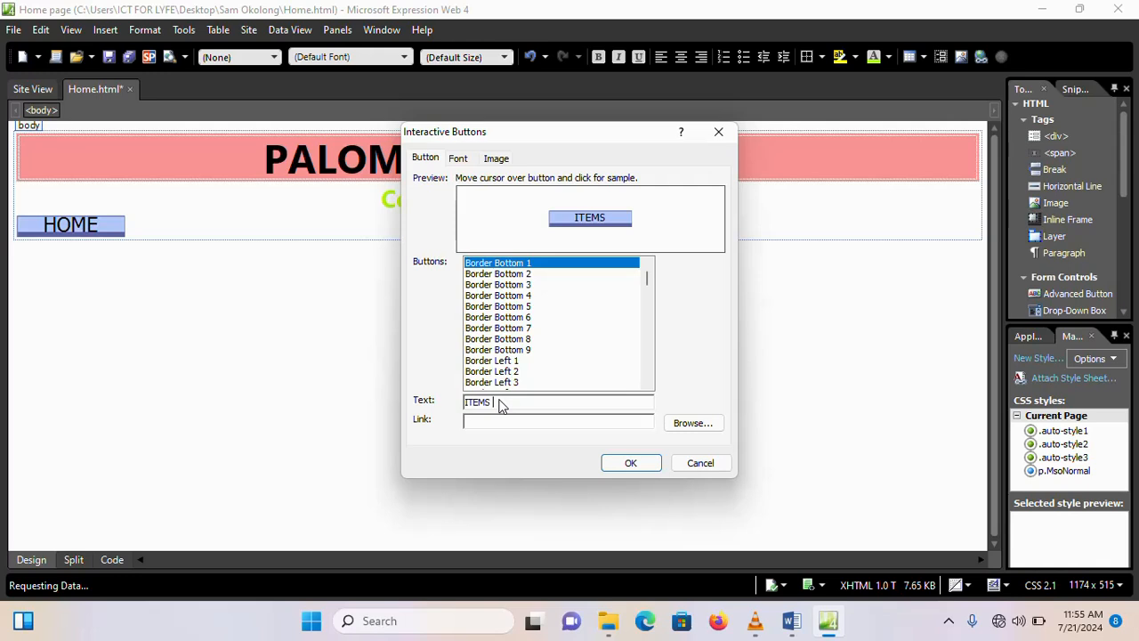
type("SOLD")
left_click(469, 164)
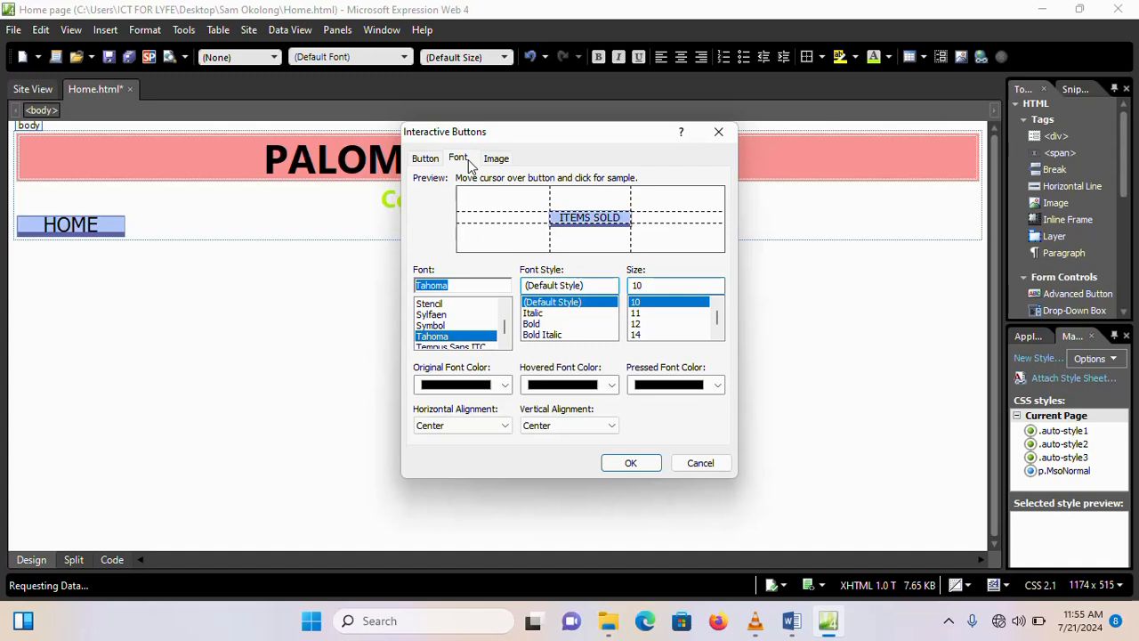
scroll(712, 330, "down", 3)
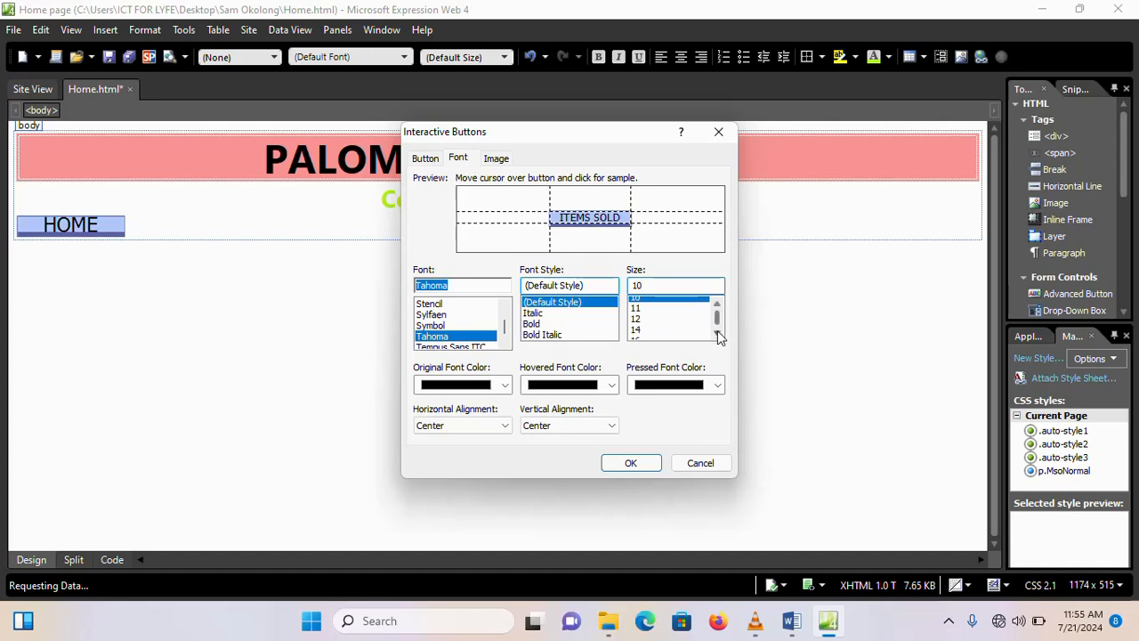
left_click(647, 324)
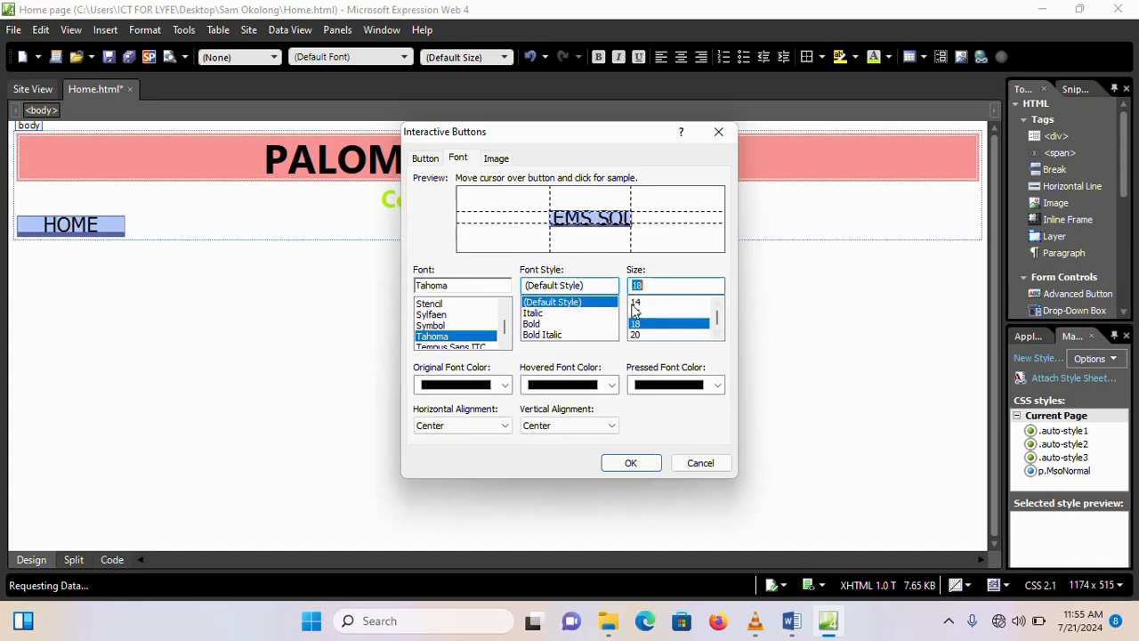
Step: Set the ITEMS SOLD button's image width to 130 with proportions maintained and insert it beside the HOME button
left_click(494, 158)
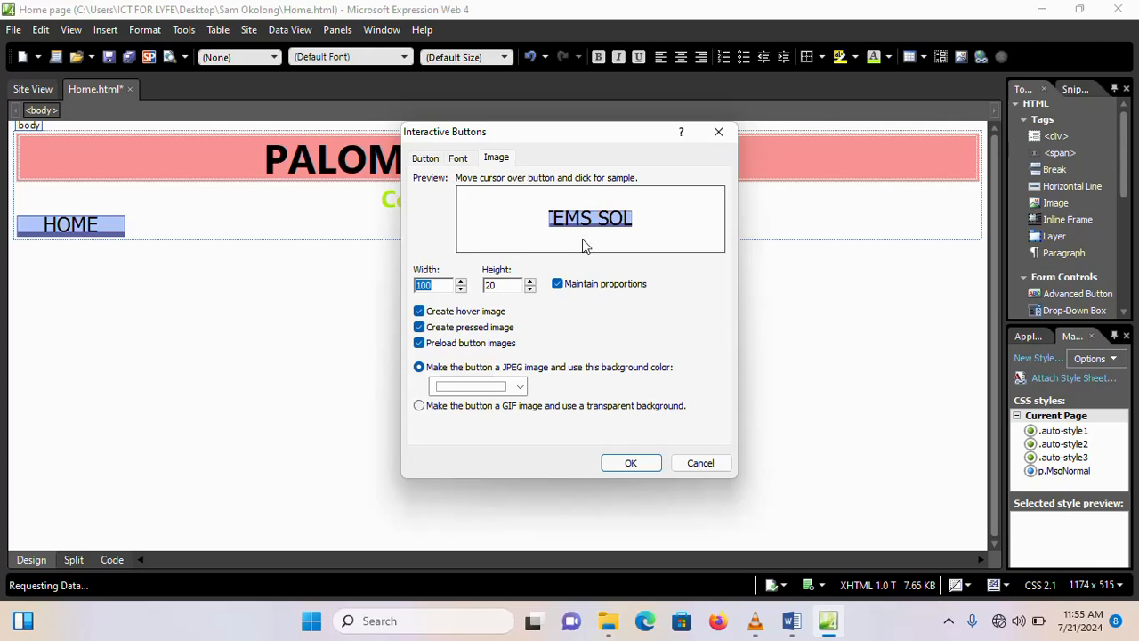
left_click(461, 281)
left_click(461, 281)
left_click(461, 281)
left_click(461, 281)
left_click(461, 281)
left_click(461, 281)
left_click(461, 281)
left_click_drag(436, 285, 414, 287)
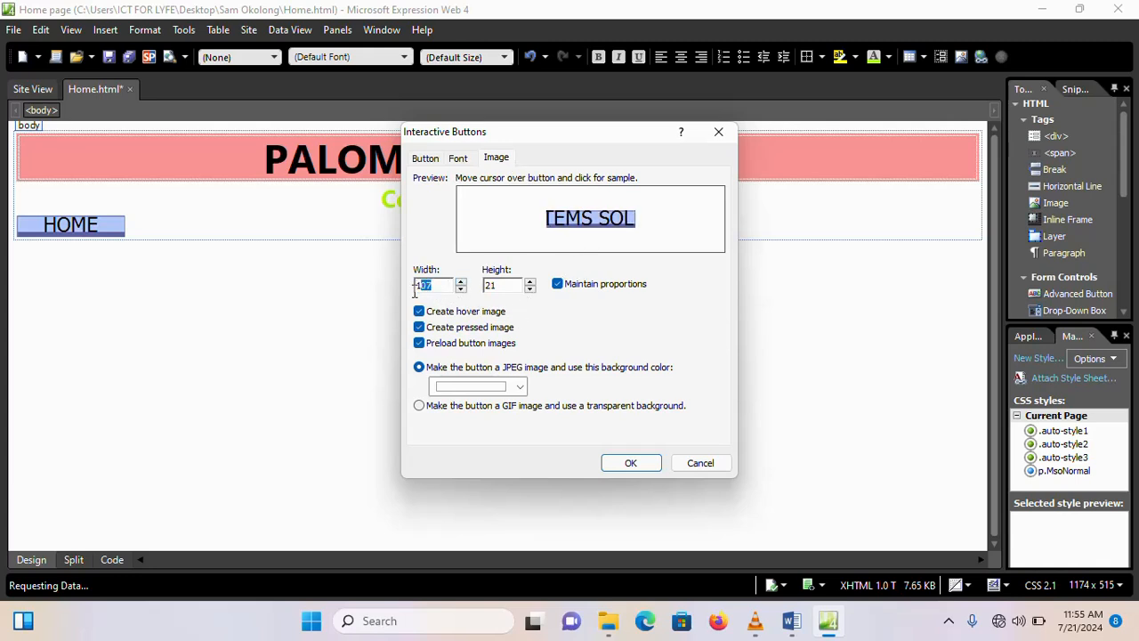
type("130")
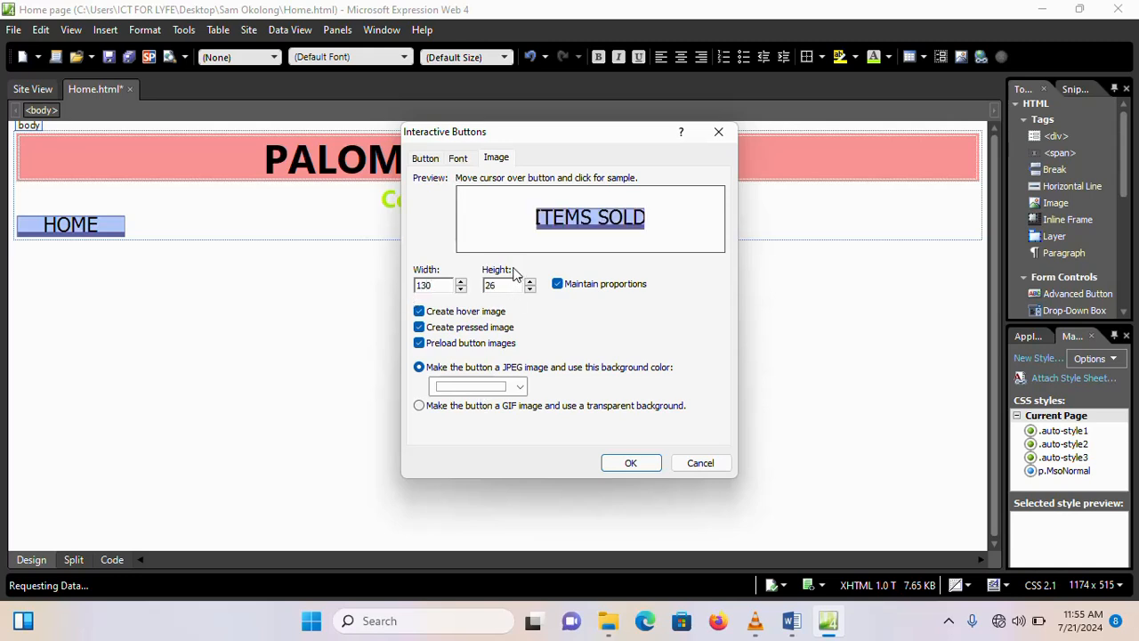
left_click(632, 465)
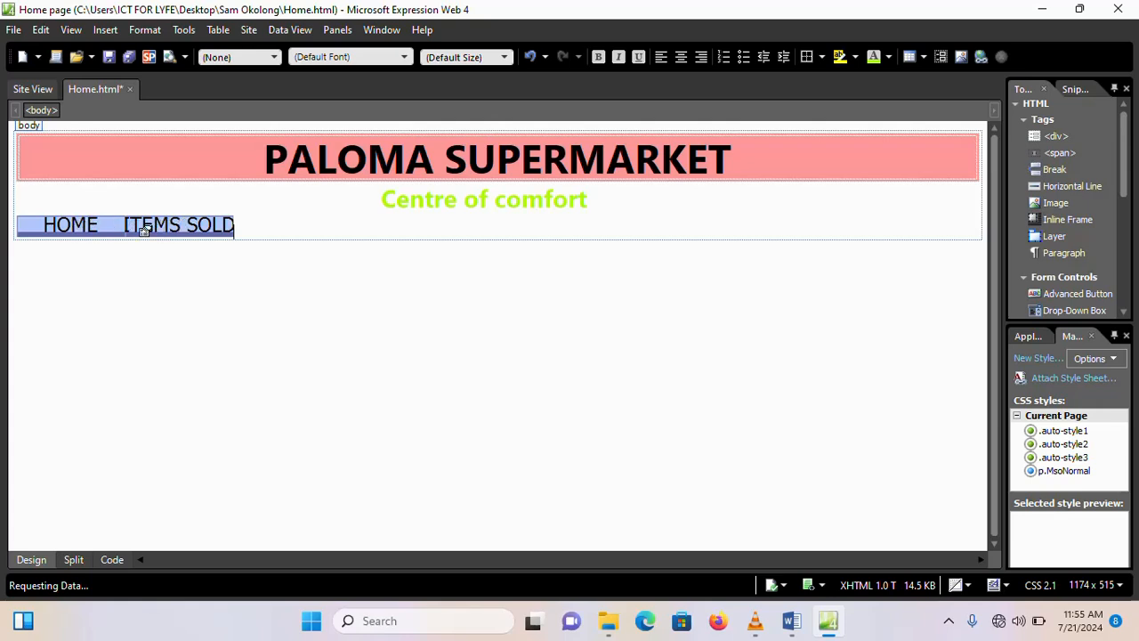
Step: Edit the inserted HOME button and set its image width to 140 with proportions maintained
double_click(80, 222)
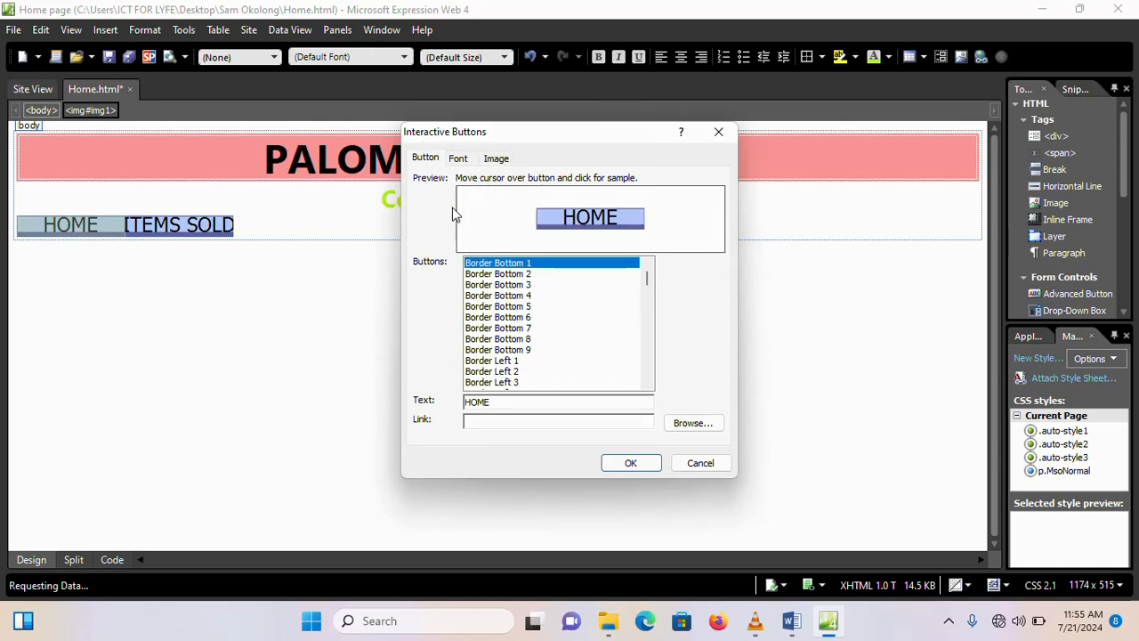
left_click(494, 157)
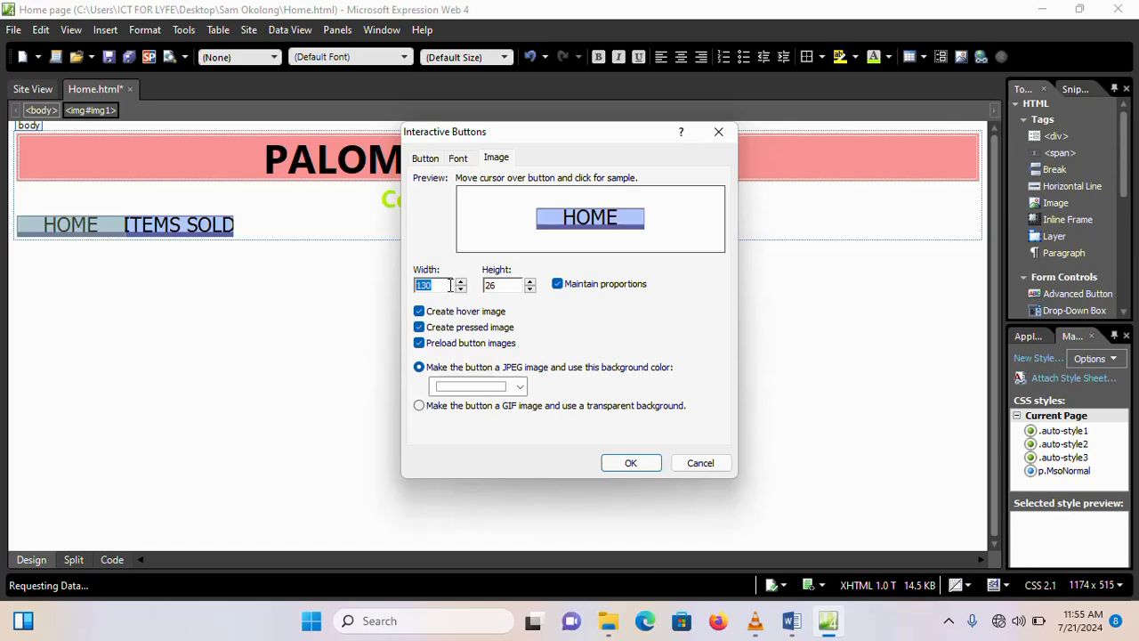
type("140")
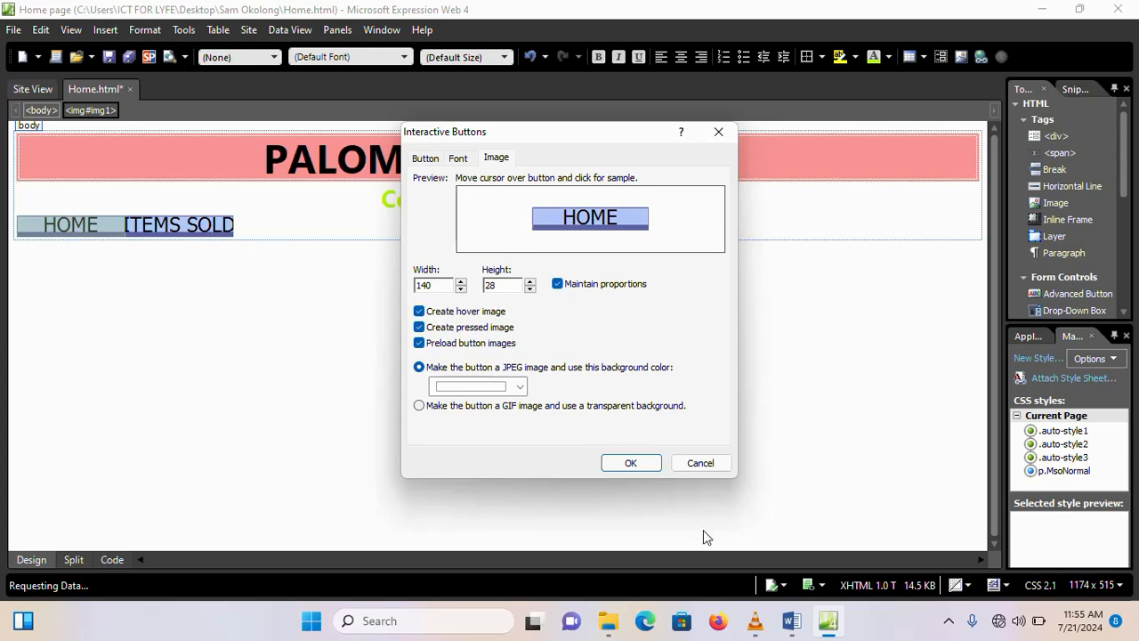
left_click(630, 463)
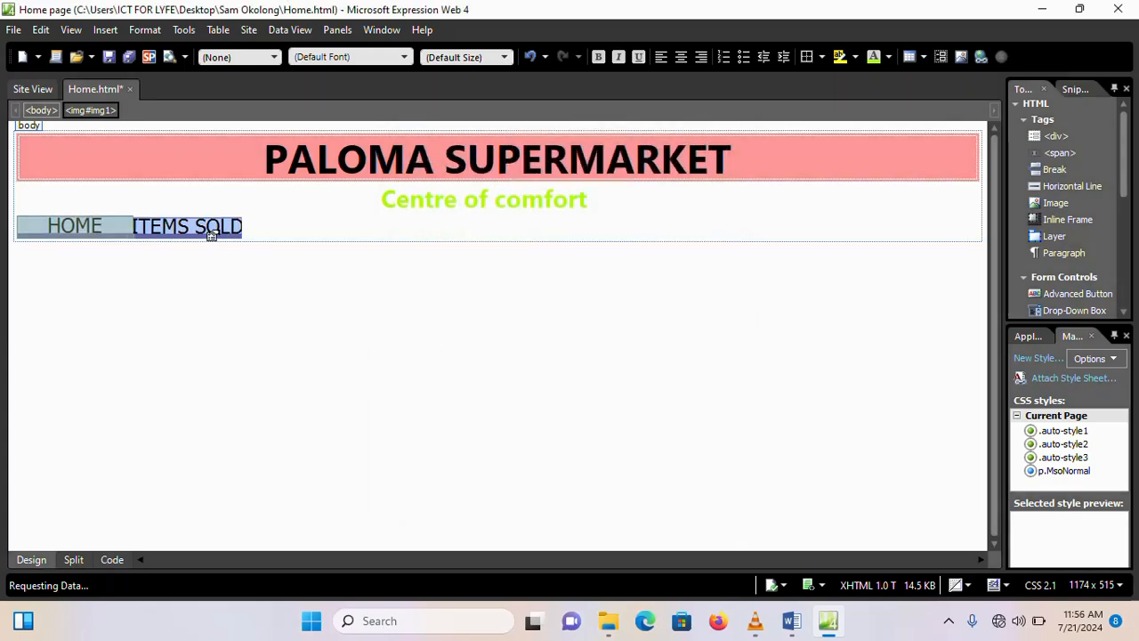
Step: Set the ITEMS SOLD button's image width to 140 with proportions maintained
double_click(184, 225)
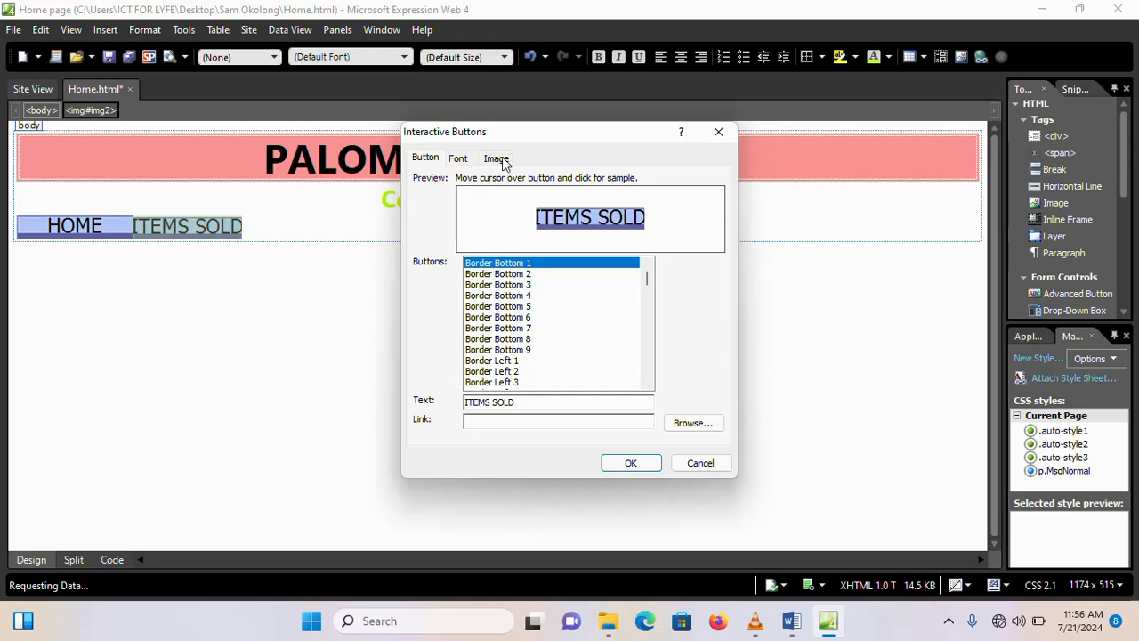
left_click(498, 159)
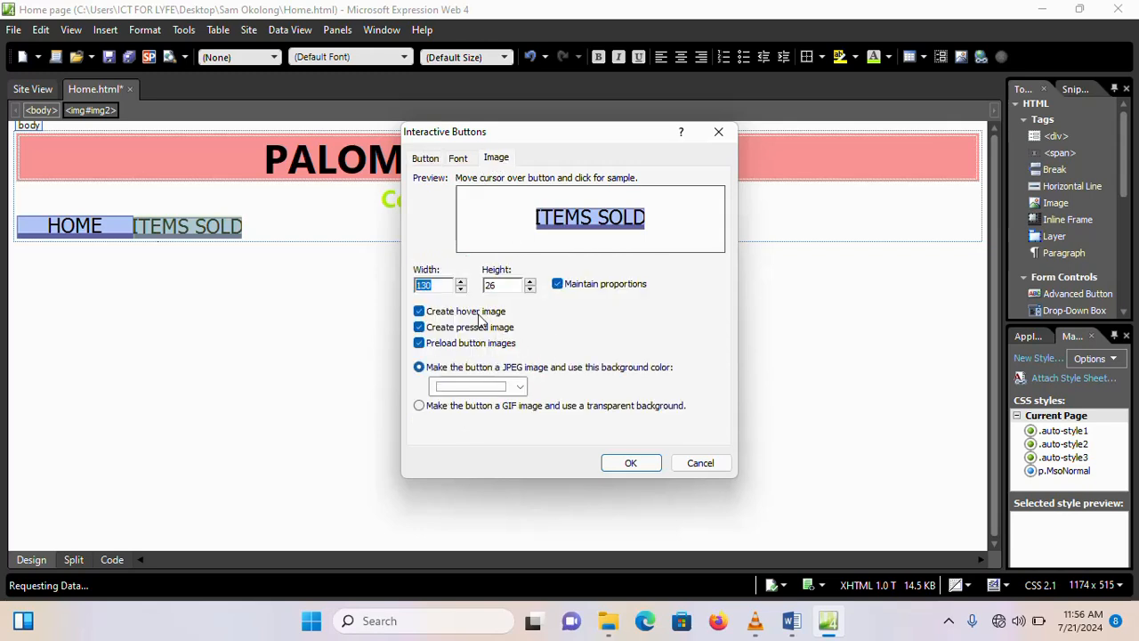
type("1")
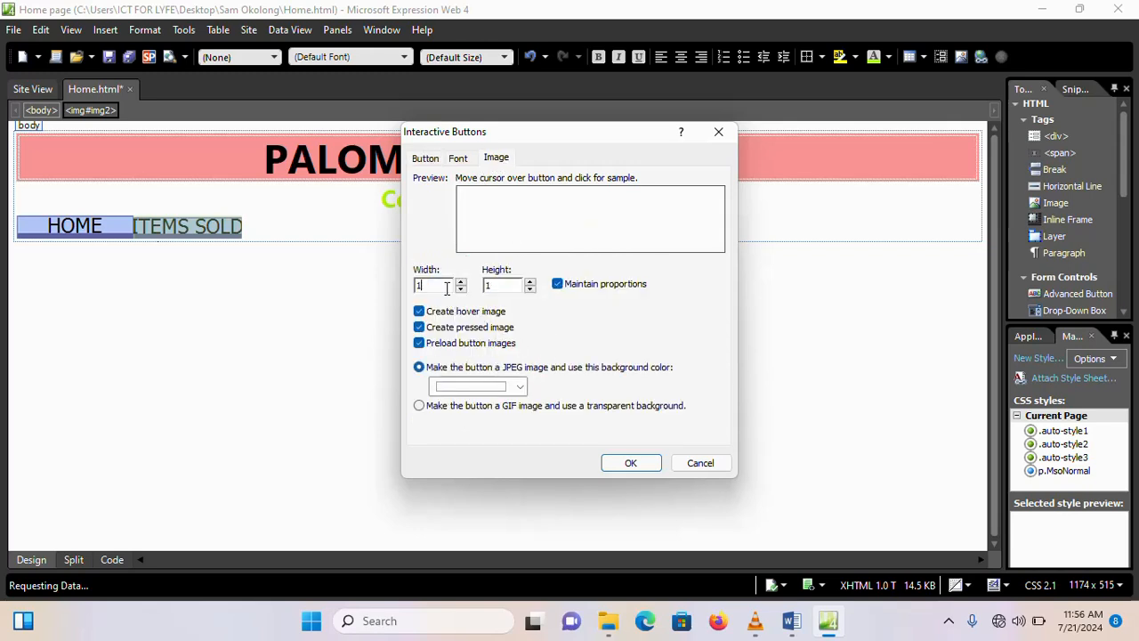
type("40")
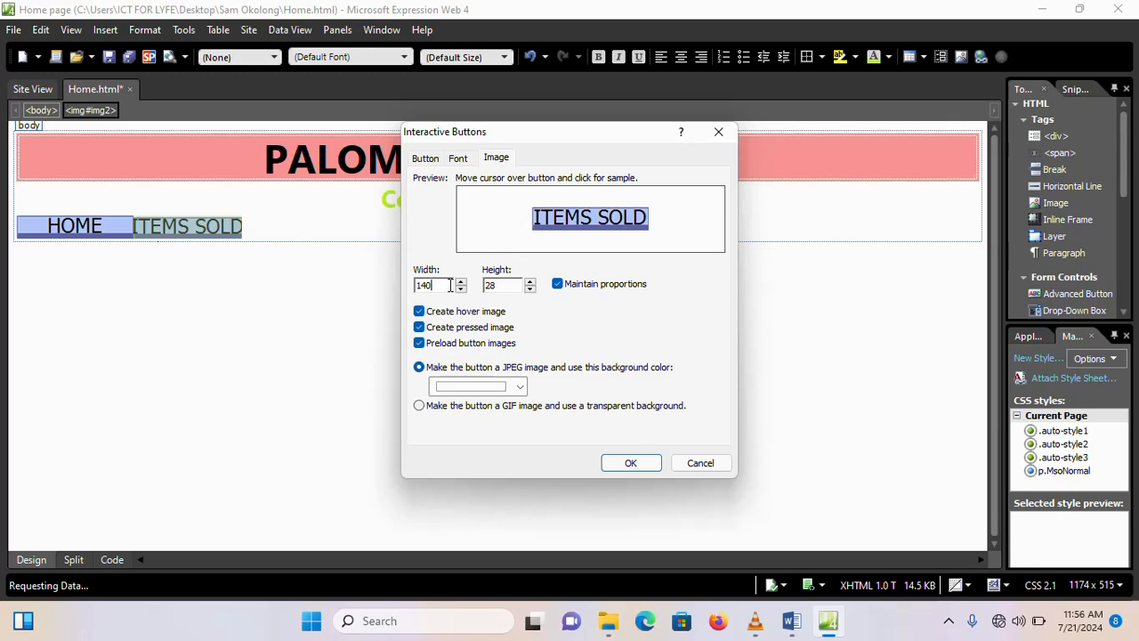
left_click(638, 466)
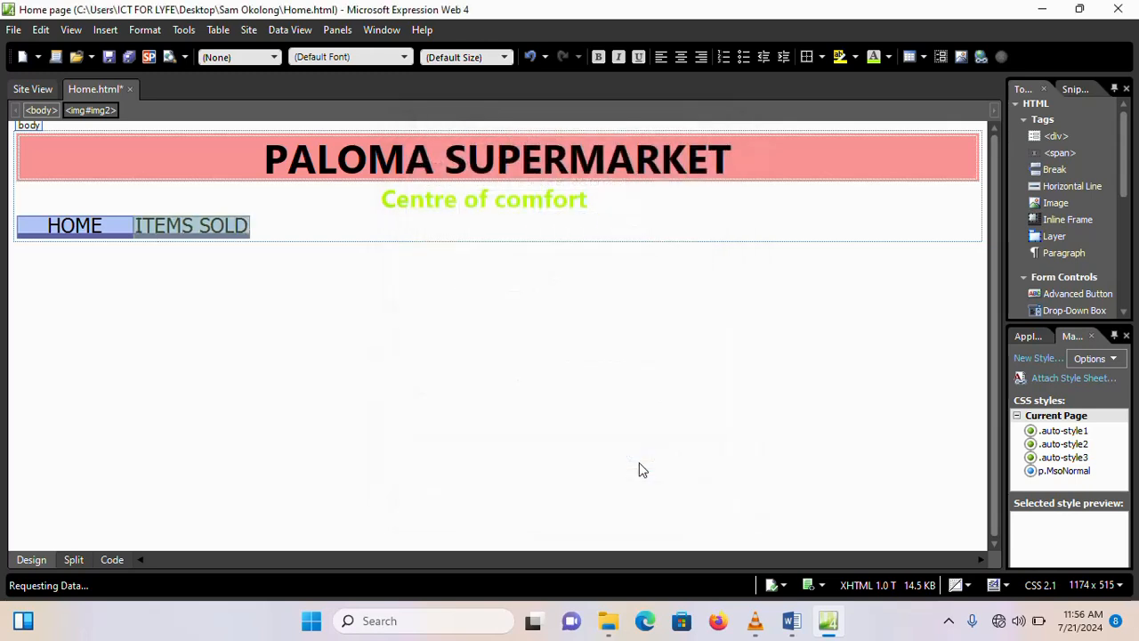
Step: Insert a third interactive button beside ITEMS SOLD in the Border Bottom 1 style, with the text ORDER and font size 18
left_click(274, 237)
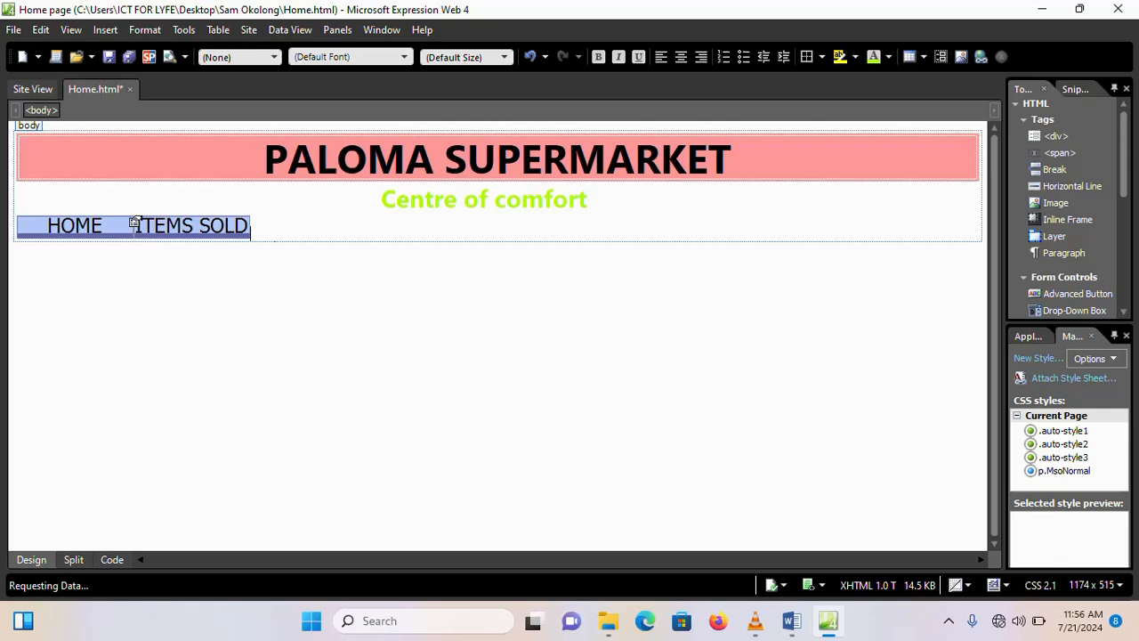
left_click(105, 30)
left_click(151, 185)
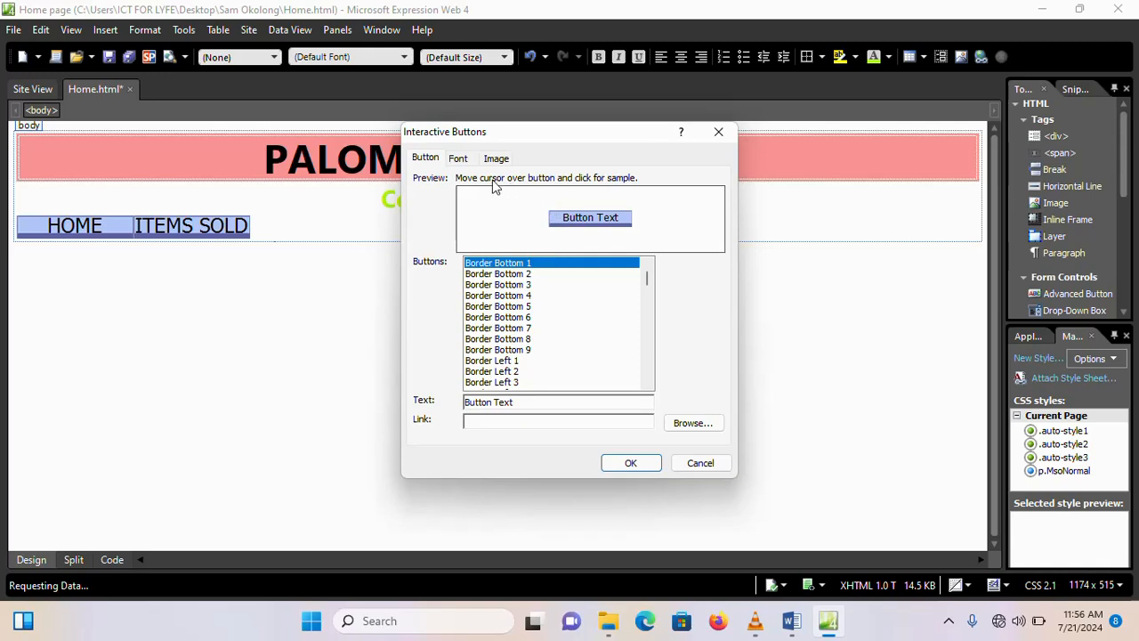
left_click_drag(528, 407, 461, 400)
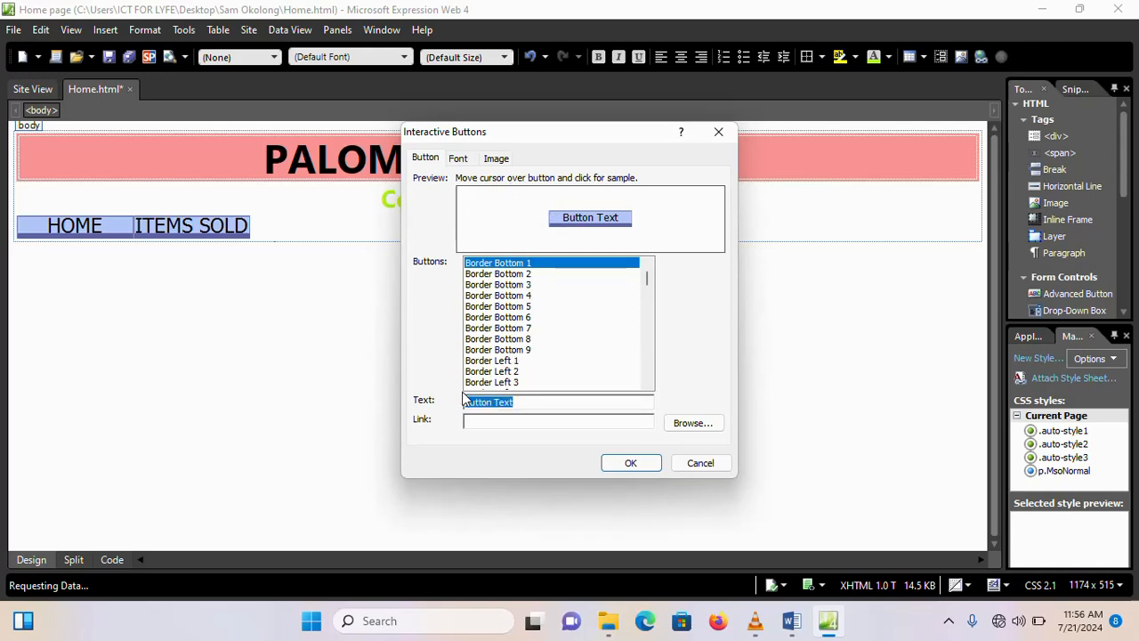
type("ORDER")
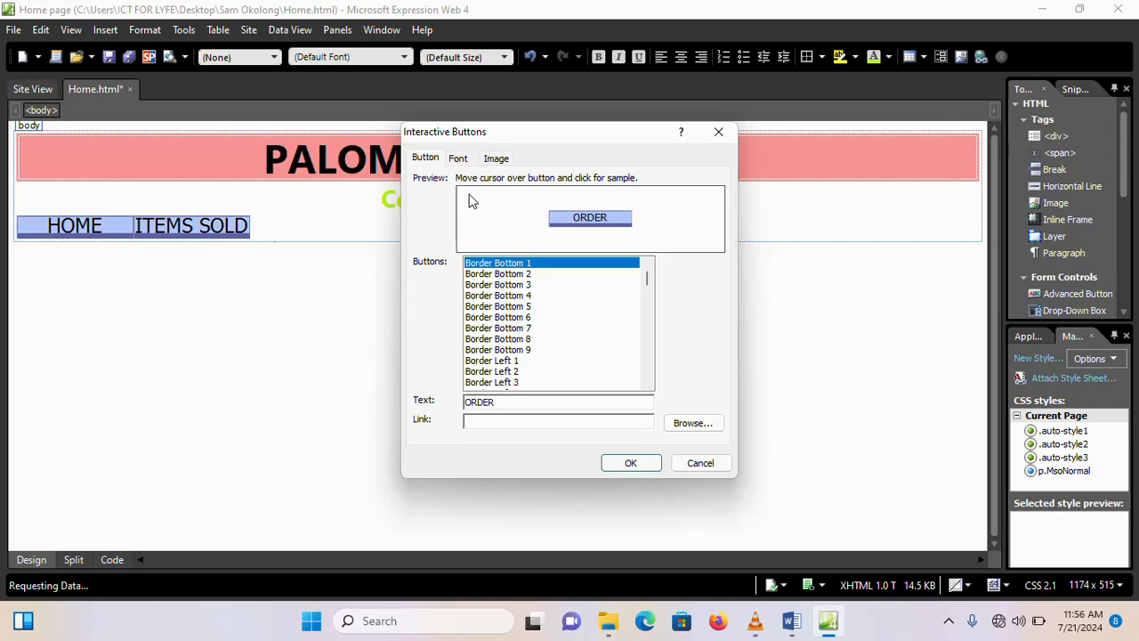
left_click(459, 158)
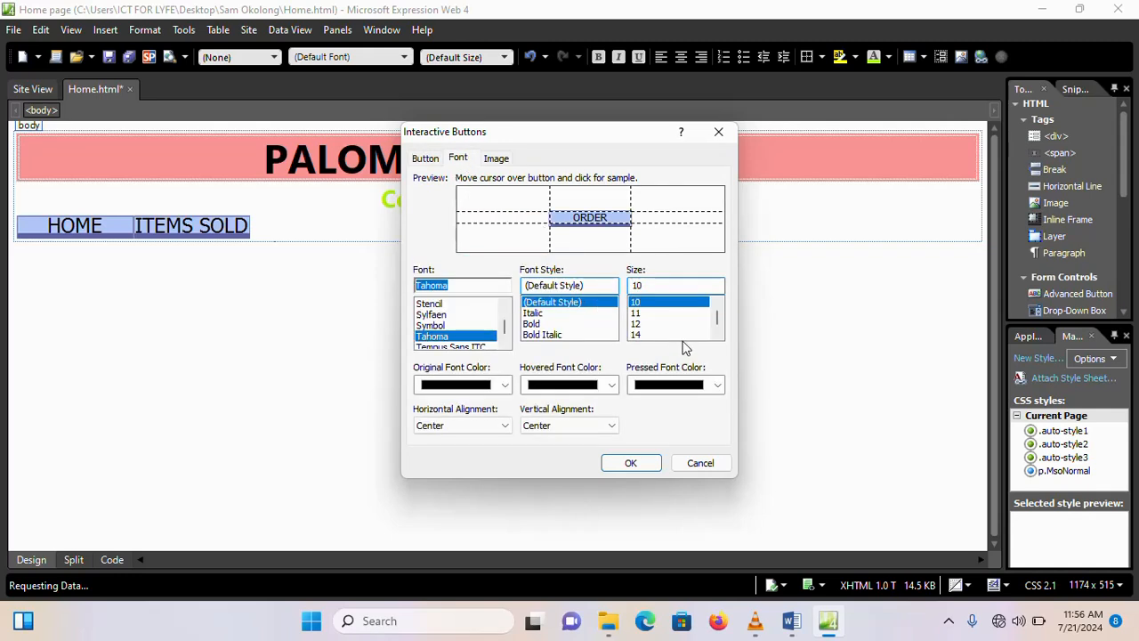
left_click(718, 333)
left_click(718, 332)
left_click(719, 333)
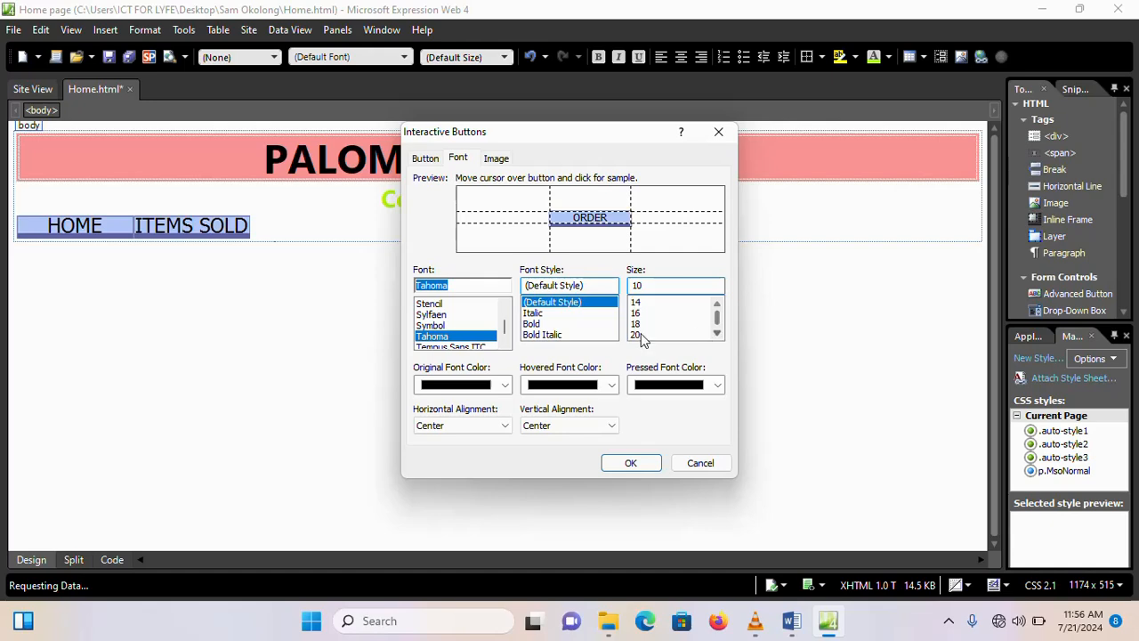
left_click(637, 324)
left_click(636, 465)
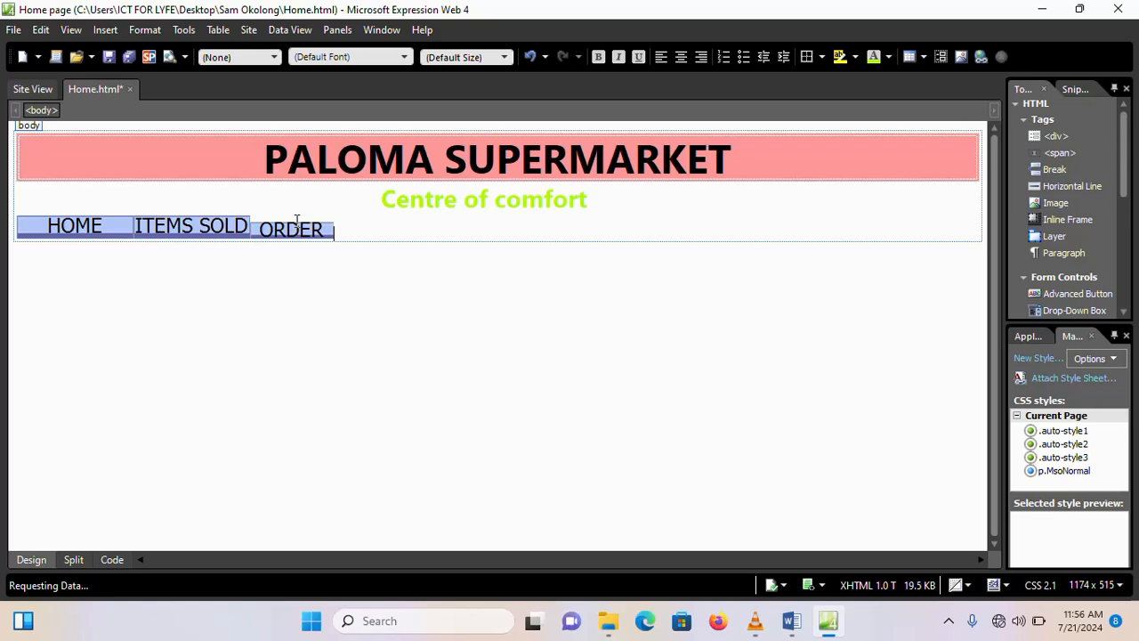
Step: Edit the inserted ORDER button and set its image width to 140 with proportions maintained
double_click(299, 230)
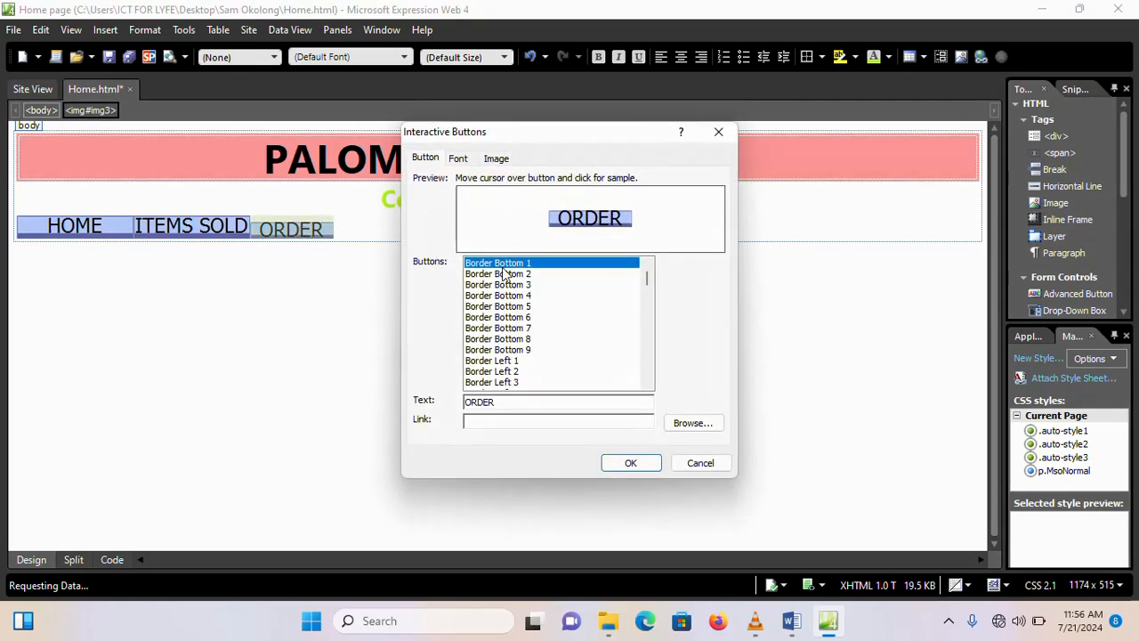
left_click(496, 160)
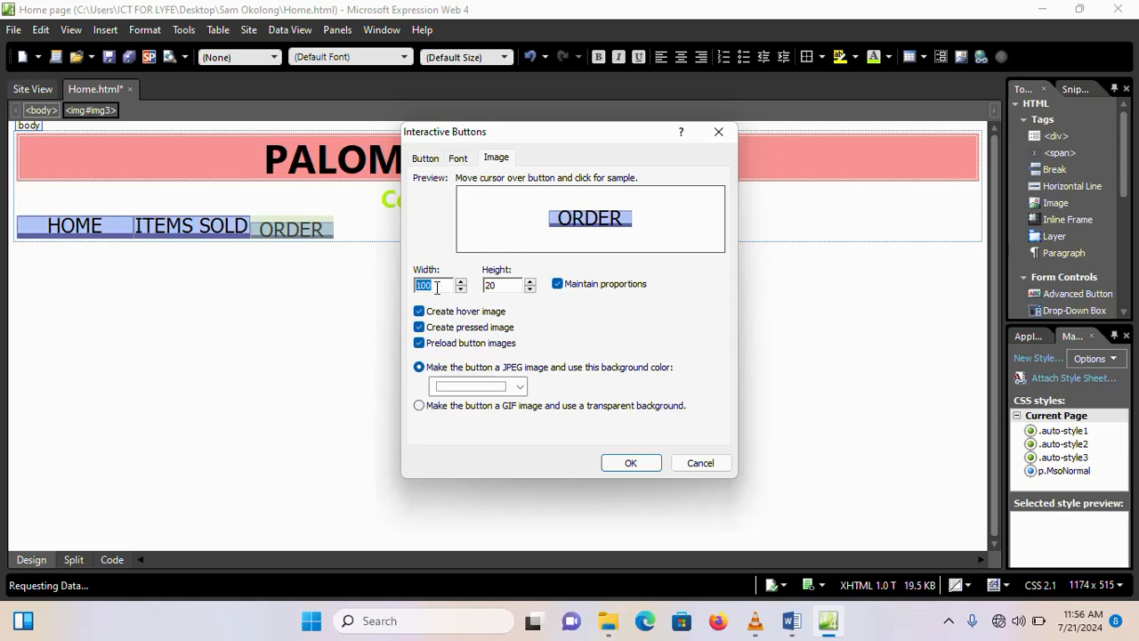
type("140")
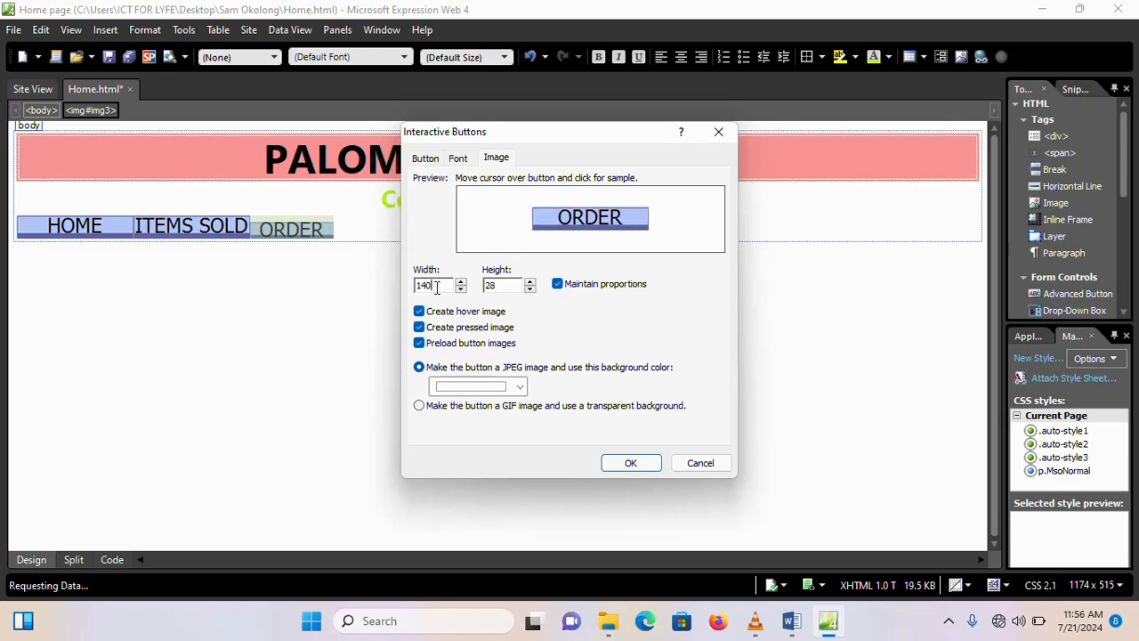
left_click(630, 463)
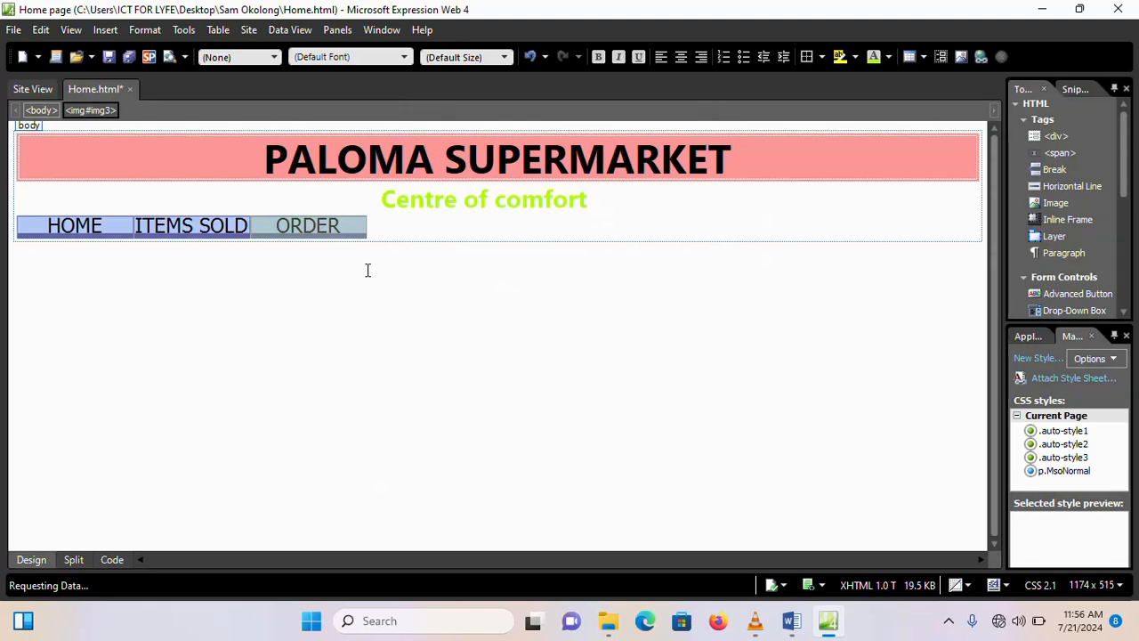
left_click(406, 237)
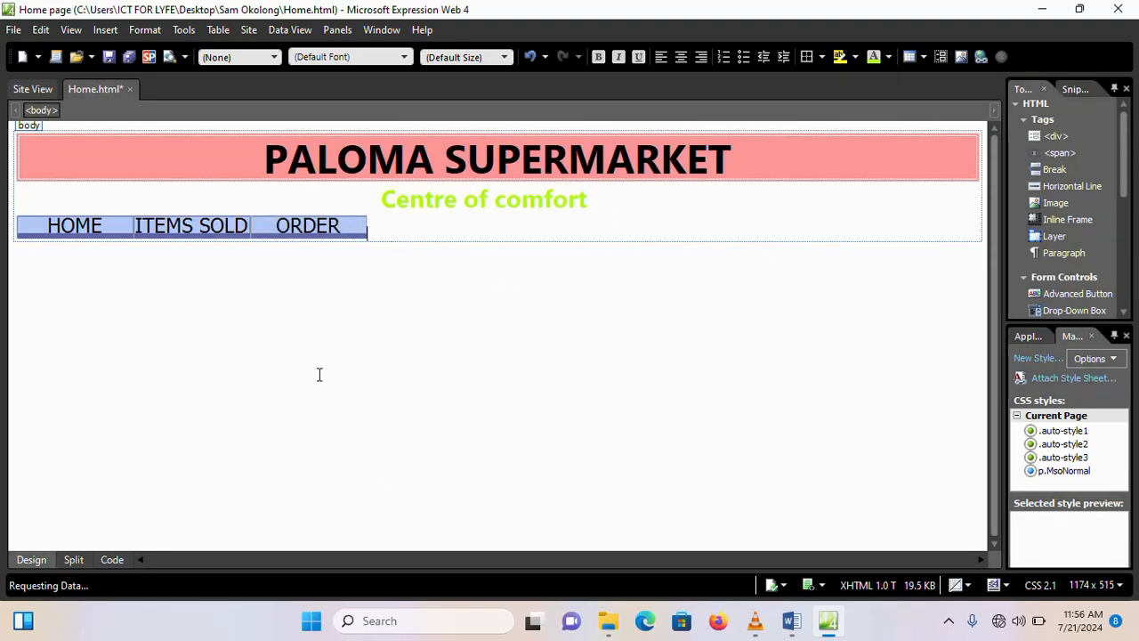
Step: Change the HOME button's hovered font color to the standard dark red
double_click(119, 220)
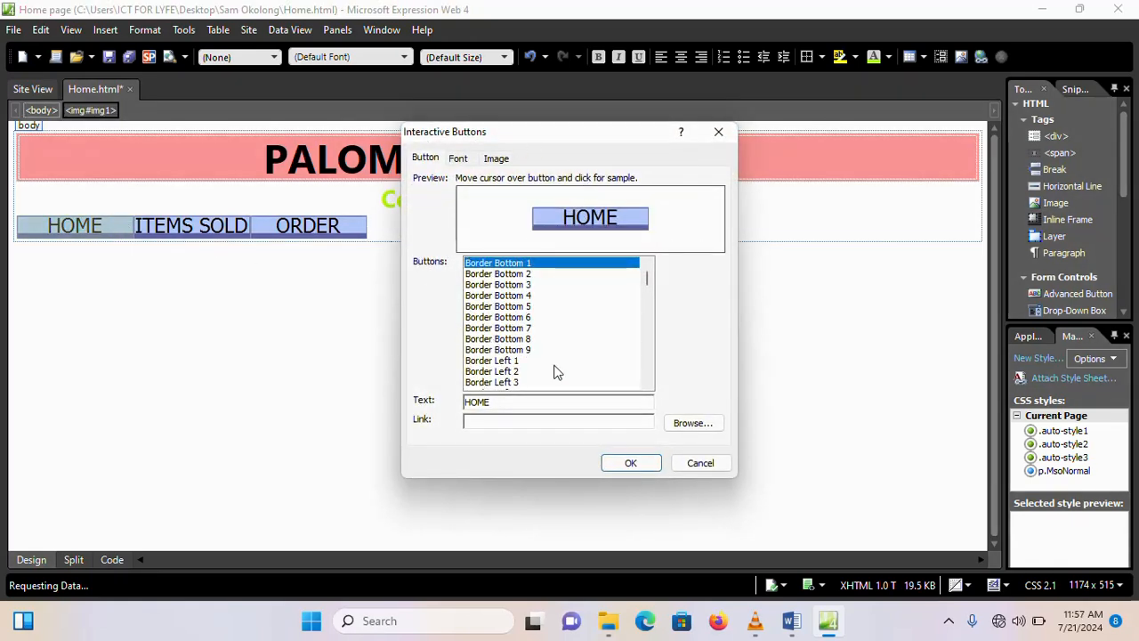
left_click(459, 160)
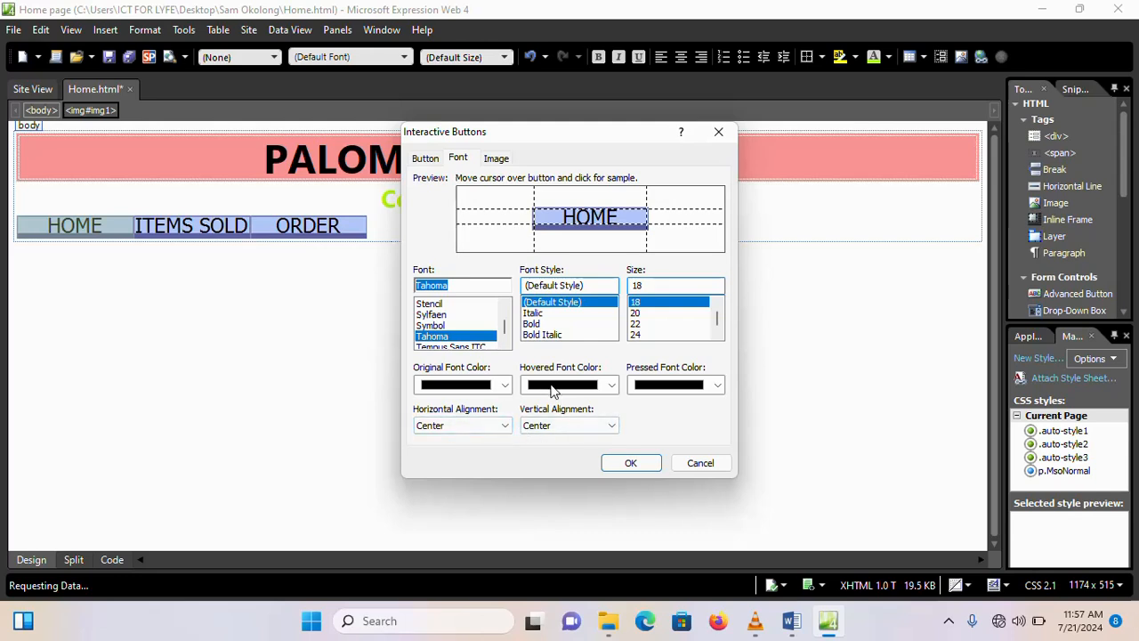
left_click(610, 386)
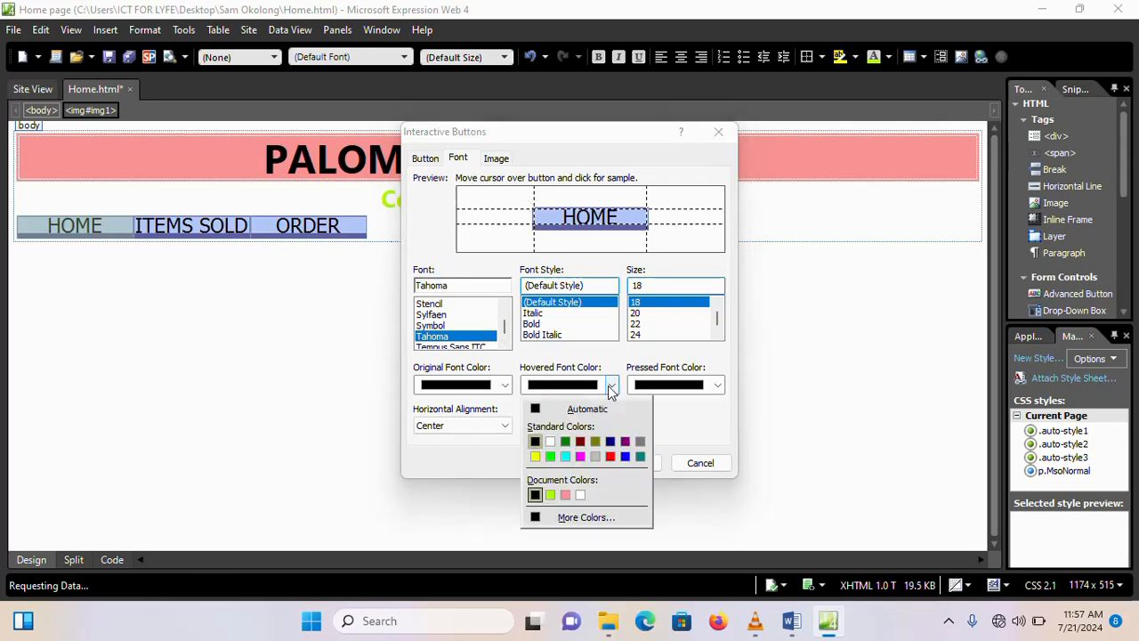
left_click(580, 442)
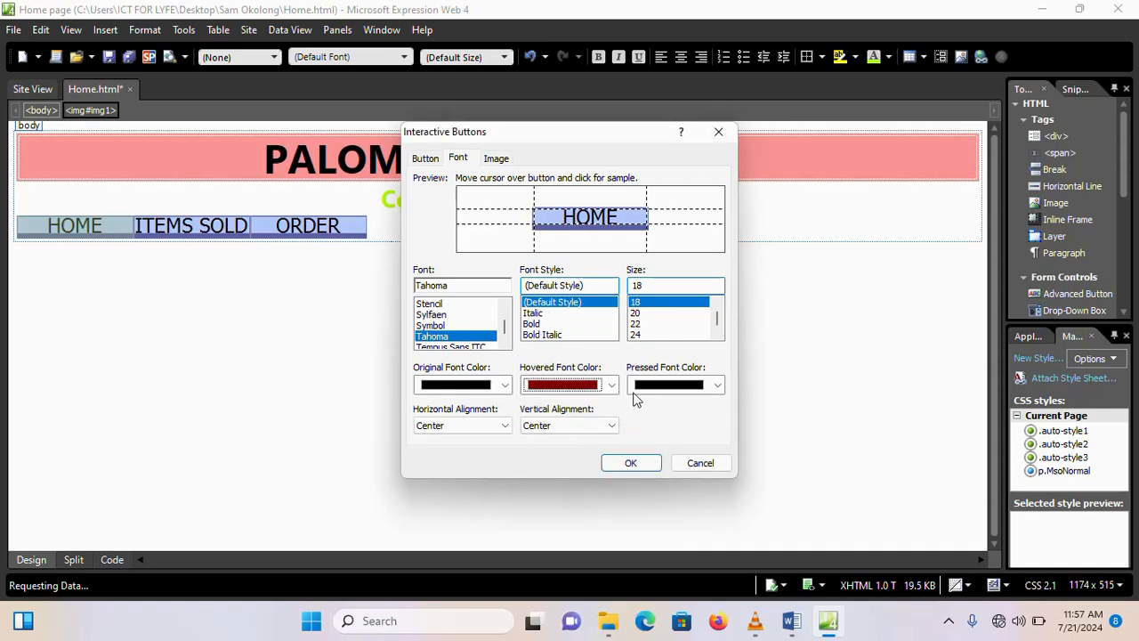
left_click(630, 463)
Step: Change the ITEMS SOLD button's hovered font color to the standard dark red
left_click(207, 224)
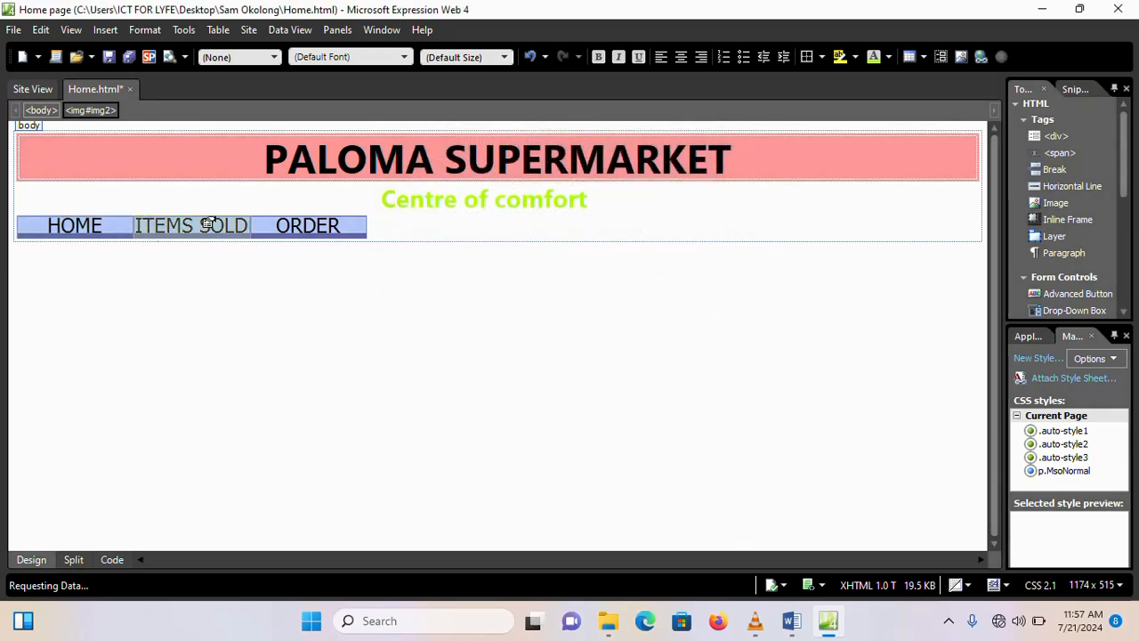
double_click(208, 224)
left_click(459, 158)
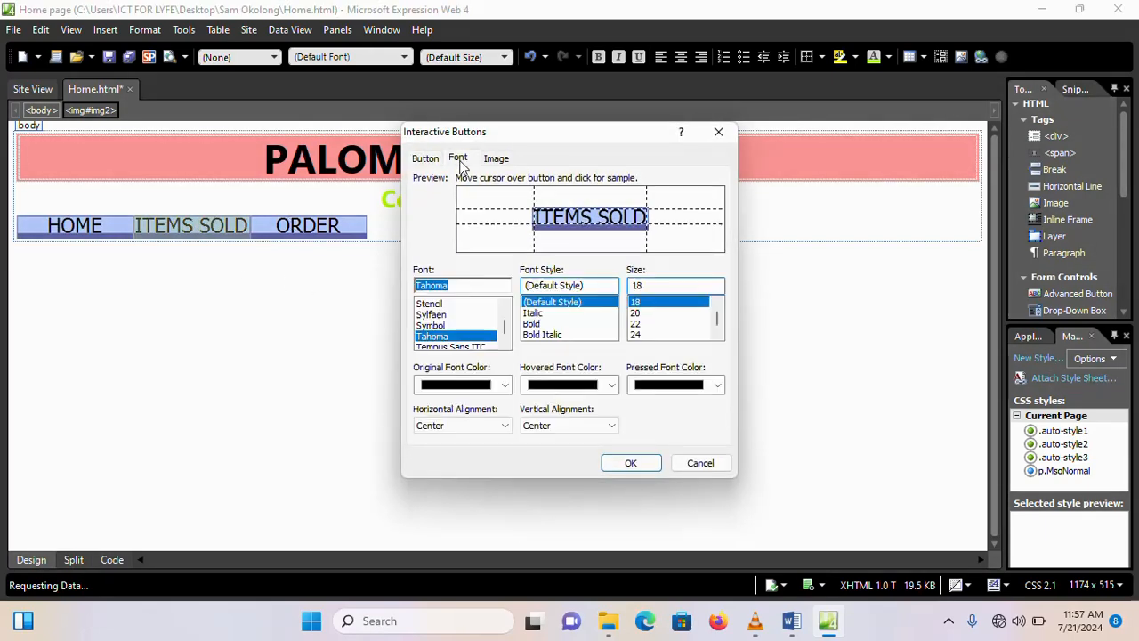
left_click(607, 383)
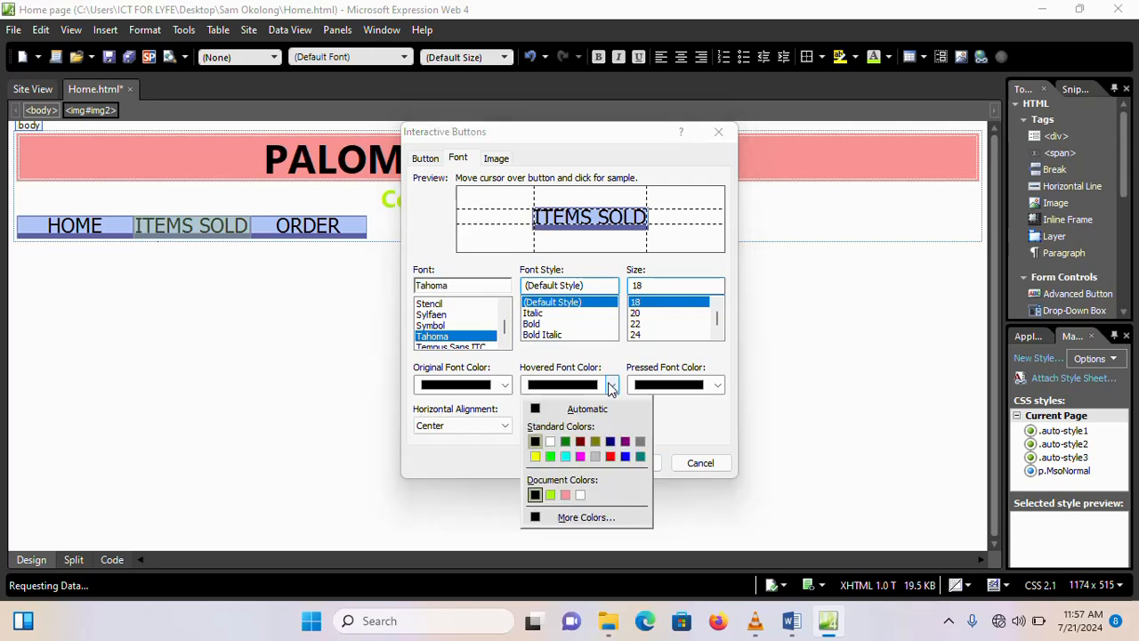
left_click(579, 441)
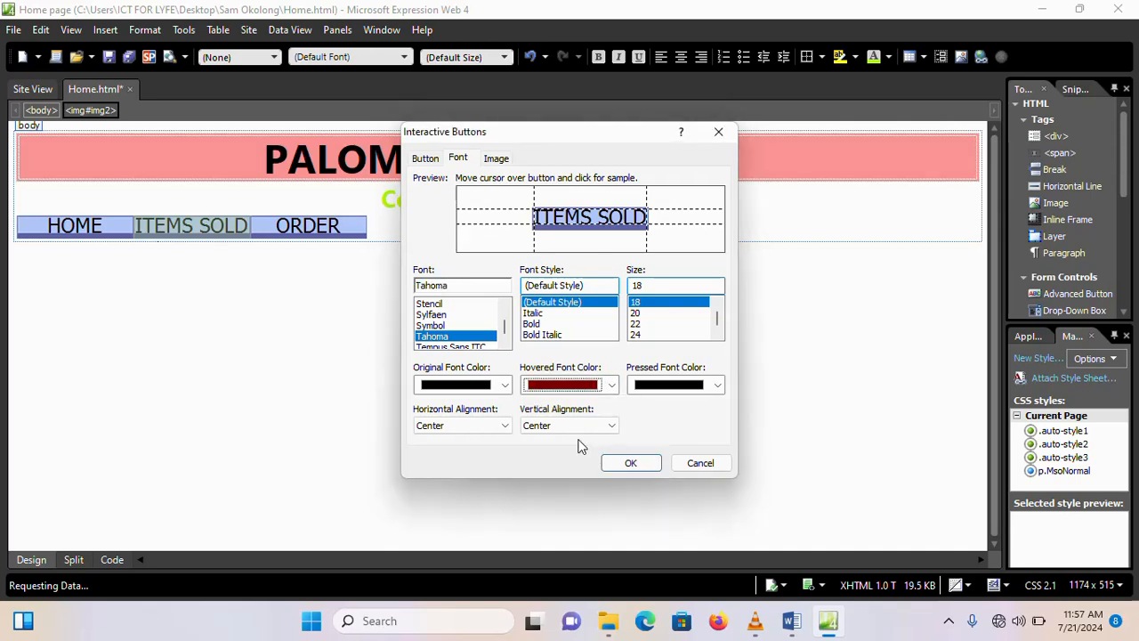
left_click(625, 462)
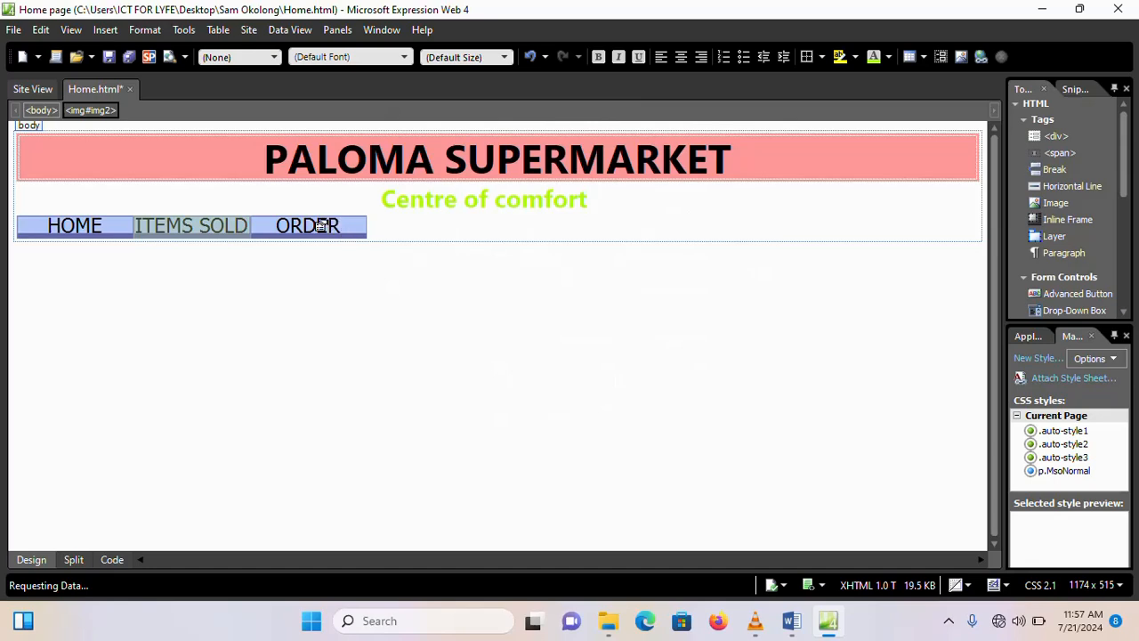
Step: Change the ORDER button's hovered font color to the standard dark red
double_click(309, 225)
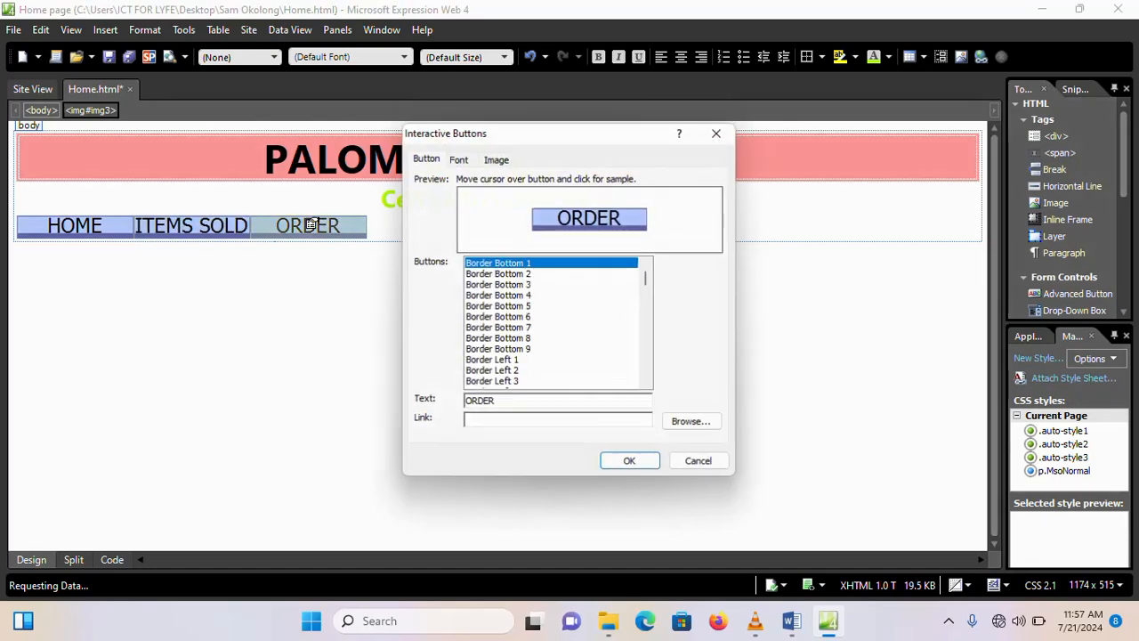
left_click(459, 161)
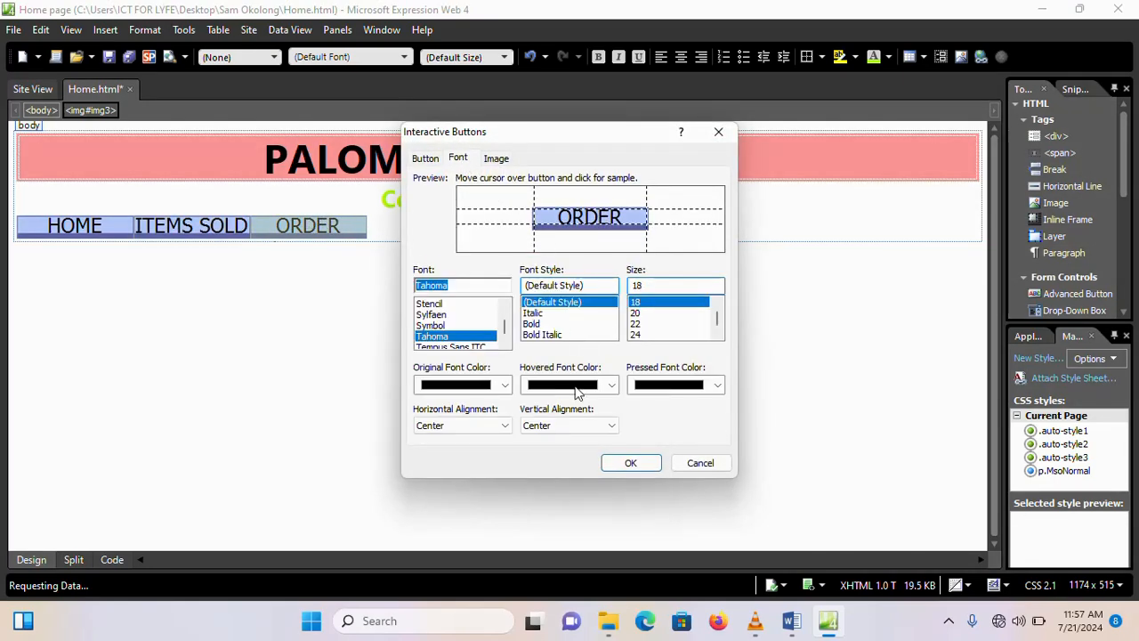
left_click(611, 384)
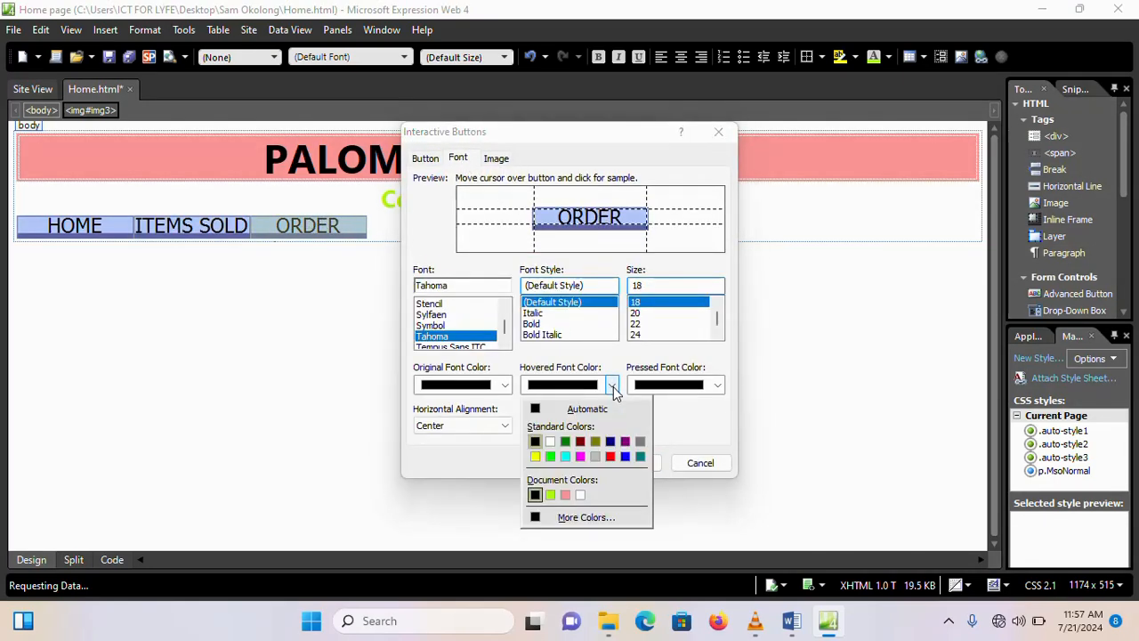
left_click(581, 441)
left_click(632, 464)
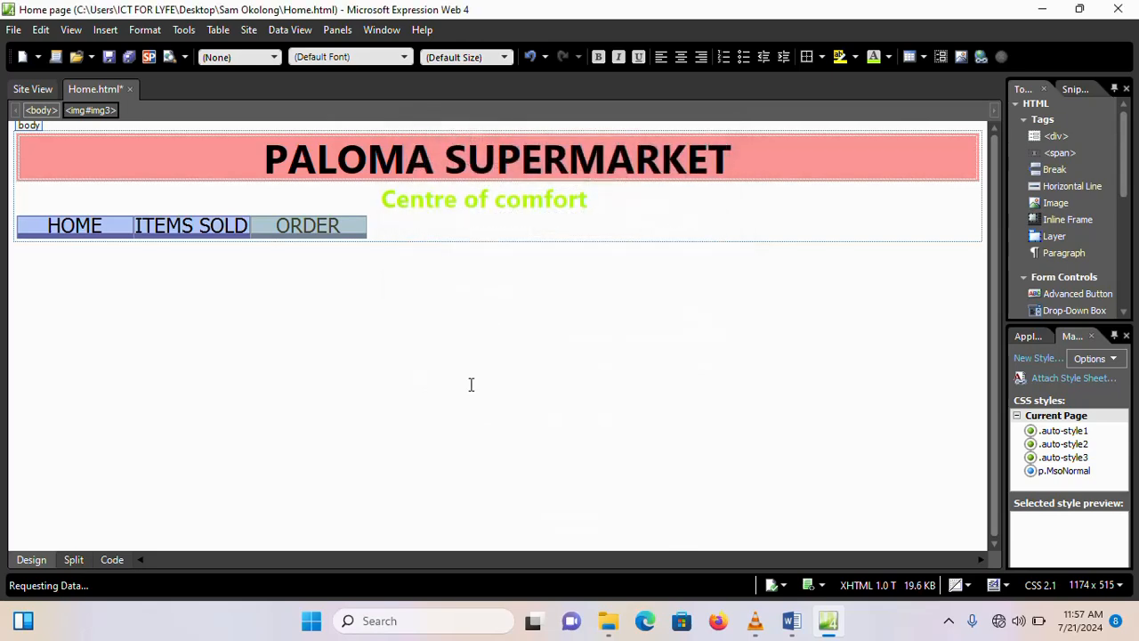
Step: Select the HOME, ITEMS SOLD and ORDER buttons together and center-align them beneath the Centre of comfort slogan
left_click(386, 223)
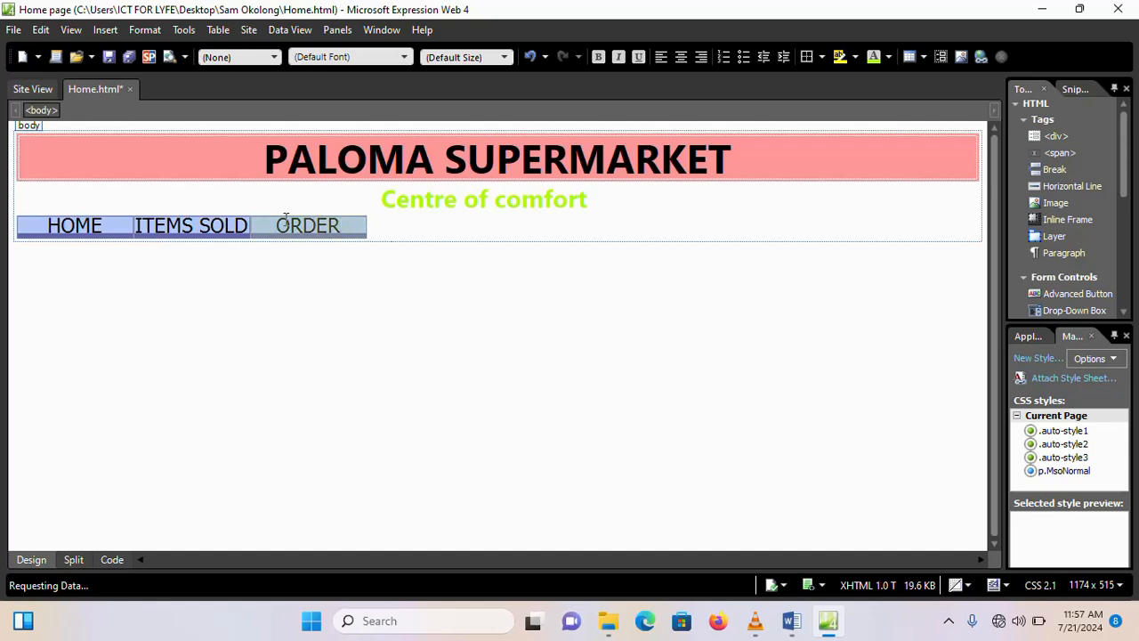
left_click(682, 62)
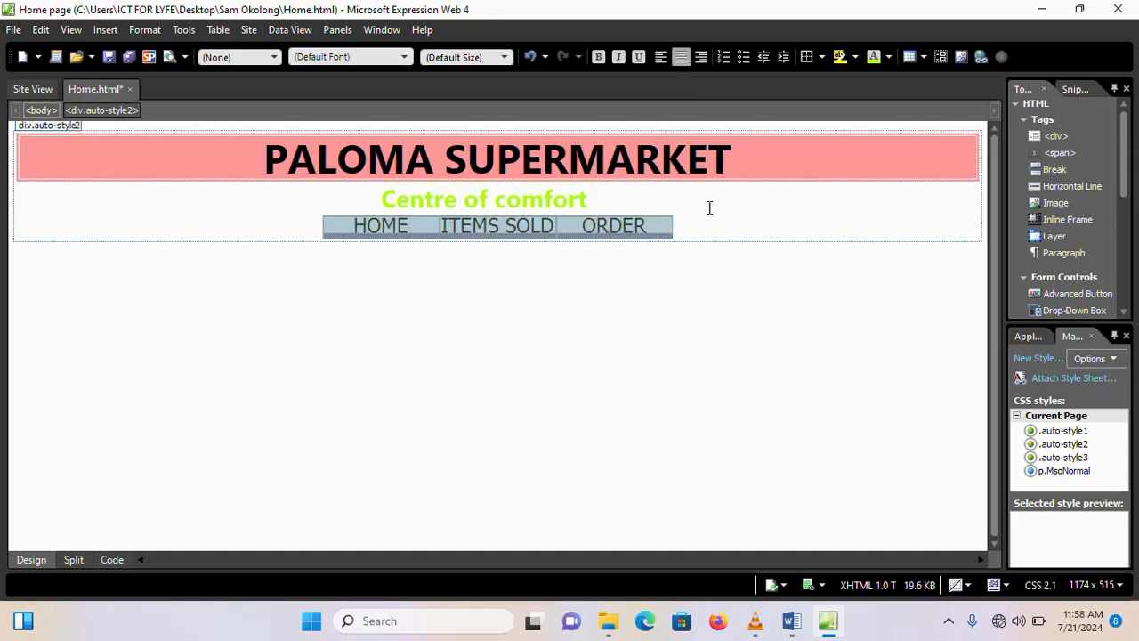
left_click(700, 59)
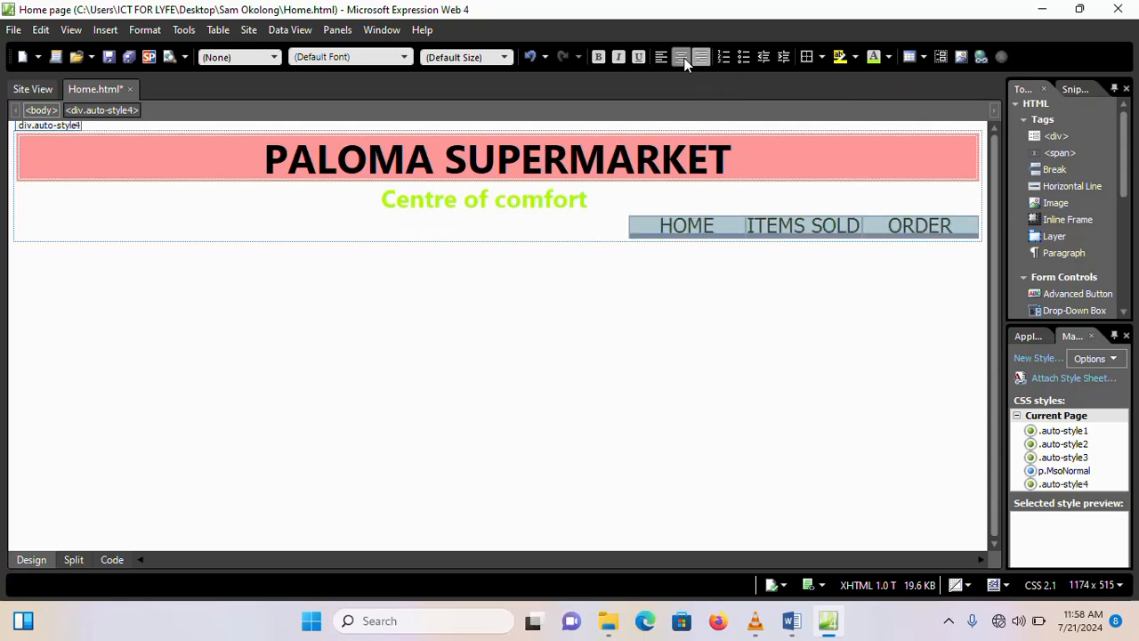
left_click(683, 60)
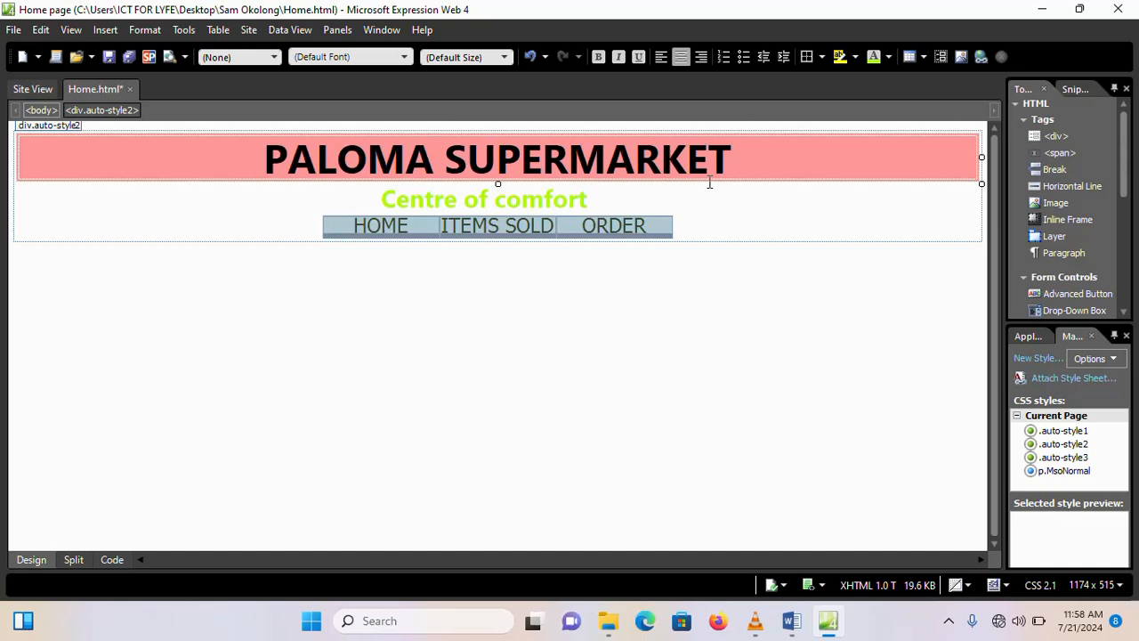
left_click(495, 301)
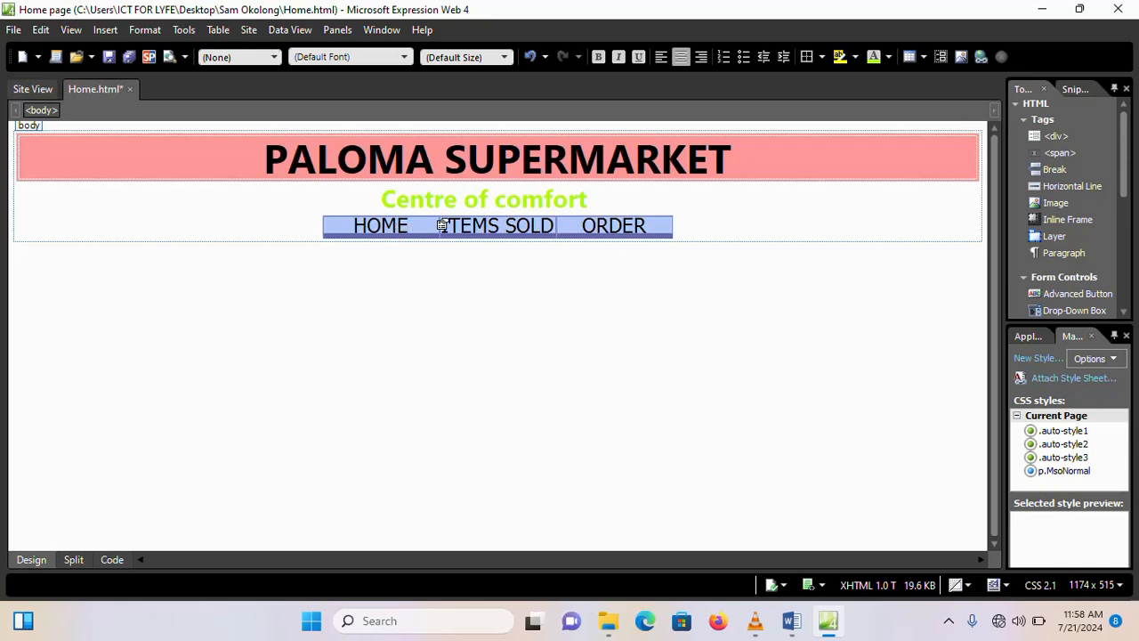
Step: Link the HOME interactive button to the site's Home.html page
double_click(385, 223)
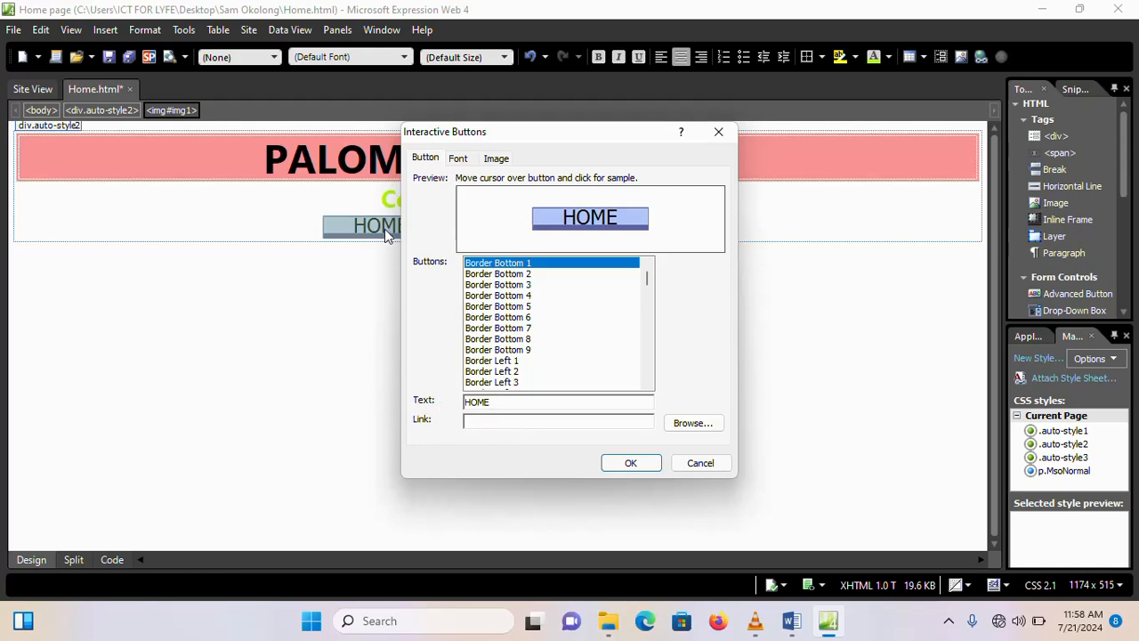
left_click(692, 425)
left_click(690, 424)
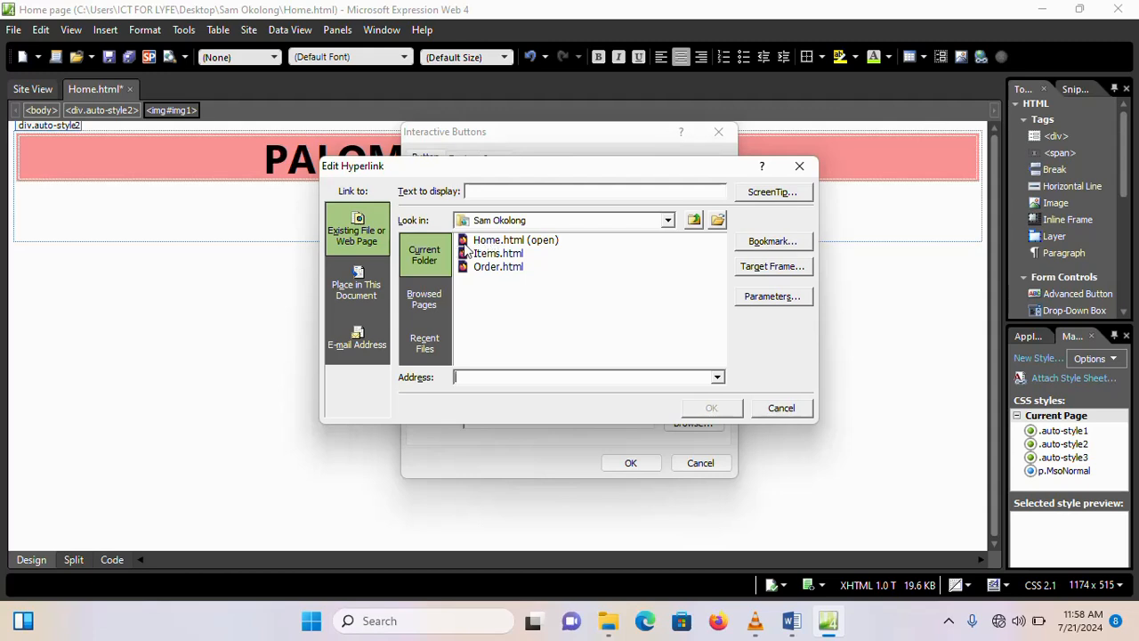
left_click(500, 242)
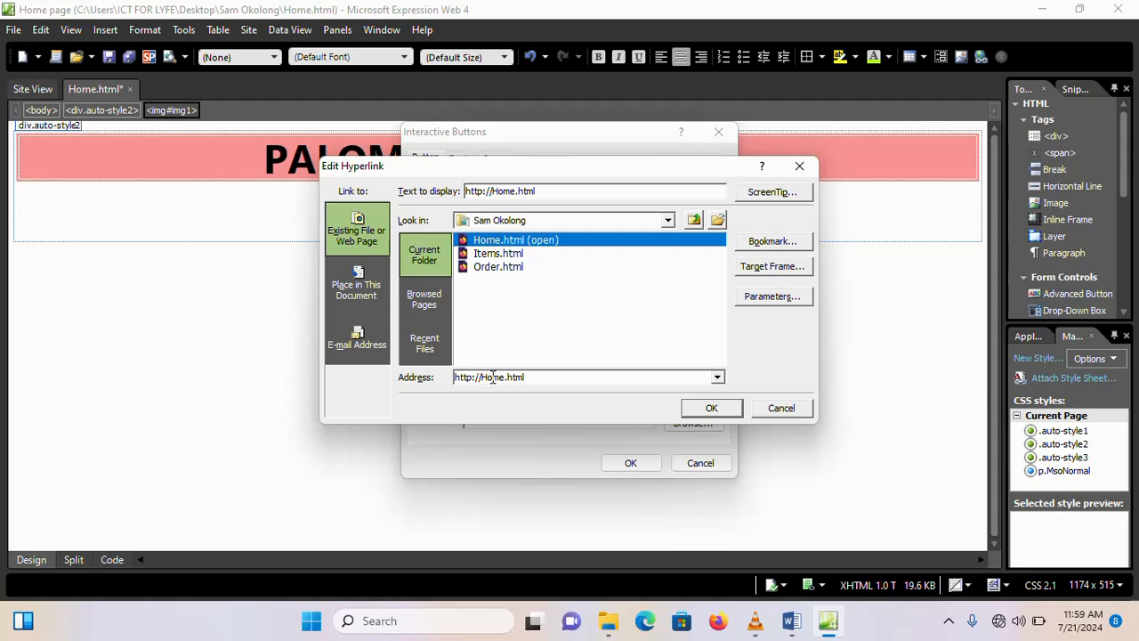
left_click(498, 255)
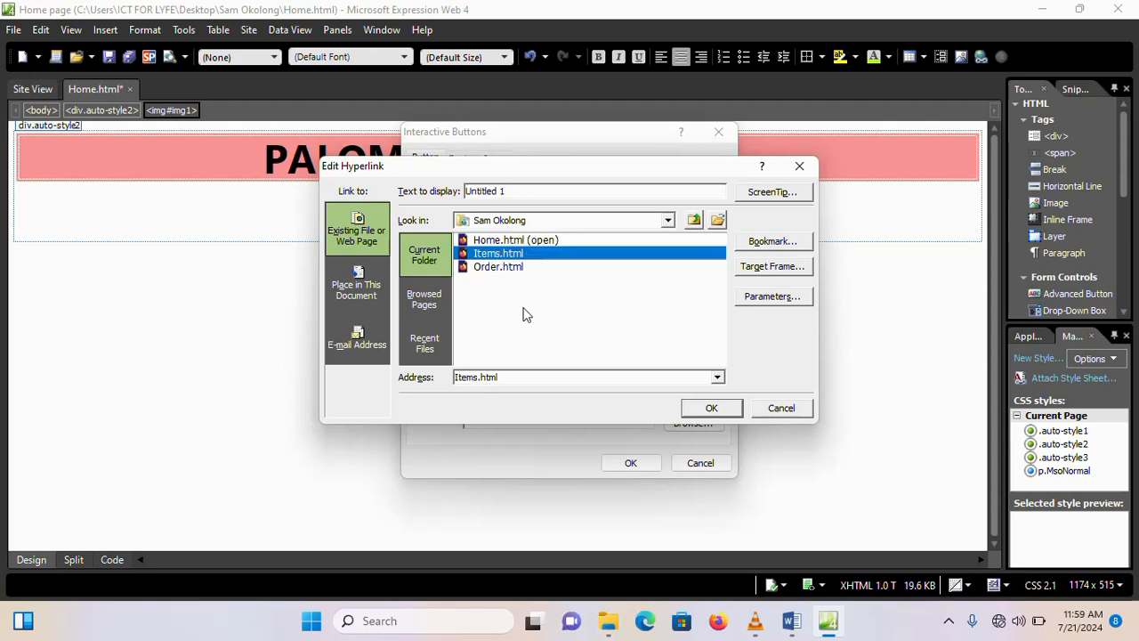
left_click(497, 241)
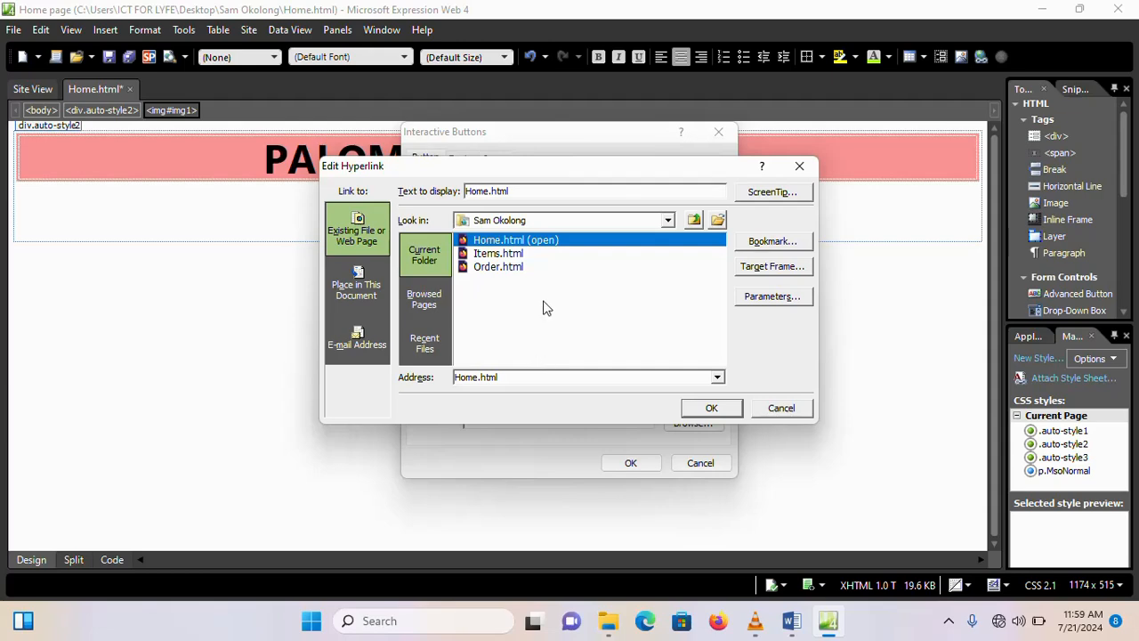
left_click(713, 408)
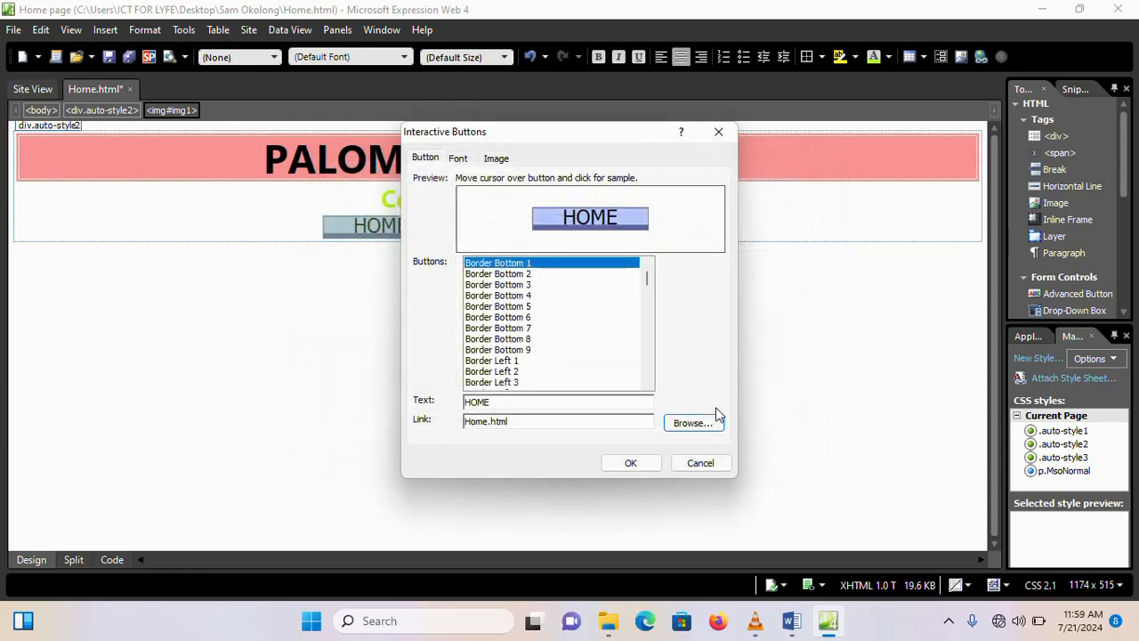
left_click(641, 463)
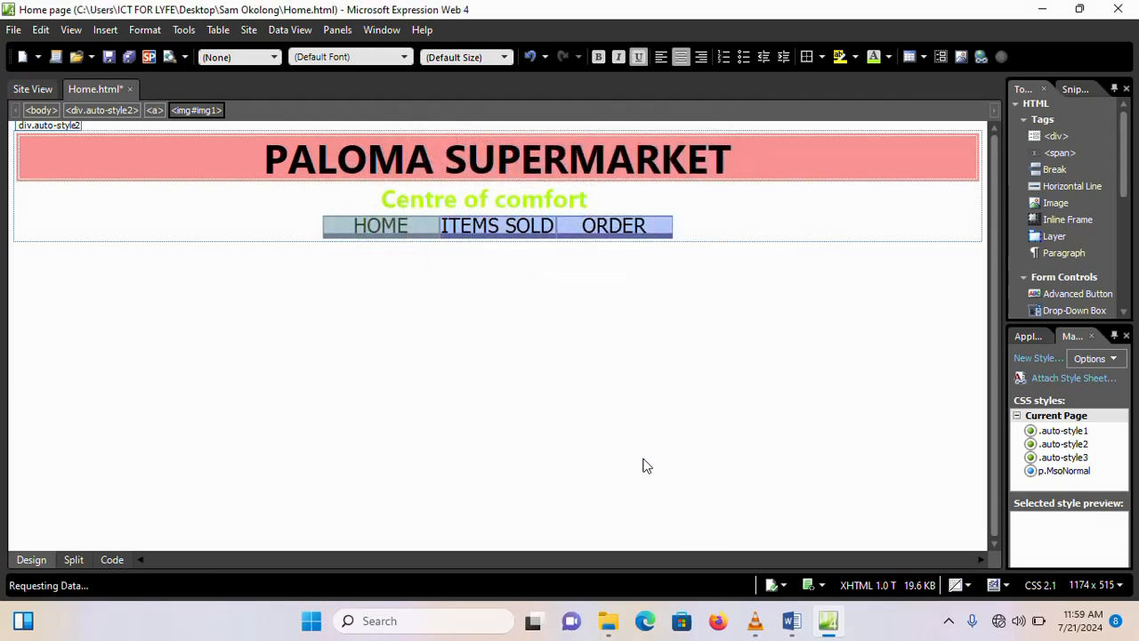
Step: Link the ITEMS SOLD interactive button to the site's Items.html page
left_click(500, 222)
double_click(500, 222)
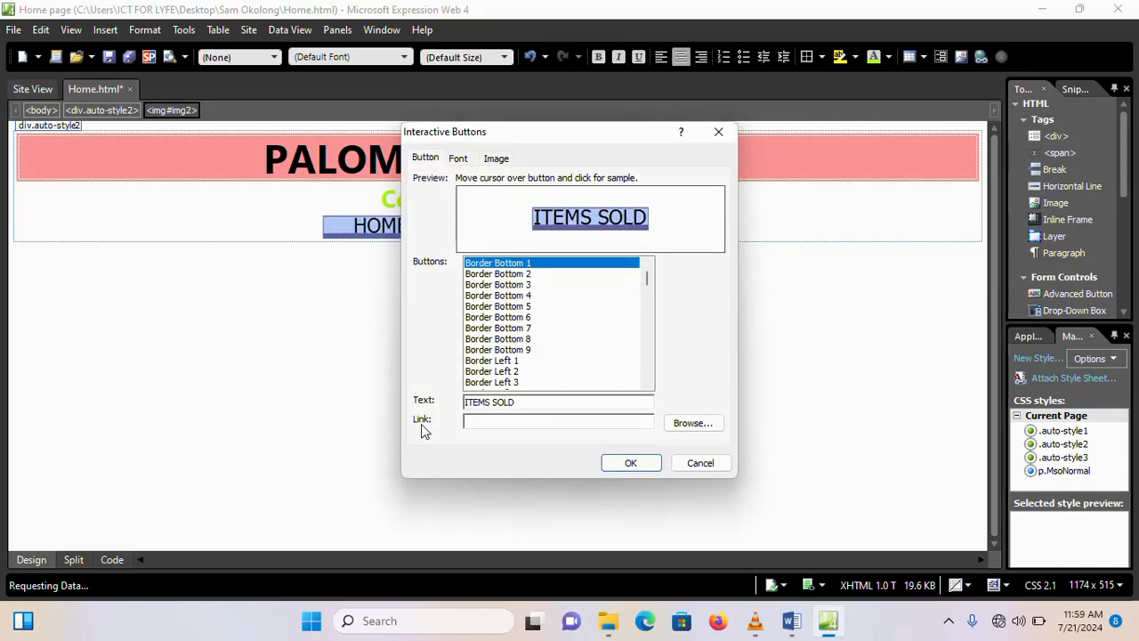
left_click(687, 426)
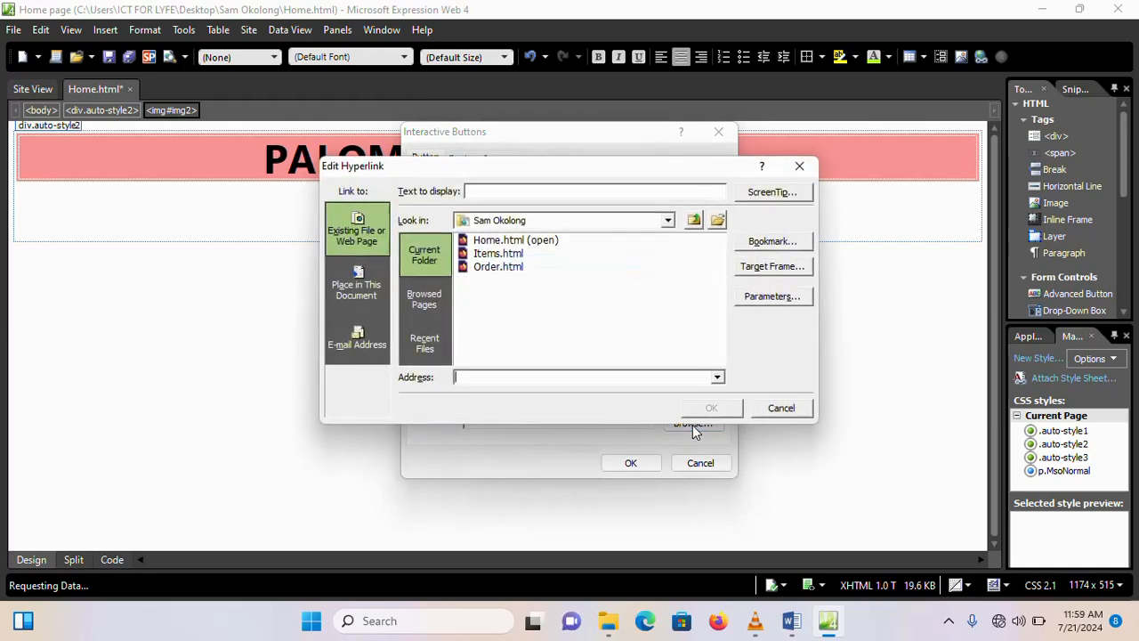
left_click(493, 256)
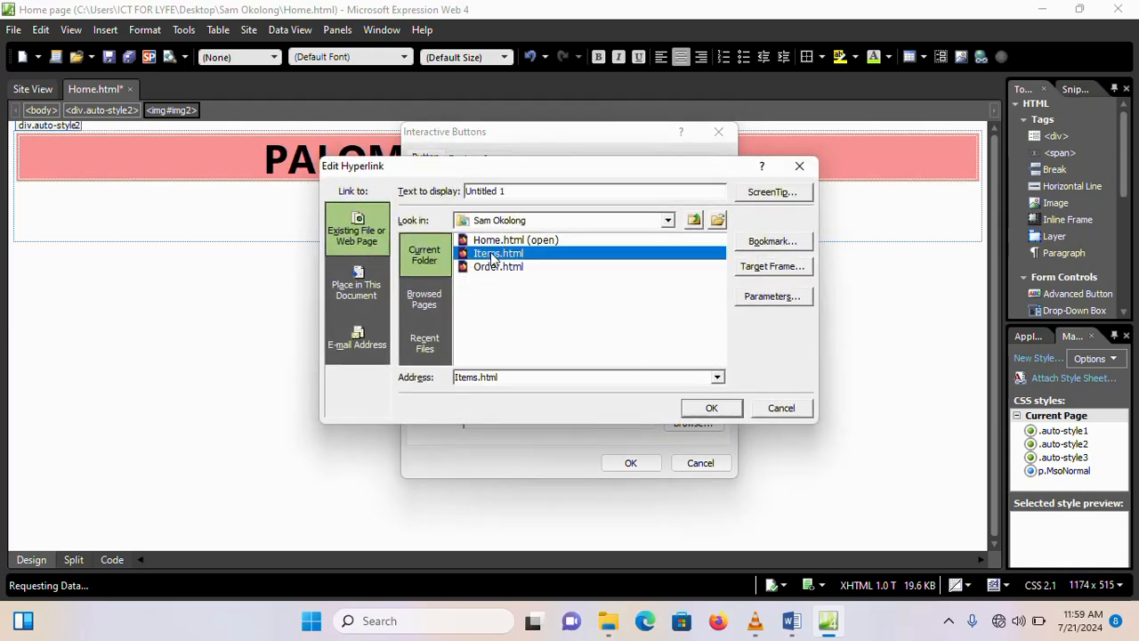
left_click(712, 408)
left_click(639, 466)
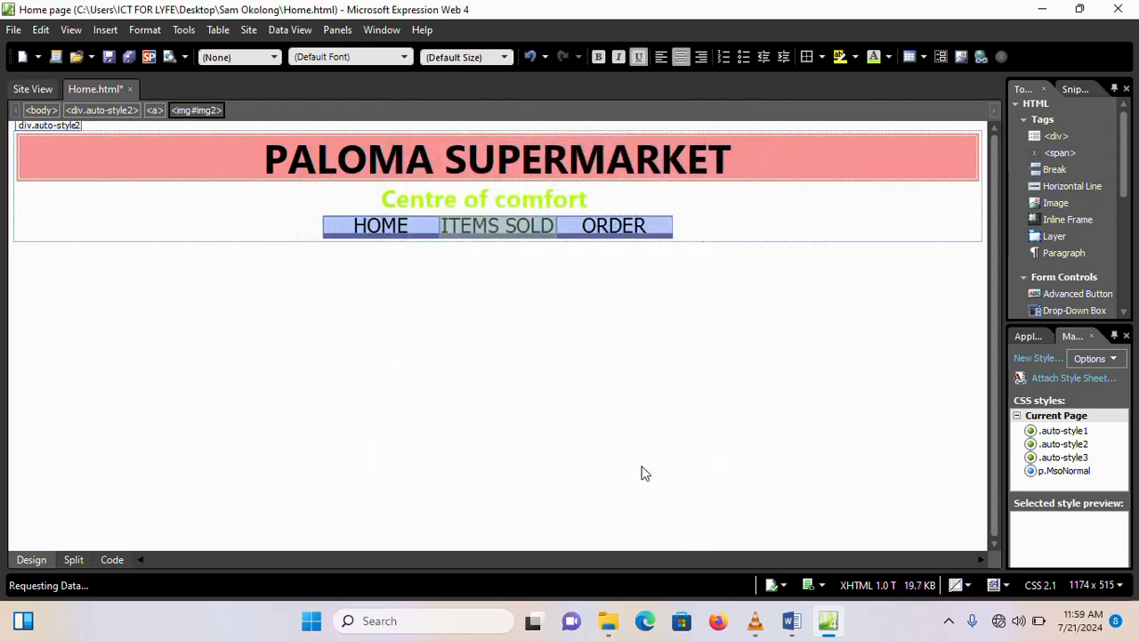
Step: Link the ORDER interactive button to the site's Order.html page
double_click(610, 224)
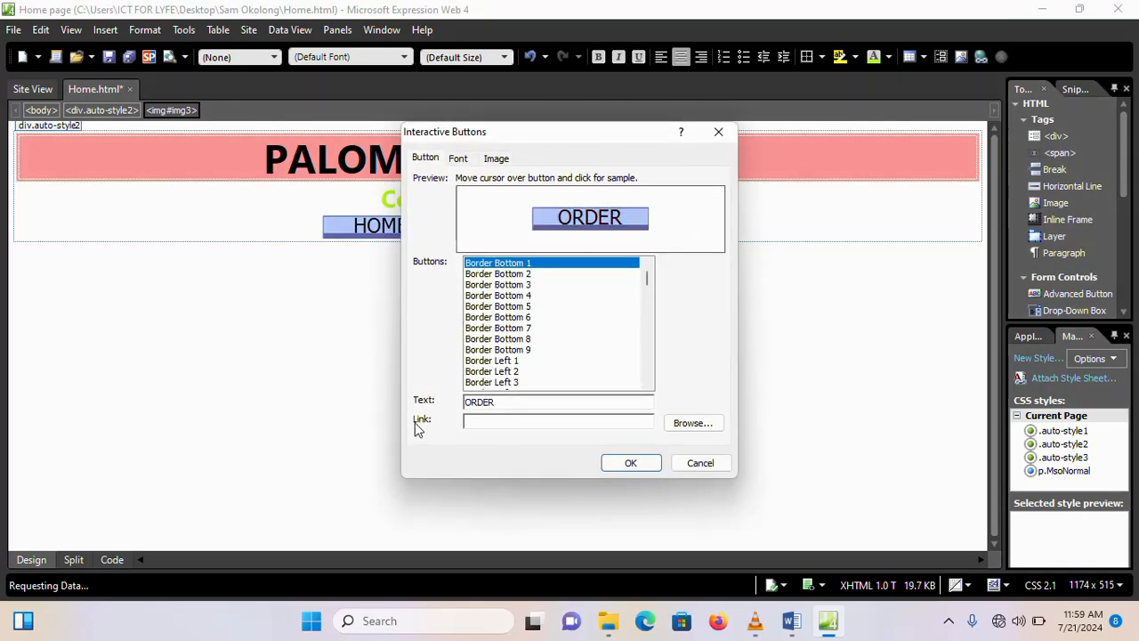
left_click(693, 427)
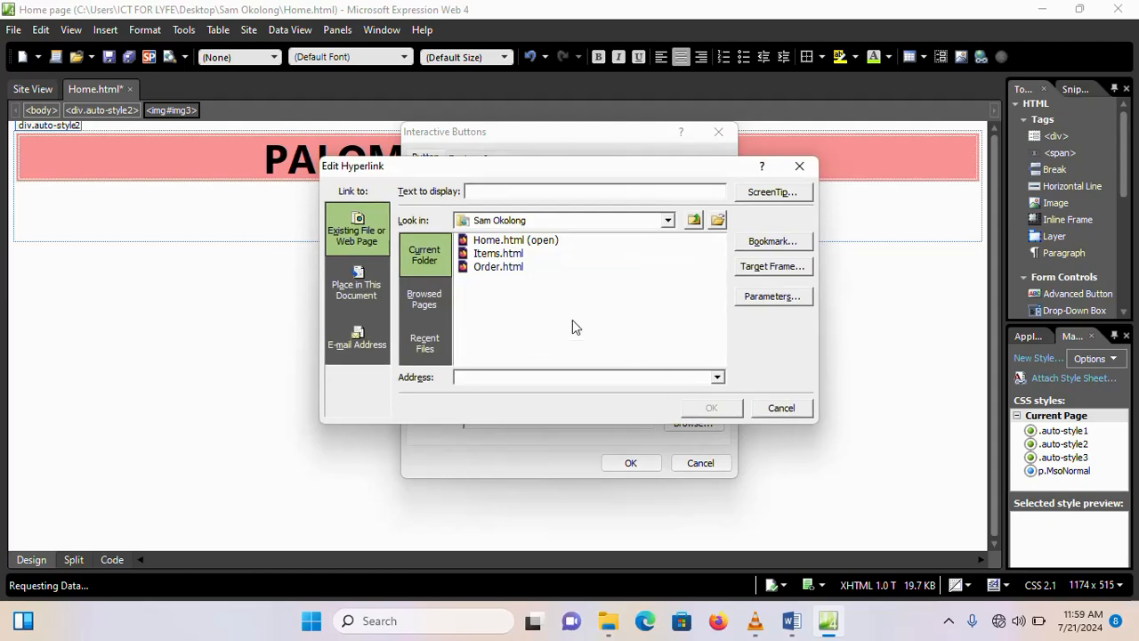
left_click(485, 270)
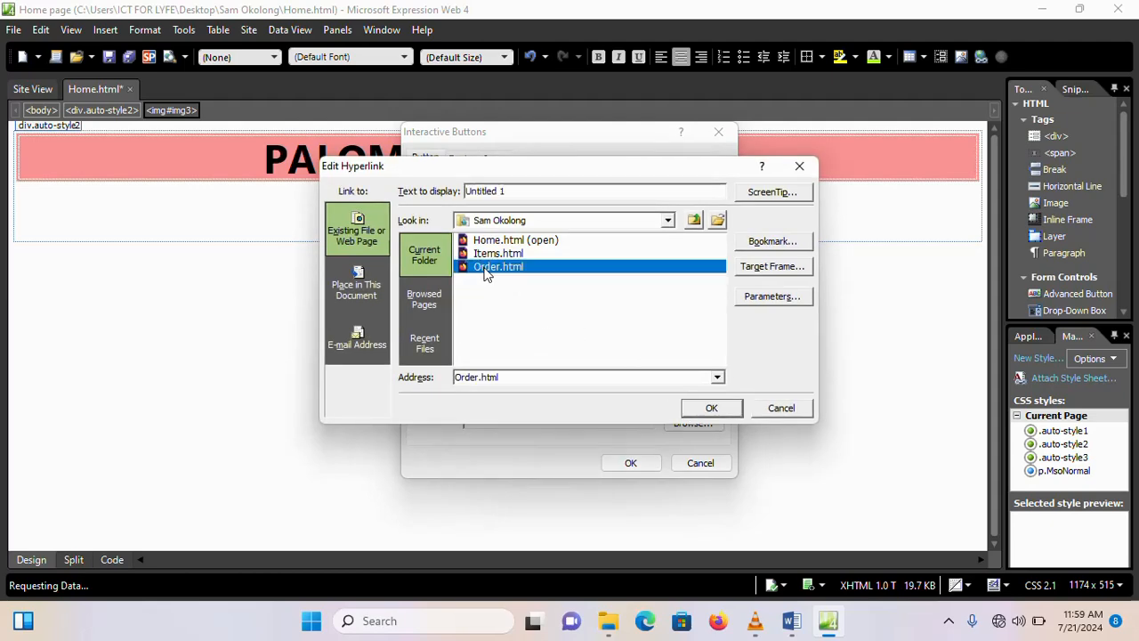
left_click(712, 409)
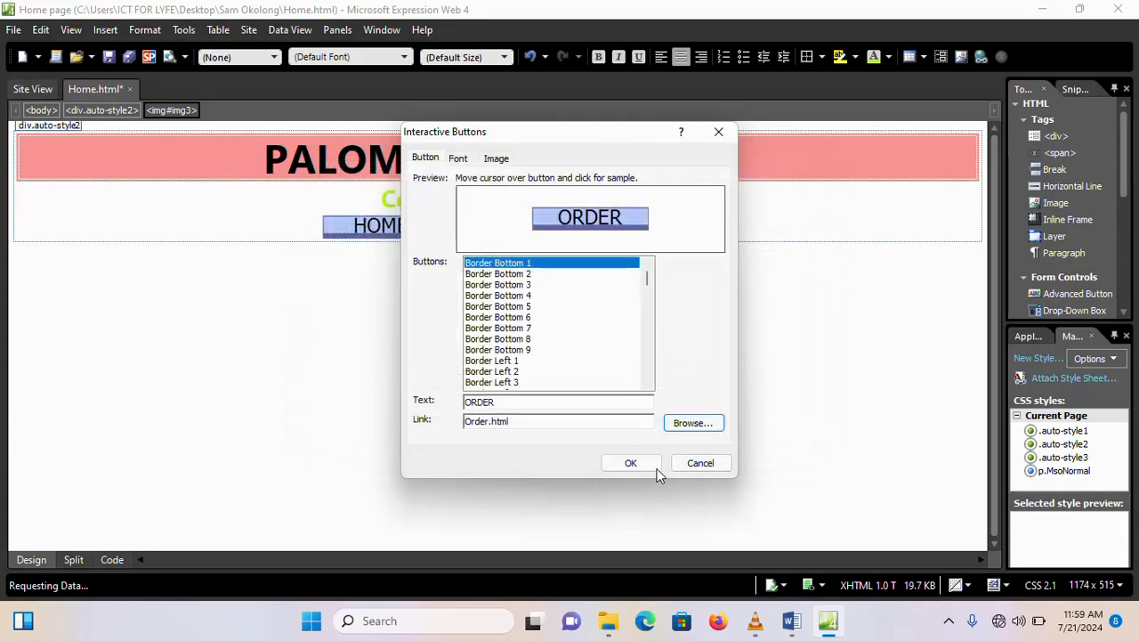
left_click(638, 462)
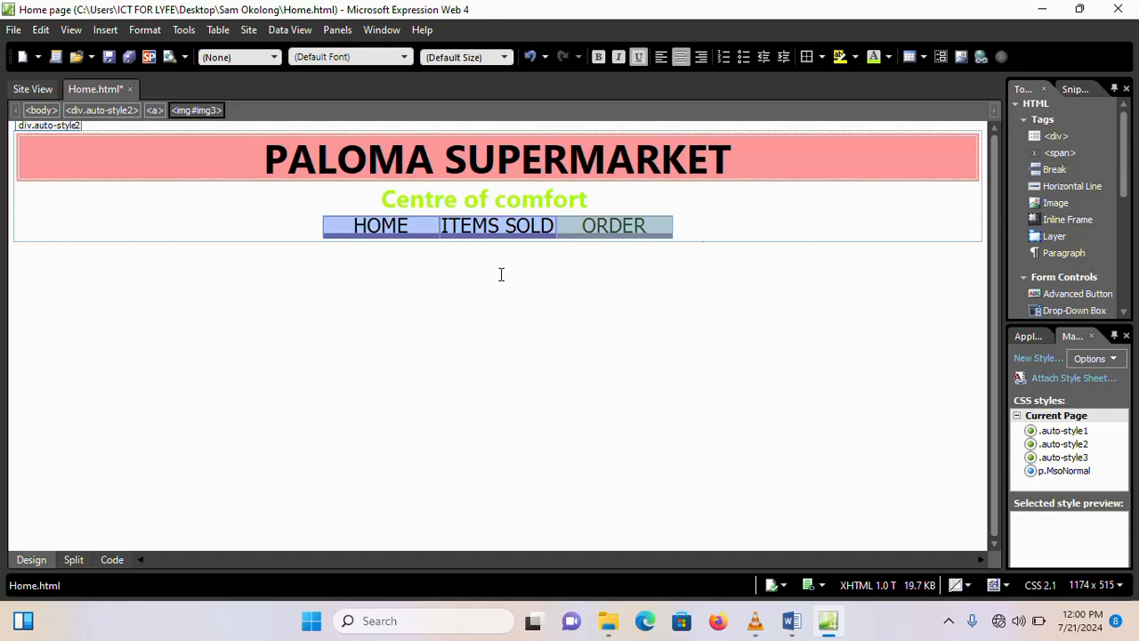
Step: Change the font color of the Centre of comfort slogan to red #FA1E0F
left_click_drag(590, 199, 387, 204)
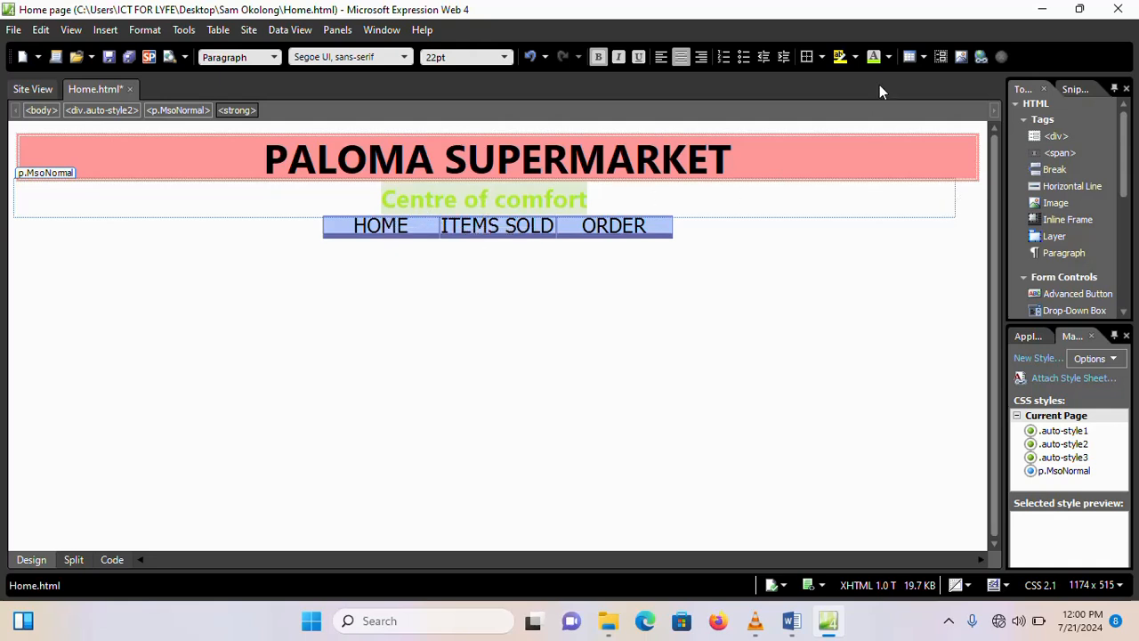
left_click(889, 57)
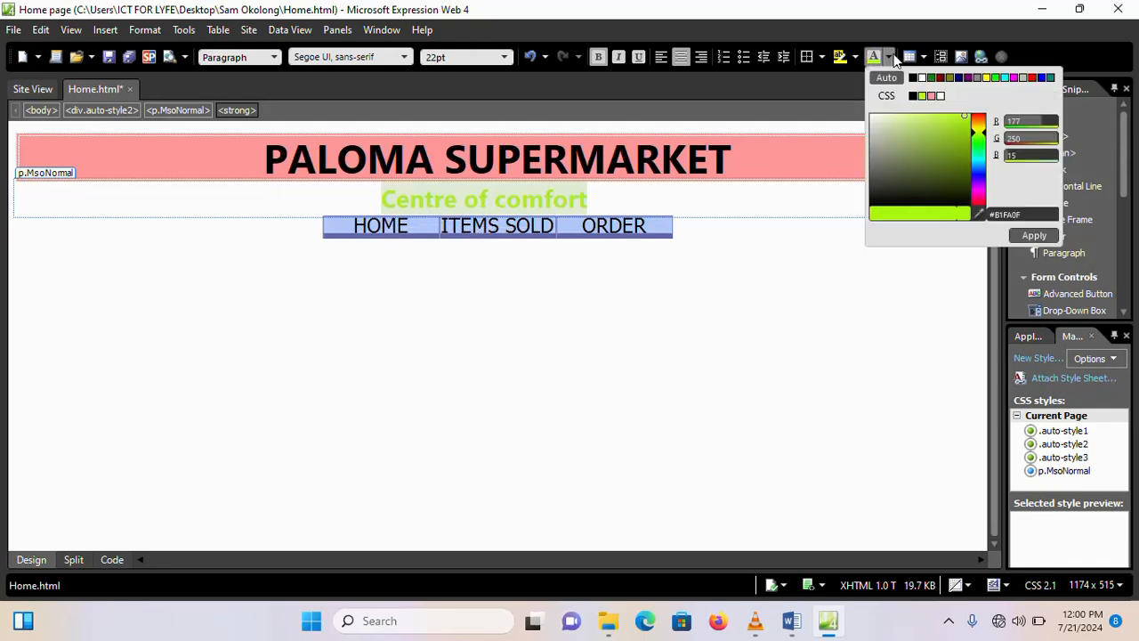
left_click(980, 113)
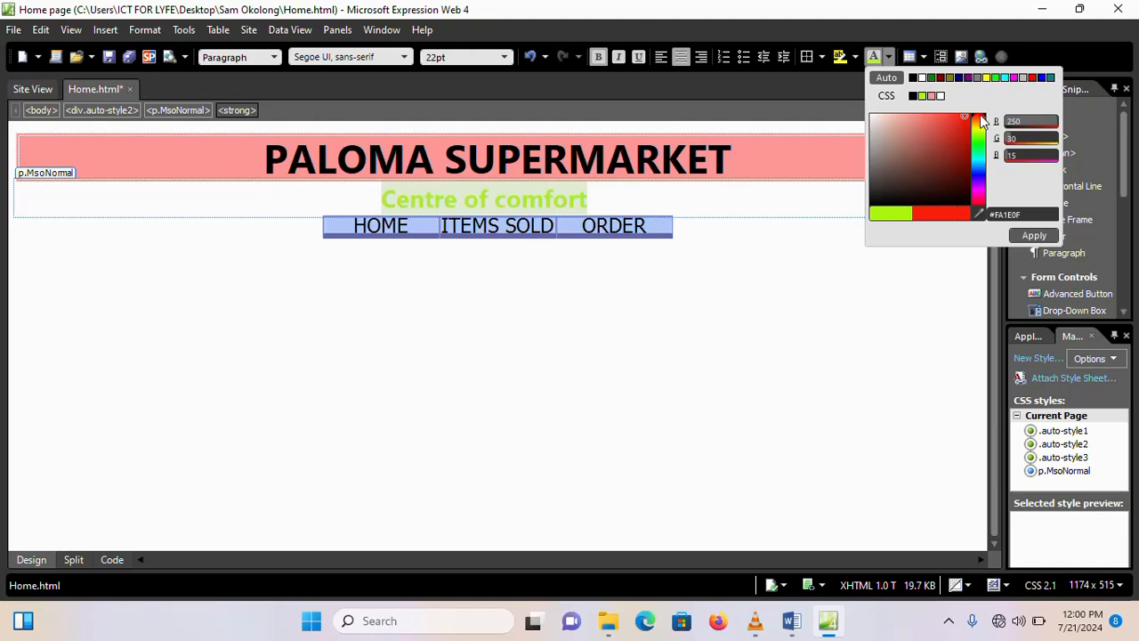
left_click(1033, 236)
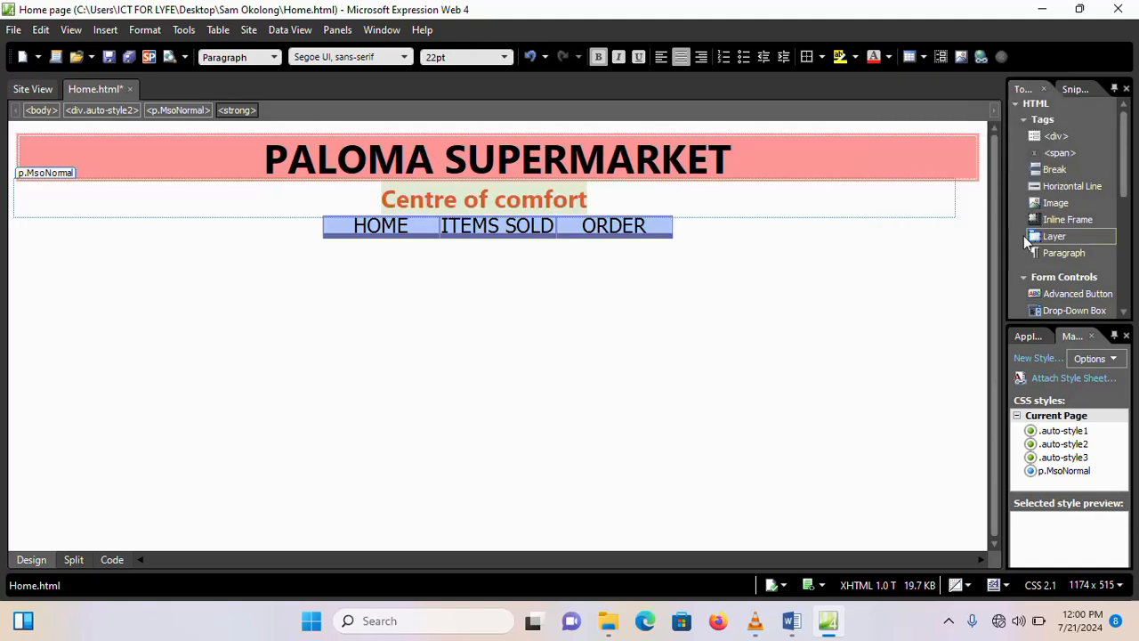
left_click(756, 251)
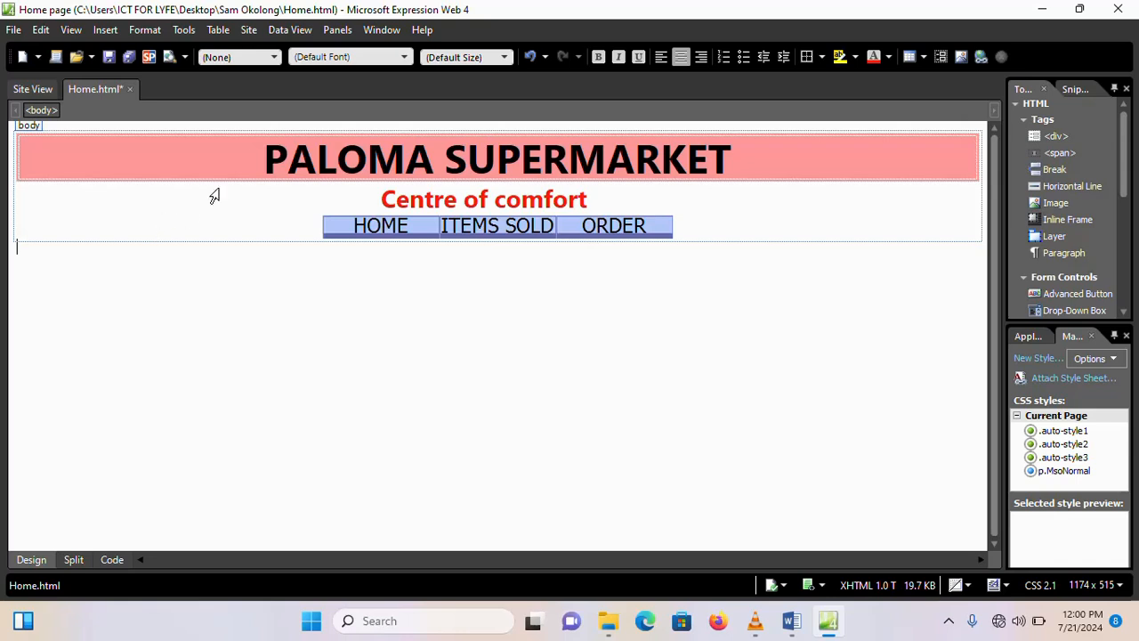
Step: Copy the Home page's title, slogan and linked navigation buttons into the empty Items.html page
left_click(377, 252)
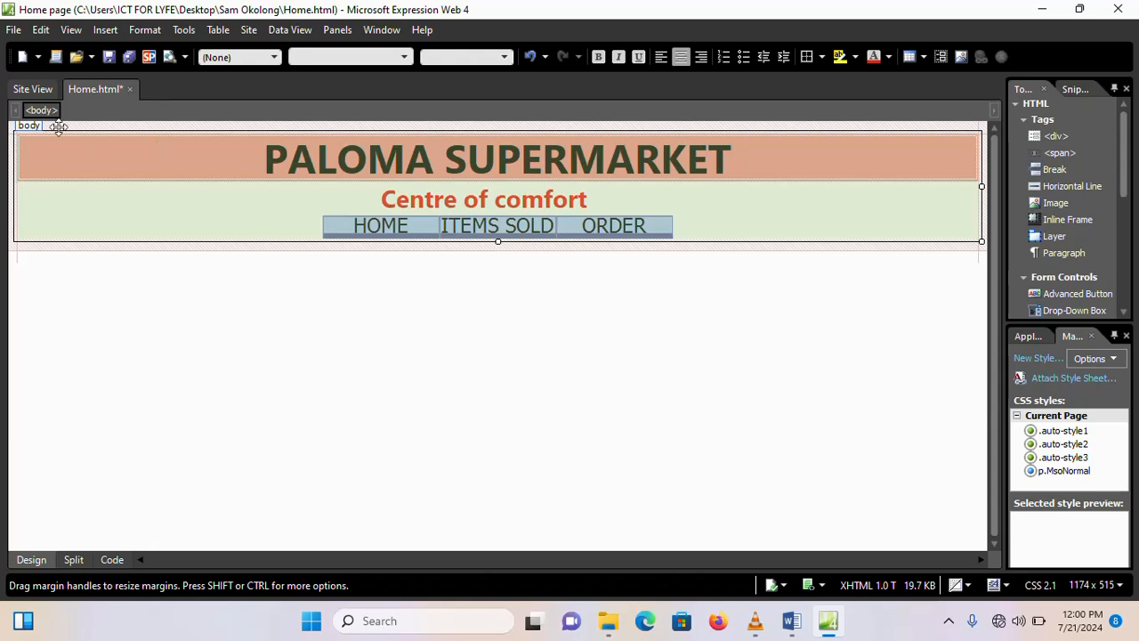
left_click(31, 90)
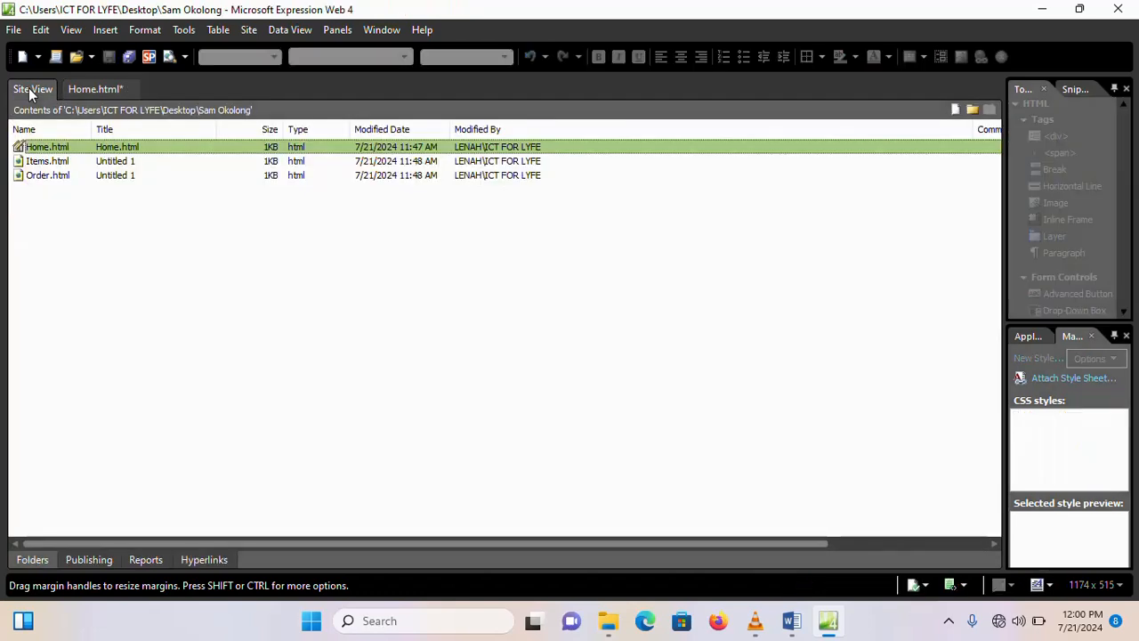
double_click(49, 168)
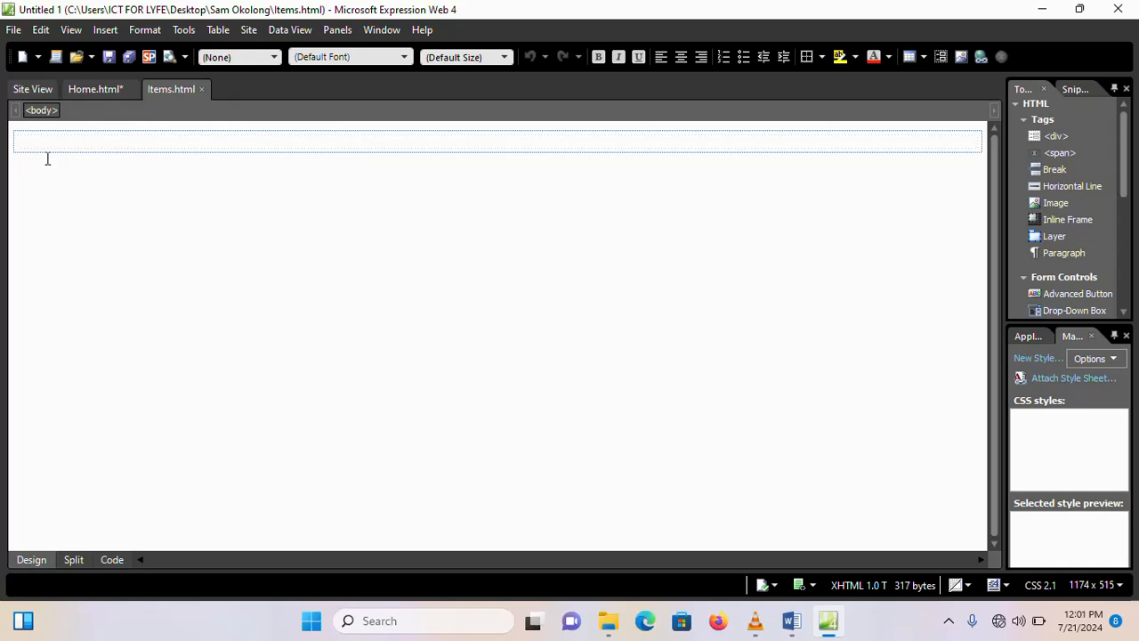
type("PALOMA SUPERMARKET Centre of comfort HOME\tITEMS SOLD\tORDER")
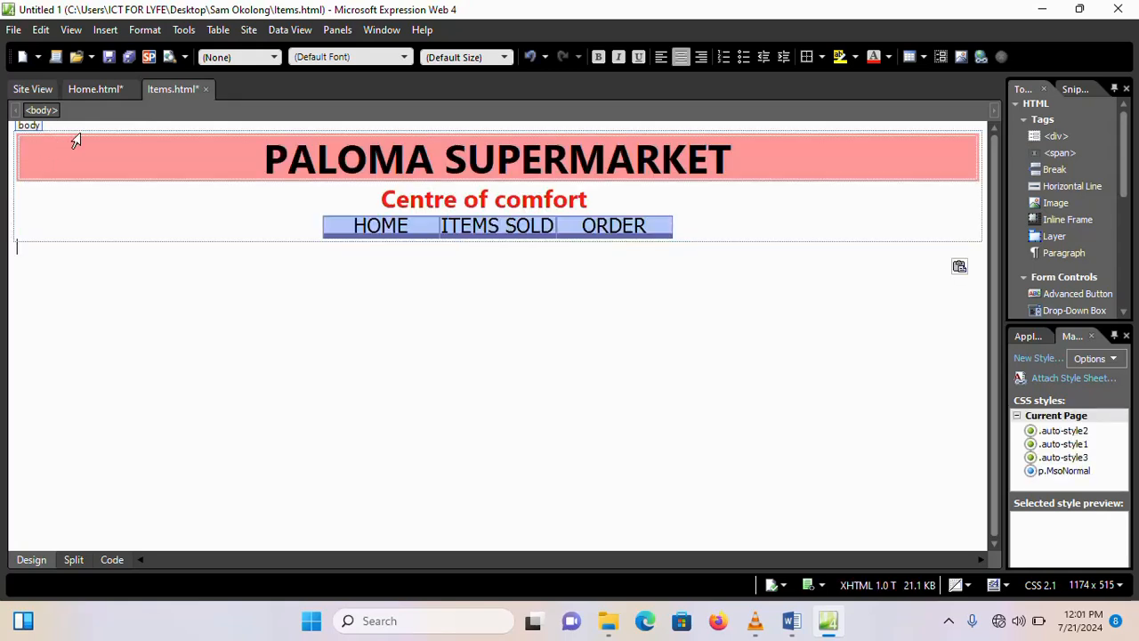
Step: Save the Home and Items pages together with all their embedded button images
left_click(130, 57)
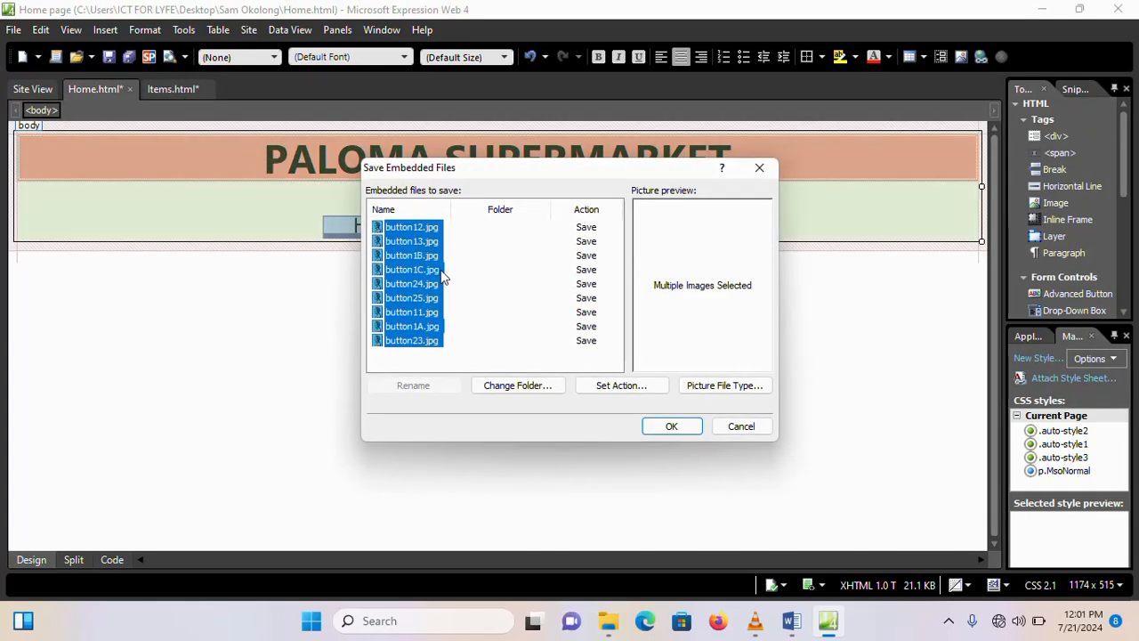
left_click(684, 429)
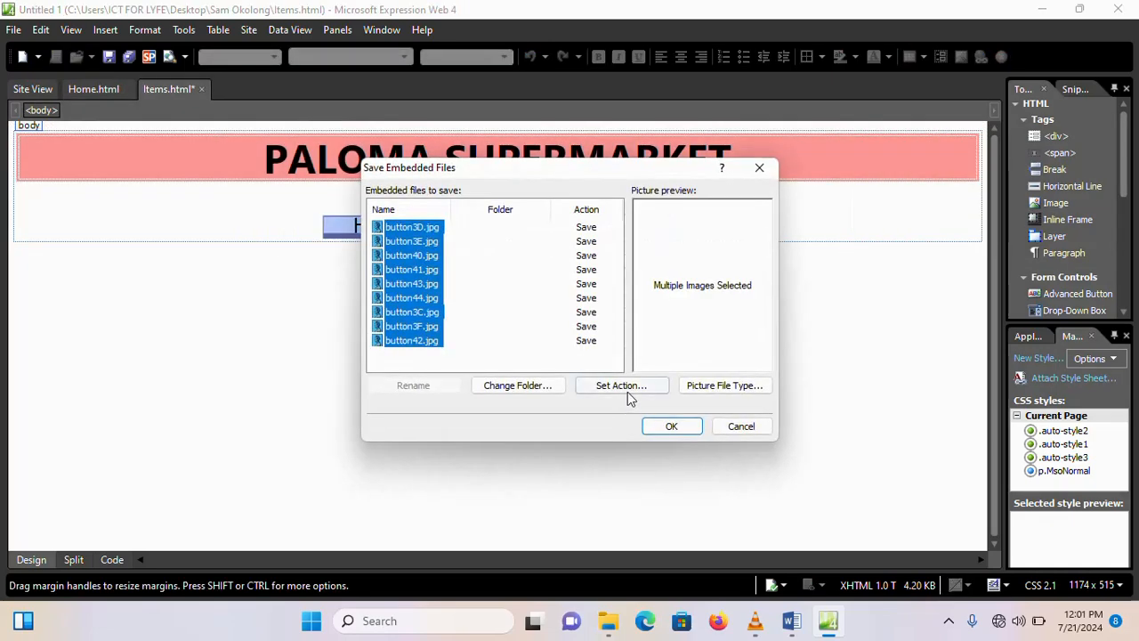
left_click(670, 428)
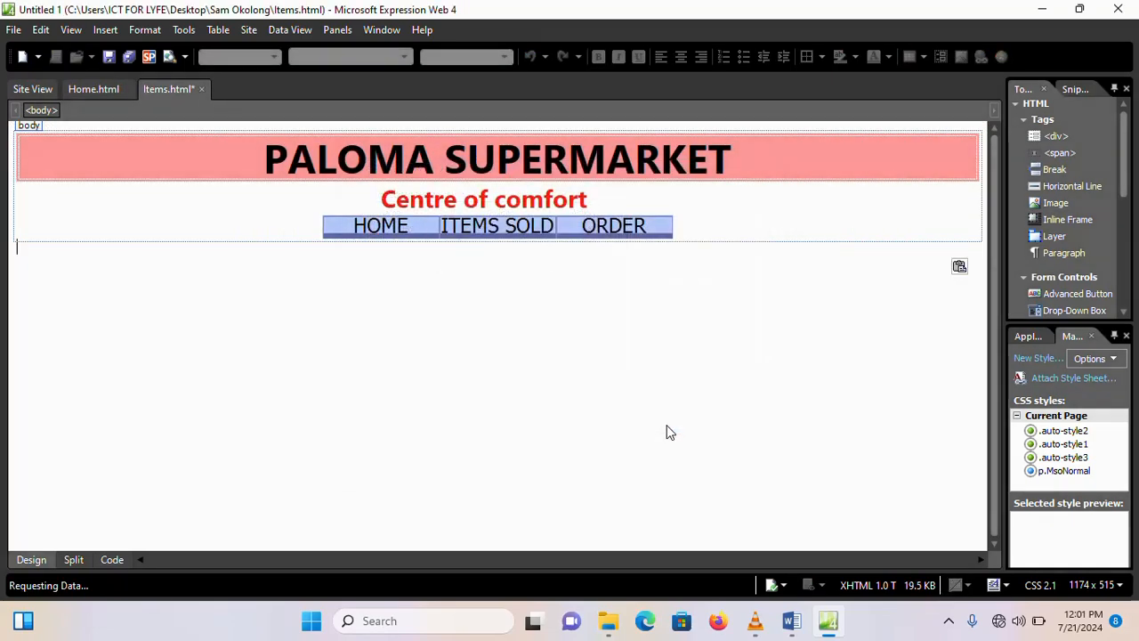
Step: Paste the copied title, slogan and navigation buttons into Order.html and save it with its embedded button images
left_click(31, 90)
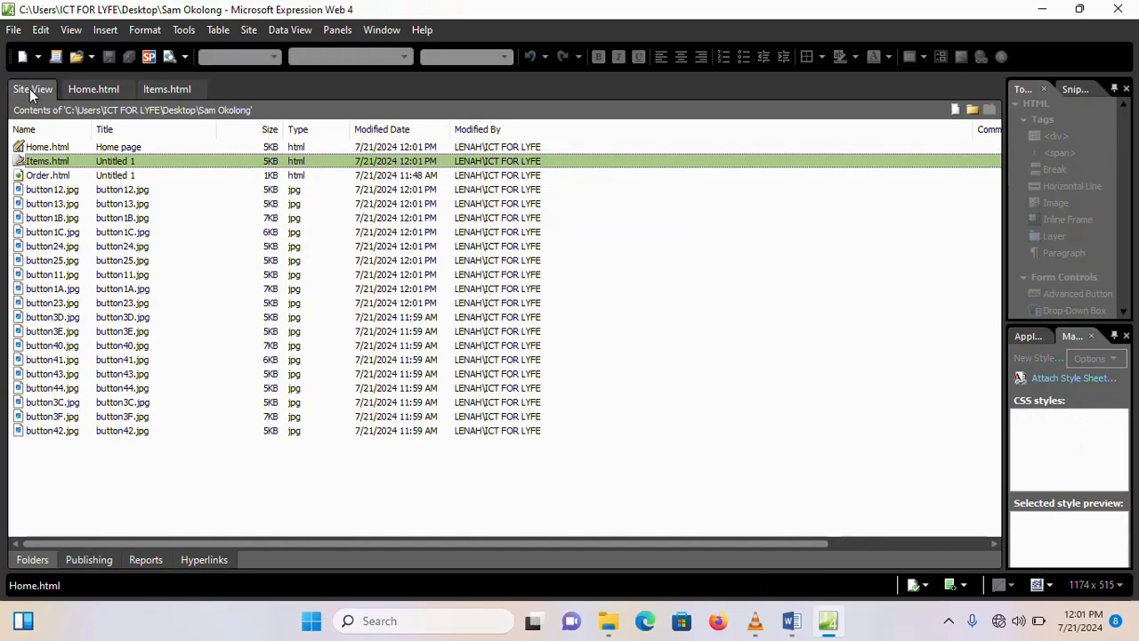
double_click(37, 175)
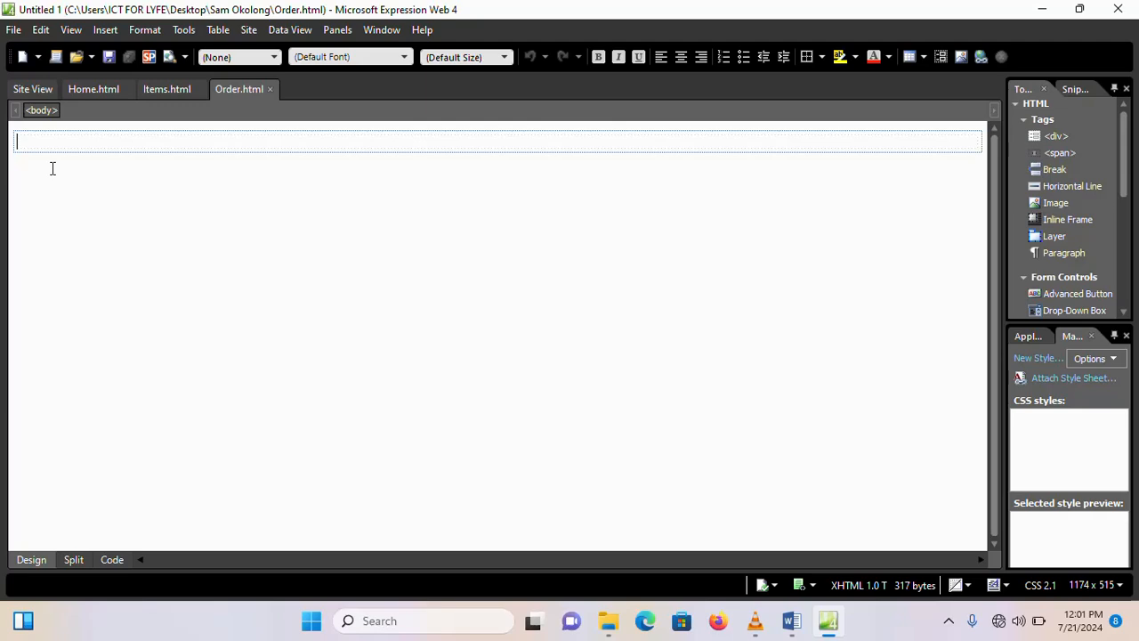
type("PALOMA SUPERMARKET Centre of comfort HOME\tITEMS SOLD\tORDER")
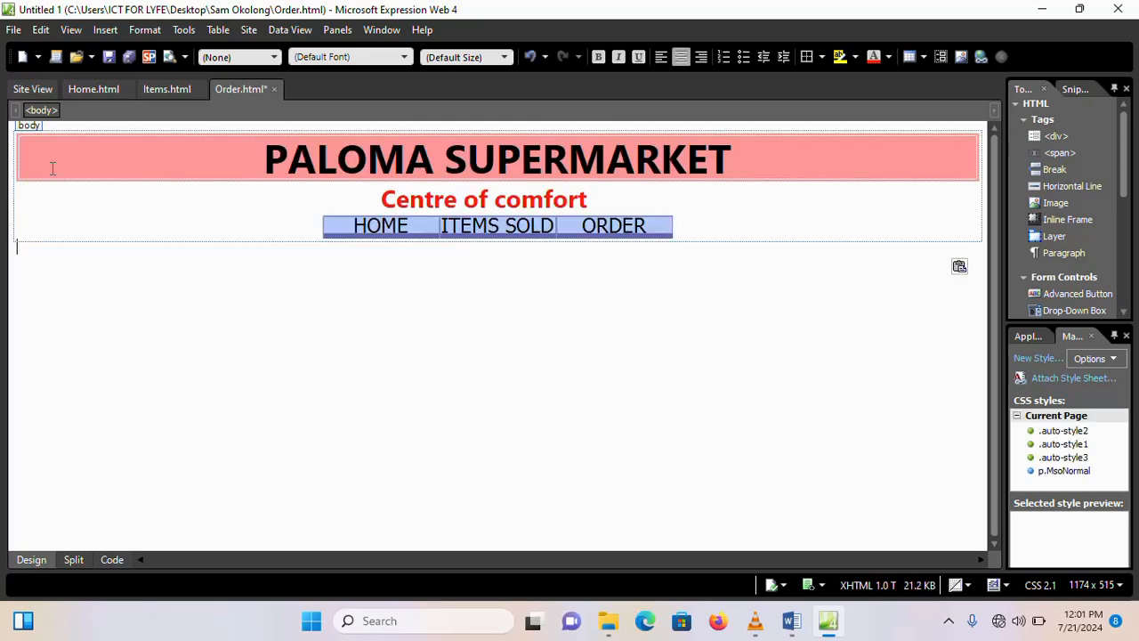
left_click(128, 58)
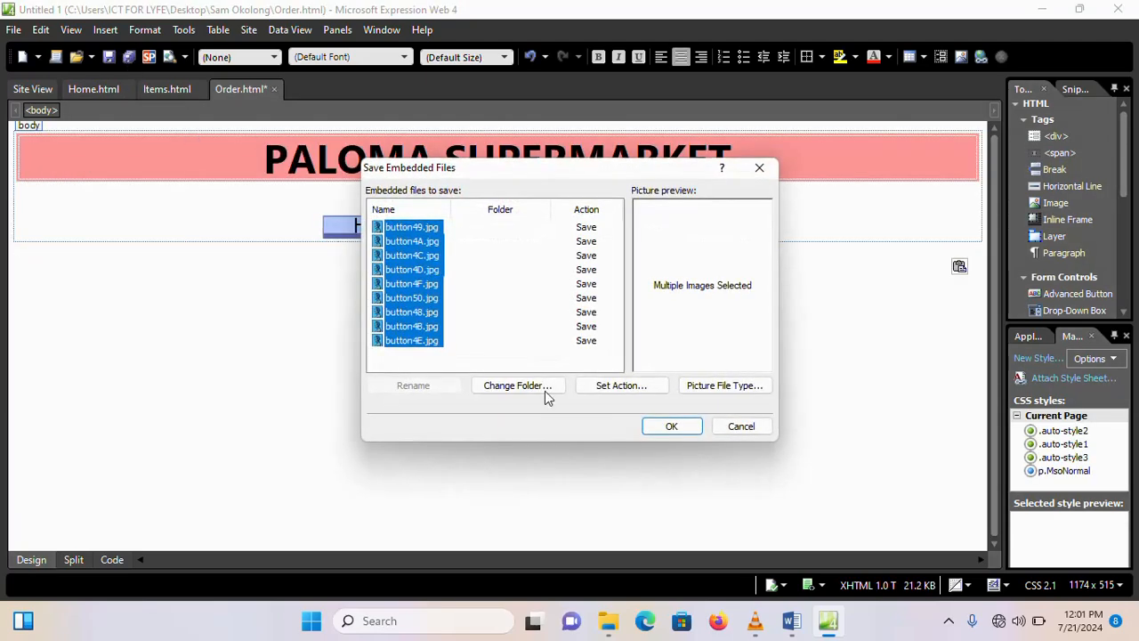
left_click(672, 426)
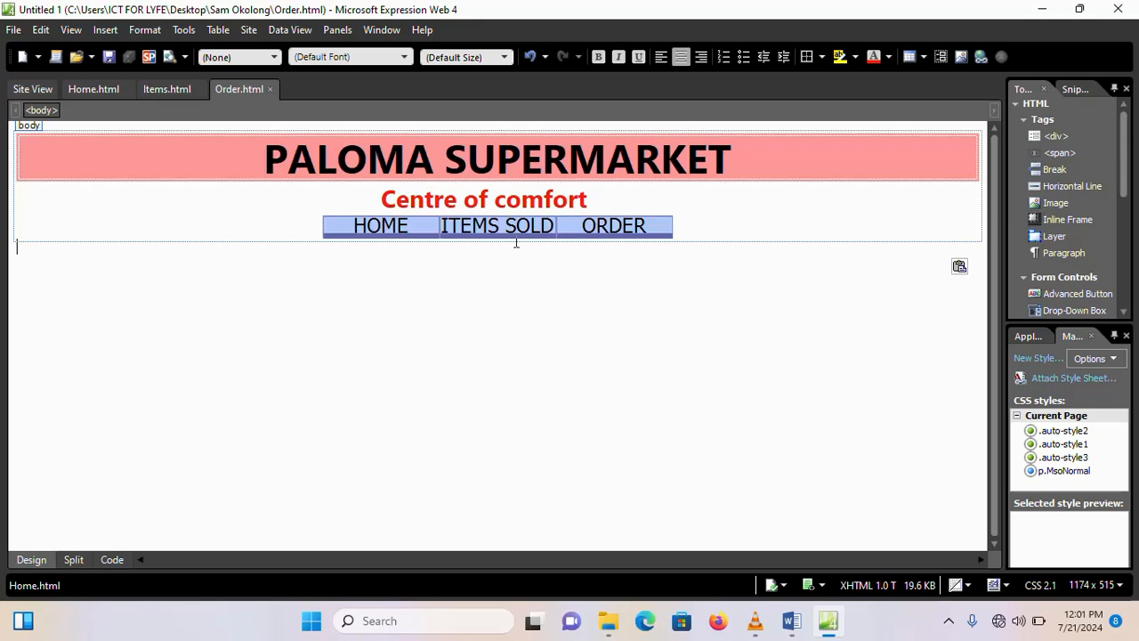
Step: Open Home.html in Firefox from the website's folder on the desktop
left_click(1043, 11)
left_click(1078, 14)
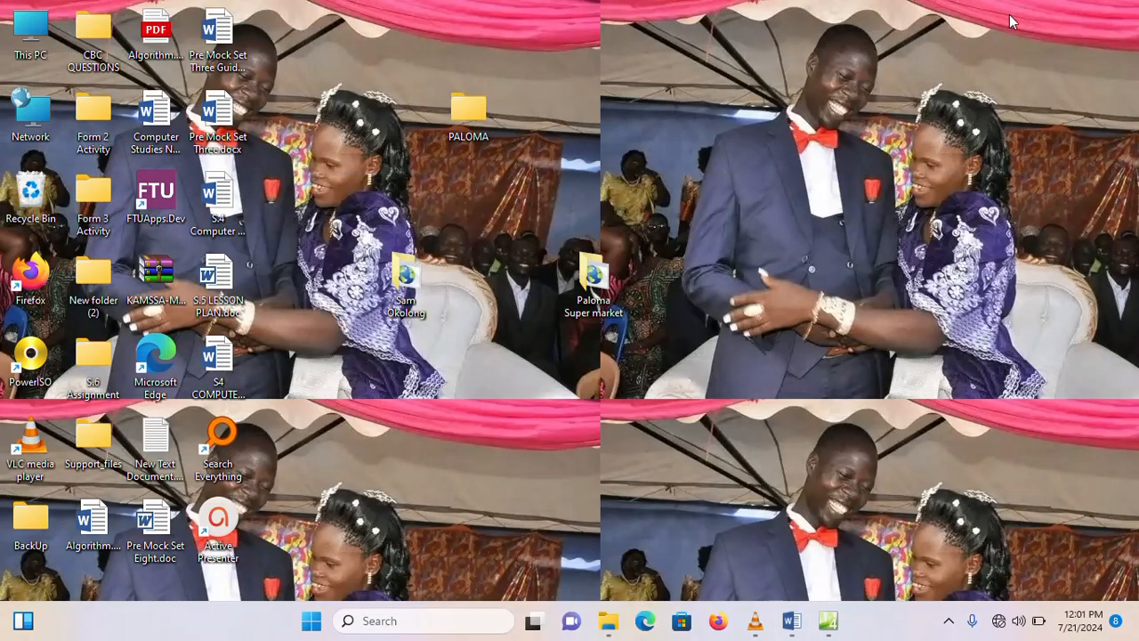
double_click(401, 276)
scroll(373, 280, "down", 5)
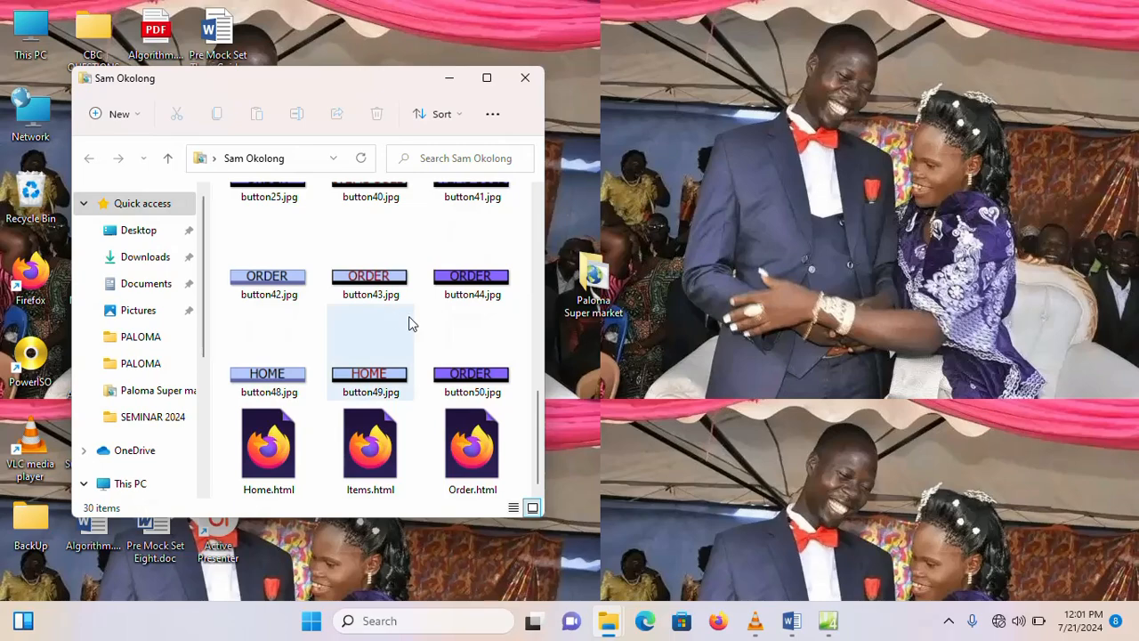
left_click(263, 438)
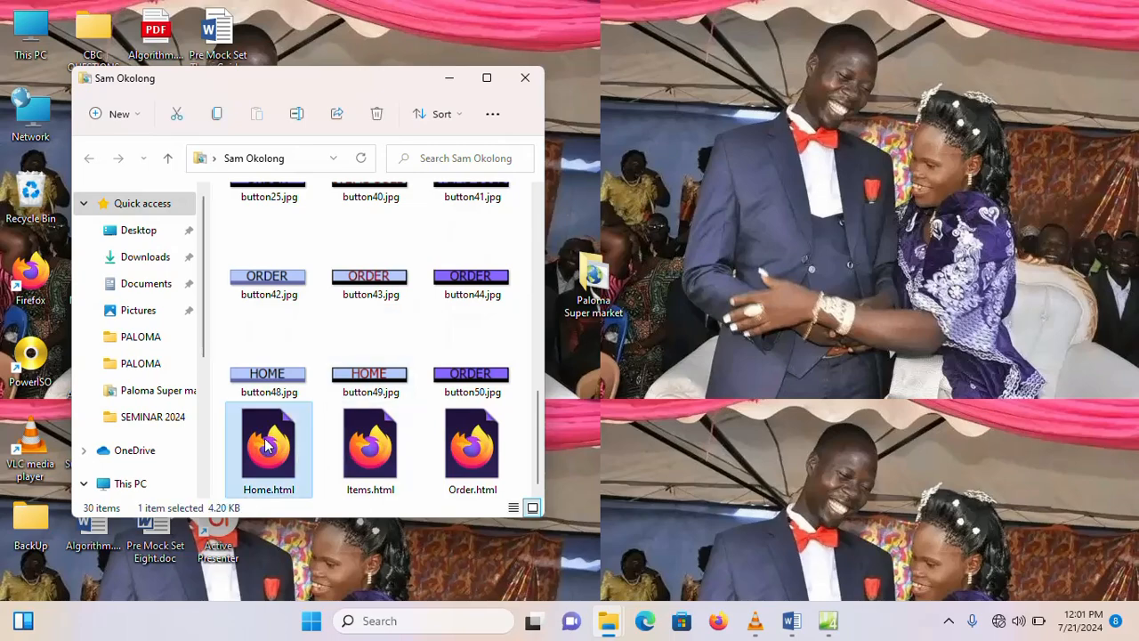
double_click(265, 437)
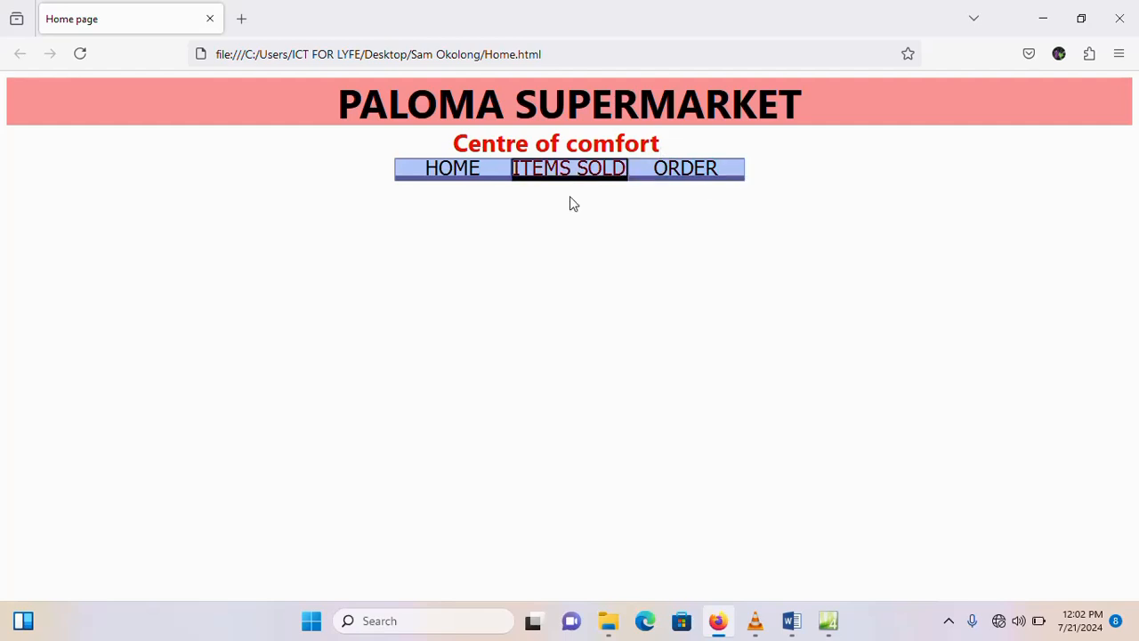
Step: Test the HOME, ITEMS SOLD and ORDER buttons by moving repeatedly between the three pages in the browser
left_click(464, 178)
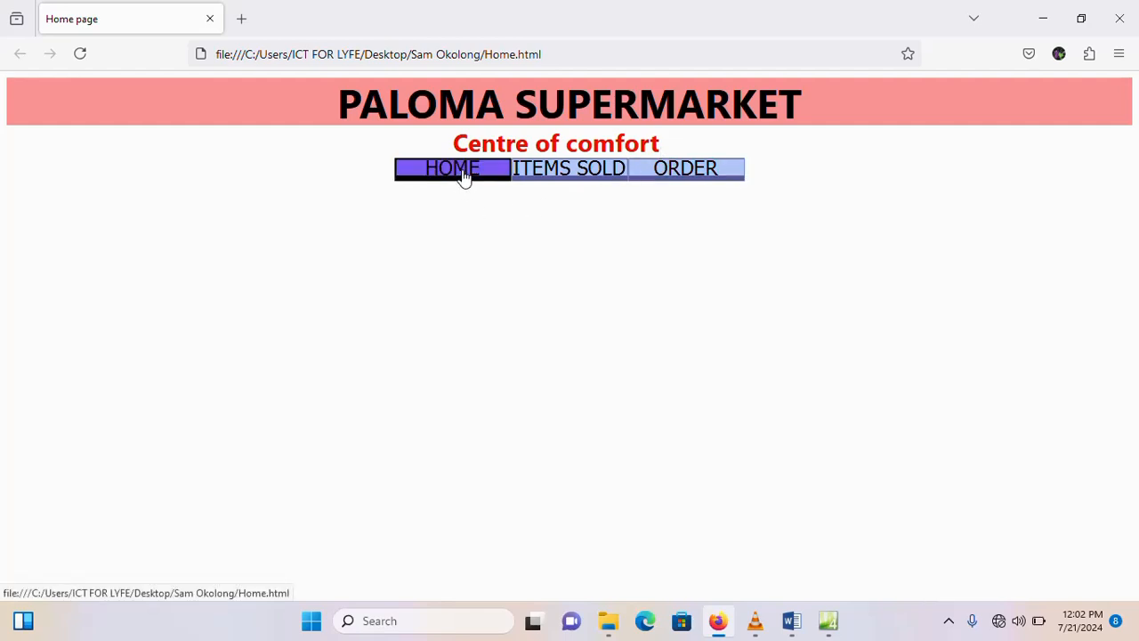
left_click(569, 180)
left_click(684, 178)
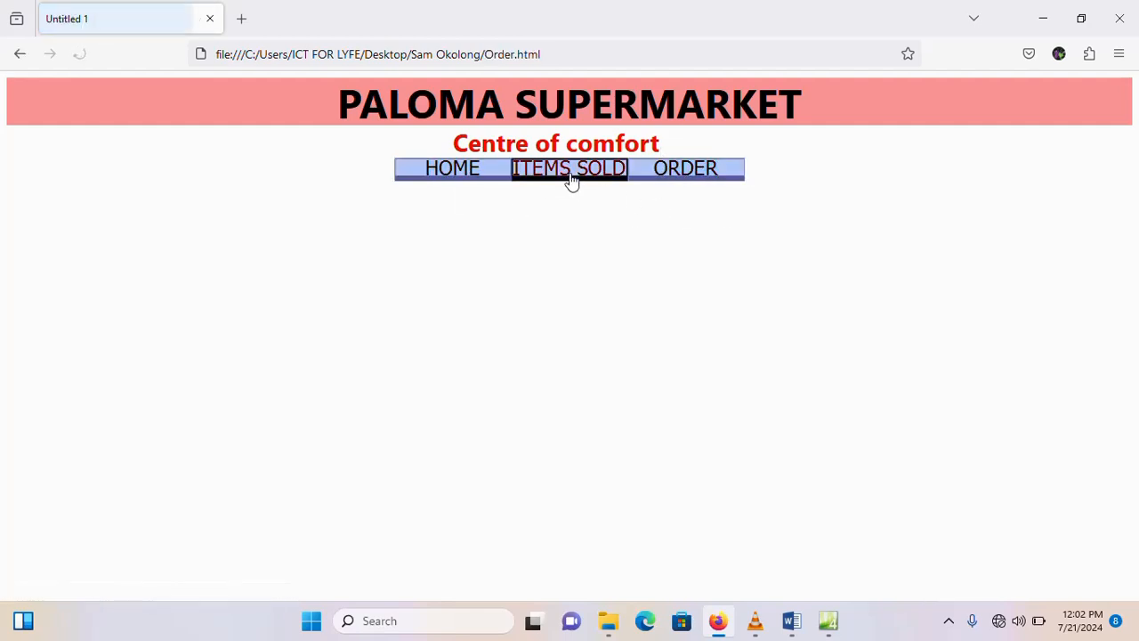
left_click(571, 178)
left_click(461, 176)
left_click(590, 176)
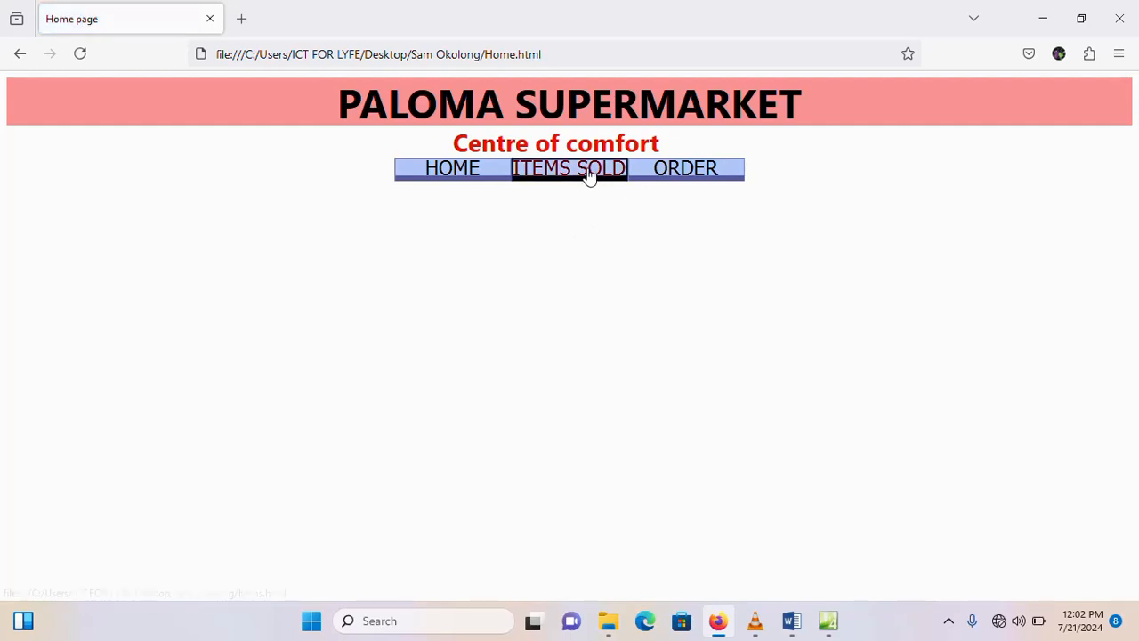
left_click(682, 182)
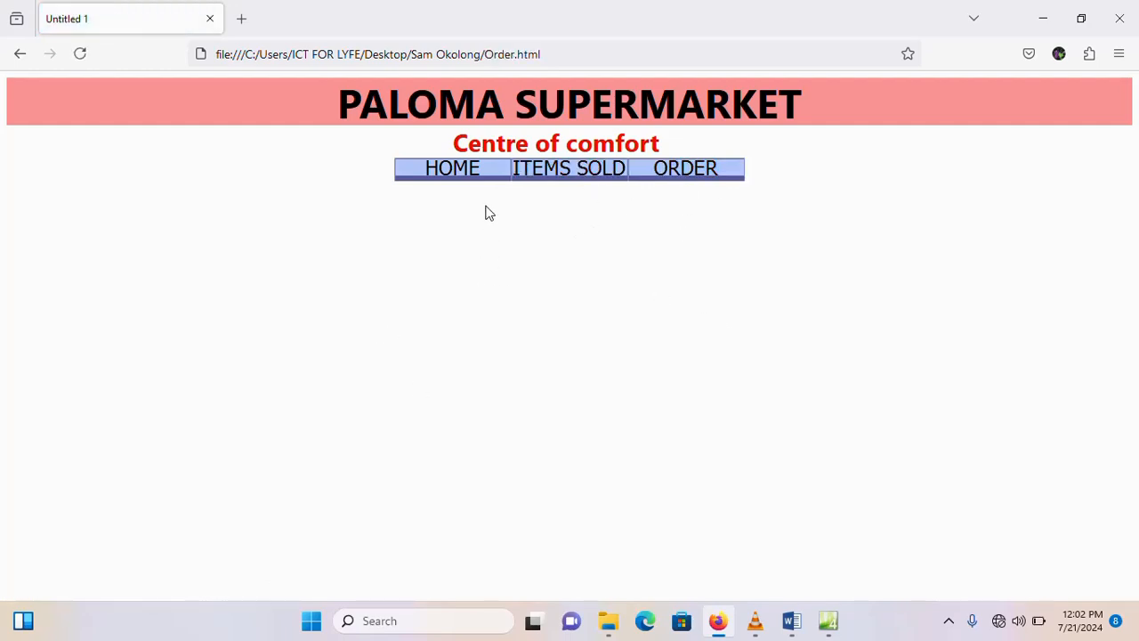
left_click(447, 171)
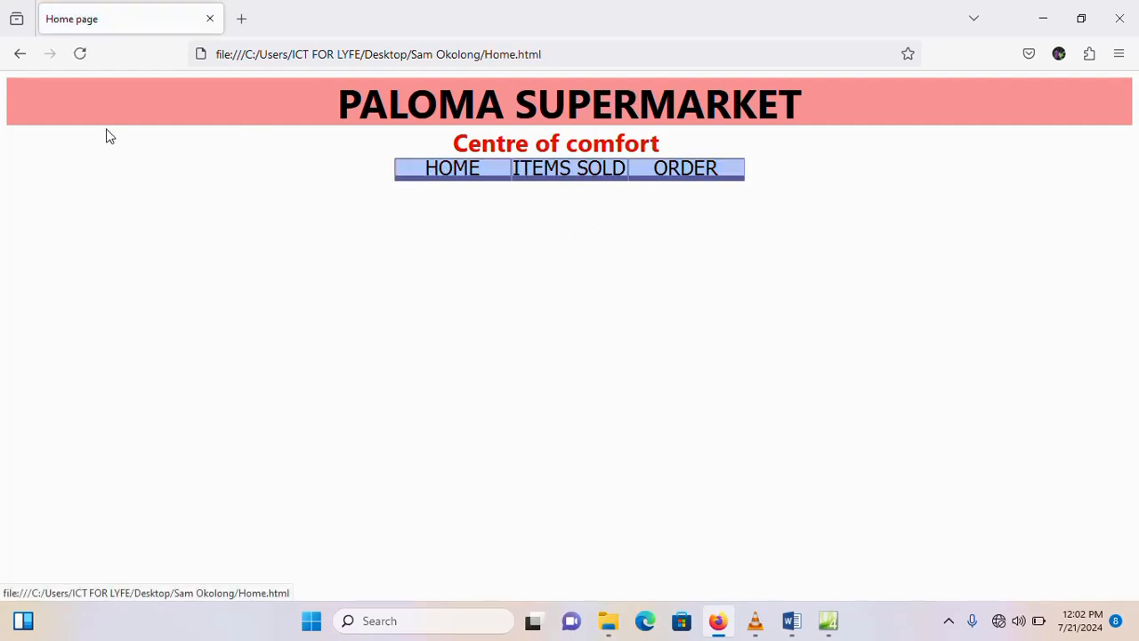
left_click(560, 173)
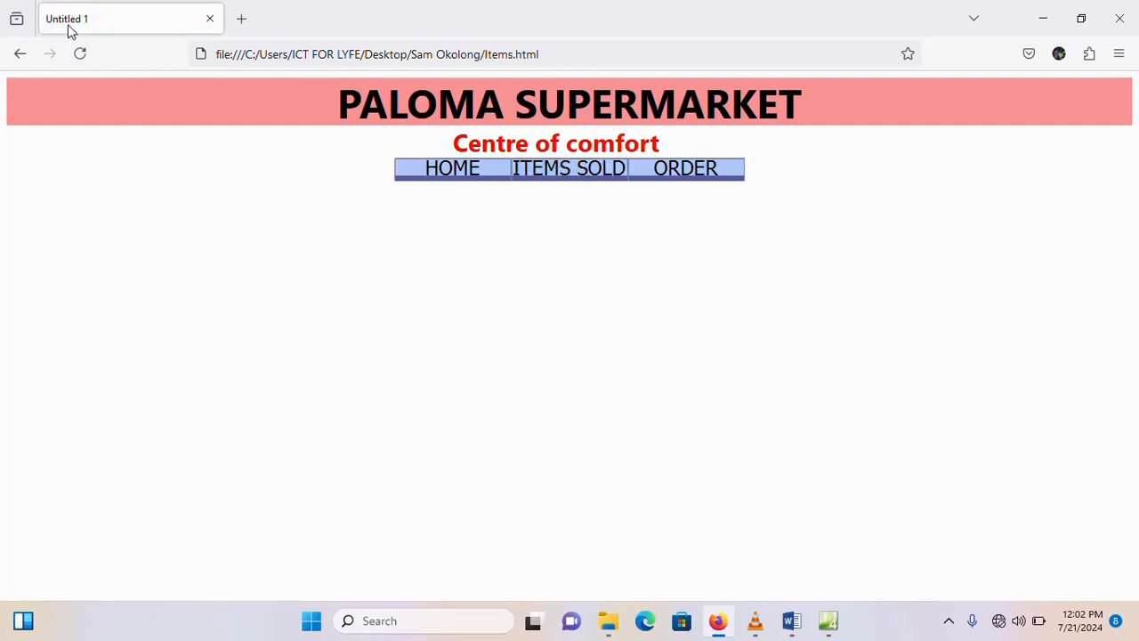
left_click(683, 169)
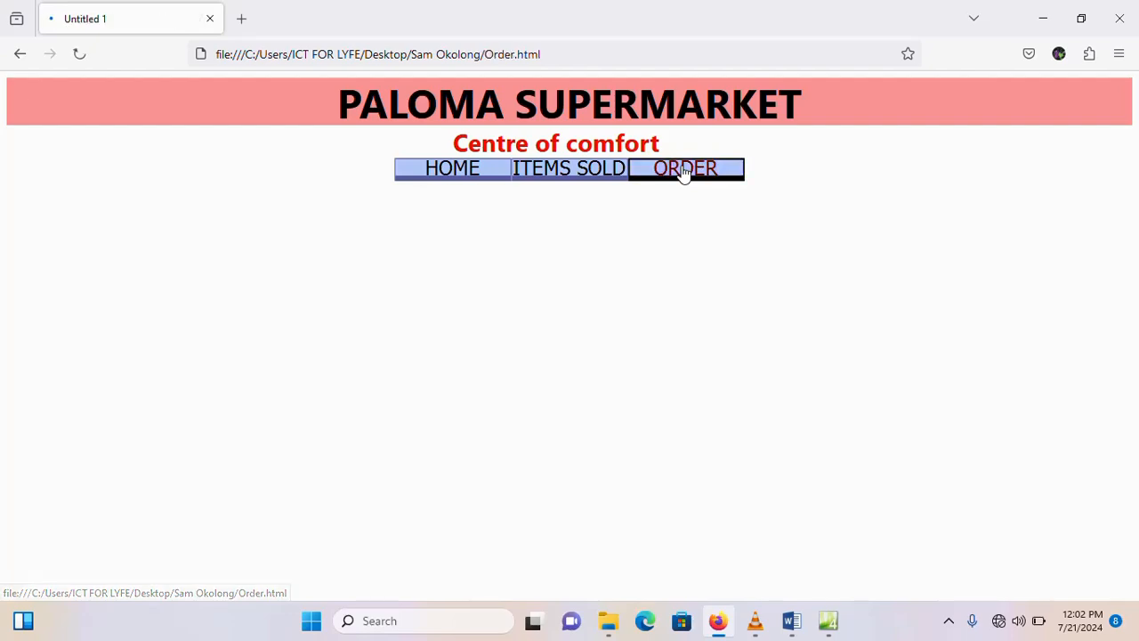
left_click(456, 171)
Step: Switch back to Expression Web and insert pic2.jpg from the PALOMA folder below the Home page's navigation buttons, without alternate text
left_click(1044, 34)
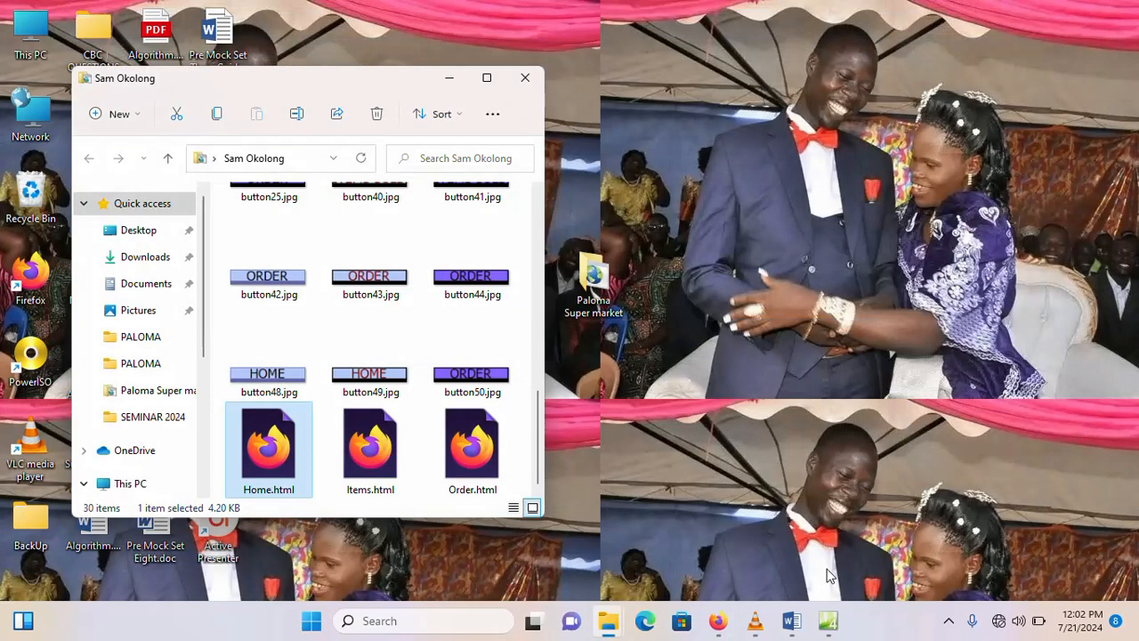
left_click(828, 620)
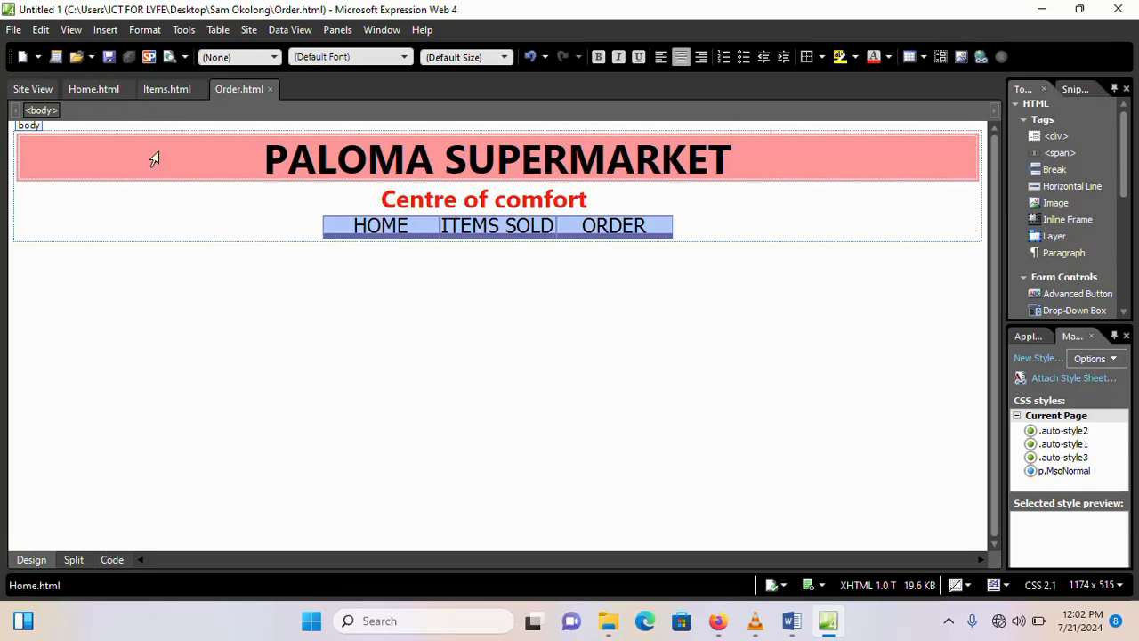
left_click(87, 92)
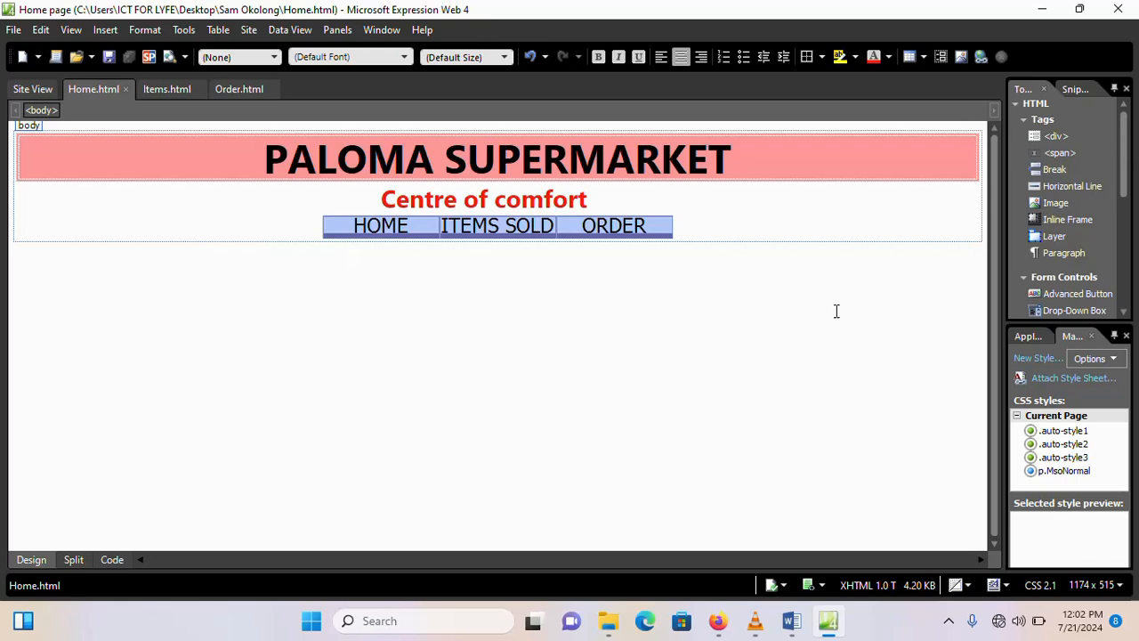
left_click(961, 56)
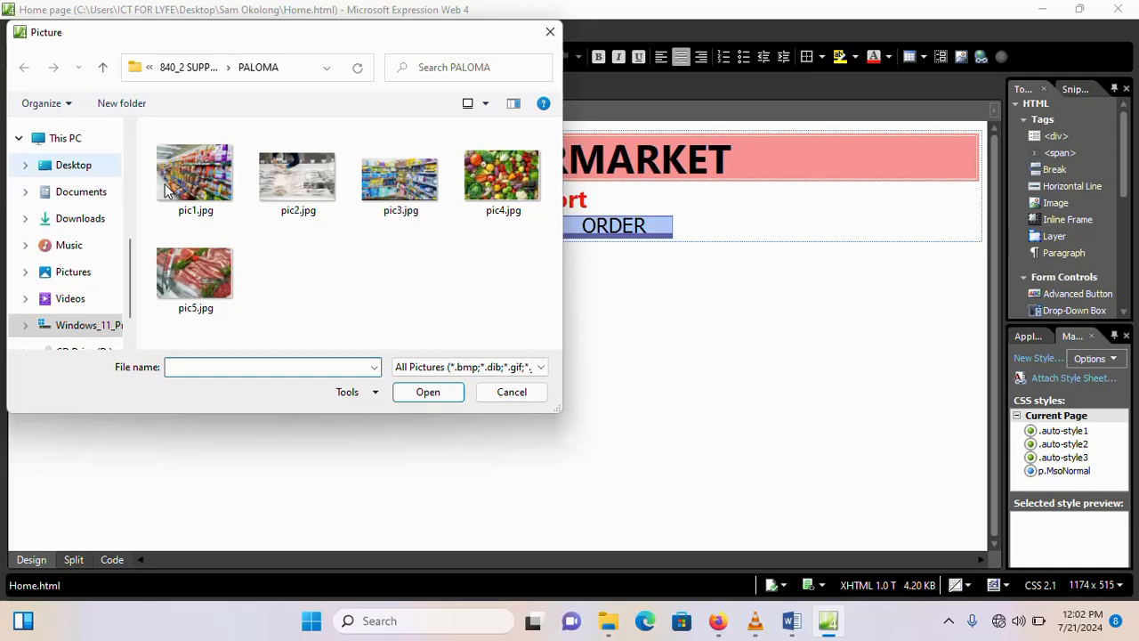
left_click(550, 32)
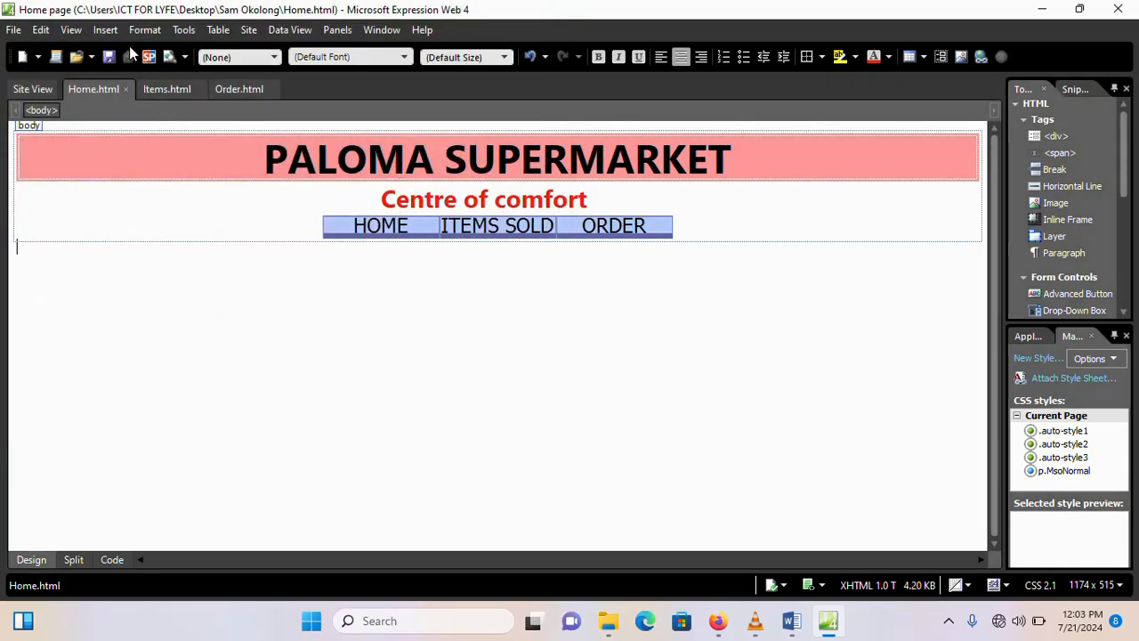
left_click(105, 30)
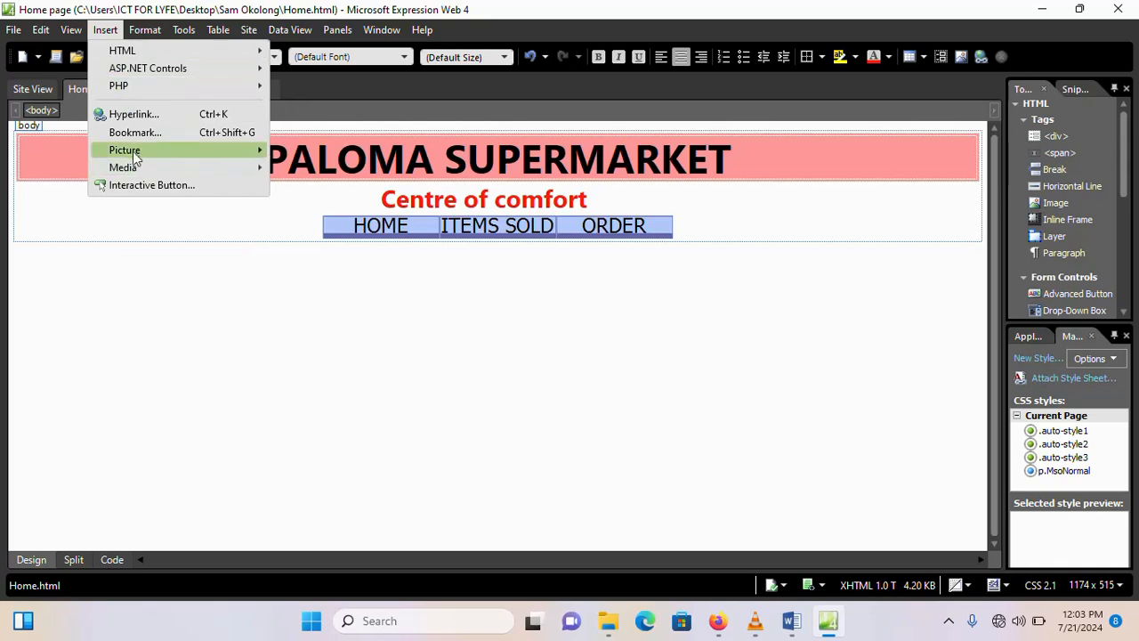
mouse_move(133, 153)
left_click(307, 150)
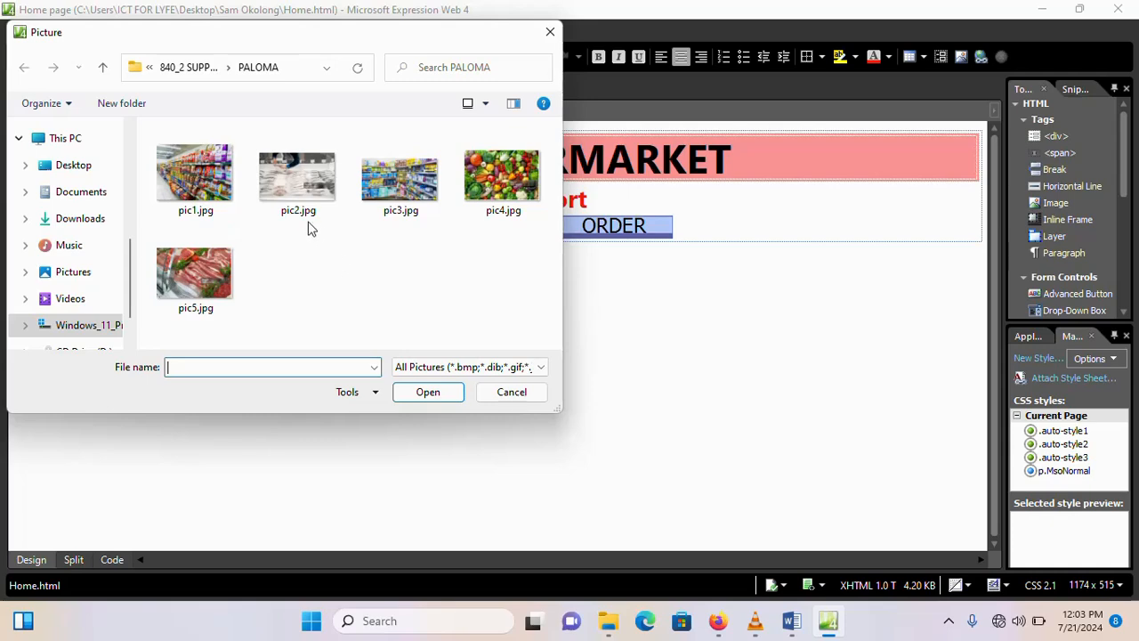
left_click(295, 183)
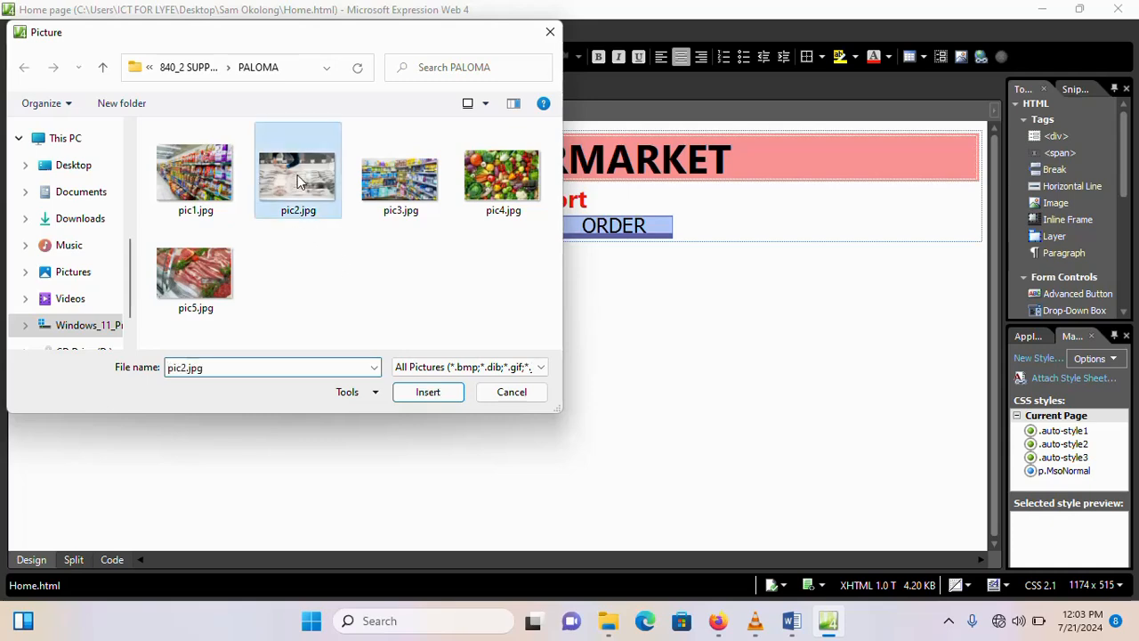
left_click(429, 393)
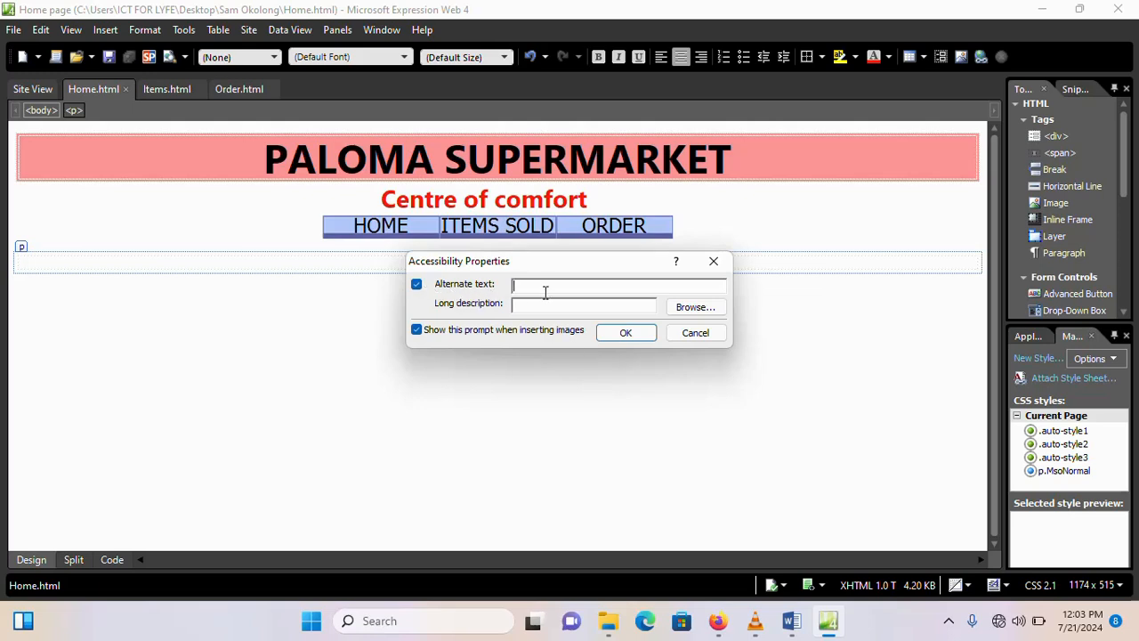
left_click(625, 334)
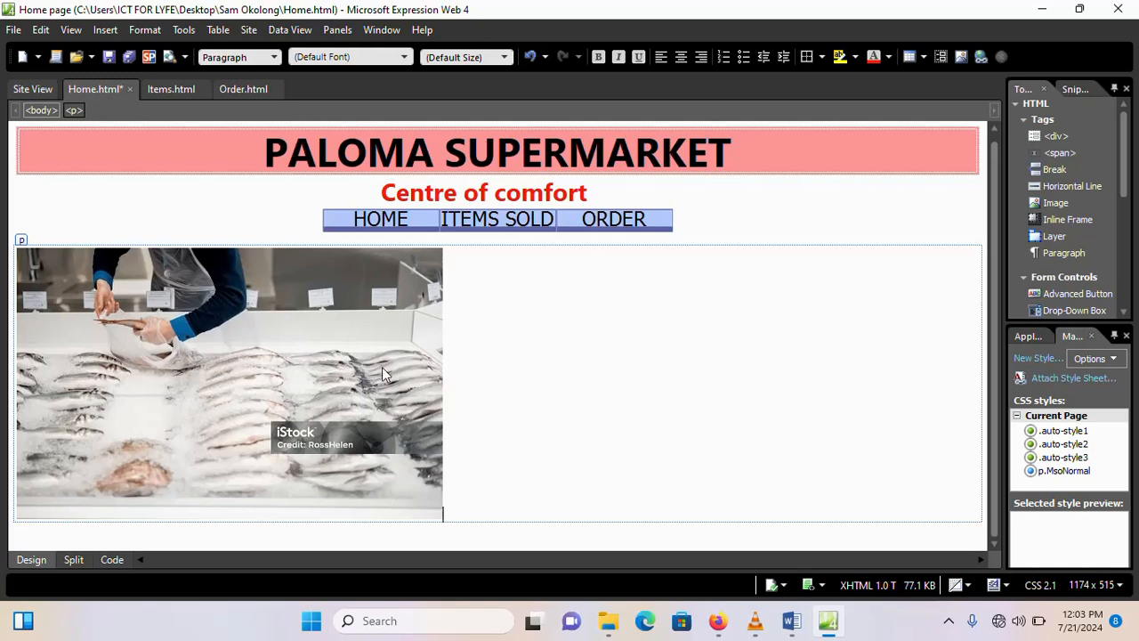
Step: Enlarge the fish picture to about 1236 × 514 px and save the Home page with the embedded pic2.jpg
left_click(266, 324)
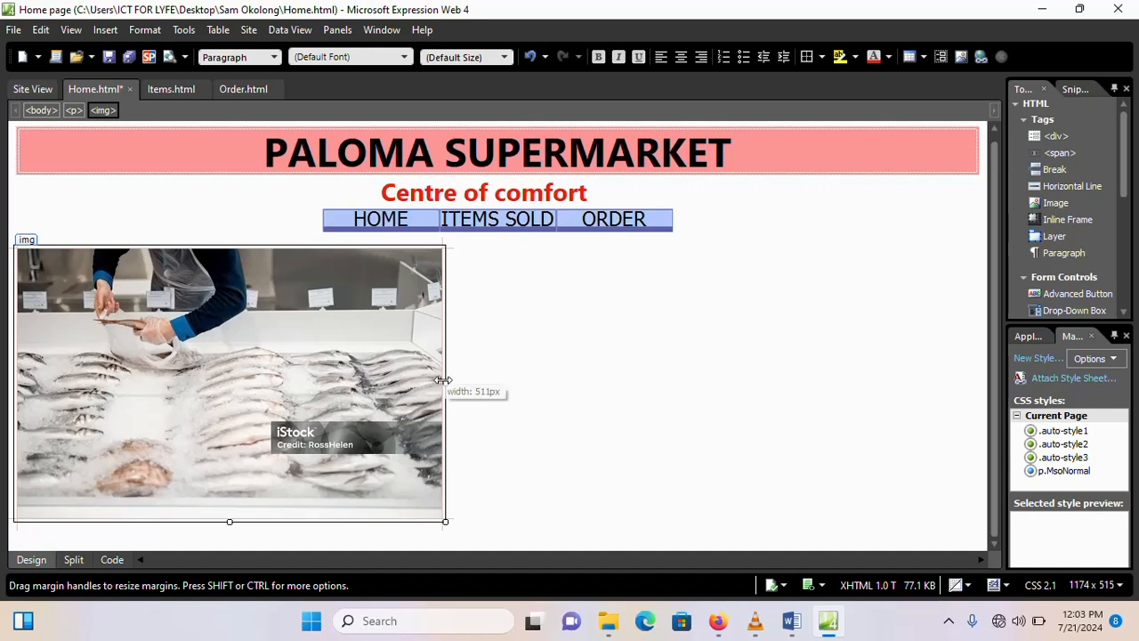
left_click_drag(443, 520, 969, 546)
scroll(297, 431, "up", 2)
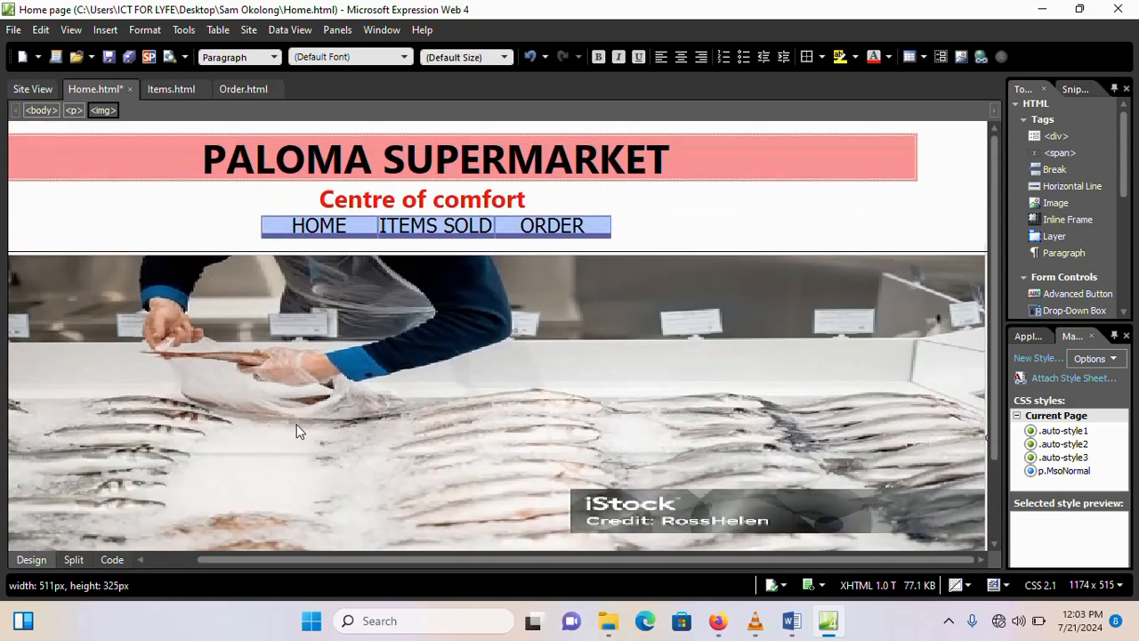
scroll(298, 427, "down", 2)
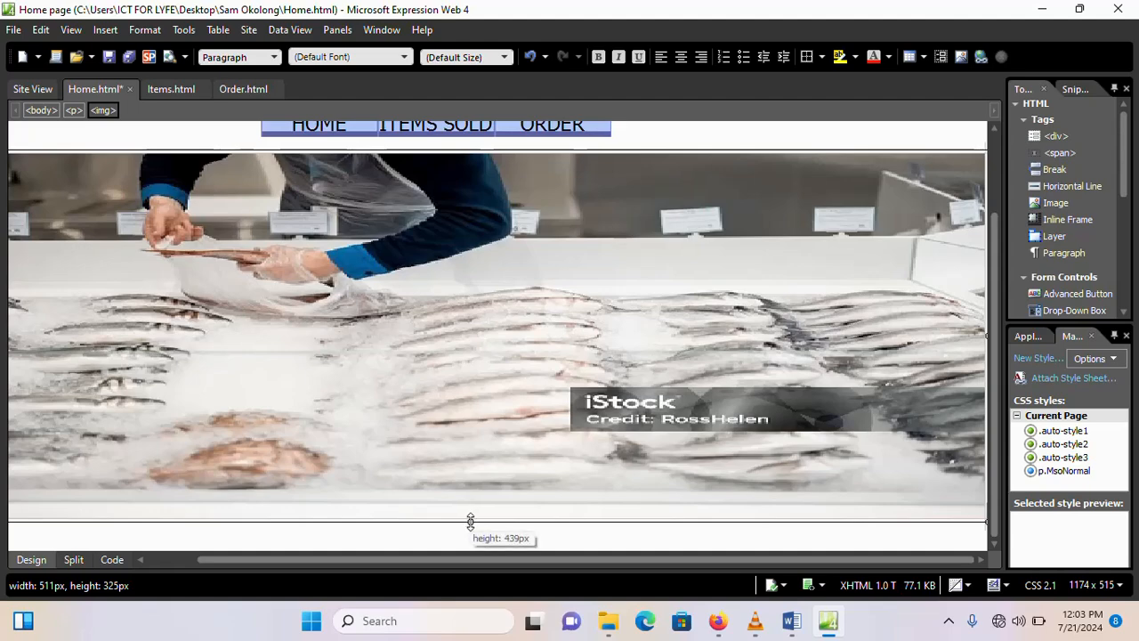
left_click_drag(473, 539, 468, 453)
scroll(463, 418, "up", 3)
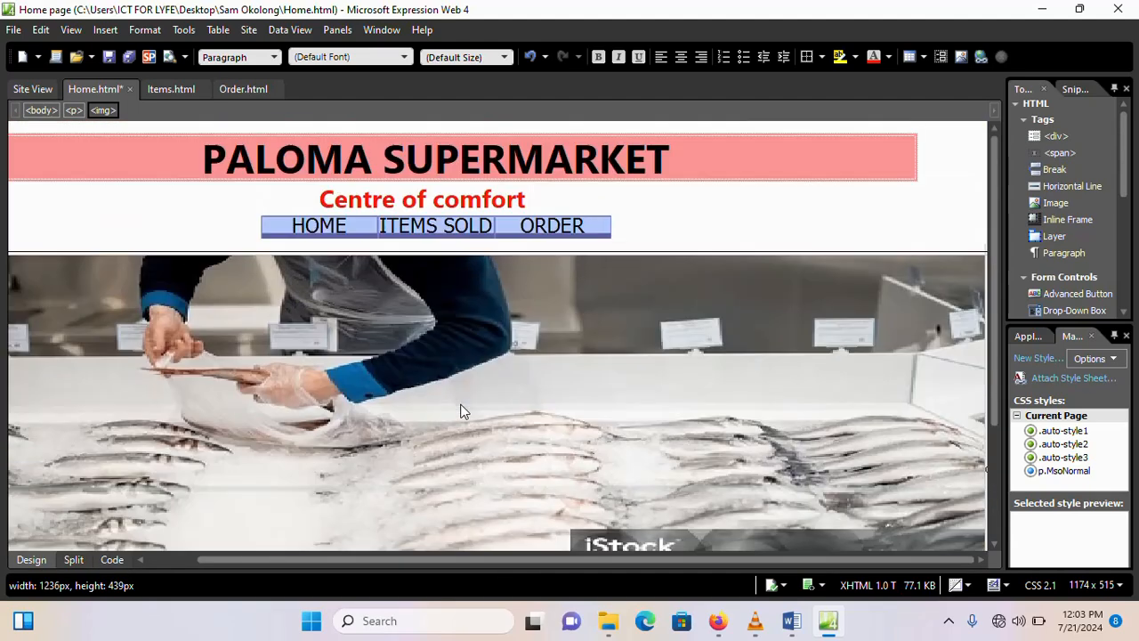
left_click(129, 56)
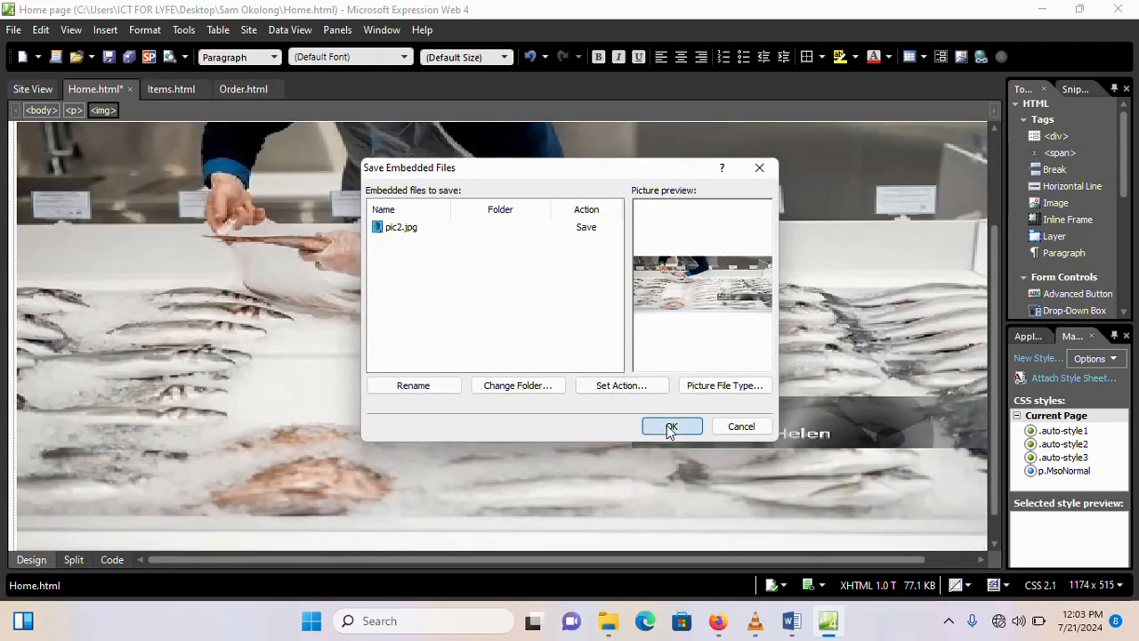
left_click(667, 426)
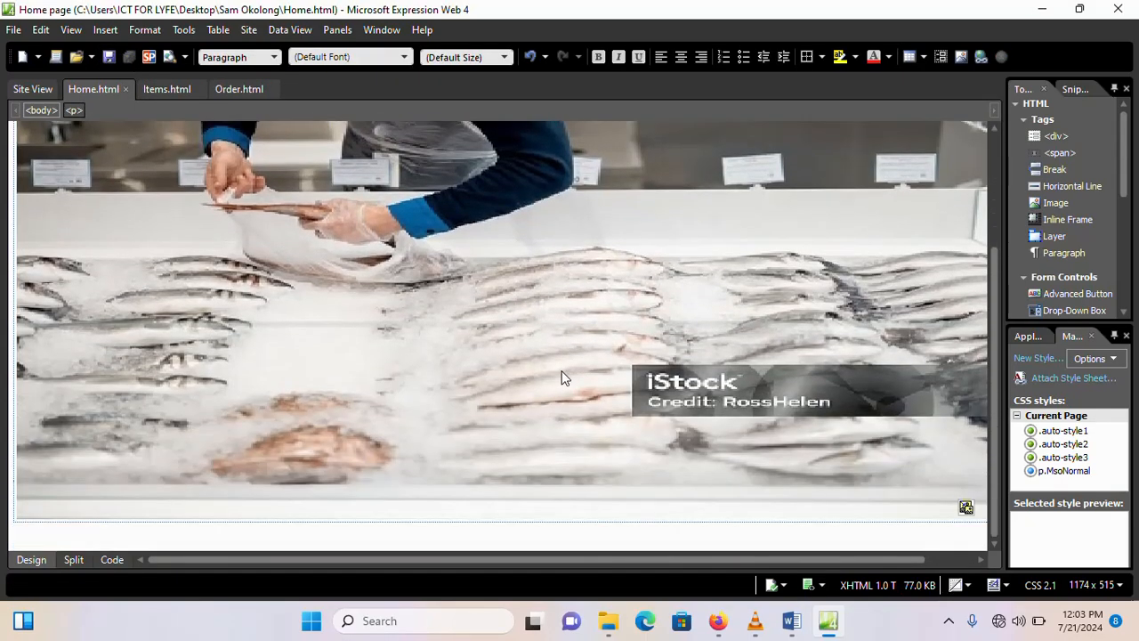
Step: Switch to Firefox, reload the Home page and check how the enlarged picture fits the page width
left_click(717, 620)
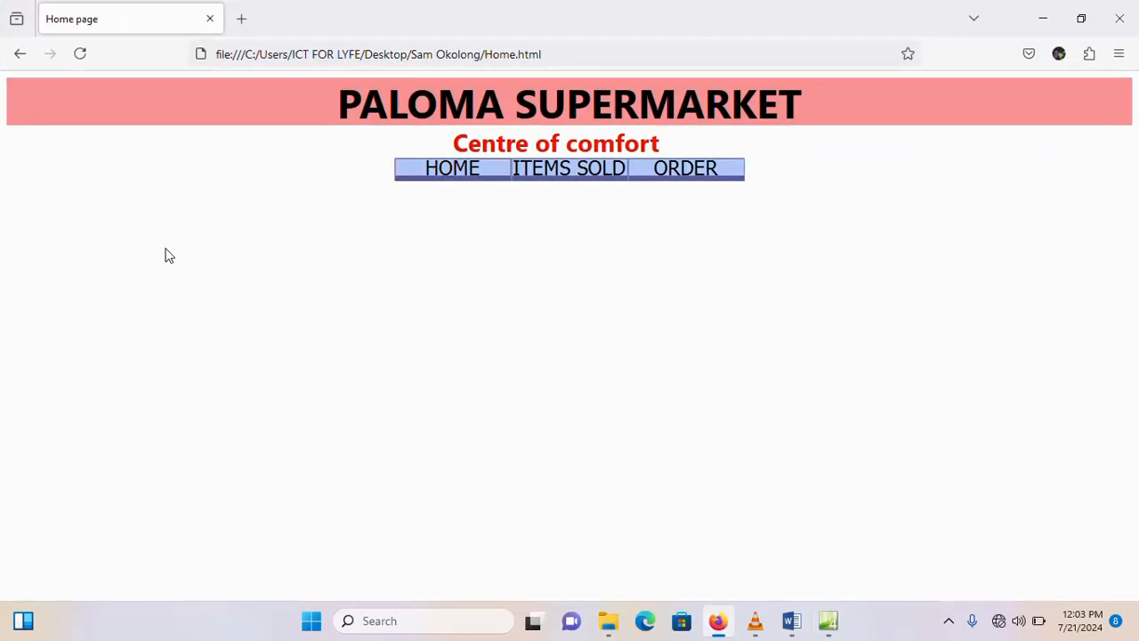
left_click(80, 53)
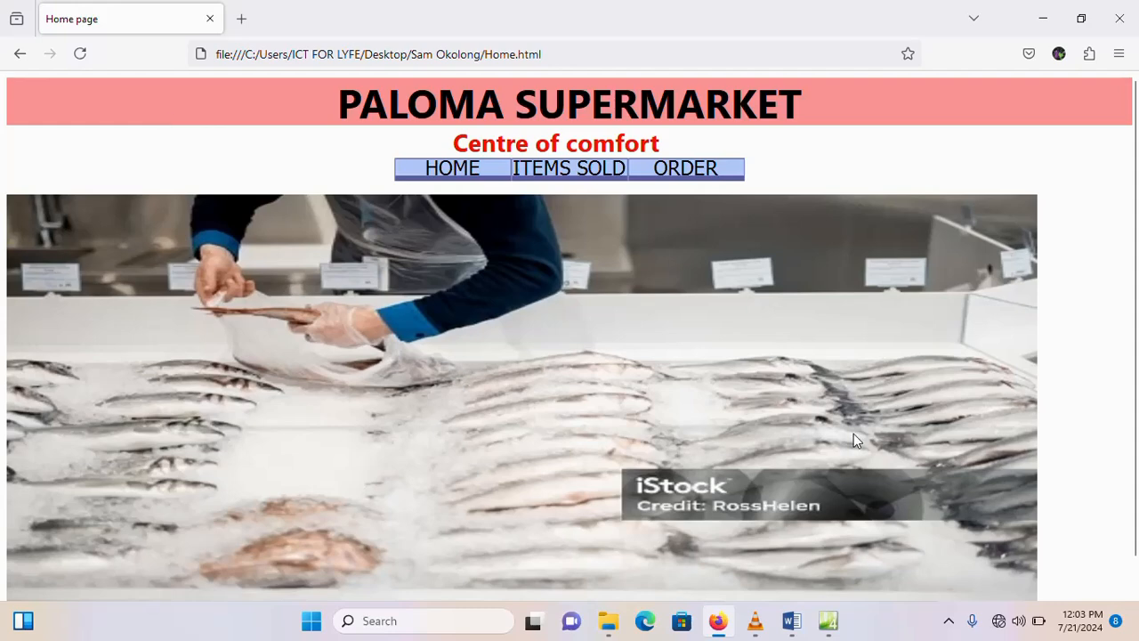
scroll(853, 431, "down", 1)
scroll(853, 432, "up", 1)
scroll(857, 370, "down", 1)
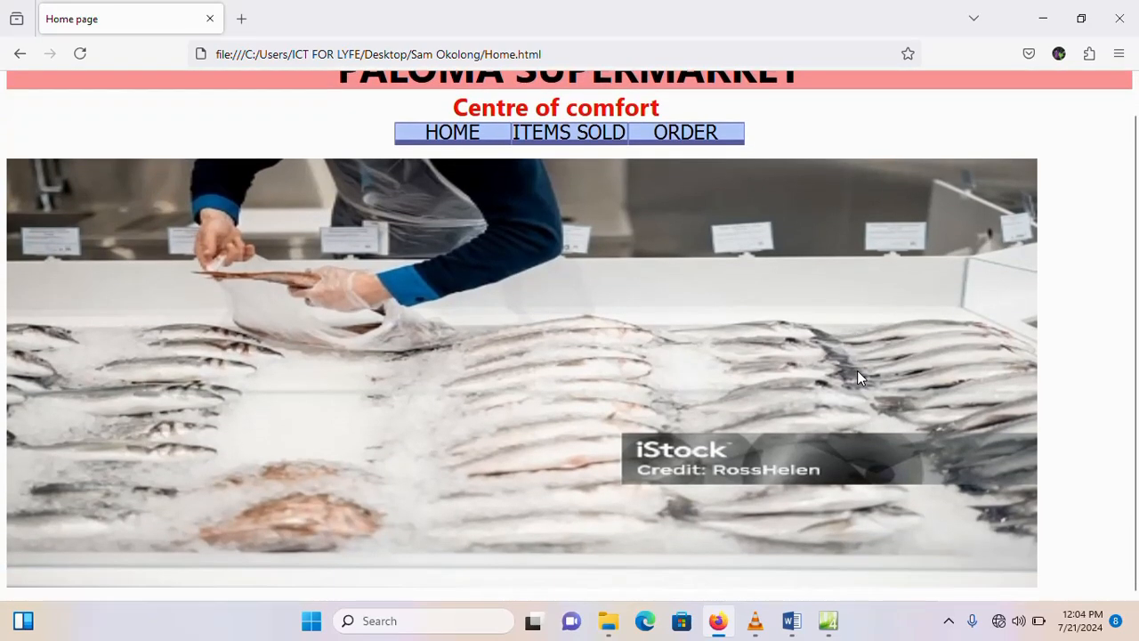
scroll(857, 370, "up", 1)
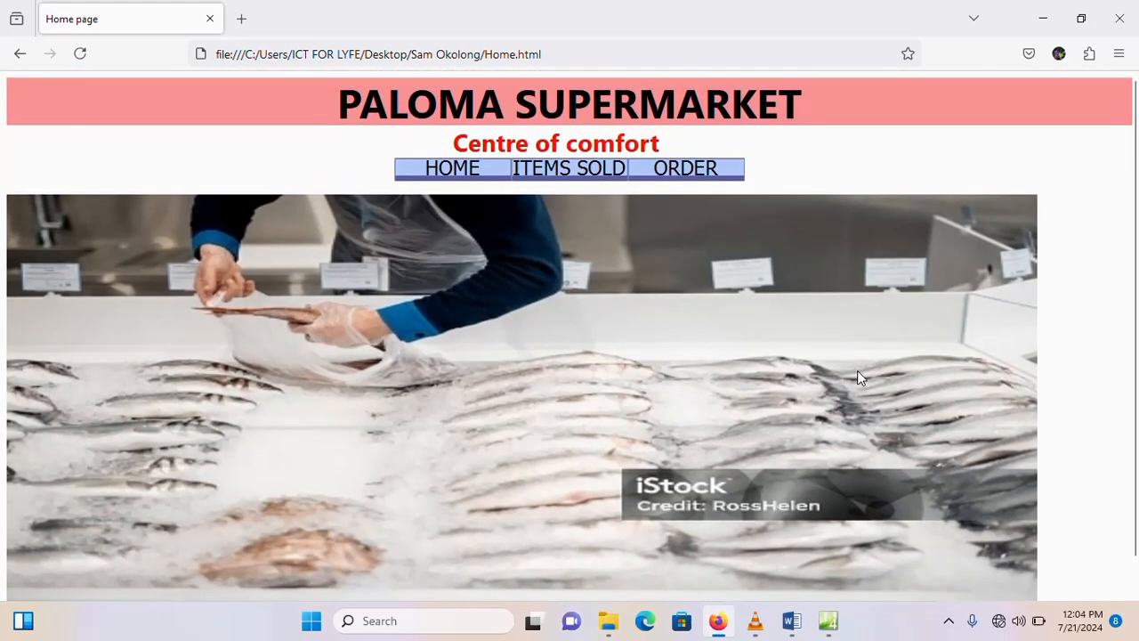
Step: Return to Expression Web and widen the Home page's fish picture further by extending its right edge
left_click(828, 621)
left_click(791, 402)
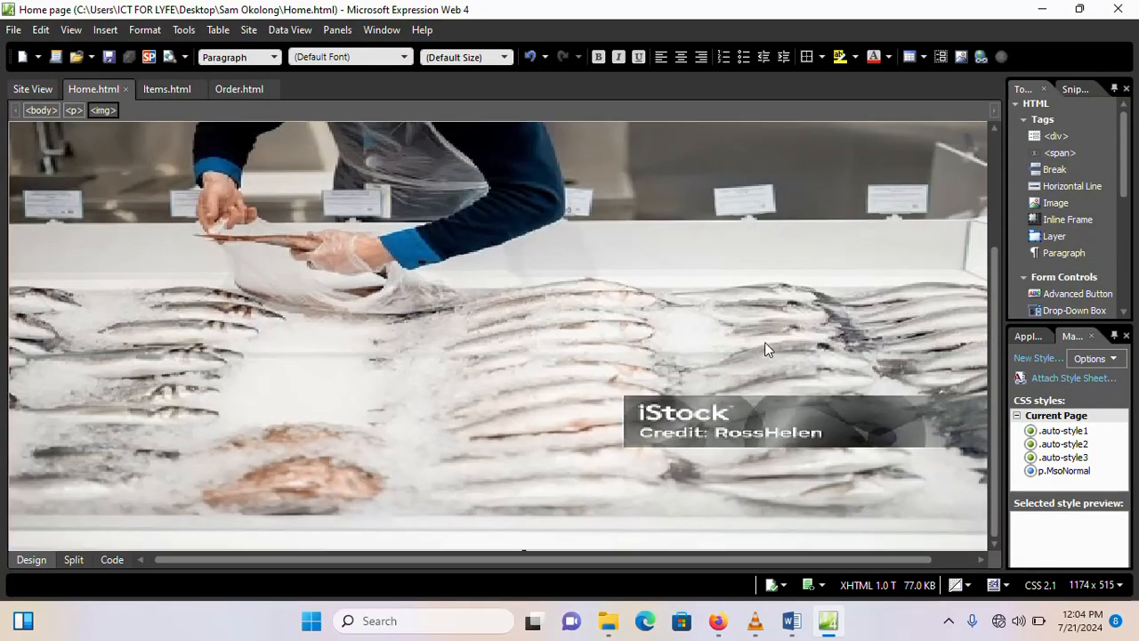
left_click_drag(885, 557, 943, 556)
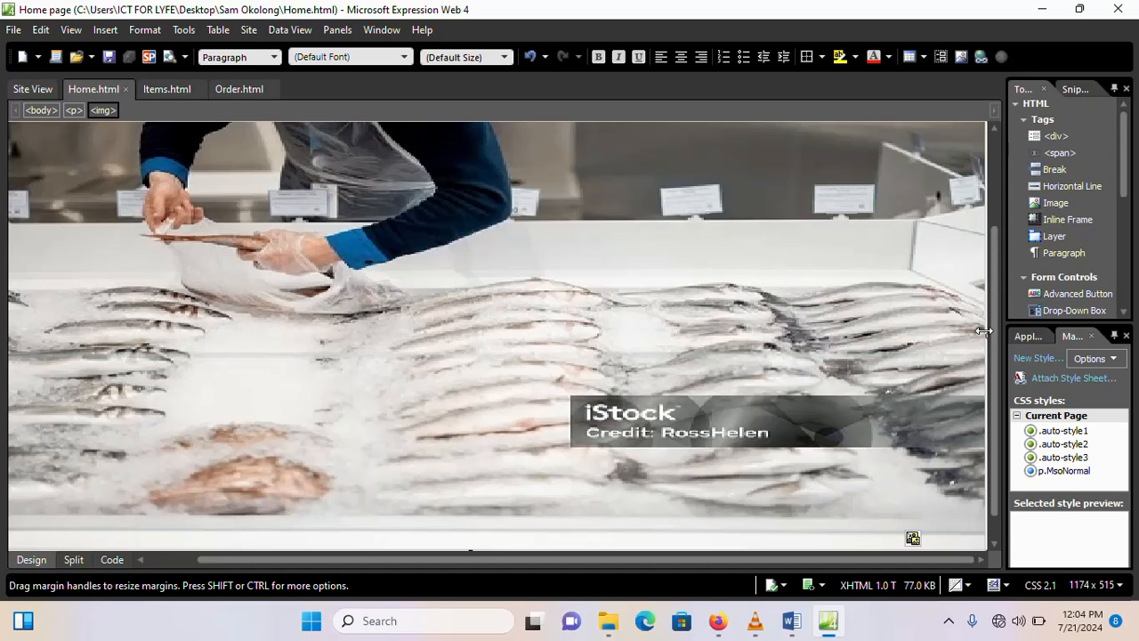
mouse_move(981, 334)
left_mouse_down()
mouse_move(1009, 330)
mouse_move(968, 331)
left_mouse_up()
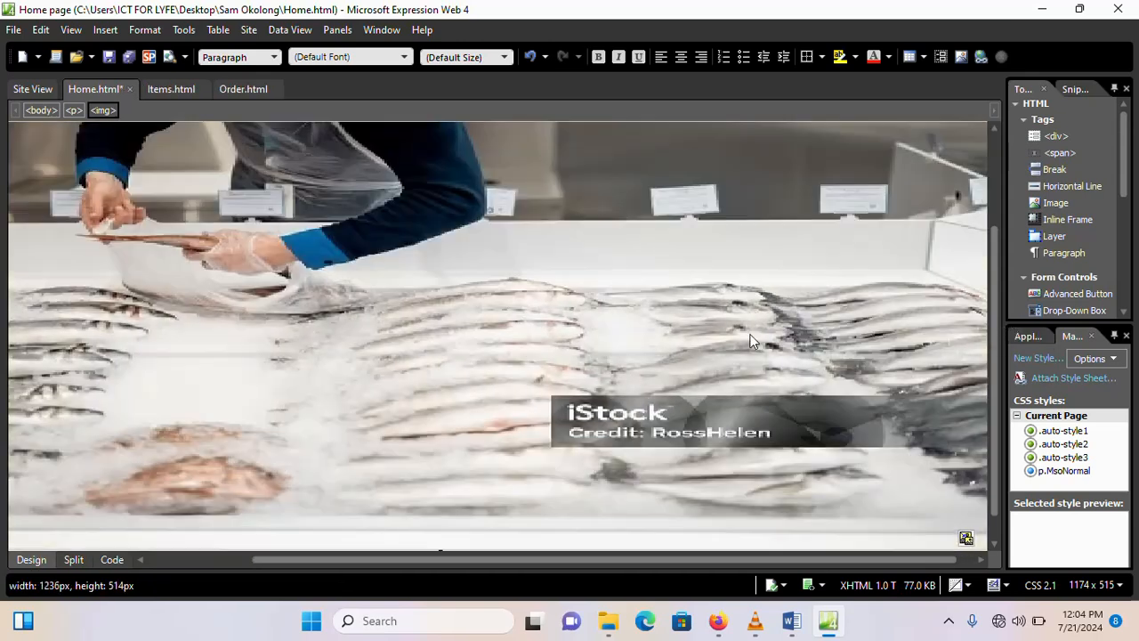
scroll(498, 351, "up", 3)
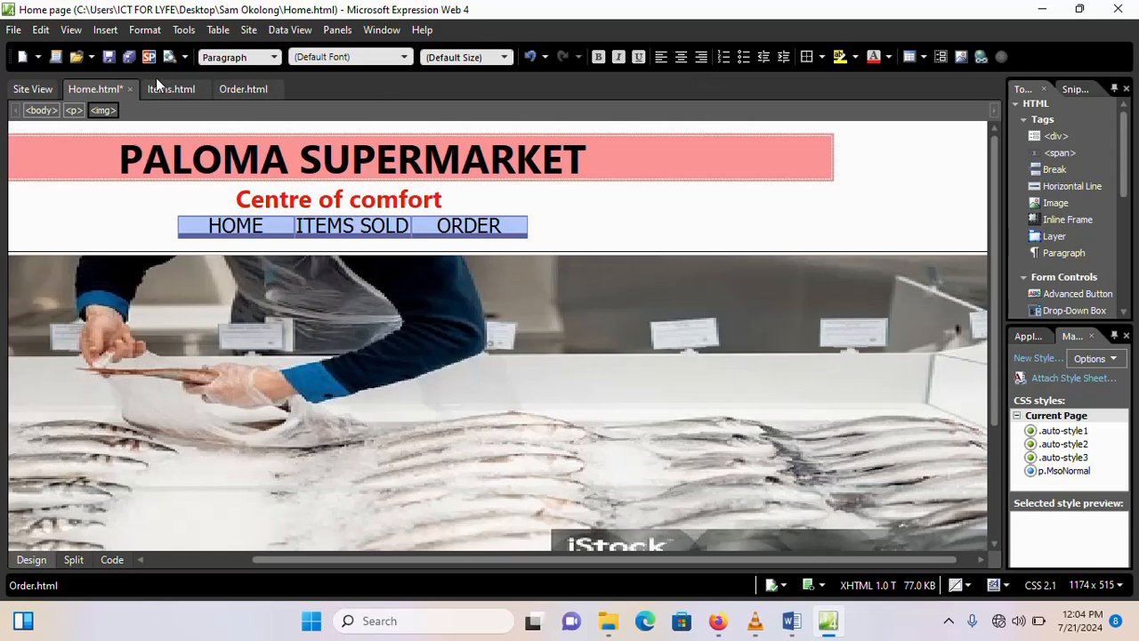
Step: Save the open pages and add the line "Welcome to Paloma Supermarket" below the Home page's fish picture
left_click(129, 56)
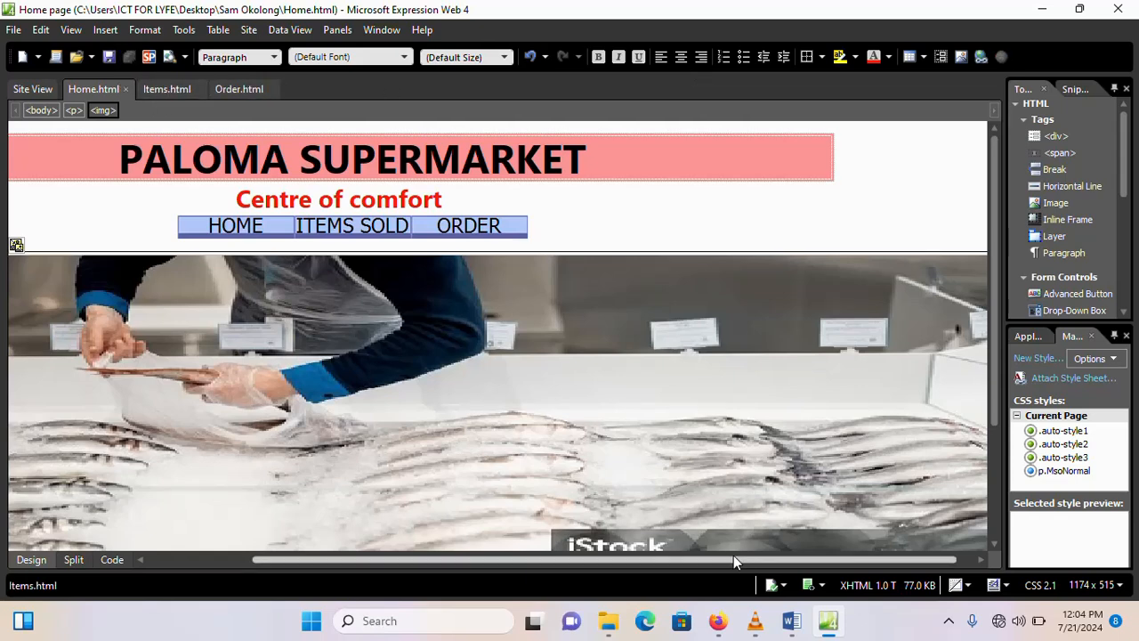
left_click_drag(734, 559, 555, 563)
scroll(355, 294, "down", 3)
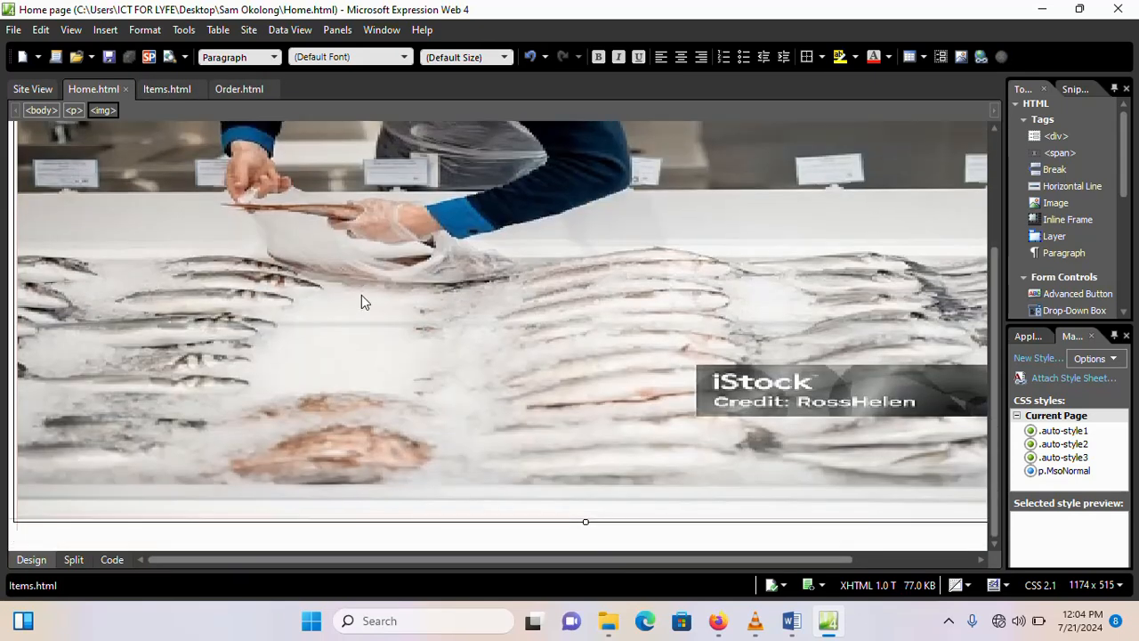
left_click(53, 531)
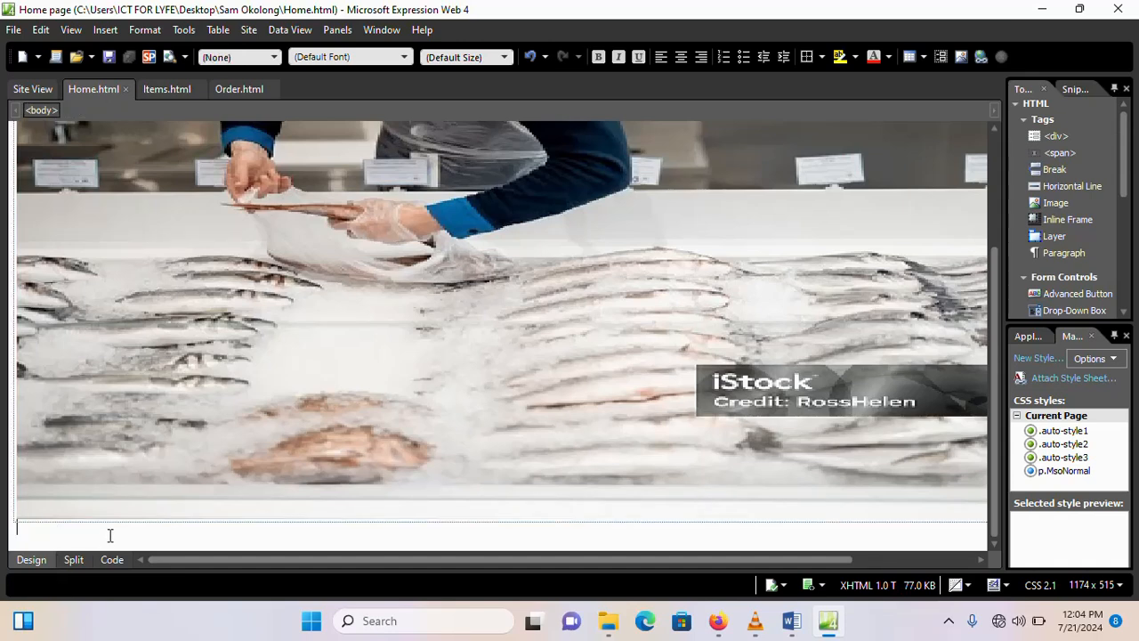
type("W")
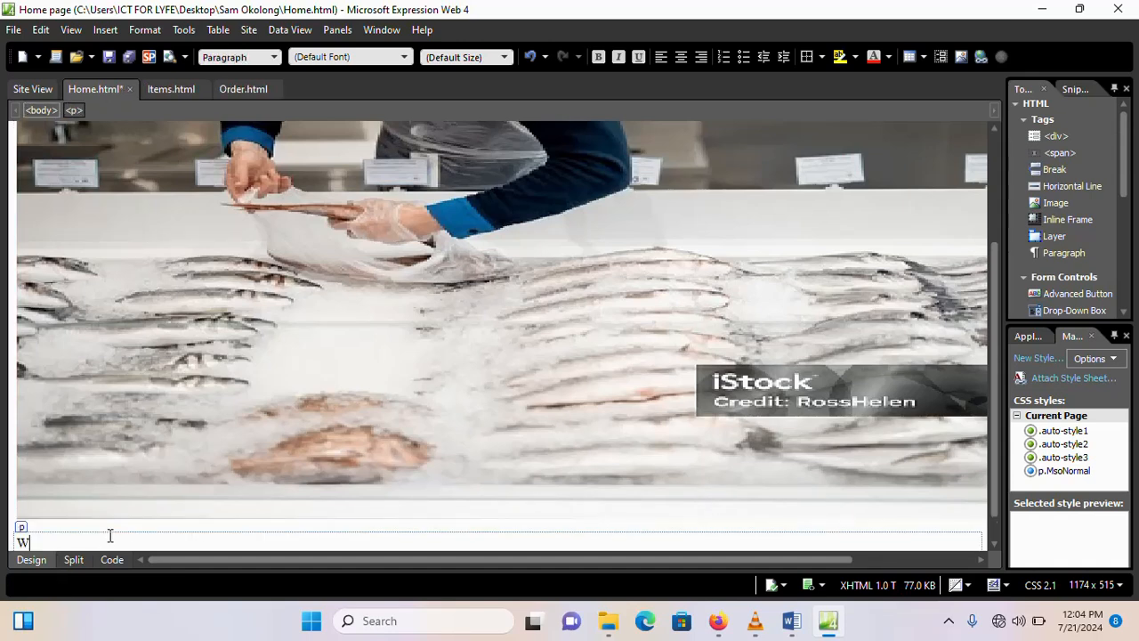
type("elcome to Paloma Supre")
key("BackSpace")
type("permarket")
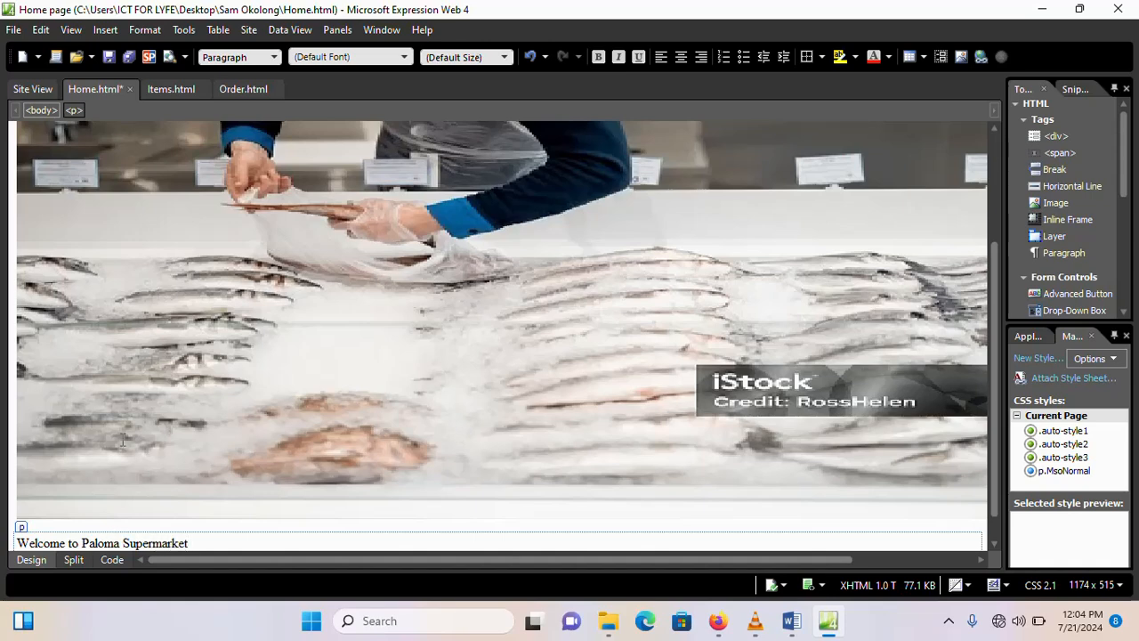
Step: Try the Heading 1 style on the welcome line and return it to Paragraph style
scroll(133, 454, "down", 1)
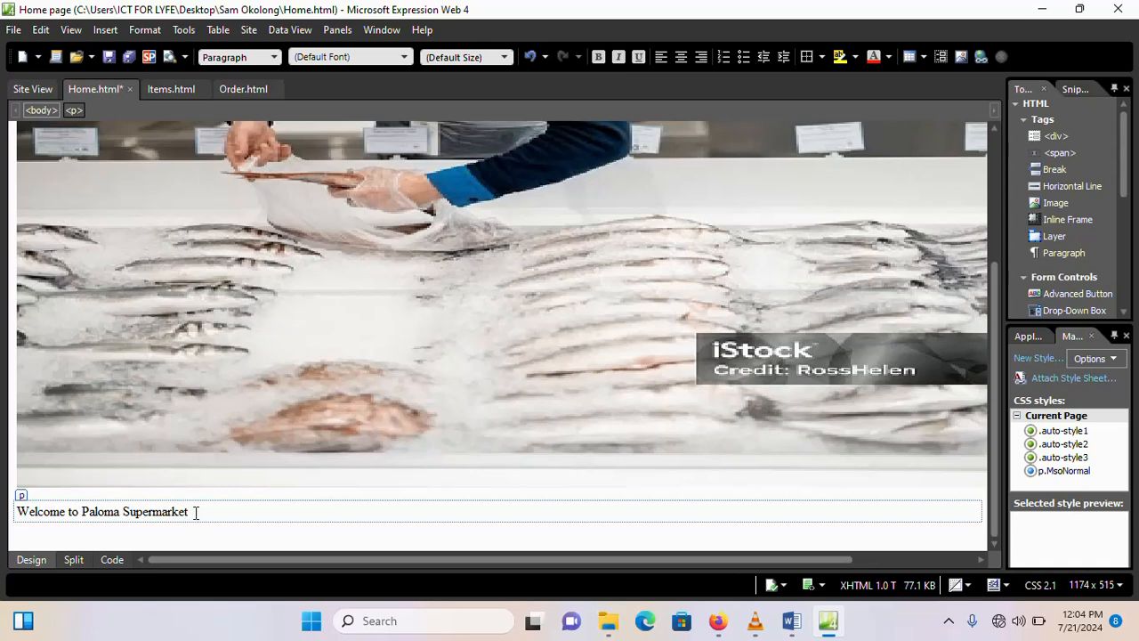
left_click_drag(196, 512, 27, 514)
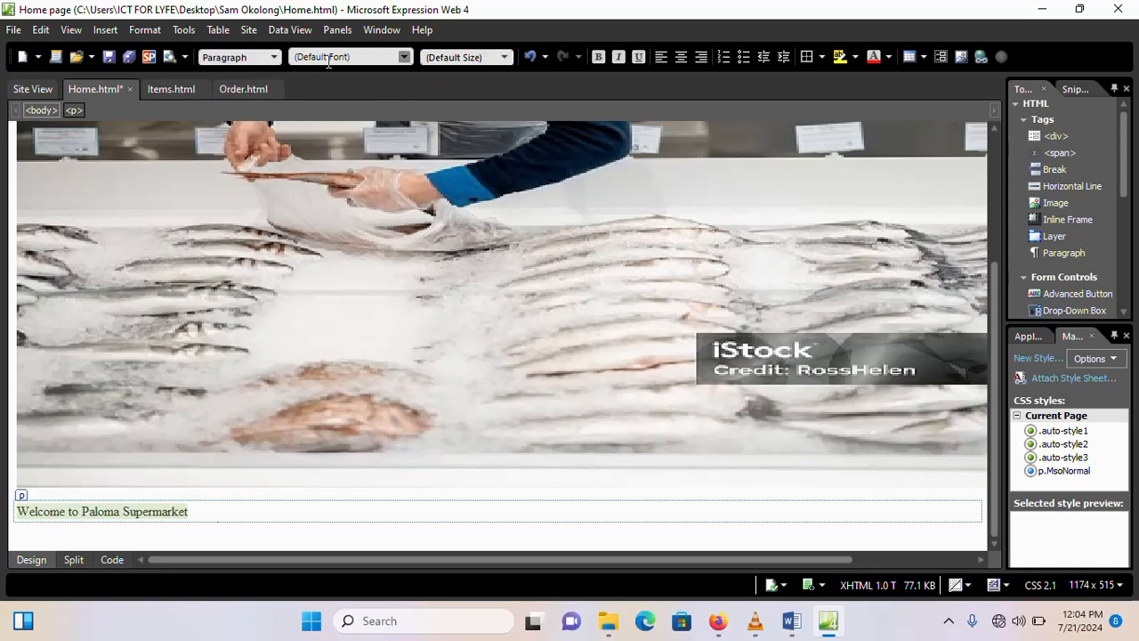
left_click(275, 57)
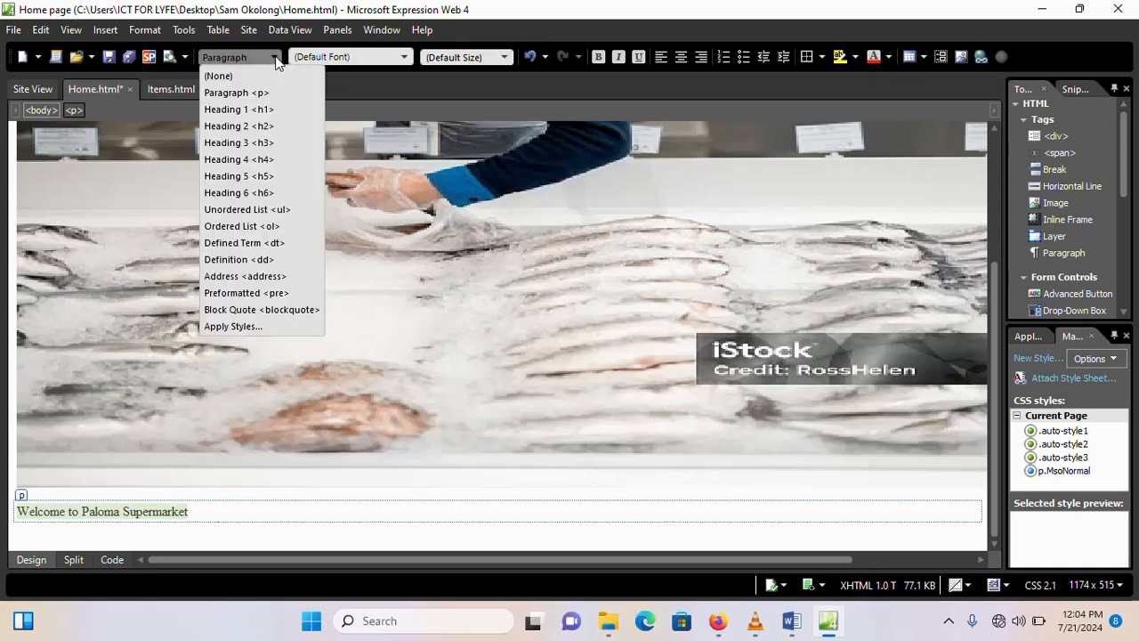
left_click(244, 110)
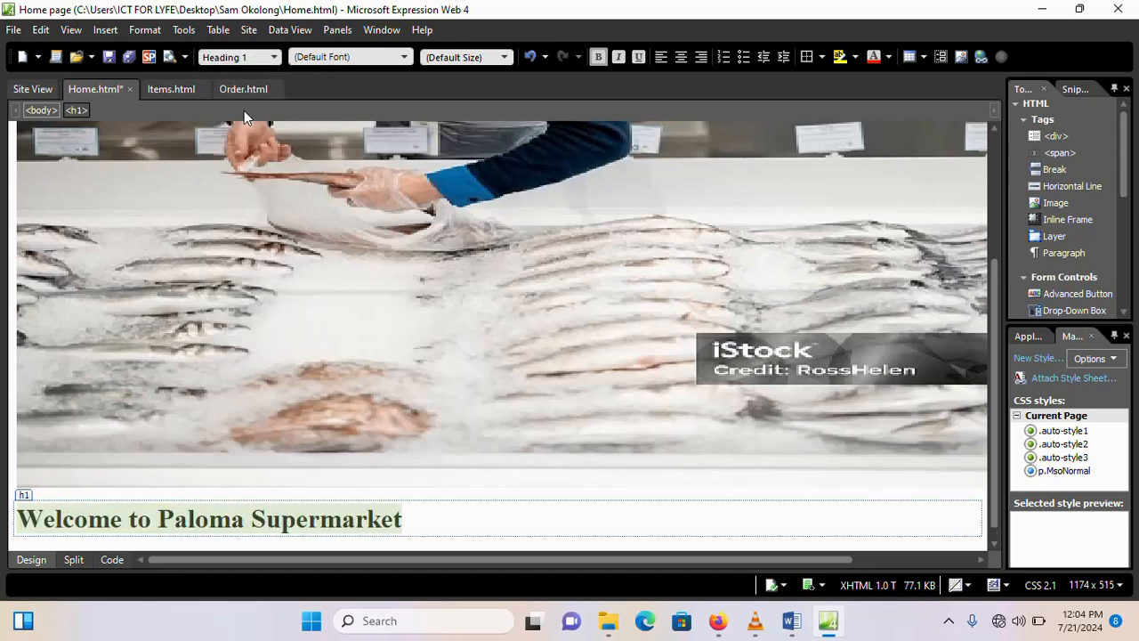
scroll(489, 360, "down", 1)
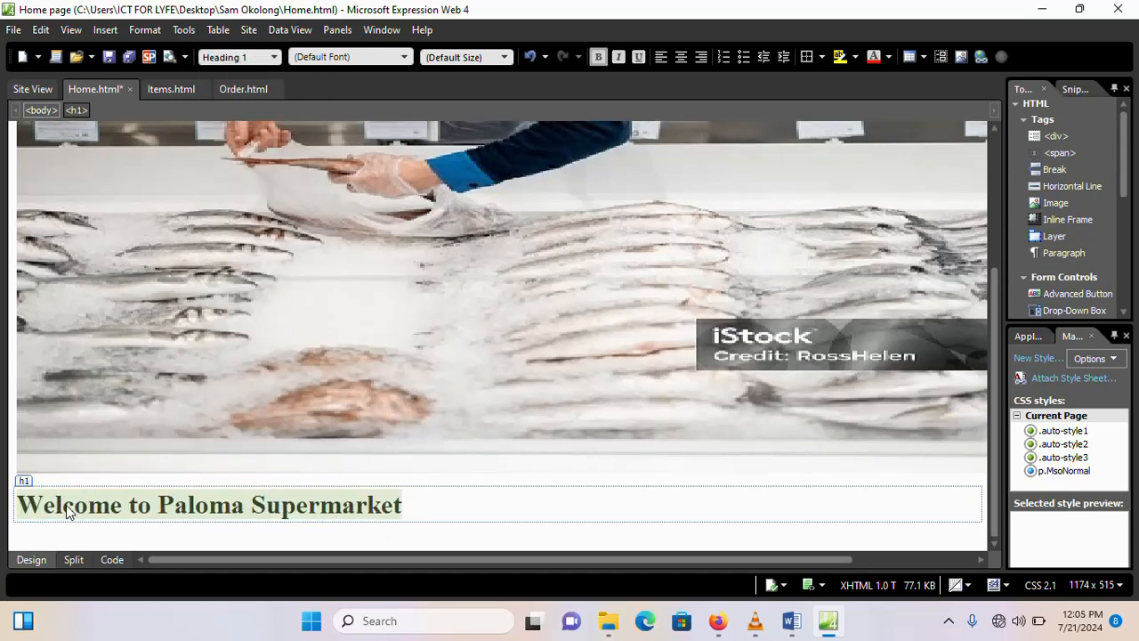
left_click(281, 55)
left_click(242, 90)
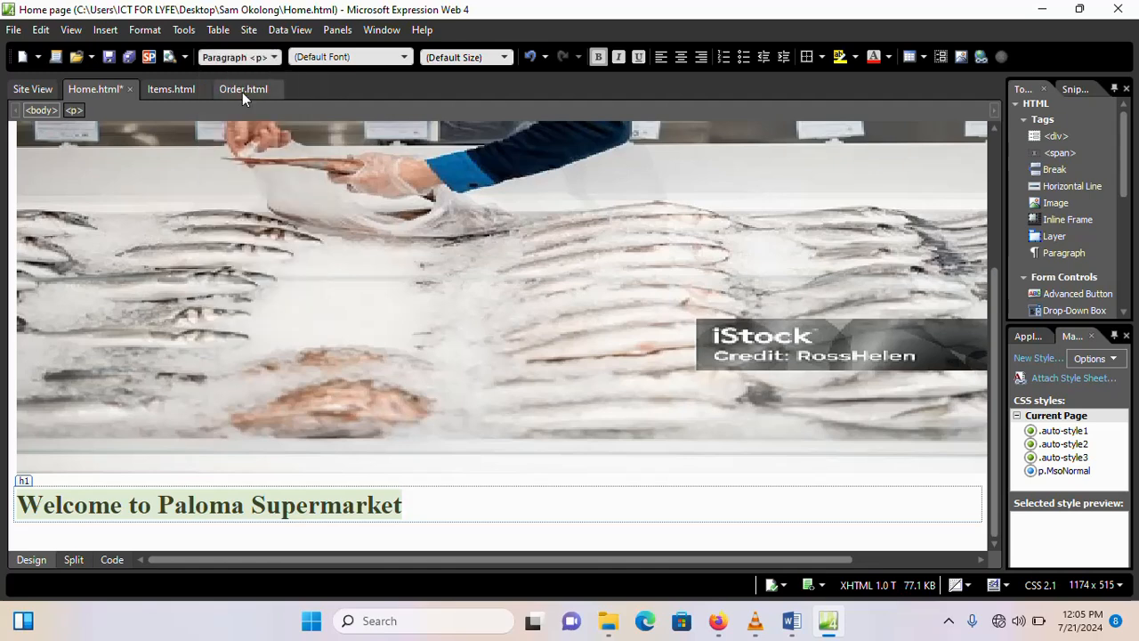
Step: Set the welcome line's font size to 23 pt and make it bold
left_click(451, 59)
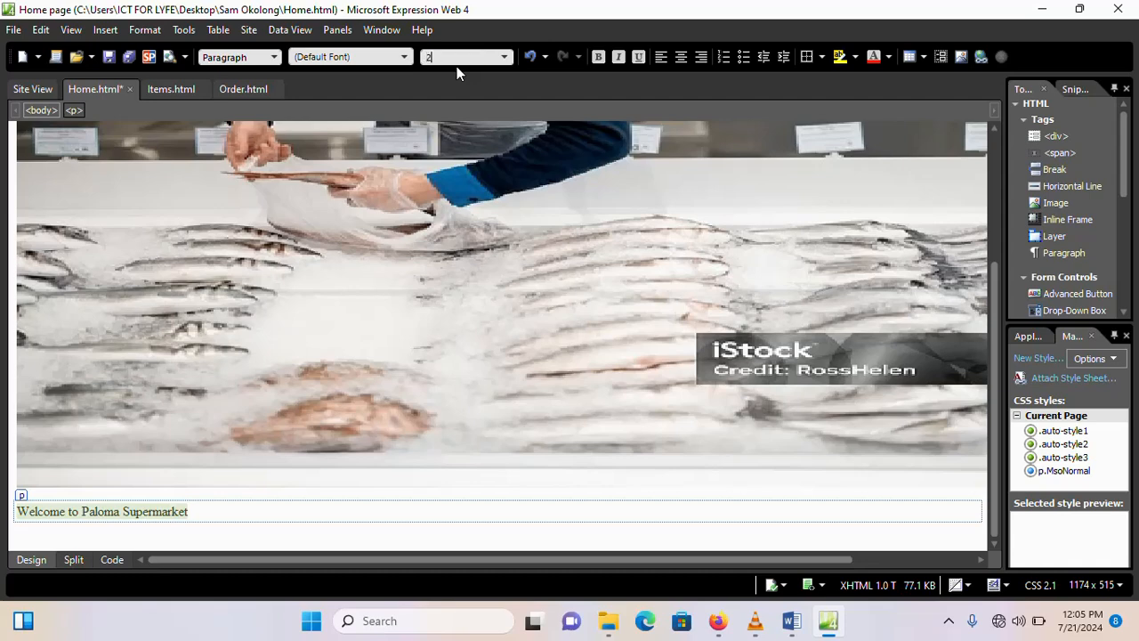
type("23")
key("Return")
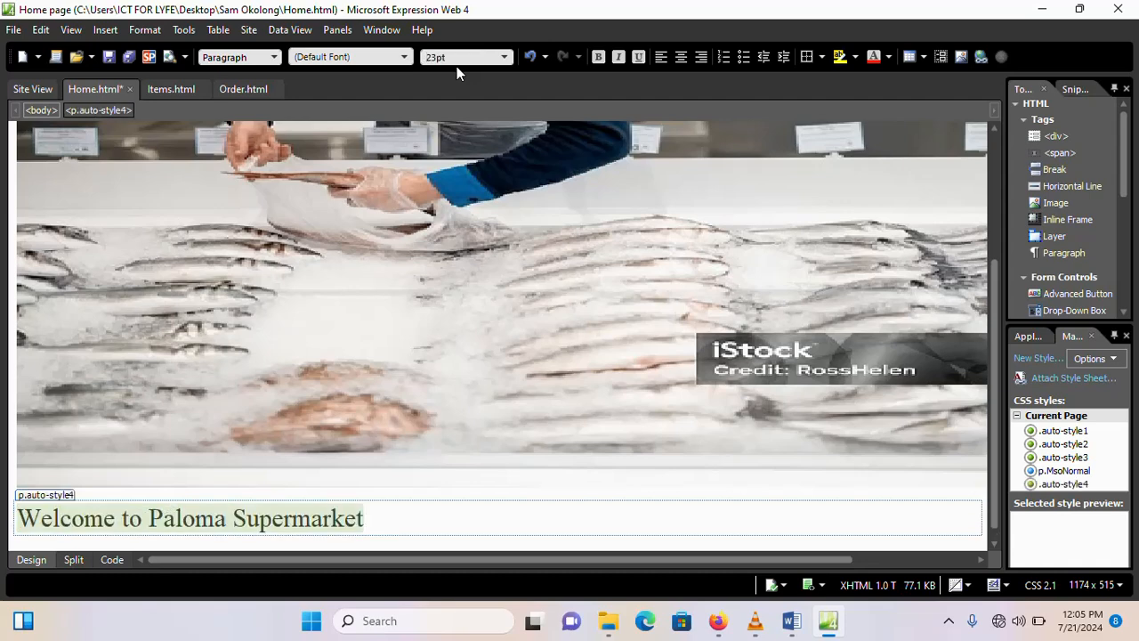
left_click(598, 57)
scroll(312, 511, "down", 1)
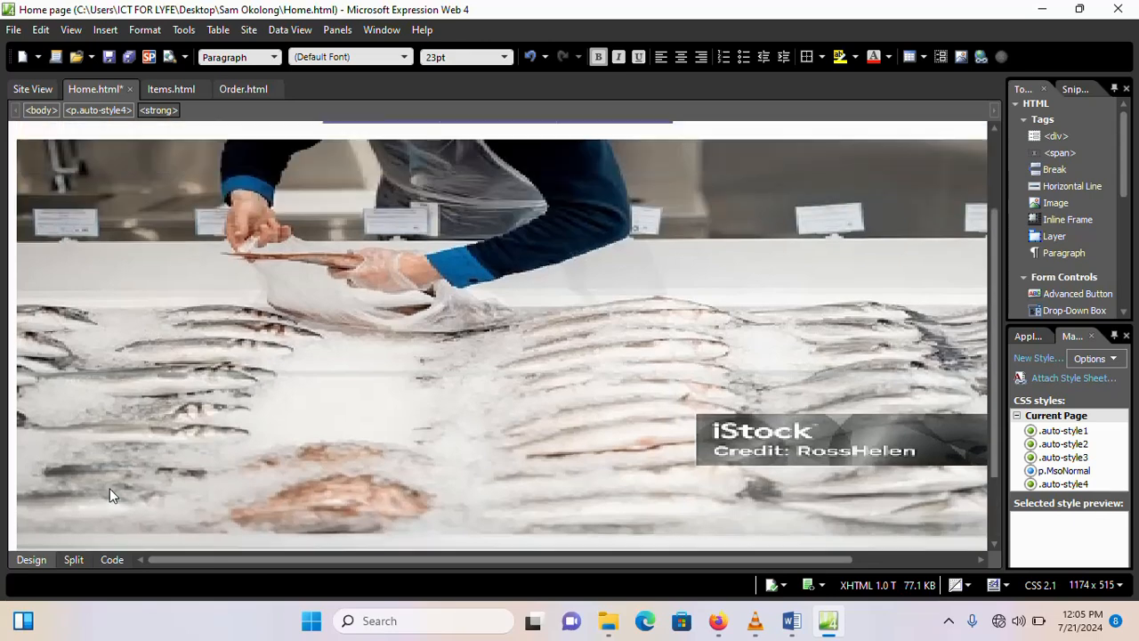
scroll(110, 489, "up", 2)
scroll(109, 488, "down", 2)
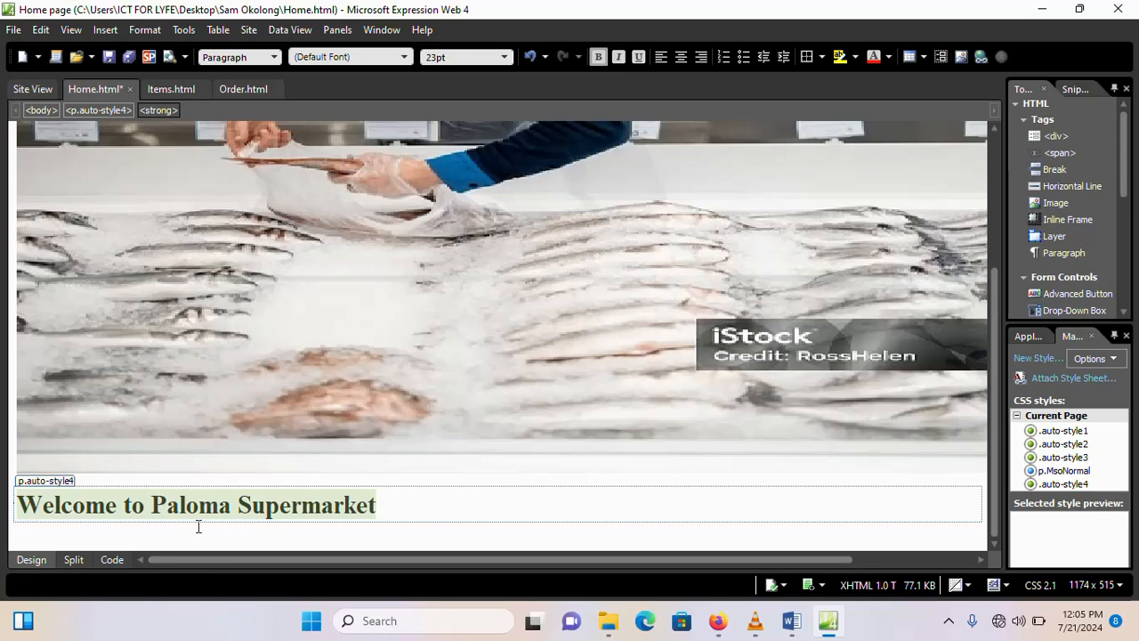
Step: Look through the Home page's HTML source, ending with the code and the design shown together
left_click(74, 560)
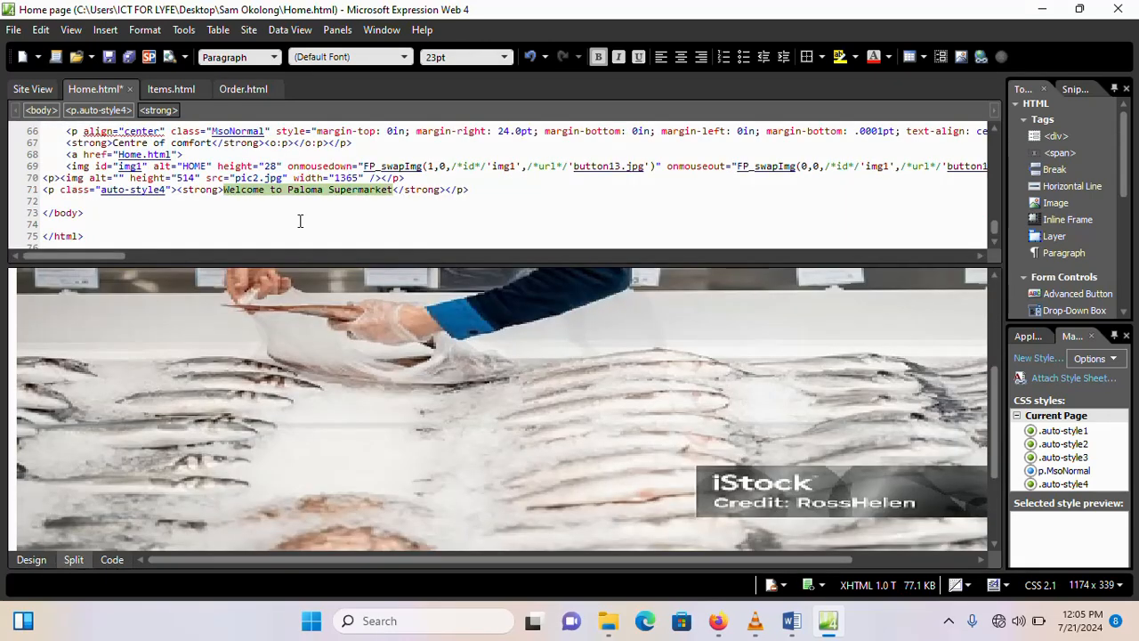
scroll(298, 219, "up", 1)
scroll(303, 233, "down", 1)
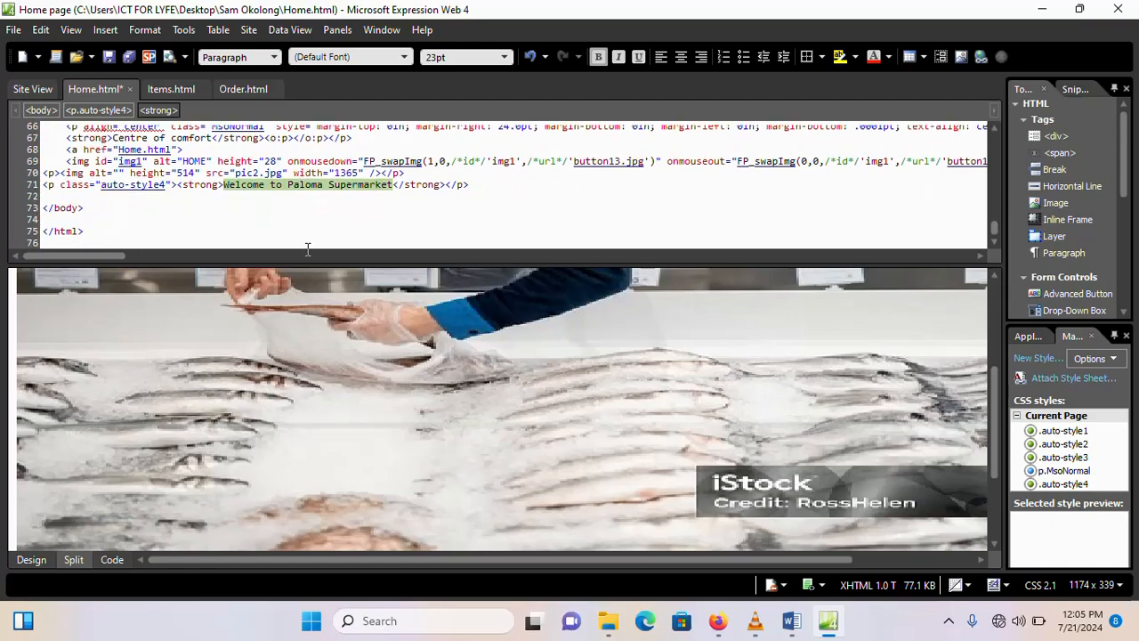
left_click(109, 558)
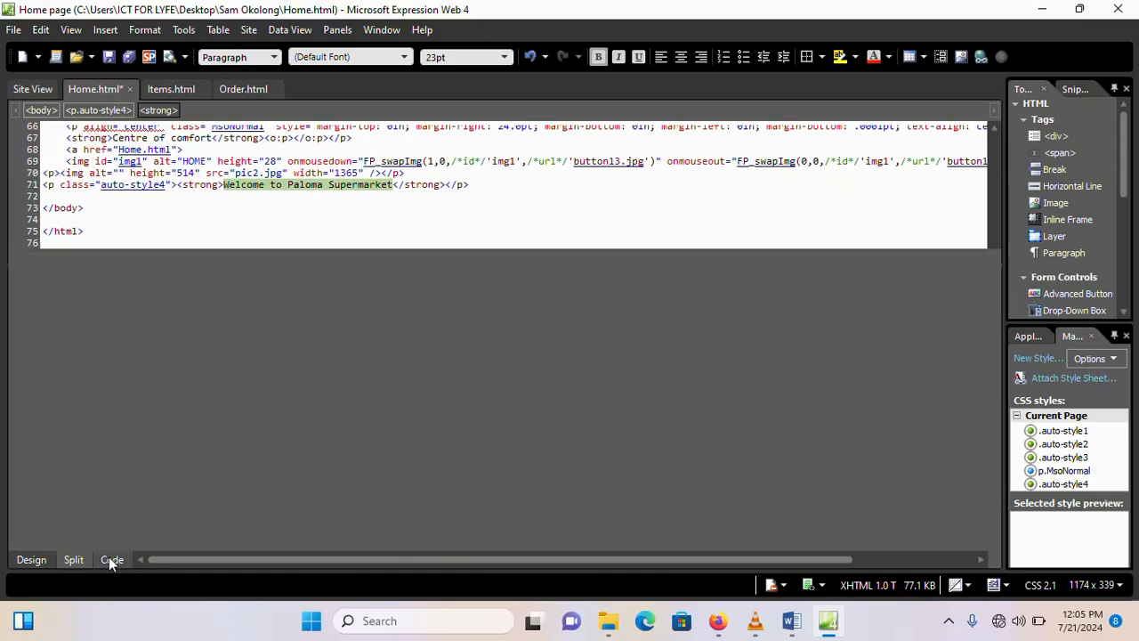
scroll(308, 302, "up", 12)
scroll(303, 299, "up", 10)
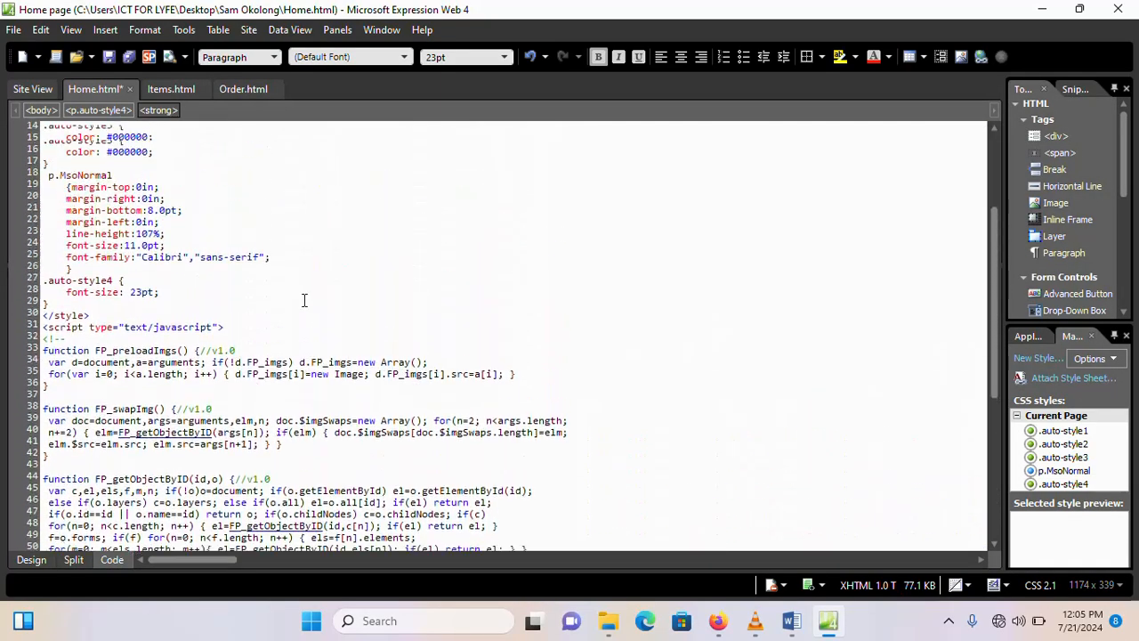
scroll(307, 302, "down", 5)
scroll(311, 303, "down", 8)
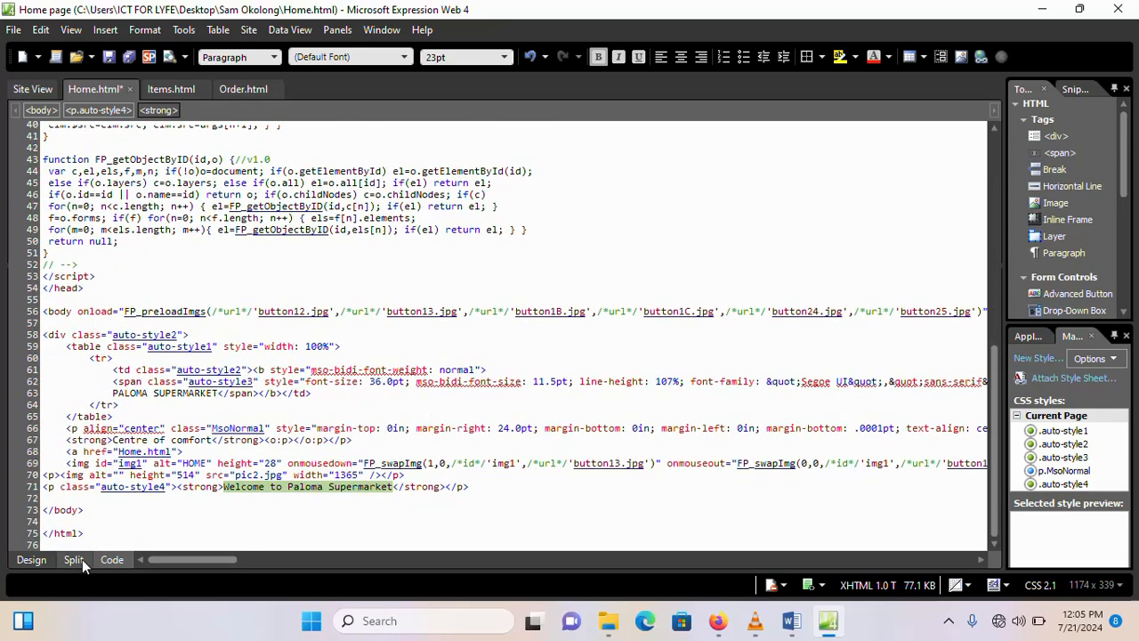
left_click(72, 559)
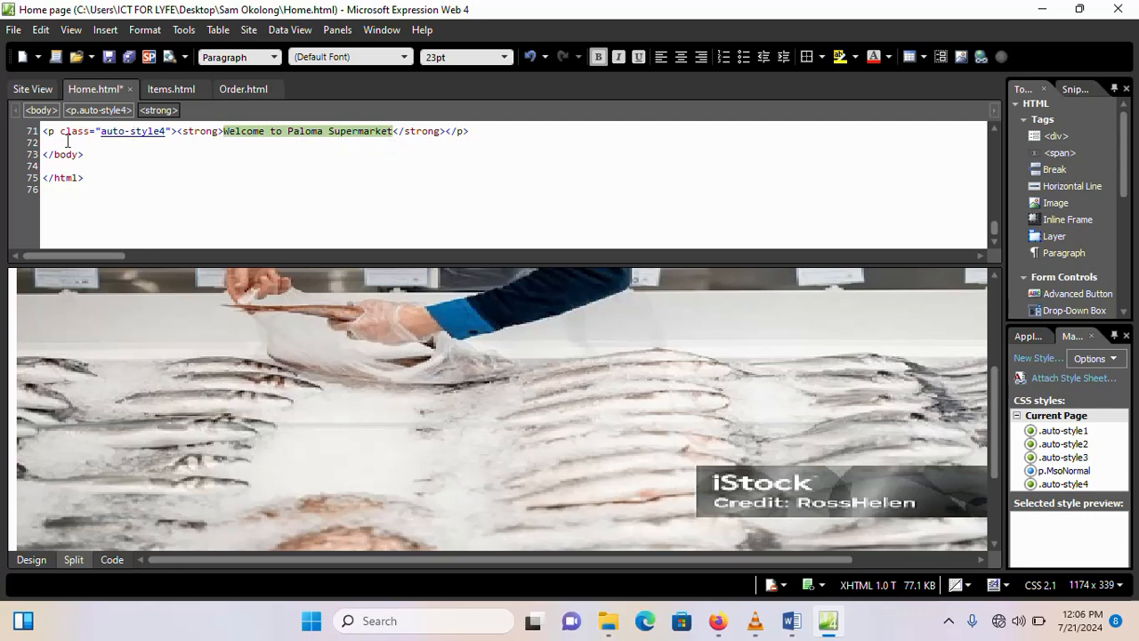
Step: Enclose the text "Welcome to Paloma Supermarket" in <Marquee> and </Marquee> tags inside the strong element in the code
left_click(224, 132)
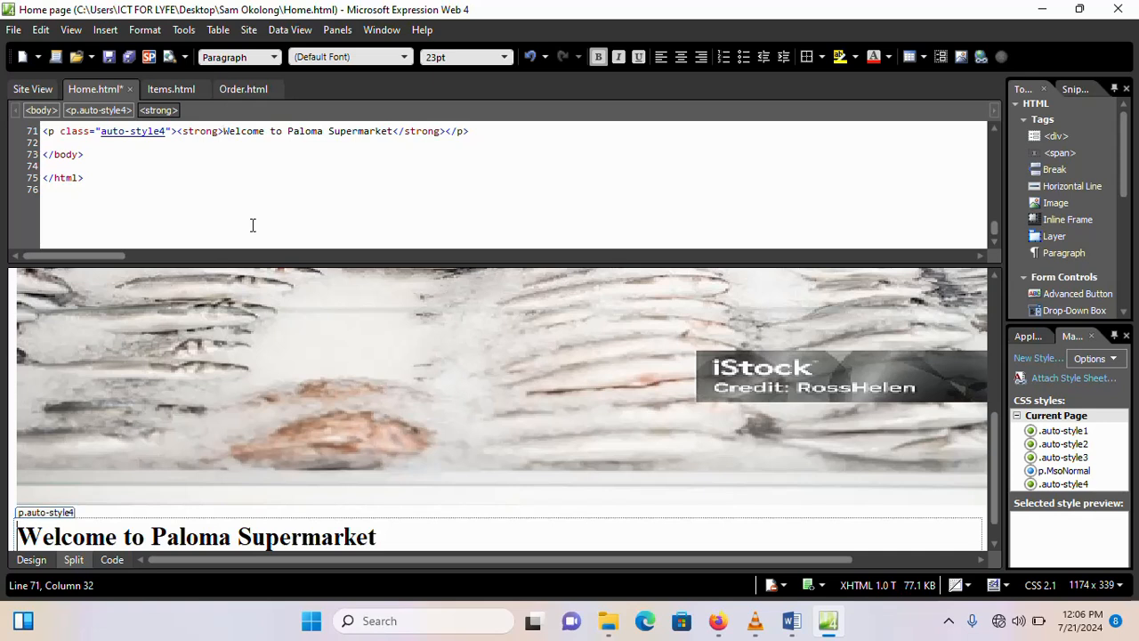
type("<")
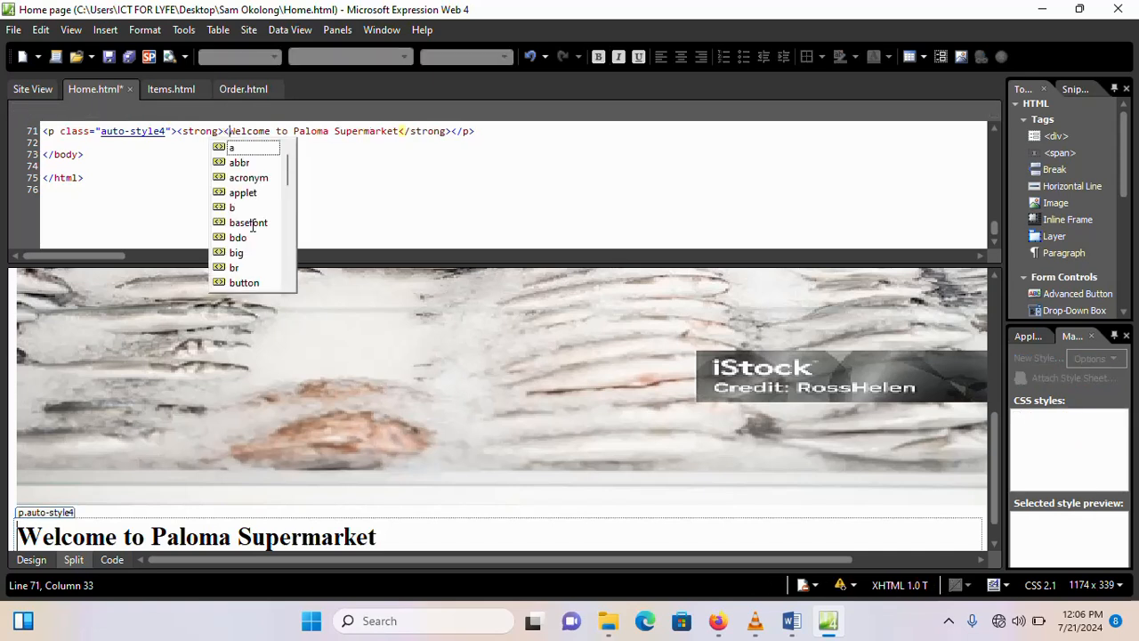
type("Mar")
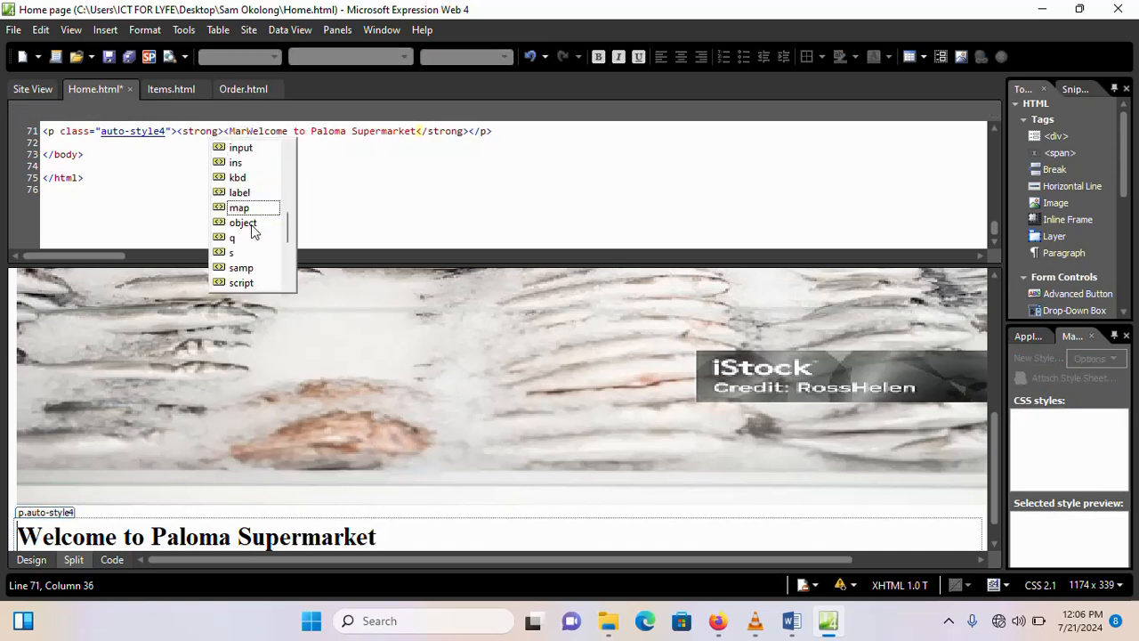
type("quee")
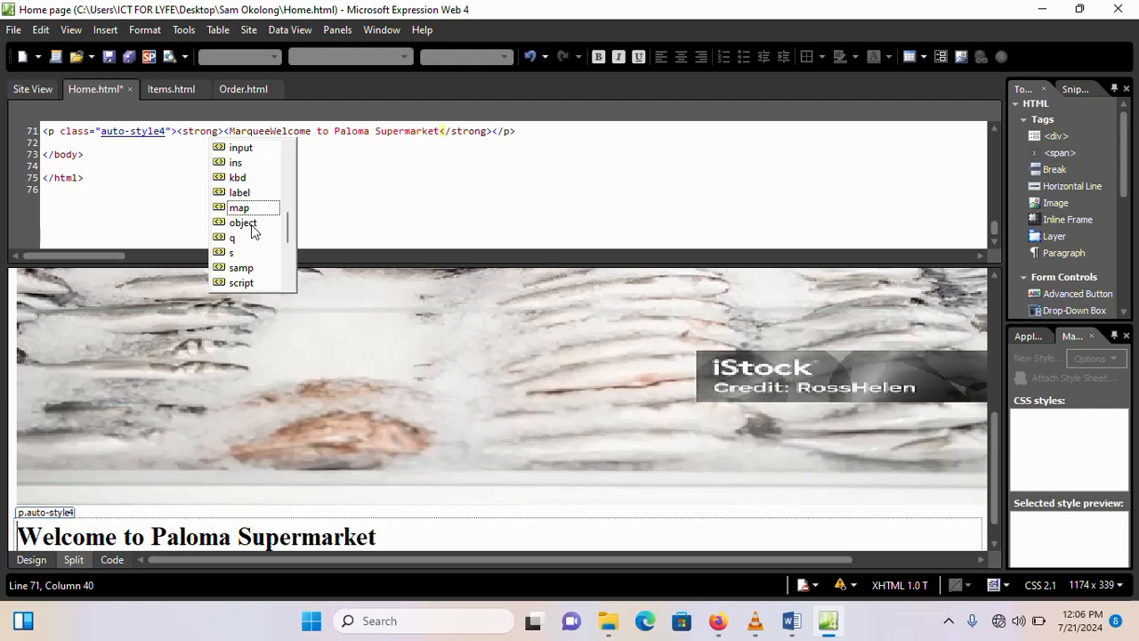
type("></Marquee>")
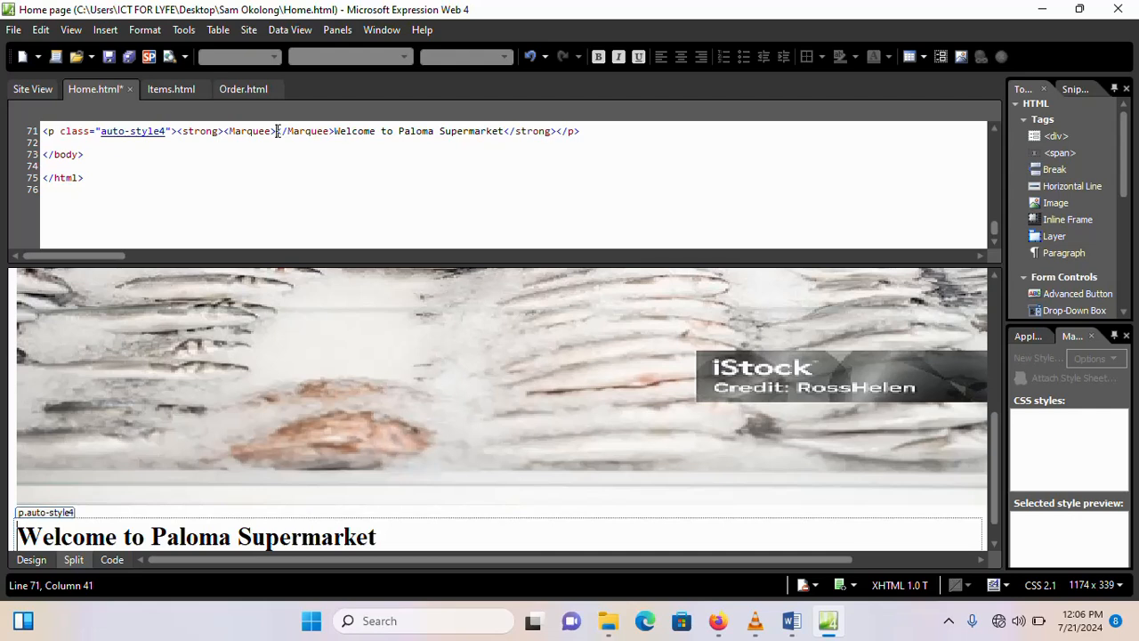
left_click_drag(277, 131, 336, 131)
key("ctrl+c")
key("Delete")
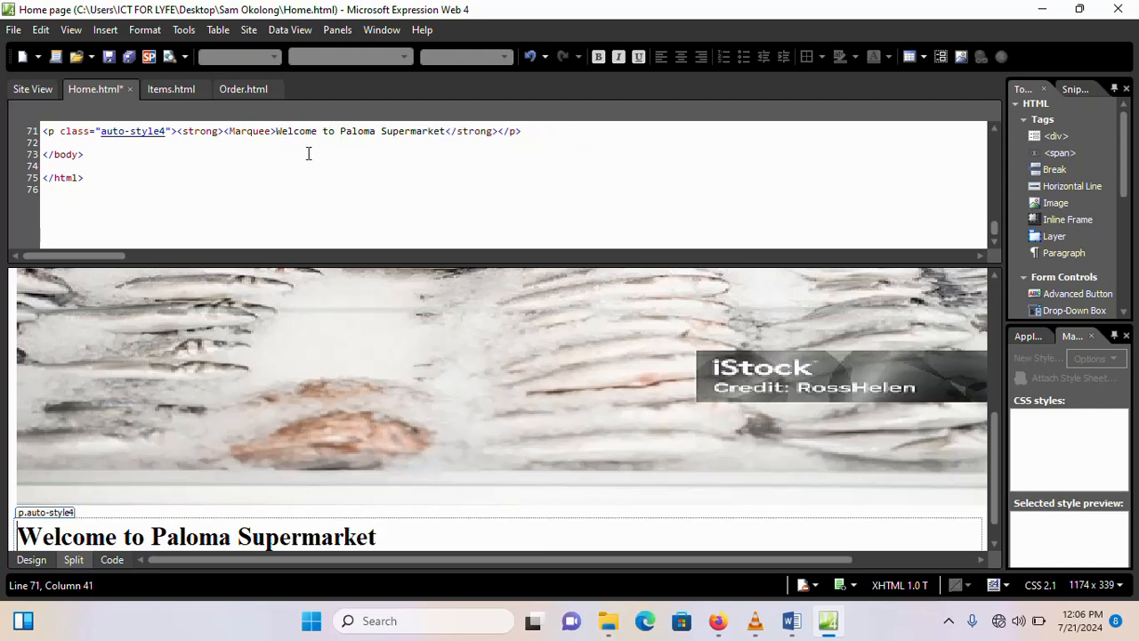
left_click(449, 131)
key("ctrl+v")
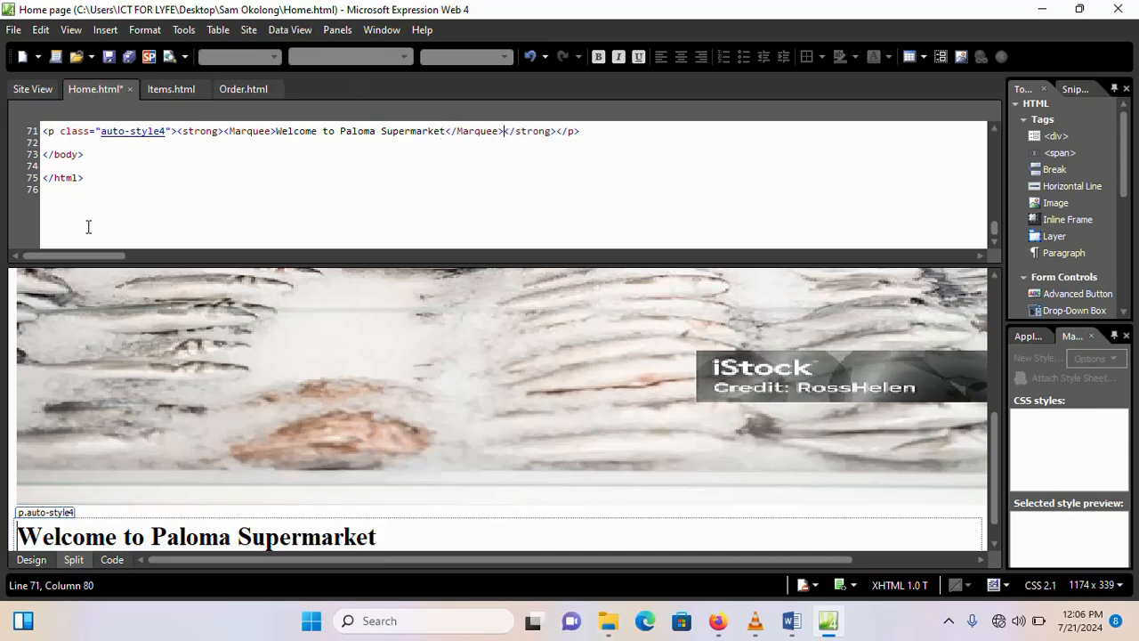
Step: Save the marquee change and return the Home page to Design view
scroll(261, 200, "up", 6)
scroll(261, 191, "up", 1)
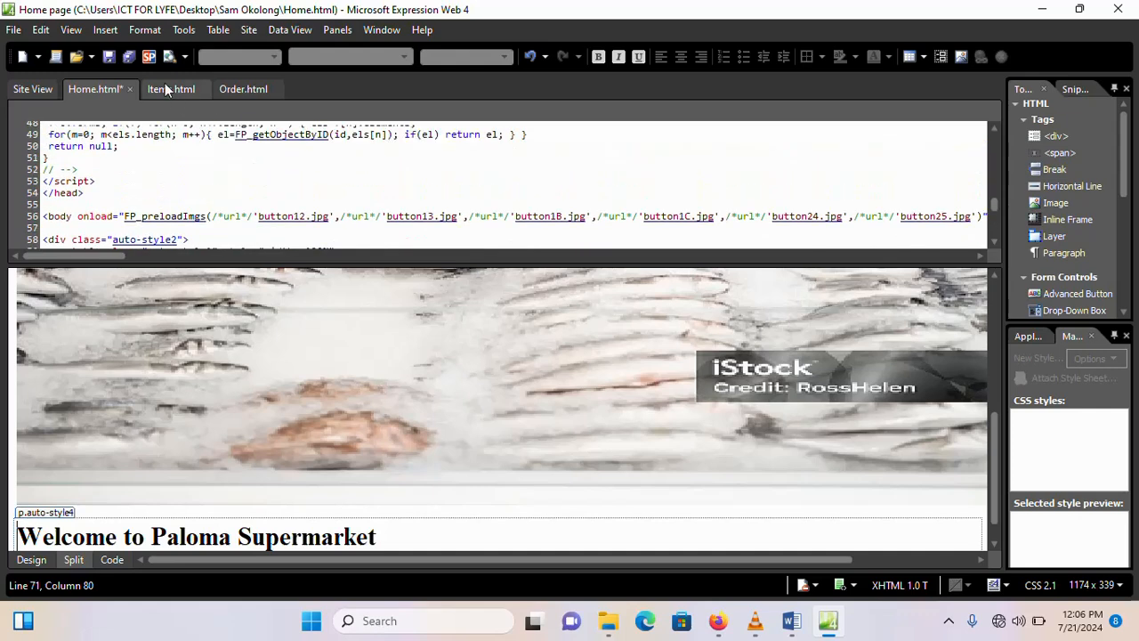
left_click(124, 60)
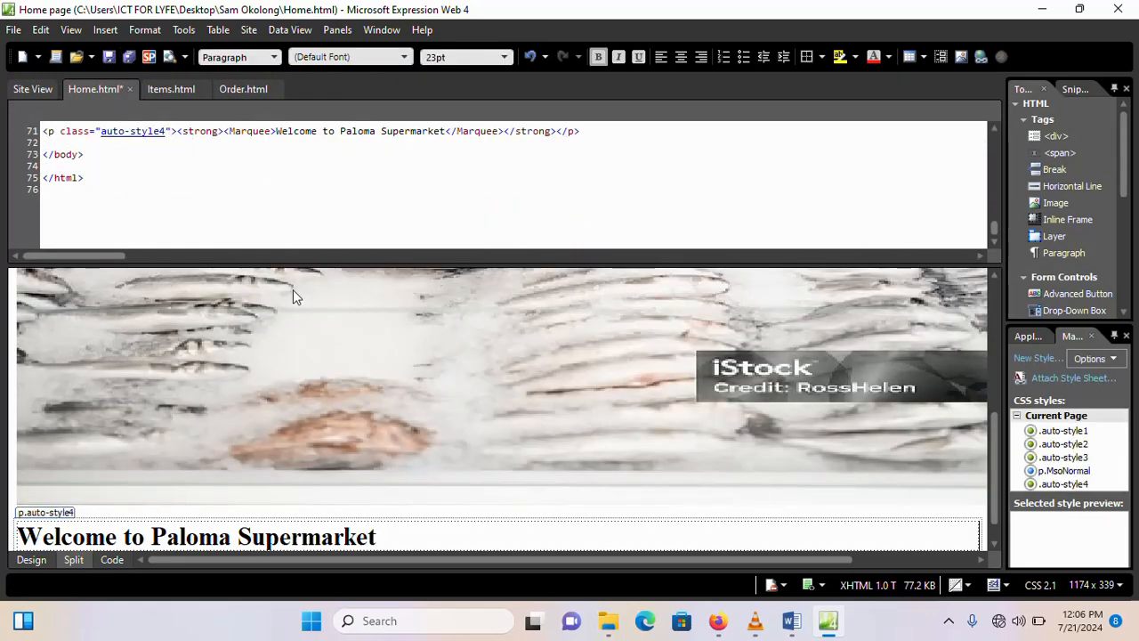
scroll(289, 338, "down", 1)
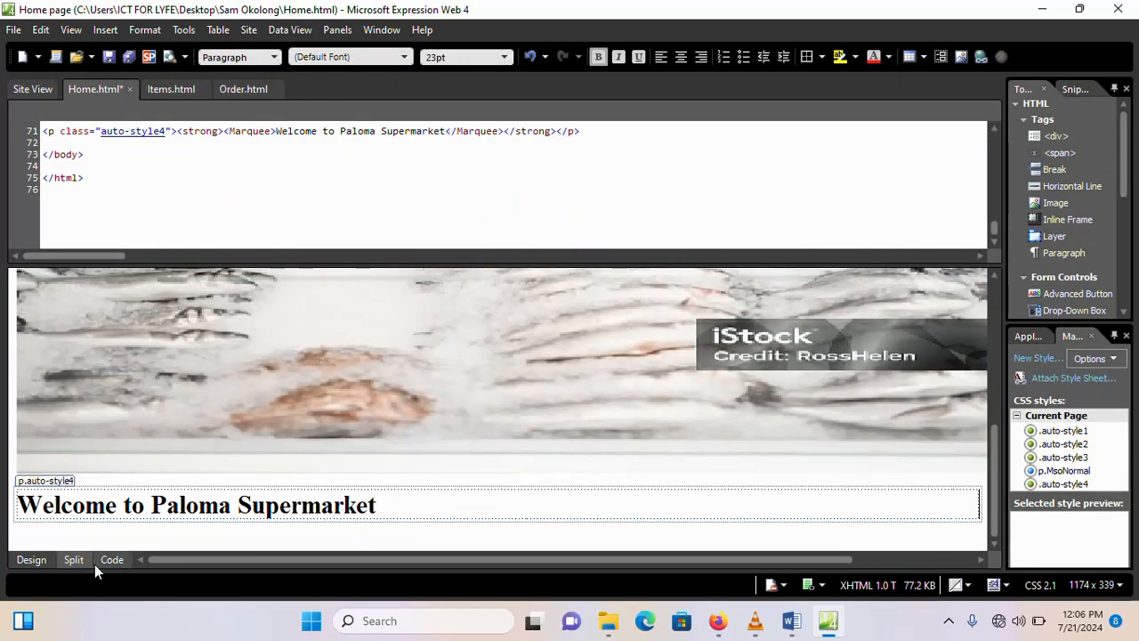
left_click(29, 561)
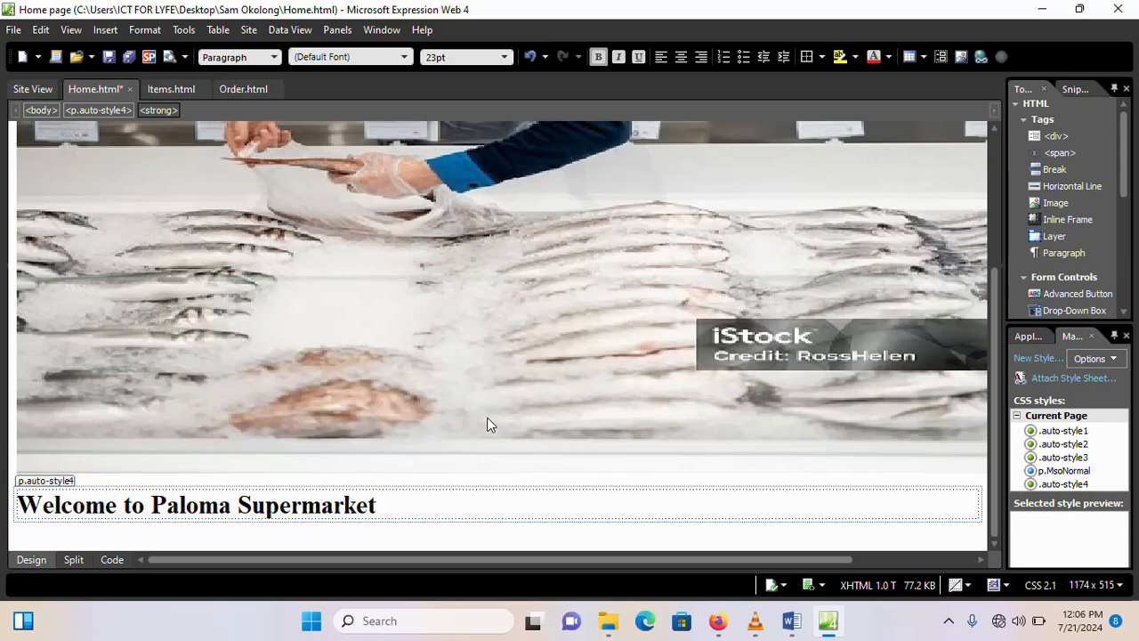
Step: Switch to Firefox, reload the Home page and check the widened picture and the welcome marquee below it
left_click(718, 621)
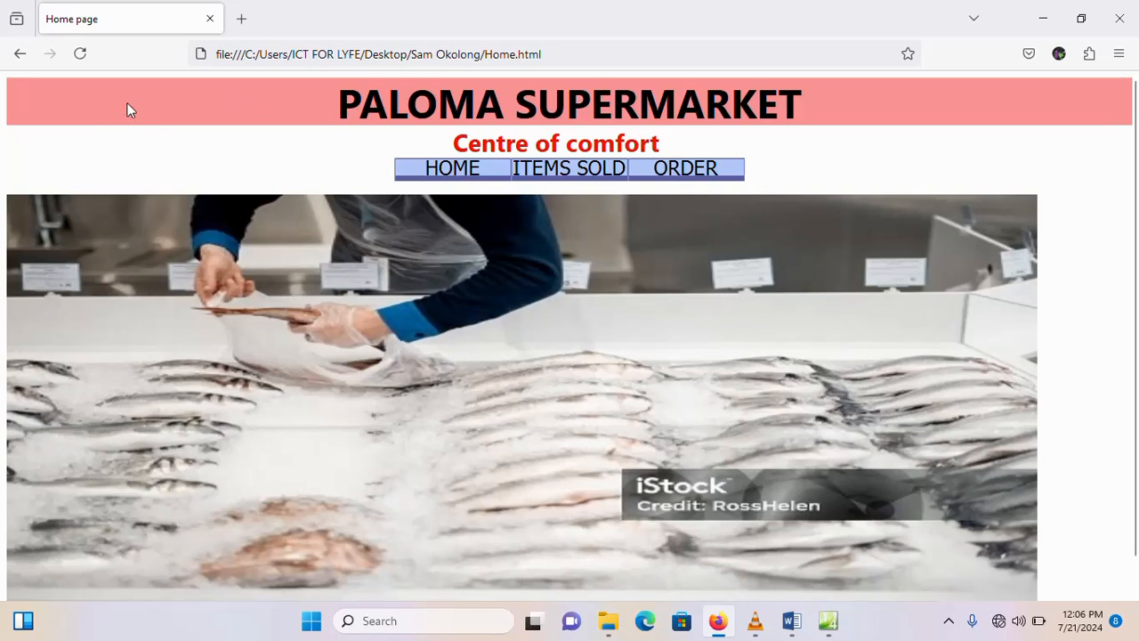
left_click(80, 55)
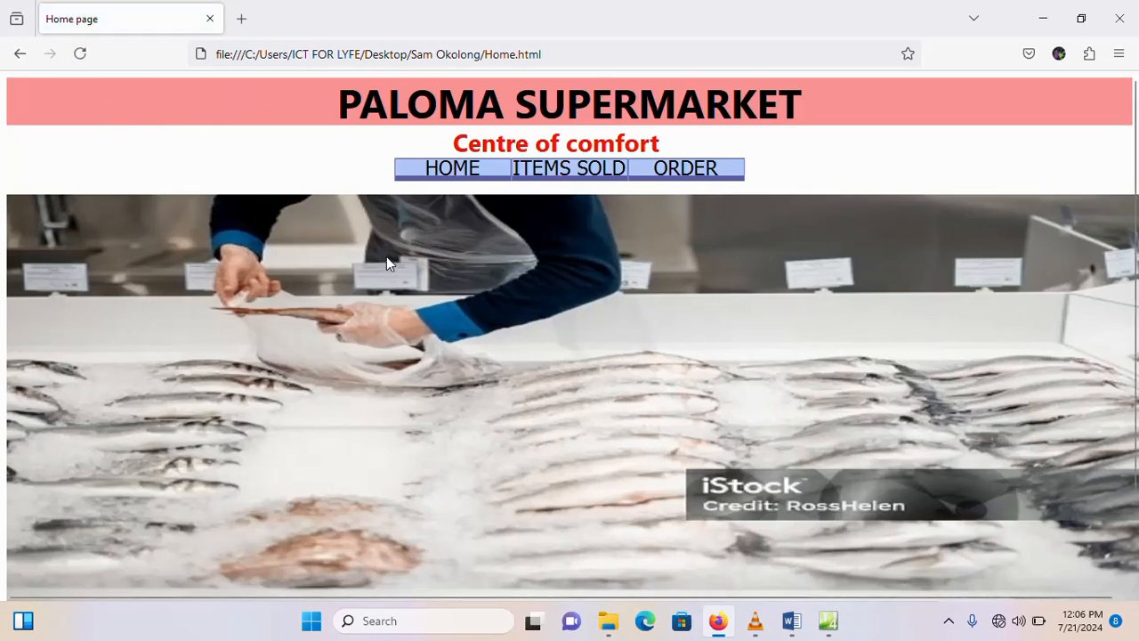
scroll(546, 347, "down", 2)
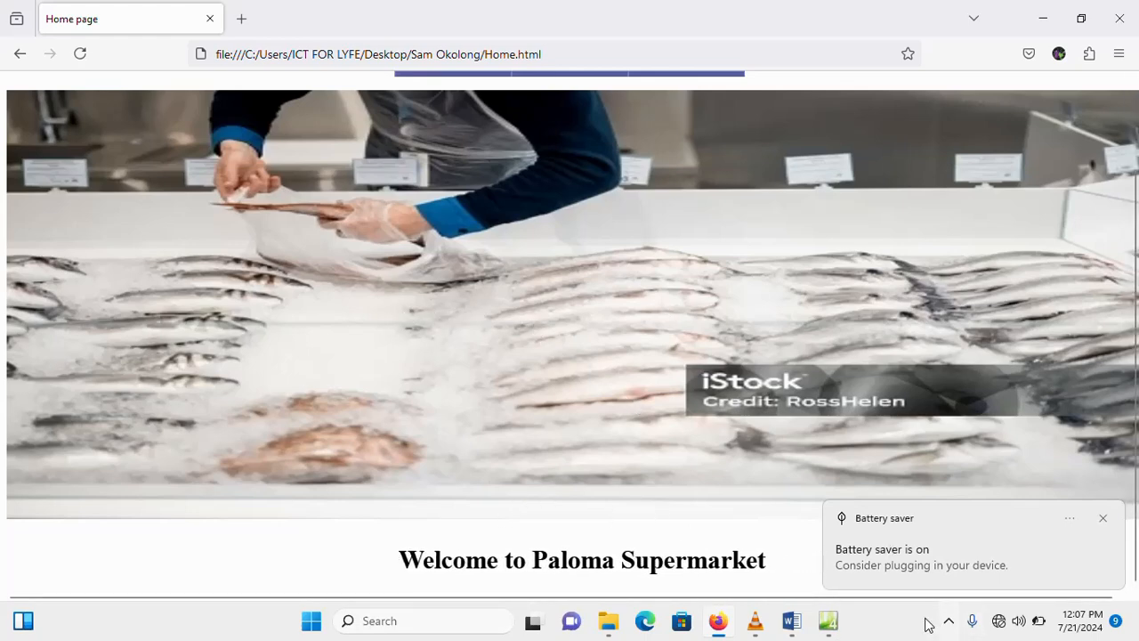
Step: Switch to Expression Web, set the welcome marquee's speed delay to 40 and its behavior to Alternate, and save the Home page
left_click(829, 627)
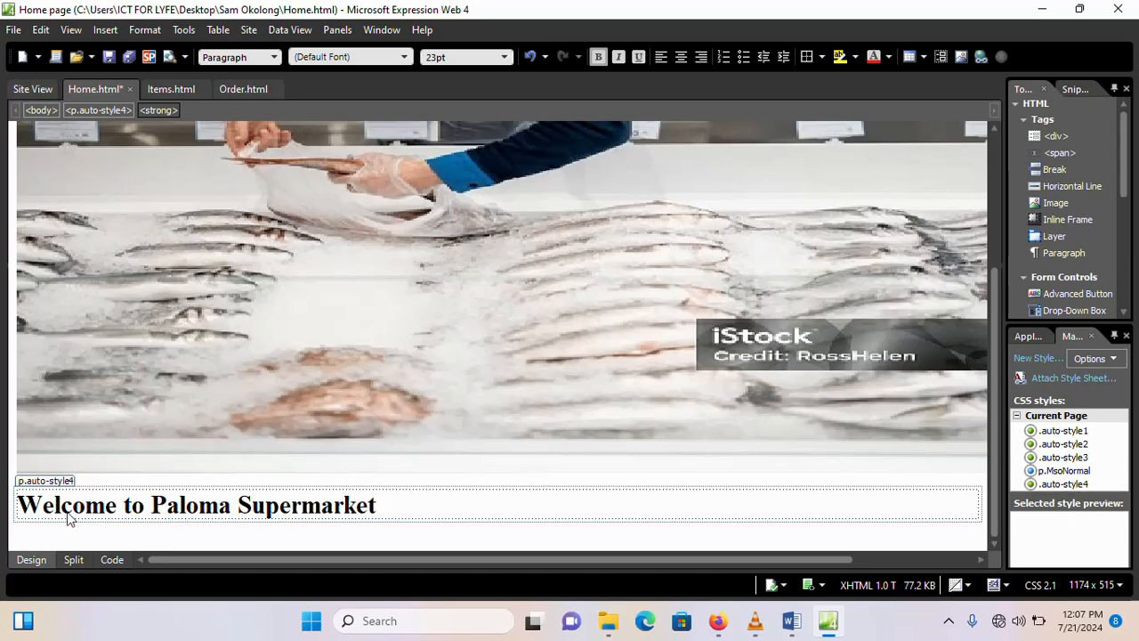
double_click(194, 505)
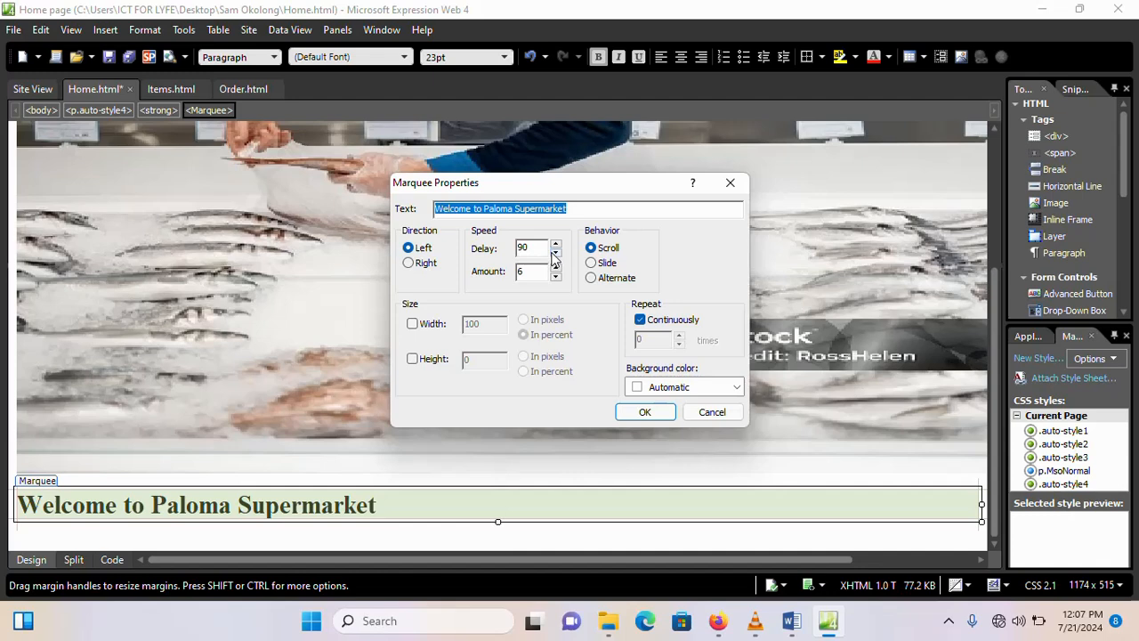
double_click(520, 247)
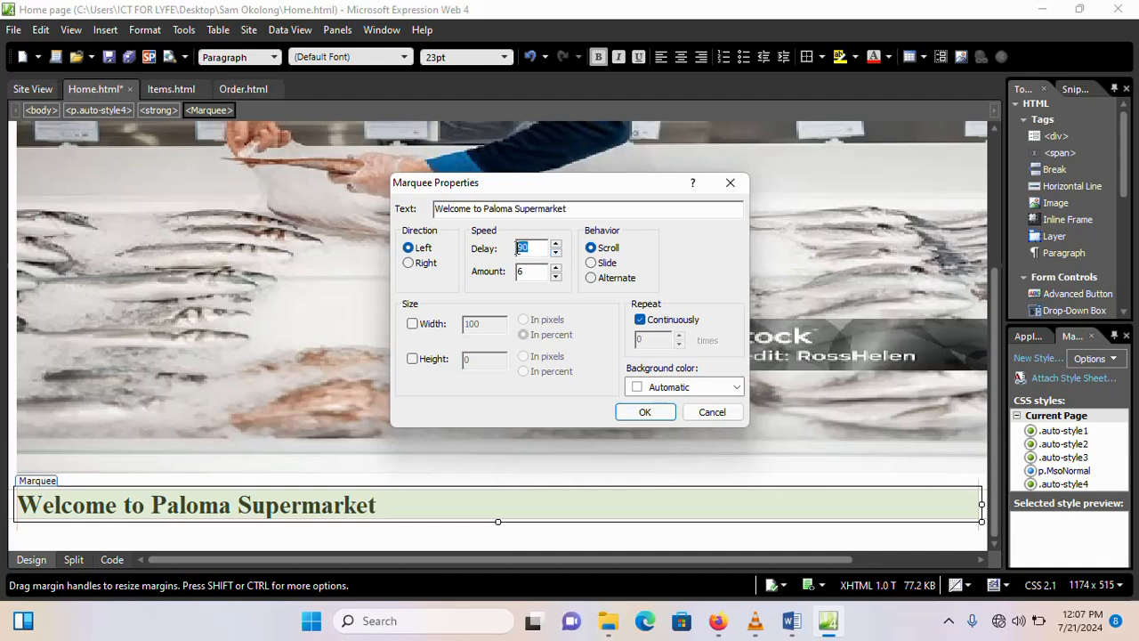
type("40")
left_click(591, 279)
left_click(737, 388)
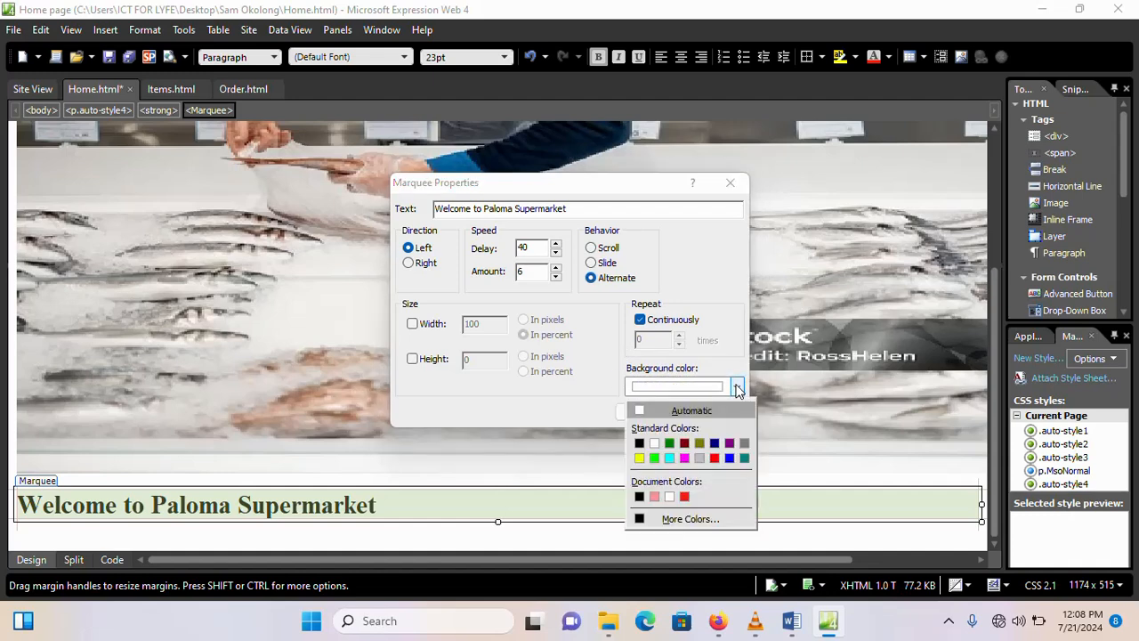
left_click(688, 264)
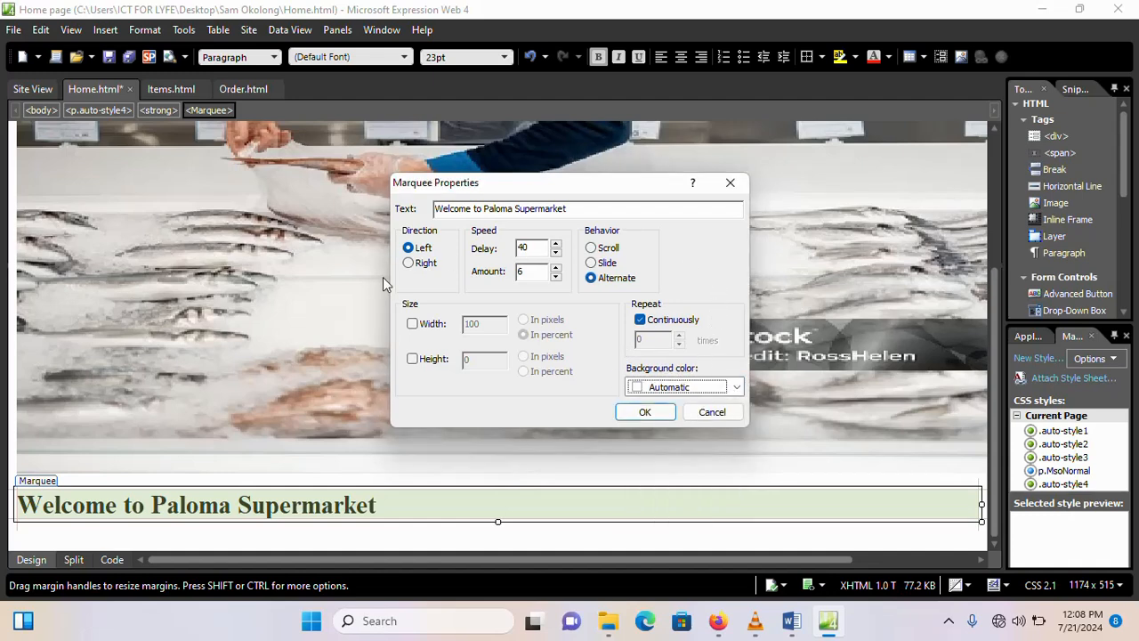
left_click(663, 418)
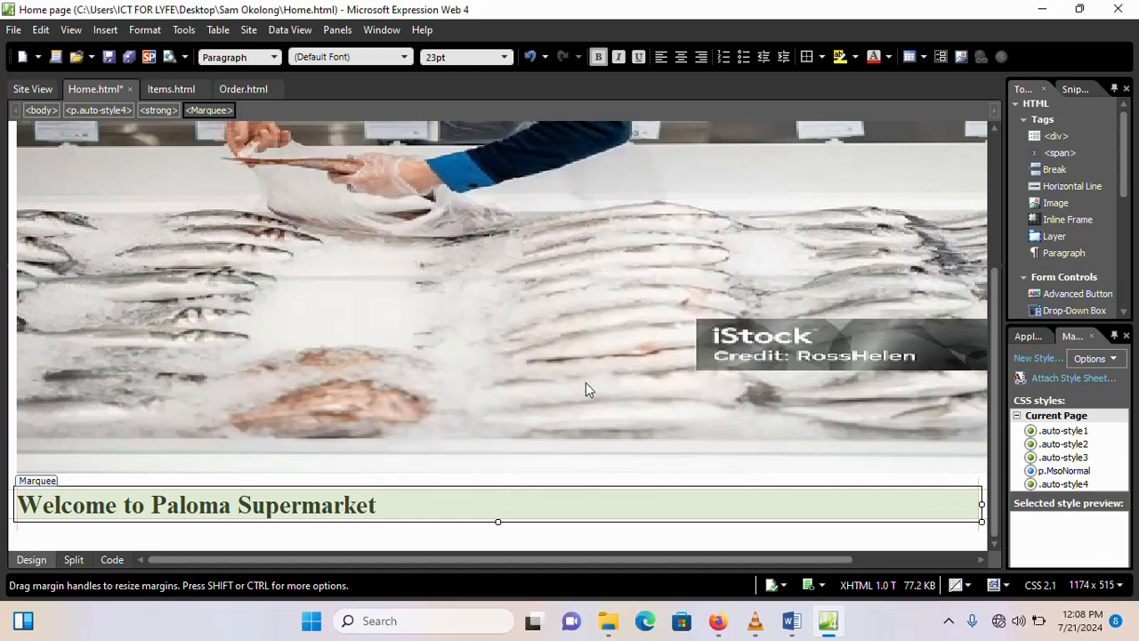
scroll(427, 351, "up", 2)
scroll(415, 336, "down", 2)
left_click(129, 56)
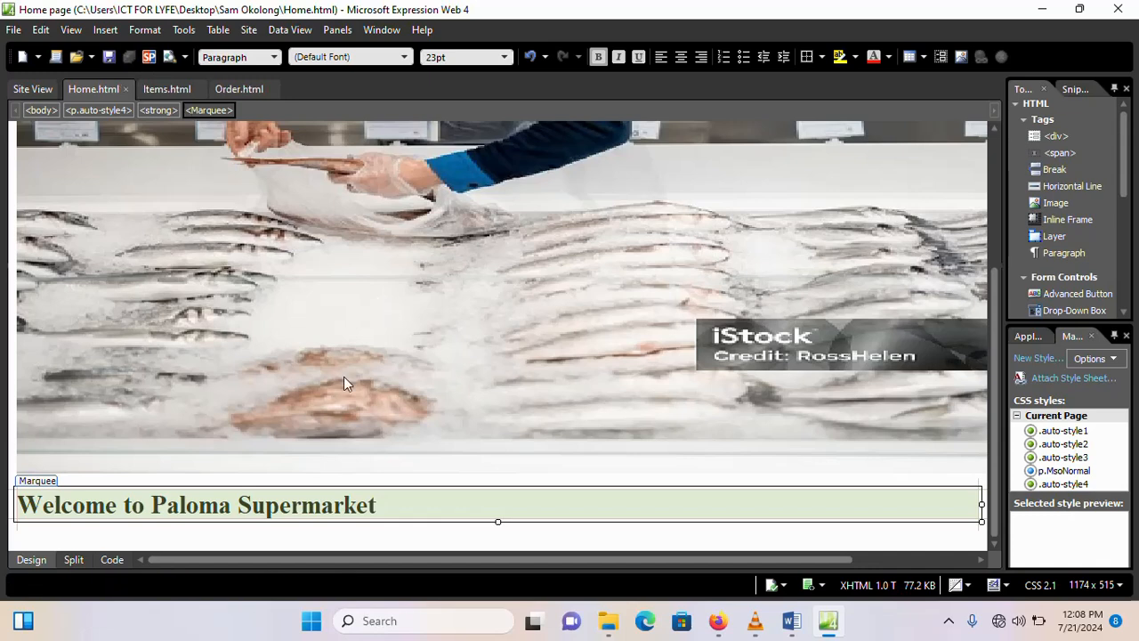
Step: Switch to the supermarket information document in Word and copy the address, areas served, hours and phone lines under ADDRESS
left_click(75, 532)
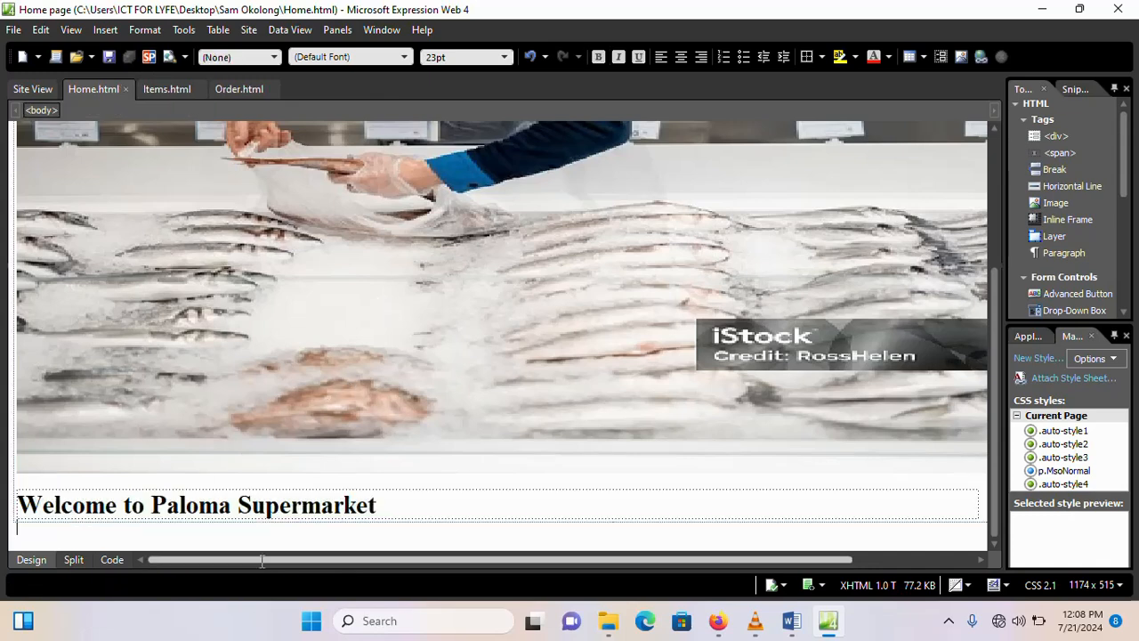
mouse_move(794, 623)
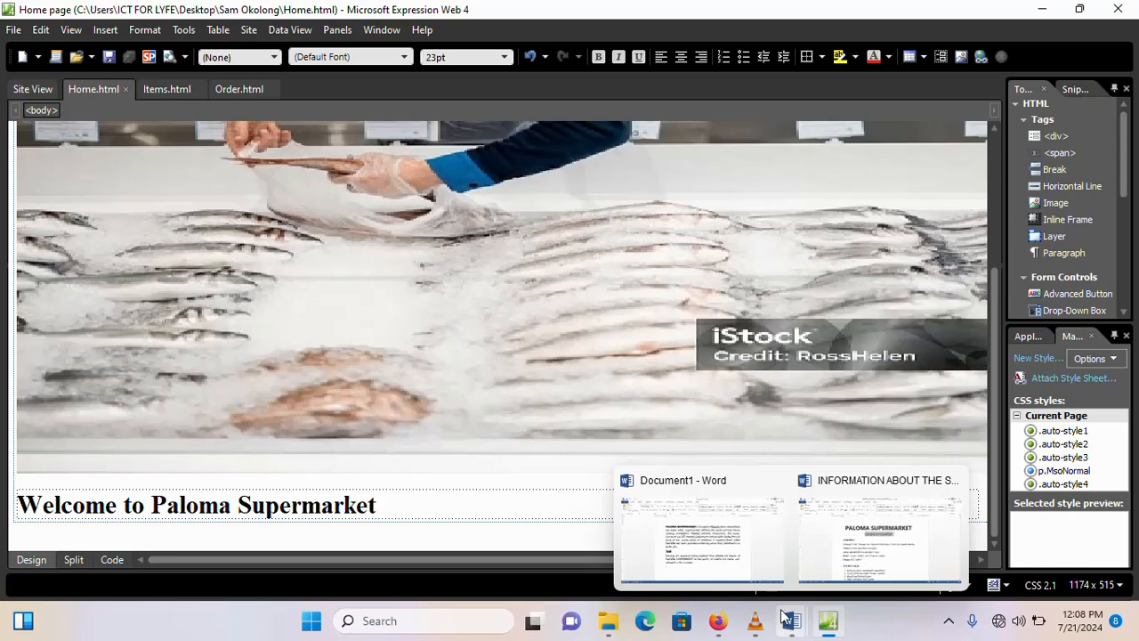
left_click(859, 541)
scroll(418, 356, "down", 3)
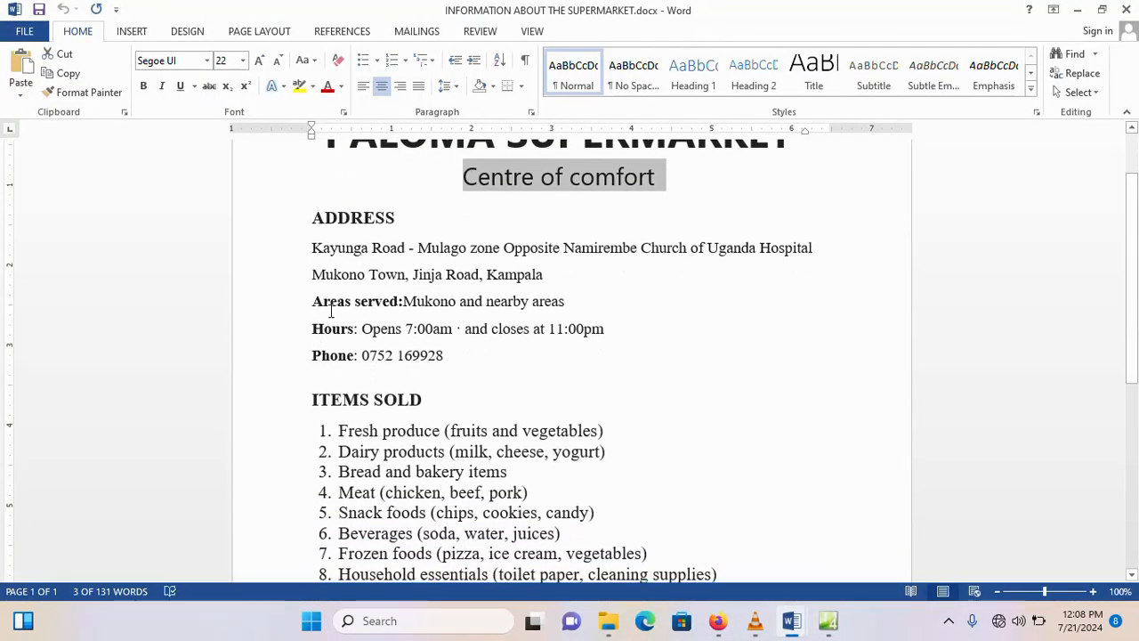
left_click_drag(312, 246, 452, 356)
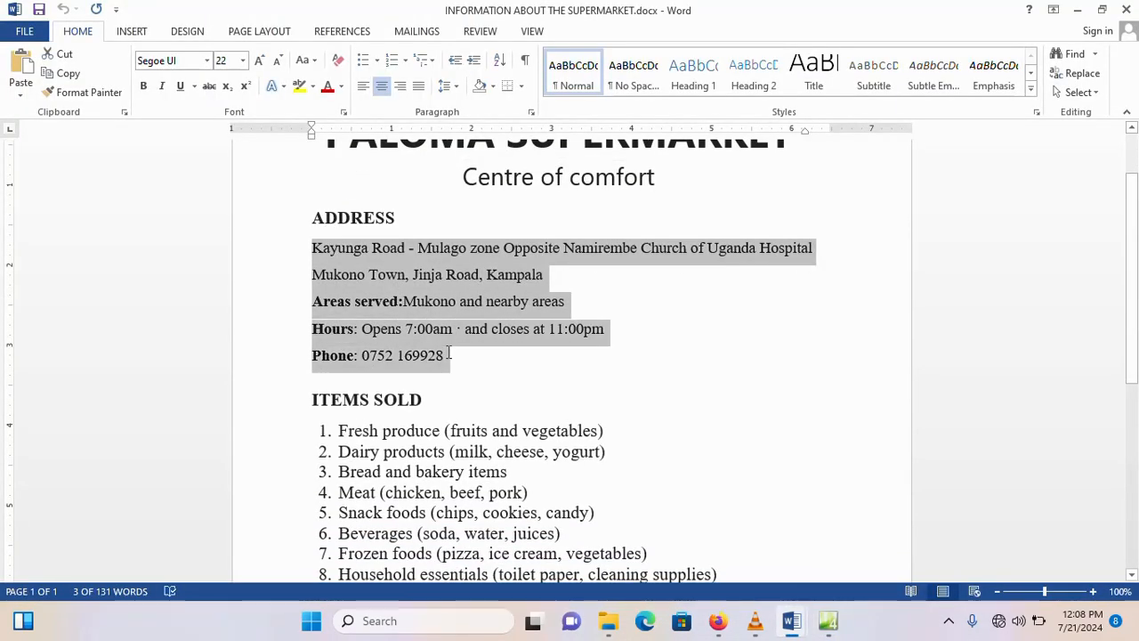
right_click(397, 248)
left_click(434, 275)
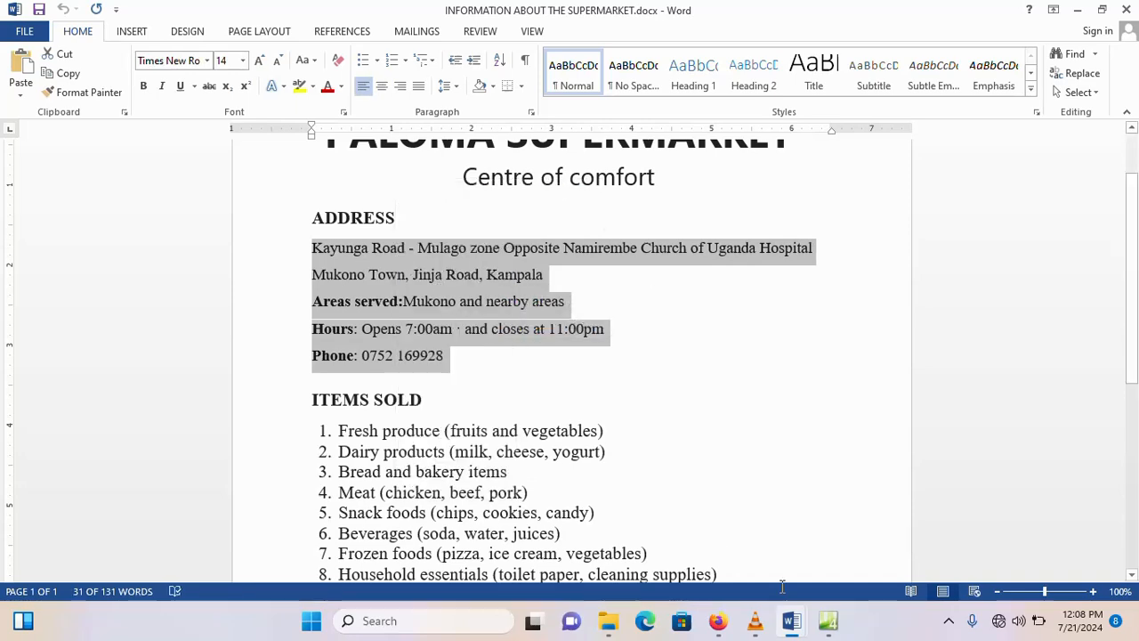
Step: Return to Expression Web and paste the copied contact details below the welcome marquee on the Home page
left_click(826, 621)
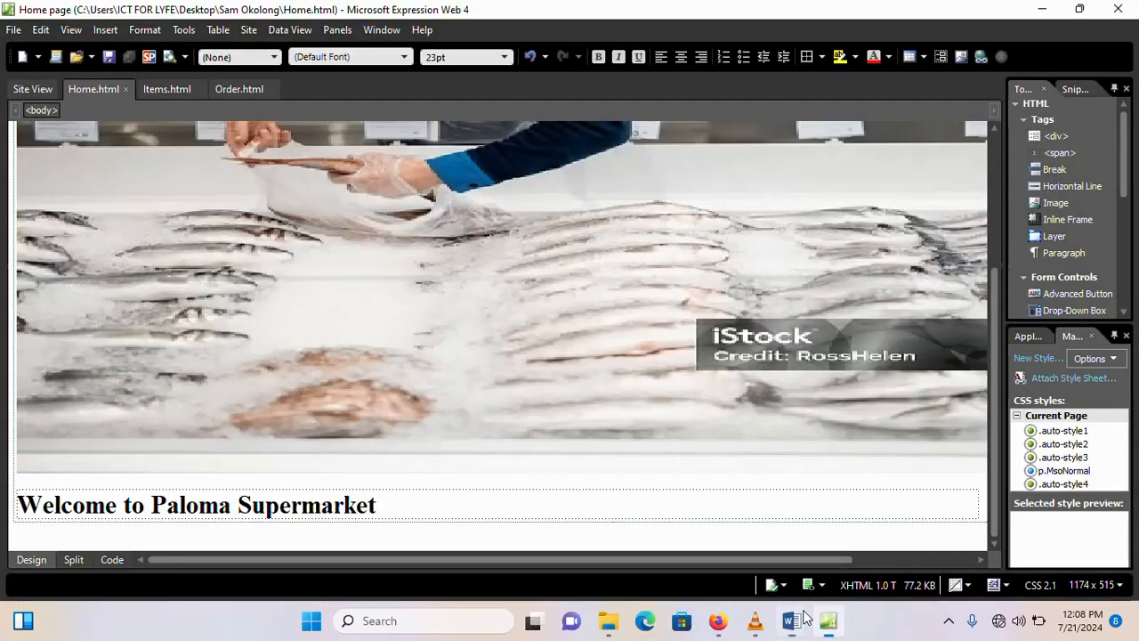
left_click(63, 536)
key("ctrl+v")
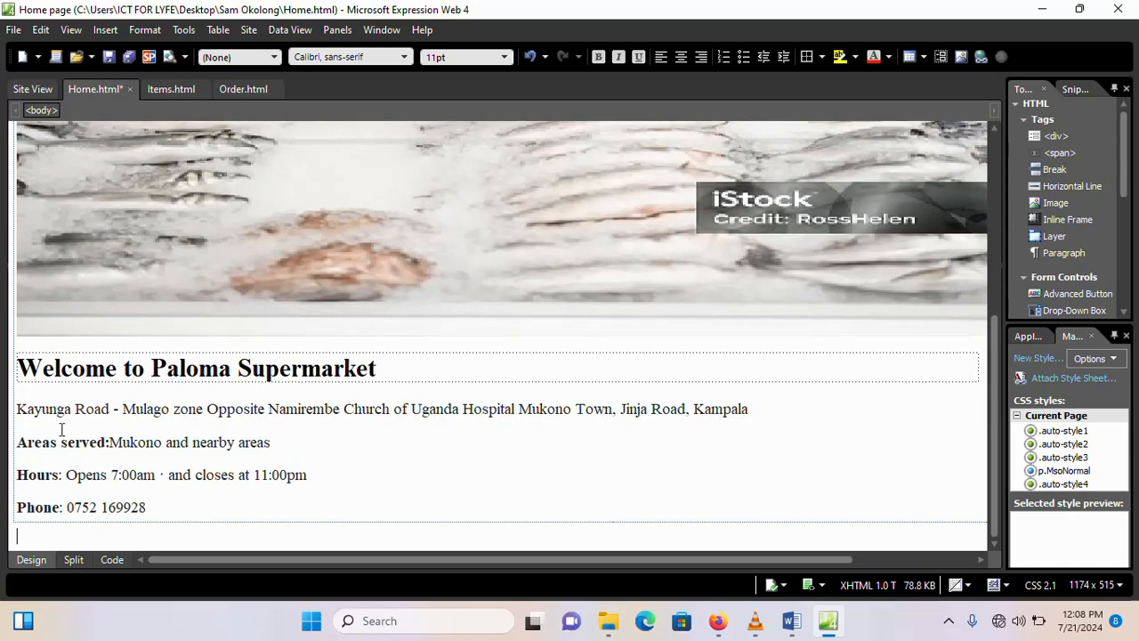
left_click(19, 408)
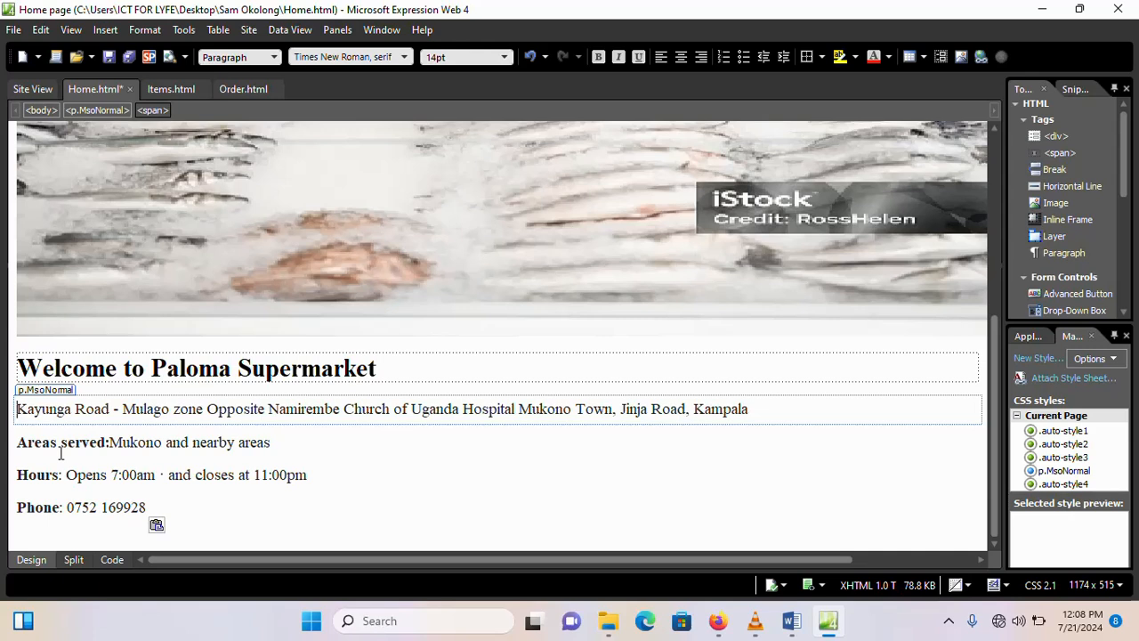
type("P")
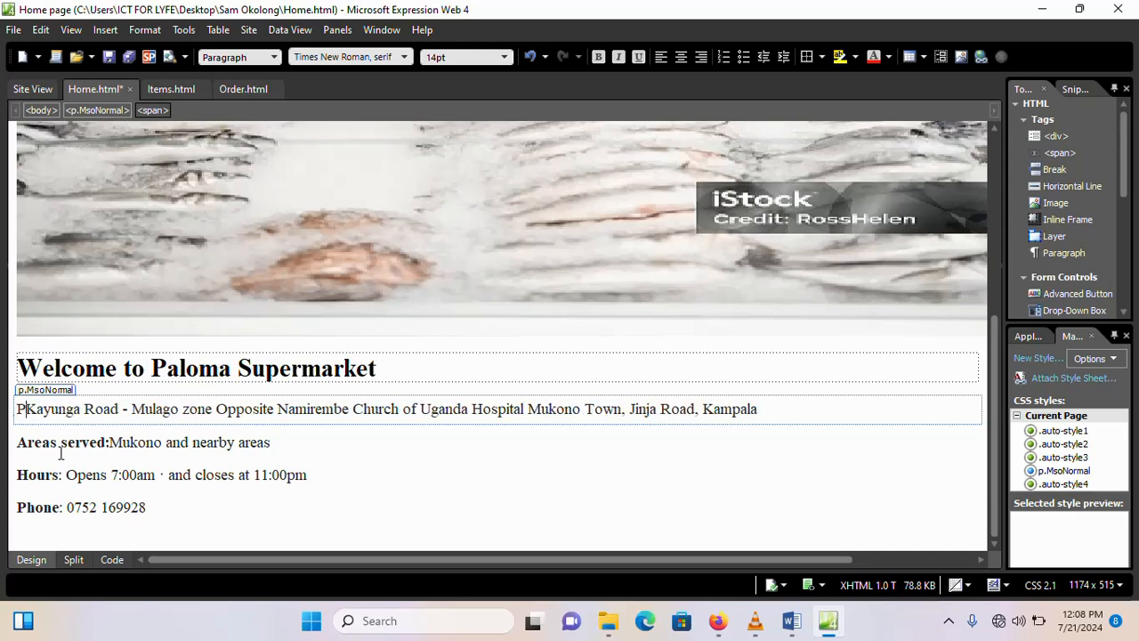
key("BackSpace")
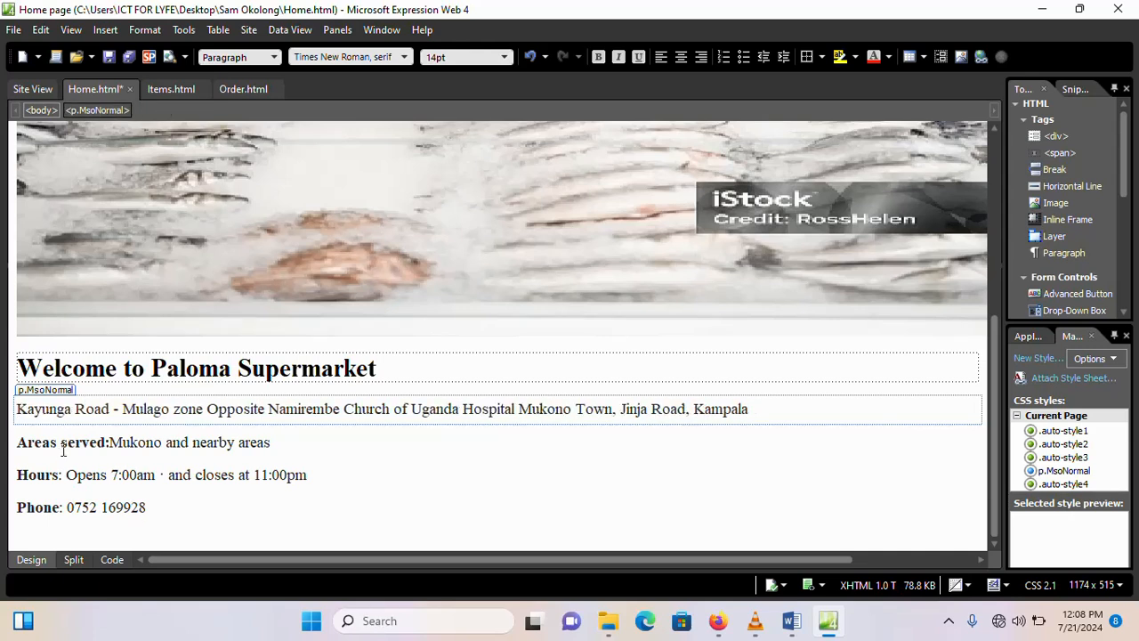
Step: Insert the words "Paloma Supermarket is located along" before the Kayunga Road address
type("Paloma ")
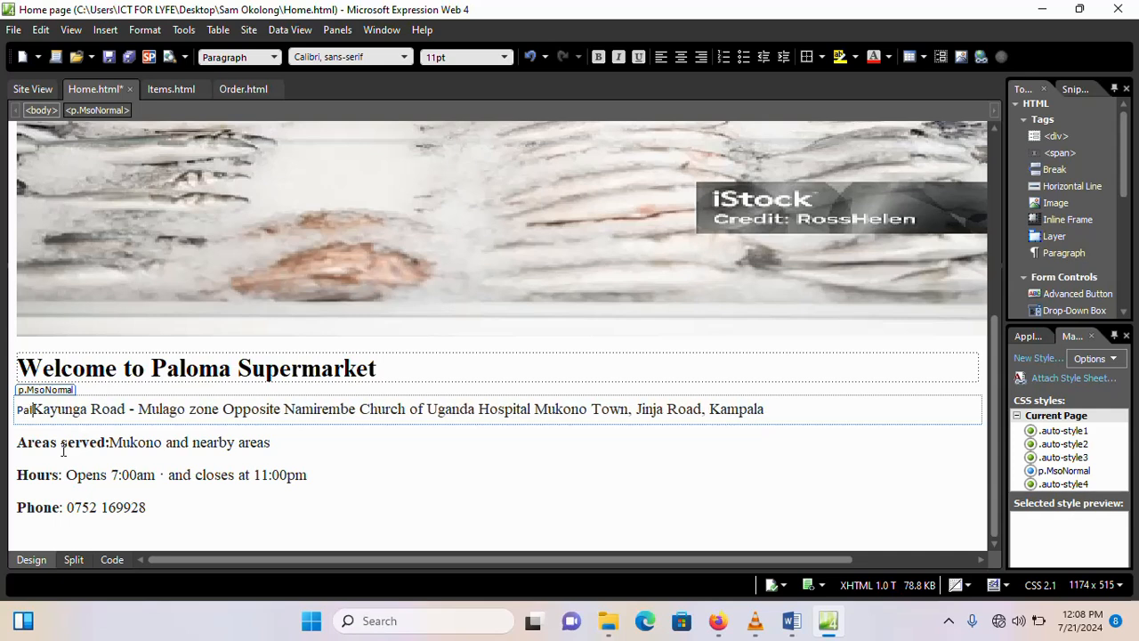
type("Sup")
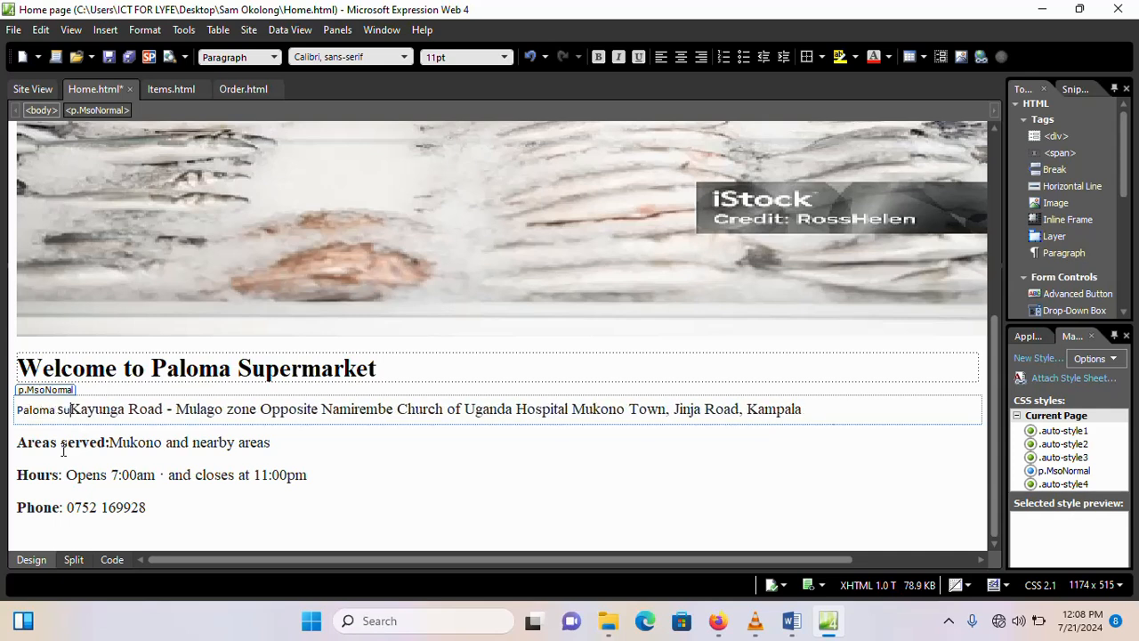
type("er")
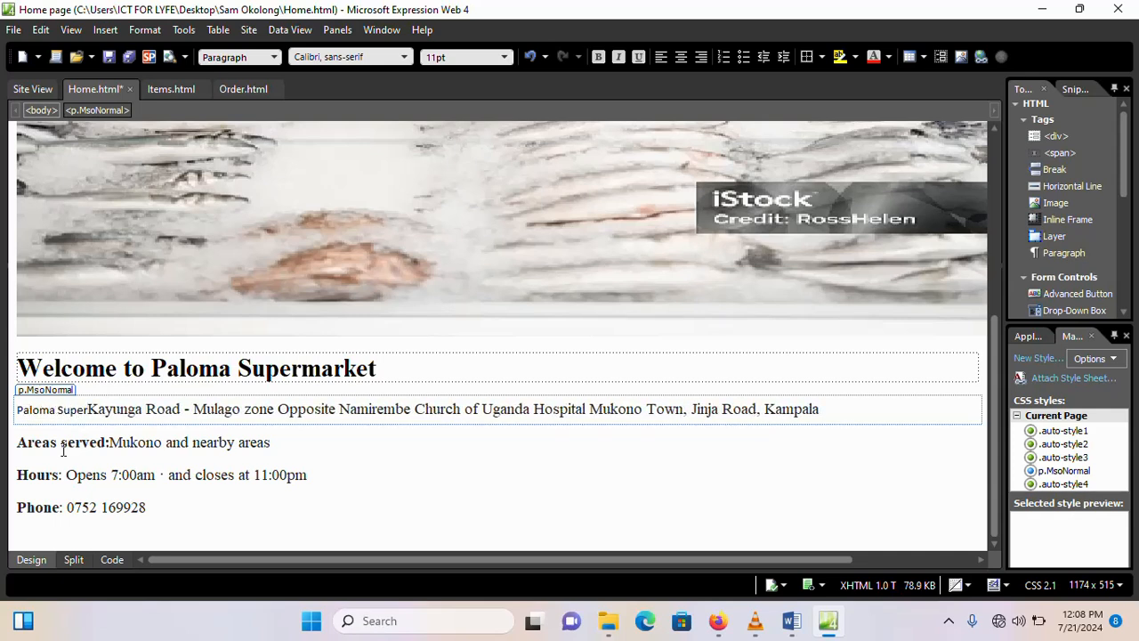
type("mar")
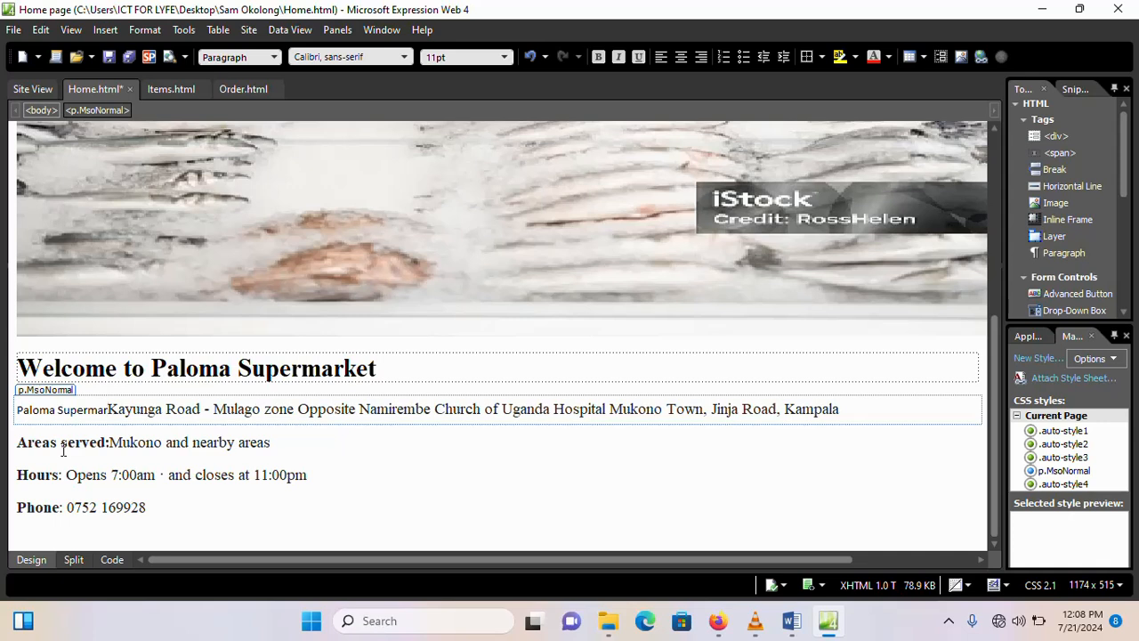
type("ket ")
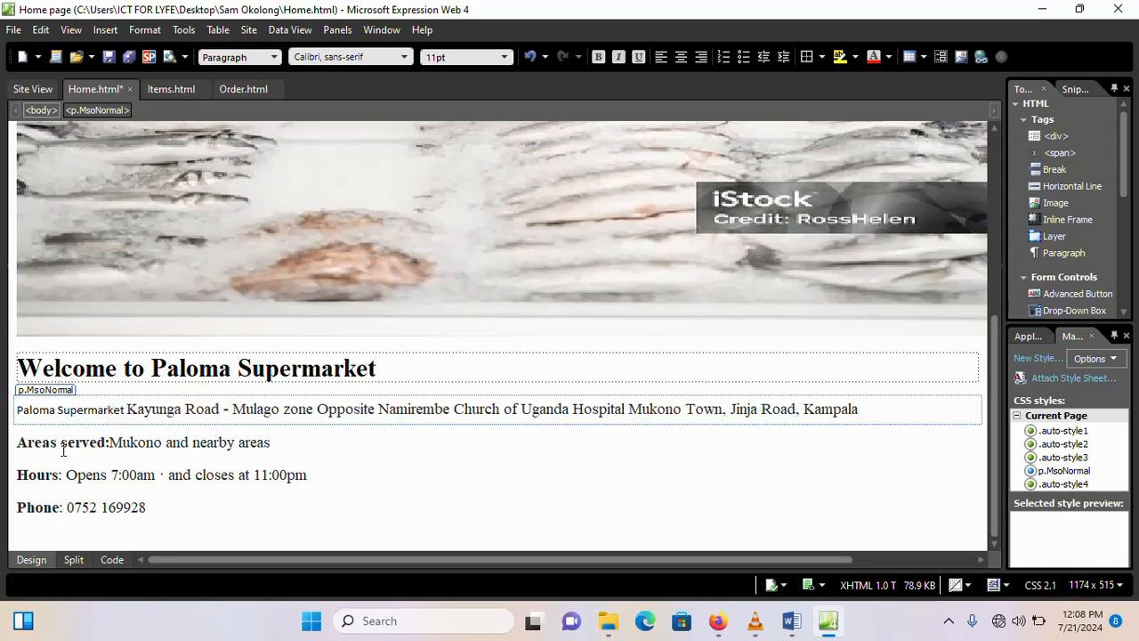
type("is lo")
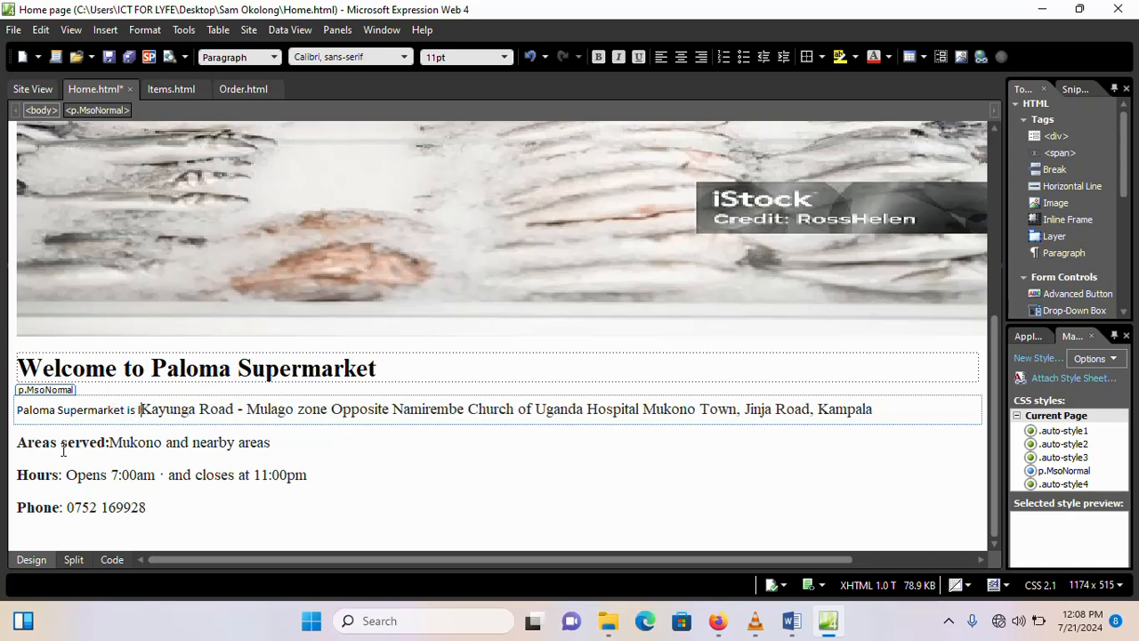
type("cat")
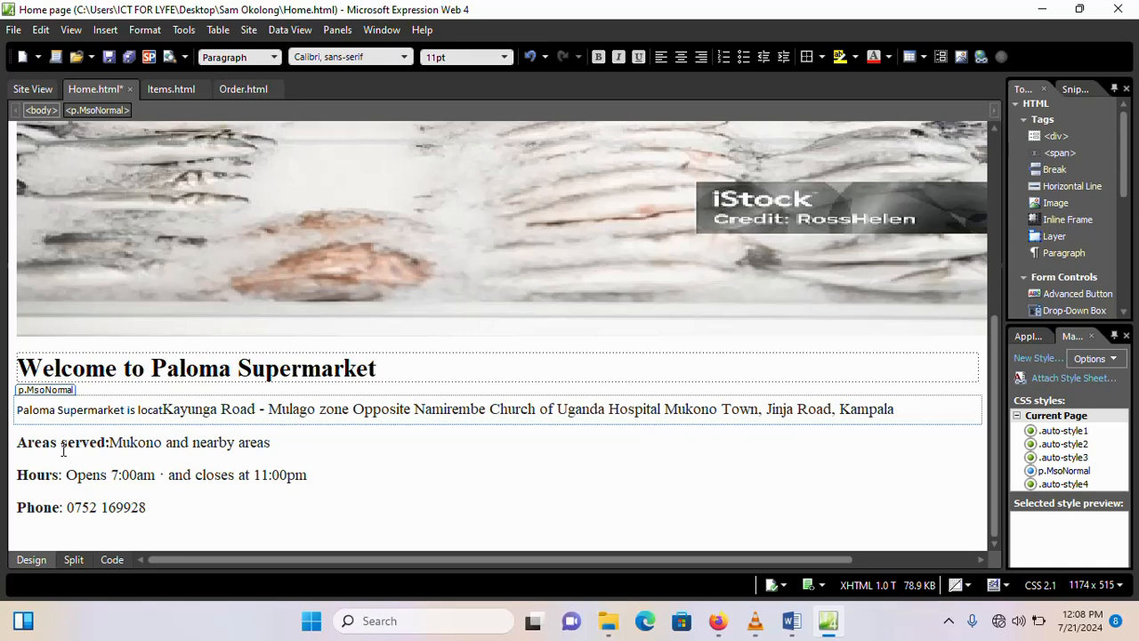
type("ed along")
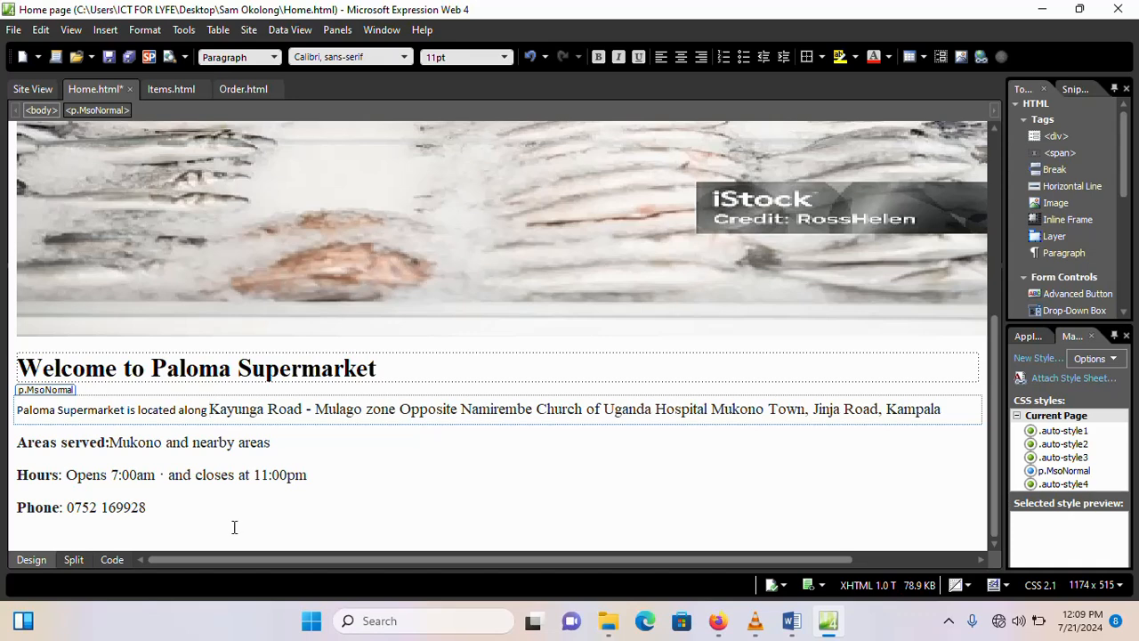
Step: Set the location, areas served, hours and phone paragraphs to 20pt and save the page
left_click(311, 487)
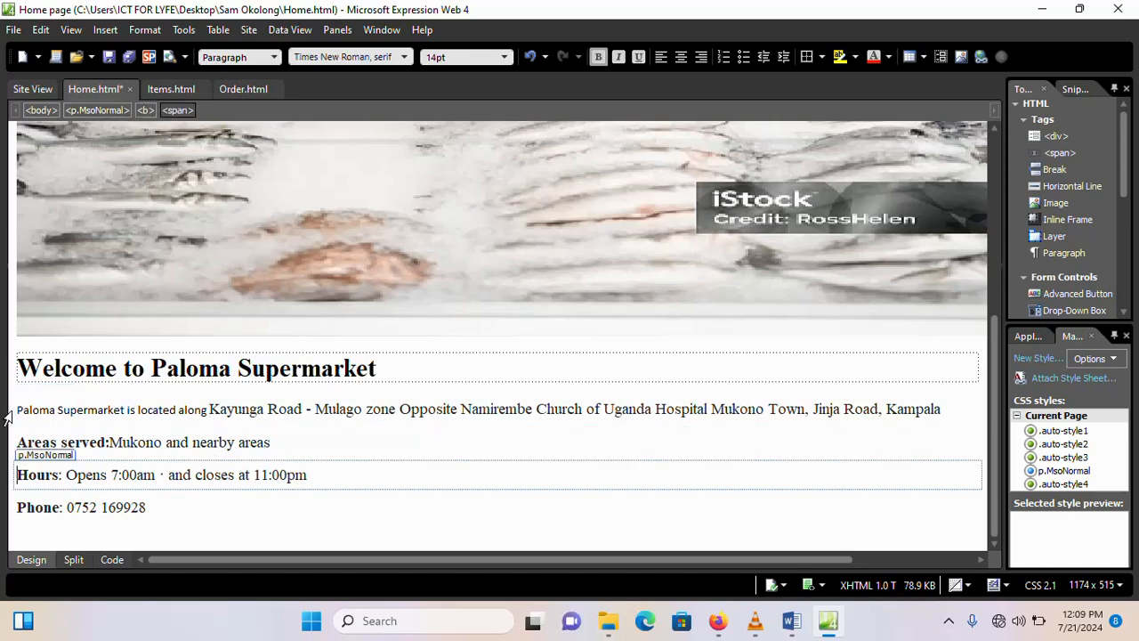
left_click_drag(17, 402, 144, 502)
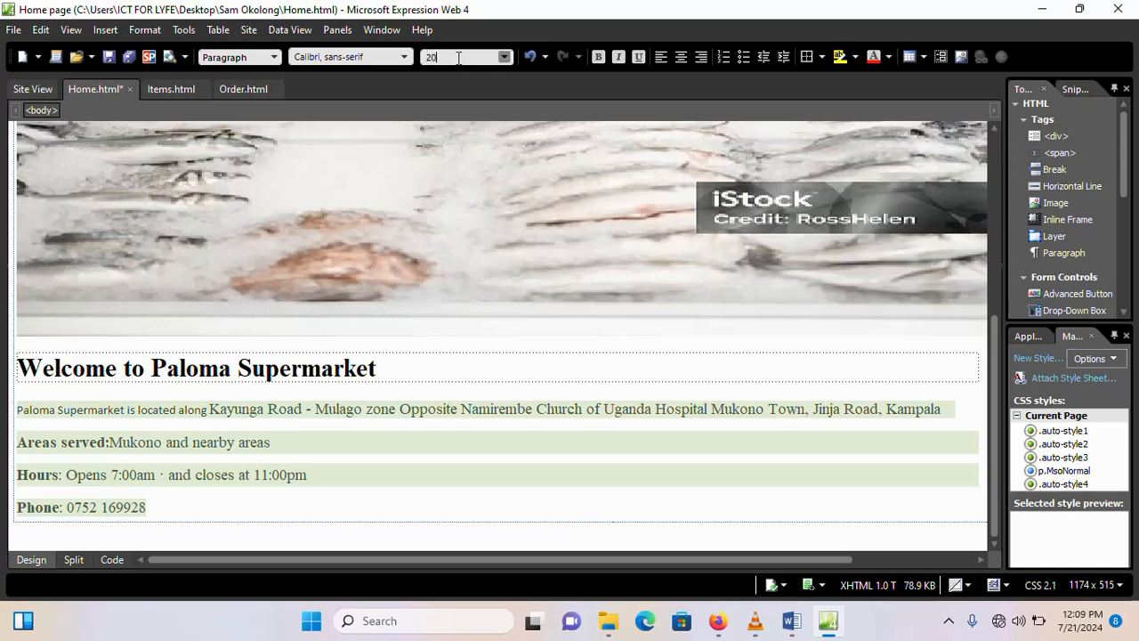
key("Return")
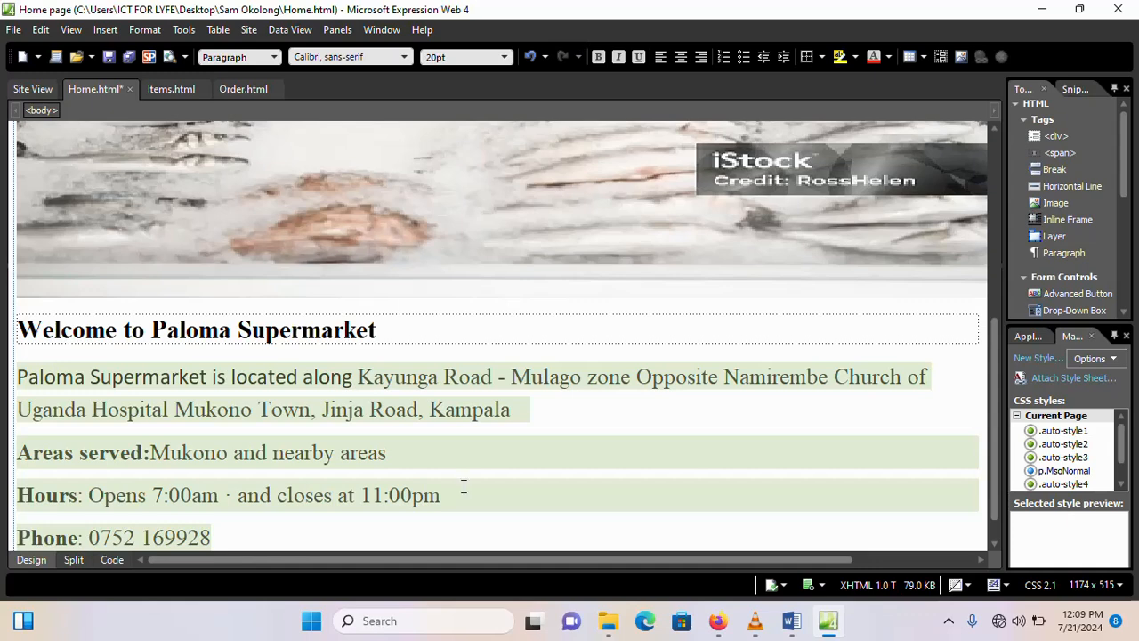
scroll(463, 486, "down", 1)
scroll(445, 491, "up", 1)
scroll(317, 491, "up", 2)
scroll(327, 463, "down", 3)
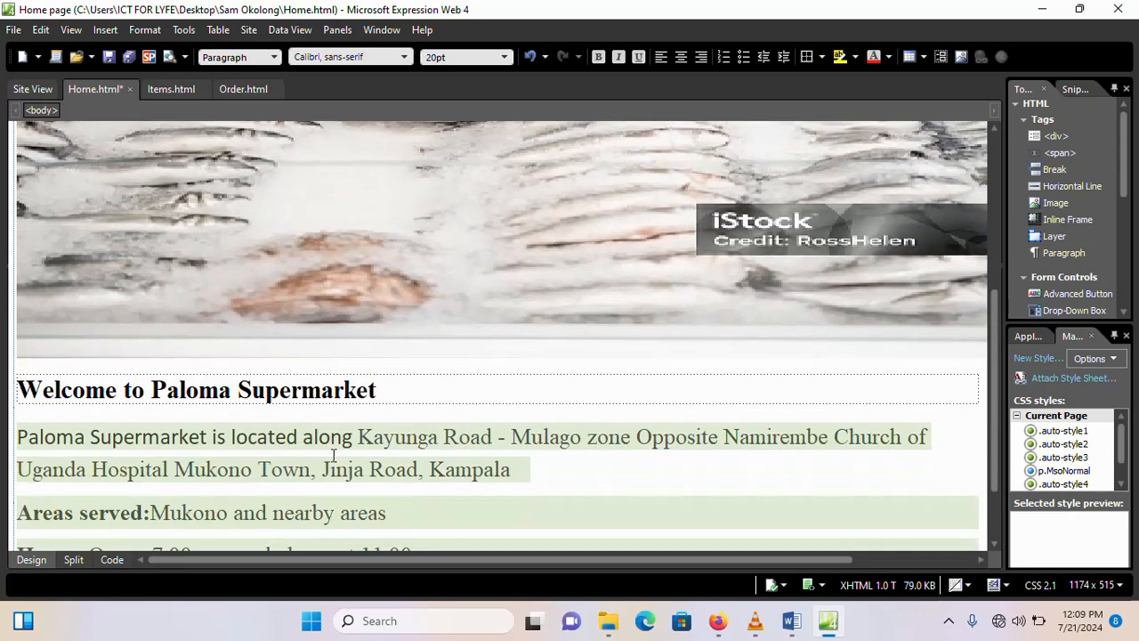
left_click(276, 503)
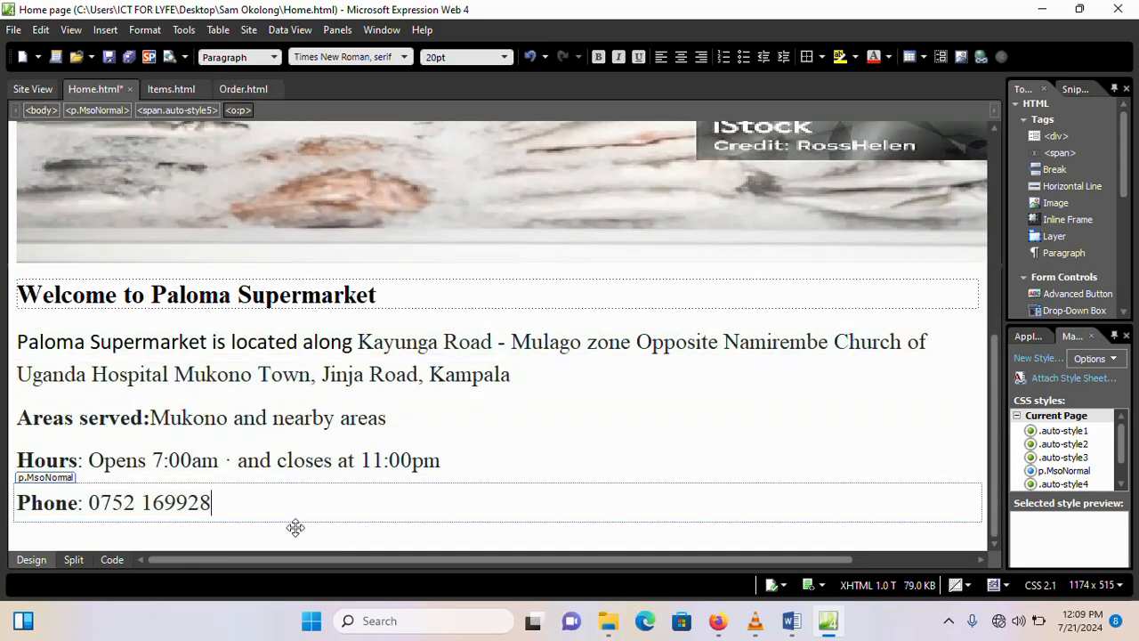
left_click(128, 55)
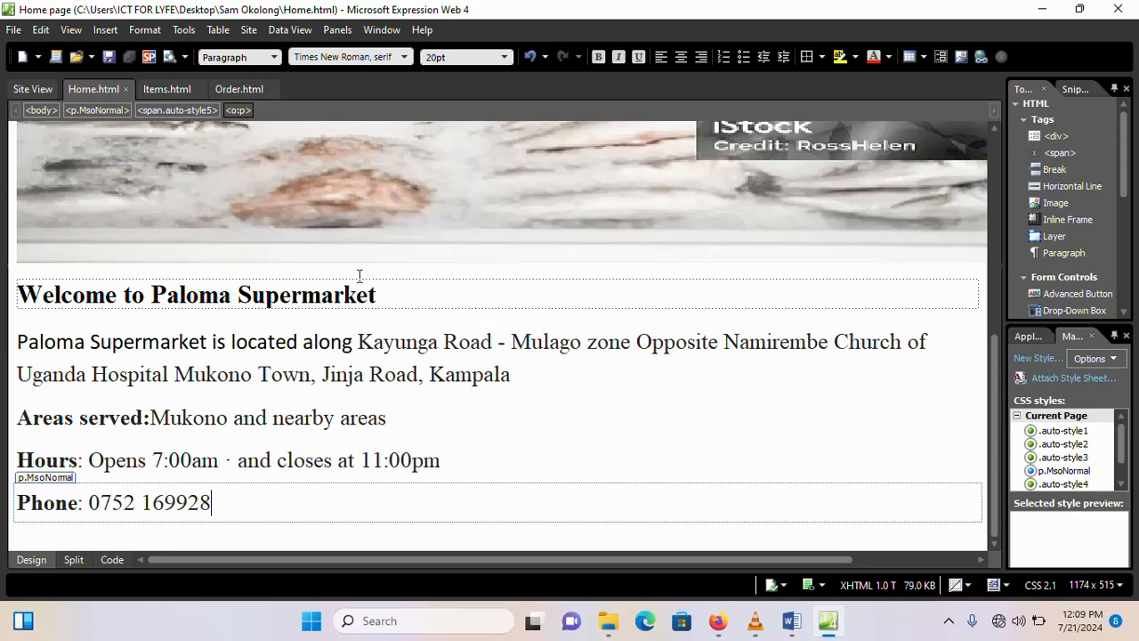
Step: Switch to Firefox, reload the Home page, and review the heading and contact details below the banner image
scroll(358, 273, "up", 3)
scroll(358, 273, "up", 2)
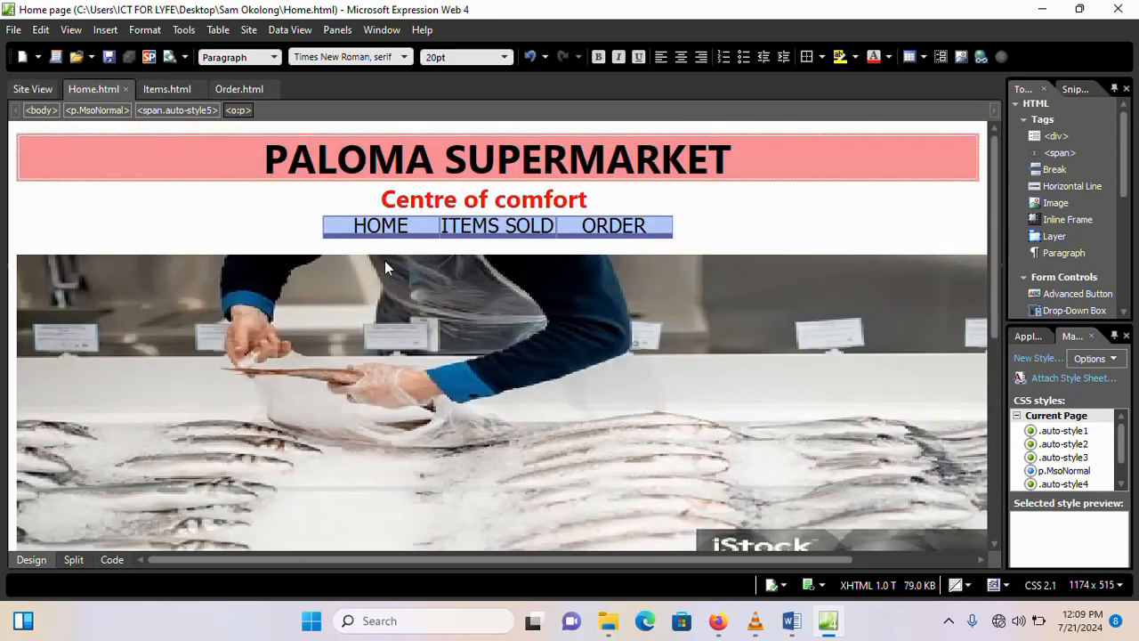
scroll(385, 262, "down", 4)
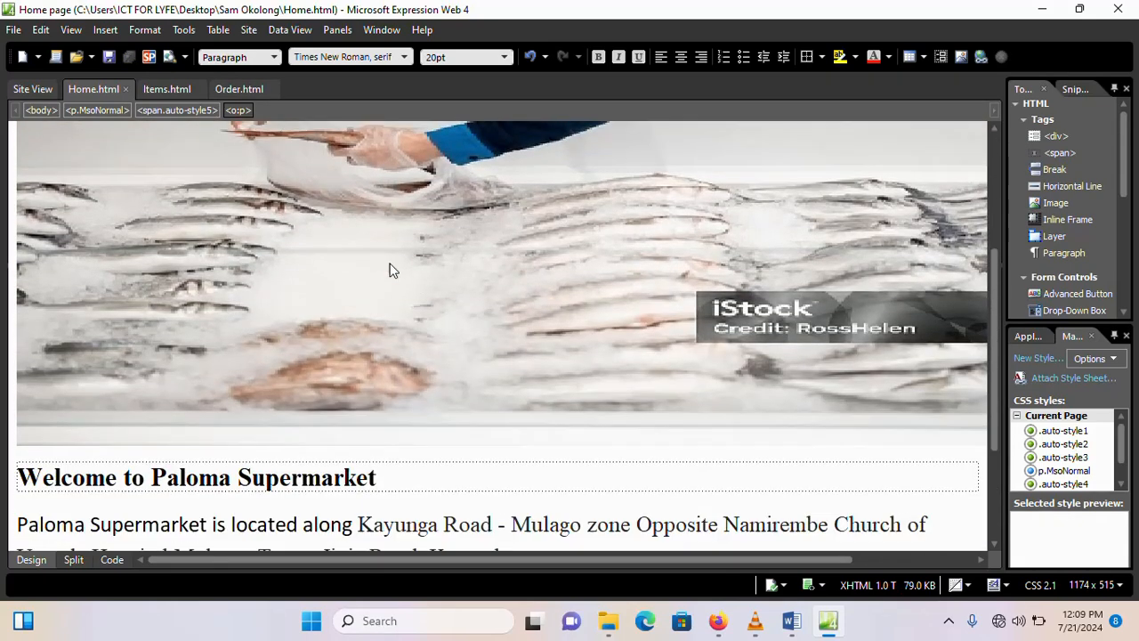
left_click(717, 620)
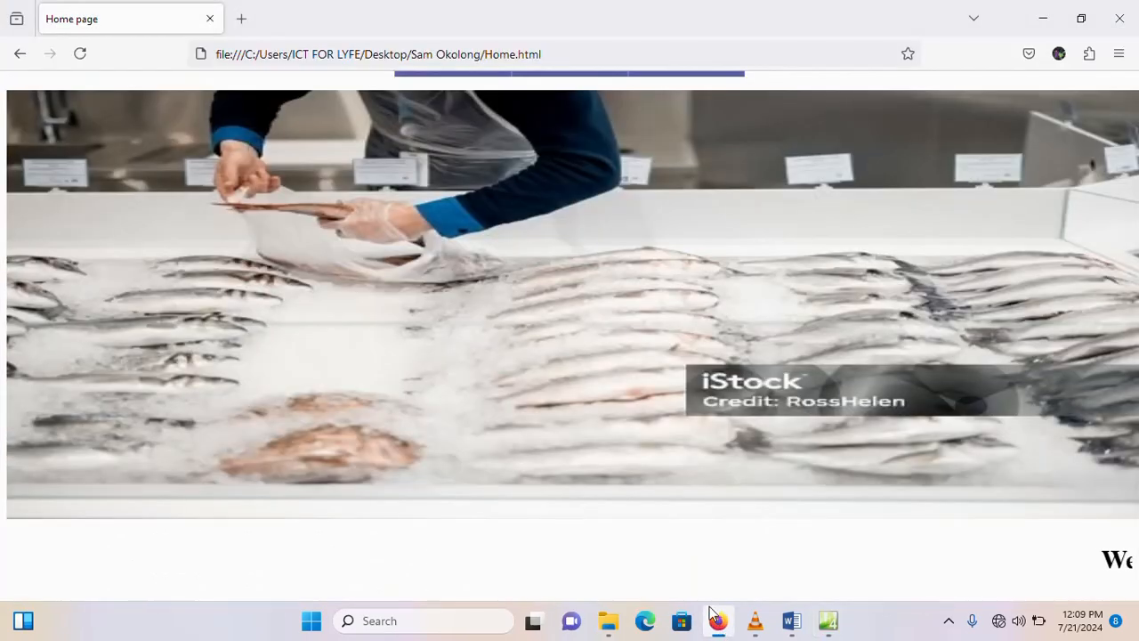
left_click(81, 54)
scroll(489, 368, "down", 2)
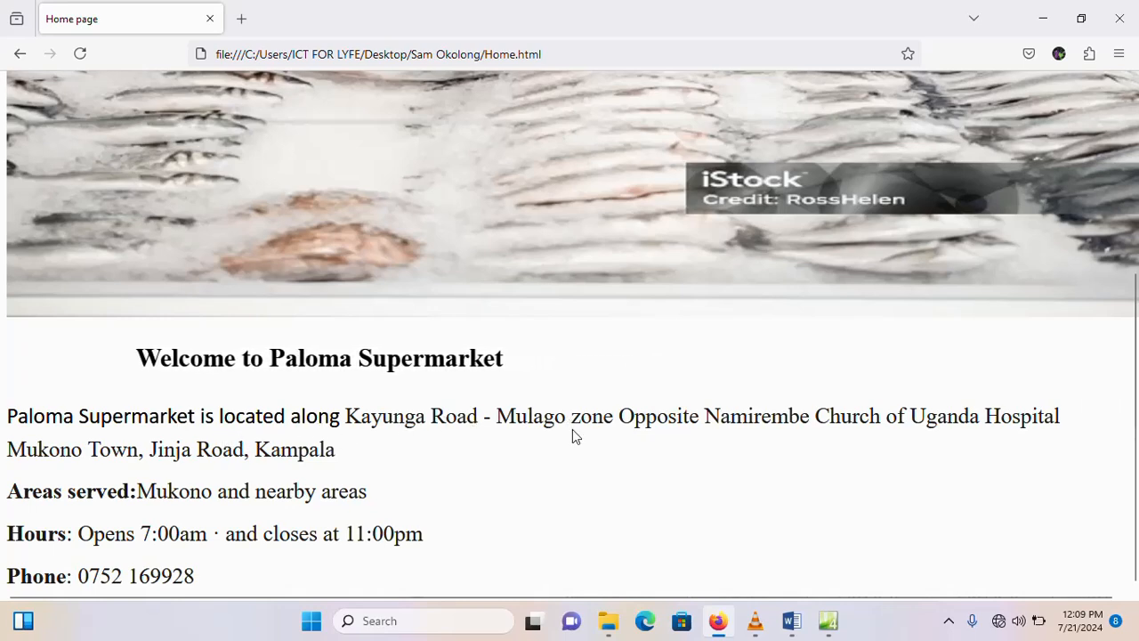
scroll(184, 487, "up", 3)
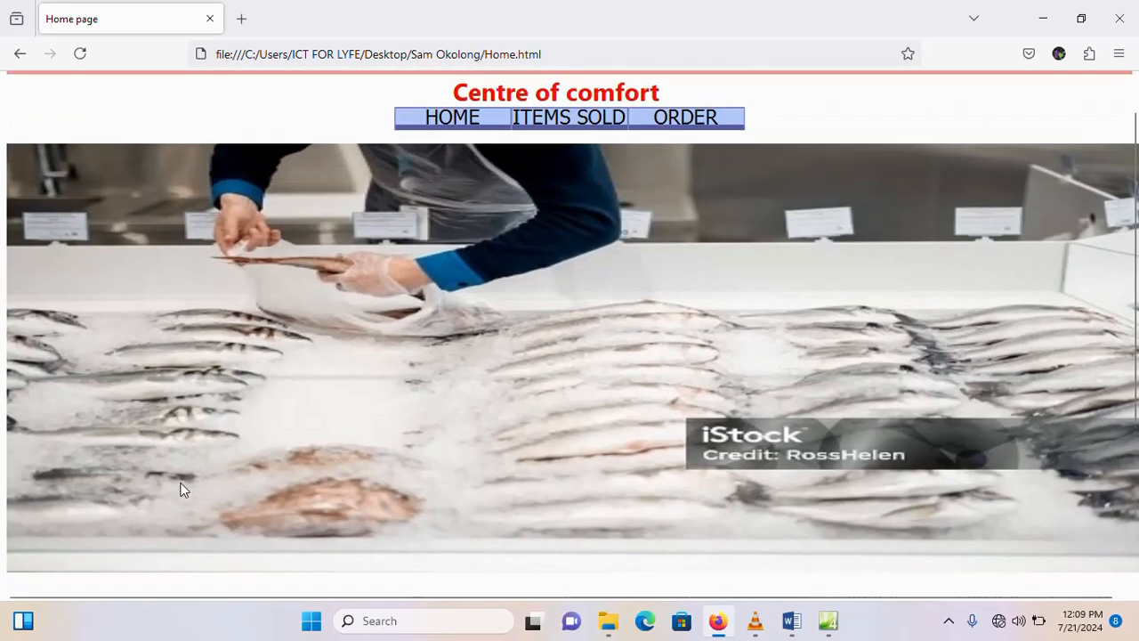
scroll(185, 486, "down", 3)
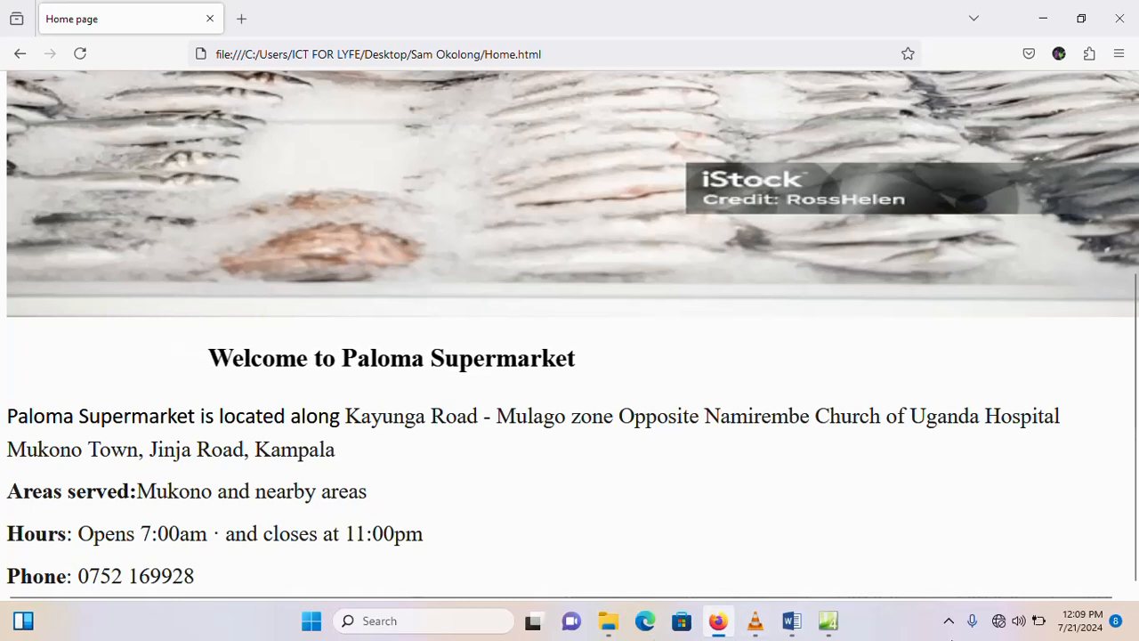
Step: Return to Expression Web and place the cursor on the empty line below the phone paragraph
left_click(829, 621)
scroll(480, 410, "down", 3)
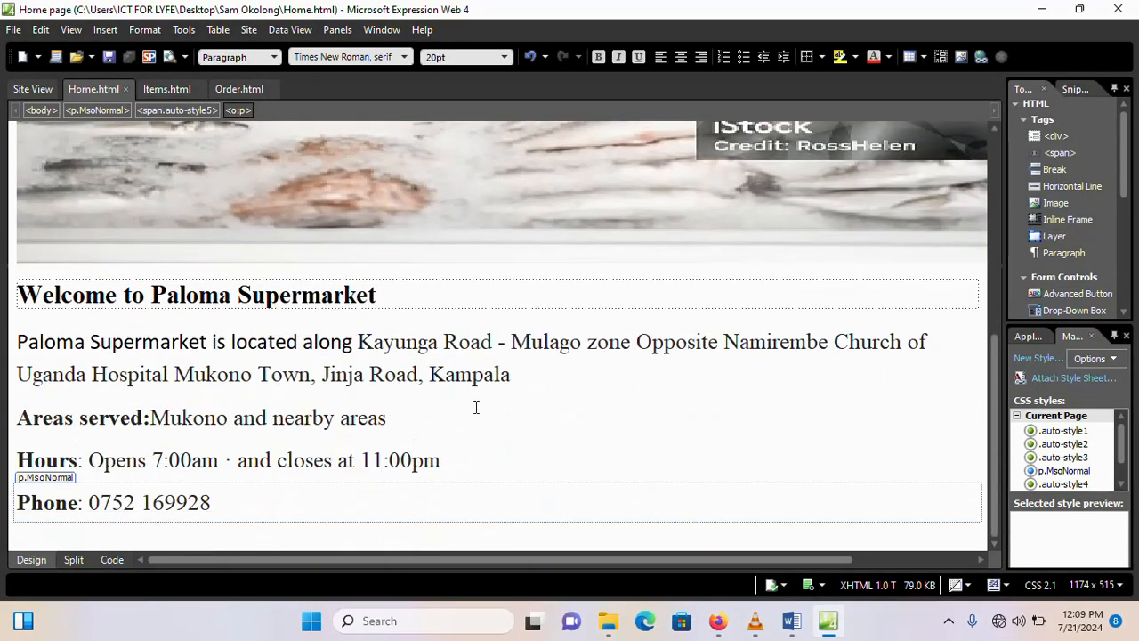
left_click(110, 534)
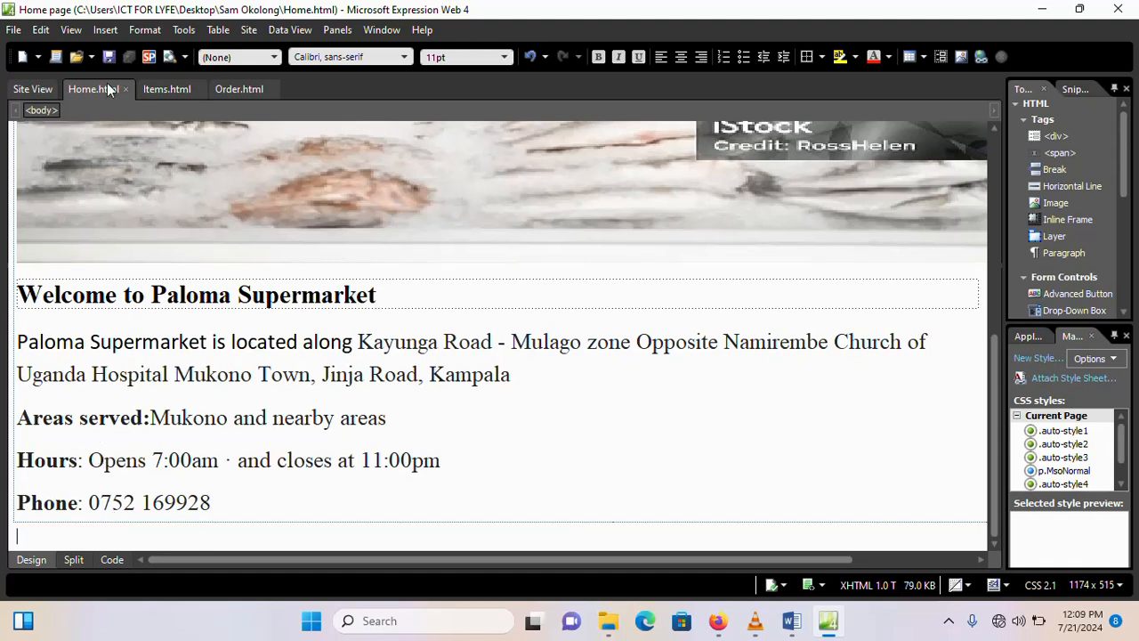
left_click(105, 31)
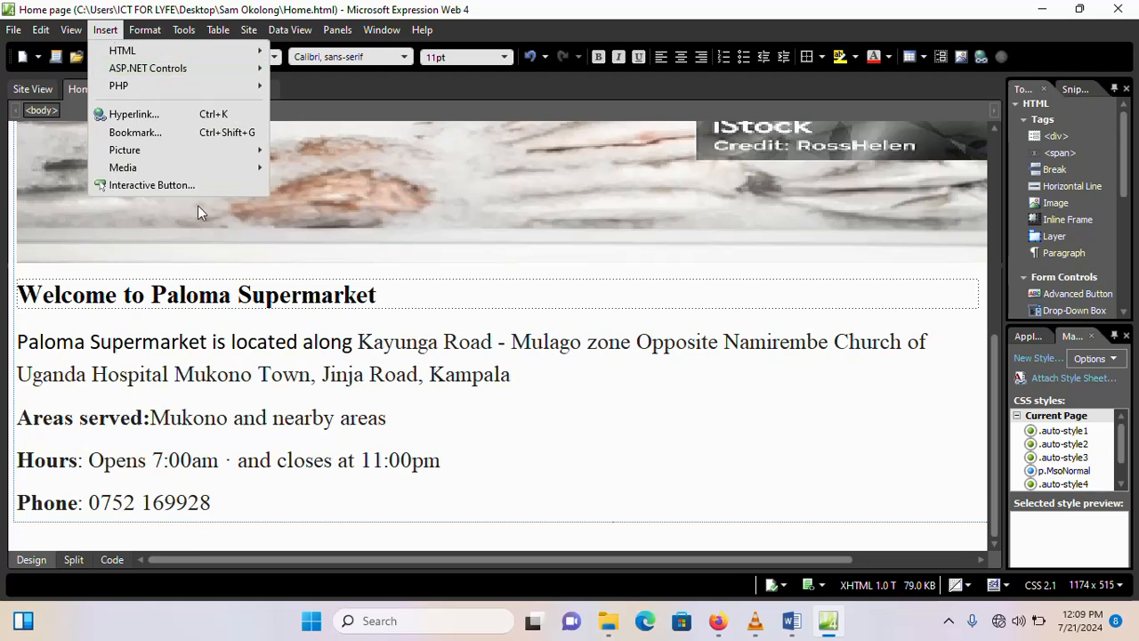
left_click(151, 184)
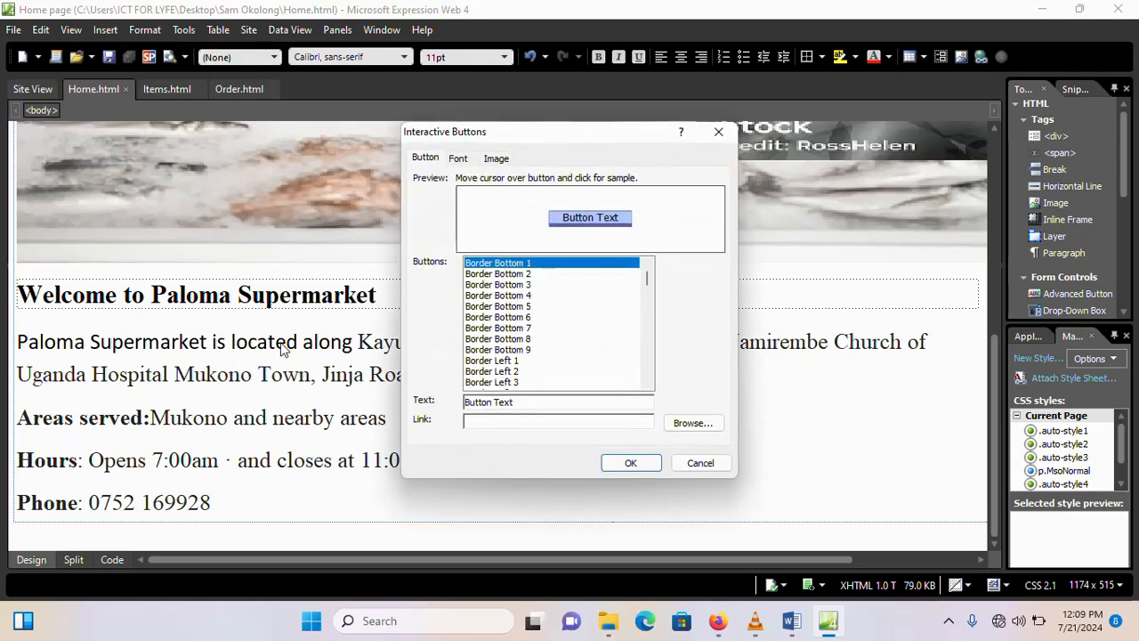
scroll(466, 365, "down", 1)
left_click(719, 132)
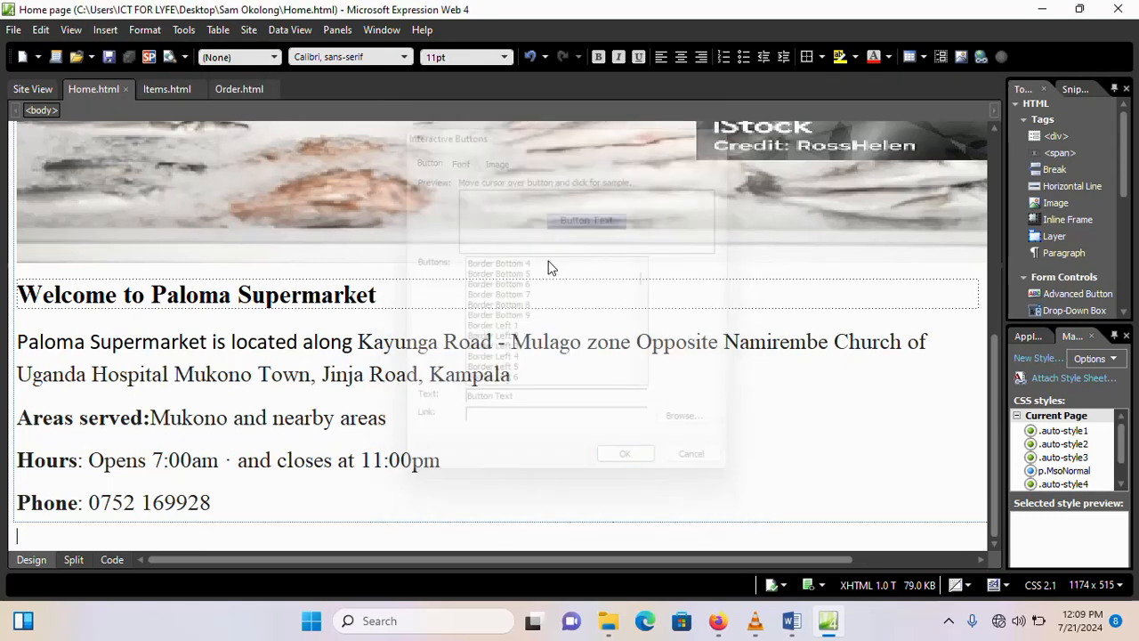
Step: Start a new interactive button below the phone paragraph and set its text to "Read More......"
left_click(105, 30)
mouse_move(144, 29)
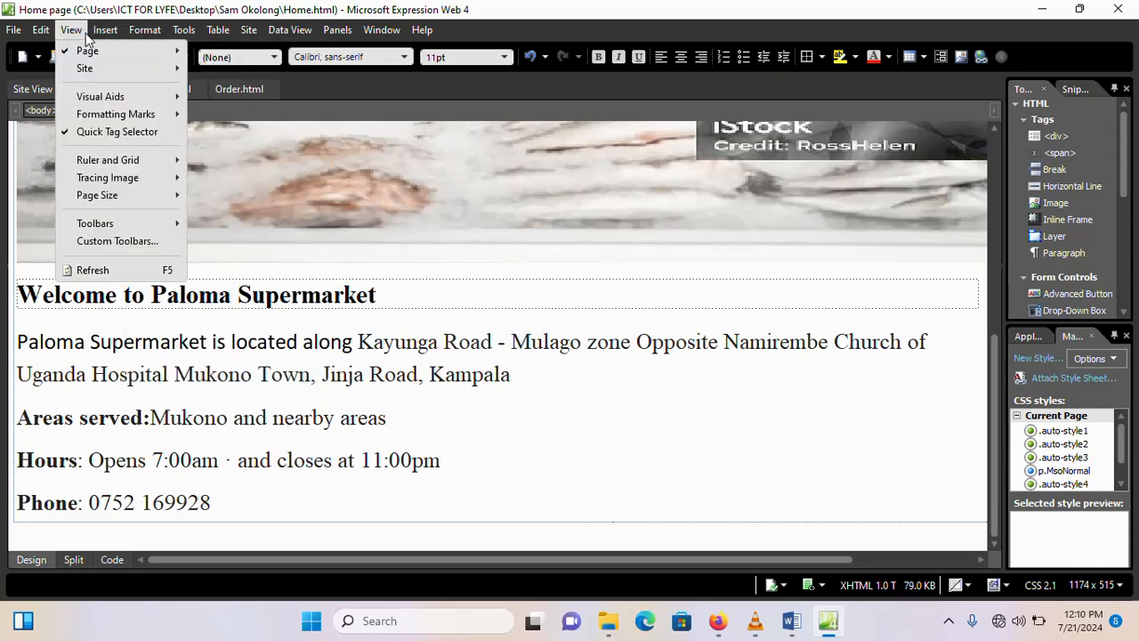
mouse_move(105, 29)
left_click(145, 185)
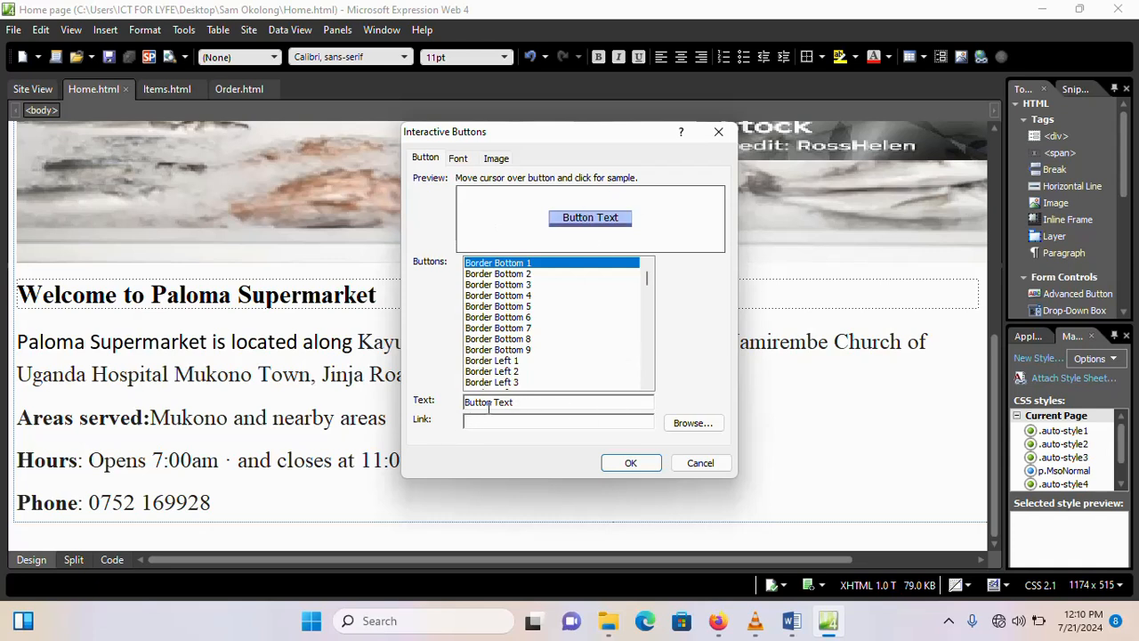
left_click_drag(516, 402, 466, 402)
type("R")
key("BackSpace")
type("F")
type("R")
type("ead ")
type("More")
type("....")
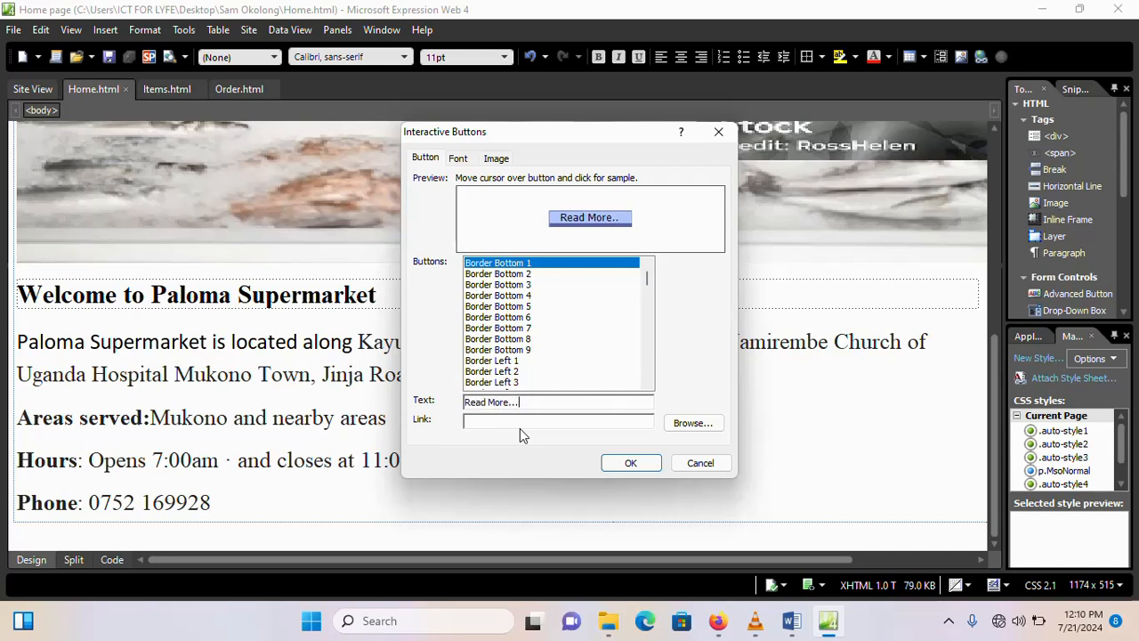
type("..")
Step: Set the interactive button's font size to 20
left_click(462, 160)
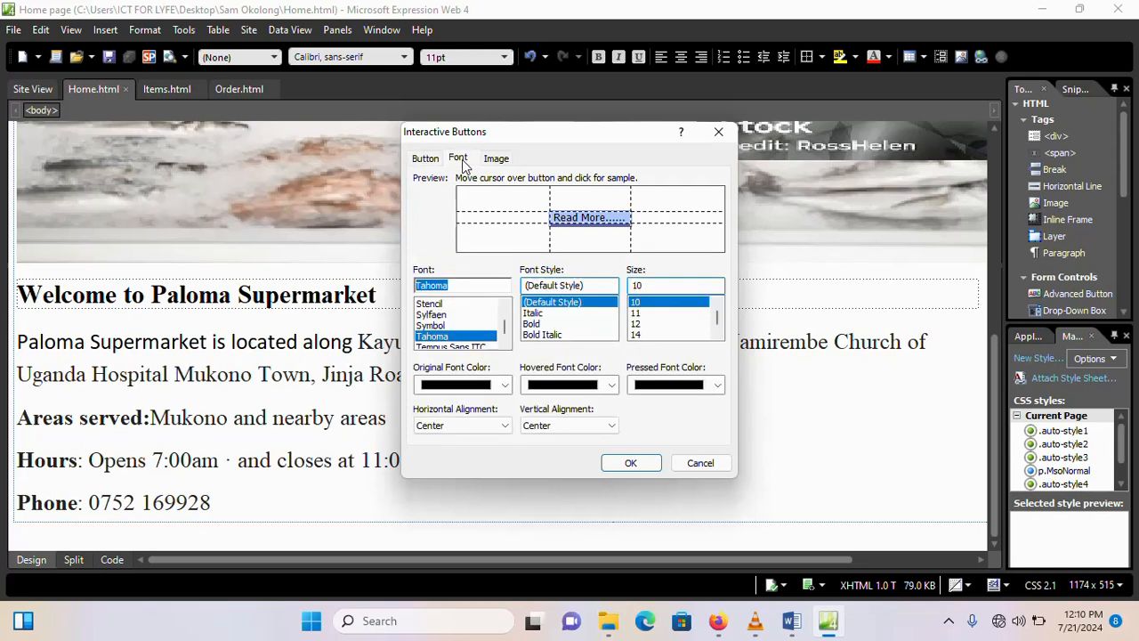
left_click(717, 334)
left_click(717, 334)
left_click(718, 334)
left_click(717, 334)
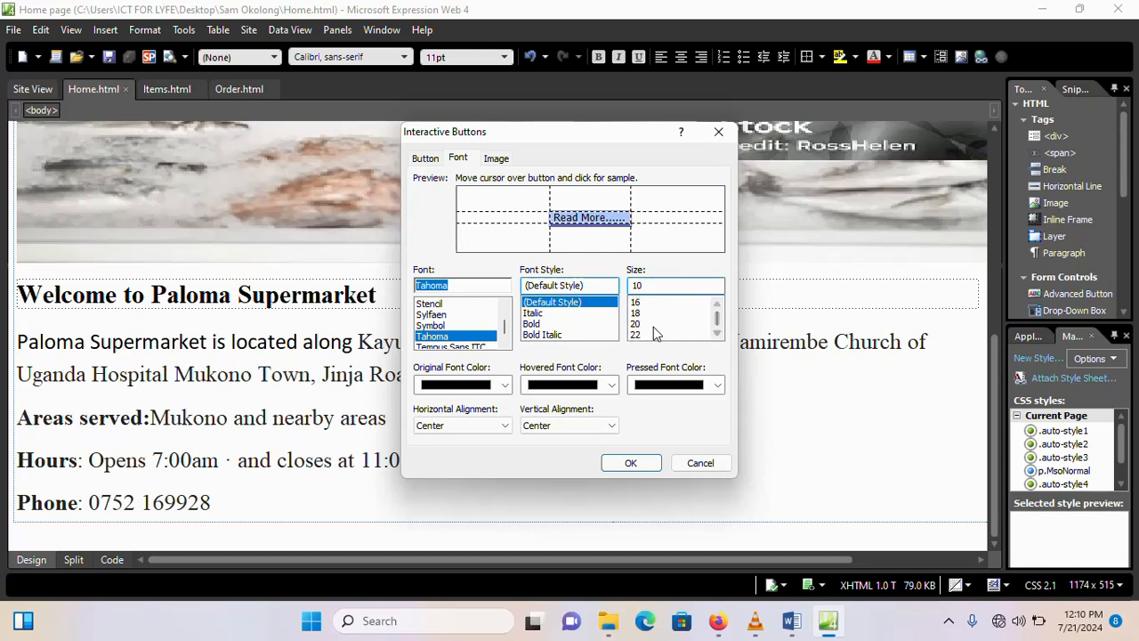
left_click(653, 324)
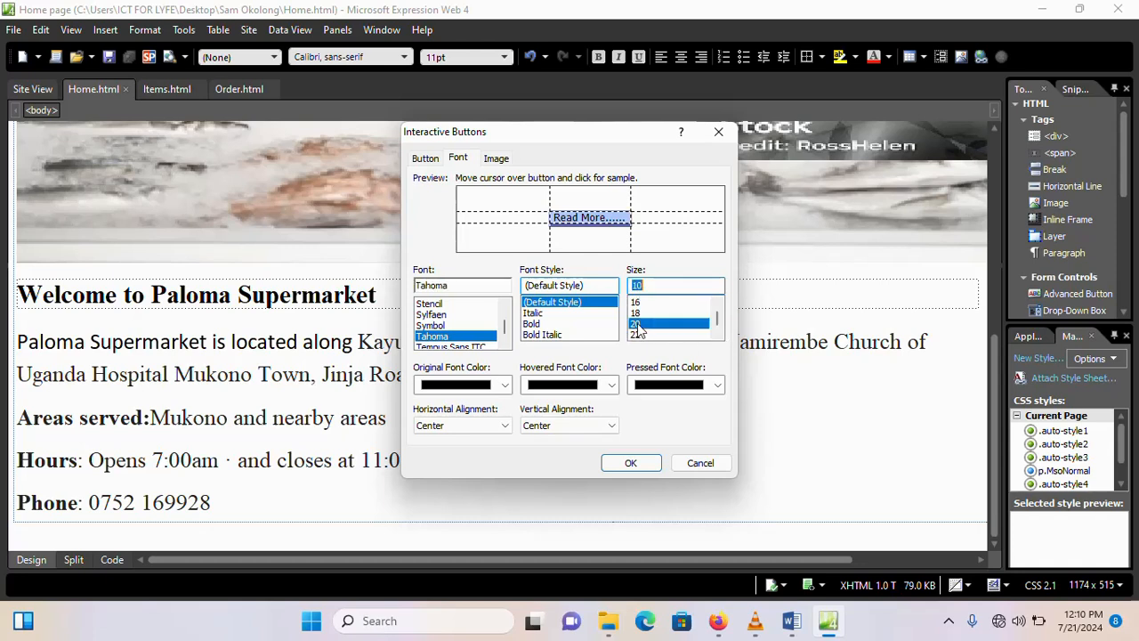
Step: Set the interactive button's image width to 180 with its proportions maintained
left_click(496, 159)
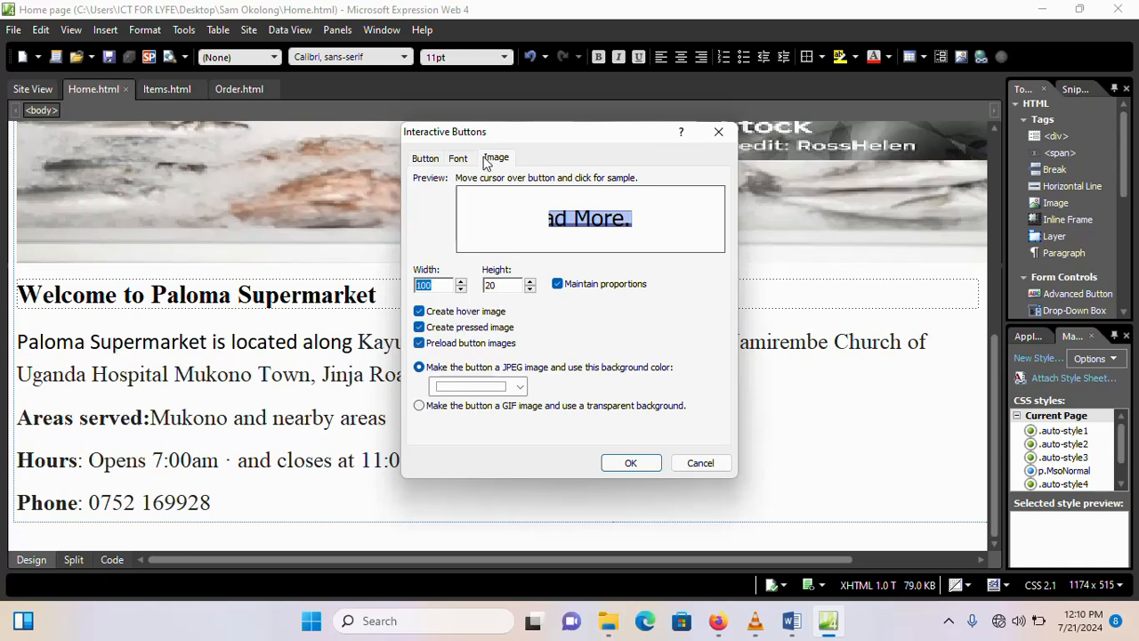
left_click(435, 284)
left_click_drag(434, 284, 412, 284)
type("15")
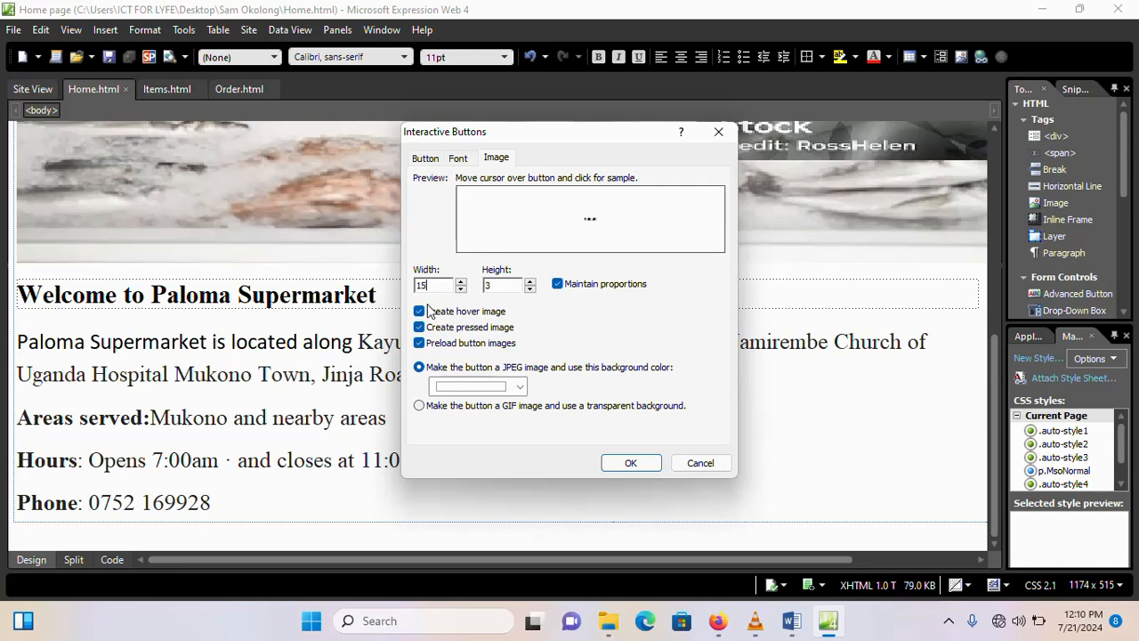
type("0")
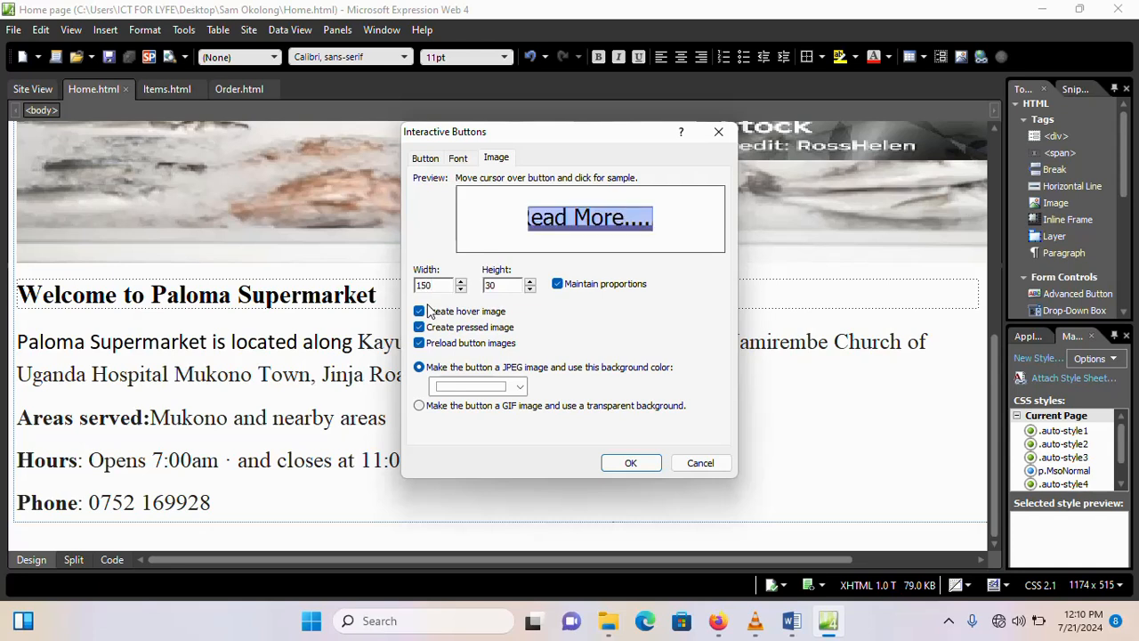
key("BackSpace")
key("BackSpace")
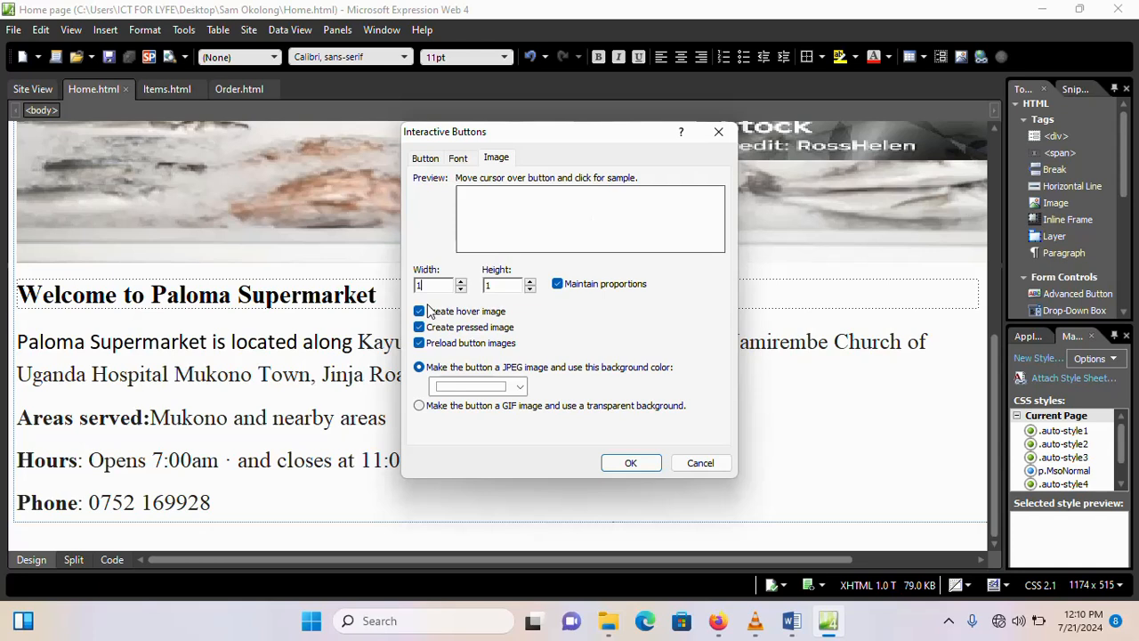
type("80")
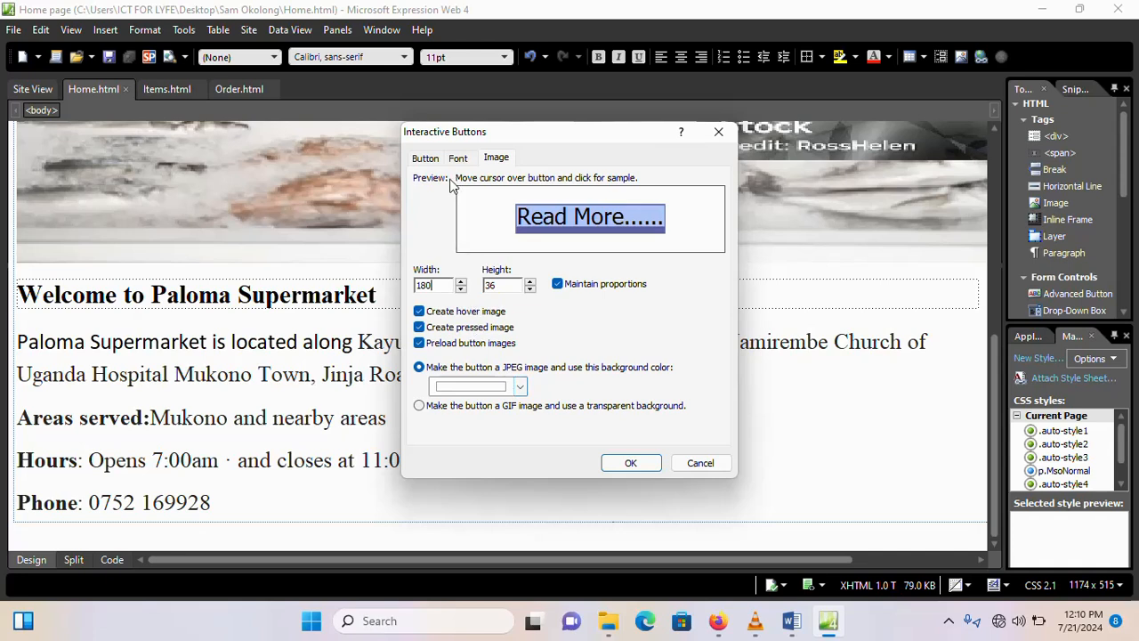
Step: Link the "Read More......" button to Items.html and insert it into the page
left_click(428, 159)
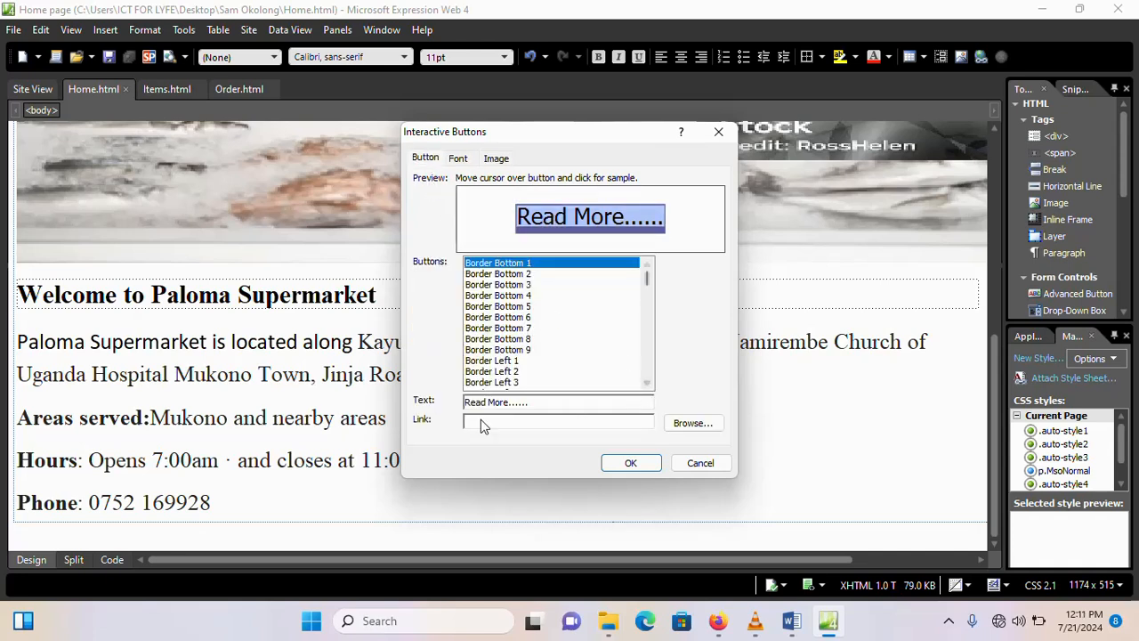
left_click(685, 425)
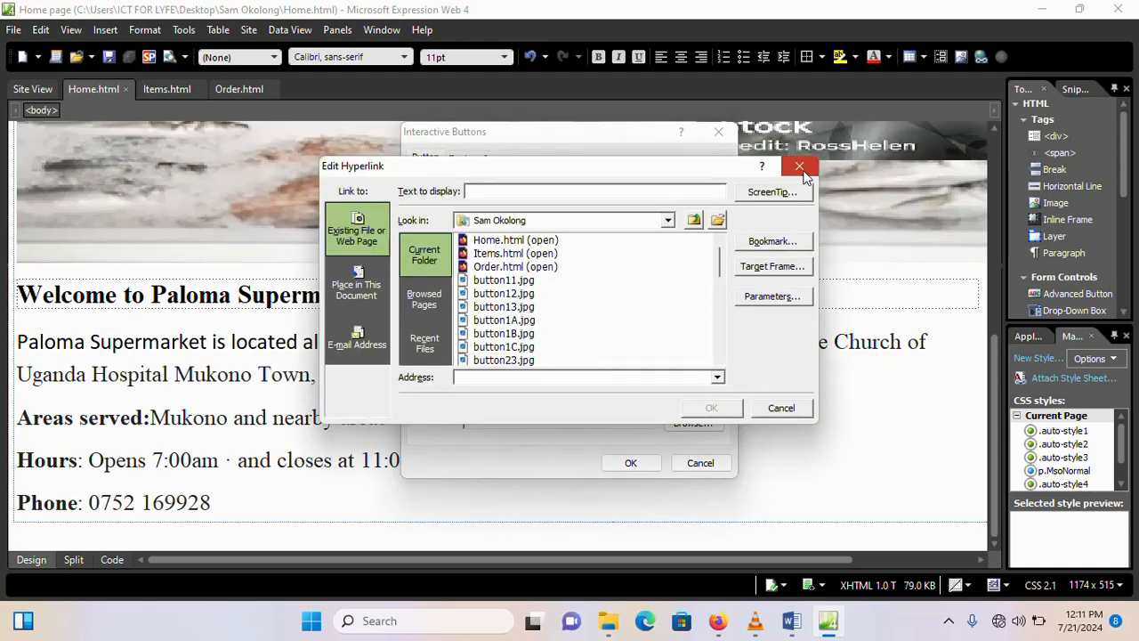
left_click(798, 167)
left_click(699, 423)
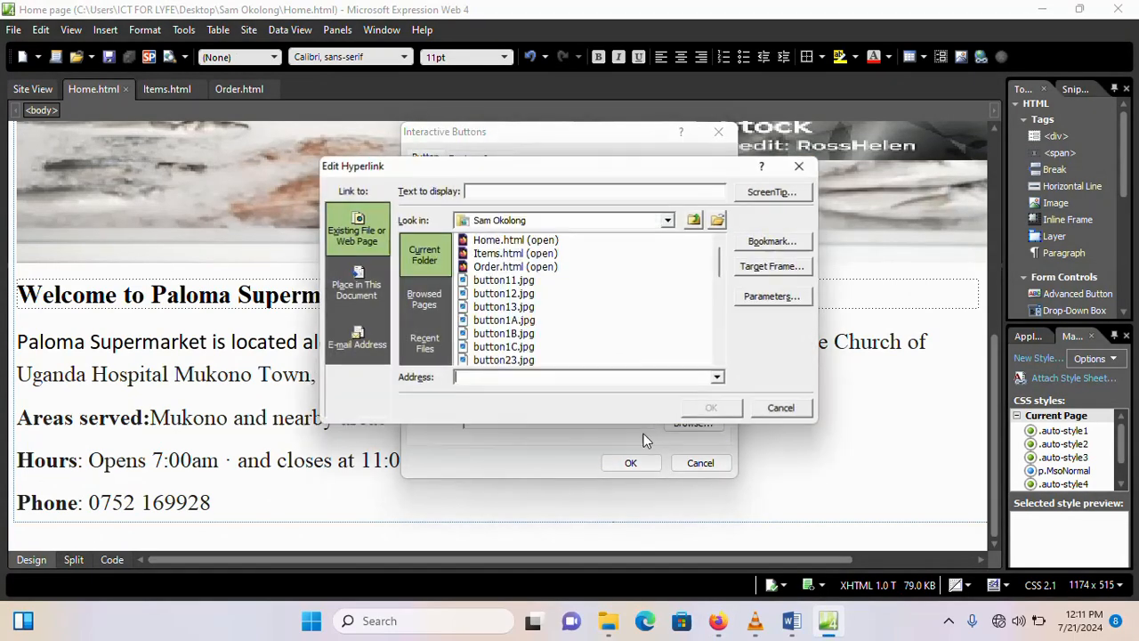
left_click(500, 253)
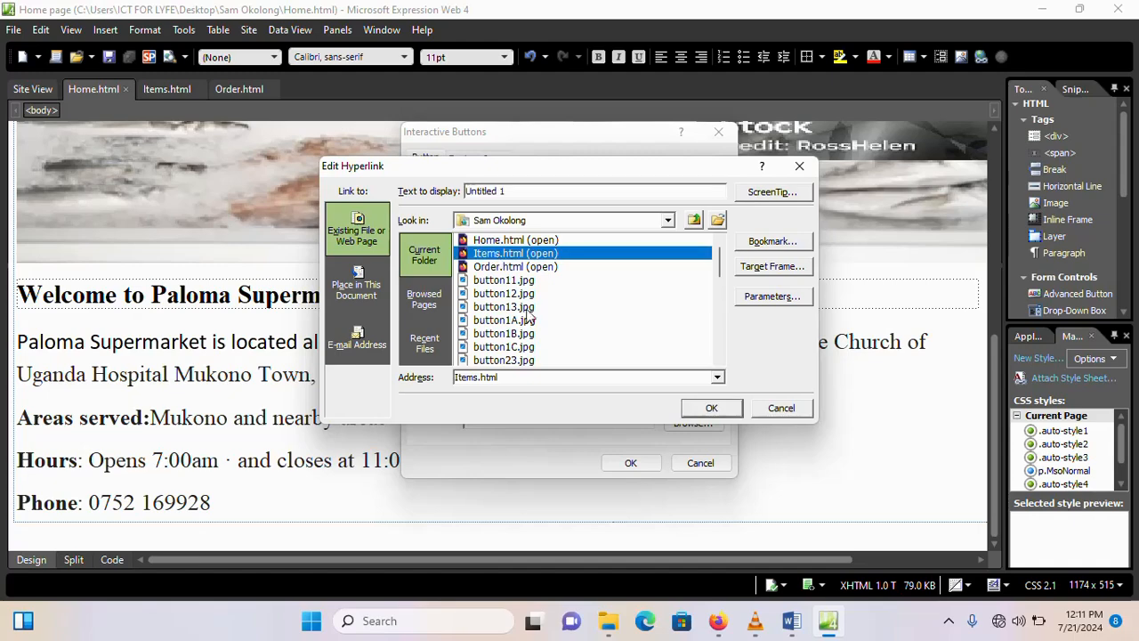
left_click(718, 407)
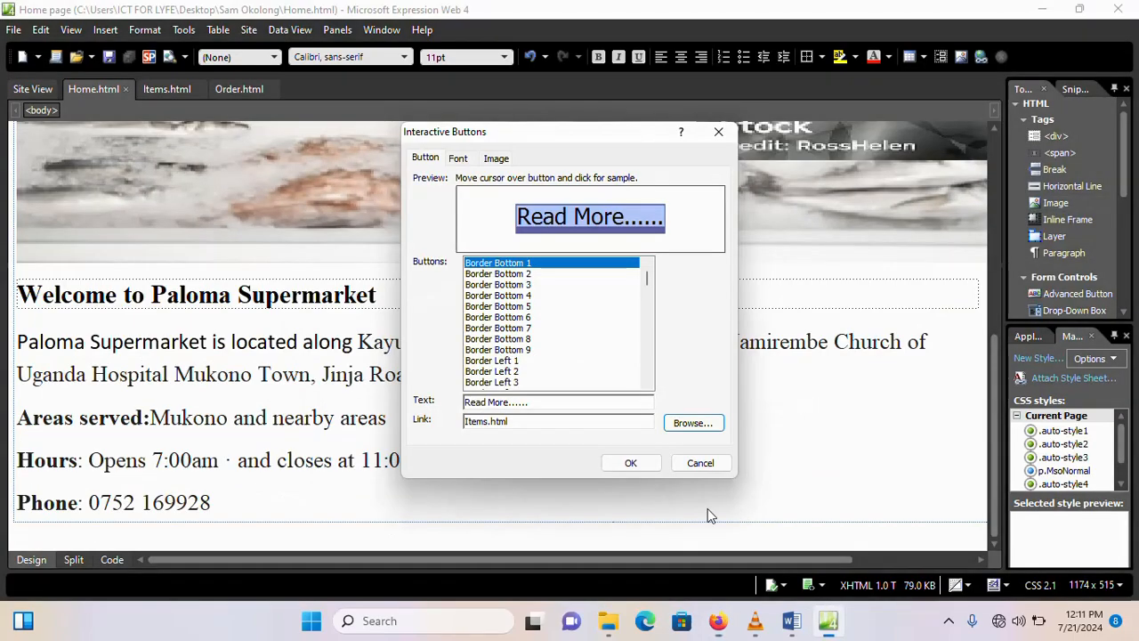
left_click(631, 462)
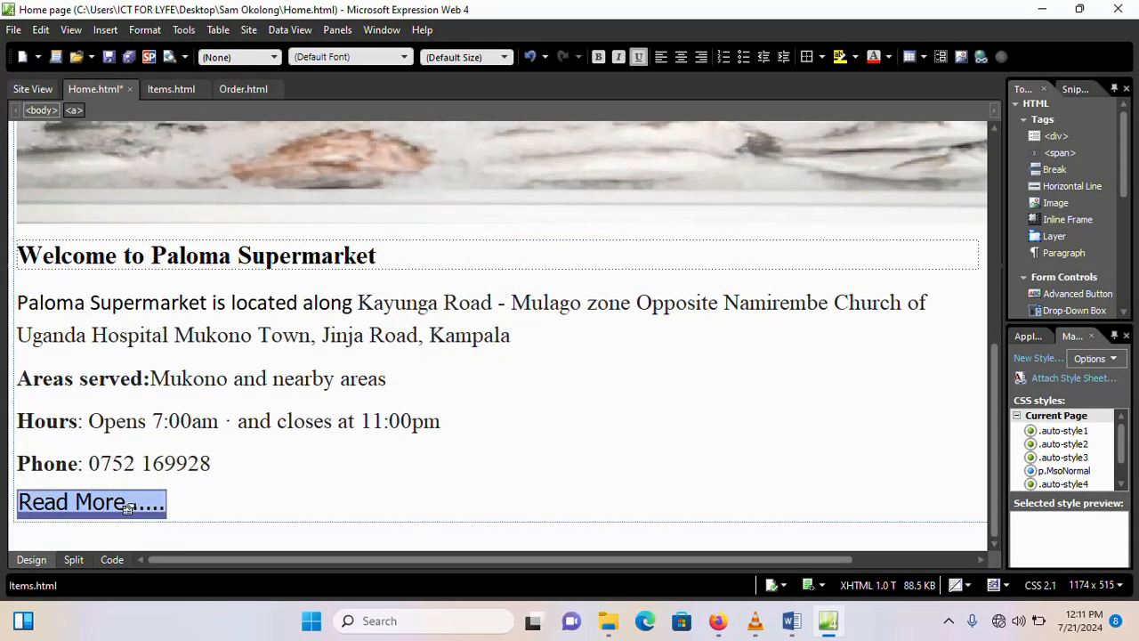
Step: Set the Home page's background color to teal in the page properties
scroll(294, 441, "up", 8)
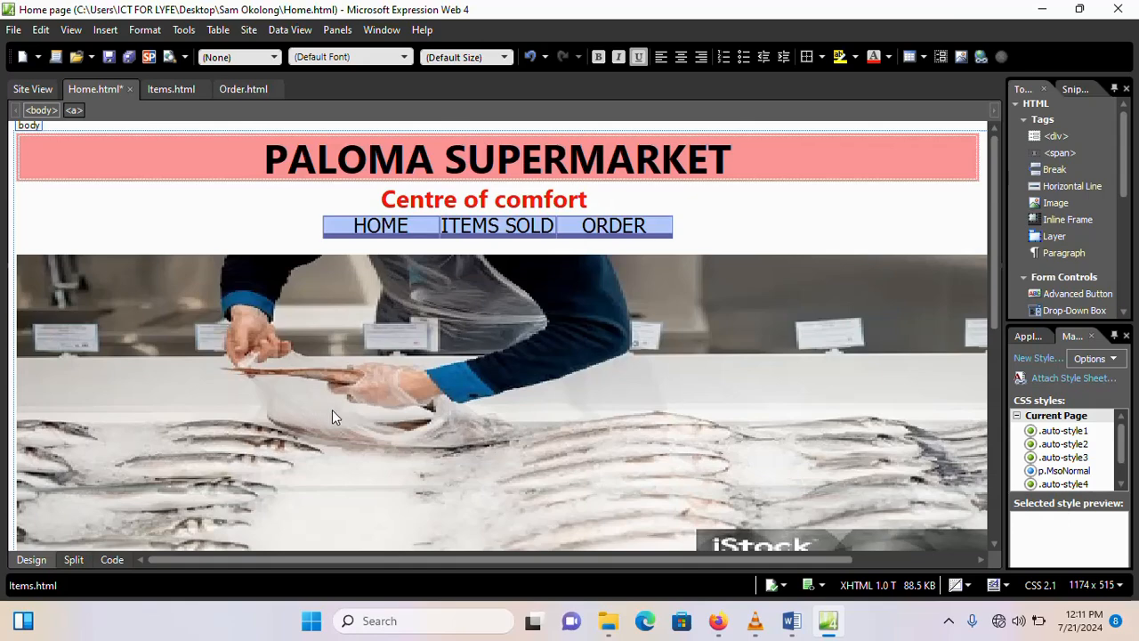
scroll(333, 411, "down", 8)
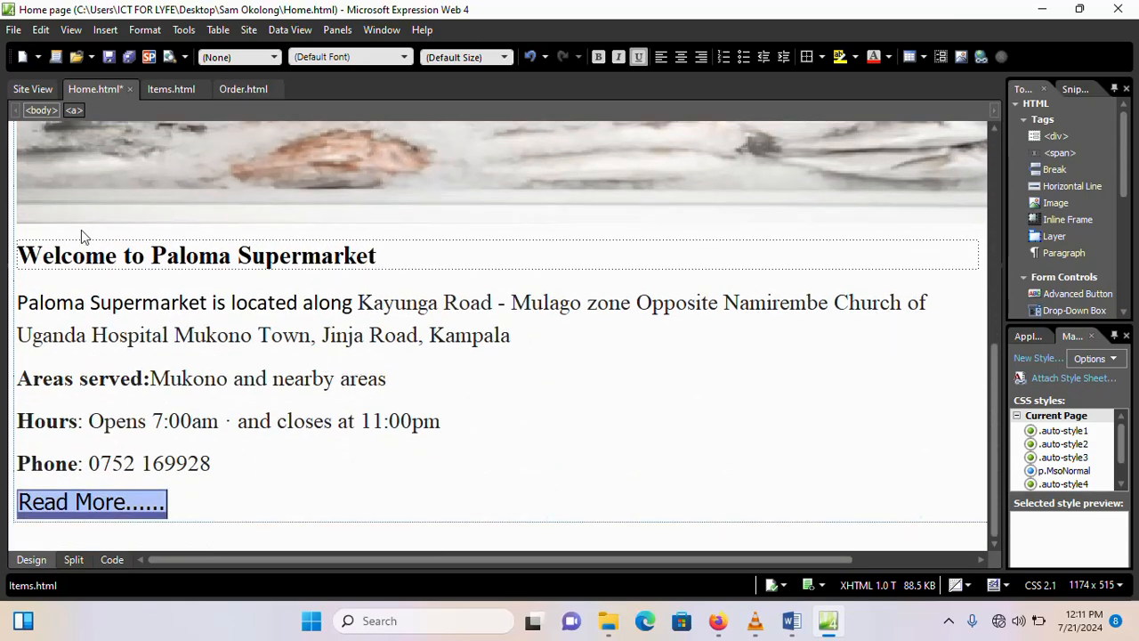
scroll(335, 328, "up", 6)
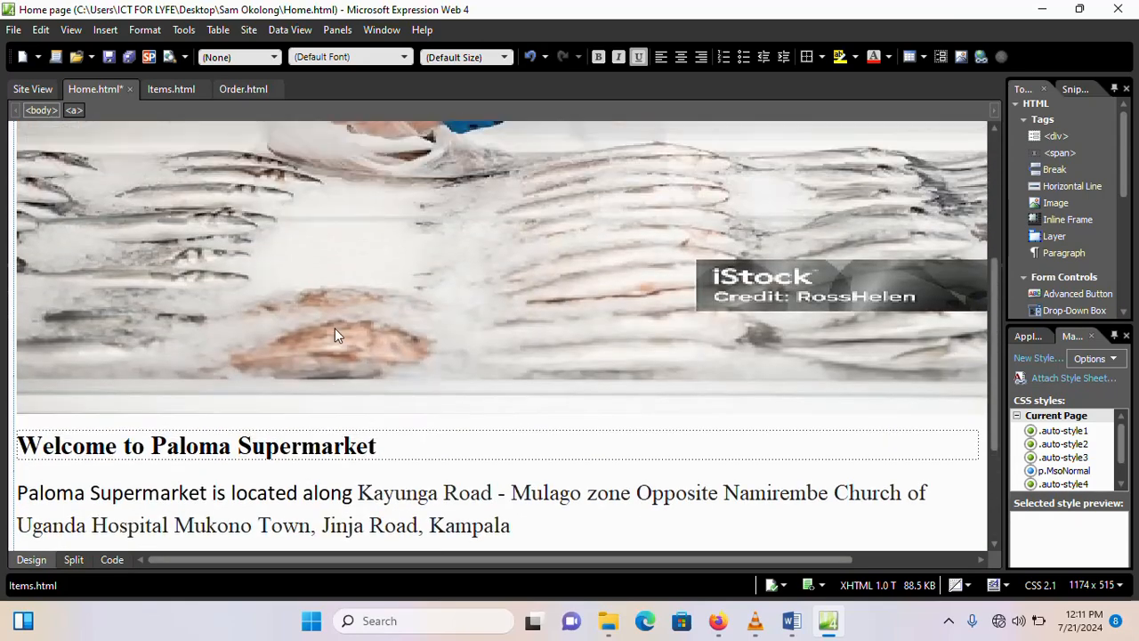
scroll(316, 331, "up", 3)
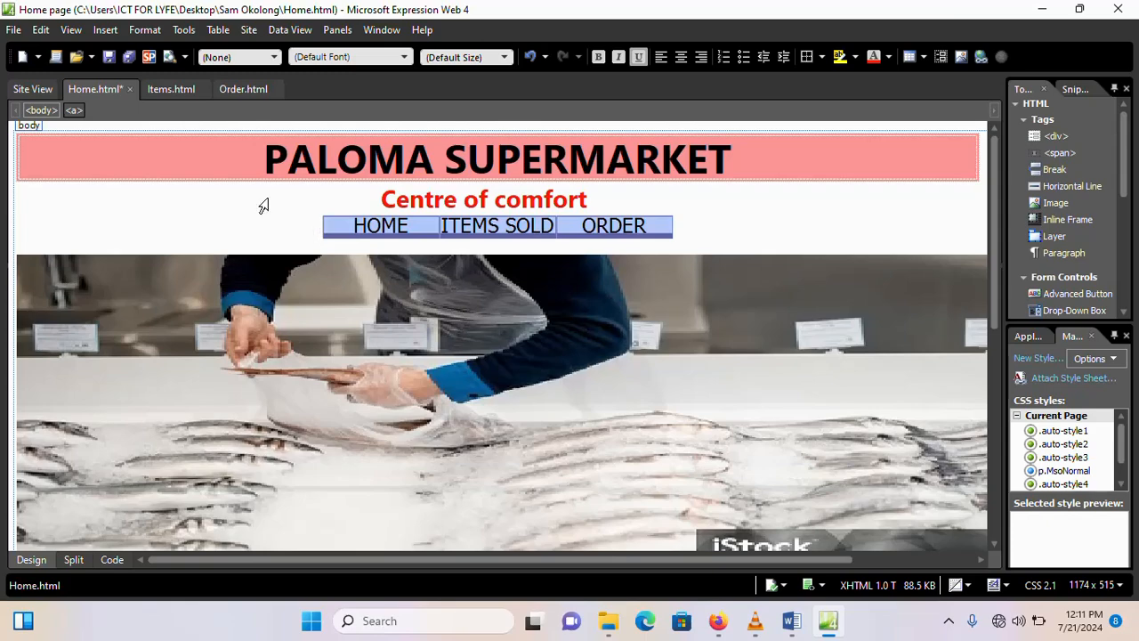
scroll(231, 374, "down", 5)
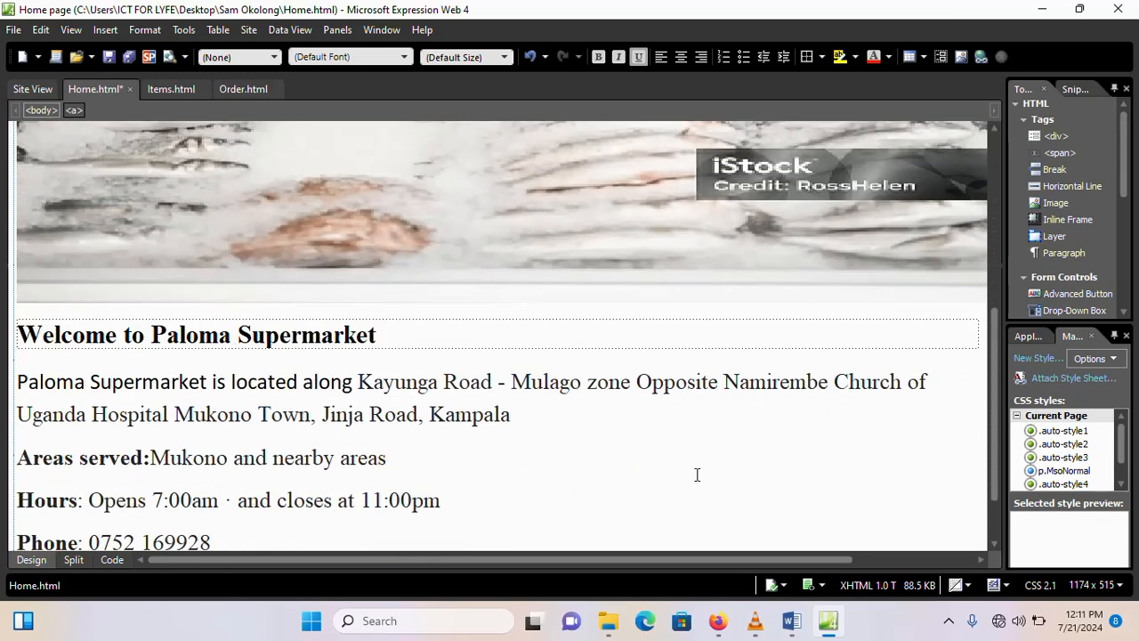
right_click(734, 475)
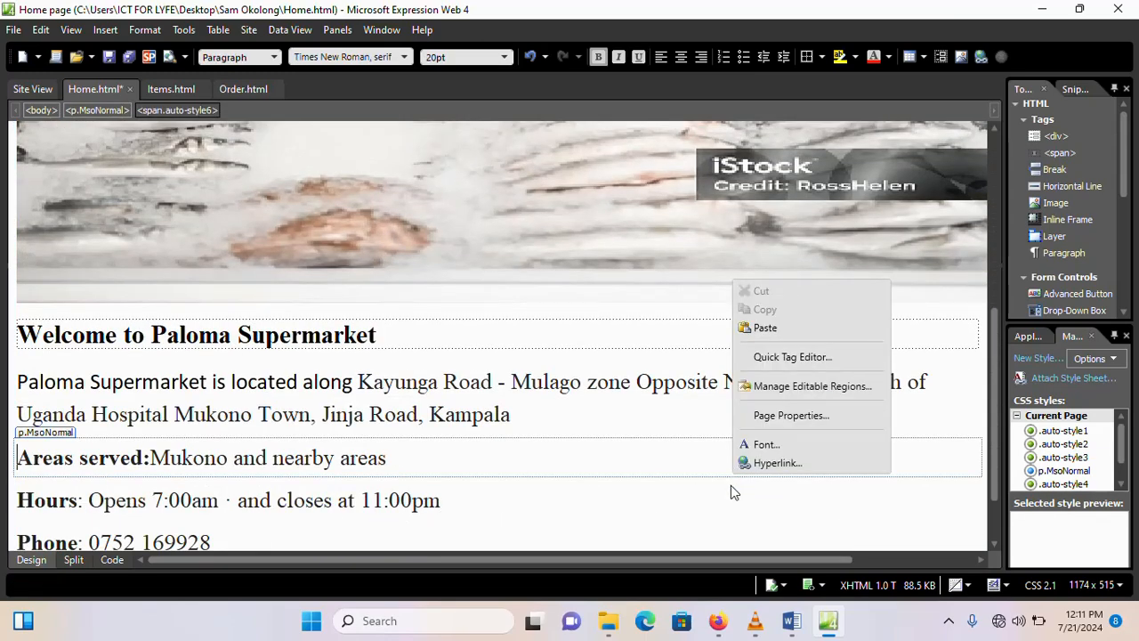
left_click(774, 416)
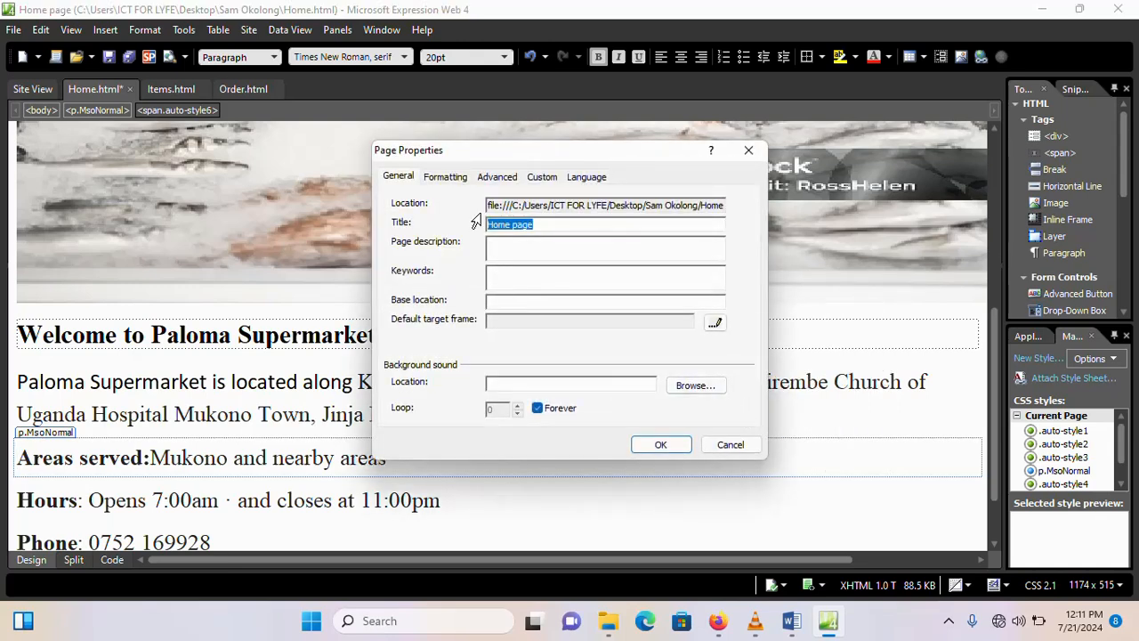
left_click(447, 177)
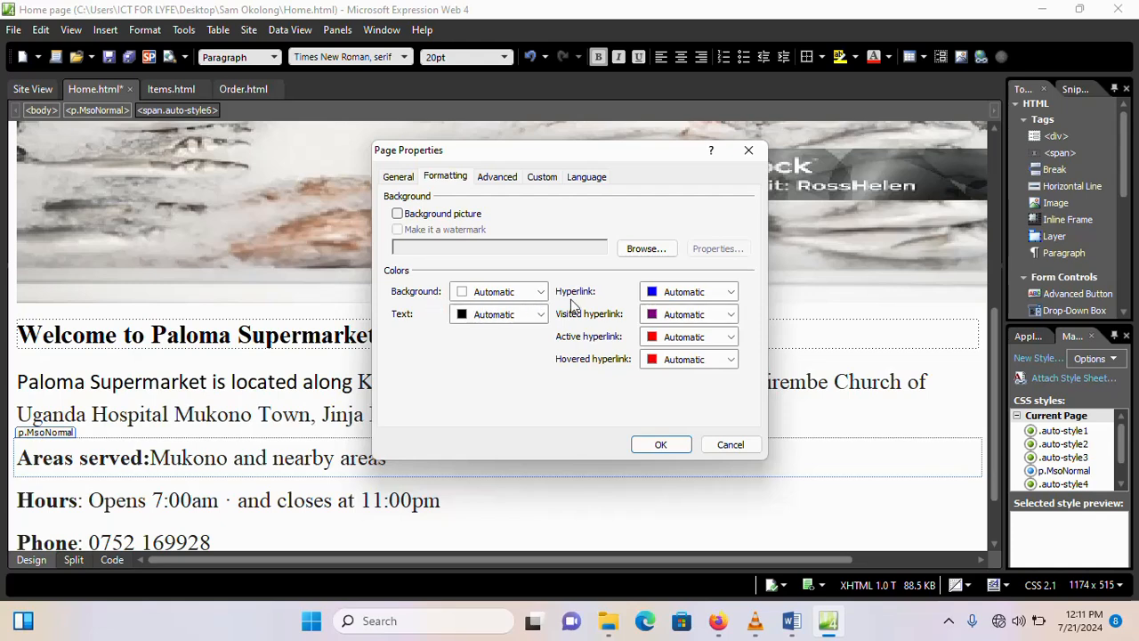
left_click(541, 292)
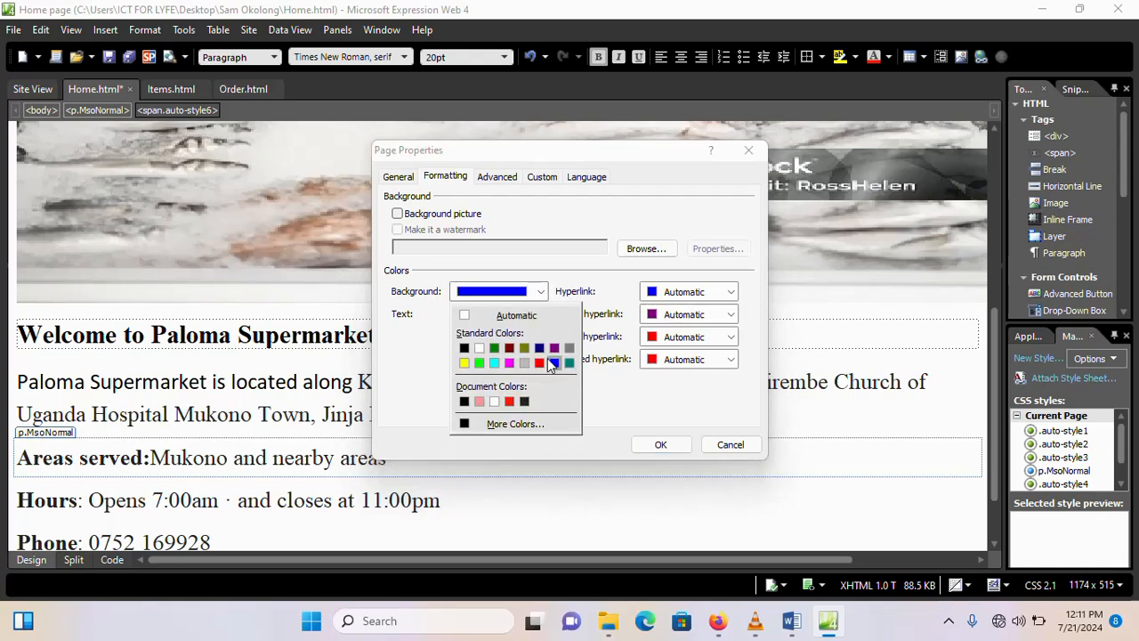
left_click(571, 363)
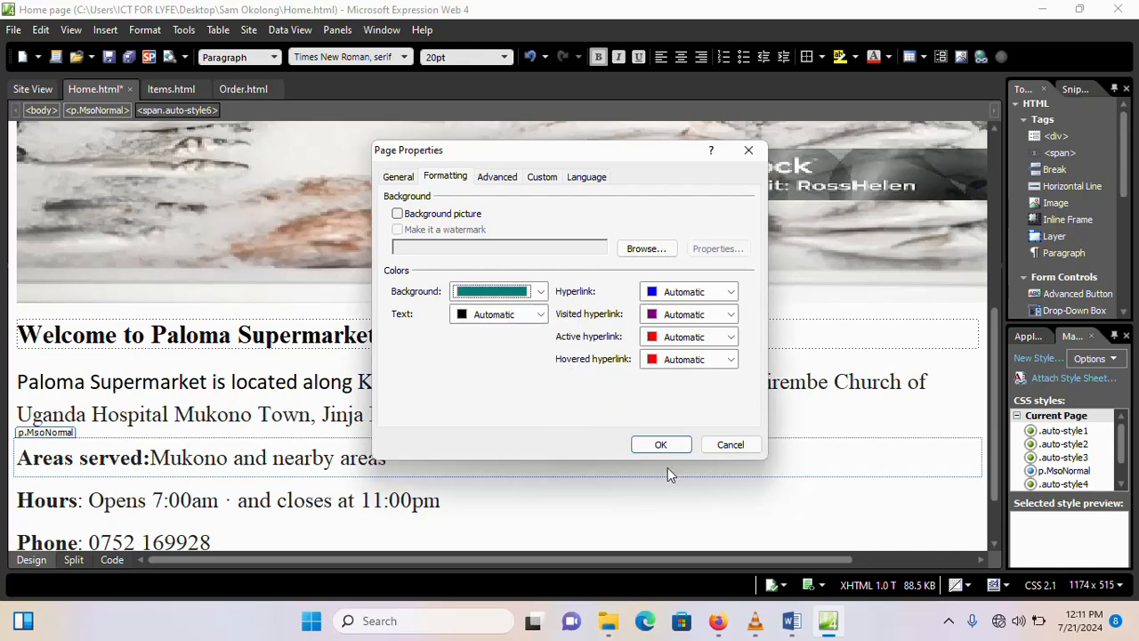
left_click(661, 445)
scroll(559, 406, "down", 2)
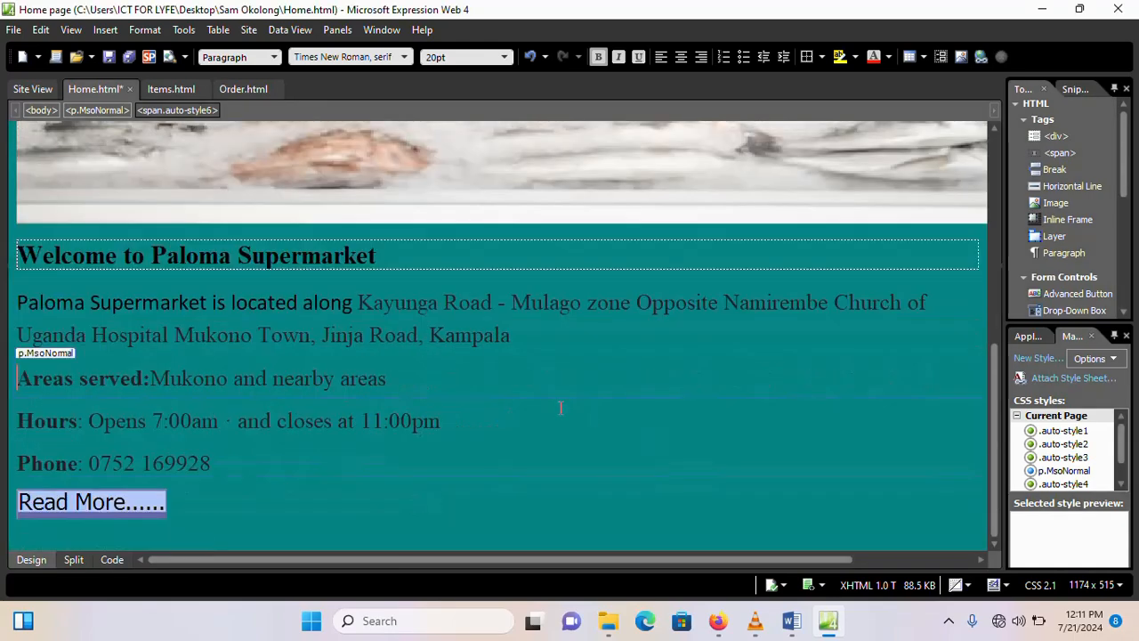
Step: Look over the recolored Home page and save it together with its embedded button images
scroll(554, 406, "up", 6)
scroll(554, 392, "down", 6)
scroll(559, 385, "up", 6)
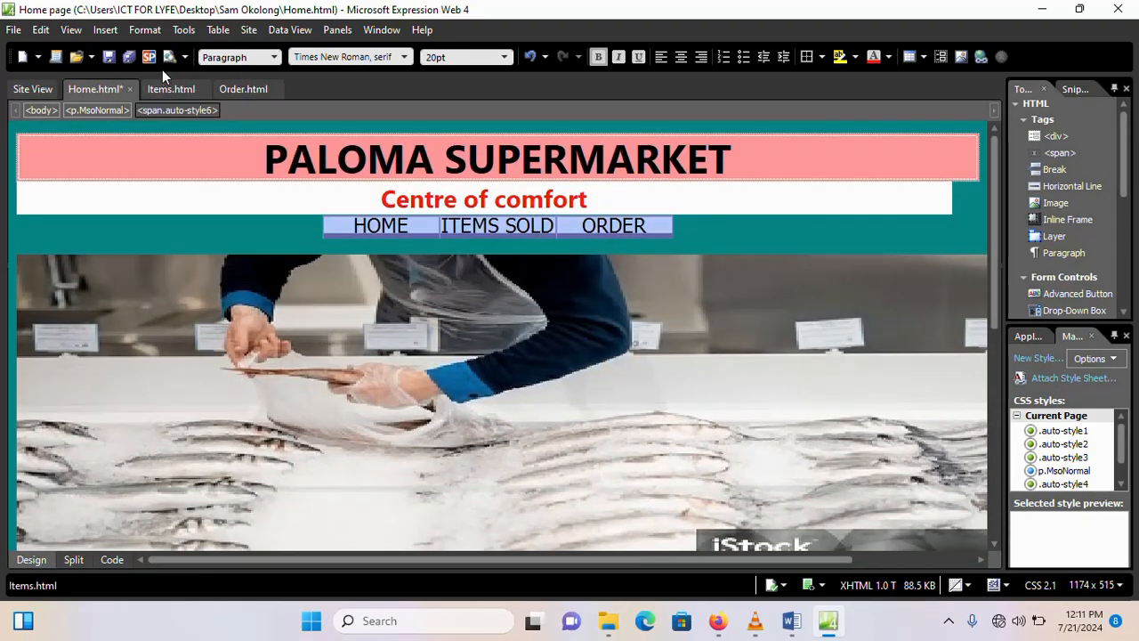
left_click(132, 55)
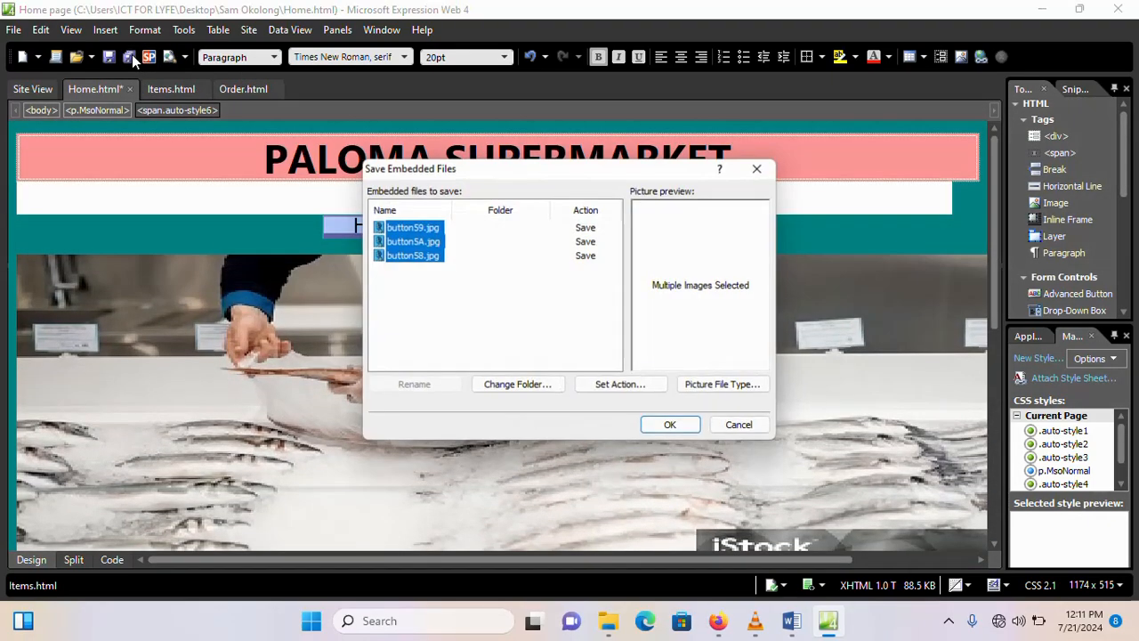
left_click(683, 429)
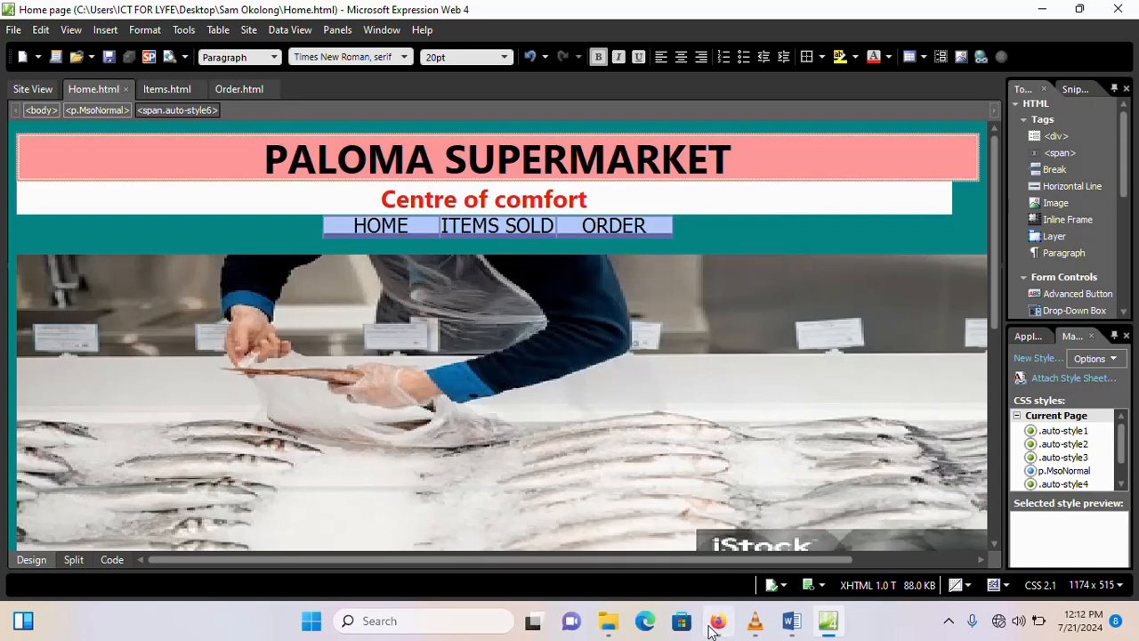
Step: Switch to Firefox, reload the Home page, and review its background and the "Read More......" button
left_click(718, 621)
left_click(74, 59)
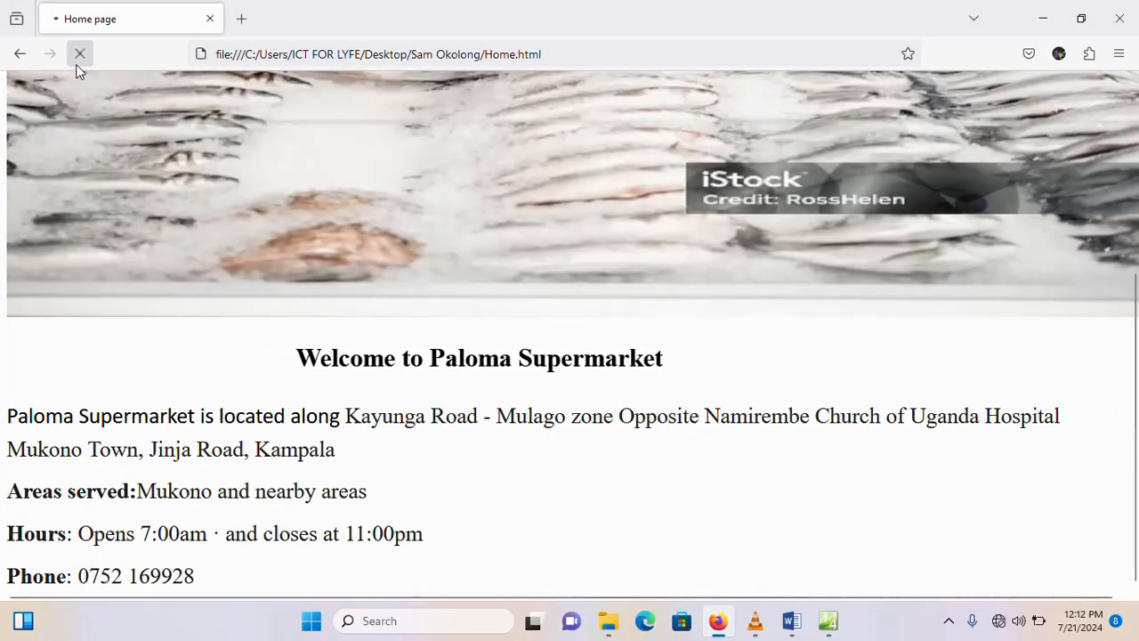
scroll(455, 335, "down", 4)
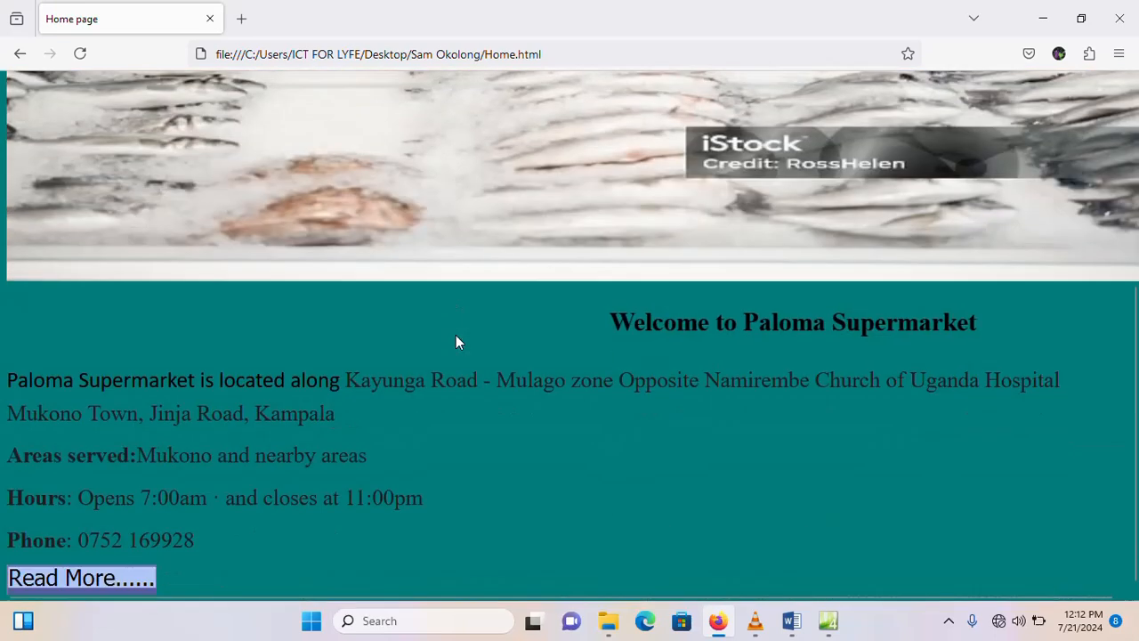
scroll(451, 334, "up", 4)
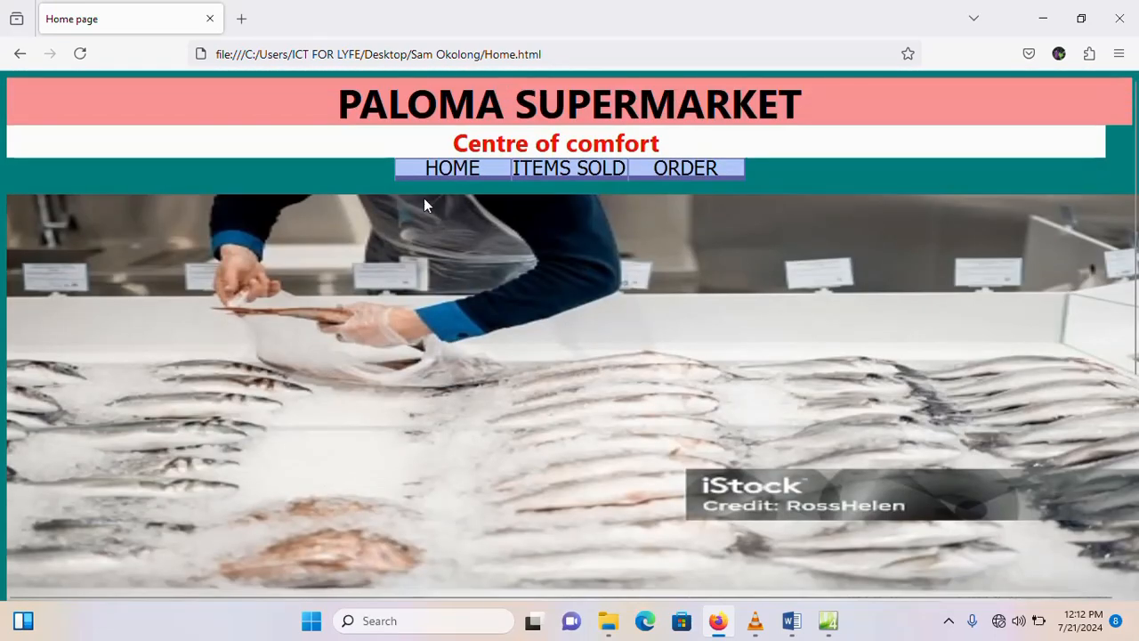
Step: Test the HOME, ITEMS SOLD and ORDER navigation buttons, ending on the Home page
left_click(440, 171)
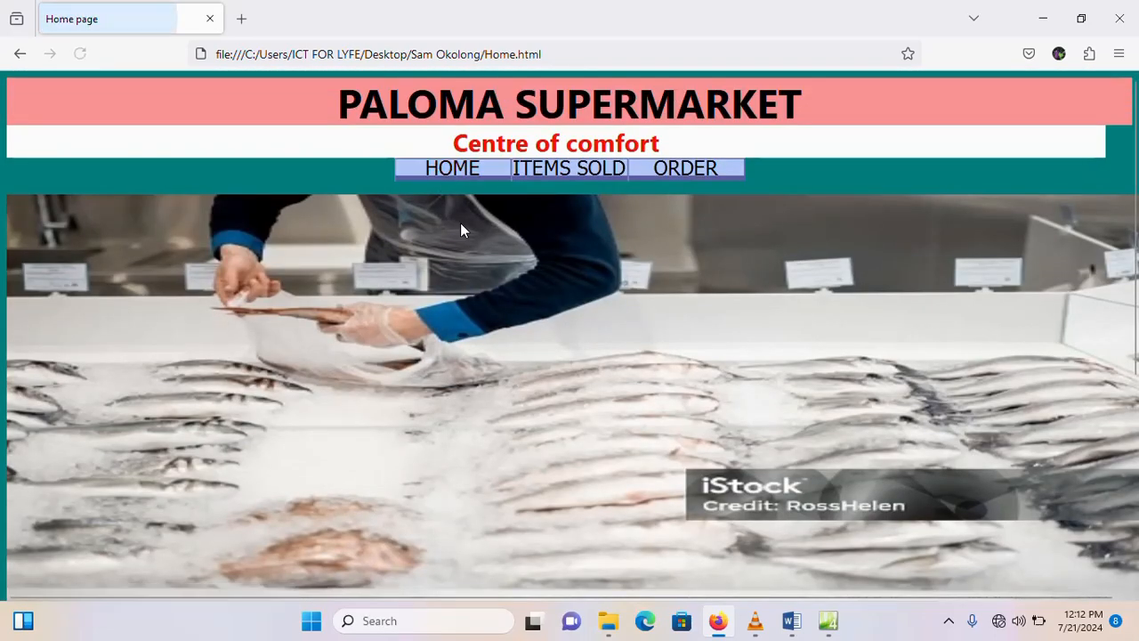
left_click(560, 178)
left_click(685, 178)
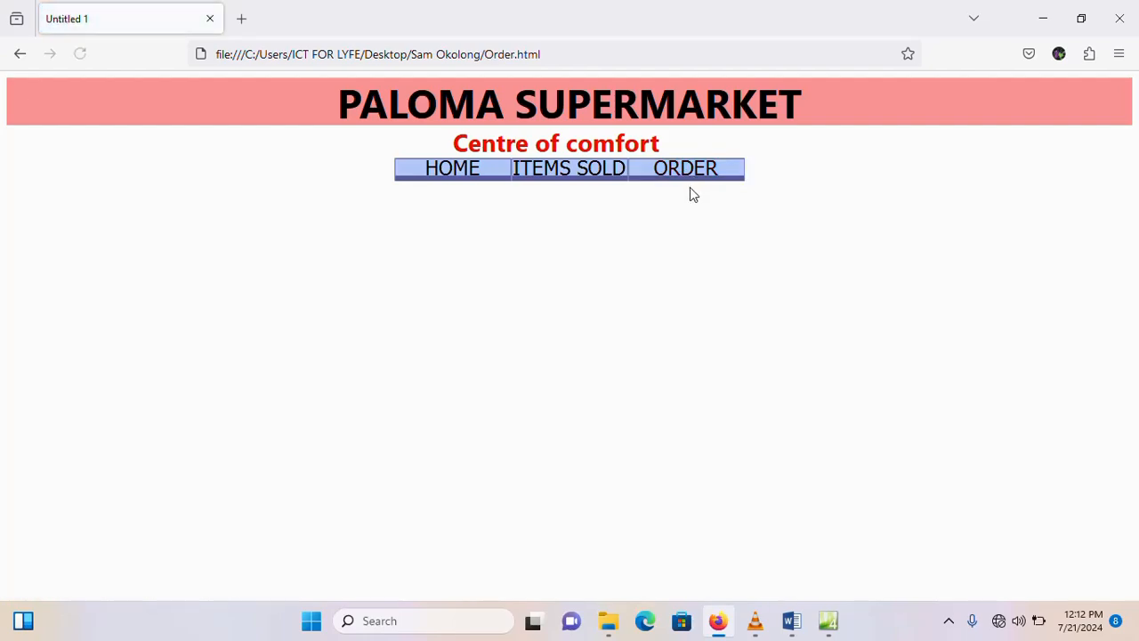
left_click(460, 173)
Step: Test the "Read More......" button's link below the phone number and return to the Home page
scroll(450, 213, "down", 1)
scroll(449, 214, "down", 3)
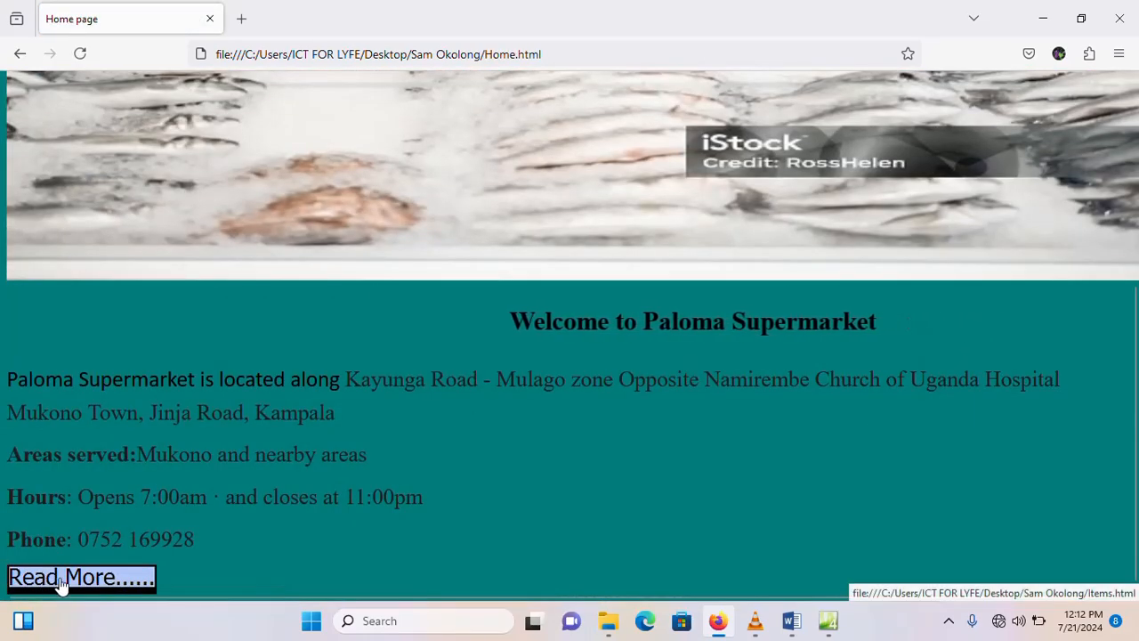
left_click(46, 580)
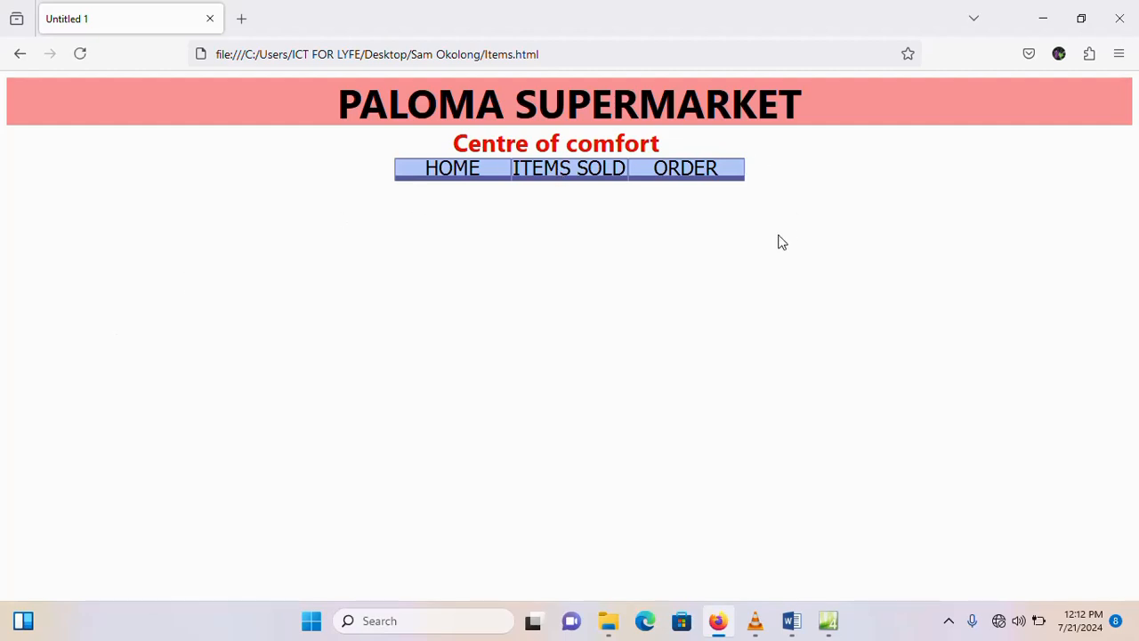
left_click(463, 175)
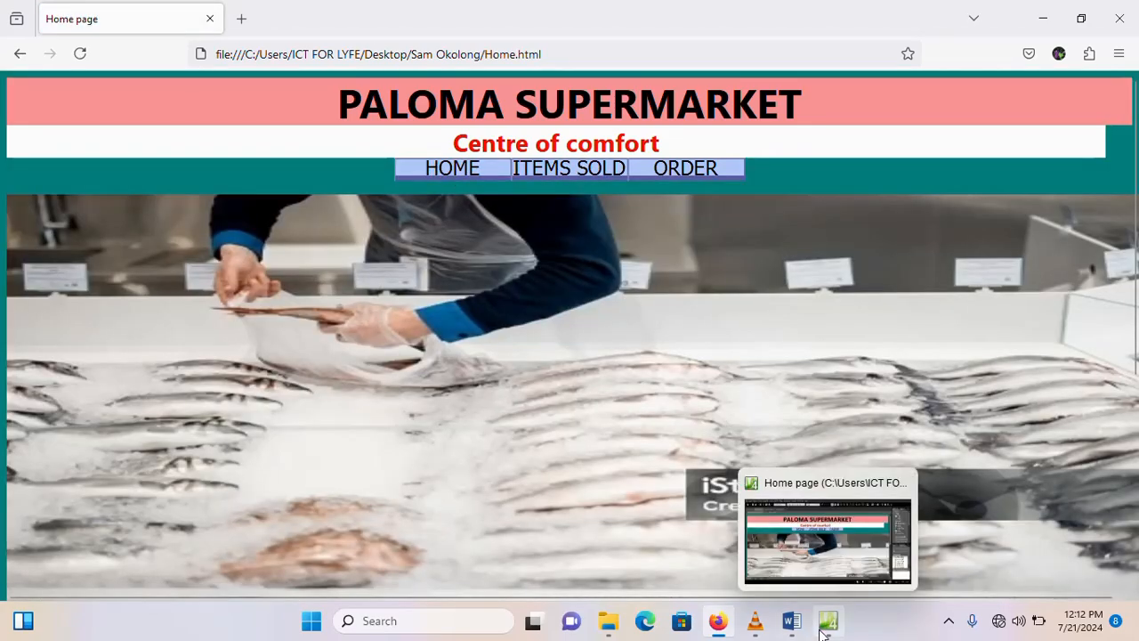
Step: Switch back to Expression Web and bring up the Items.html page for editing
left_click(827, 620)
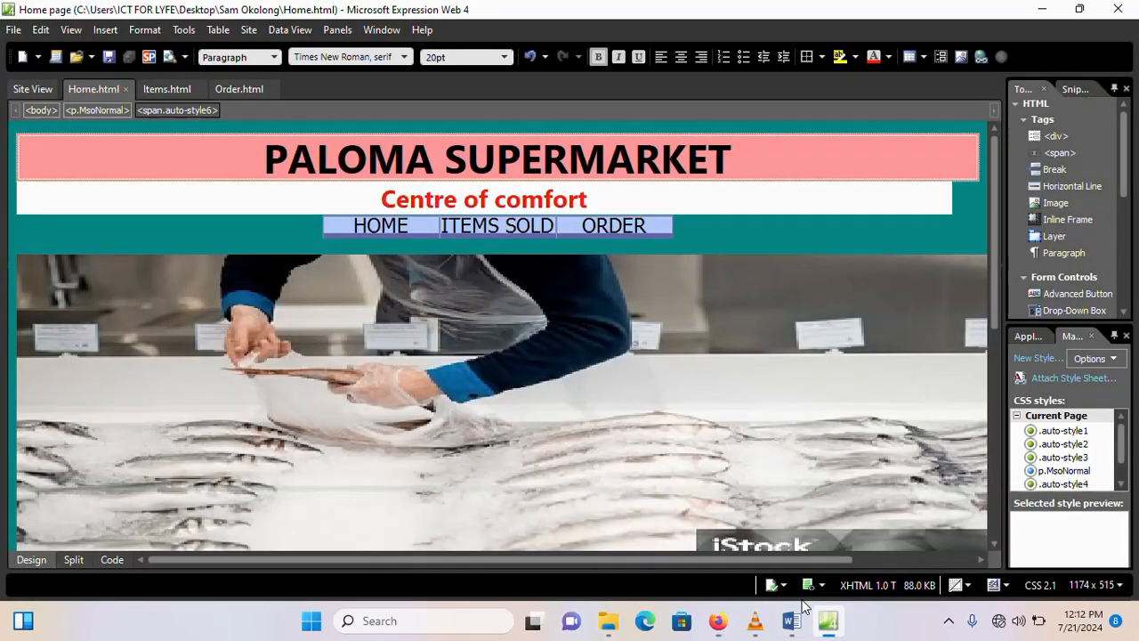
left_click(169, 91)
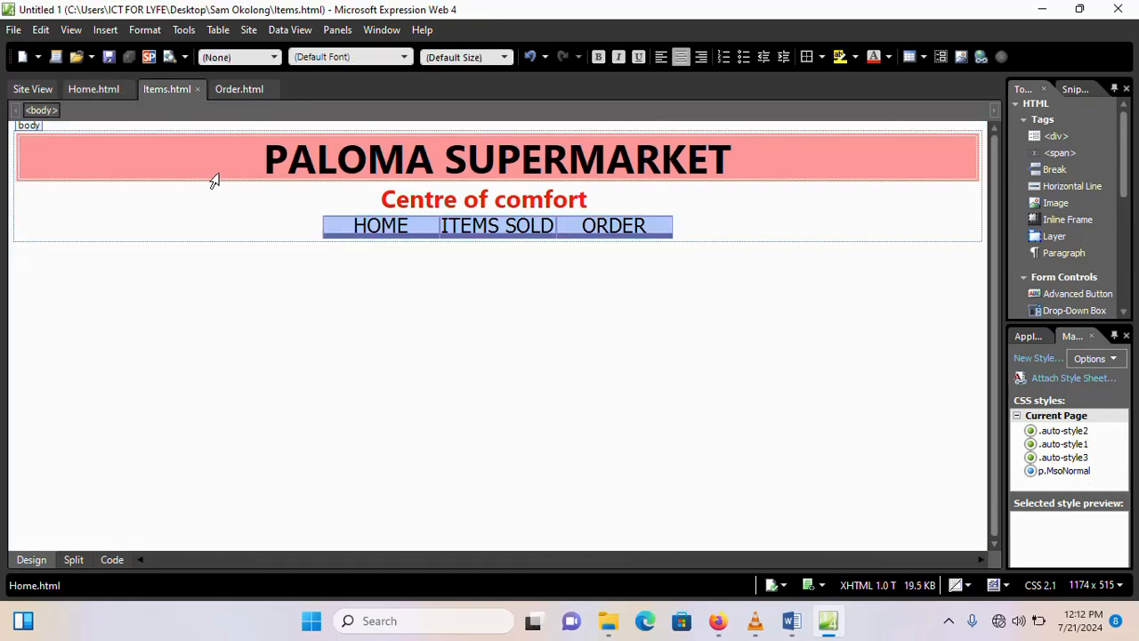
Step: Set the Items page's title to "Items sold" and its background colour to teal, and save the page
right_click(258, 305)
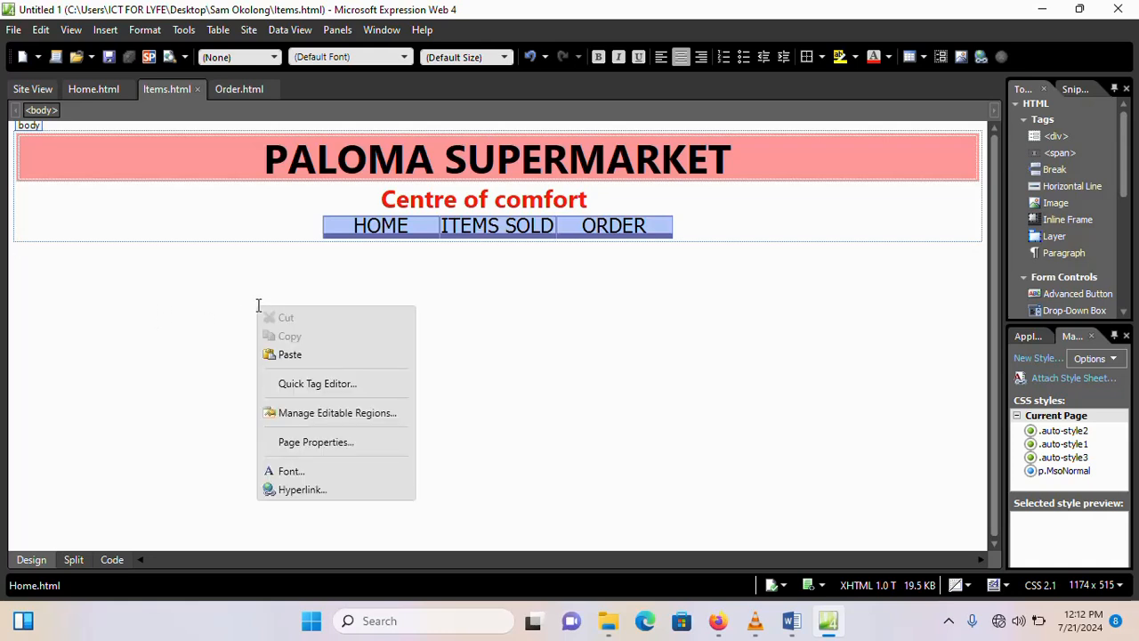
left_click(328, 441)
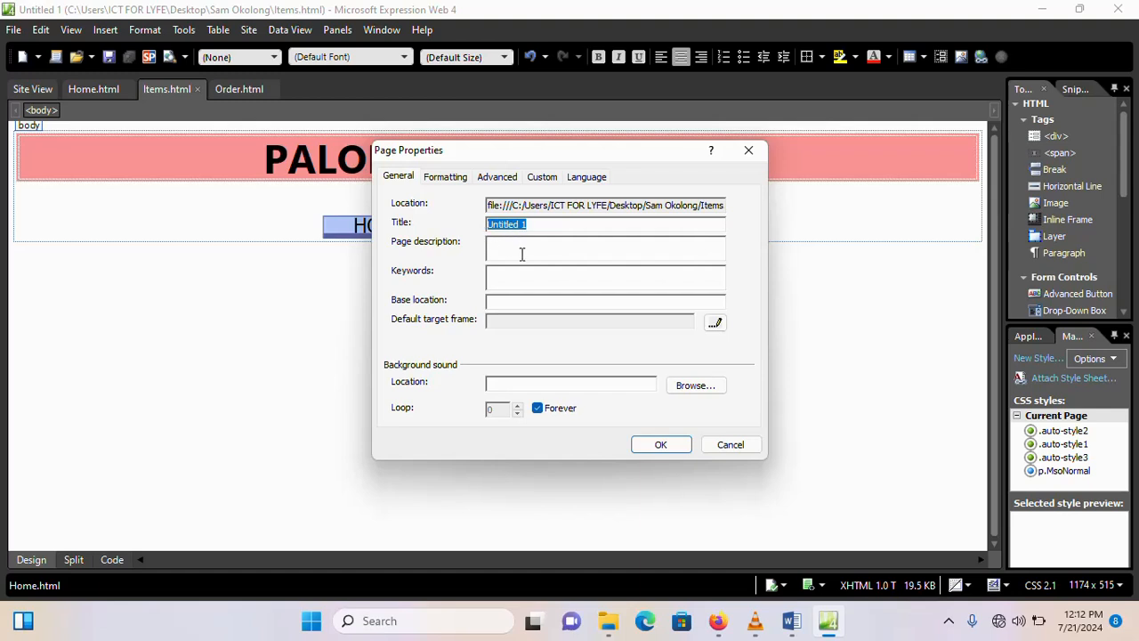
type("Items sold")
left_click(446, 177)
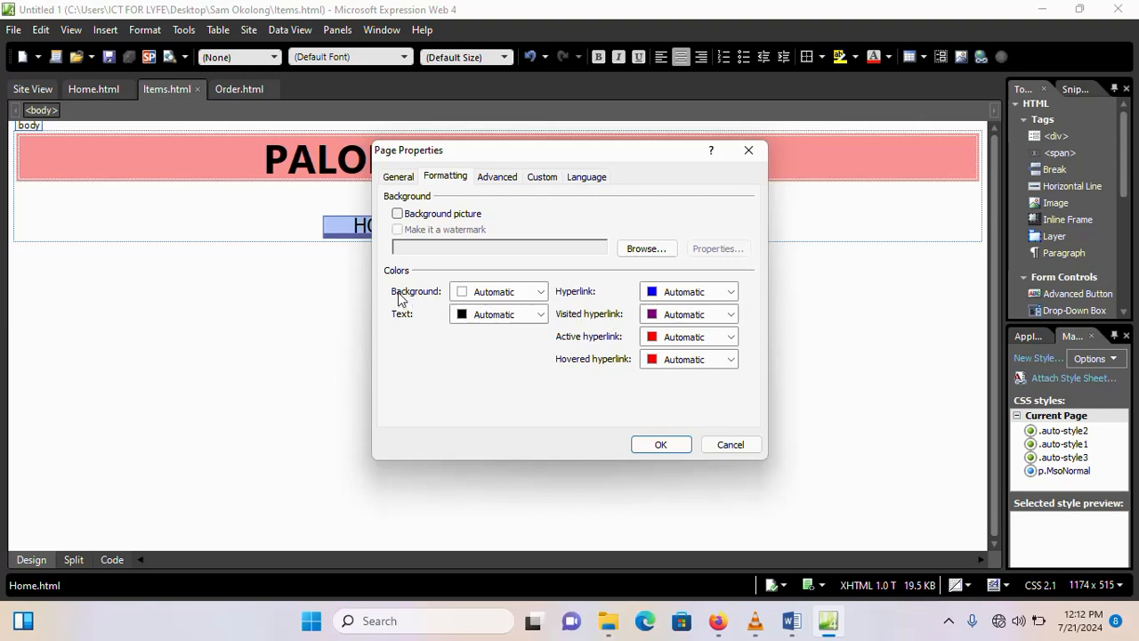
left_click(539, 292)
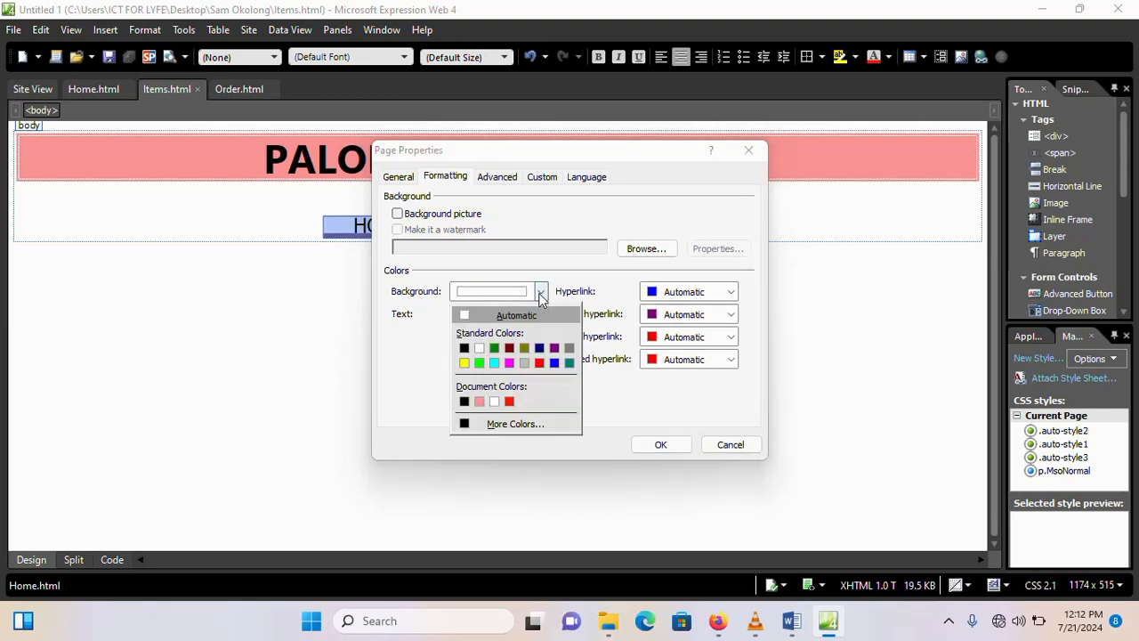
left_click(571, 361)
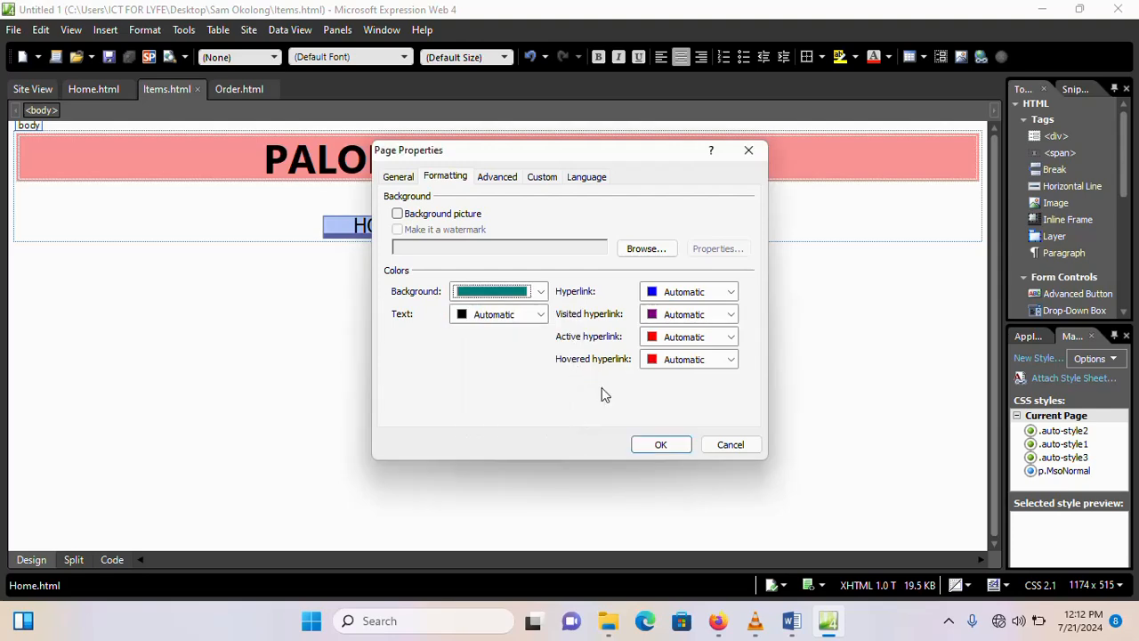
left_click(660, 445)
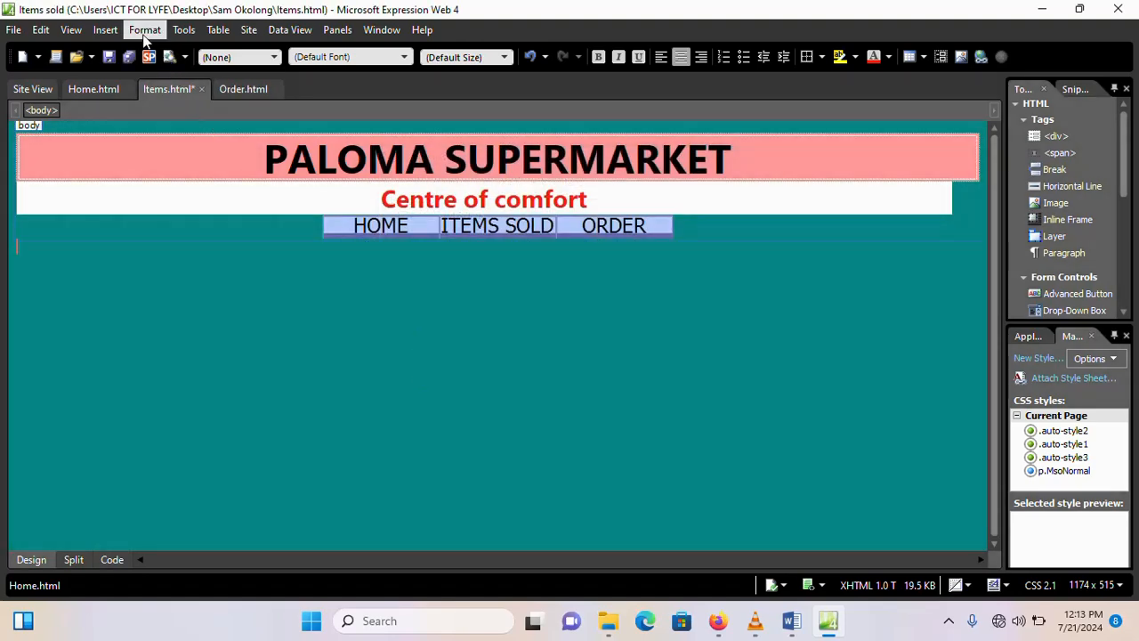
left_click(128, 57)
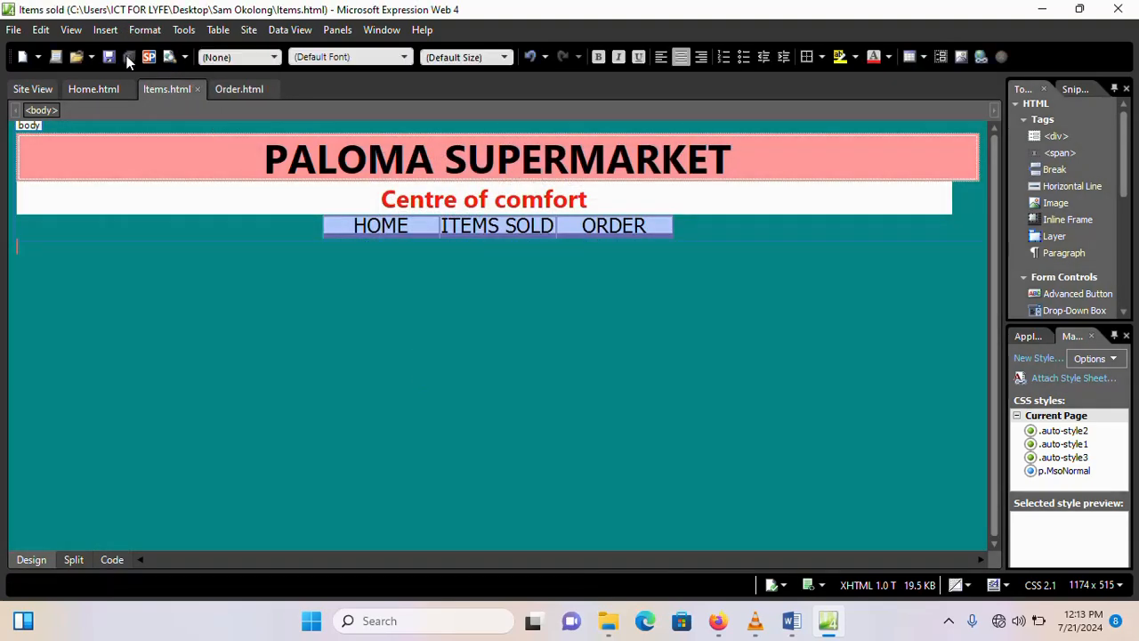
Step: Give the Order.html page the title "Order Online" and a teal background, and save it
left_click(243, 93)
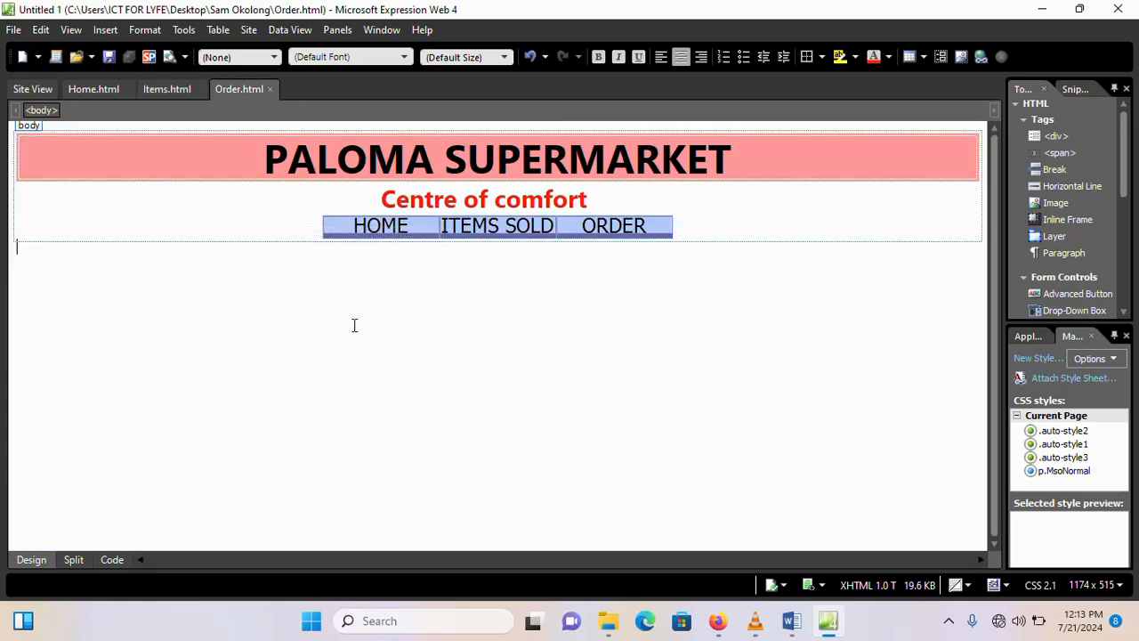
right_click(354, 325)
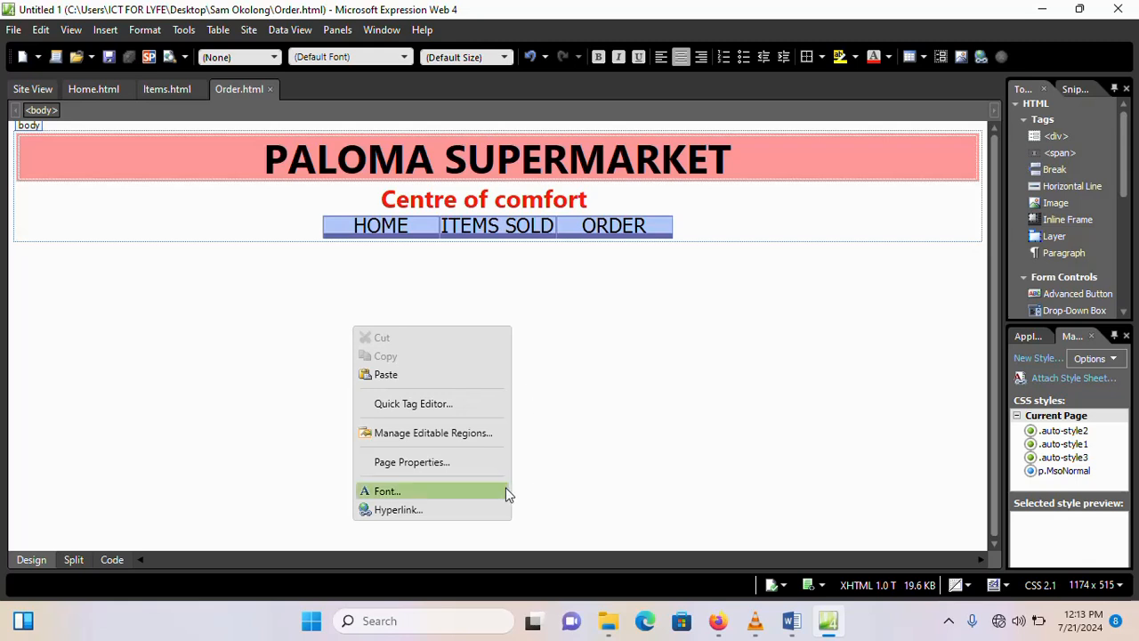
left_click(412, 462)
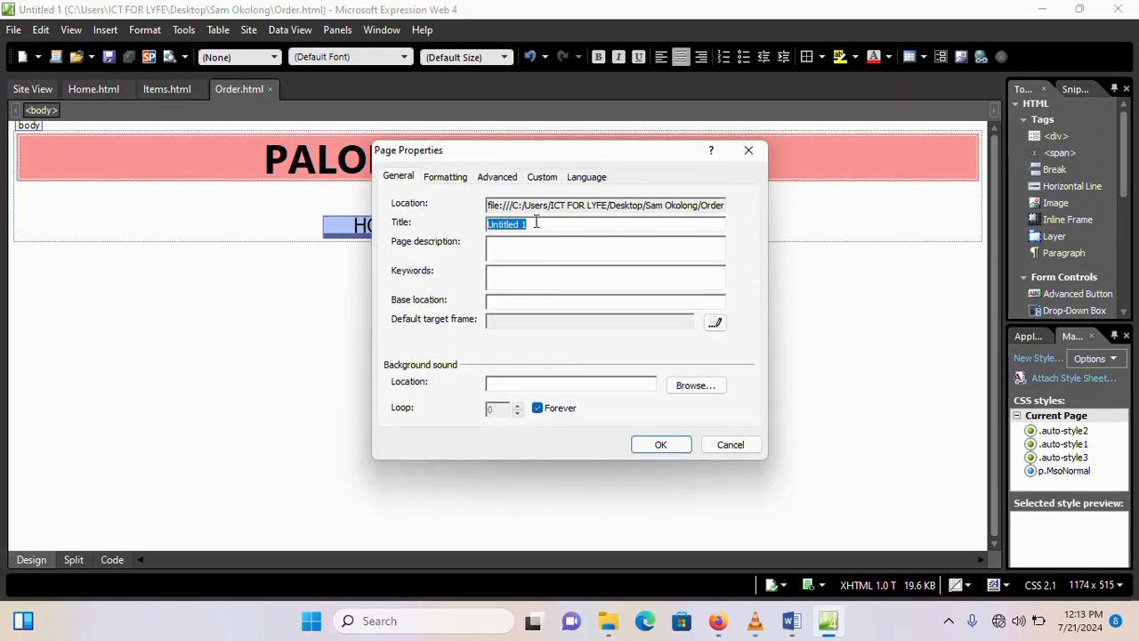
type("Order Online")
left_click(447, 178)
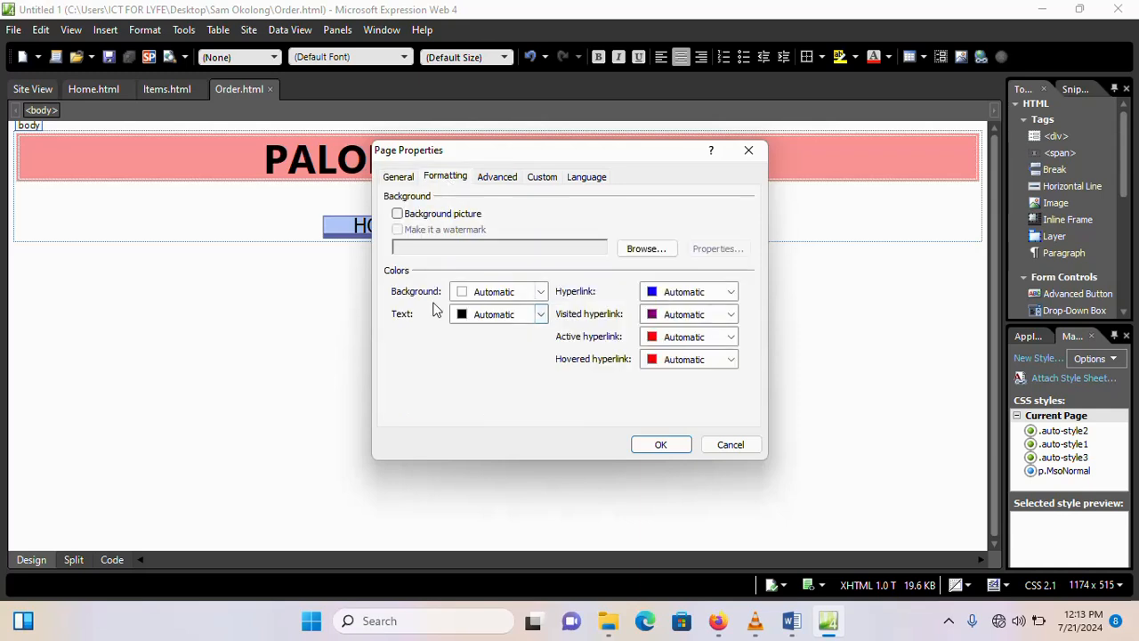
left_click(540, 292)
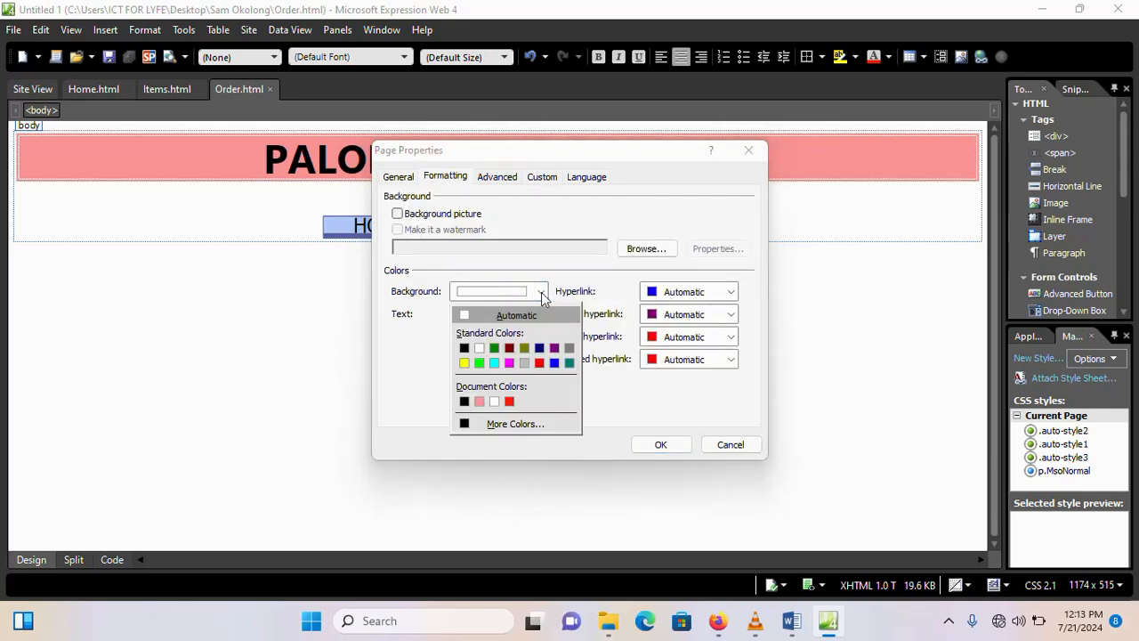
left_click(572, 361)
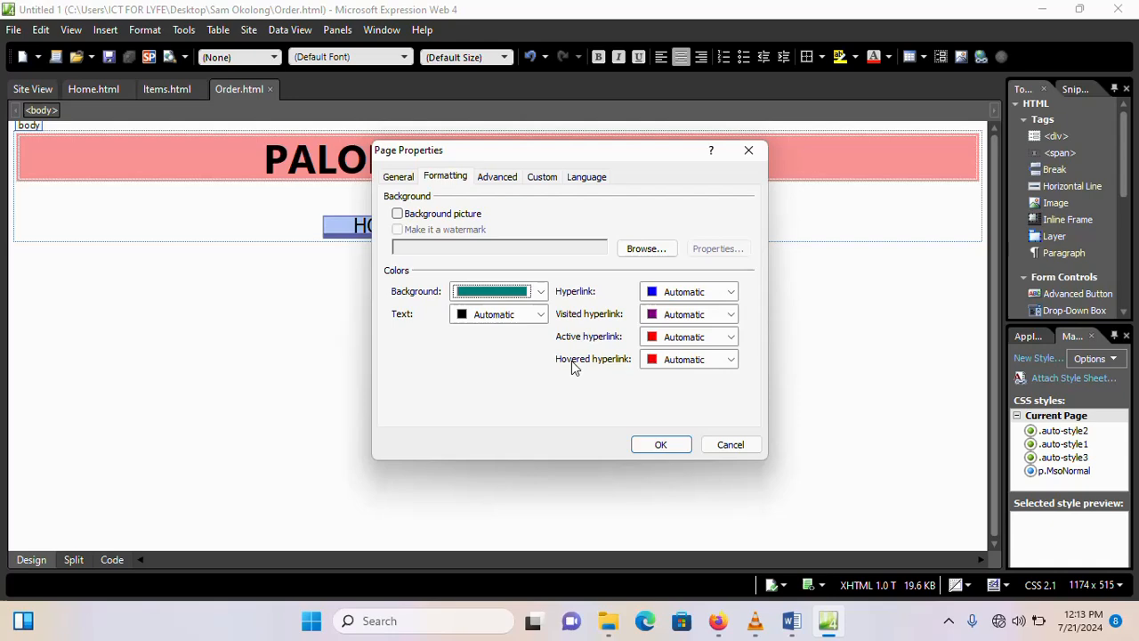
left_click(660, 444)
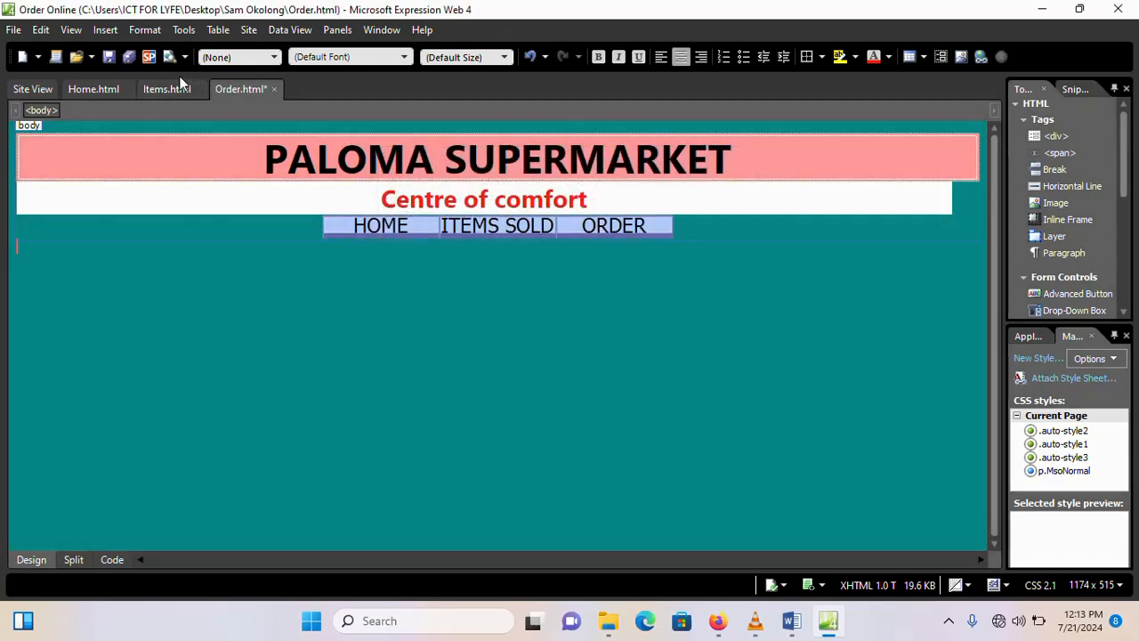
left_click(128, 56)
Step: Switch to Firefox, reload and review the Home page, and check the other pages through the ITEMS SOLD, ORDER and HOME buttons
mouse_move(718, 620)
left_click(717, 534)
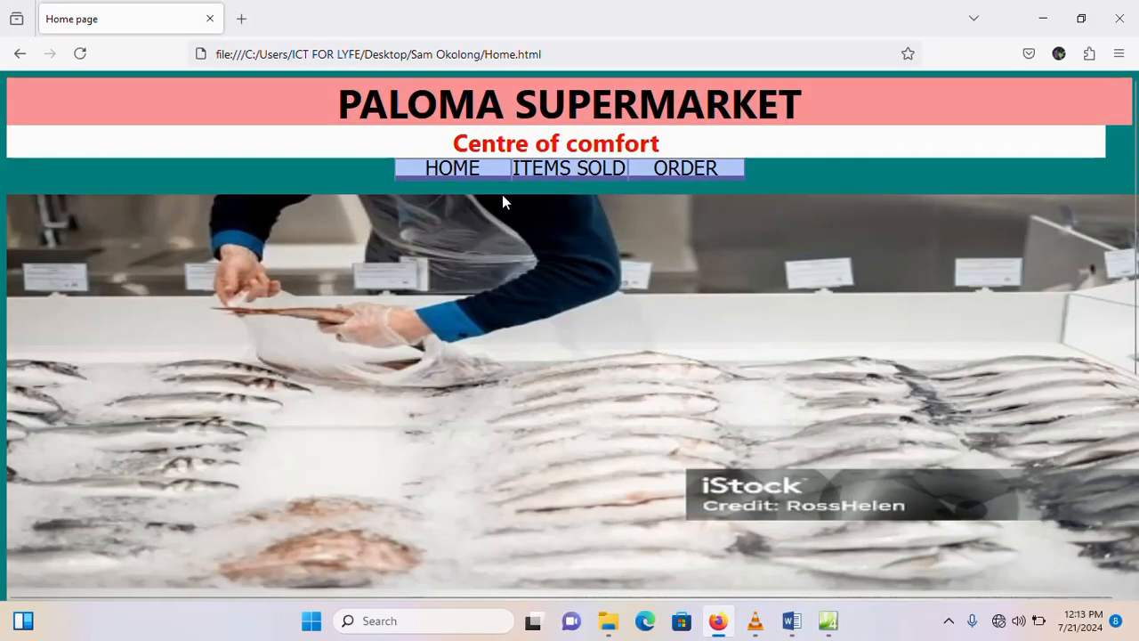
left_click(77, 57)
scroll(516, 246, "down", 5)
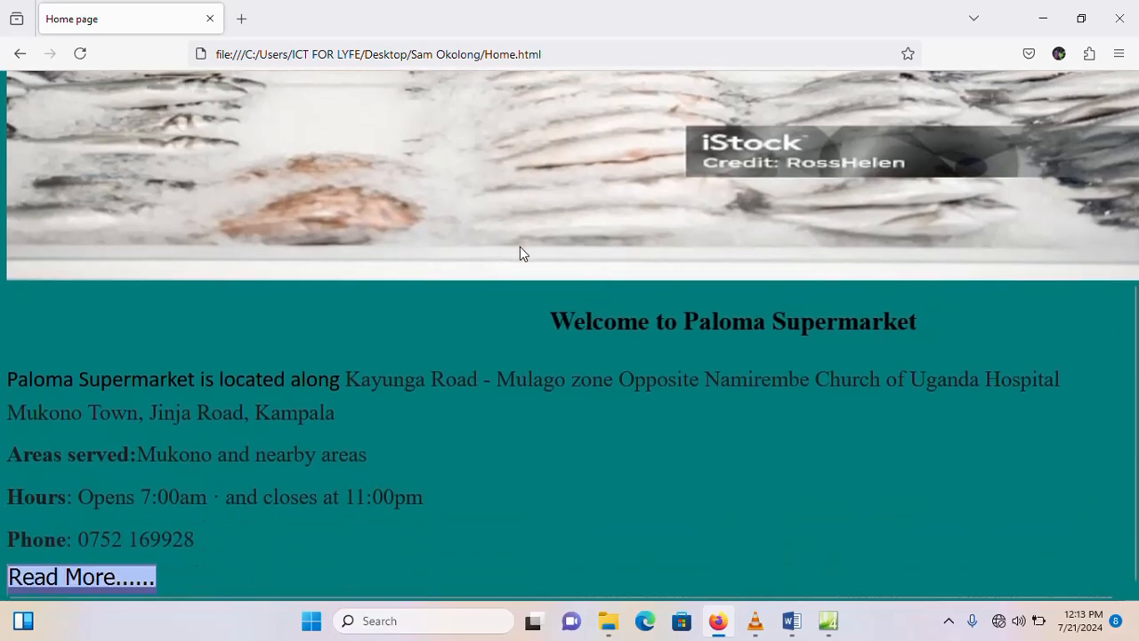
scroll(504, 372, "up", 5)
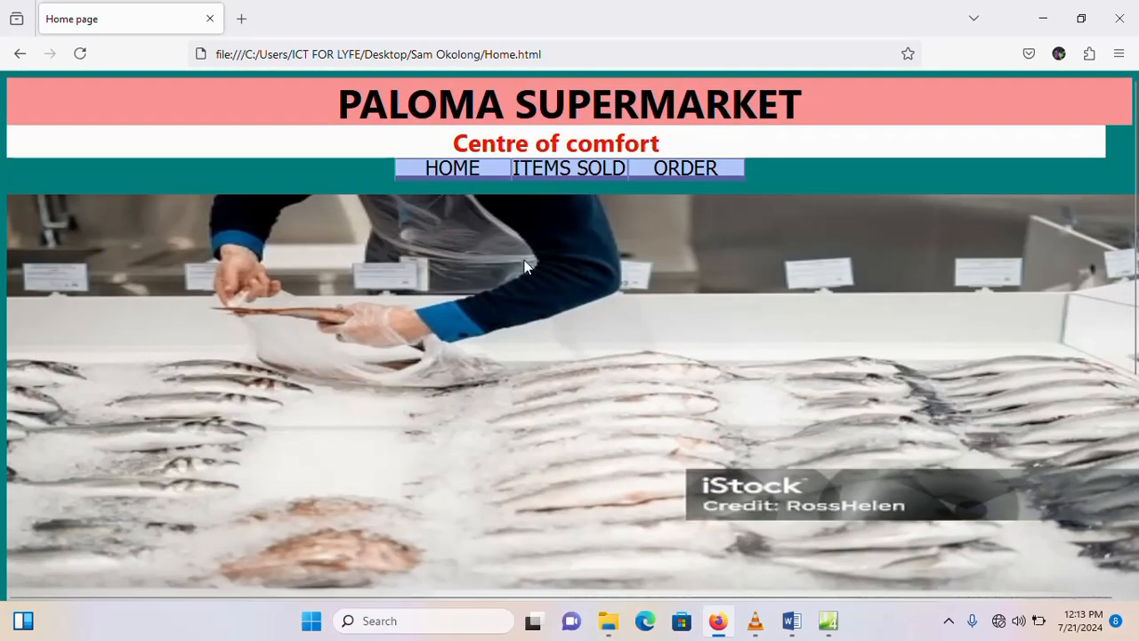
left_click(562, 178)
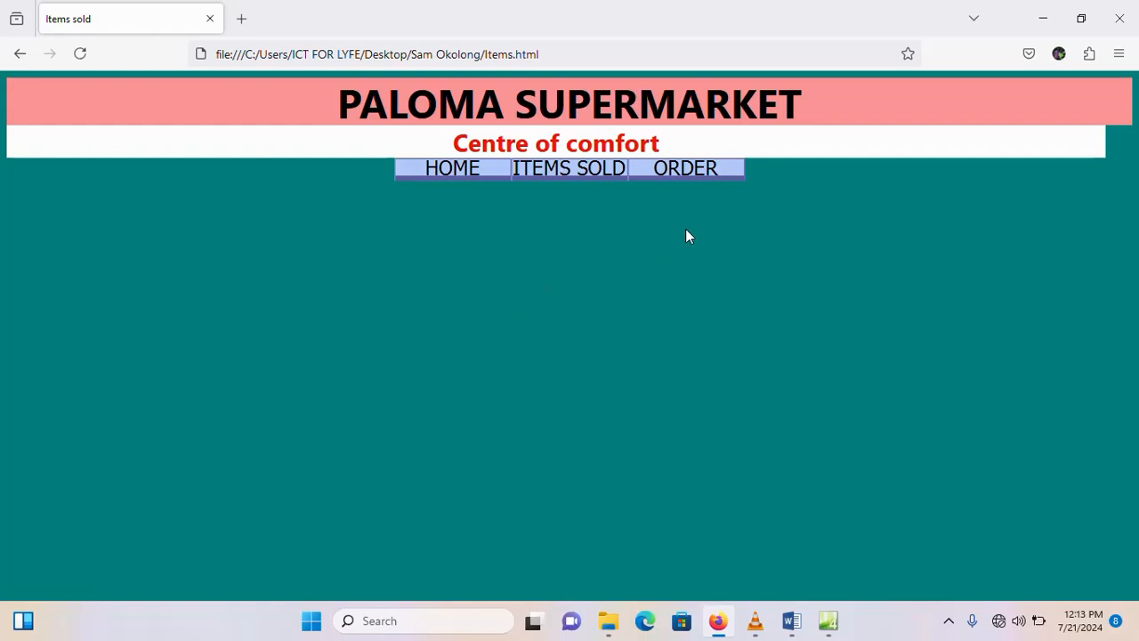
left_click(687, 176)
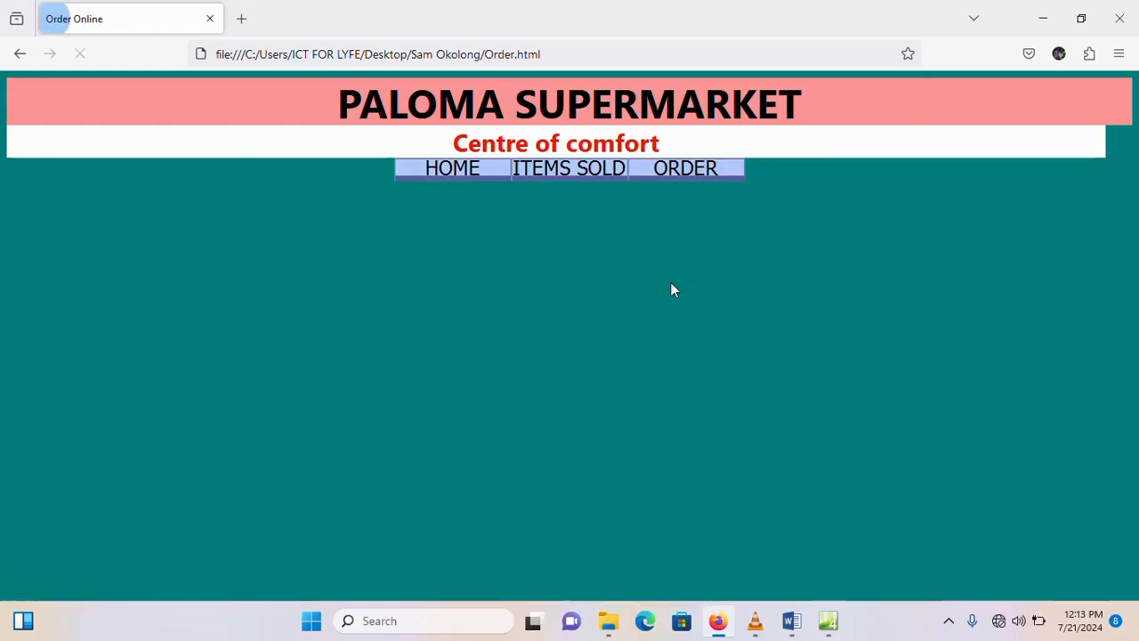
left_click(460, 174)
Step: Switch back to Expression Web and start a paragraph with "At" below the navigation buttons on the Items.html page
left_click(828, 623)
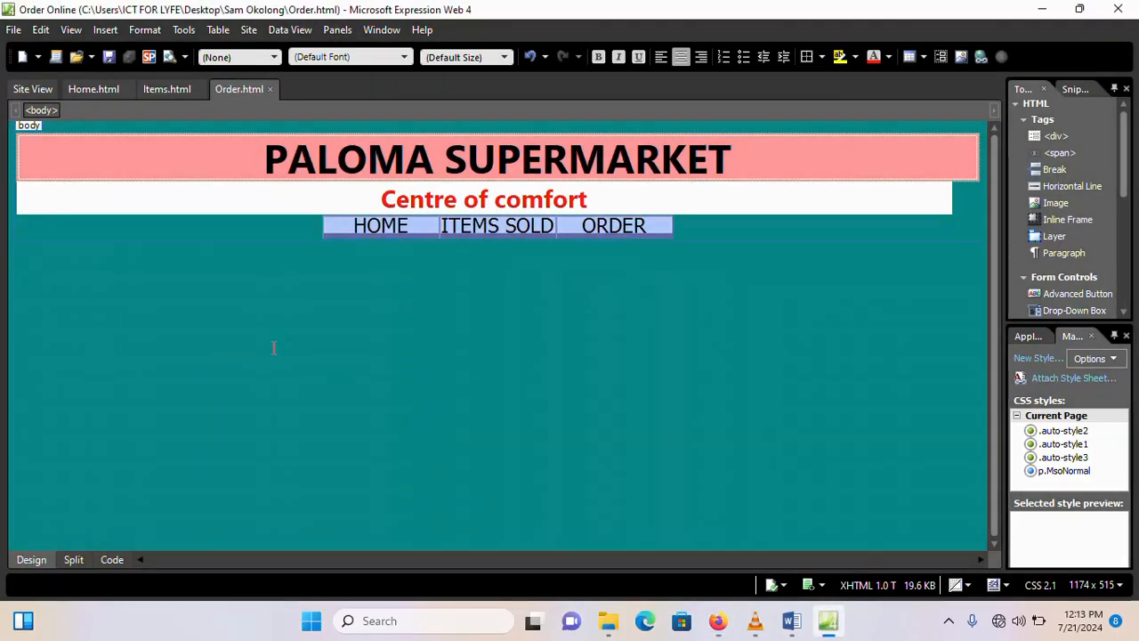
left_click(155, 90)
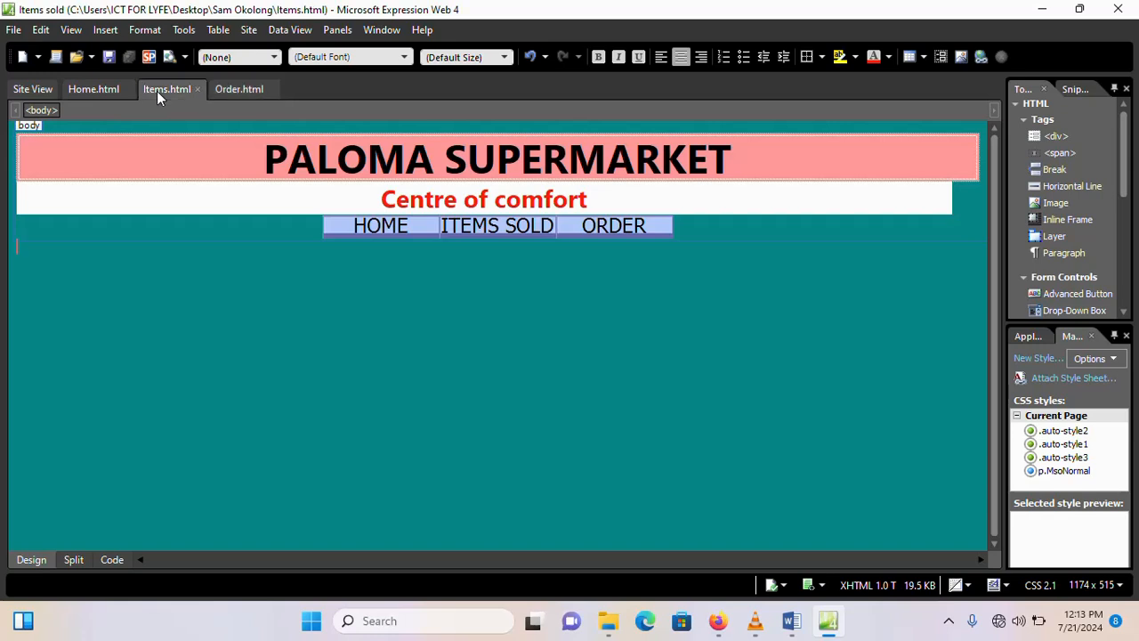
left_click(102, 295)
type("At")
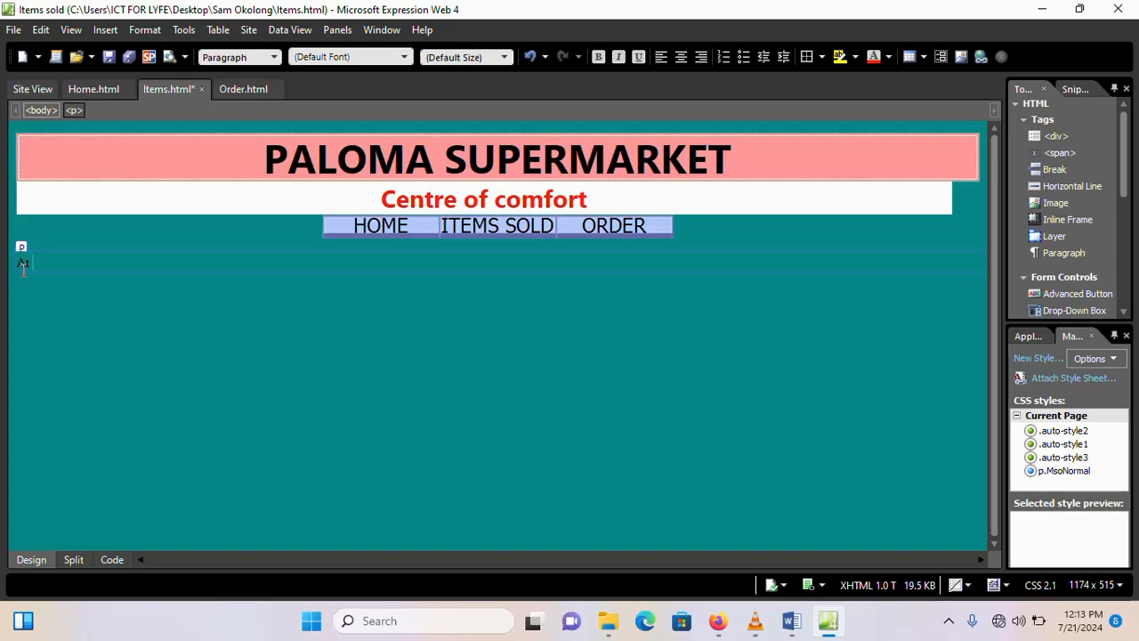
Step: Copy the bold "PALOMA SUPERMARKET" from Document1 in Word and paste it after "At" on the Items page in Expression Web
mouse_move(793, 626)
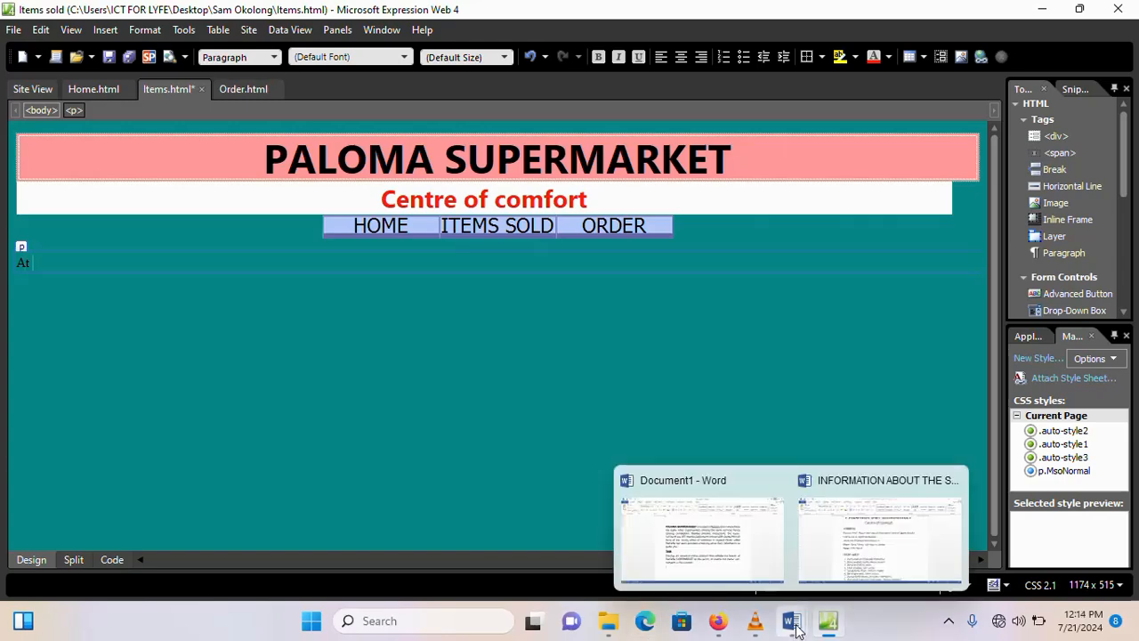
left_click(743, 543)
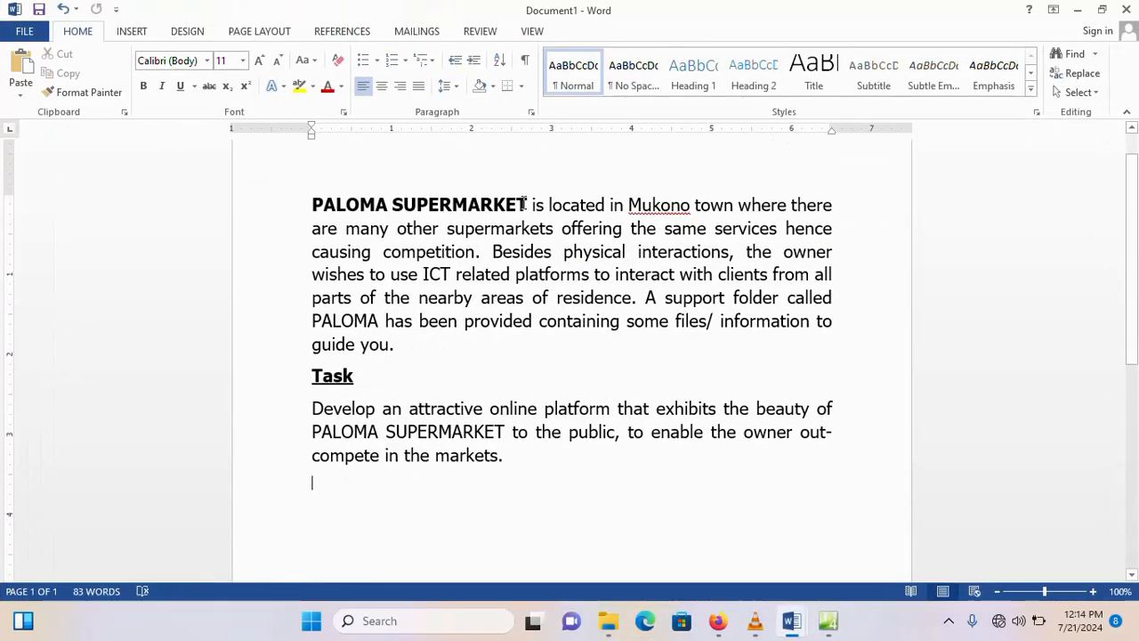
left_click_drag(529, 205, 359, 214)
key("ctrl+c")
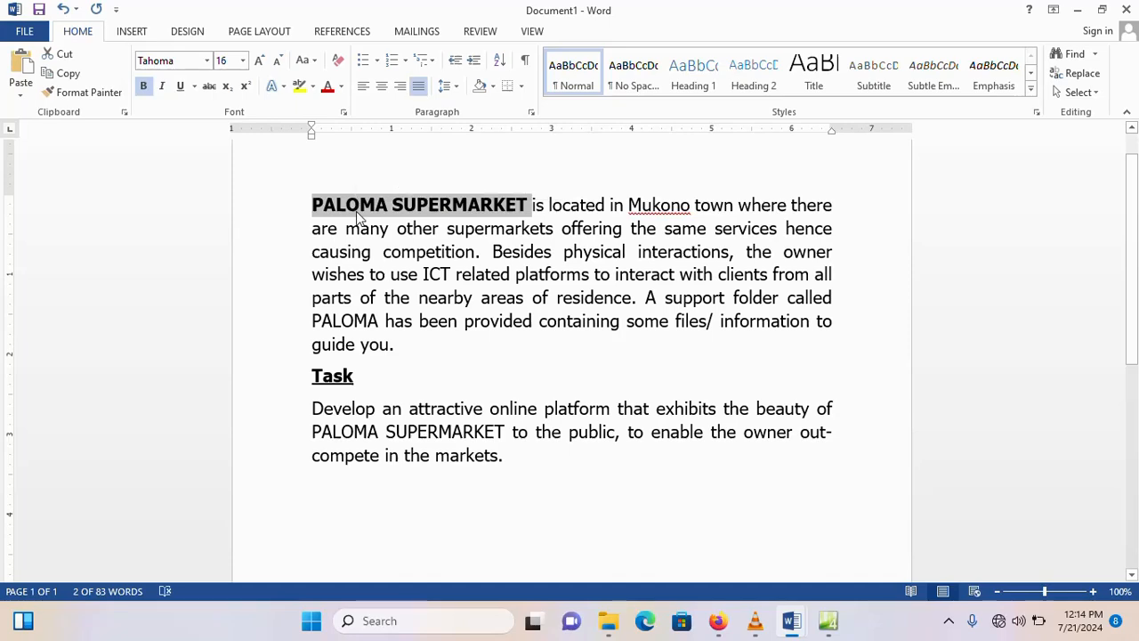
left_click(828, 620)
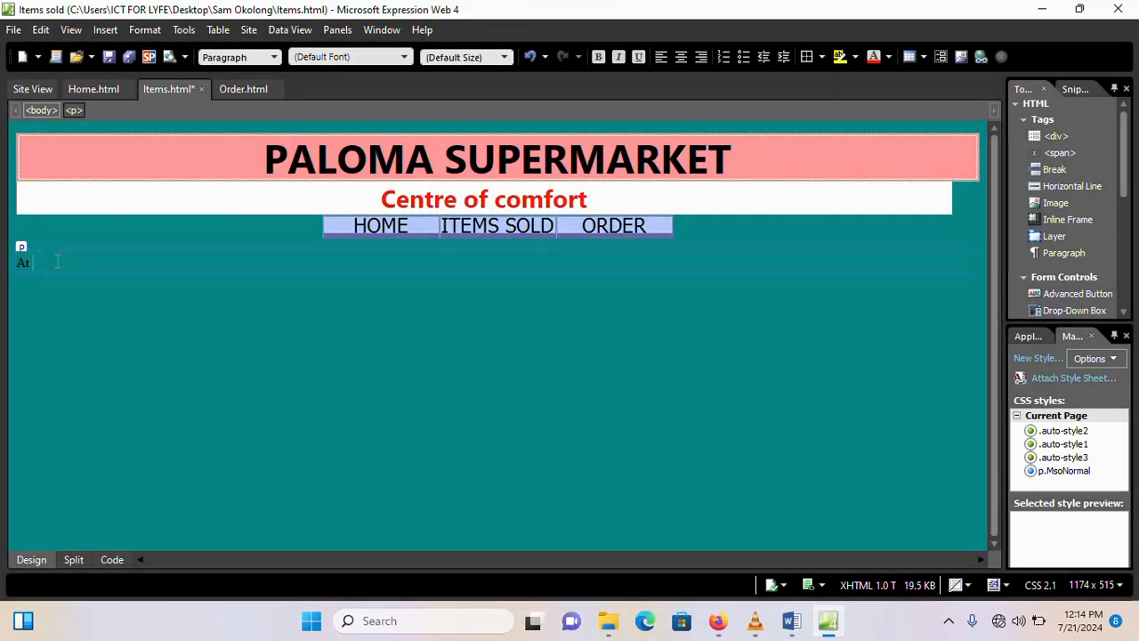
key("ctrl+v")
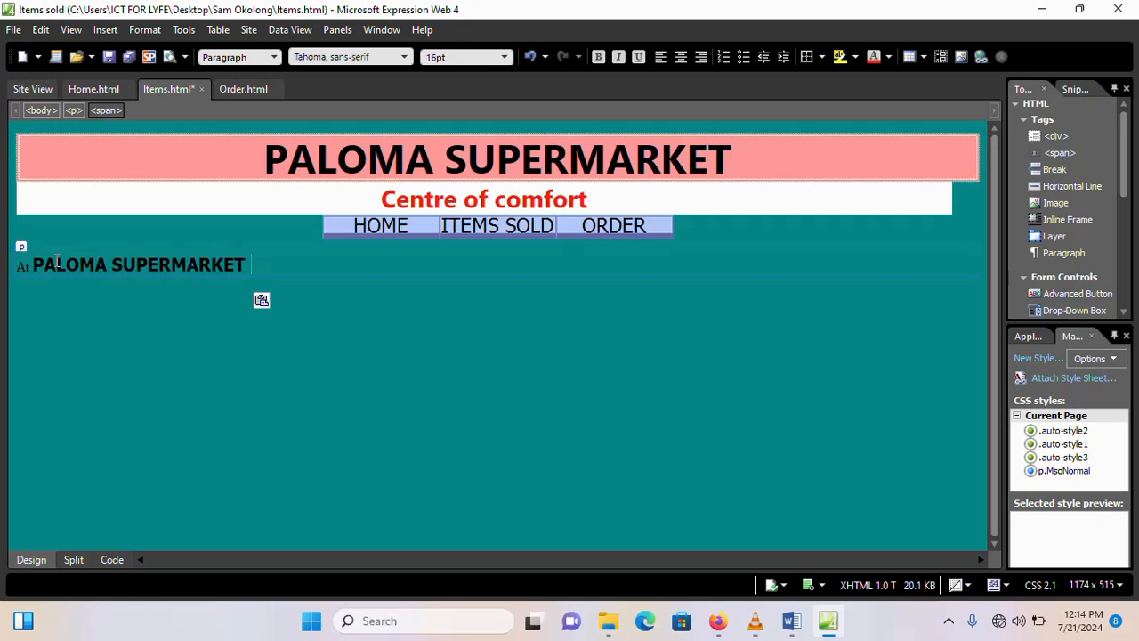
Step: Complete the sentence after the supermarket's name with ", We offer the following items;"
key("BackSpace")
type(",")
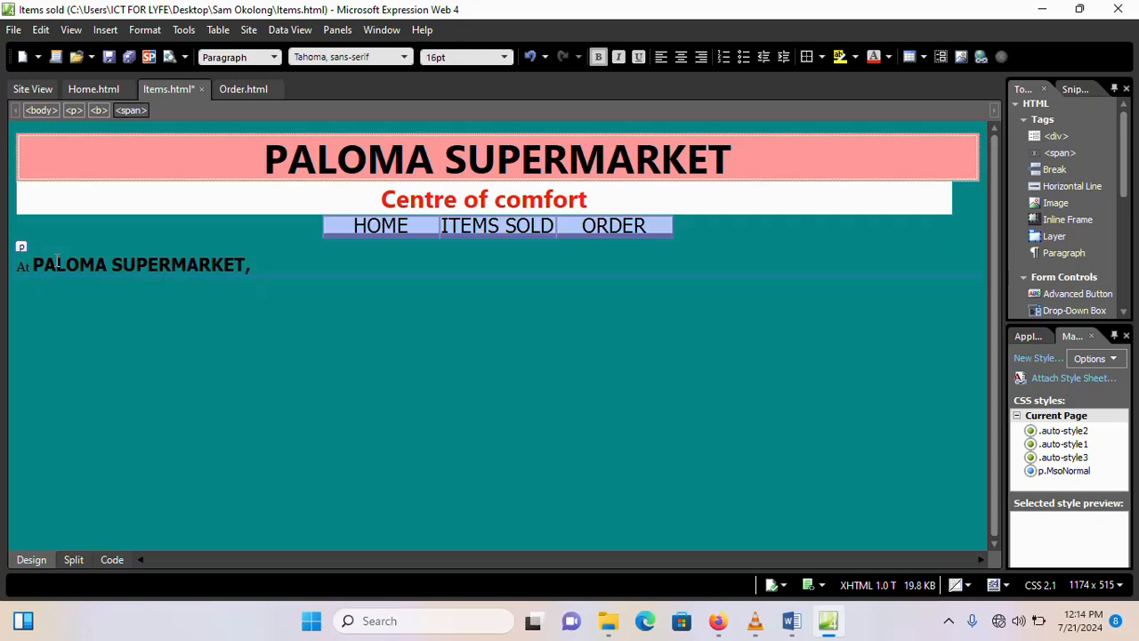
type(" We offer ")
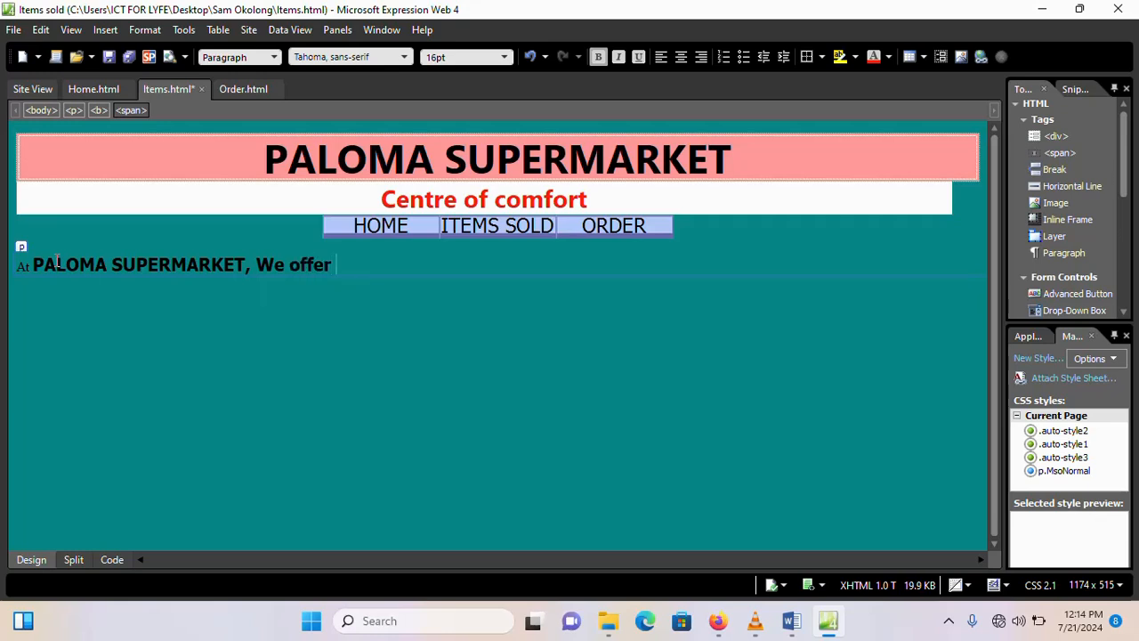
type("the followi")
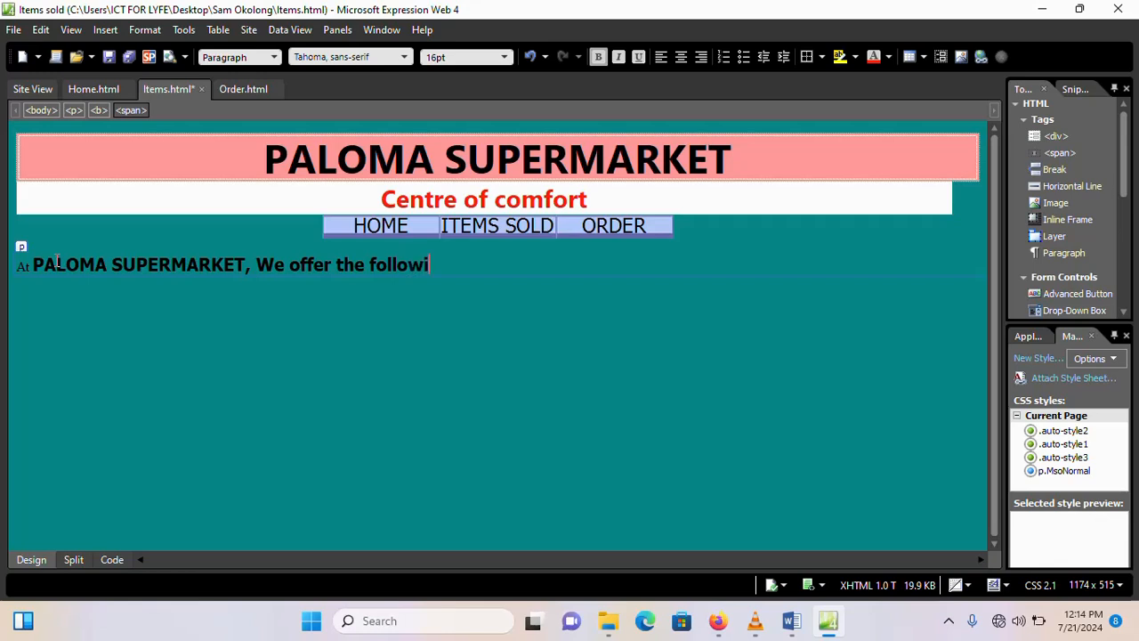
type("ng item;")
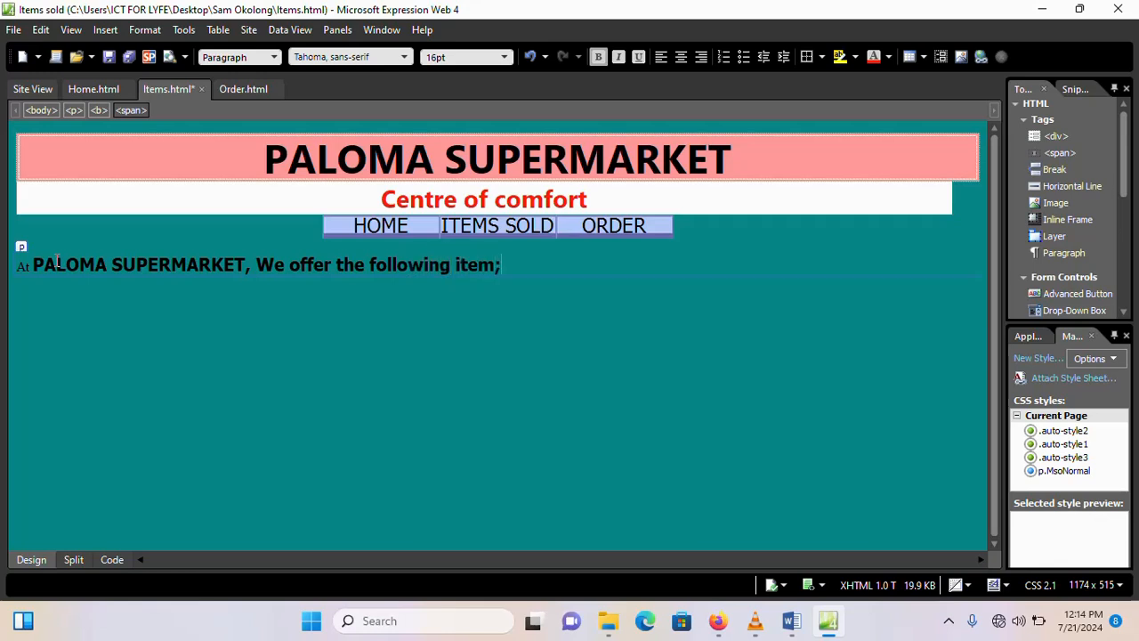
key("BackSpace")
type("s;")
Step: Set the font size of the whole introductory sentence on the Items page to 20 pt
double_click(27, 265)
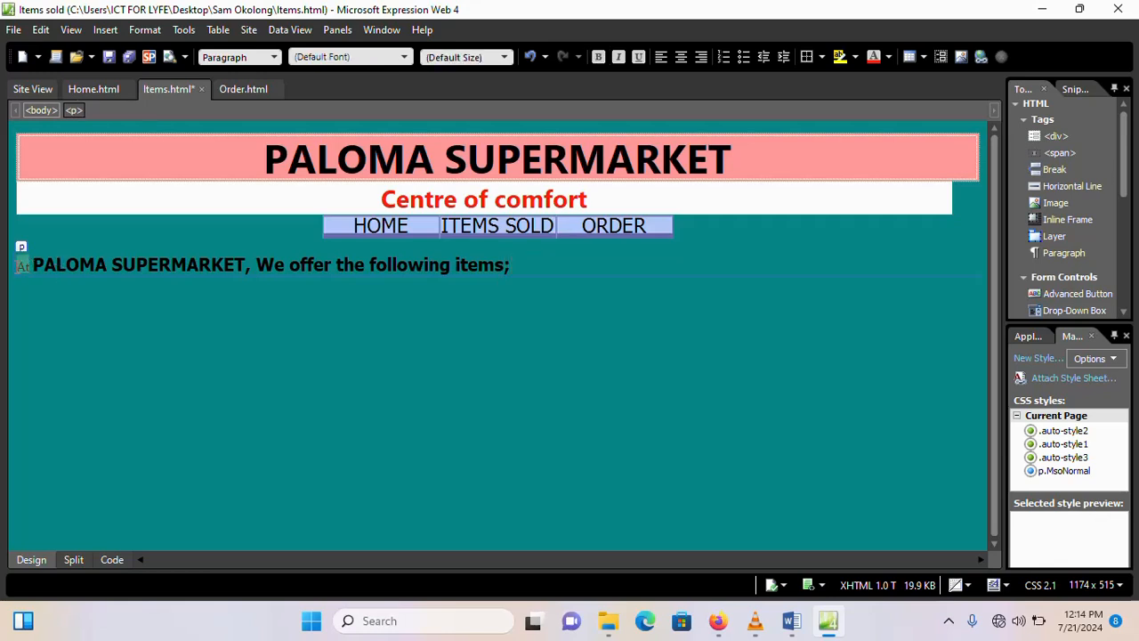
left_click(58, 265)
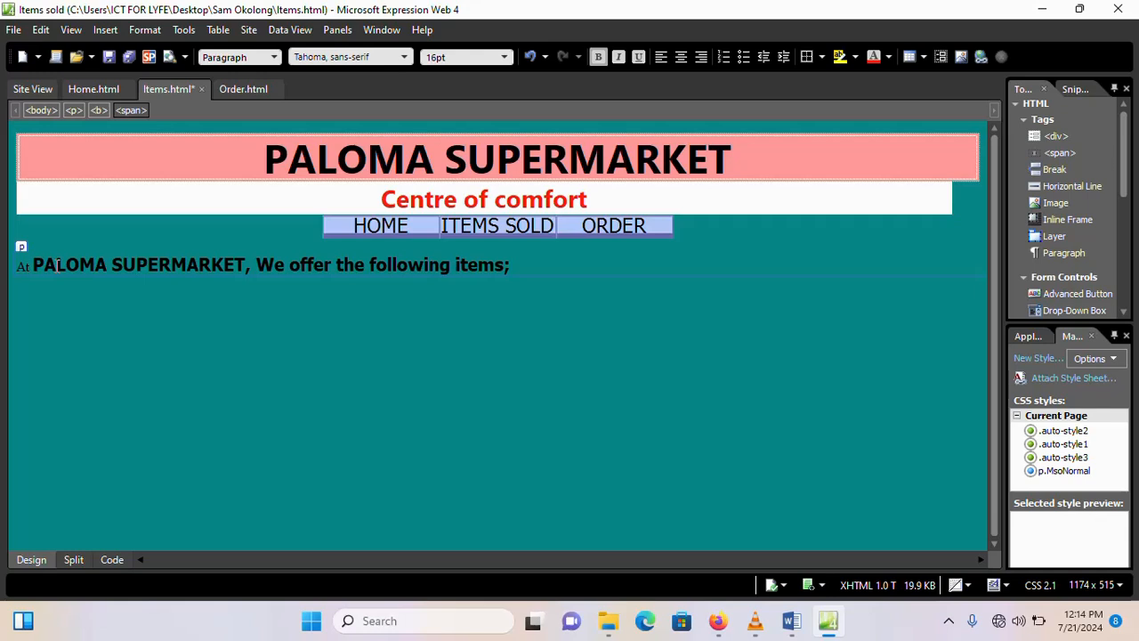
left_click(531, 269)
left_click_drag(56, 280, 7, 265)
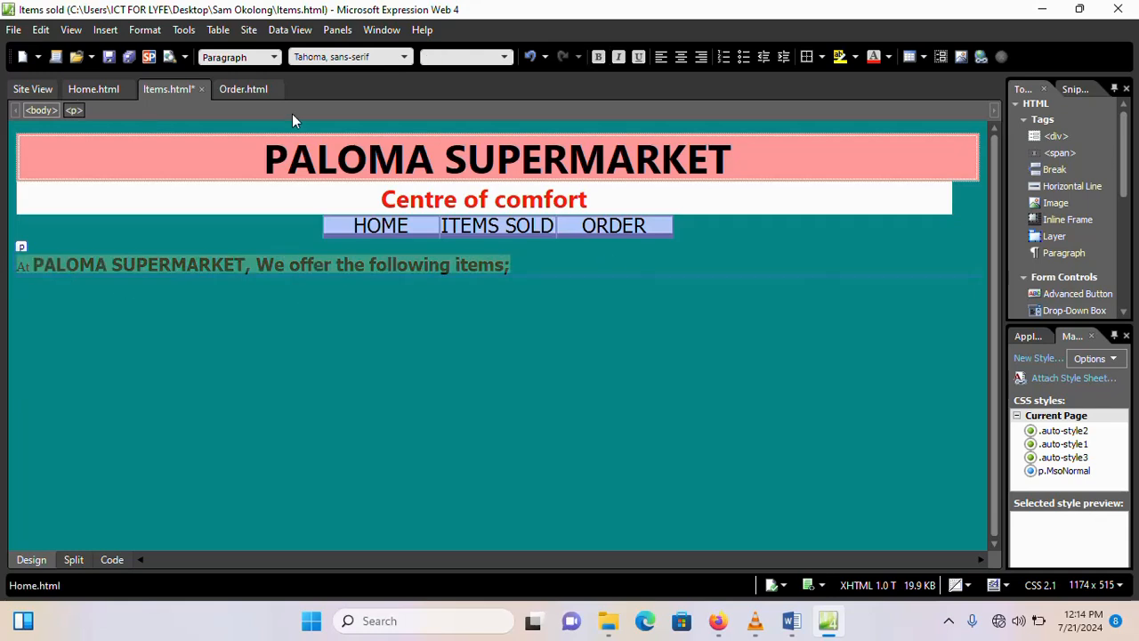
left_click(441, 55)
type("20")
key("Return")
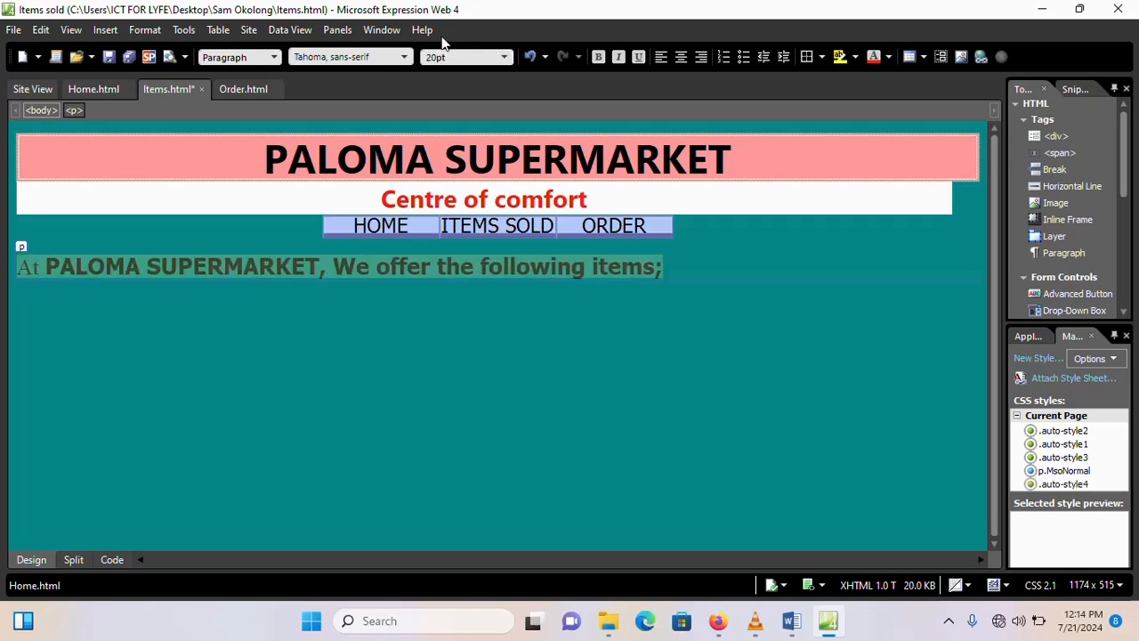
Step: Make the whole introductory sentence on the Items page bold and start a new paragraph below it
left_click(594, 60)
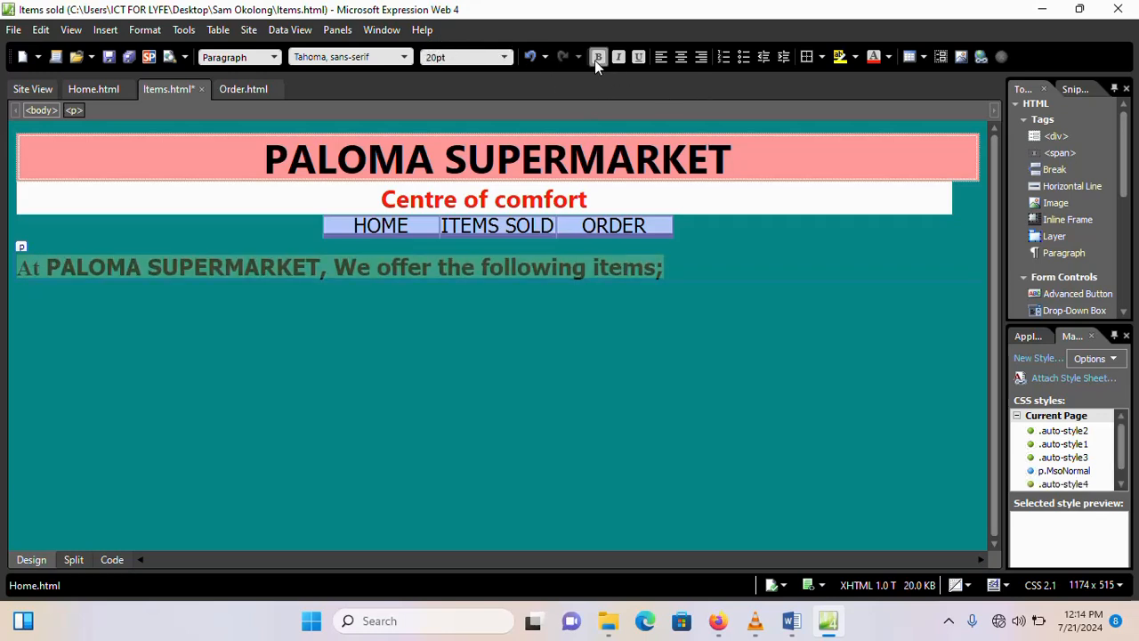
left_click(681, 274)
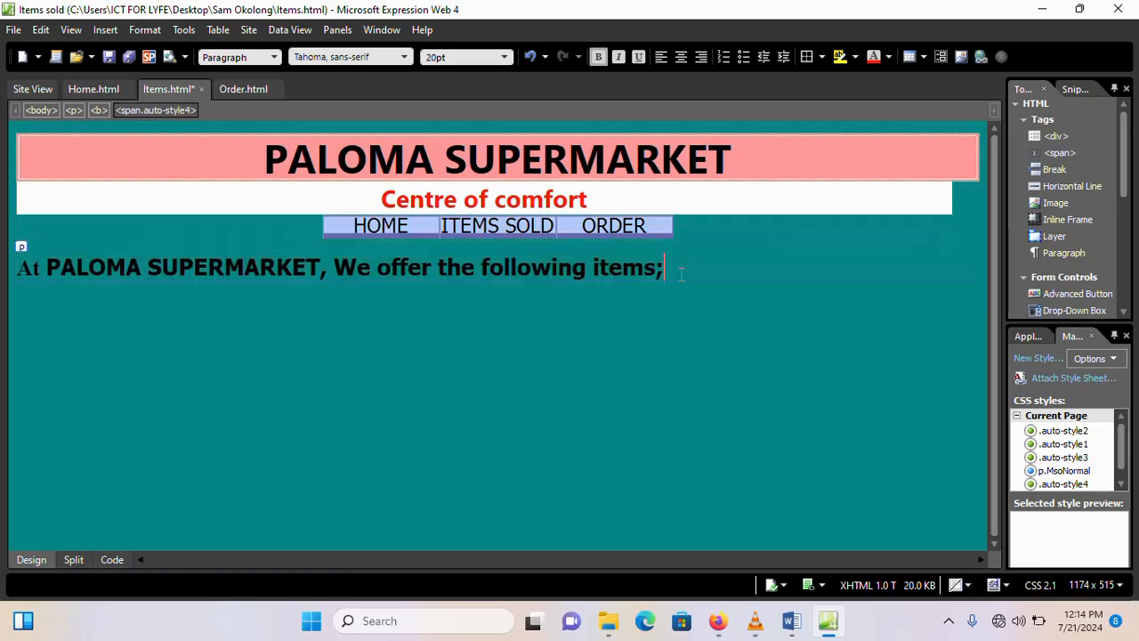
key("Return")
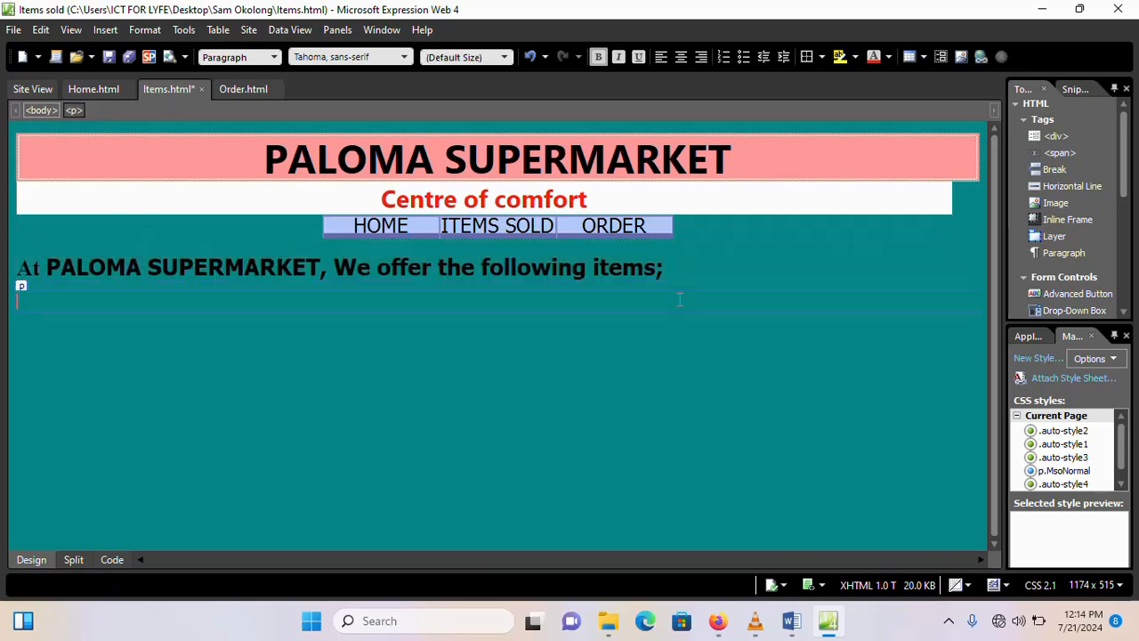
Step: Switch to INFORMATION ABOUT THE SUPERMARKET.docx in Word and copy the ten-item numbered list under ITEMS SOLD
mouse_move(791, 620)
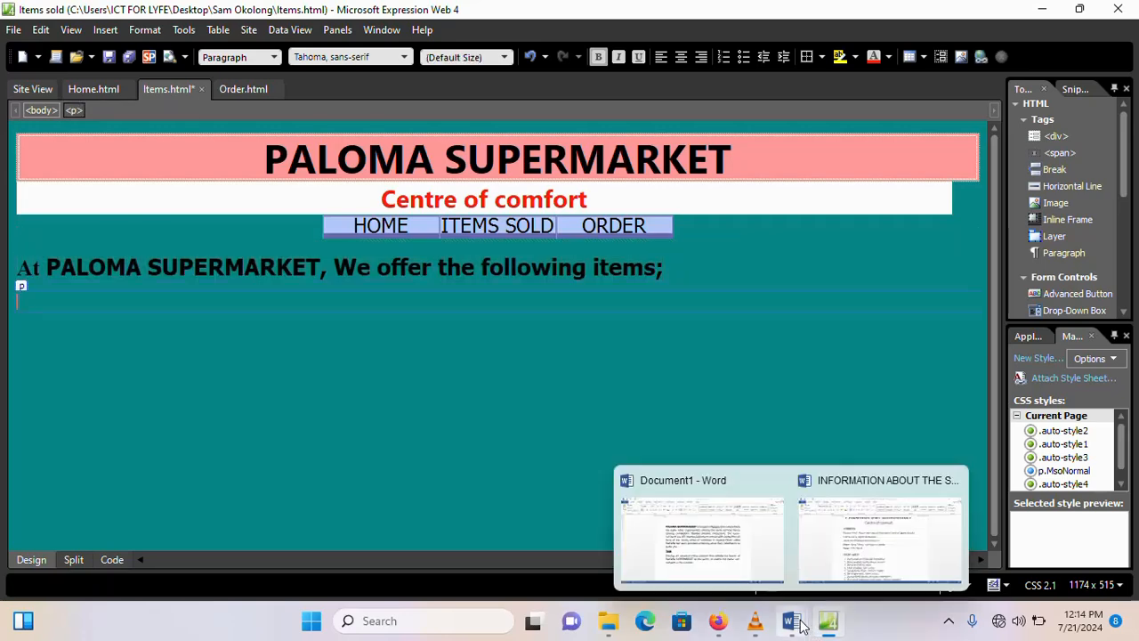
left_click(822, 541)
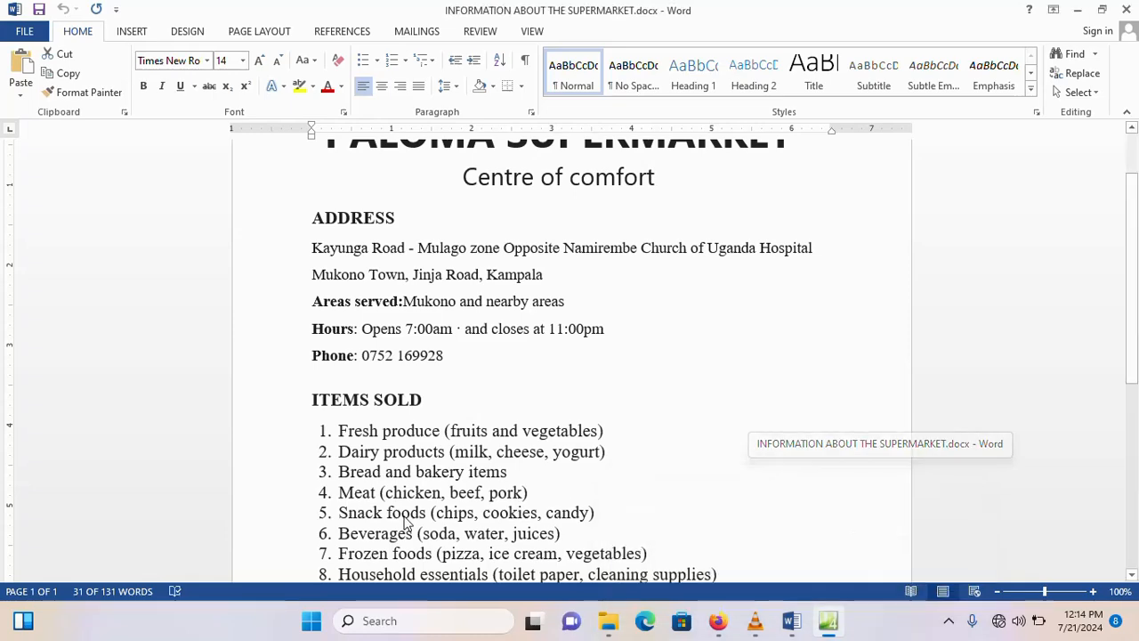
scroll(375, 436, "down", 2)
scroll(375, 436, "down", 1)
left_click_drag(703, 415, 339, 233)
right_click(362, 232)
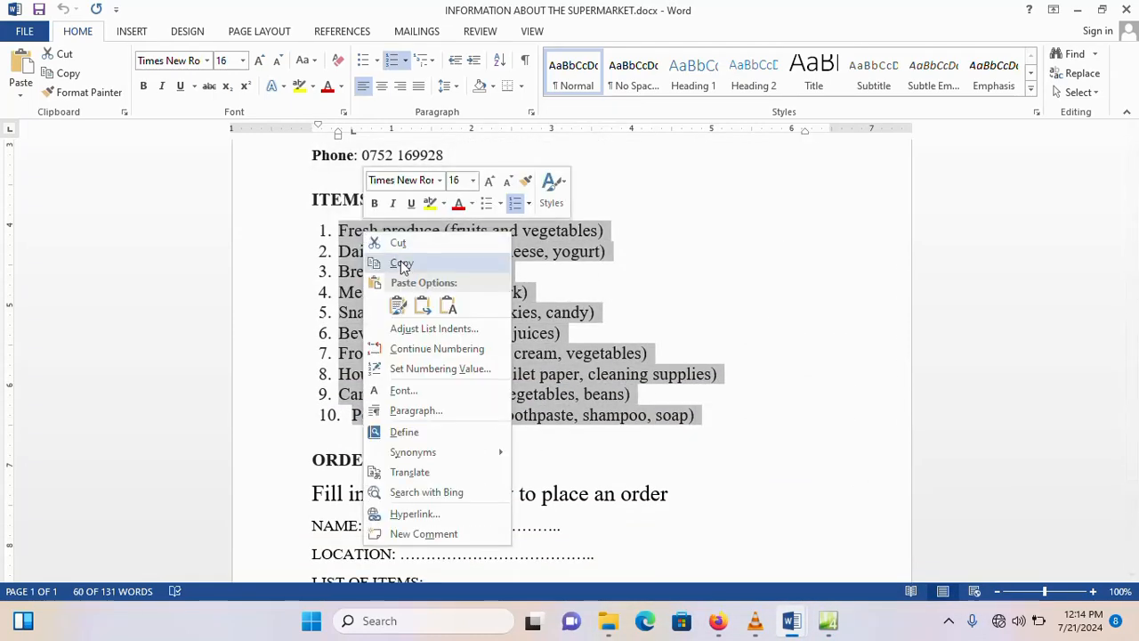
left_click(405, 265)
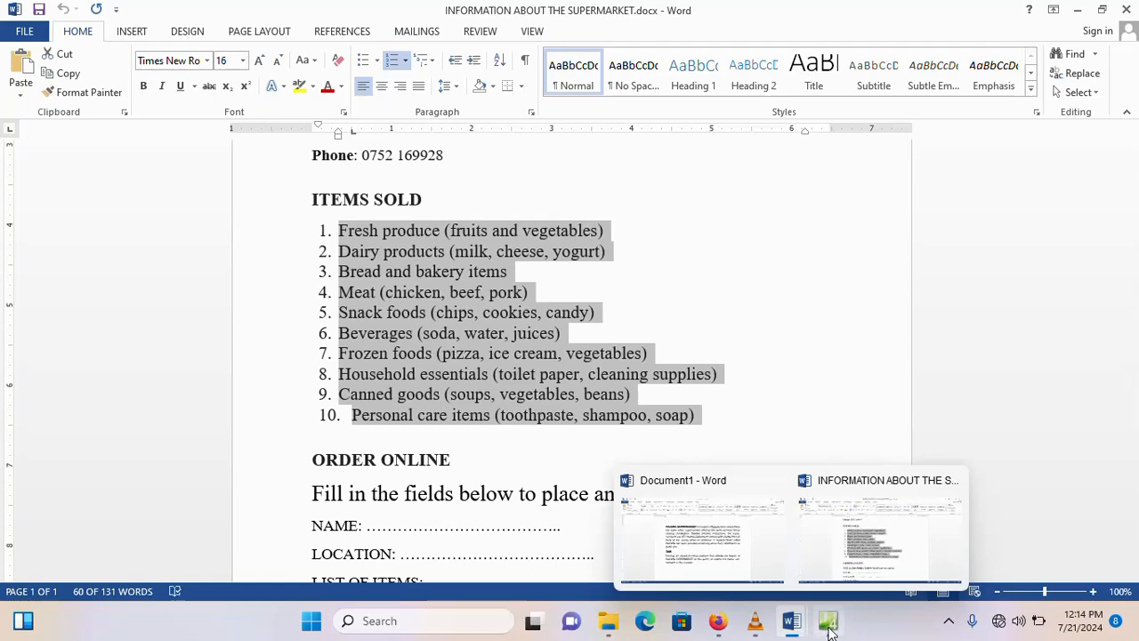
Step: Switch back to Expression Web and paste the copied item list below the introductory sentence on the Items page
mouse_move(829, 627)
left_click(821, 547)
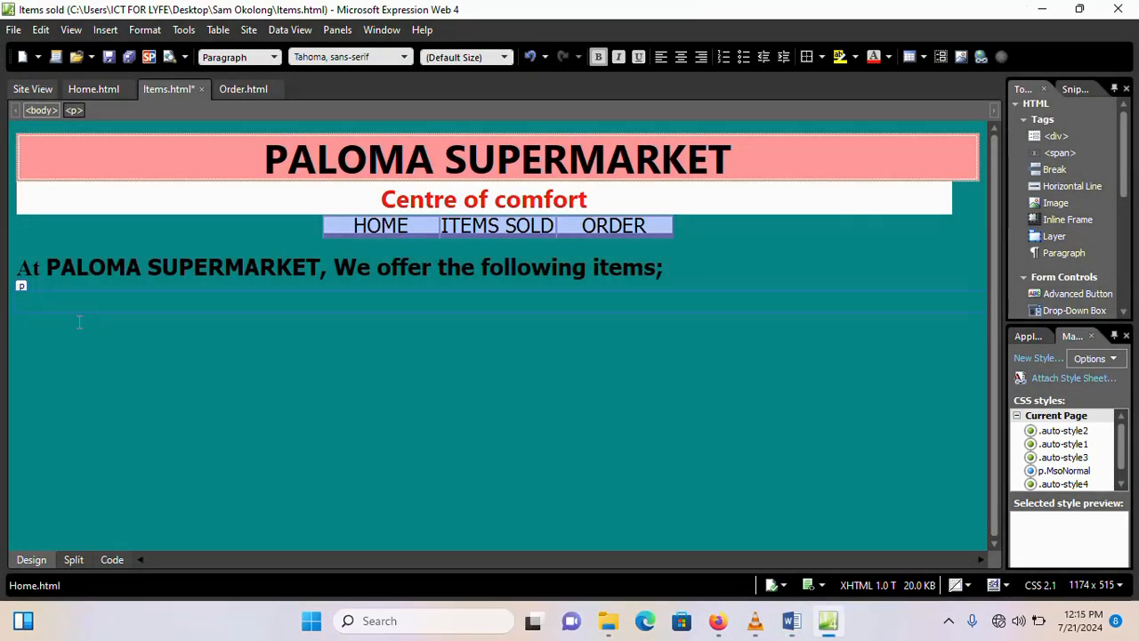
key("ctrl+v")
scroll(98, 334, "down", 1)
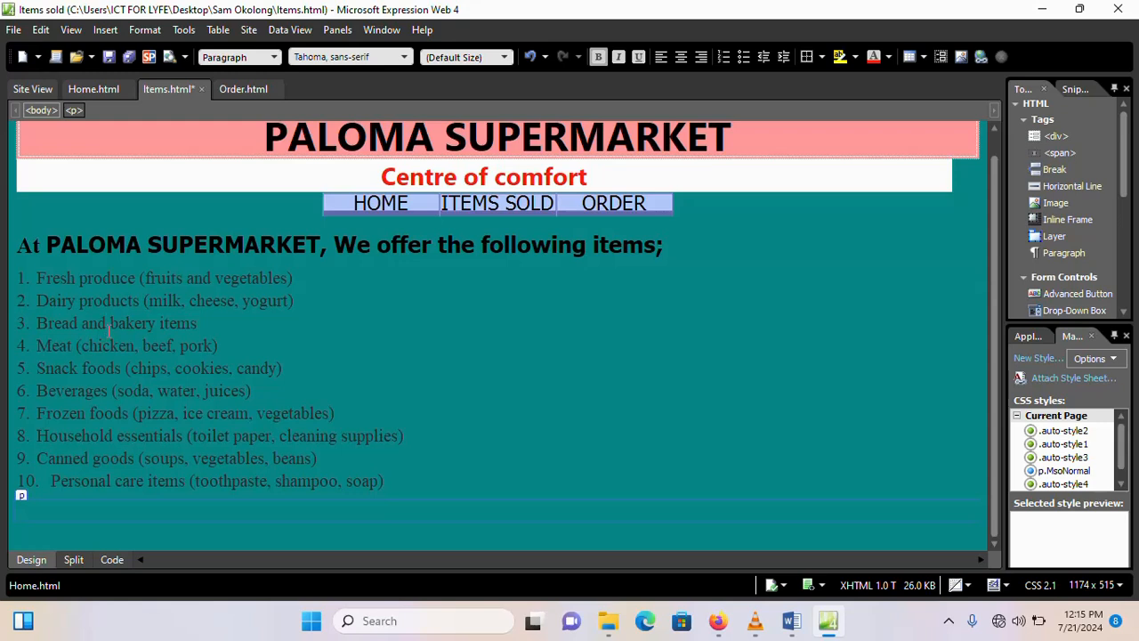
left_click(19, 275)
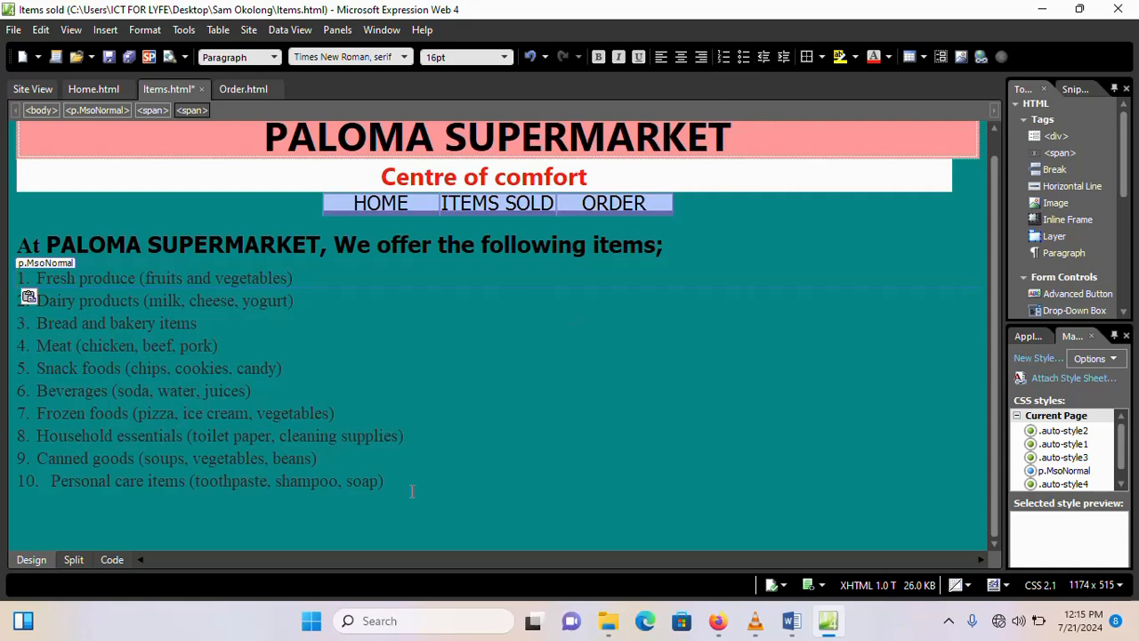
Step: Insert the picture pic4.jpg from the PALOMA folder below the item list, leaving its alternate text empty
left_click(26, 516)
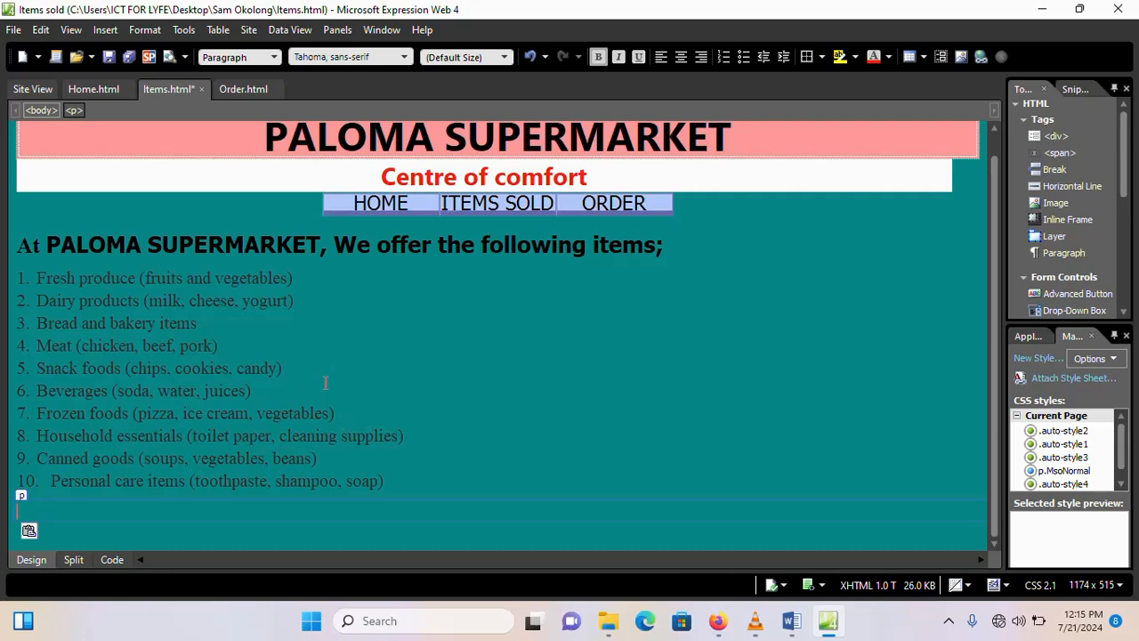
left_click(105, 32)
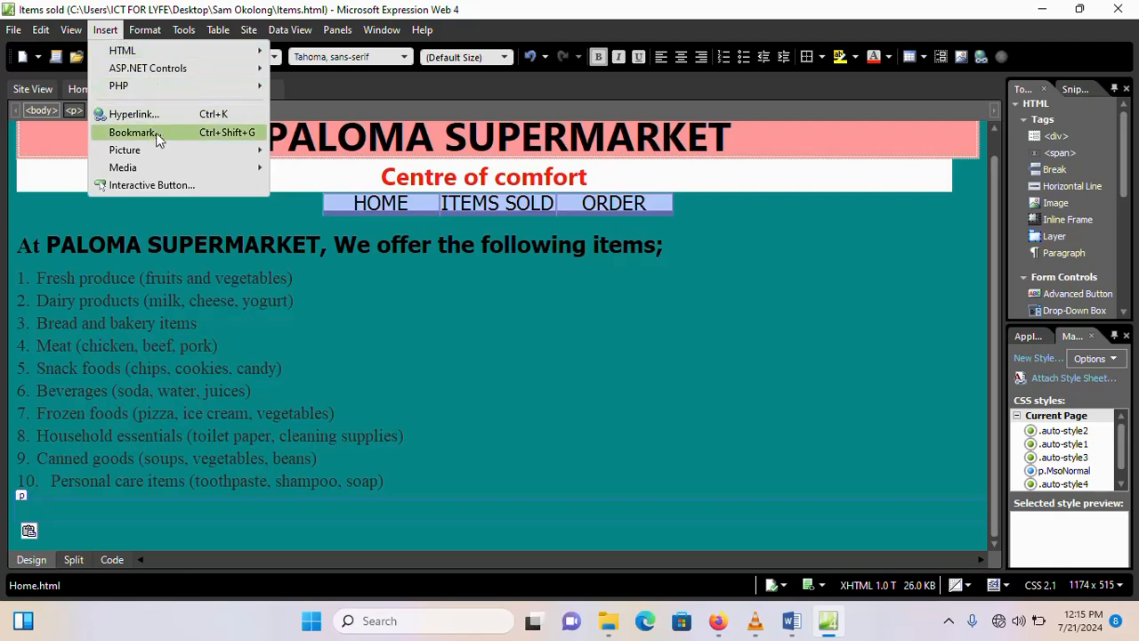
mouse_move(129, 150)
left_click(326, 153)
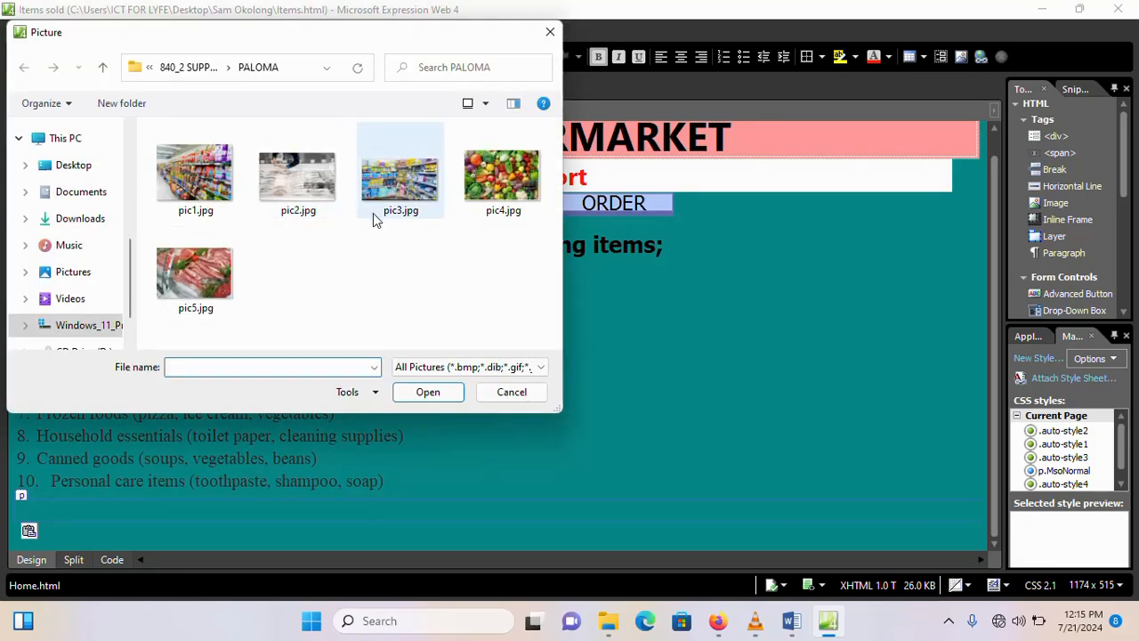
left_click(511, 218)
left_click(439, 397)
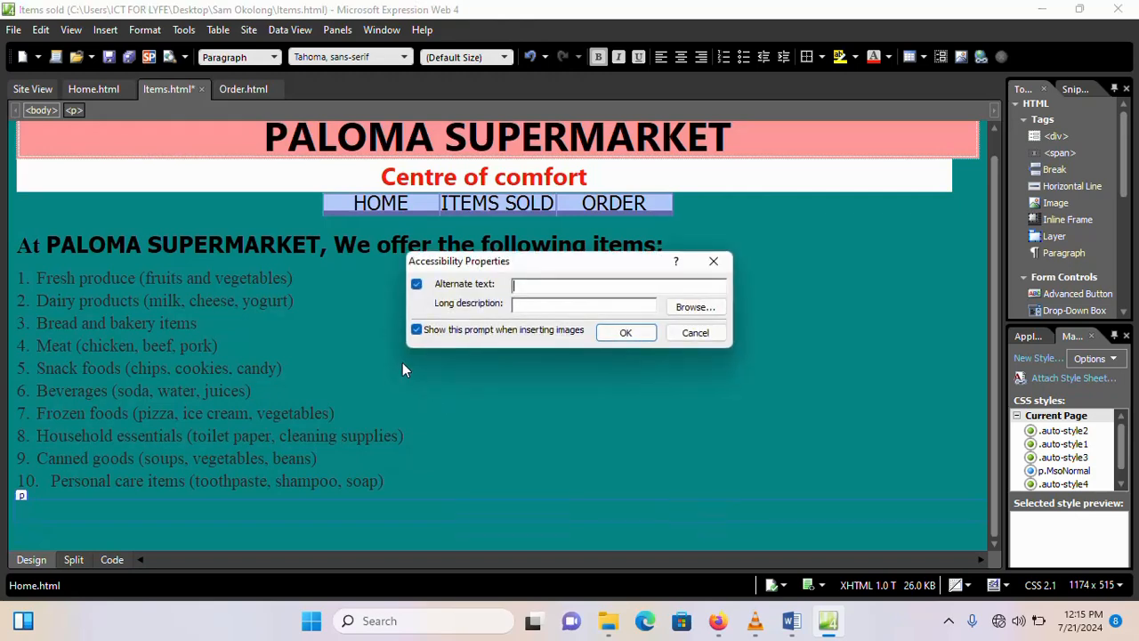
left_click(626, 333)
scroll(399, 374, "down", 3)
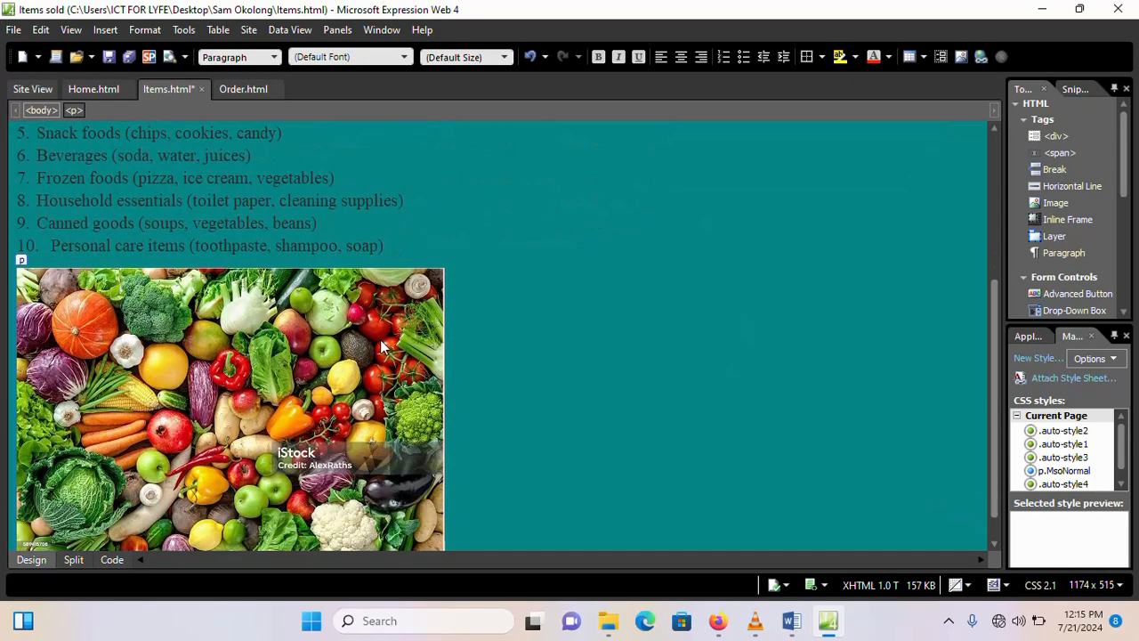
scroll(354, 340, "up", 1)
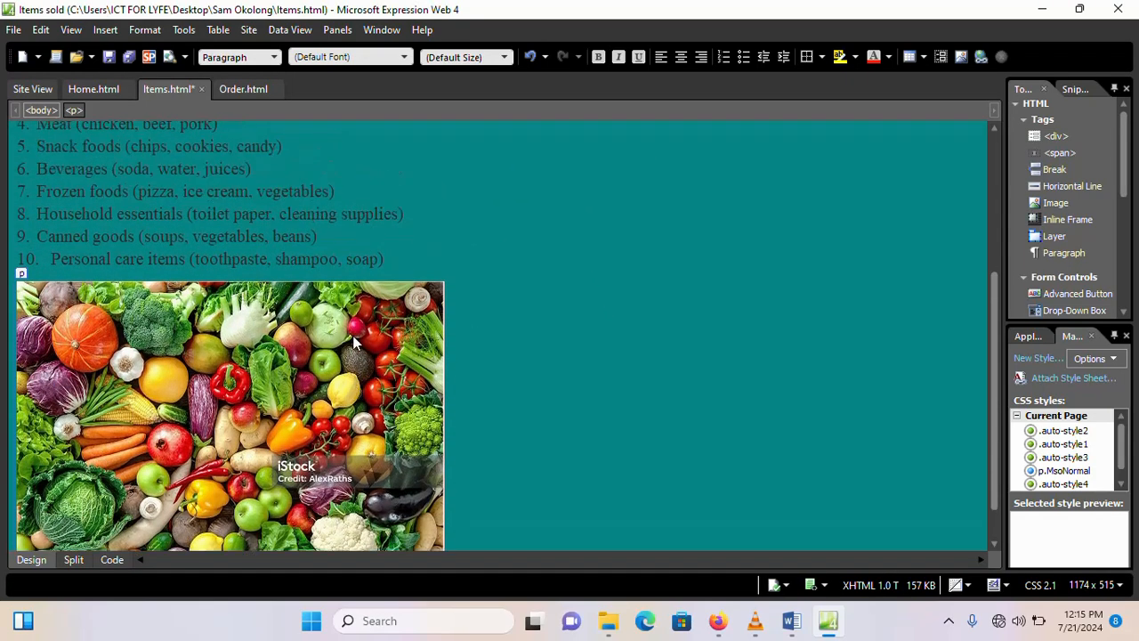
scroll(354, 340, "down", 1)
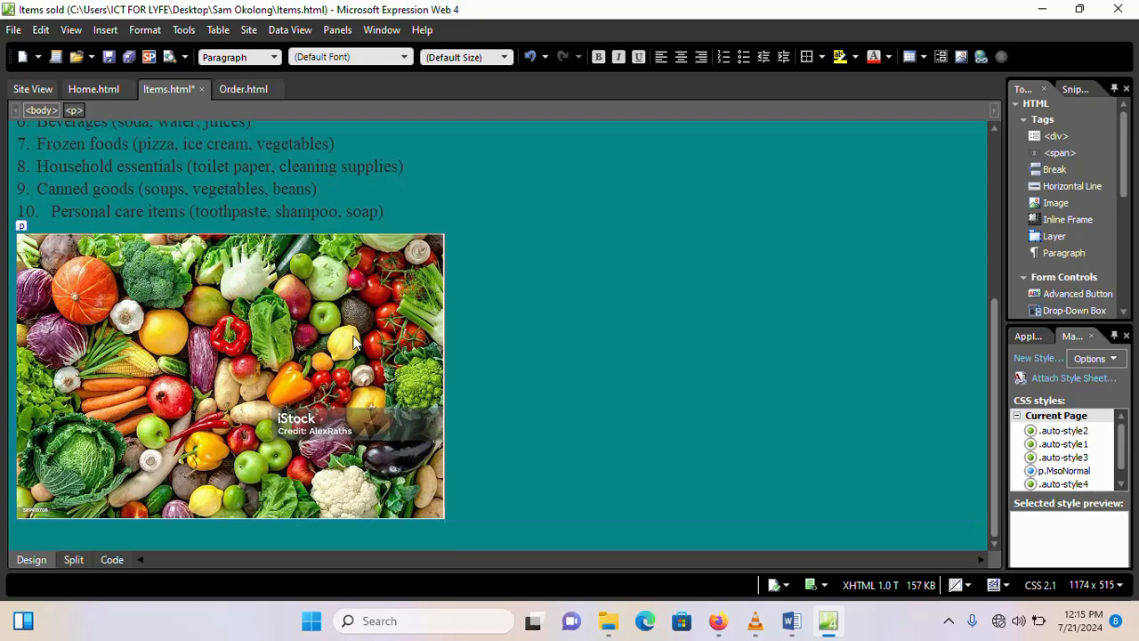
scroll(355, 341, "up", 2)
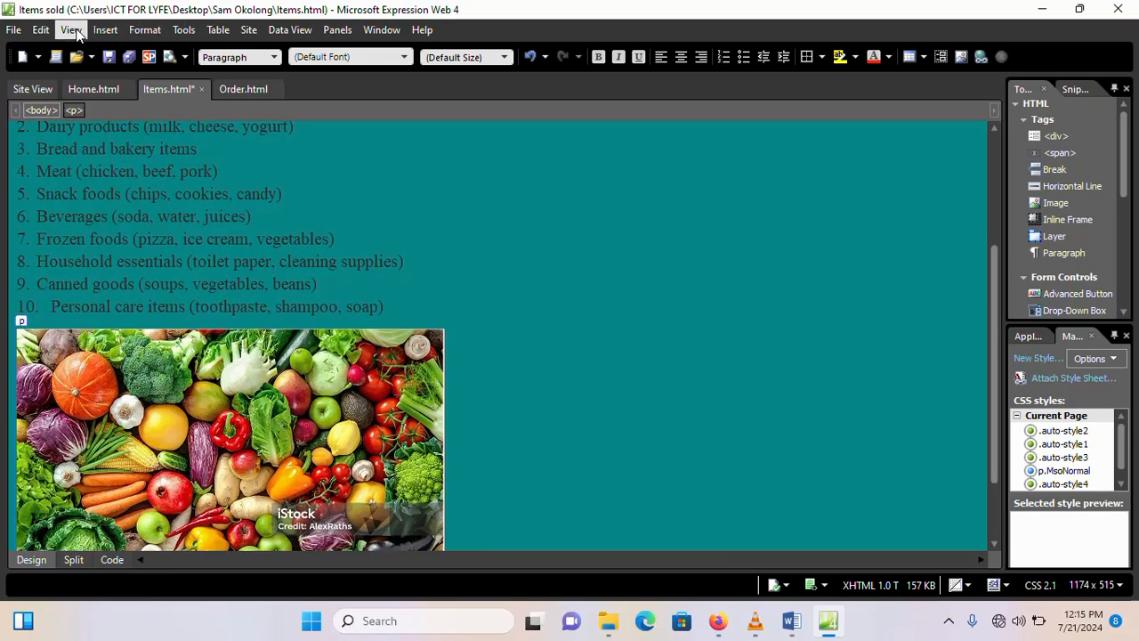
Step: Insert pic5.jpg from the PALOMA folder beside the vegetable picture without alternate text
left_click(105, 29)
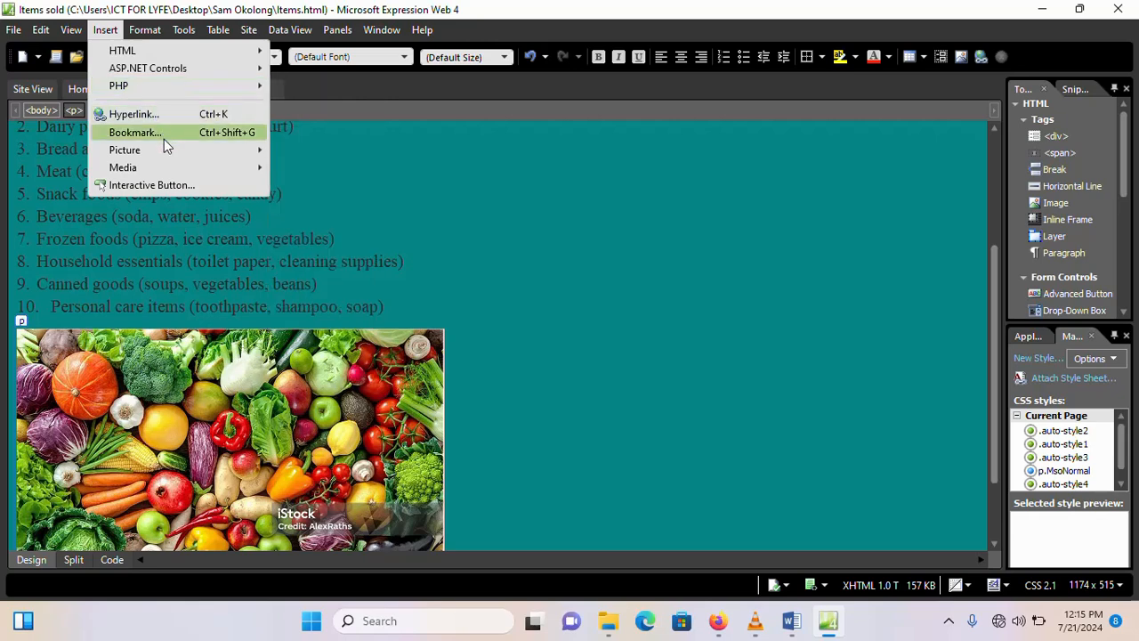
mouse_move(169, 150)
left_click(326, 153)
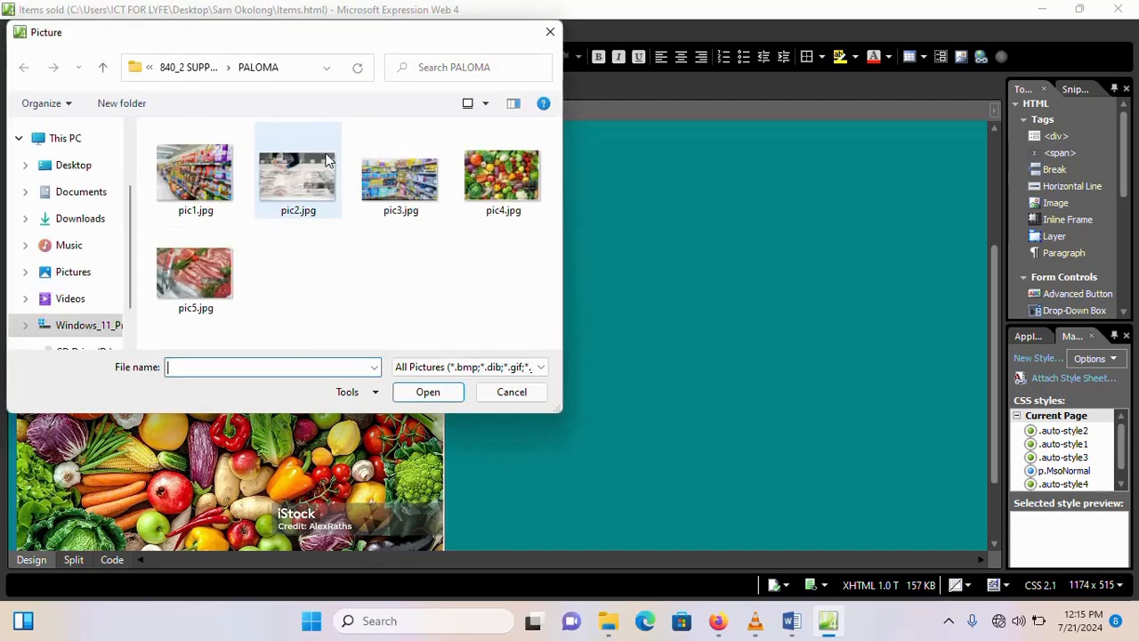
left_click(183, 278)
left_click(427, 392)
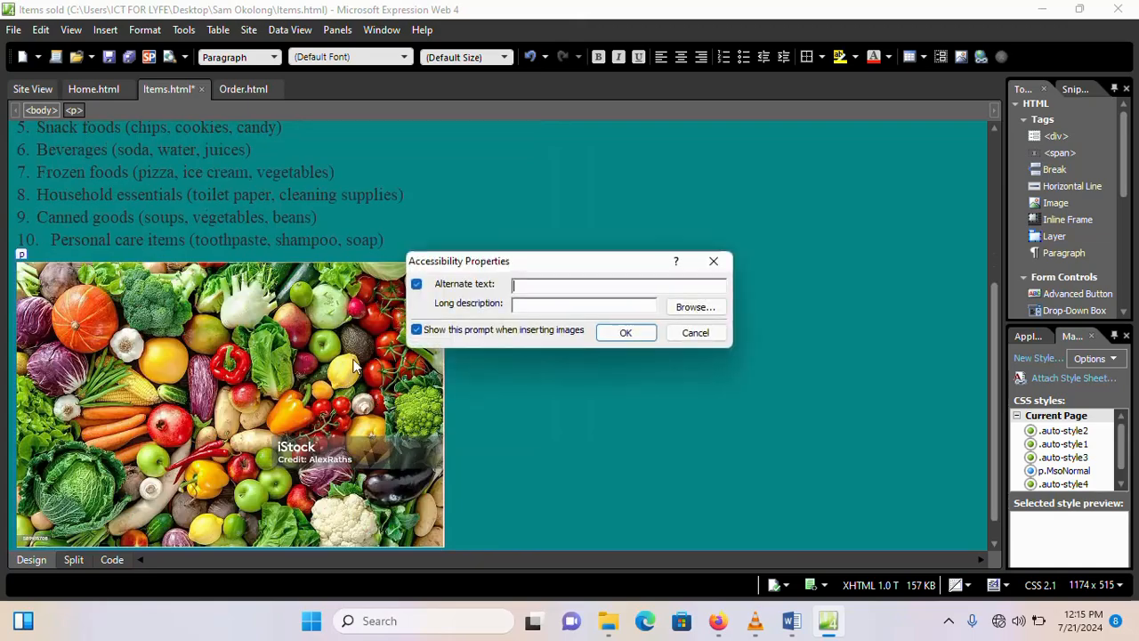
left_click(626, 332)
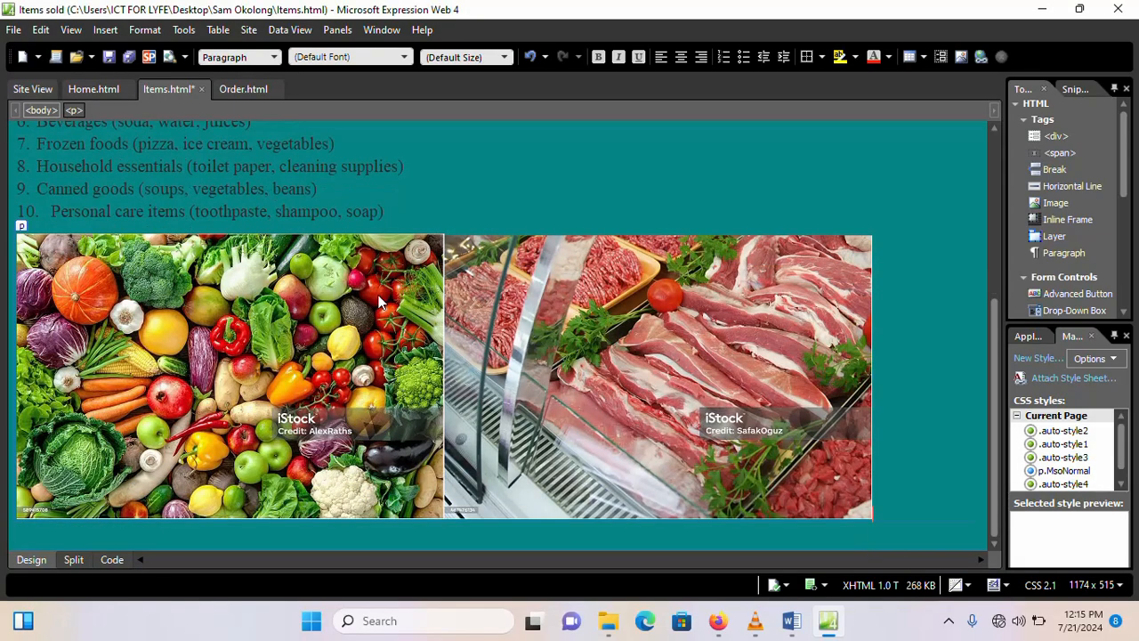
Step: Look over the Items page and save all pages together with the embedded pictures pic4.jpg and pic5.jpg
scroll(379, 302, "up", 5)
scroll(388, 287, "down", 5)
scroll(379, 264, "up", 5)
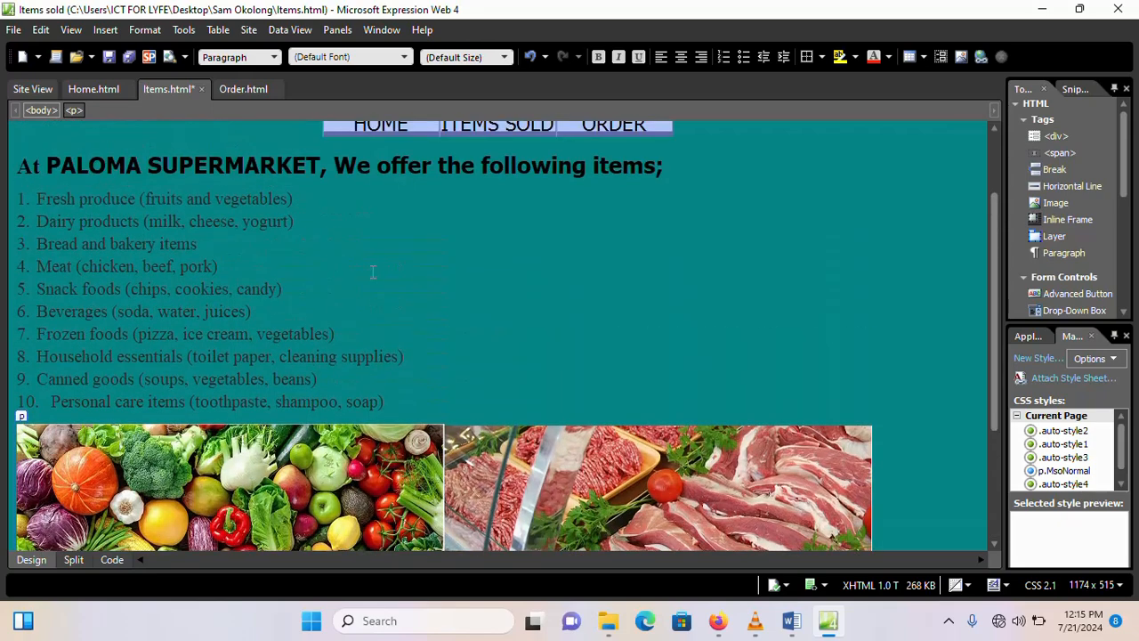
scroll(375, 275, "down", 5)
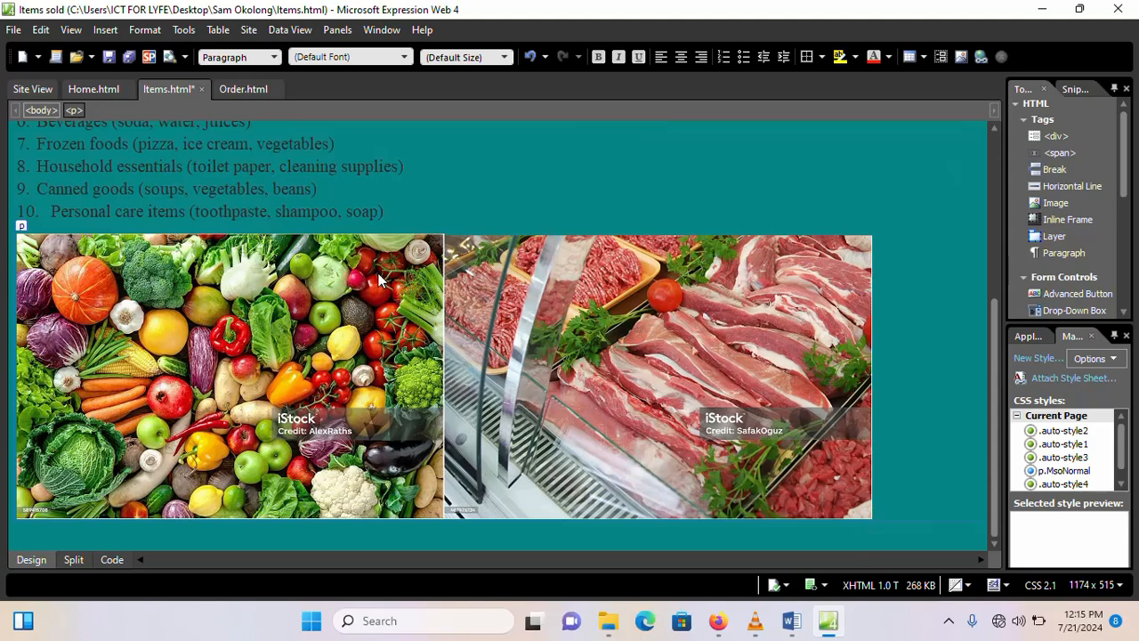
scroll(379, 278, "up", 5)
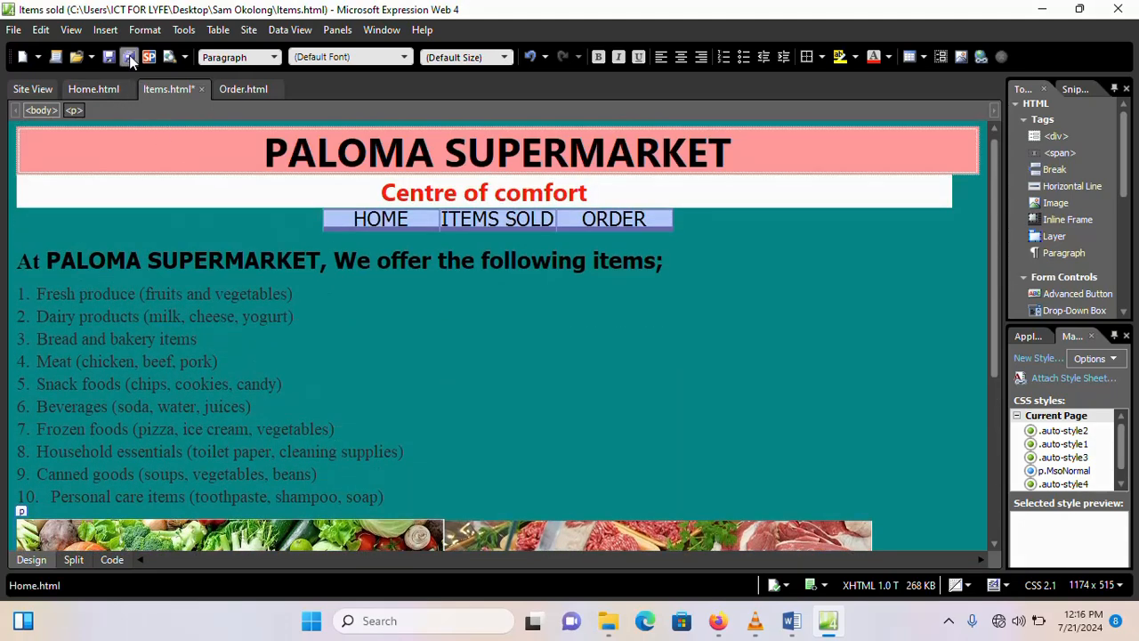
left_click(129, 55)
left_click(671, 427)
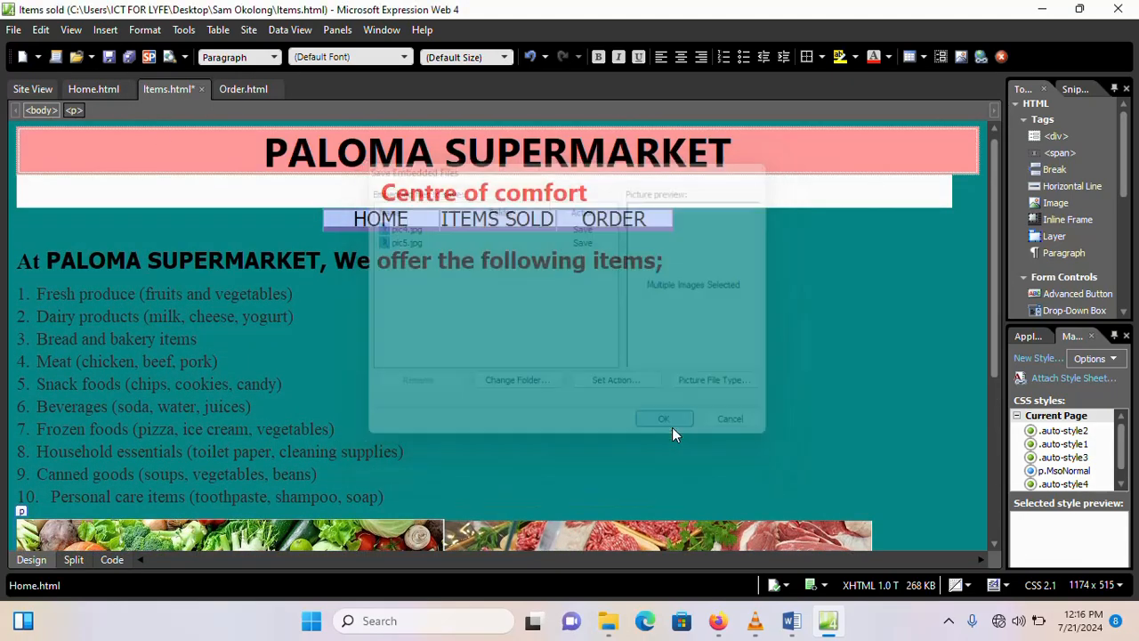
Step: Switch to Firefox, reload Home.html and look through the whole home page
left_click(719, 623)
left_click(76, 56)
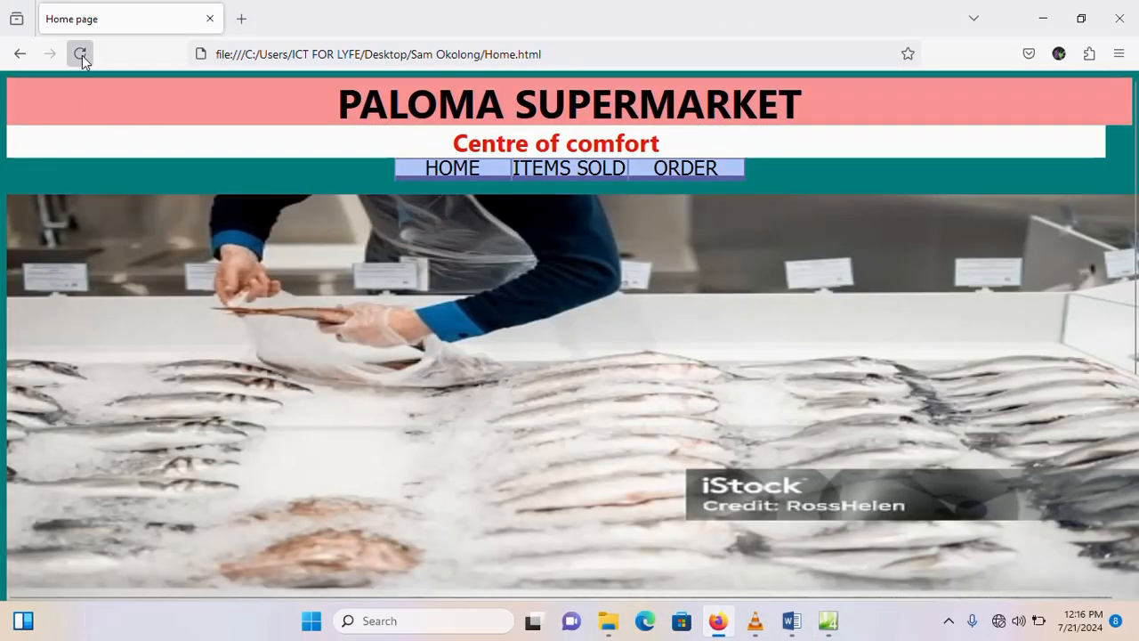
scroll(503, 293, "down", 4)
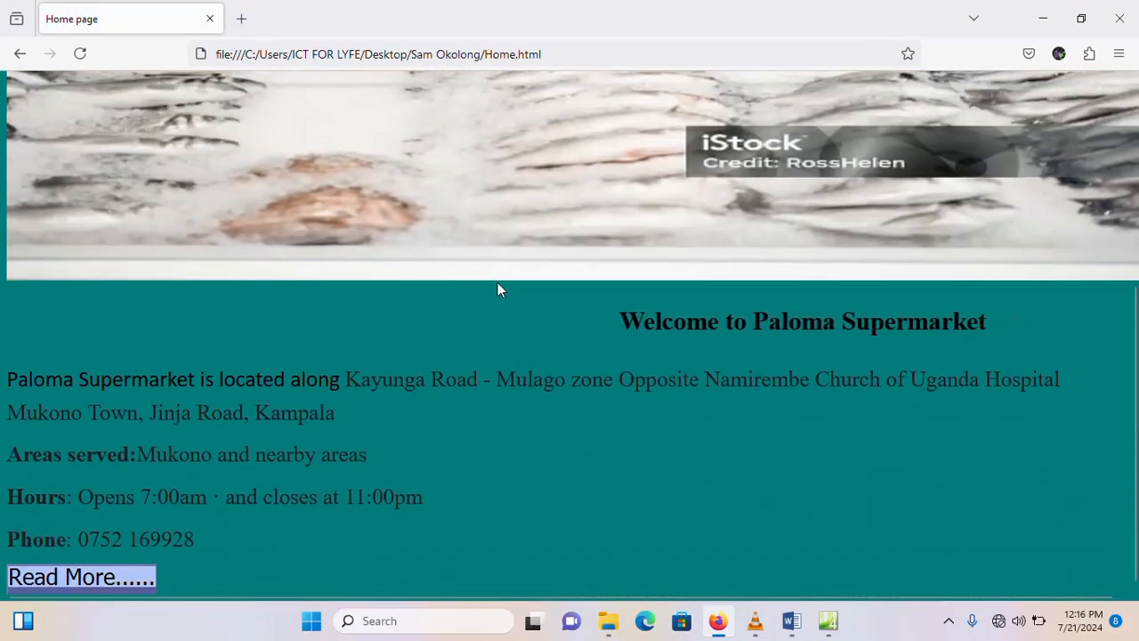
scroll(498, 282, "up", 4)
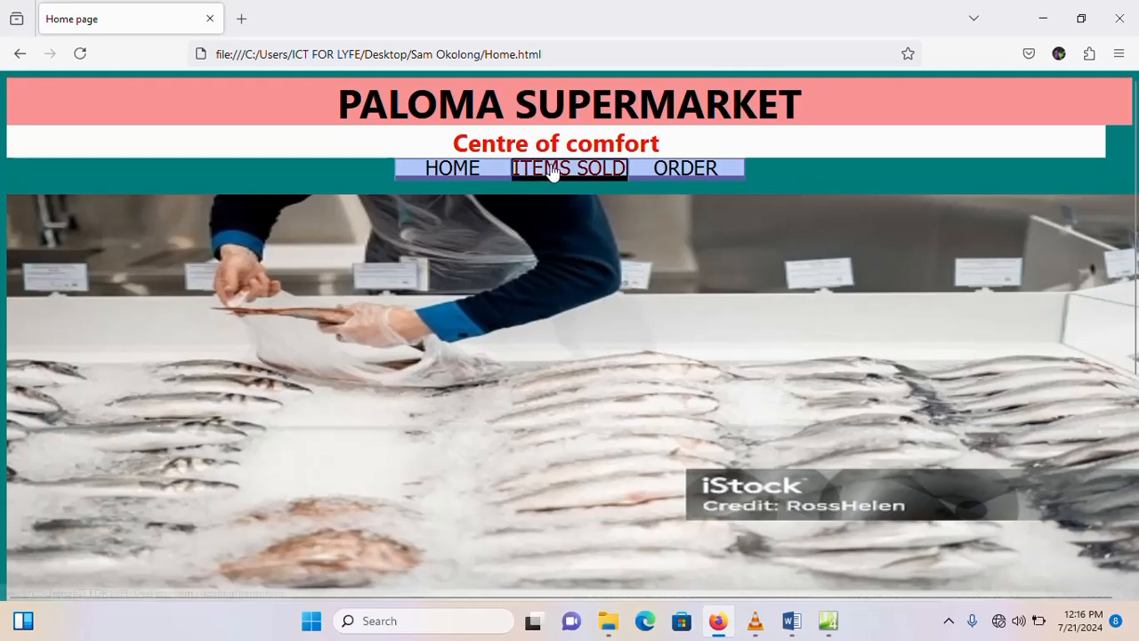
Step: Follow the site's ITEMS SOLD link, check the list and pictures on that page, and open the ORDER page
left_click(529, 169)
scroll(391, 276, "down", 1)
scroll(390, 271, "down", 2)
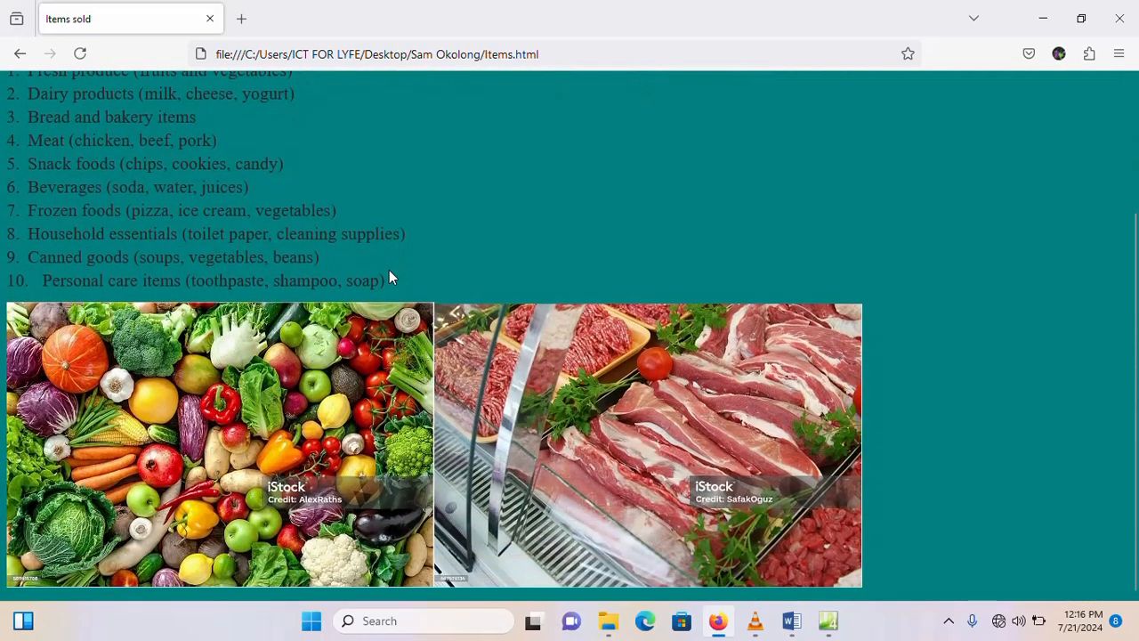
scroll(389, 269, "up", 3)
scroll(379, 269, "down", 2)
scroll(381, 269, "up", 2)
left_click(686, 172)
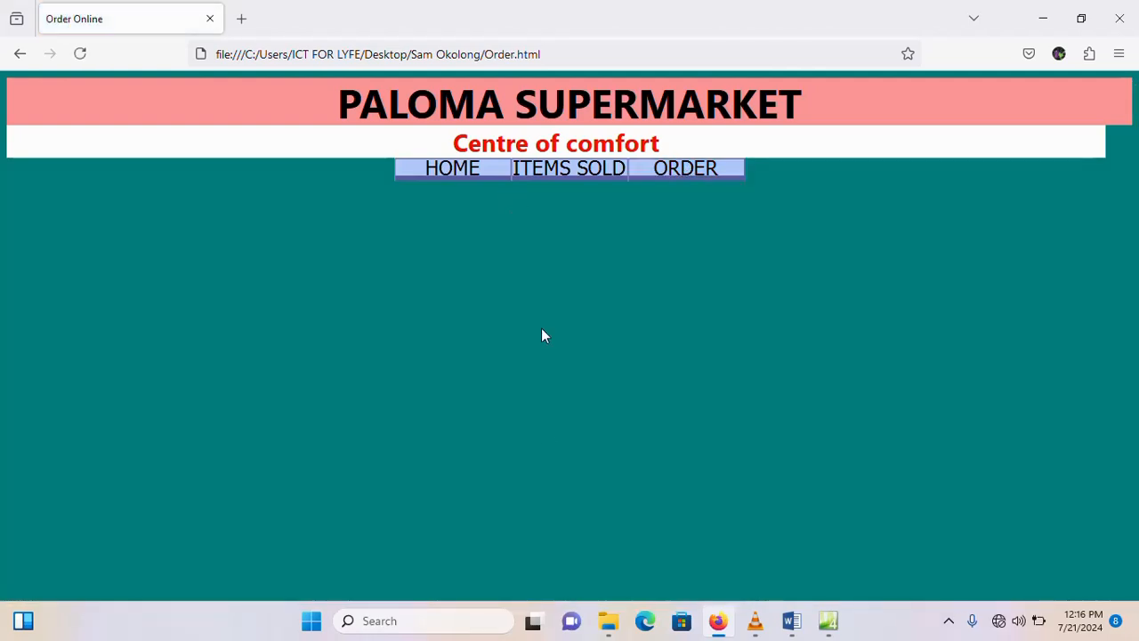
Step: Copy "Fill in the fields below to place an order" from INFORMATION ABOUT THE SUPERMARKET.docx in Word into Order.html in Expression Web, below the navigation bar
left_click(830, 621)
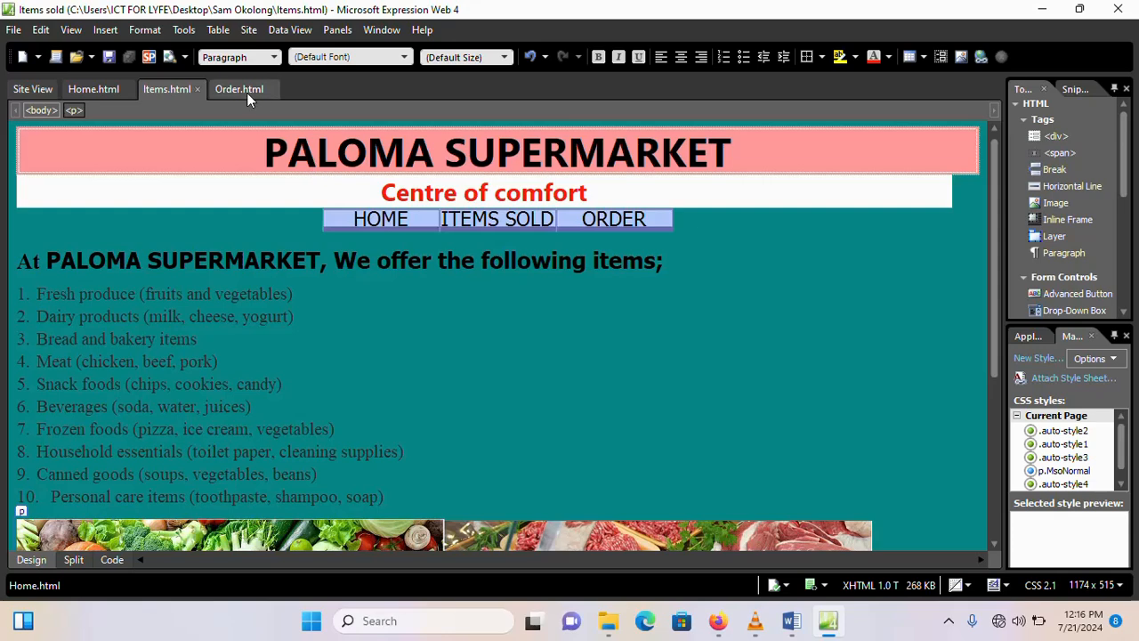
left_click(246, 92)
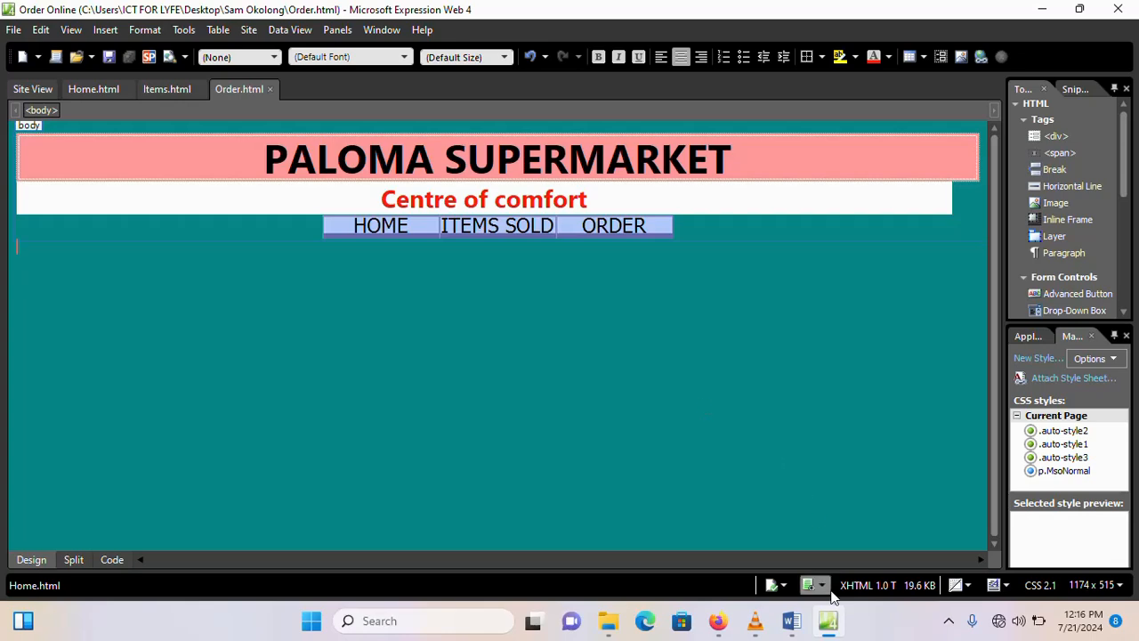
mouse_move(792, 621)
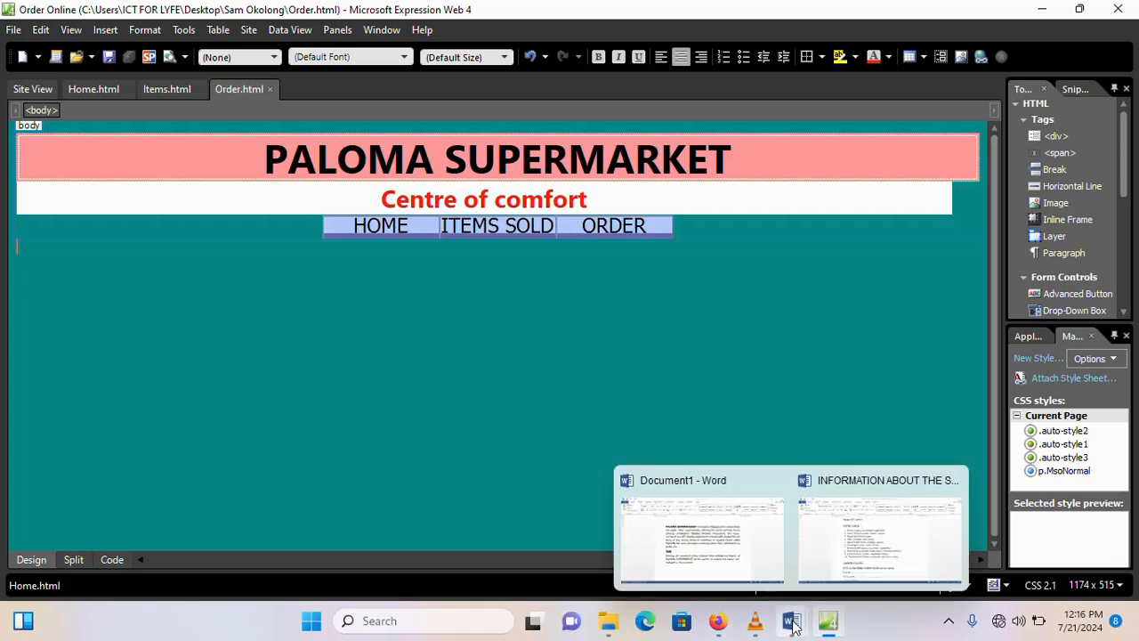
left_click(860, 552)
left_click_drag(460, 451, 336, 454)
left_click_drag(674, 493, 327, 495)
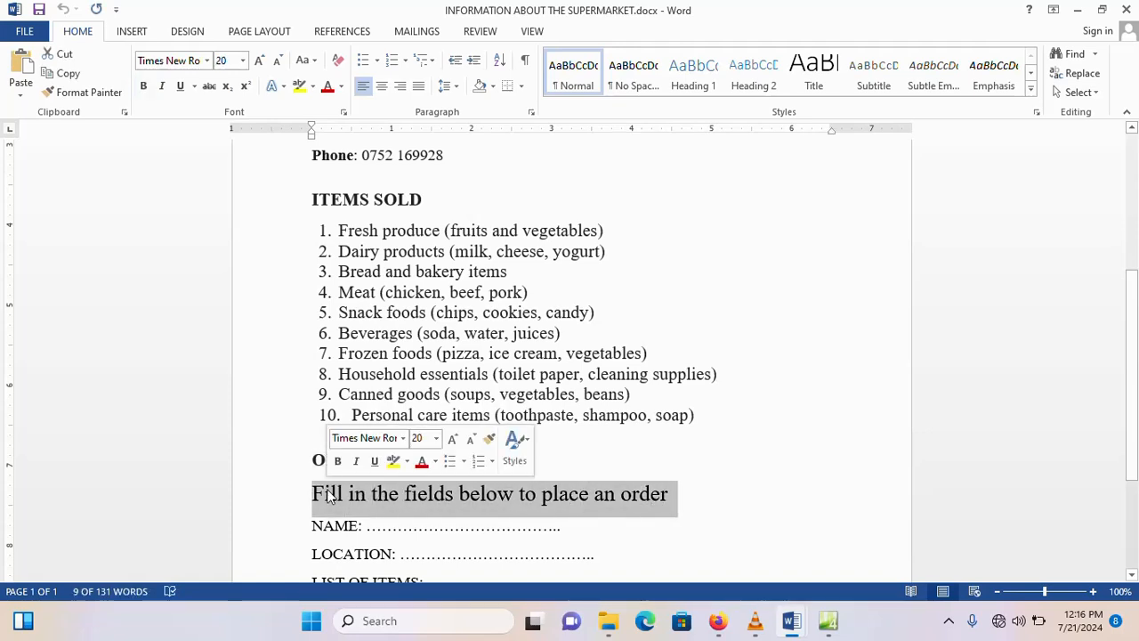
right_click(328, 494)
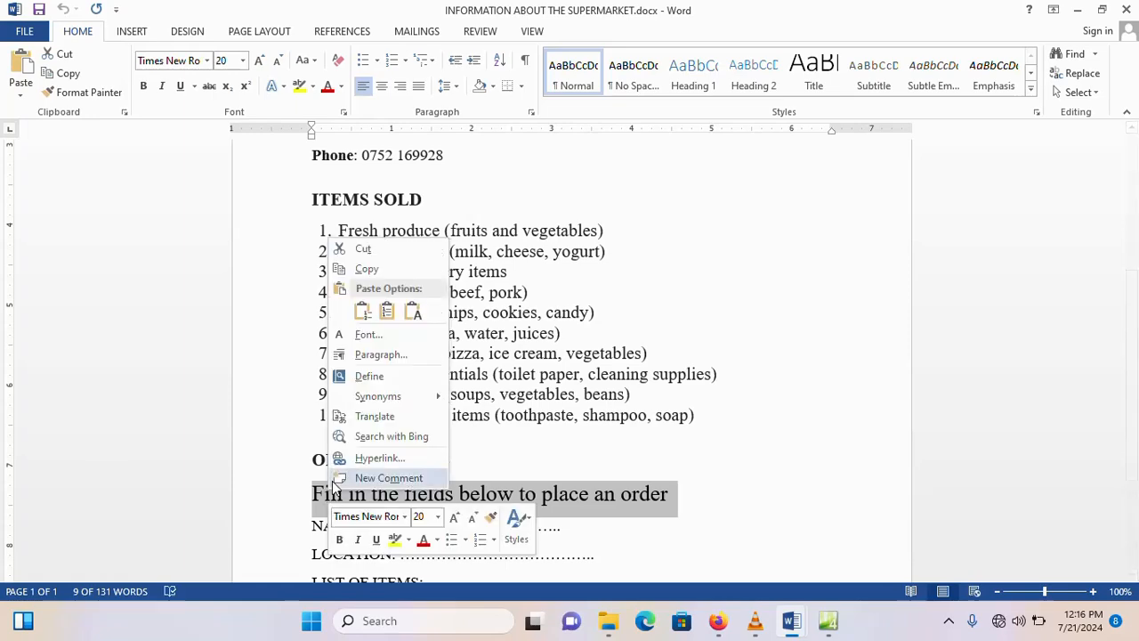
left_click(361, 272)
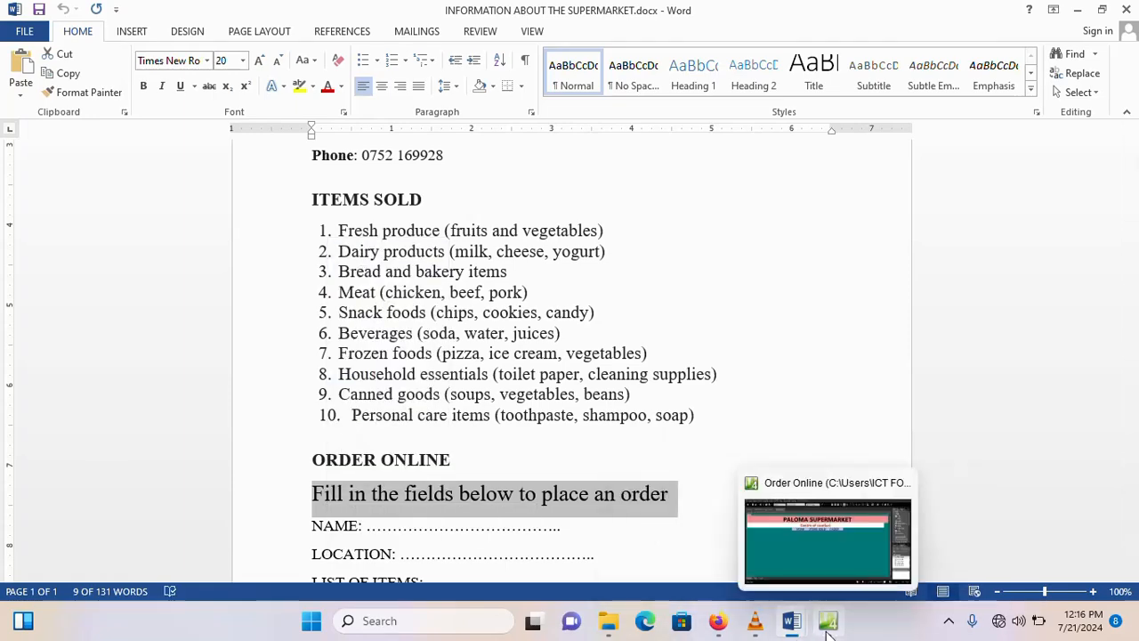
left_click(828, 620)
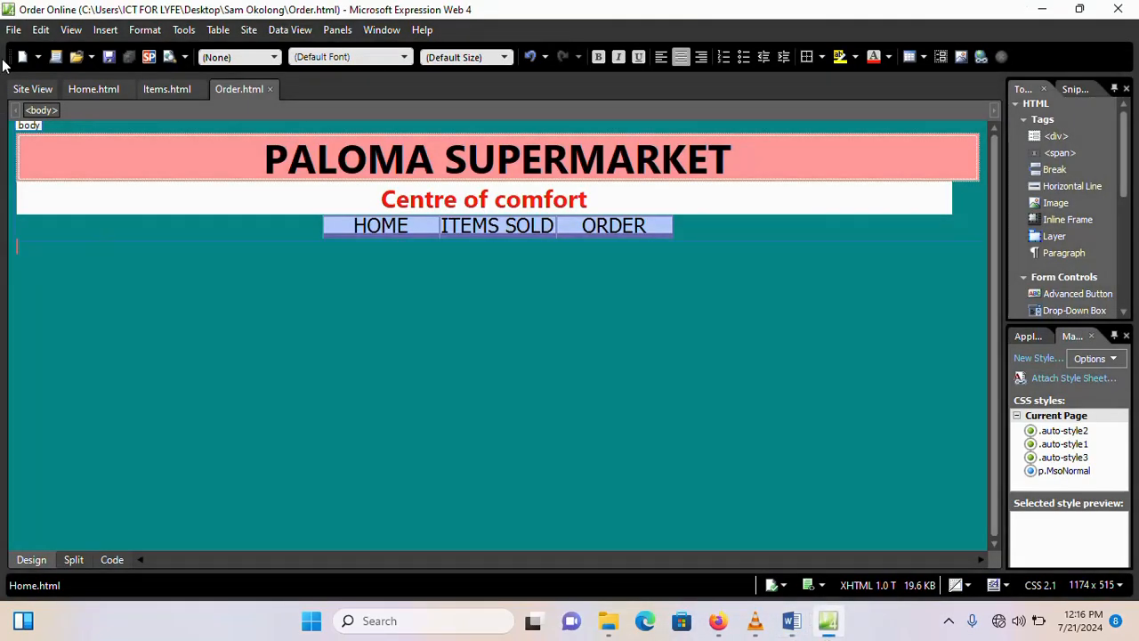
key("ctrl+v")
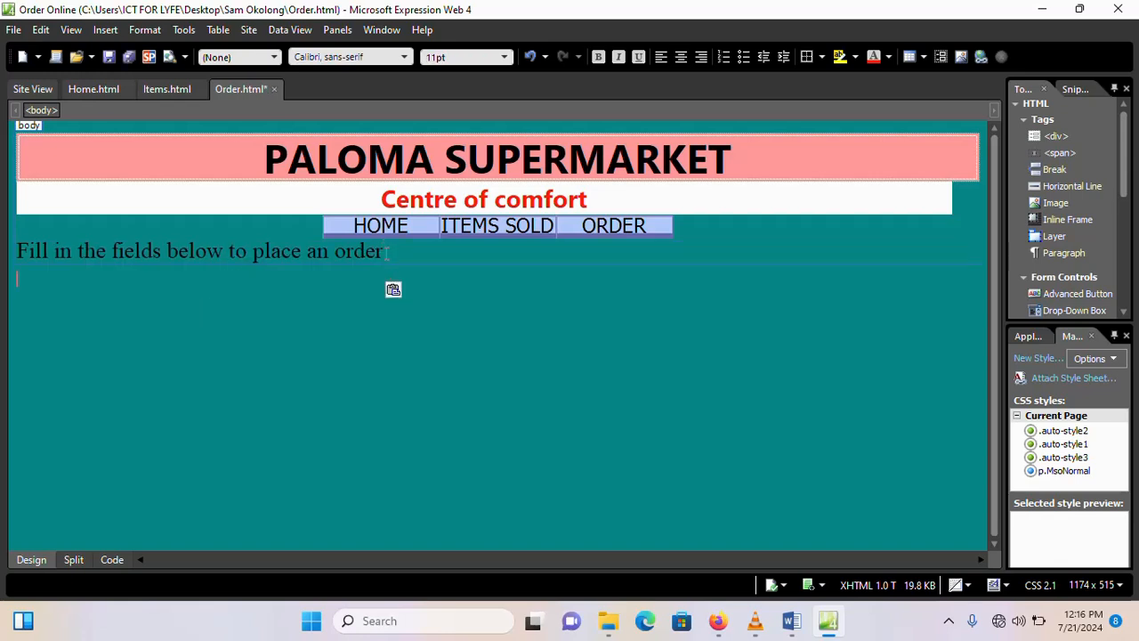
Step: Format the "Fill in the fields below to place an order" line in red and bold
left_click_drag(386, 253, 9, 254)
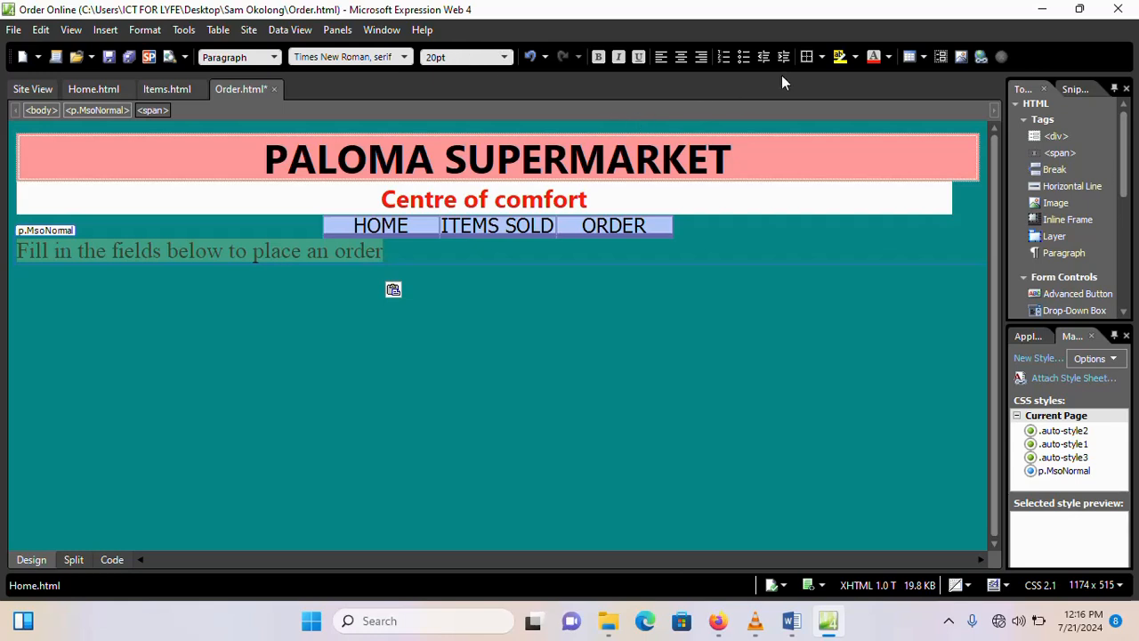
left_click(873, 58)
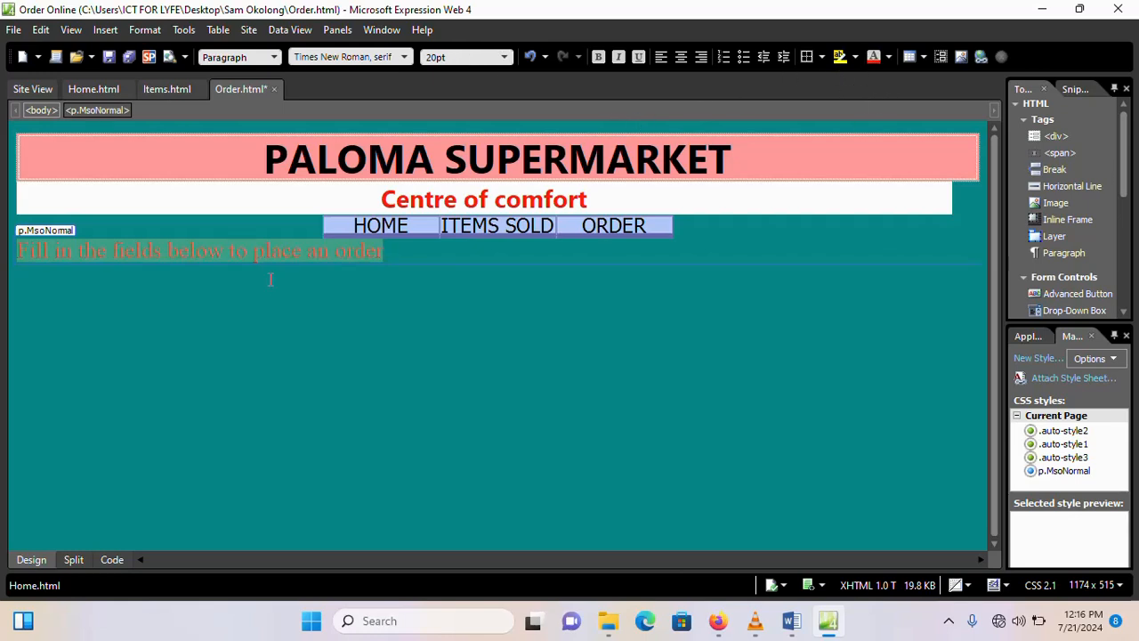
left_click(598, 56)
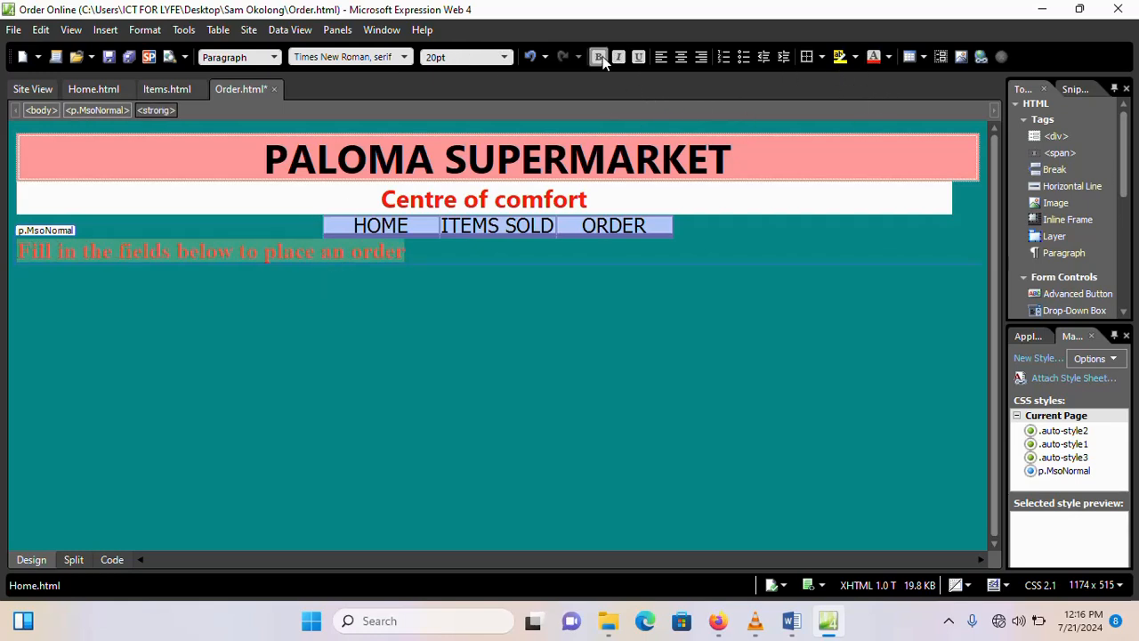
left_click(462, 323)
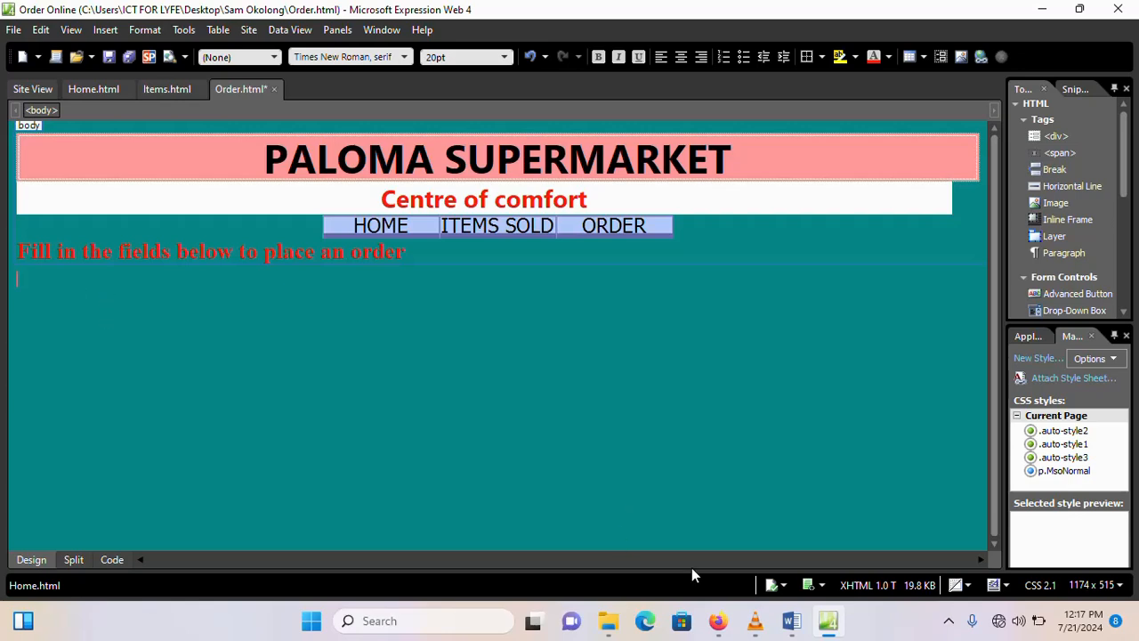
Step: Check the order fields in the Word document and insert a table with 6 rows and 2 columns below the red instruction line in Order.html
mouse_move(805, 608)
left_click(872, 561)
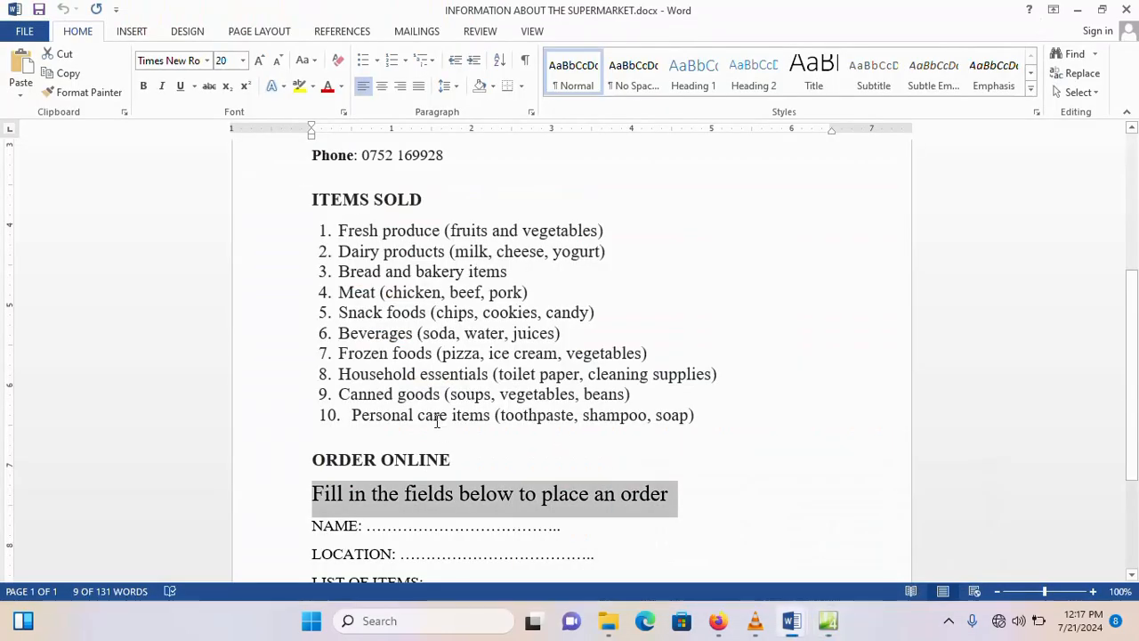
scroll(435, 421, "down", 3)
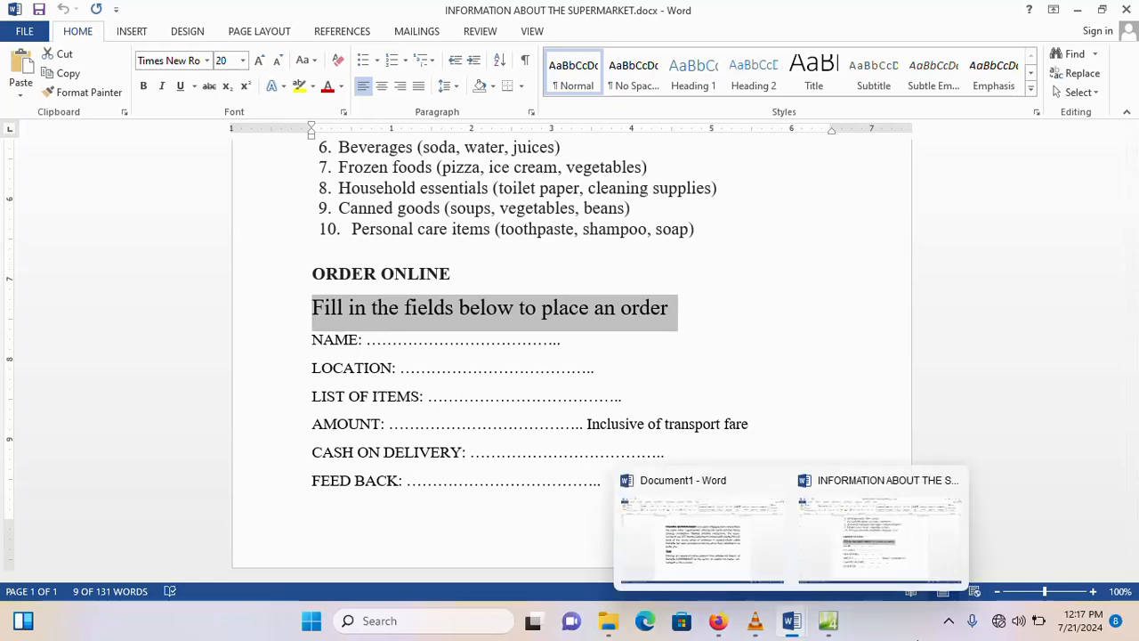
left_click(828, 620)
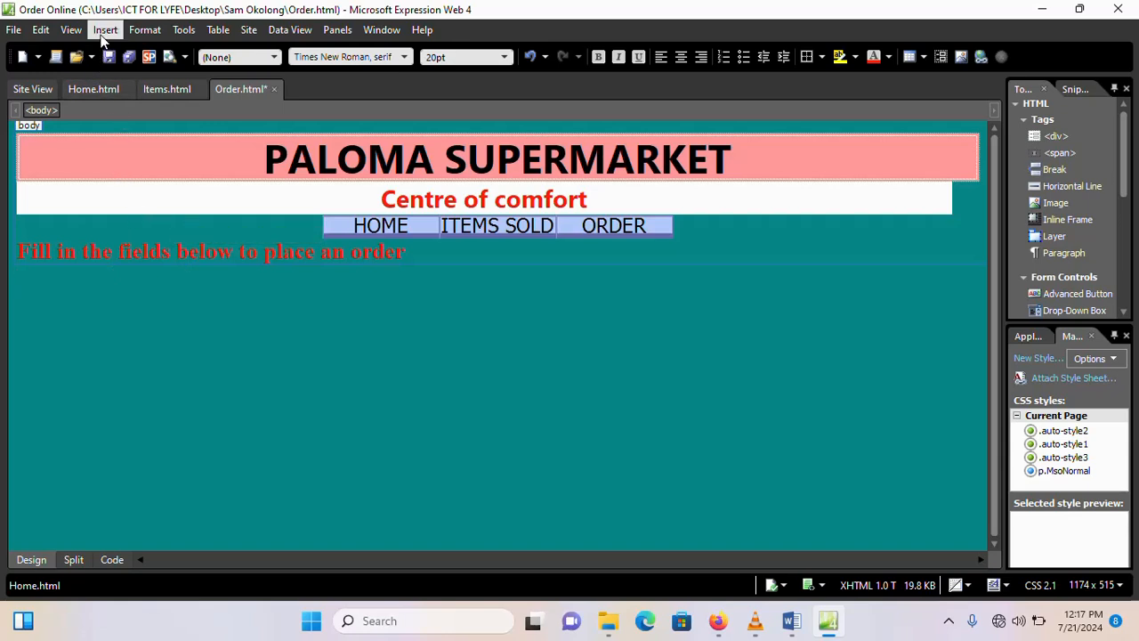
left_click(214, 31)
left_click(246, 49)
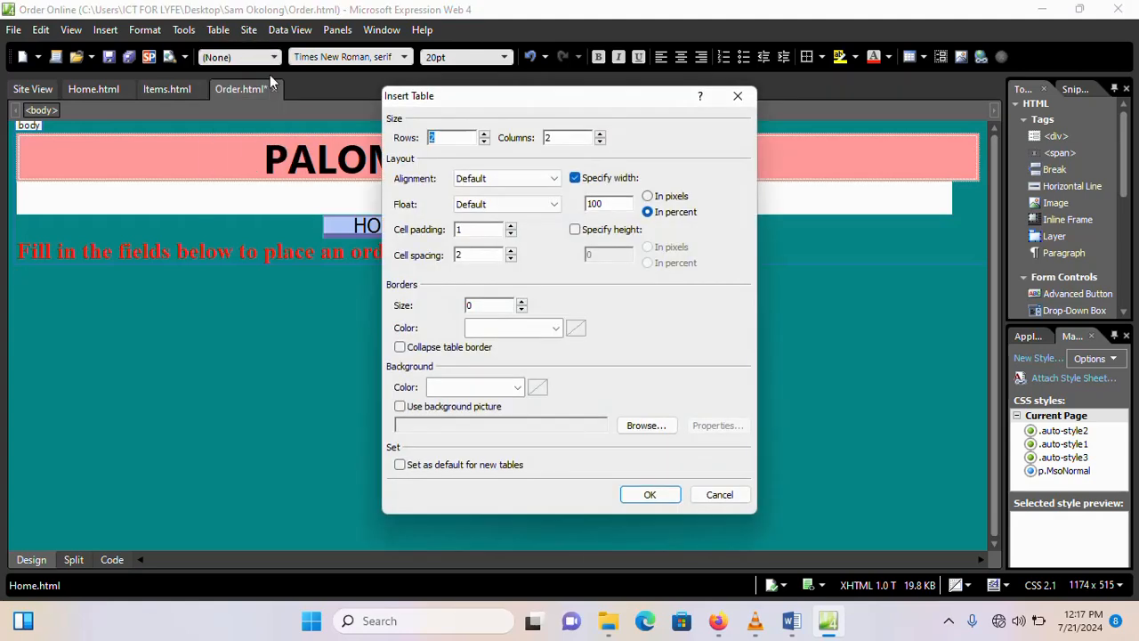
mouse_move(801, 628)
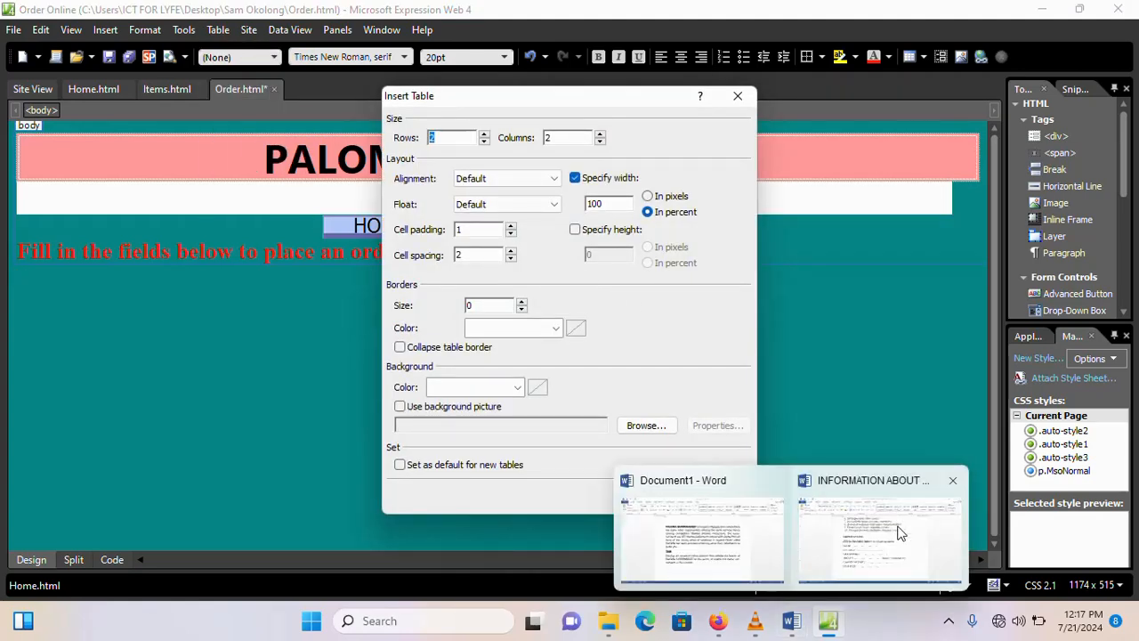
left_click(897, 526)
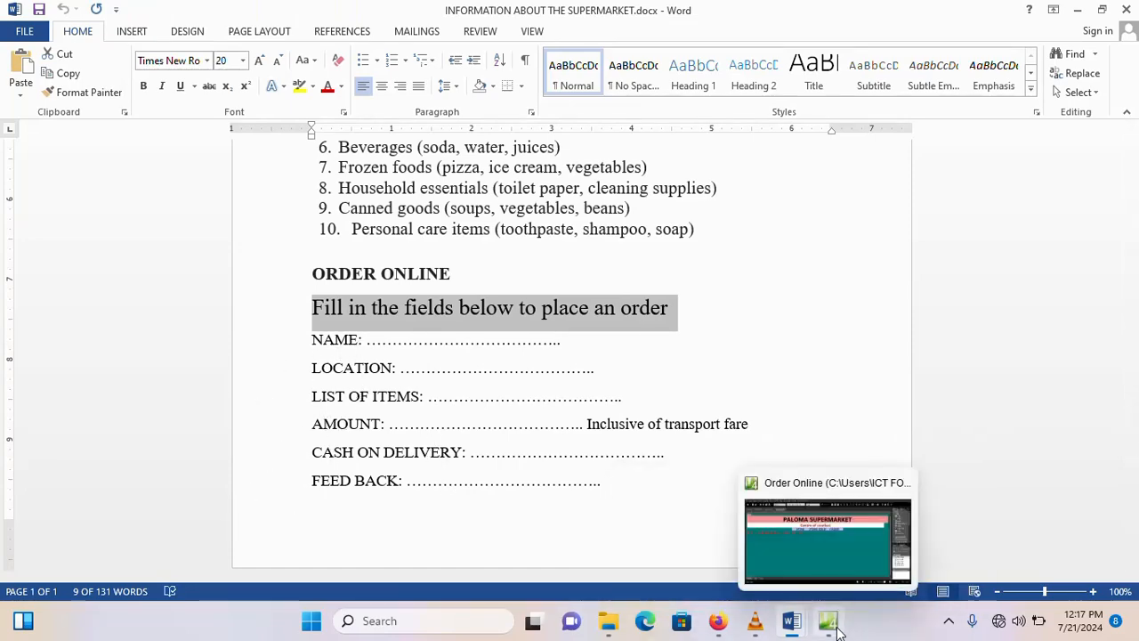
left_click(837, 630)
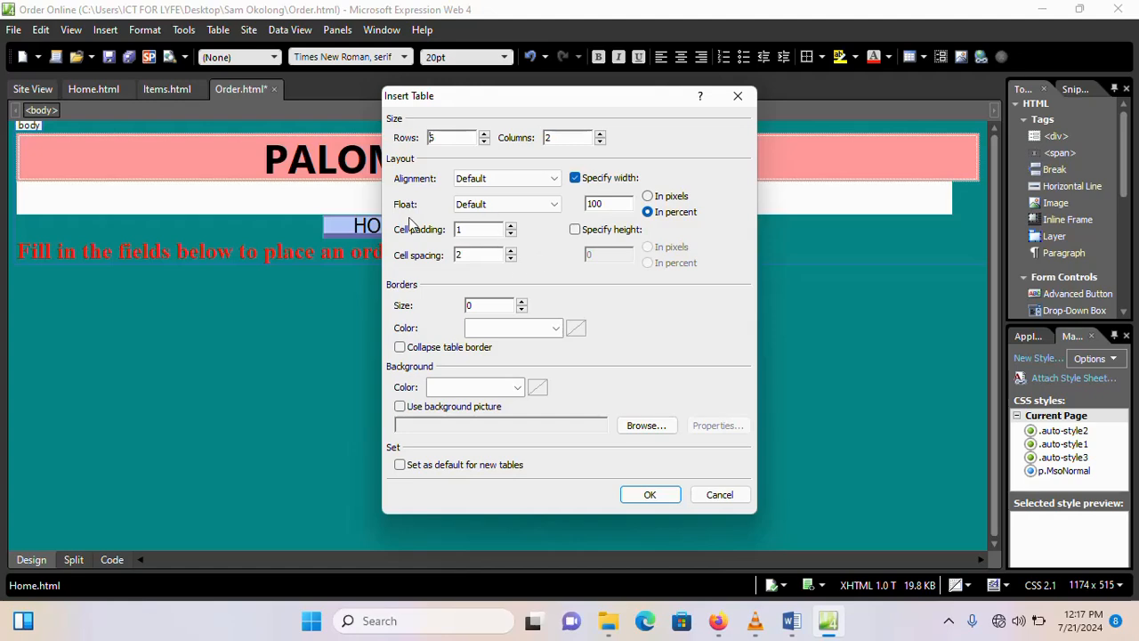
left_click(553, 179)
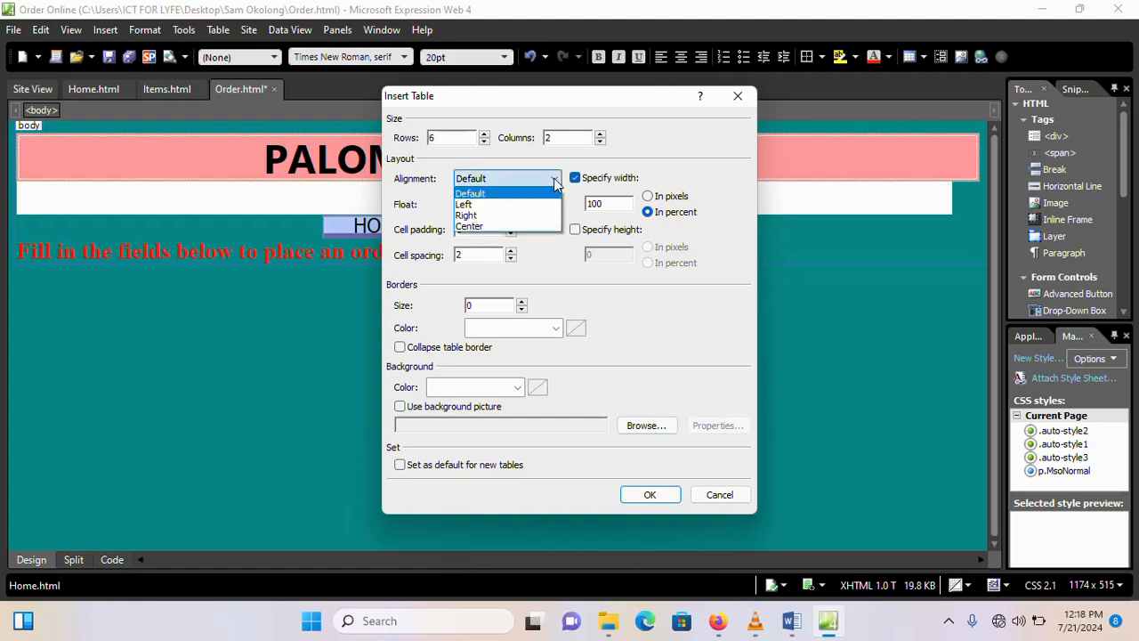
left_click(467, 215)
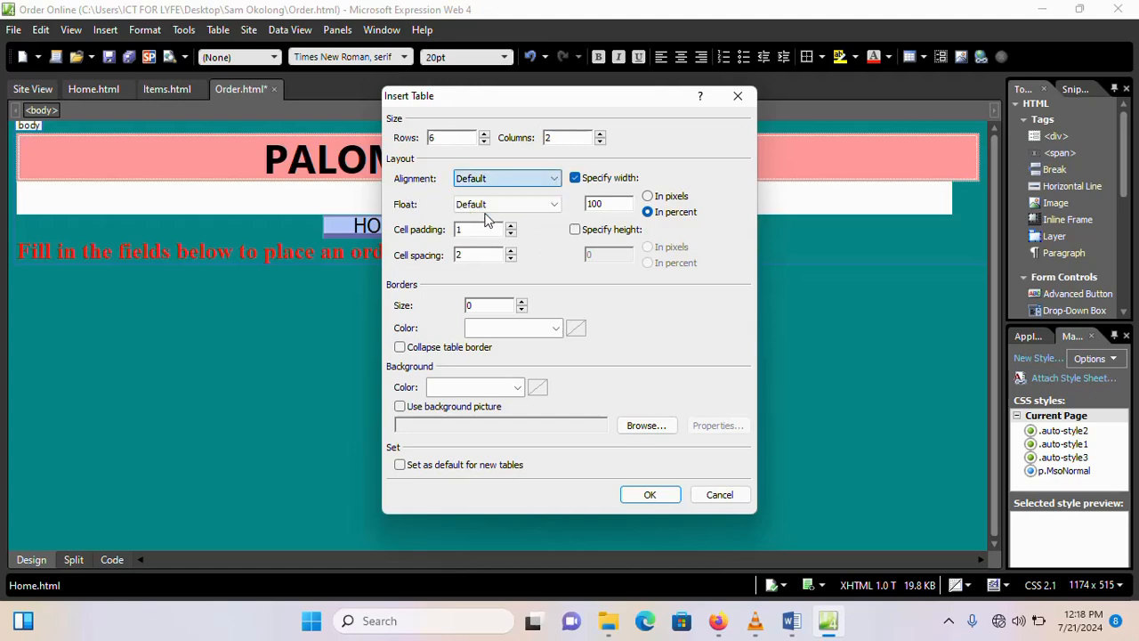
left_click(668, 494)
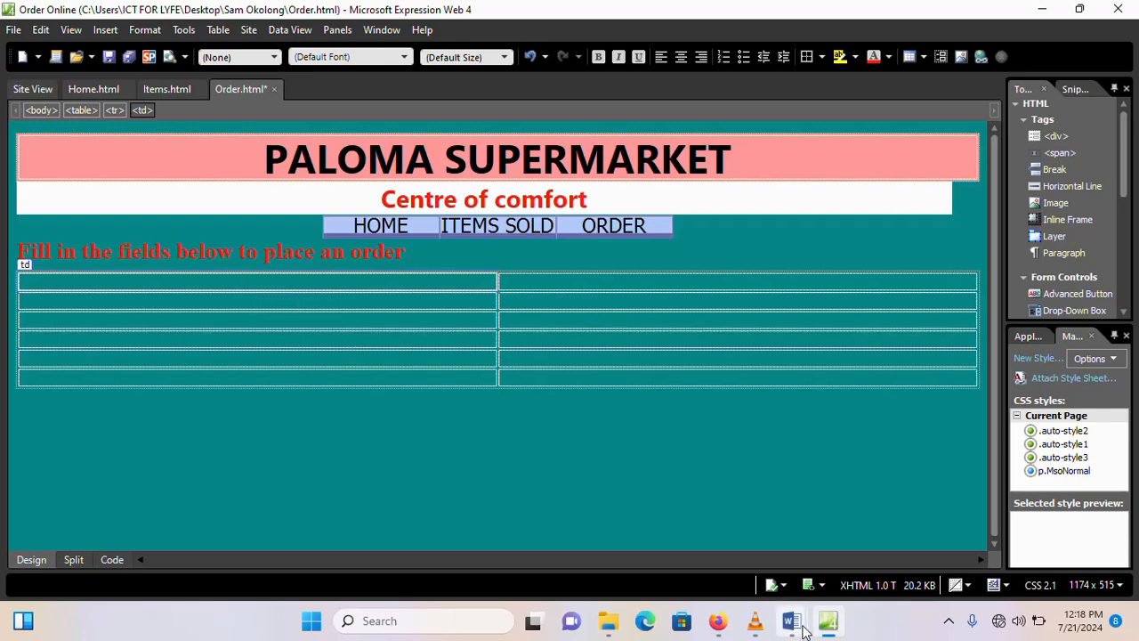
Step: Copy the NAME label from the Word document into the first cell of the order table in Expression Web
mouse_move(804, 630)
left_click(805, 548)
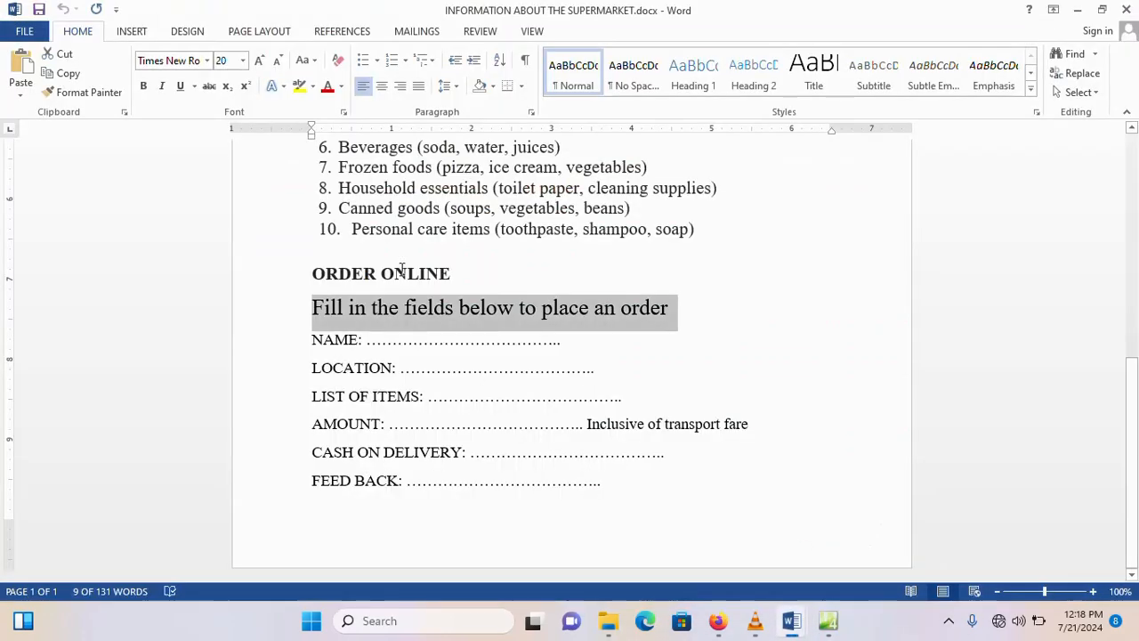
left_click_drag(358, 339, 313, 339)
key("ctrl+c")
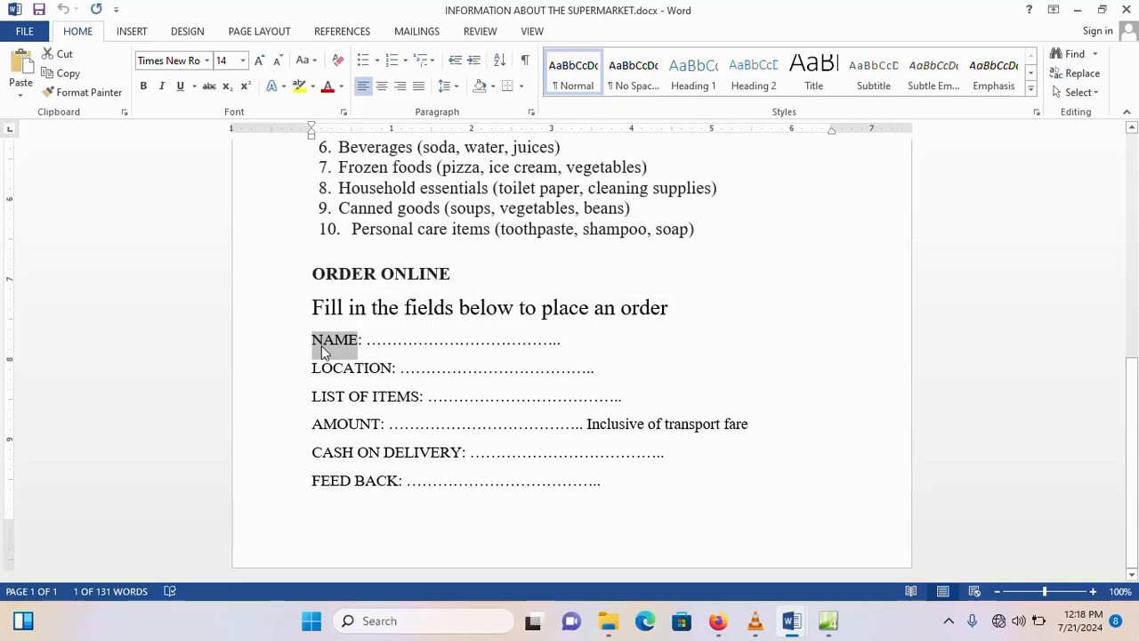
left_click(827, 621)
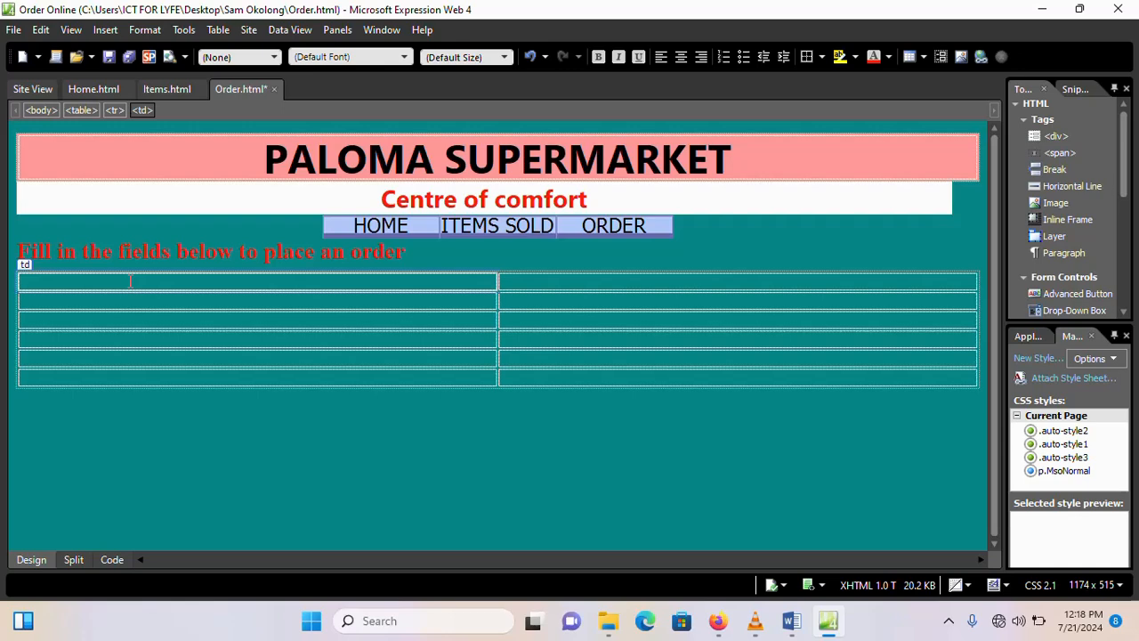
key("ctrl+v")
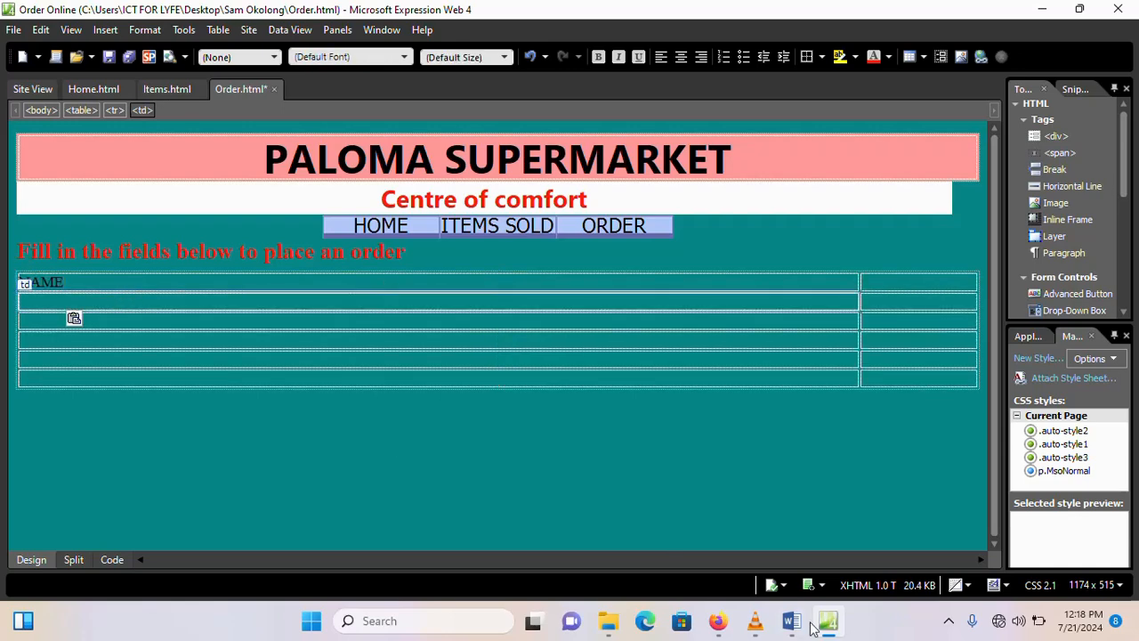
Step: Copy the LOCATION: label from the Word document into the second row's first cell of the order table
mouse_move(801, 623)
left_click(846, 538)
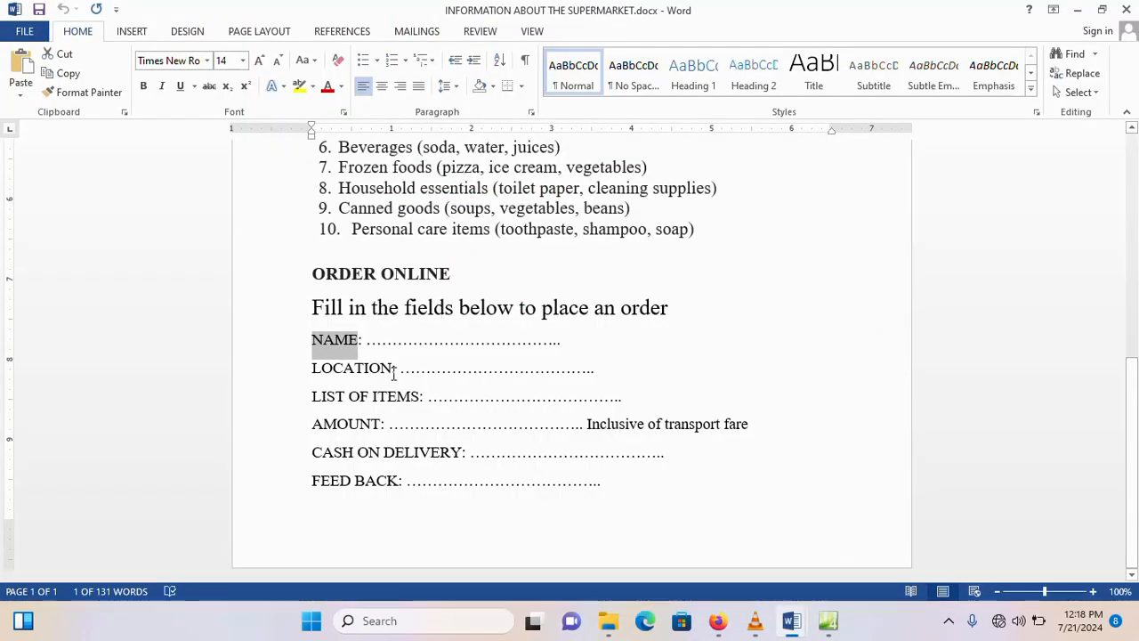
left_click_drag(397, 367, 311, 367)
key("ctrl+c")
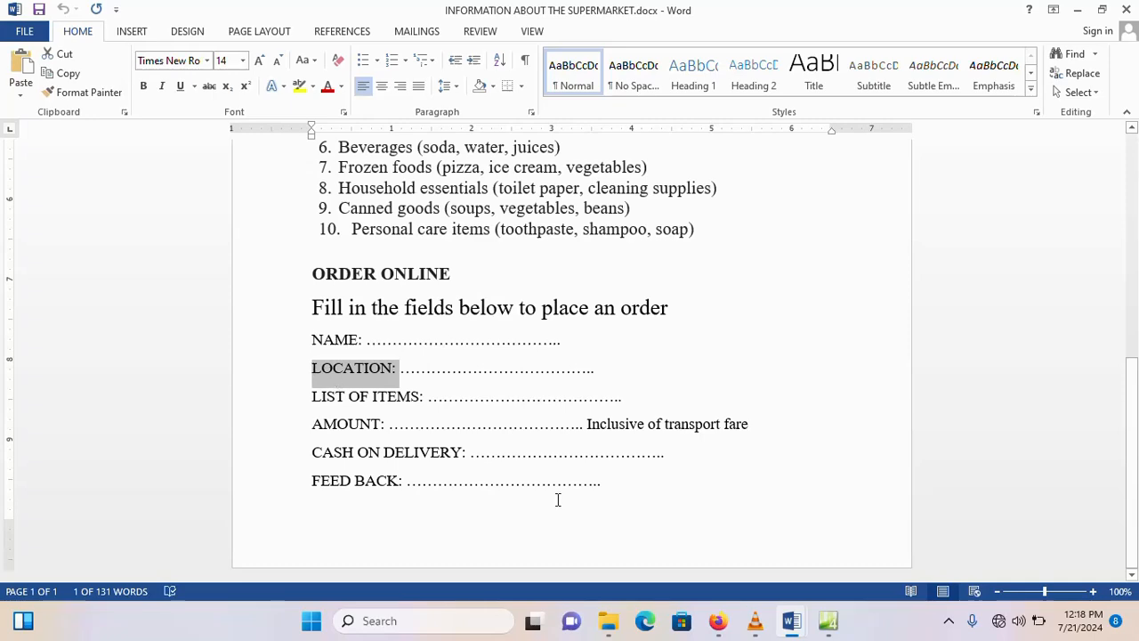
left_click(828, 620)
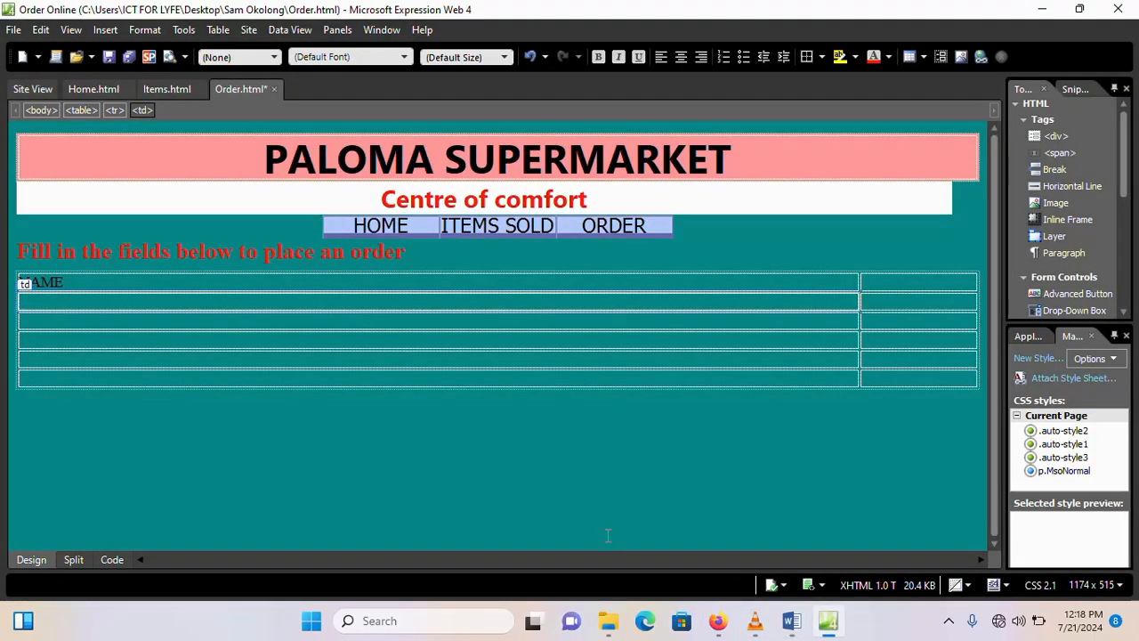
key("ctrl+v")
left_click(127, 322)
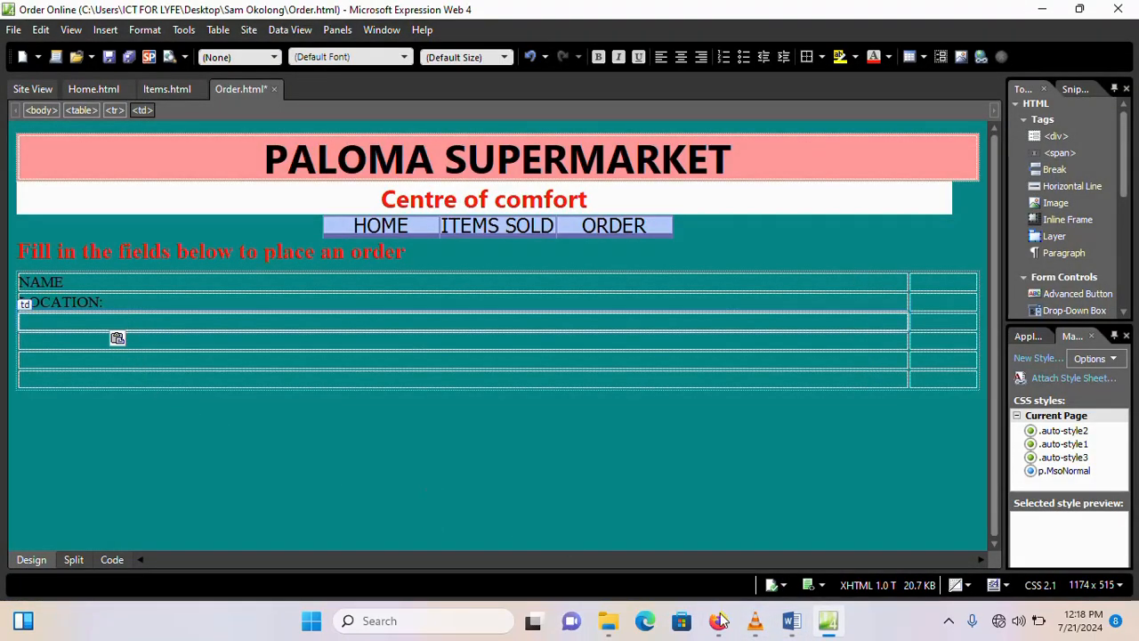
Step: Copy the LIST OF ITEMS: label from the Word document into the third row's first cell of the order table
mouse_move(792, 620)
left_click(822, 583)
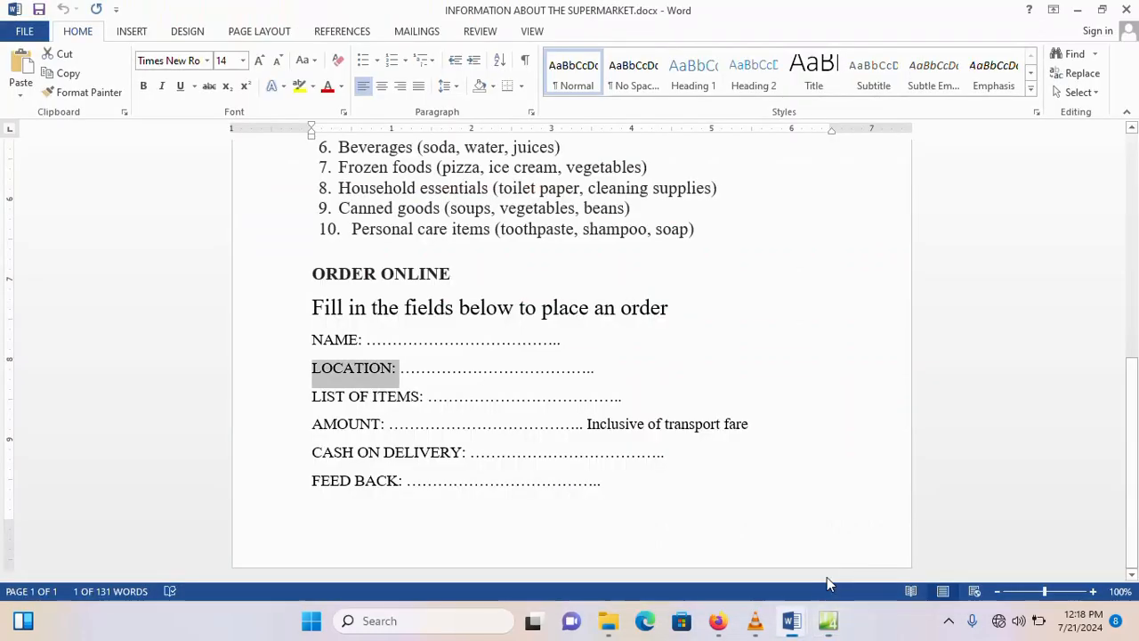
left_click_drag(425, 397, 312, 397)
key("ctrl+c")
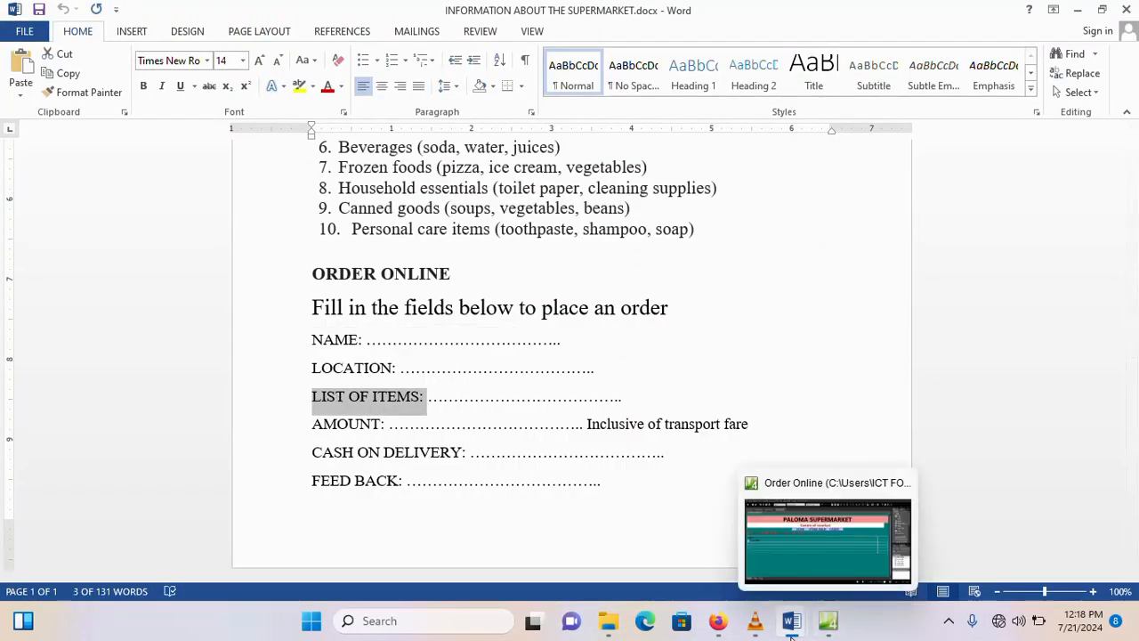
left_click(828, 623)
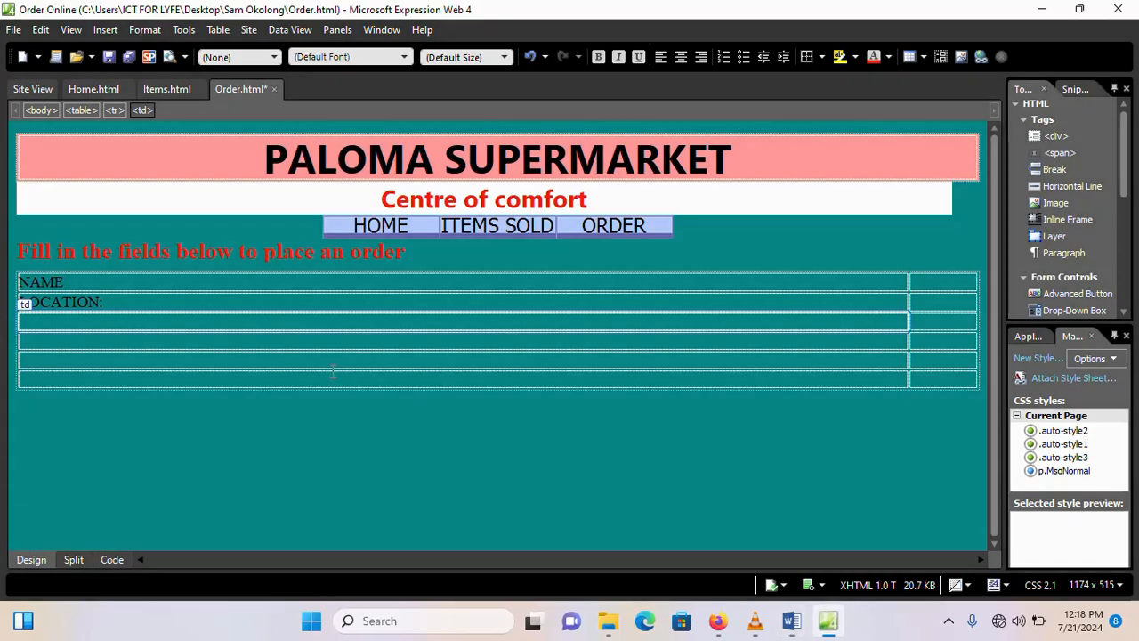
key("ctrl+v")
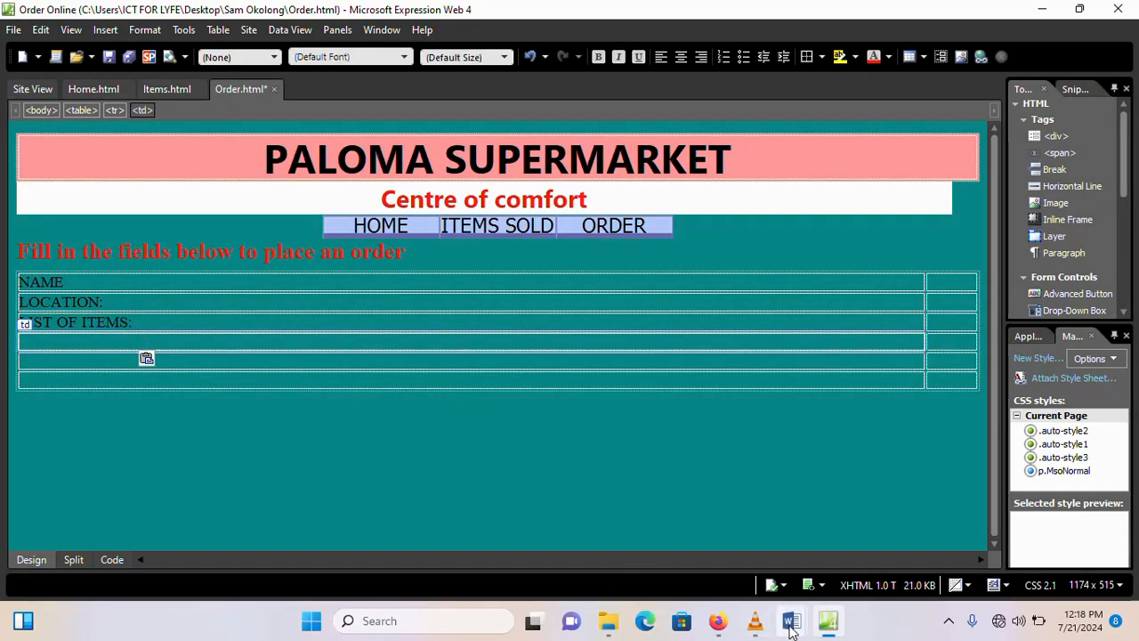
Step: Copy the AMOUNT: label from the Word document into the fourth row's first cell of the order table
mouse_move(792, 621)
left_click(813, 567)
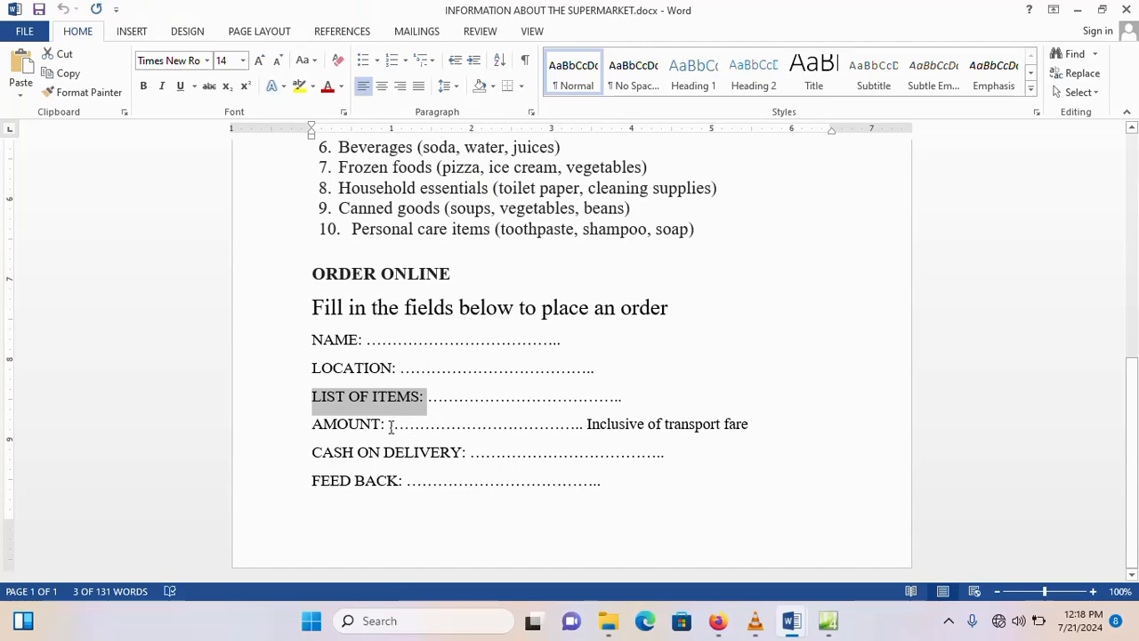
left_click_drag(385, 424, 332, 427)
key("ctrl+c")
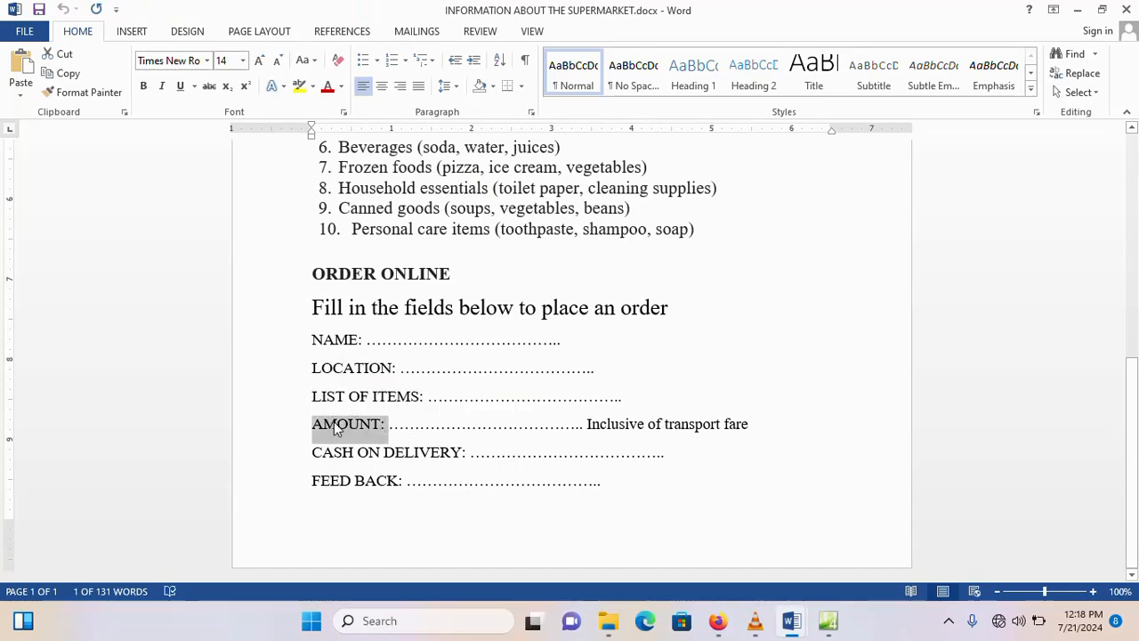
left_click(828, 621)
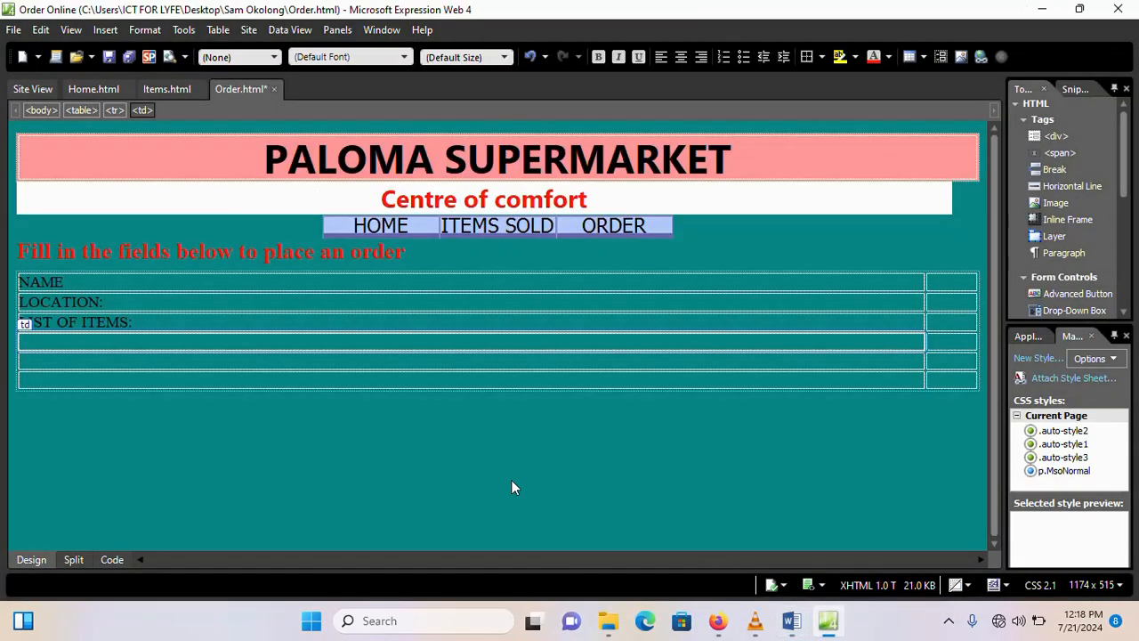
left_click(156, 342)
key("ctrl+v")
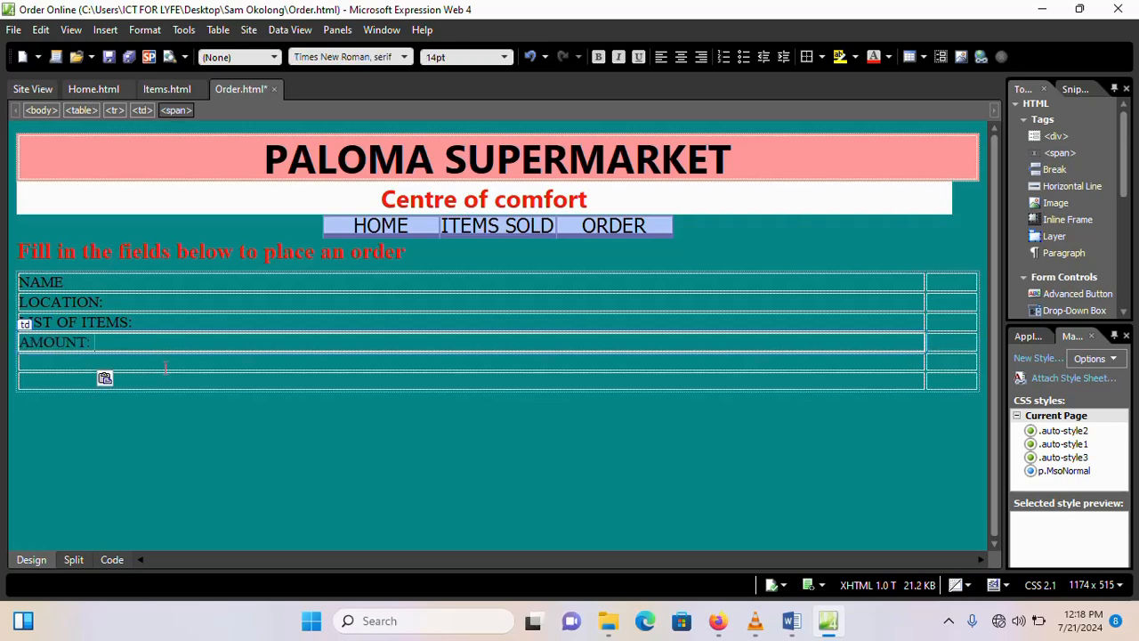
Step: Copy the CASH ON DELIVERY: label from the Word document into the fifth row's first cell of the order table
left_click(89, 365)
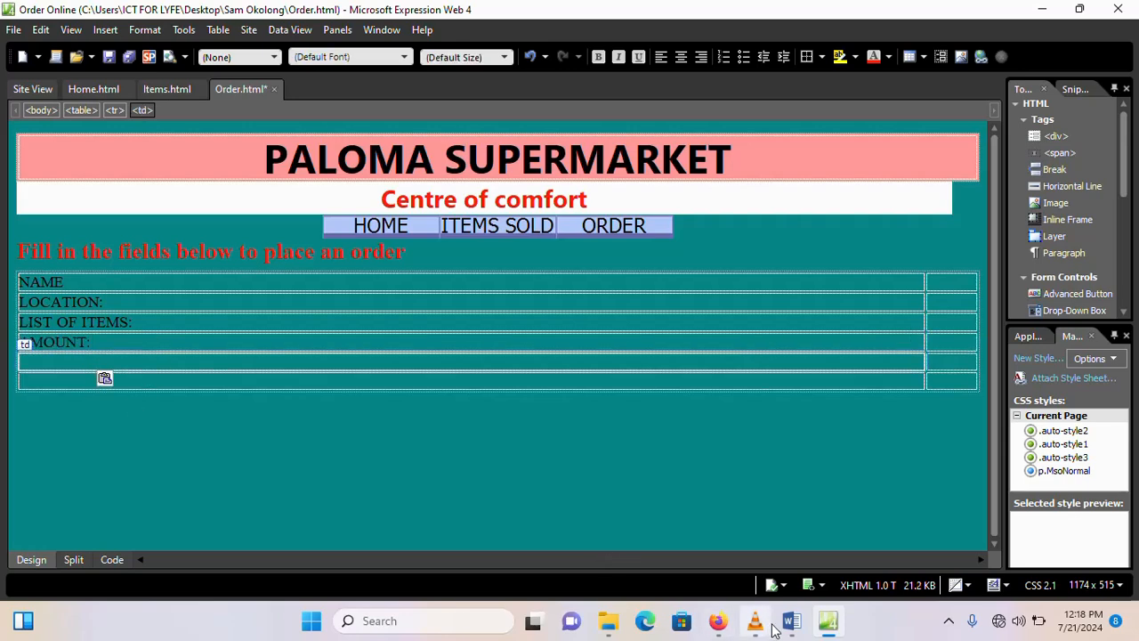
mouse_move(794, 628)
left_click(800, 561)
left_click_drag(311, 424, 389, 425)
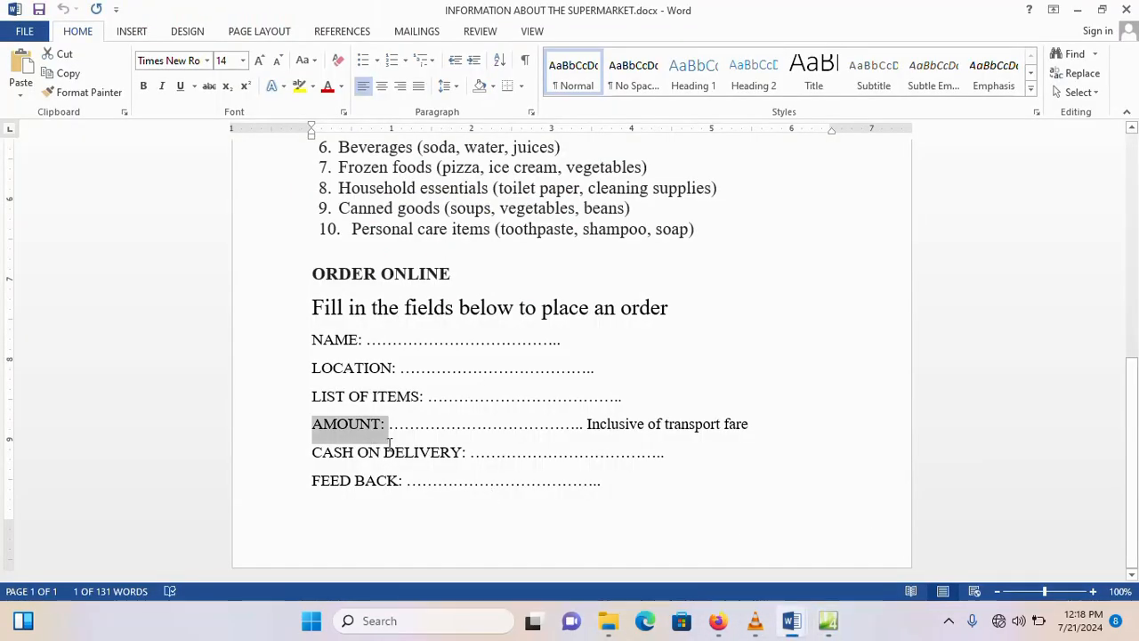
left_click_drag(467, 452, 337, 453)
key("ctrl+c")
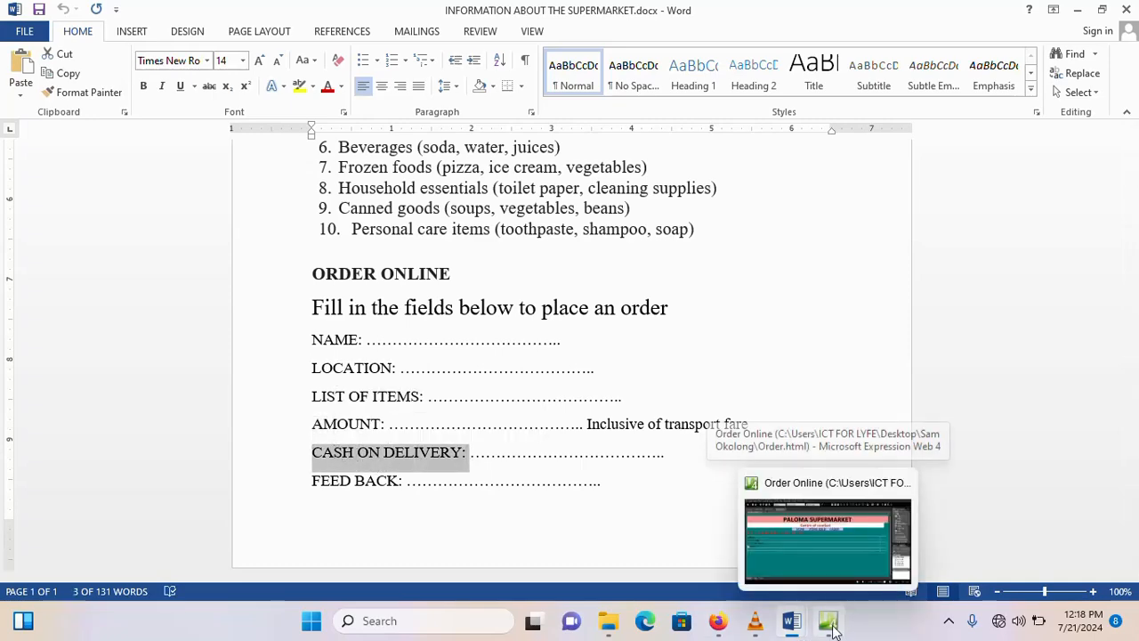
left_click(831, 626)
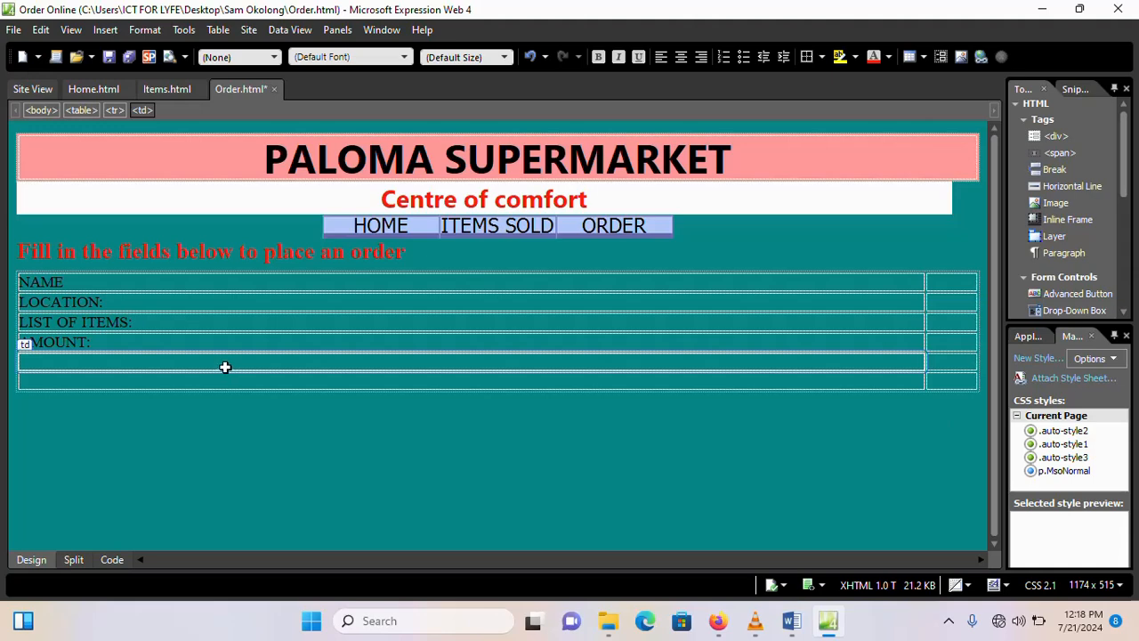
left_click(225, 366)
key("ctrl+v")
Step: Copy the FEED BACK label from the Word document into the sixth row's first cell of the order table
left_click(142, 385)
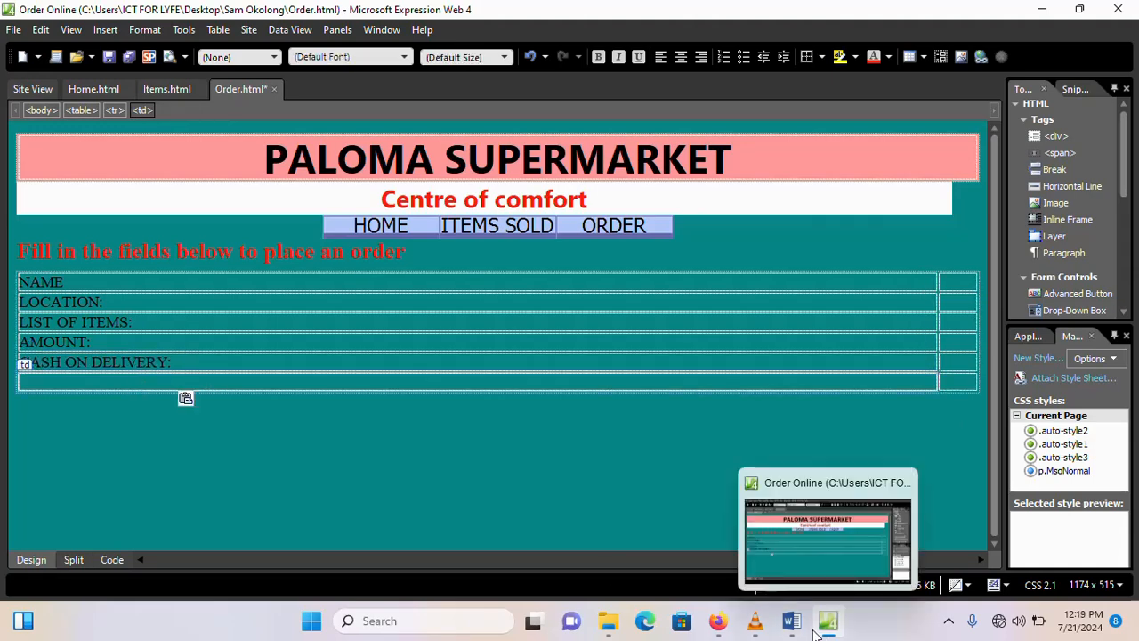
mouse_move(791, 628)
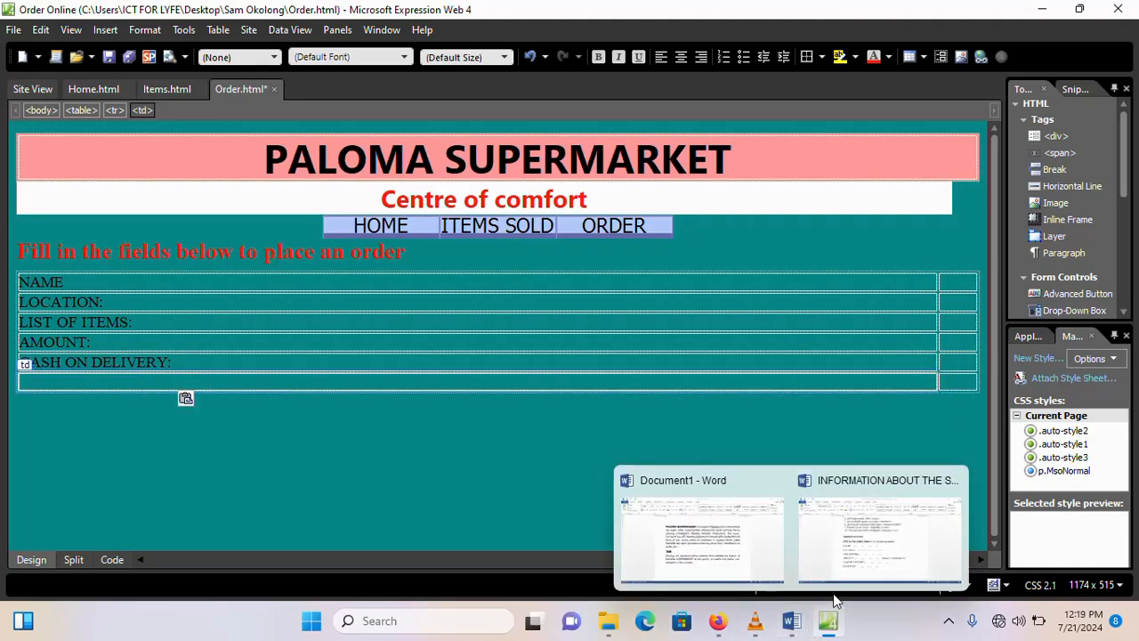
left_click(877, 534)
left_click_drag(398, 481, 330, 481)
key("ctrl+c")
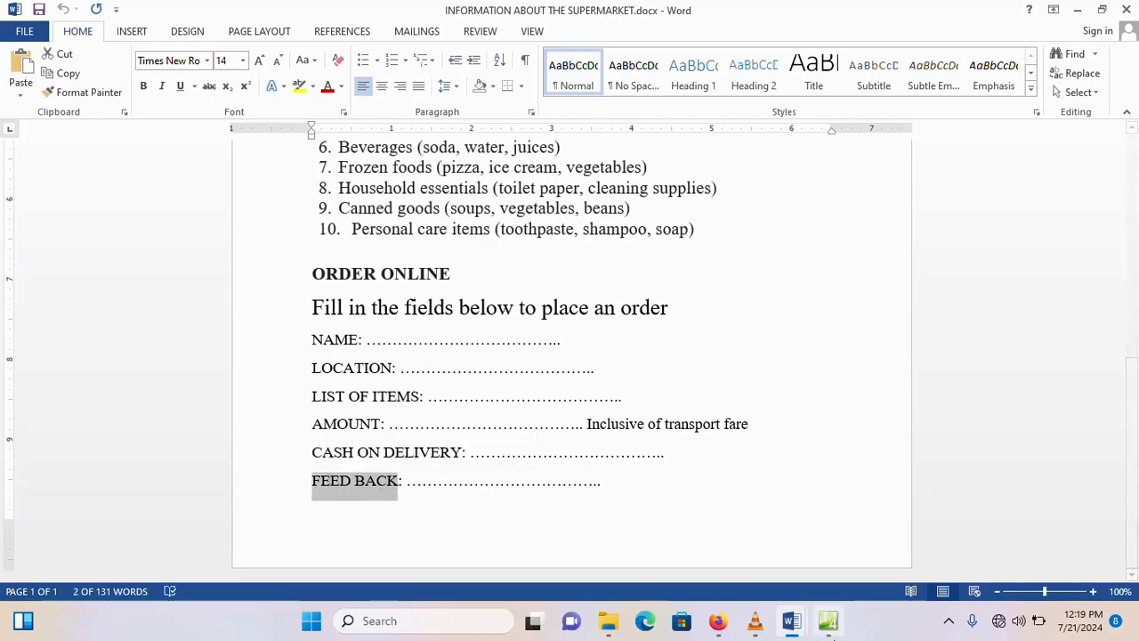
left_click(828, 620)
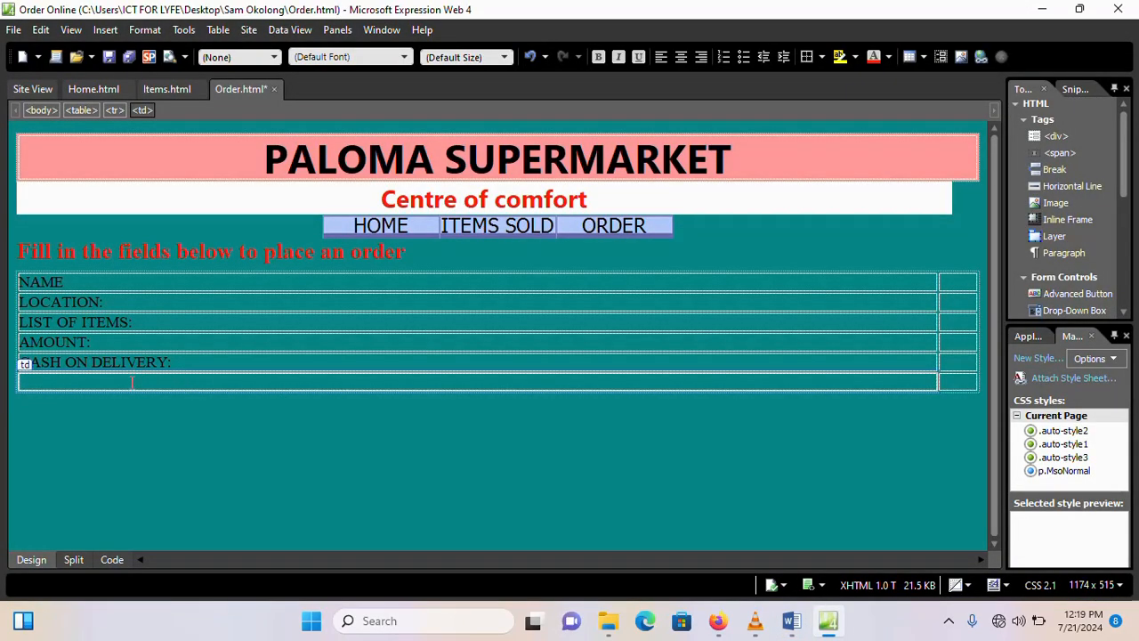
key("ctrl+v")
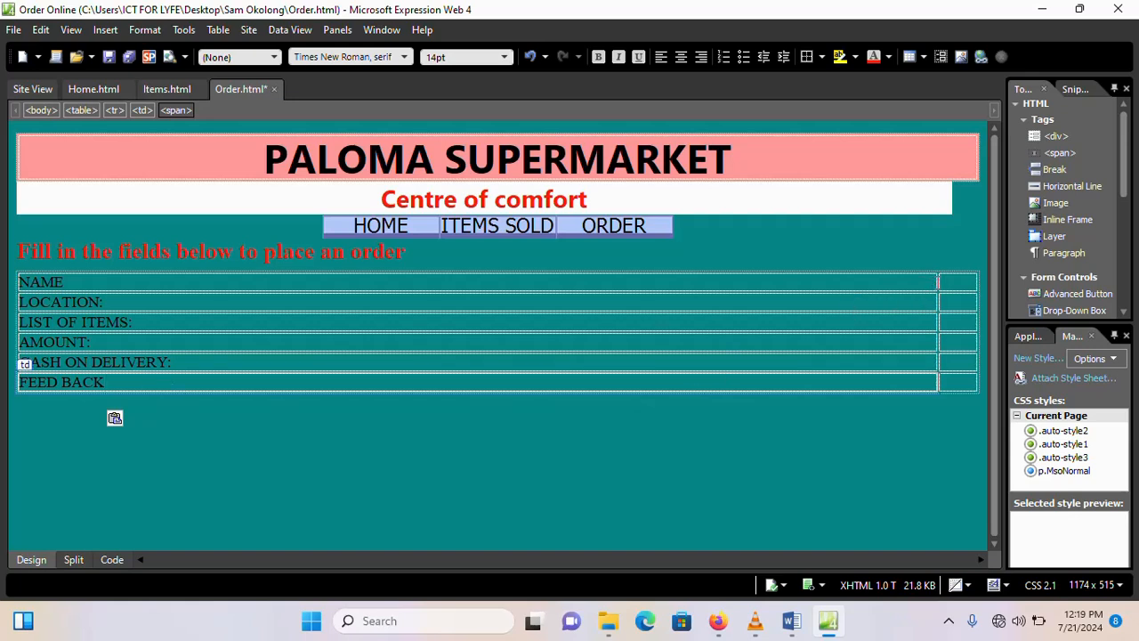
Step: Narrow the order table's label column to just wider than the CASH ON DELIVERY: text
left_click_drag(938, 287, 315, 314)
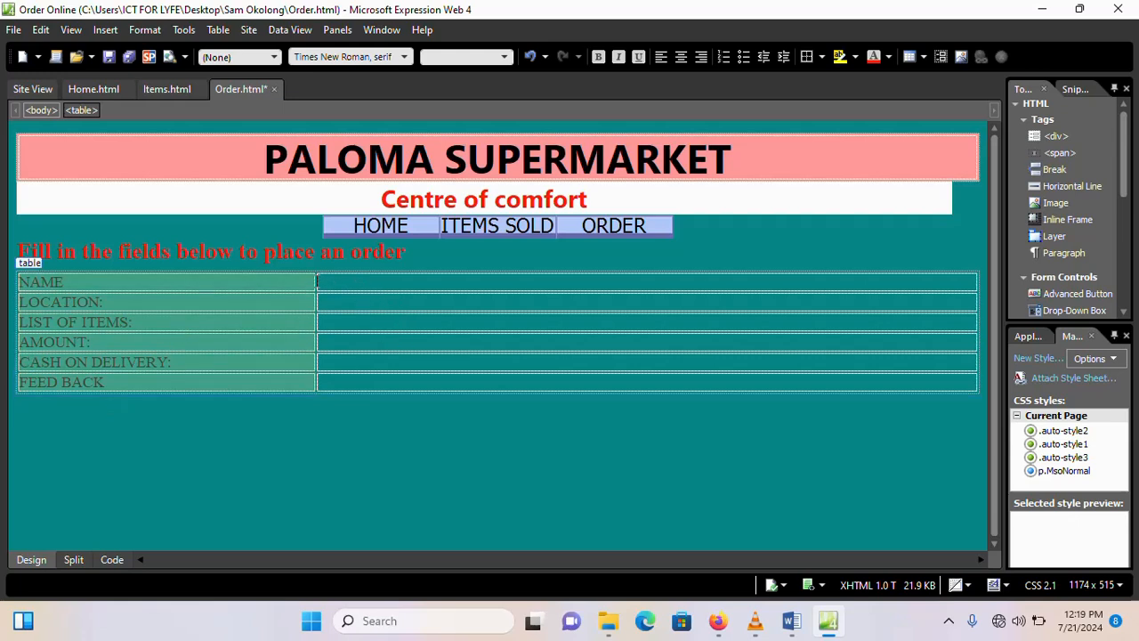
left_click_drag(316, 284, 197, 297)
left_click(274, 281)
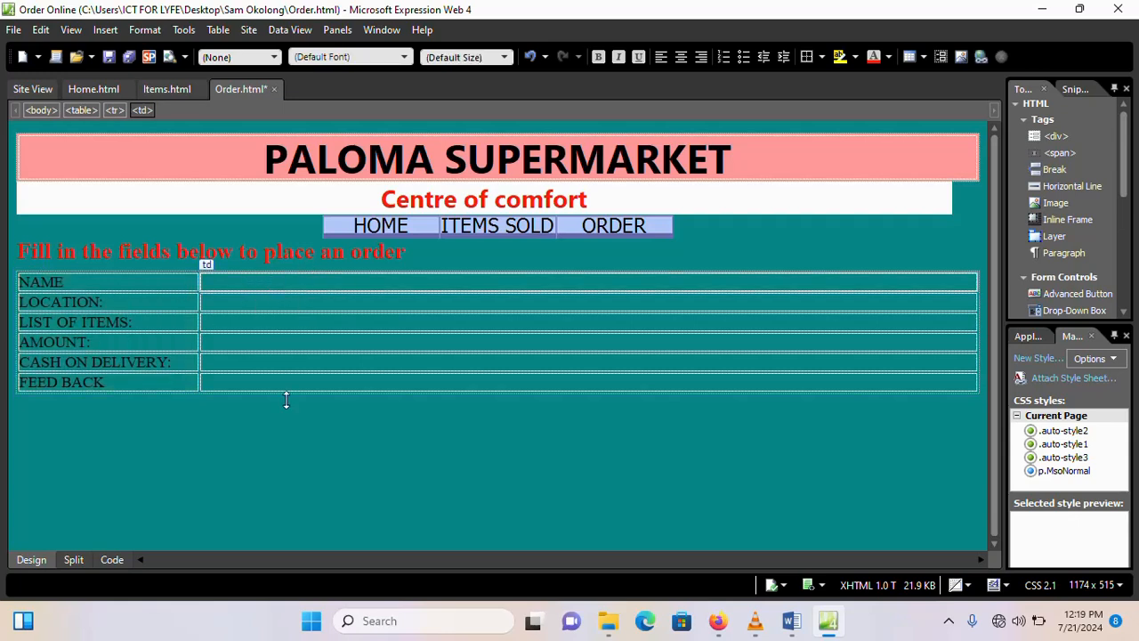
Step: Save all the website's pages and reload Order.html in Firefox to check the table of order labels
left_click(126, 57)
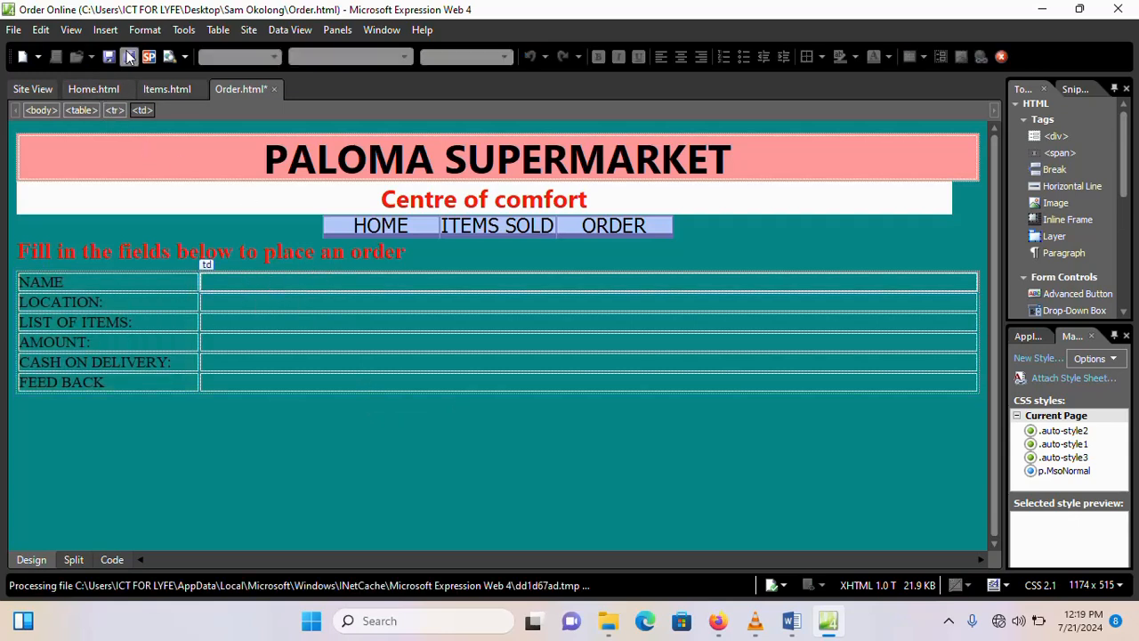
left_click(717, 620)
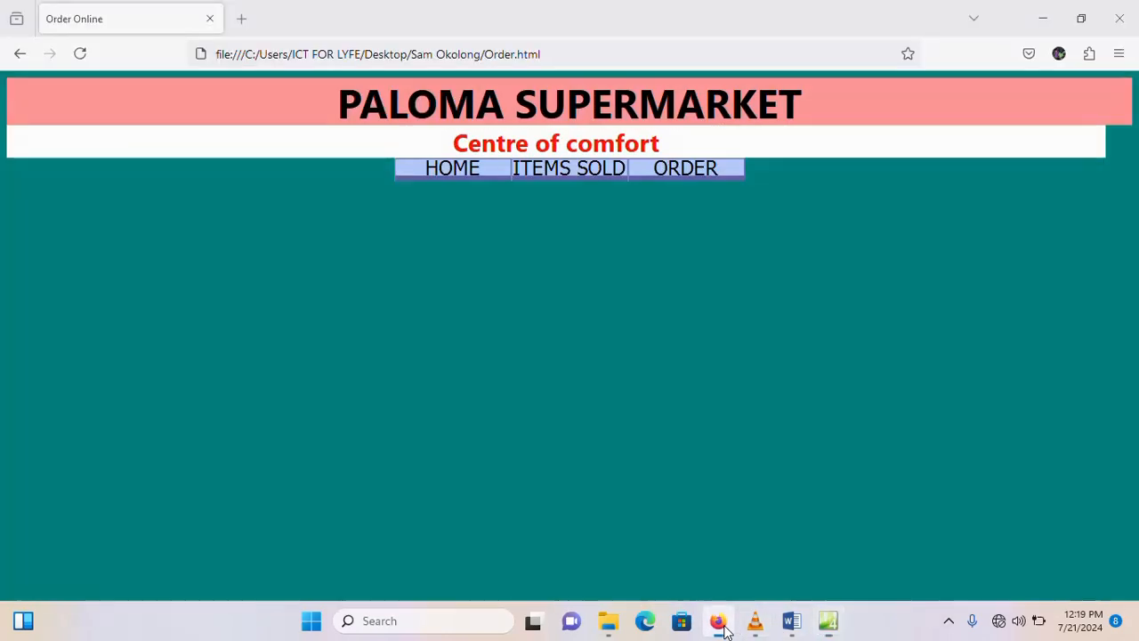
left_click(79, 54)
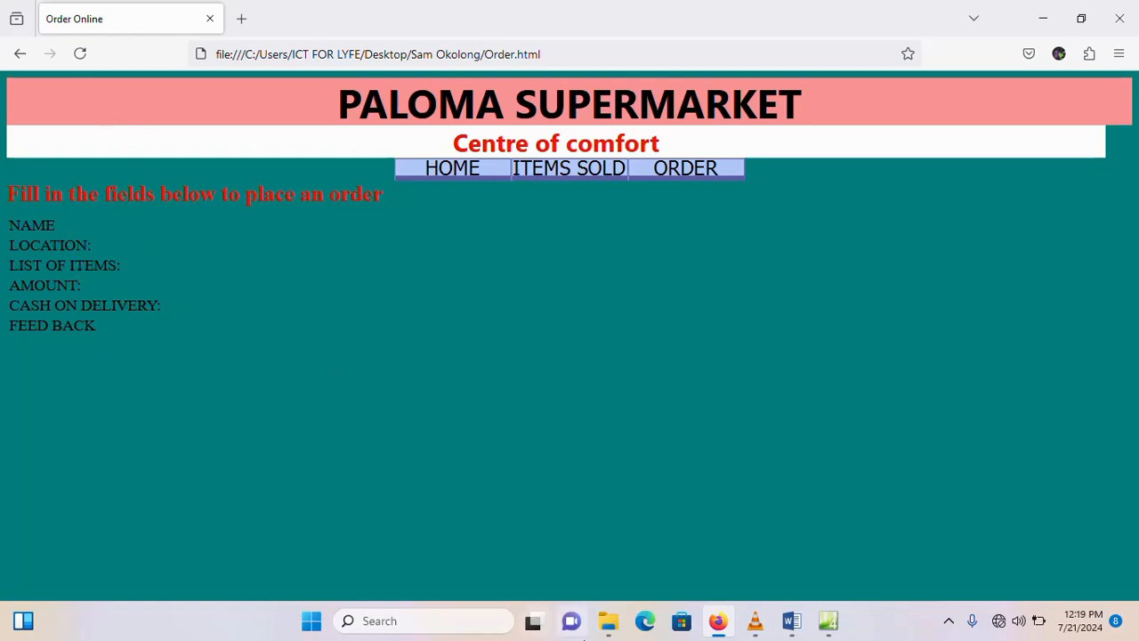
Step: Back in Expression Web, insert an Input (Text) control in the cell beside NAME and widen it to roughly double its width
left_click(828, 620)
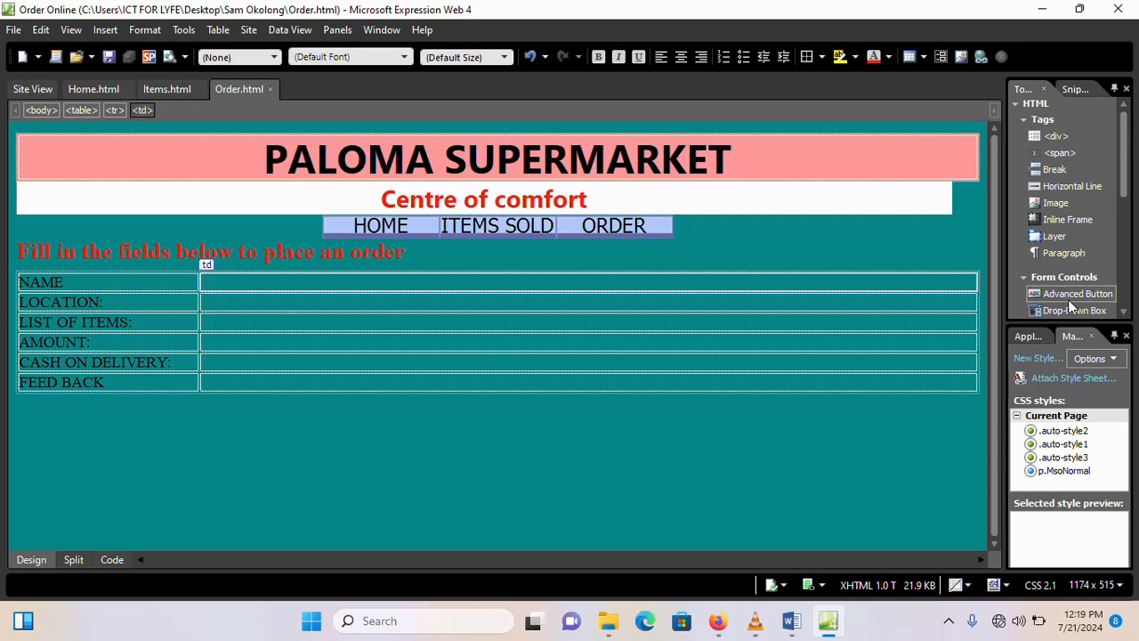
scroll(1067, 238, "down", 2)
scroll(1066, 237, "up", 2)
scroll(1075, 172, "down", 2)
scroll(1077, 176, "down", 1)
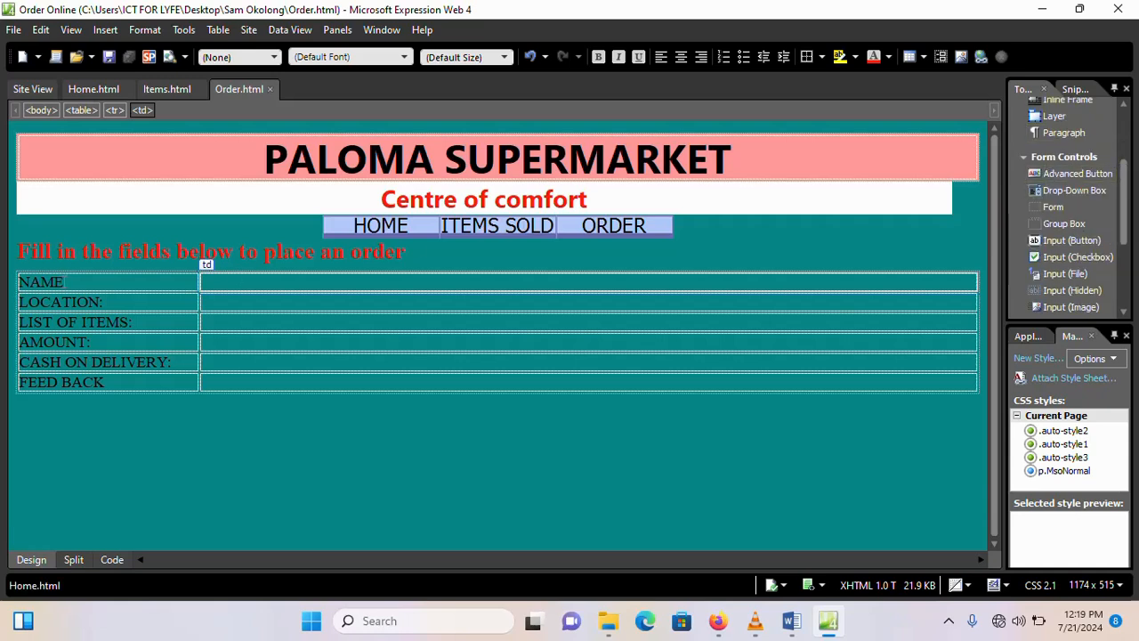
left_click_drag(1030, 242, 382, 276)
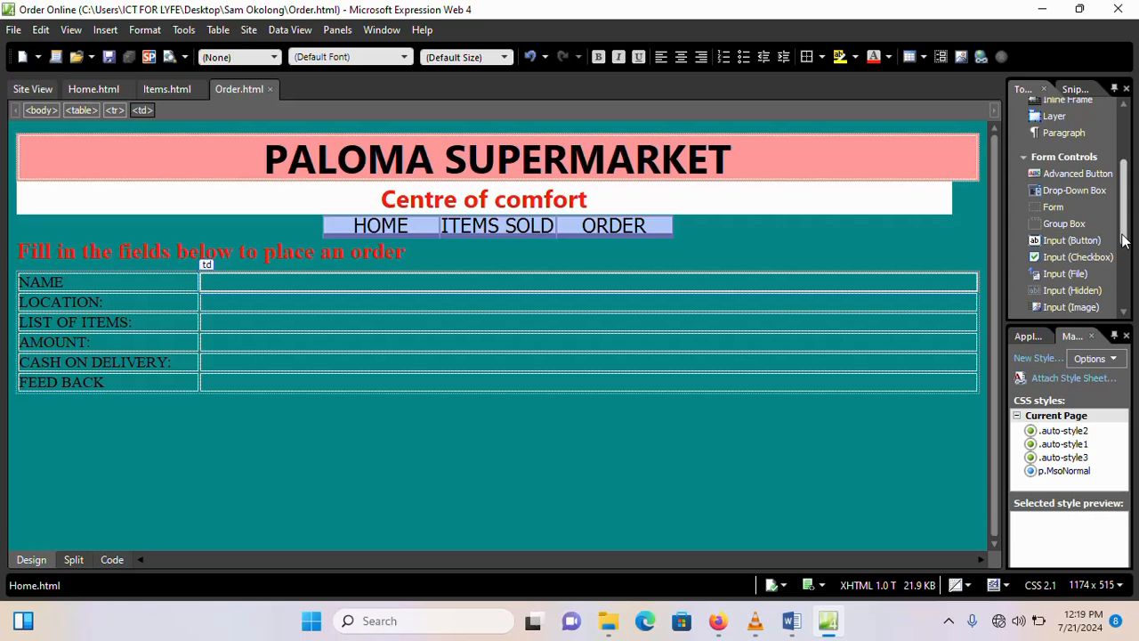
scroll(1092, 236, "down", 1)
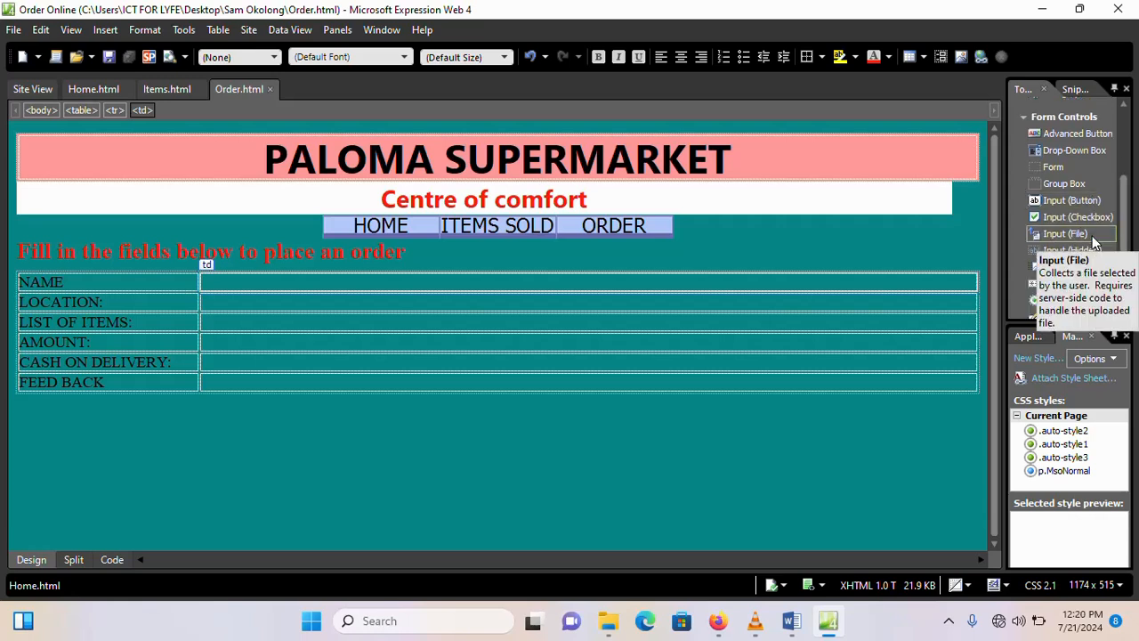
scroll(1082, 289, "down", 1)
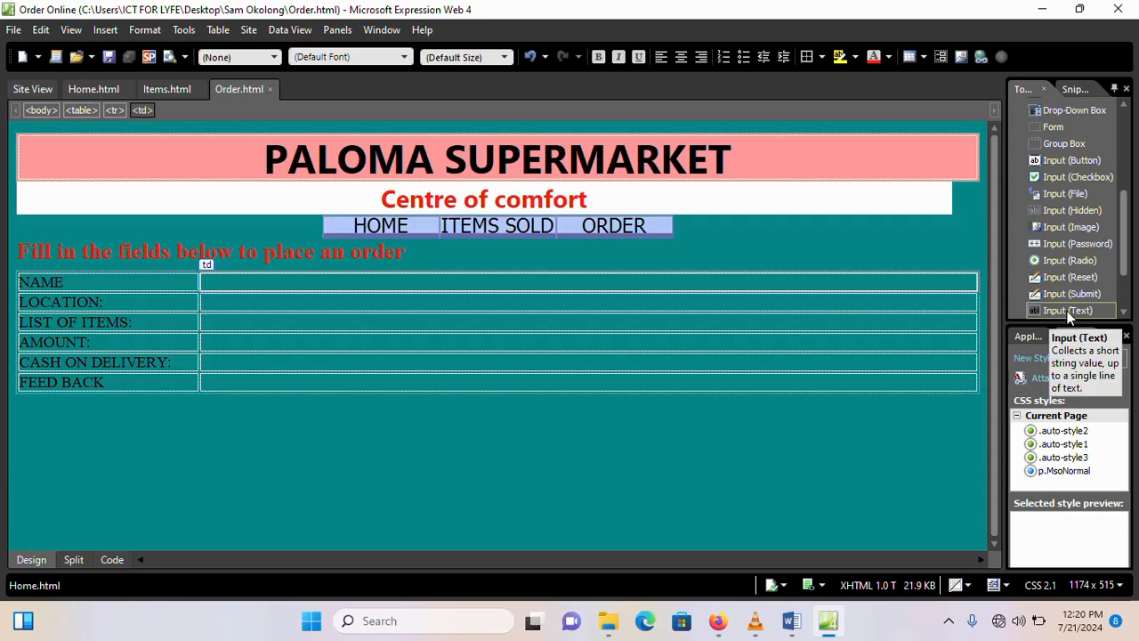
left_click_drag(1069, 310, 689, 292)
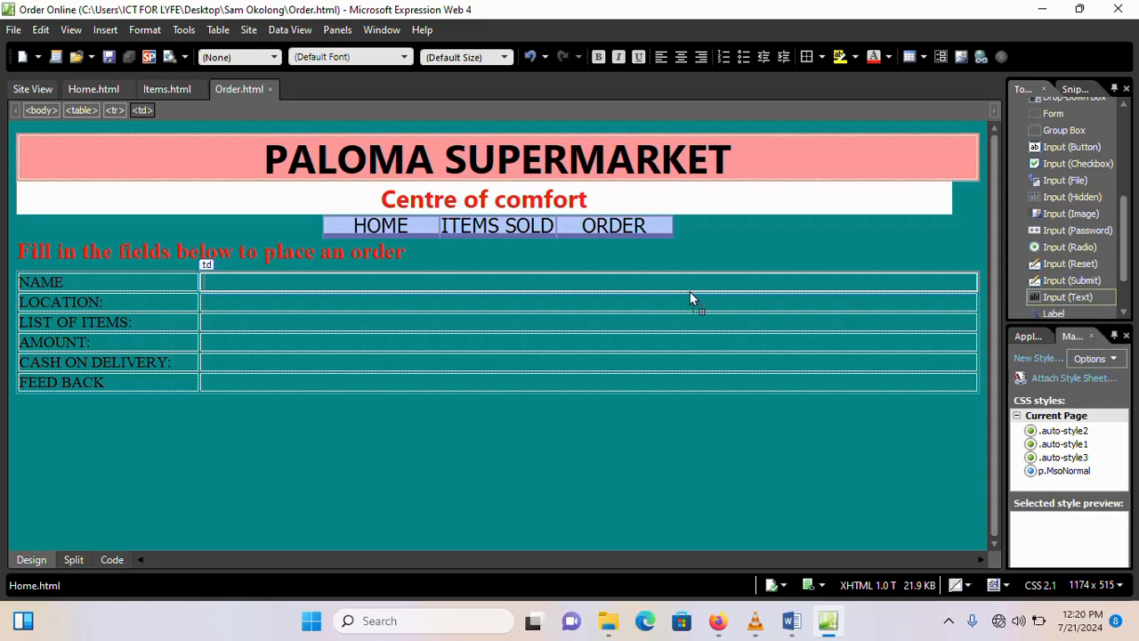
left_click_drag(508, 287, 482, 286)
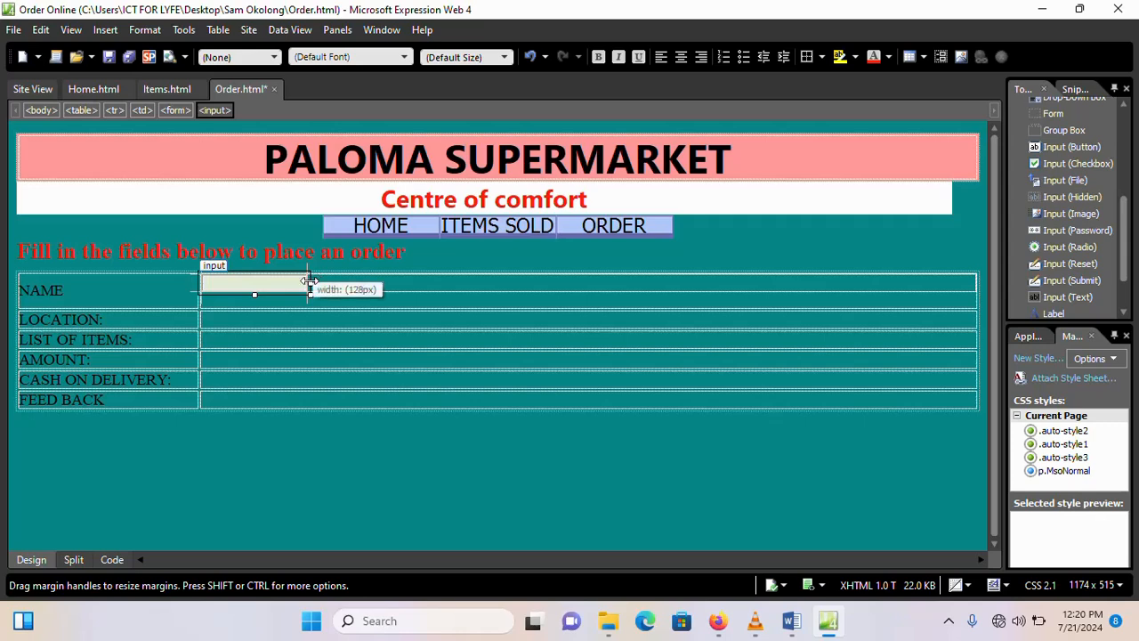
left_click_drag(310, 283, 443, 279)
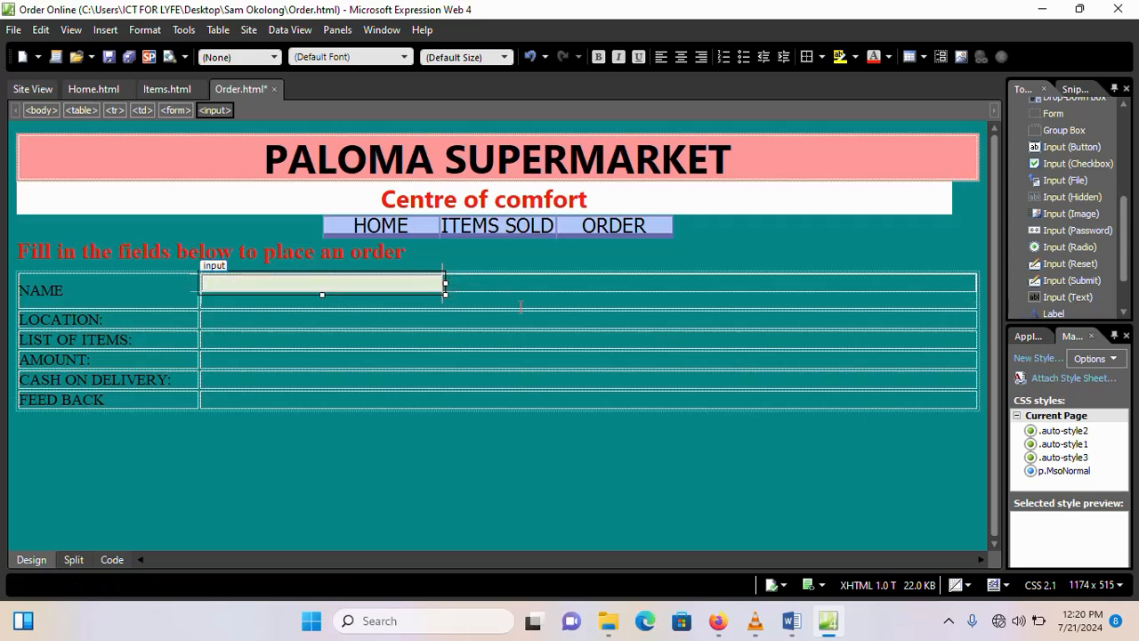
Step: Insert an Input (Text) control in the cell beside LOCATION: and widen it to about the NAME field's width
left_click(295, 317)
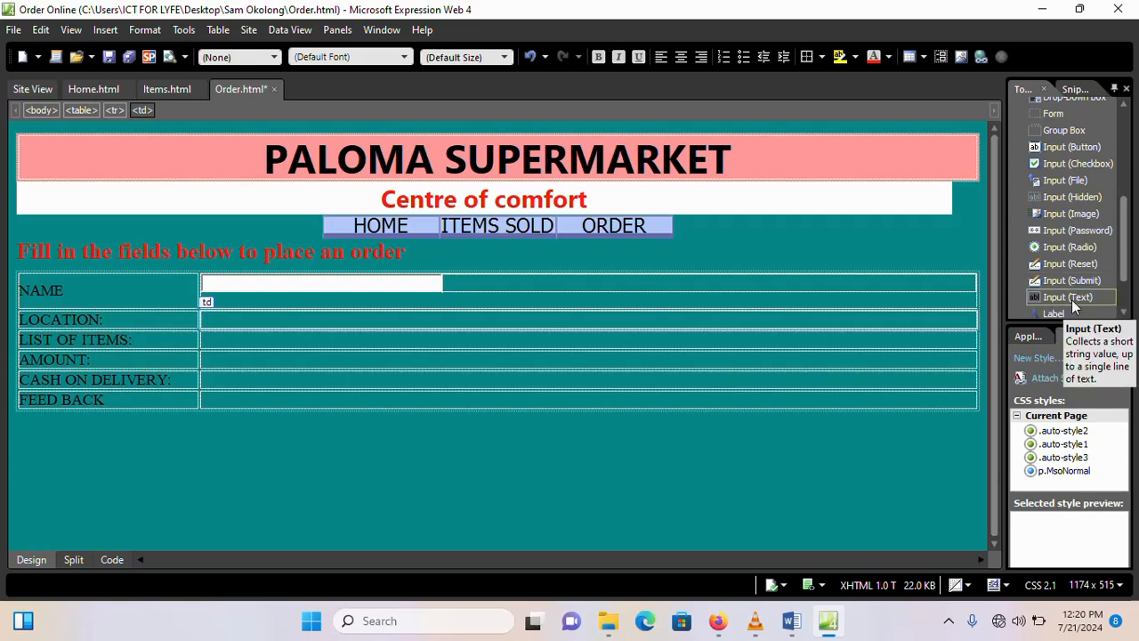
left_click_drag(1074, 298, 485, 317)
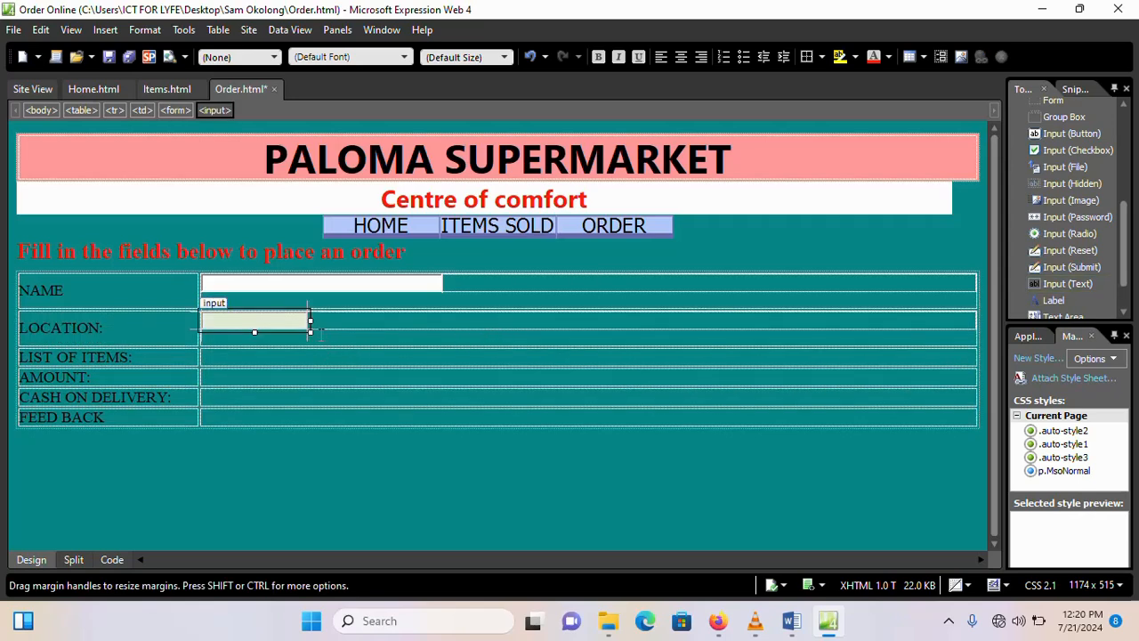
left_click_drag(313, 320, 440, 321)
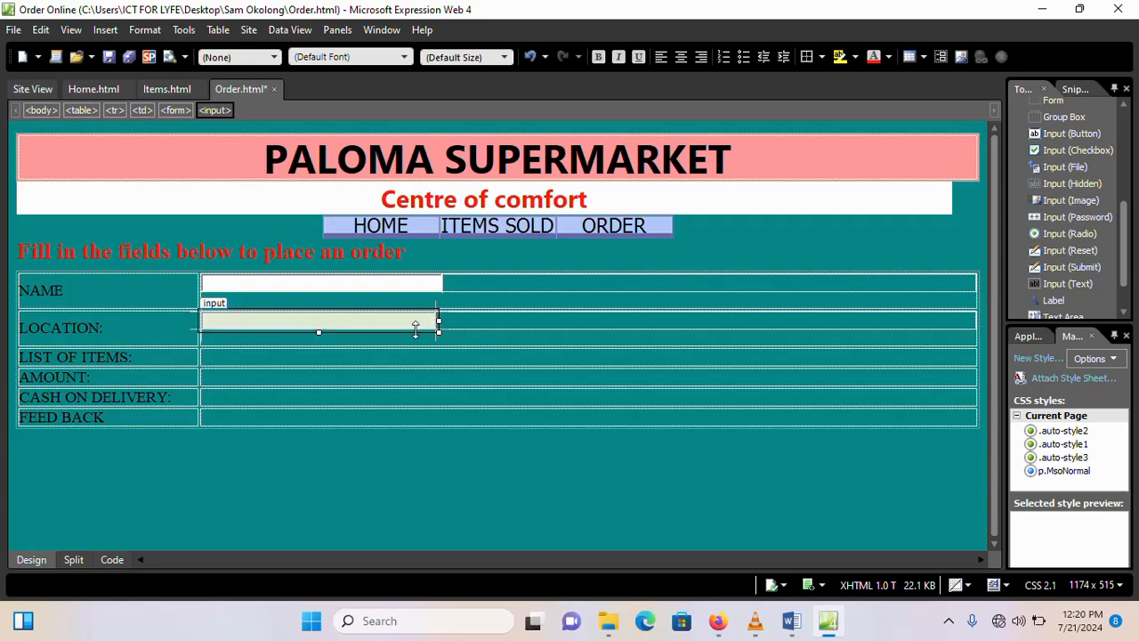
Step: Insert a Drop-Down Box in the cell beside LIST OF ITEMS: and widen it to match the LOCATION: field
left_click(231, 356)
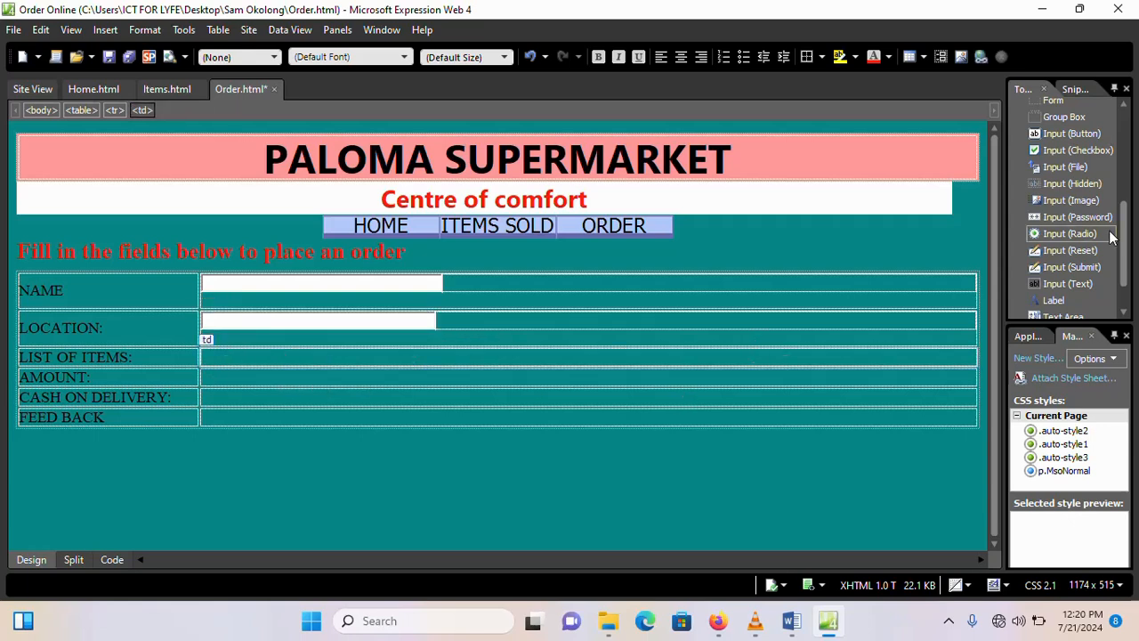
left_click_drag(1123, 238, 1125, 201)
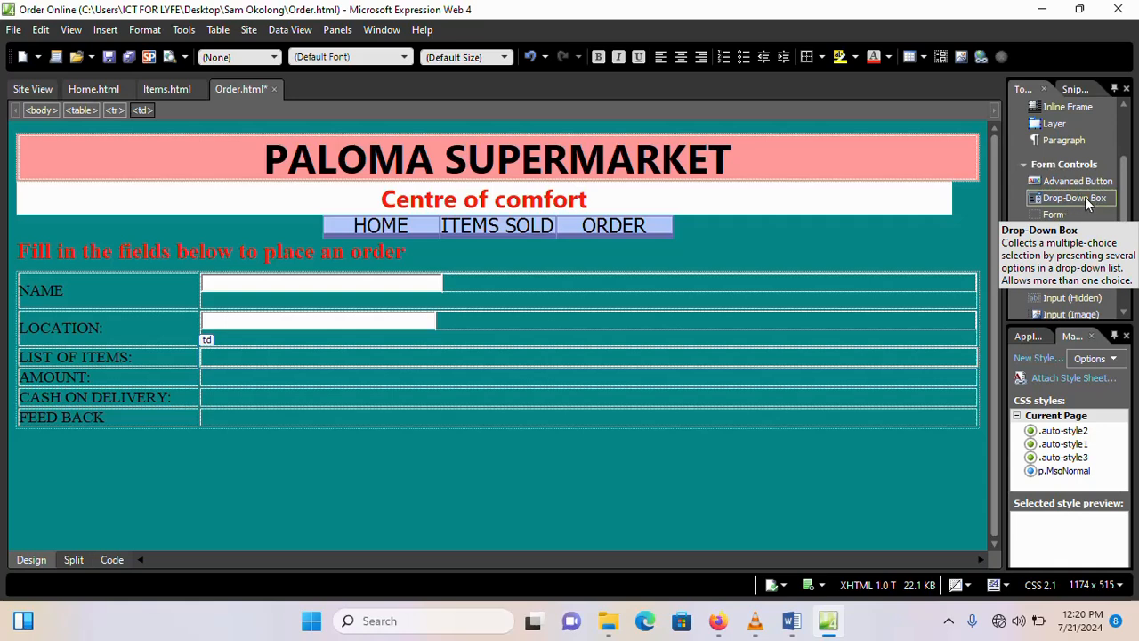
left_click_drag(1085, 196, 897, 290)
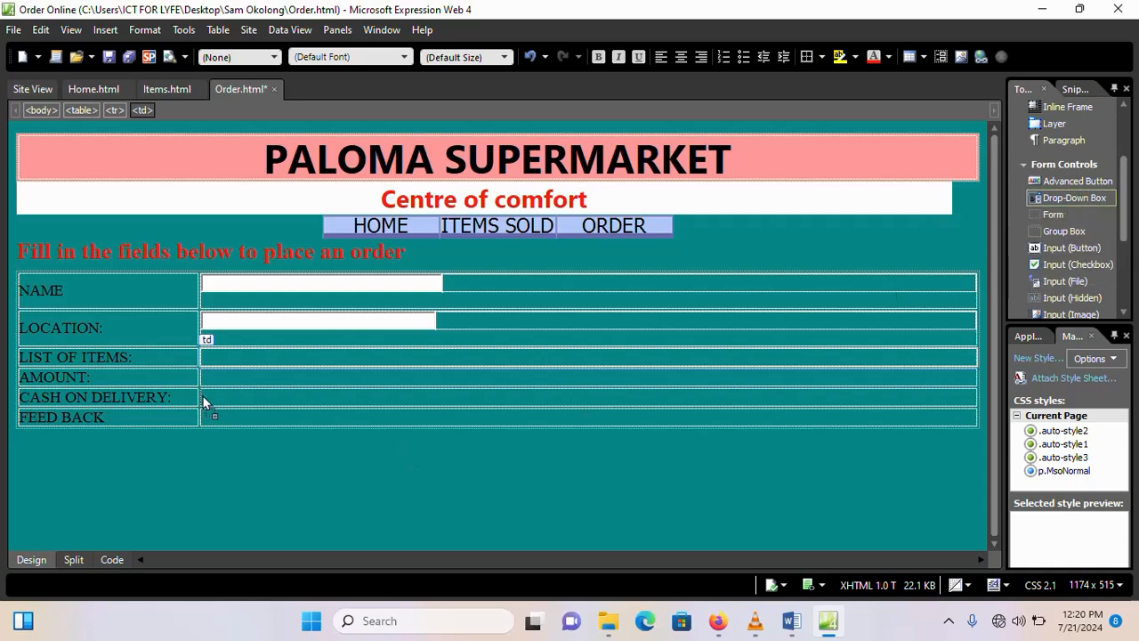
left_click_drag(235, 356, 435, 358)
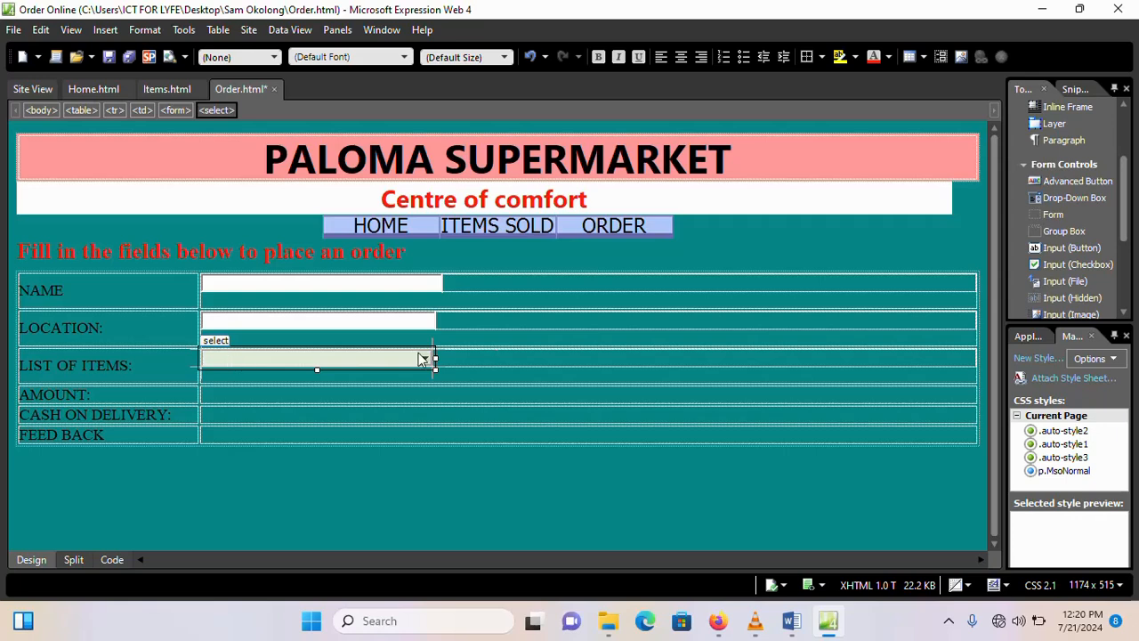
Step: Save the pages and reload Order.html in Firefox to check the two text fields and the drop-down box
left_click(125, 57)
left_click(772, 585)
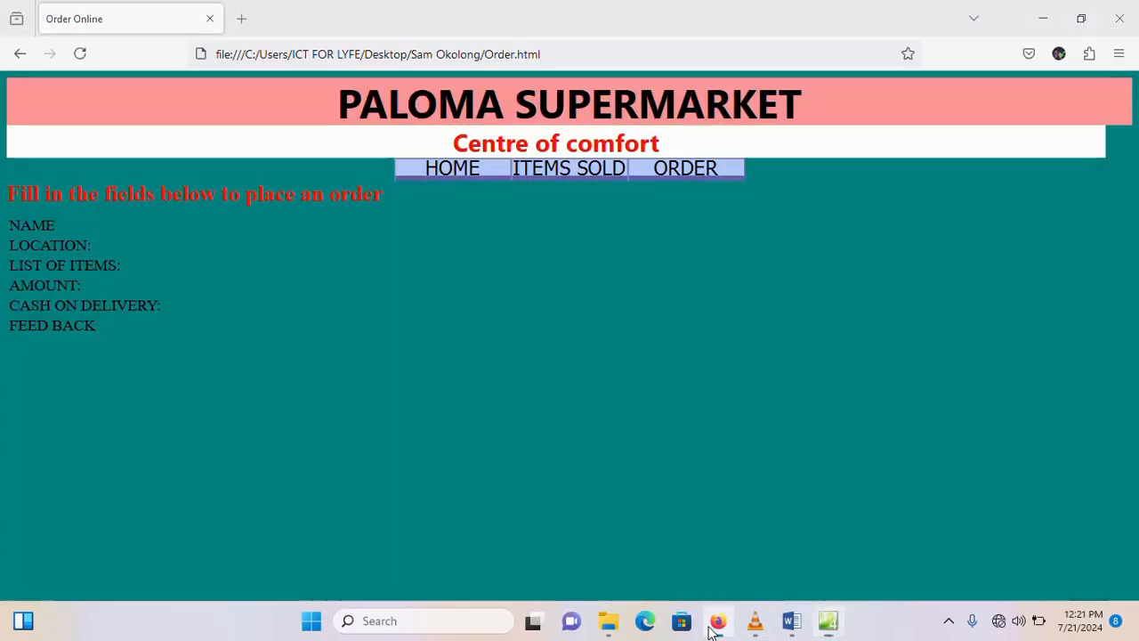
left_click(79, 53)
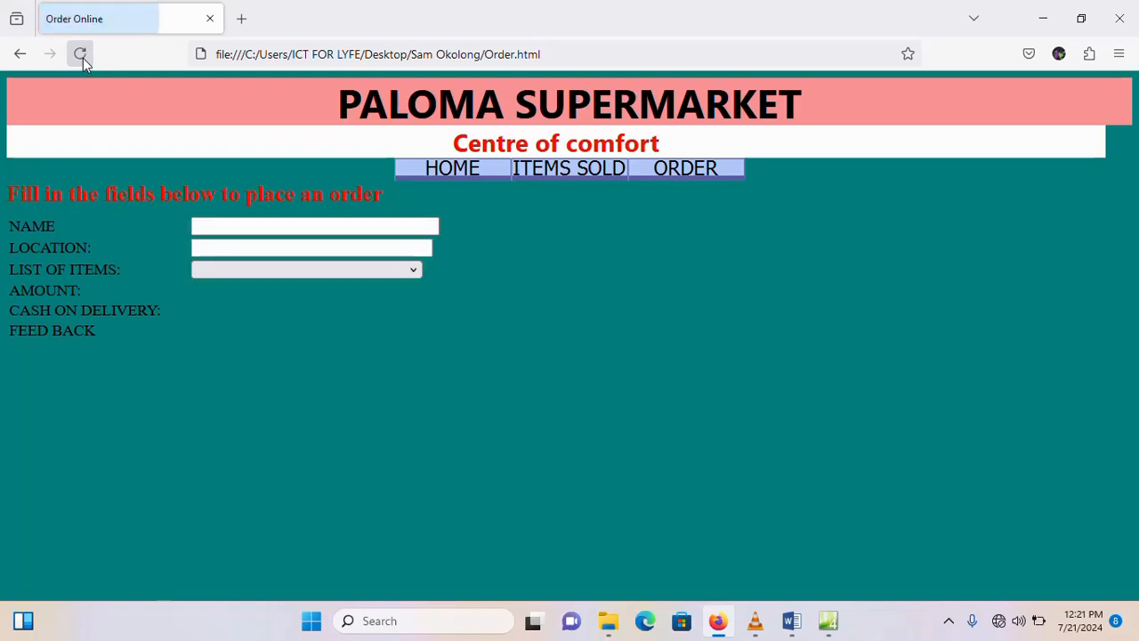
Step: Try the NAME and LOCATION: text fields and the LIST OF ITEMS: drop-down box on the Order page in Firefox
left_click(258, 230)
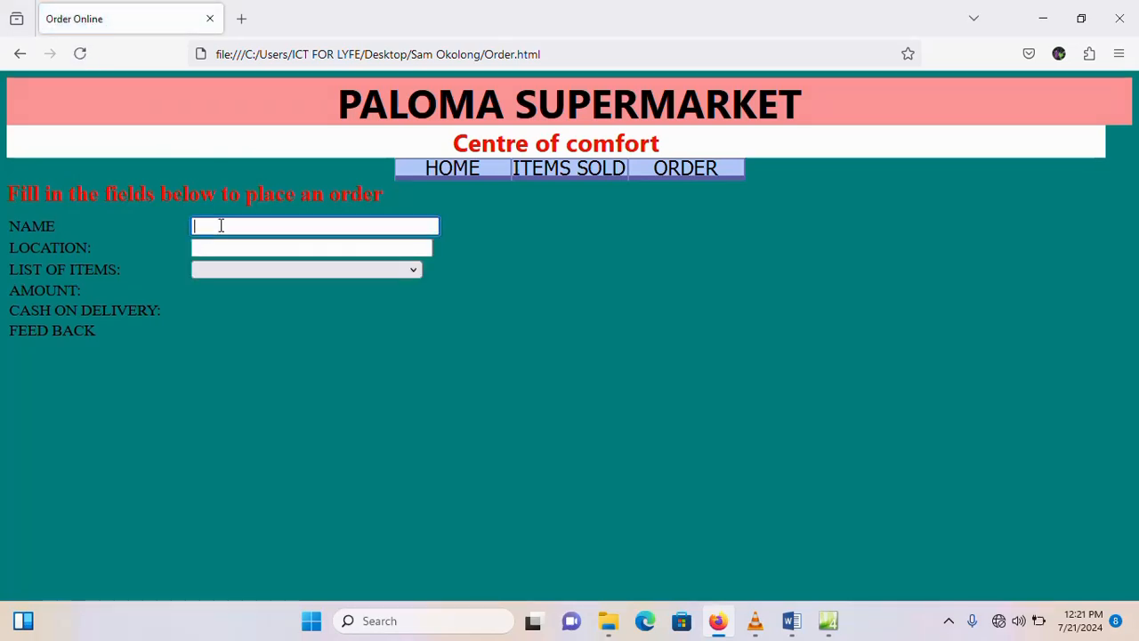
left_click(236, 249)
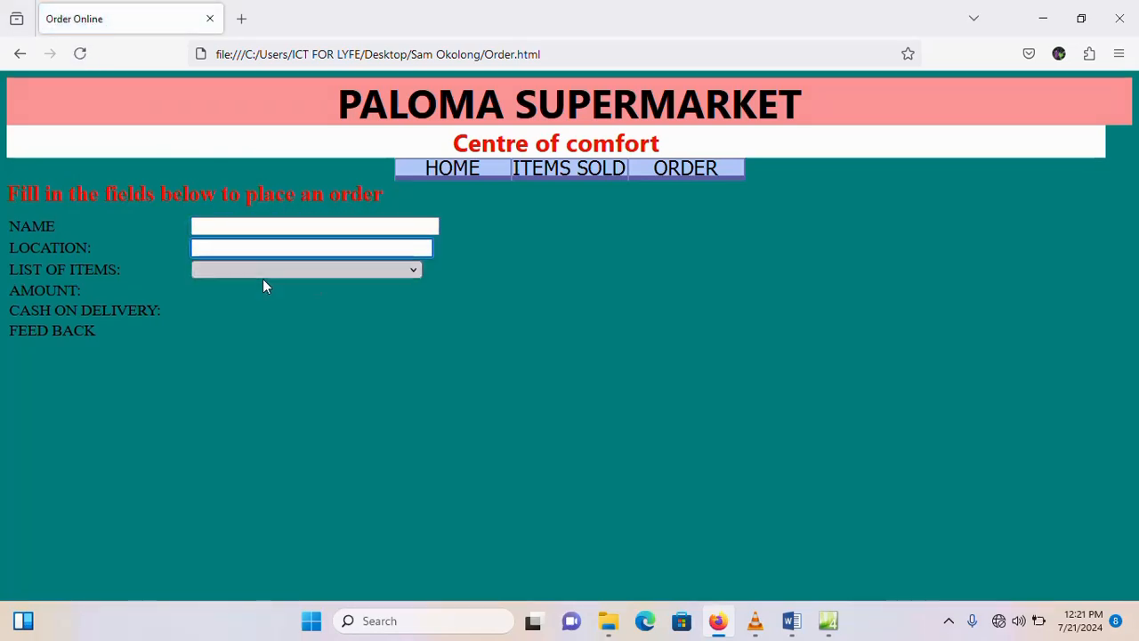
left_click(416, 270)
left_click(415, 271)
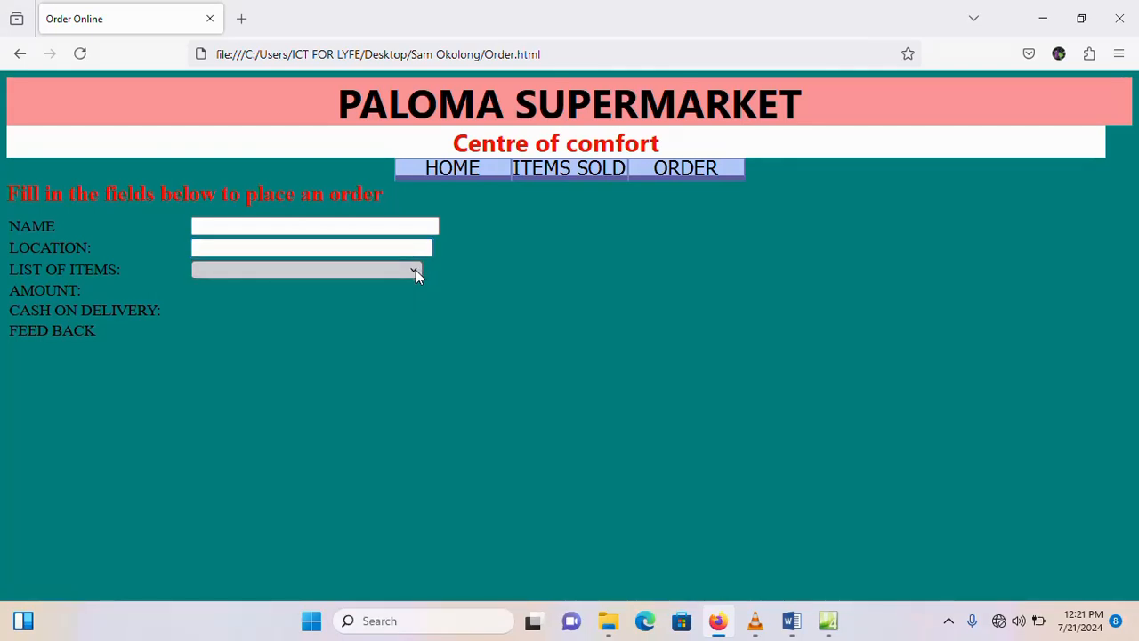
Step: Back in Expression Web, widen the LIST OF ITEMS: drop-down box to 287px and label its empty option Select in the code
left_click(829, 620)
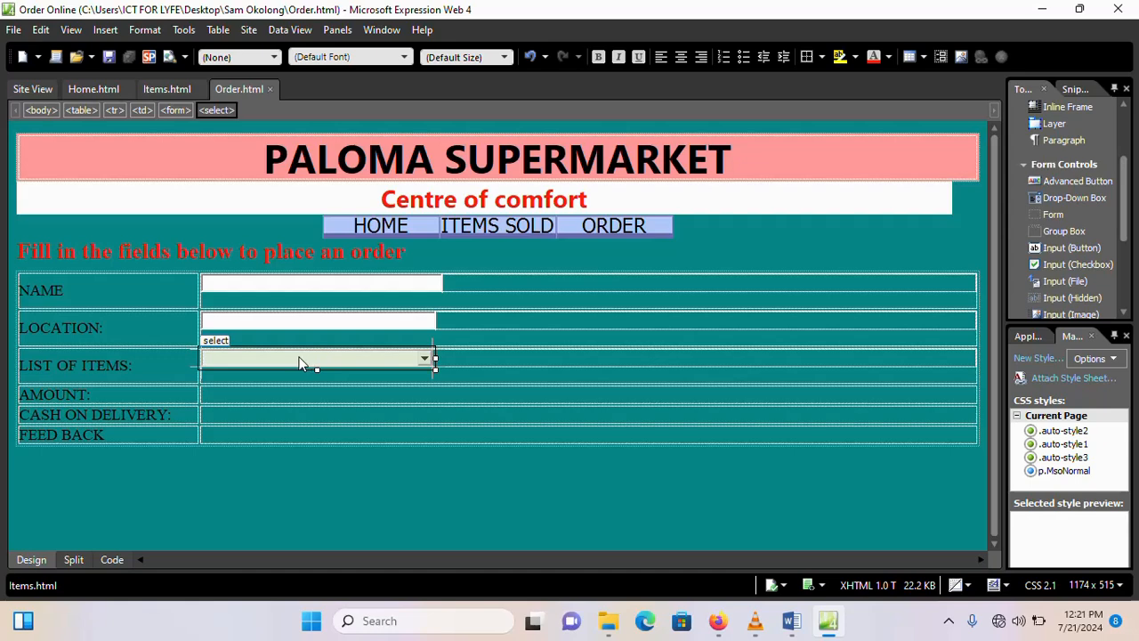
left_click_drag(435, 359, 447, 360)
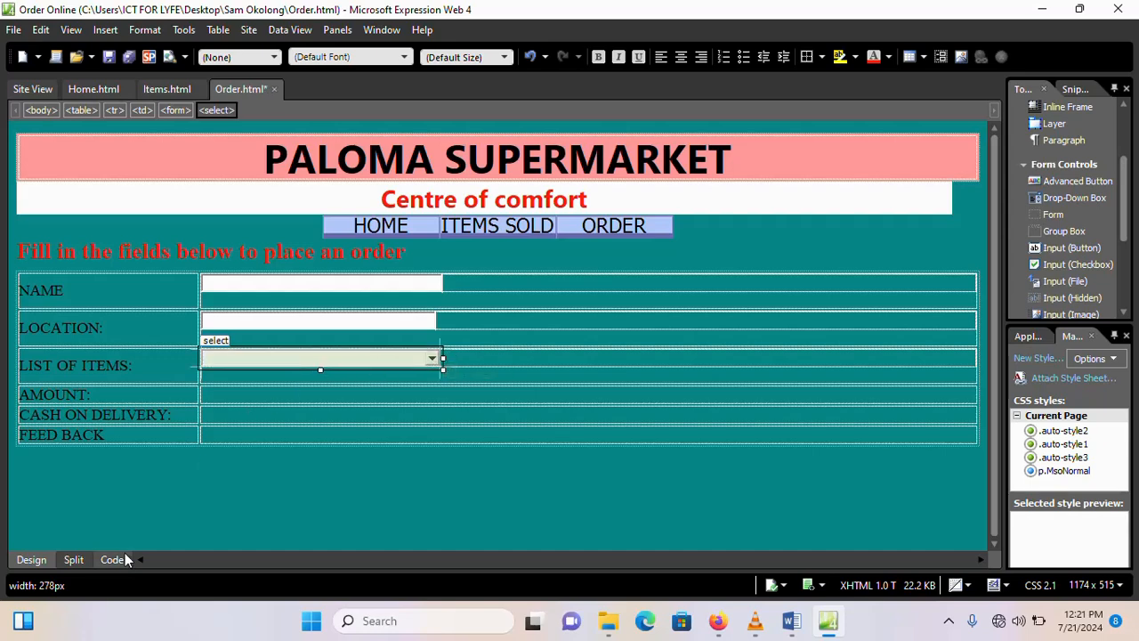
left_click(82, 559)
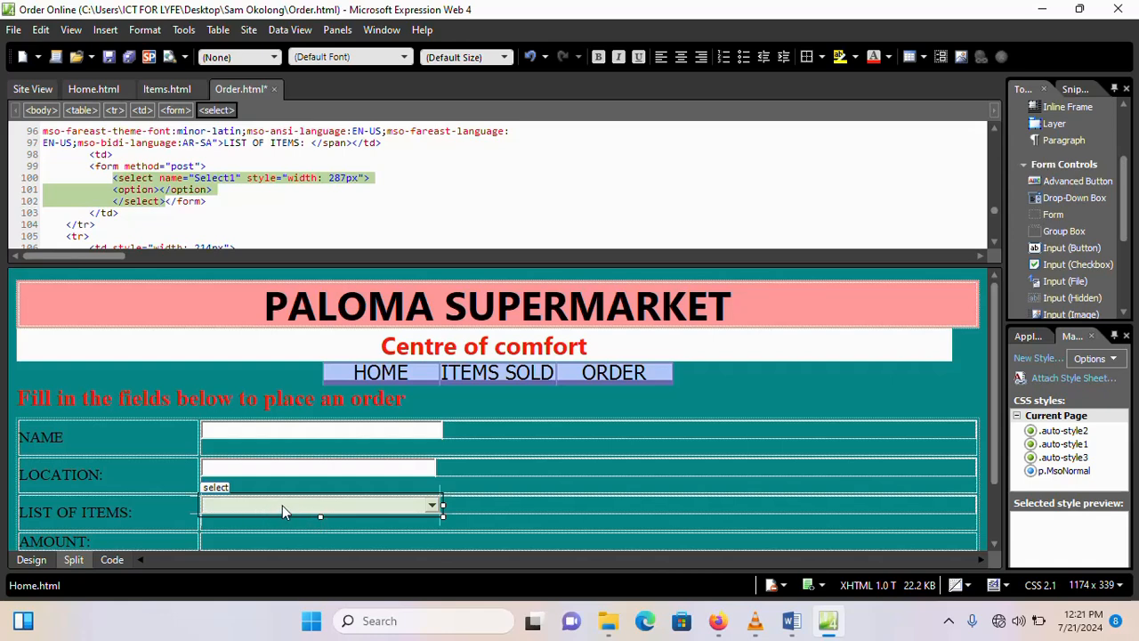
left_click(154, 178)
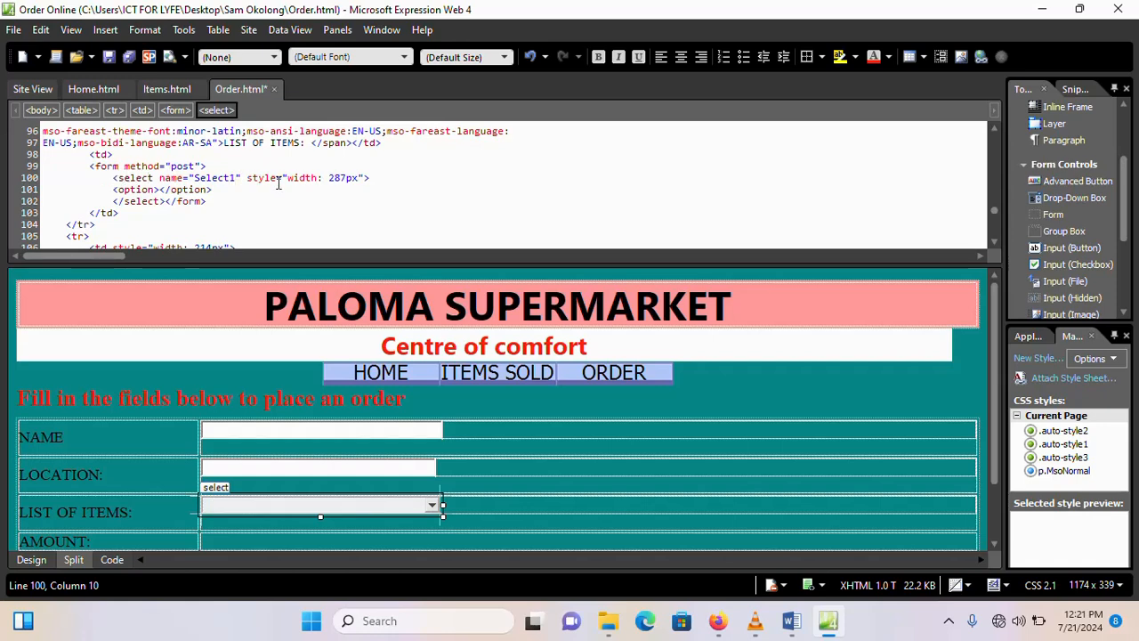
left_click(158, 189)
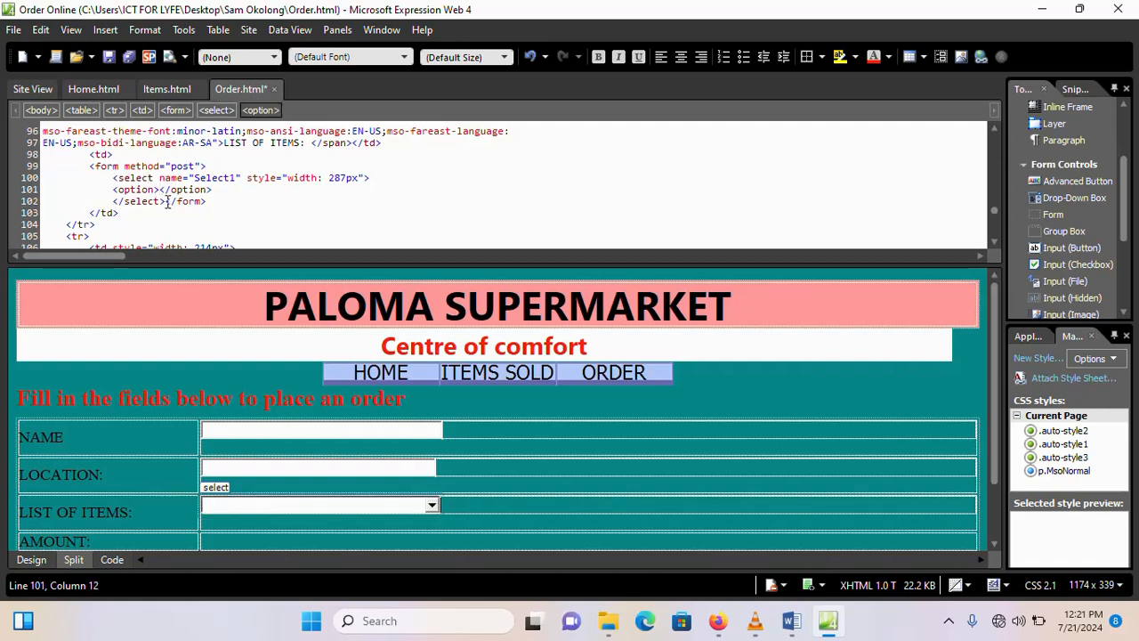
type("Sel")
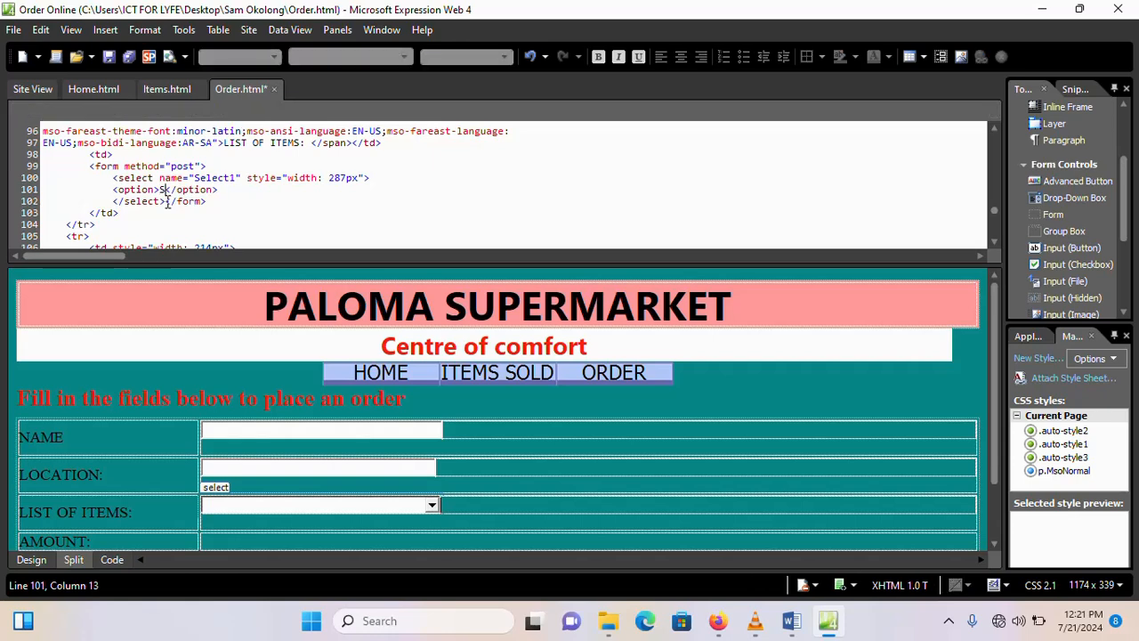
type("e")
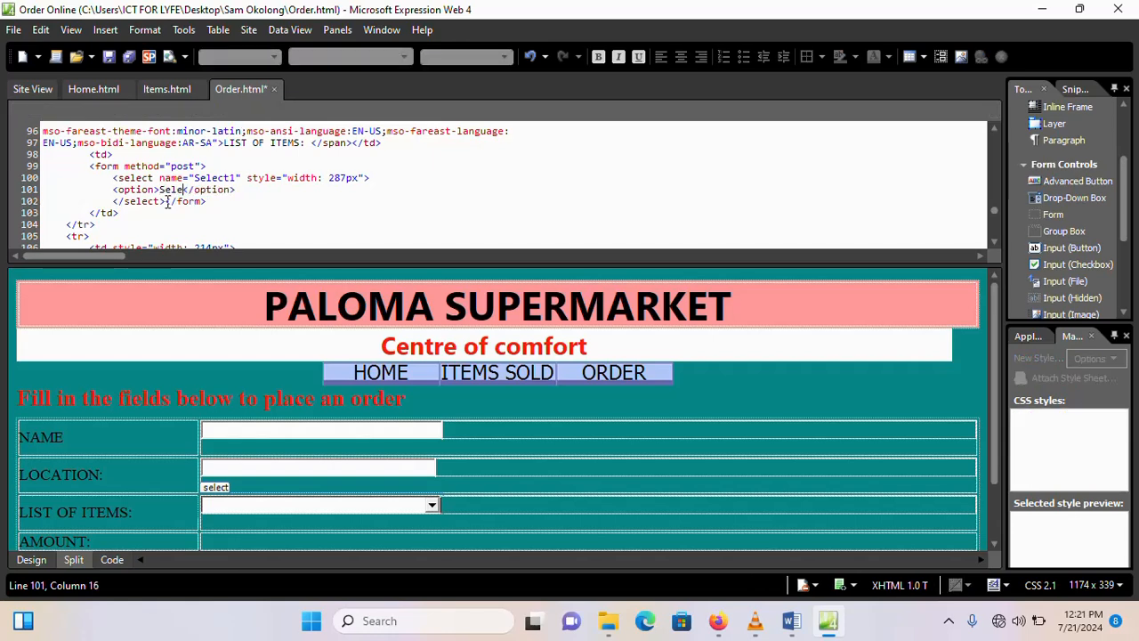
type("ct")
Step: Copy the whole Select option line and paste one duplicate of it on a new line directly below
left_click_drag(249, 194, 110, 195)
key("ctrl+c")
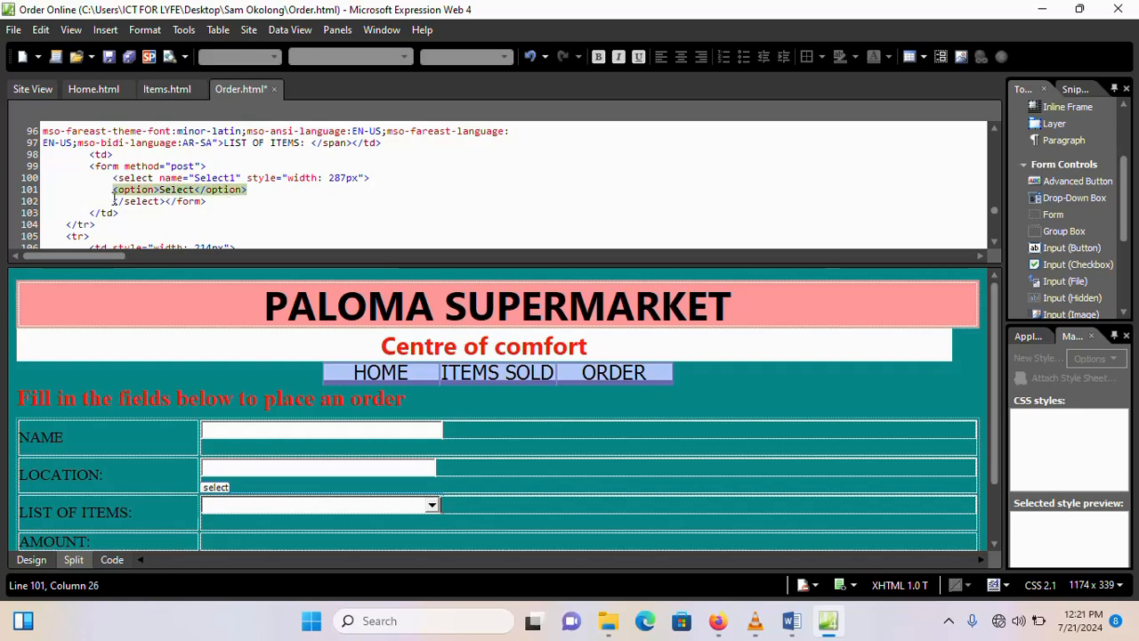
left_click(251, 190)
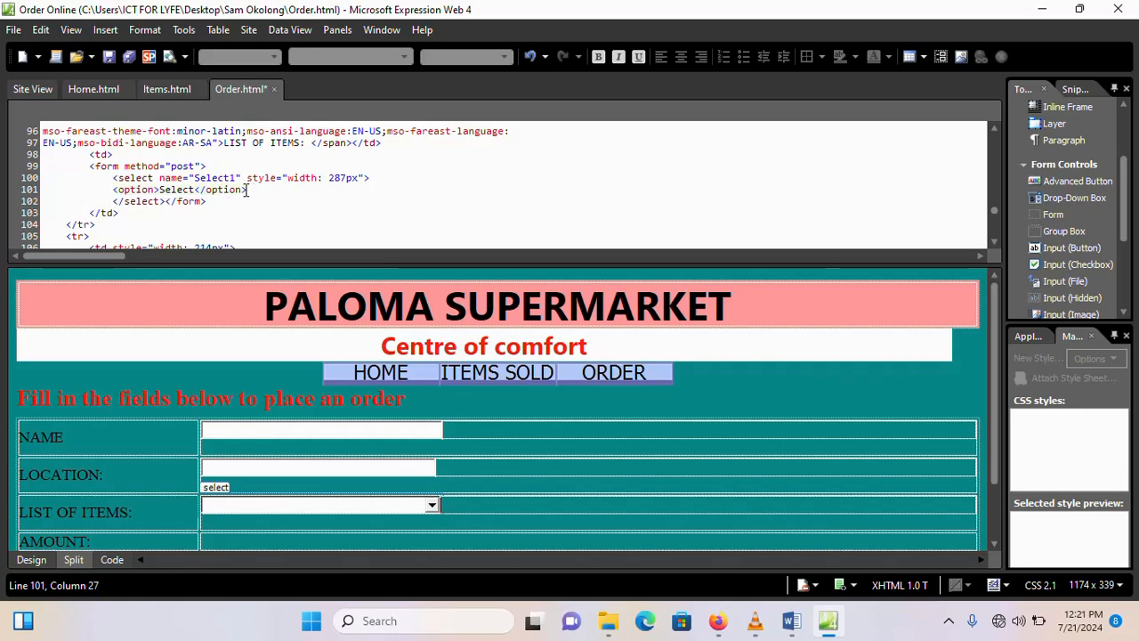
key("Return")
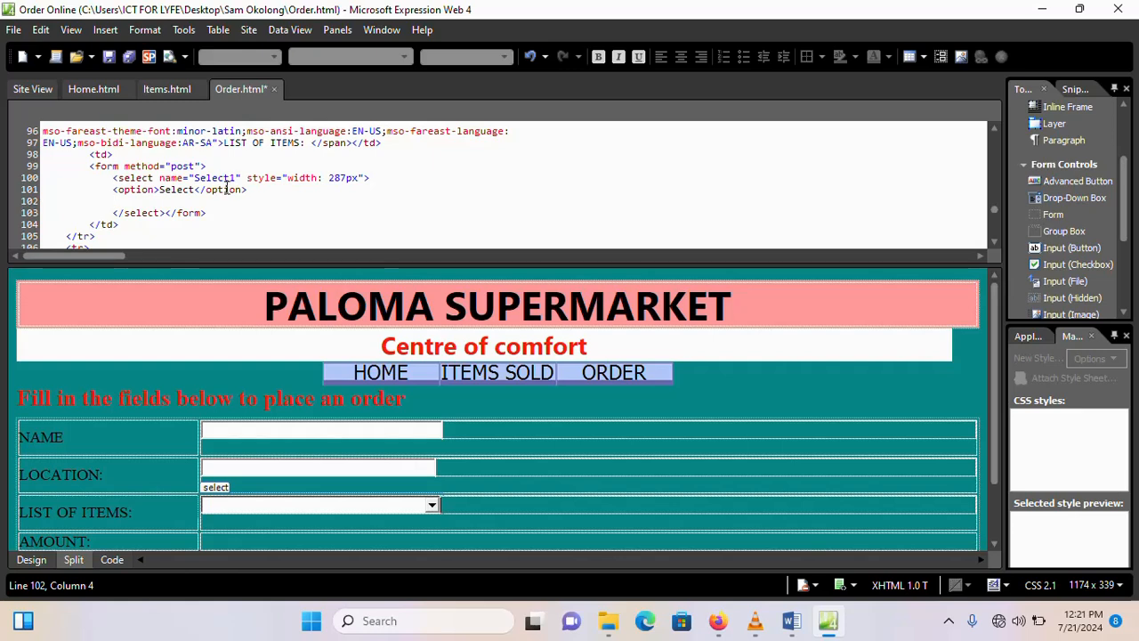
key("ctrl+v")
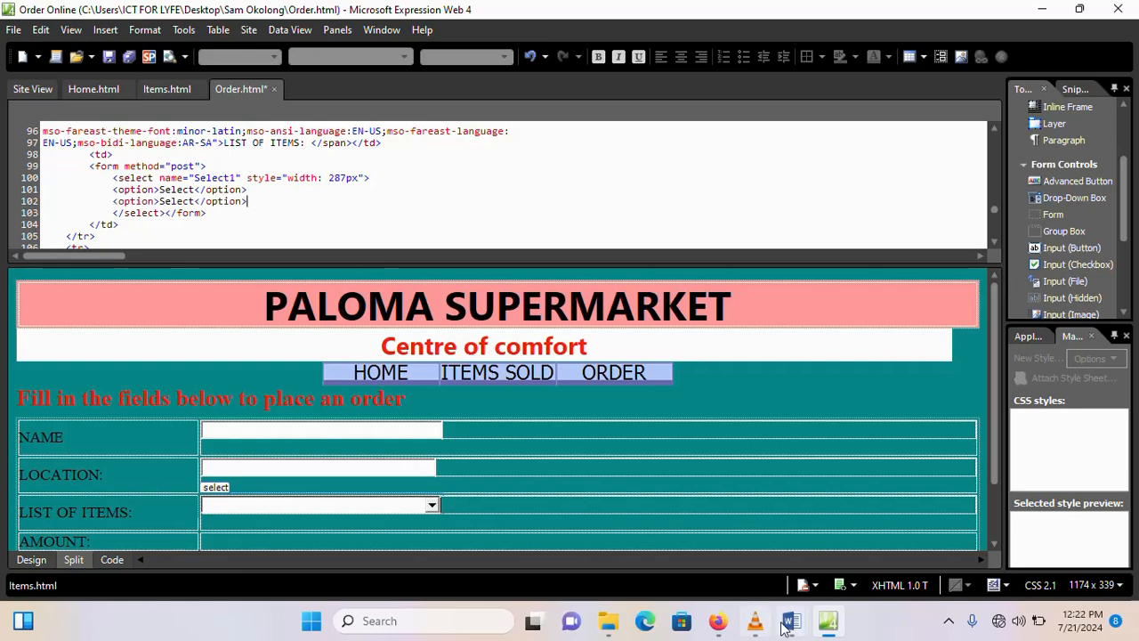
Step: Switch to INFORMATION ABOUT THE SUPERMARKET.docx in Word and review the ITEMS SOLD list
mouse_move(791, 621)
left_click(847, 534)
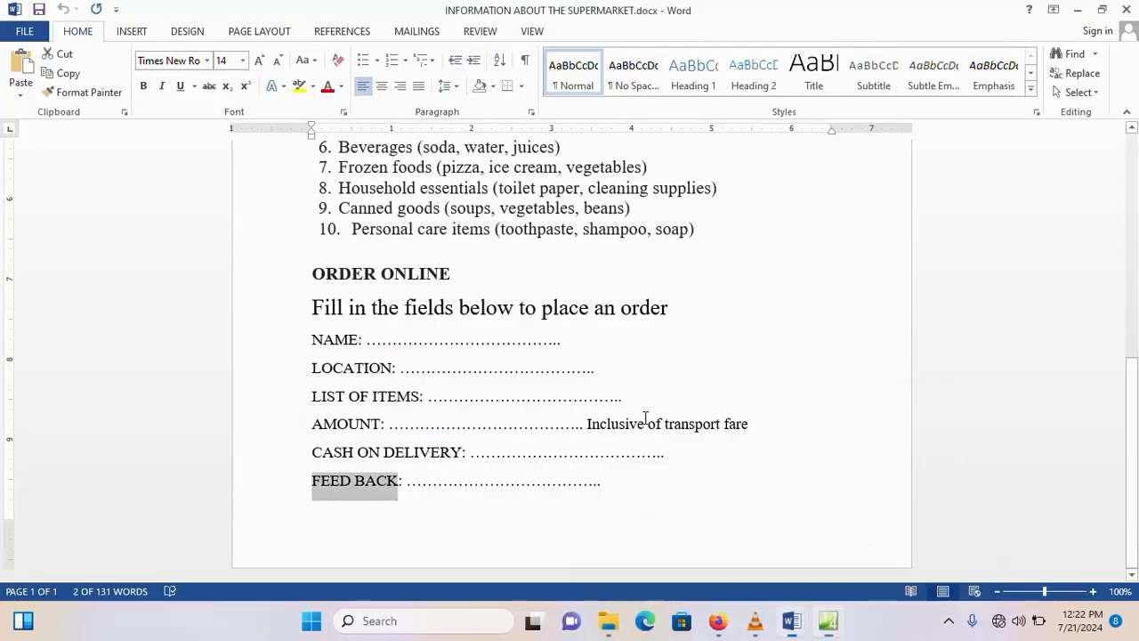
scroll(435, 346, "up", 3)
scroll(437, 324, "up", 2)
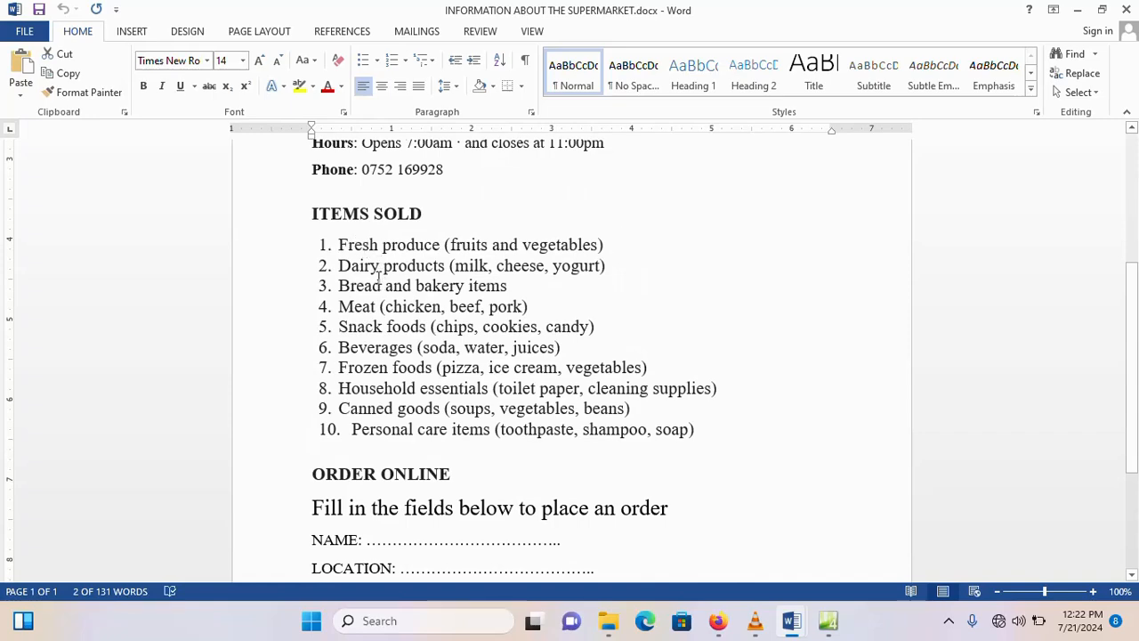
Step: Return to Expression Web and paste three more copies of the Select option line beneath the existing two
left_click(829, 620)
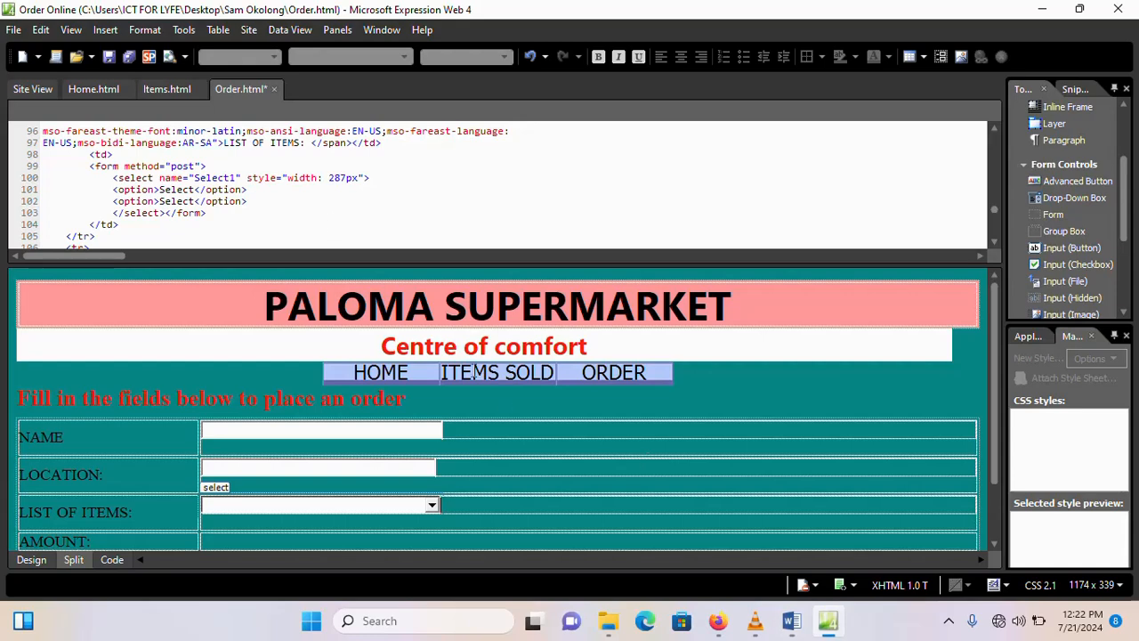
left_click(251, 204)
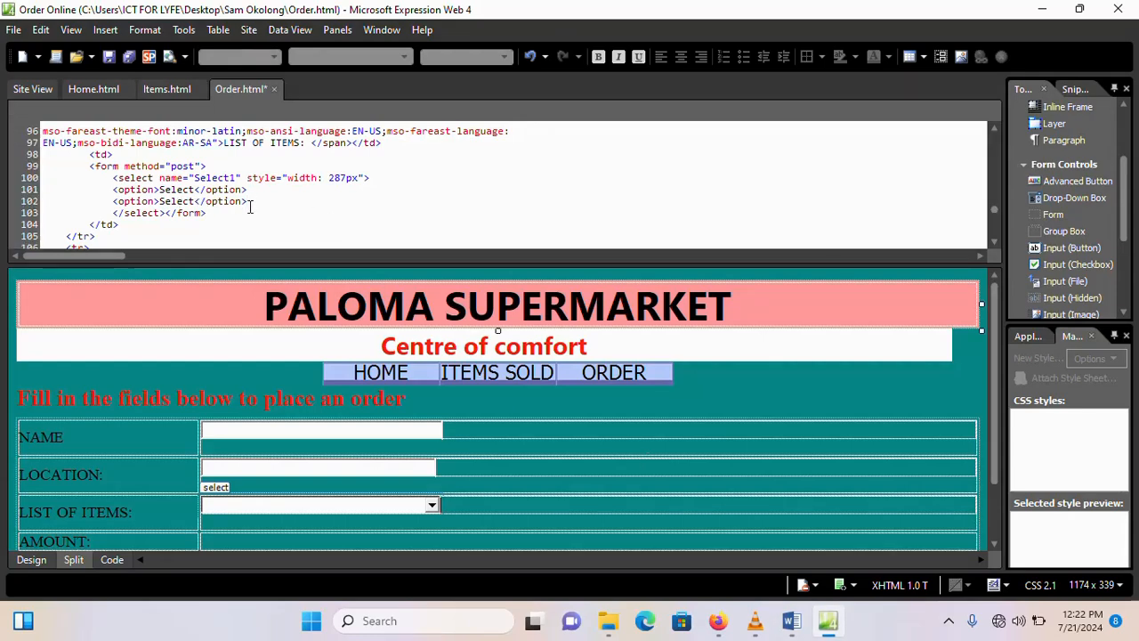
key("Return")
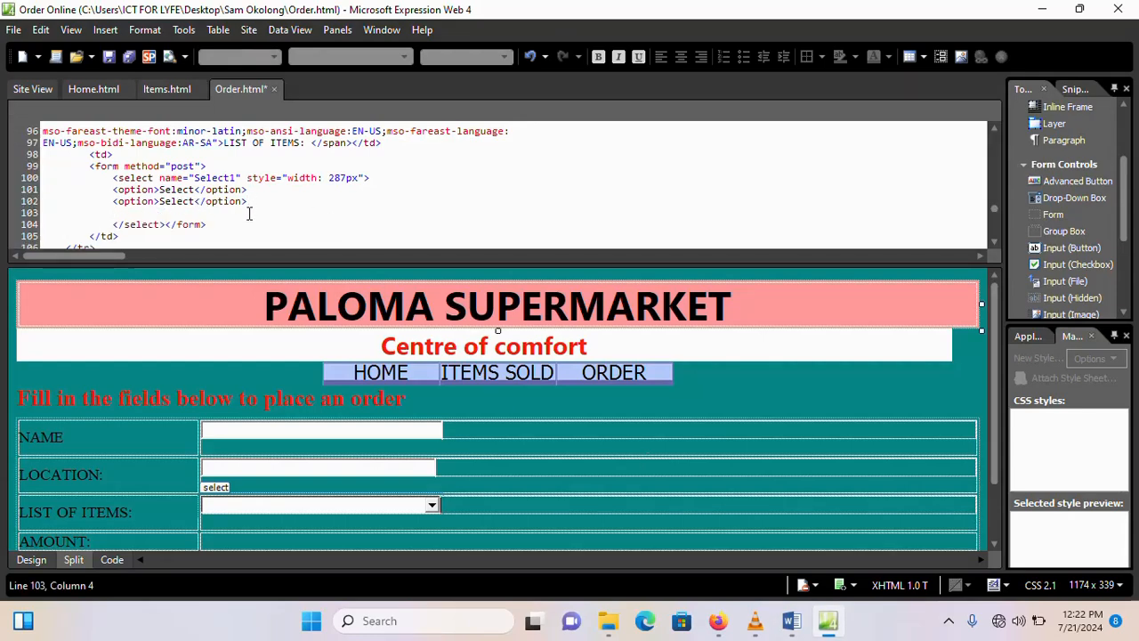
key("ctrl+v")
key("Return")
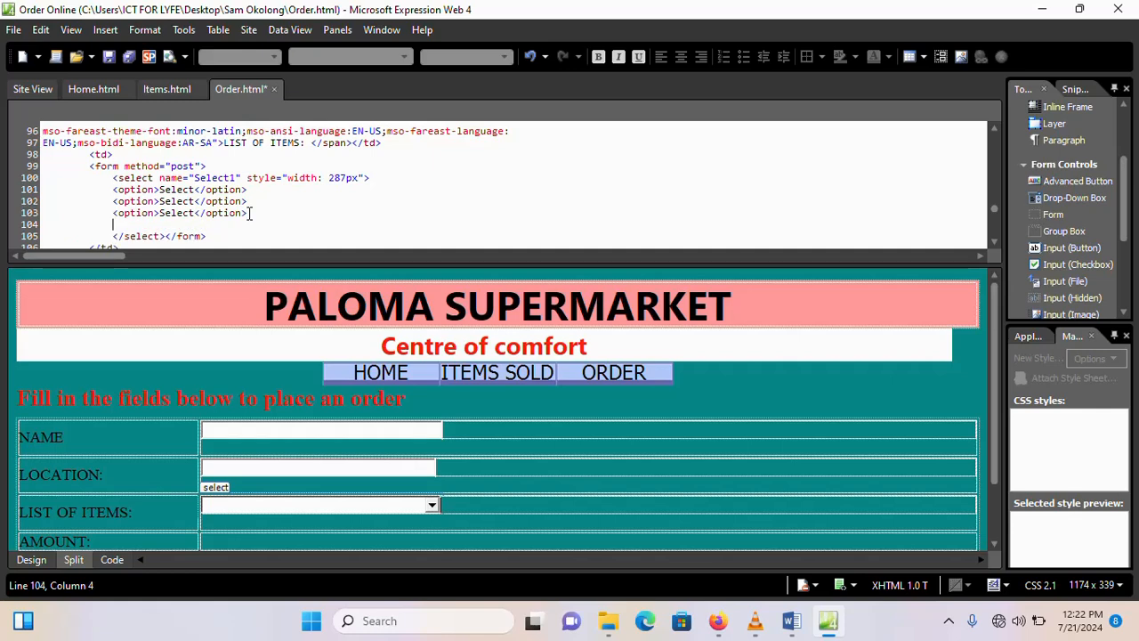
key("ctrl+v")
key("Return")
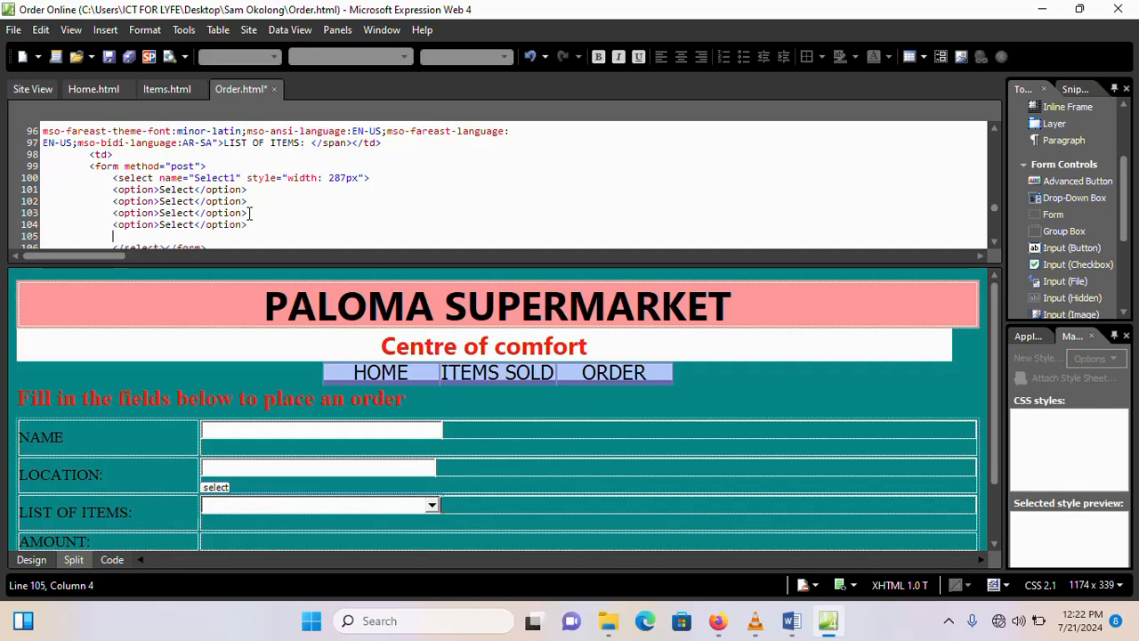
key("ctrl+v")
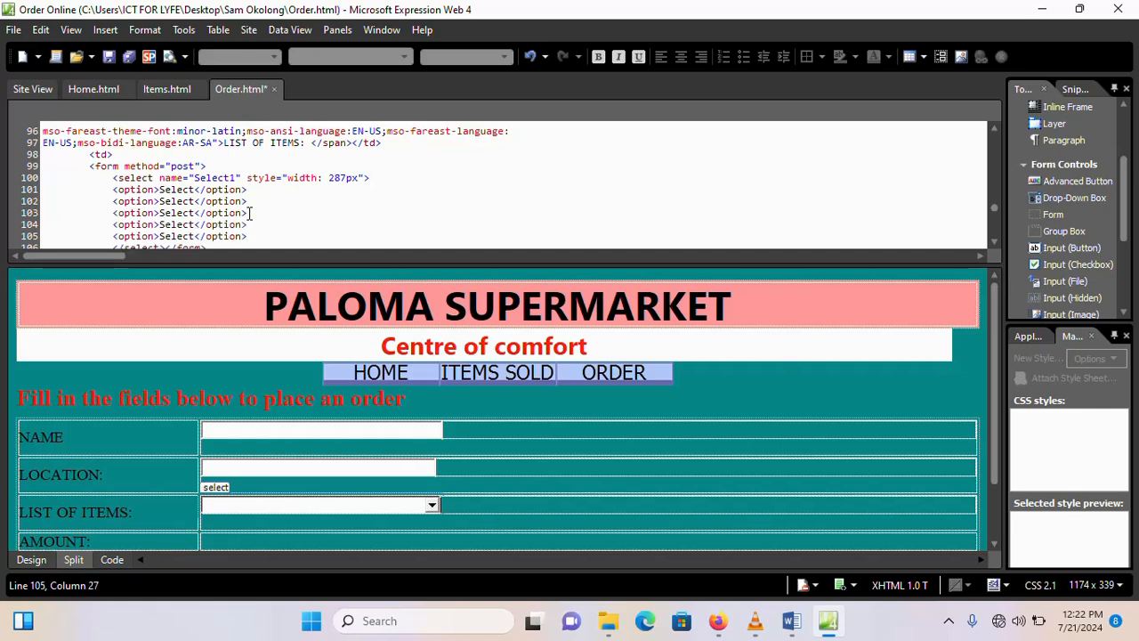
Step: Save Order.html and reload it in Firefox to check the options in the LIST OF ITEMS: drop-down box
left_click(107, 53)
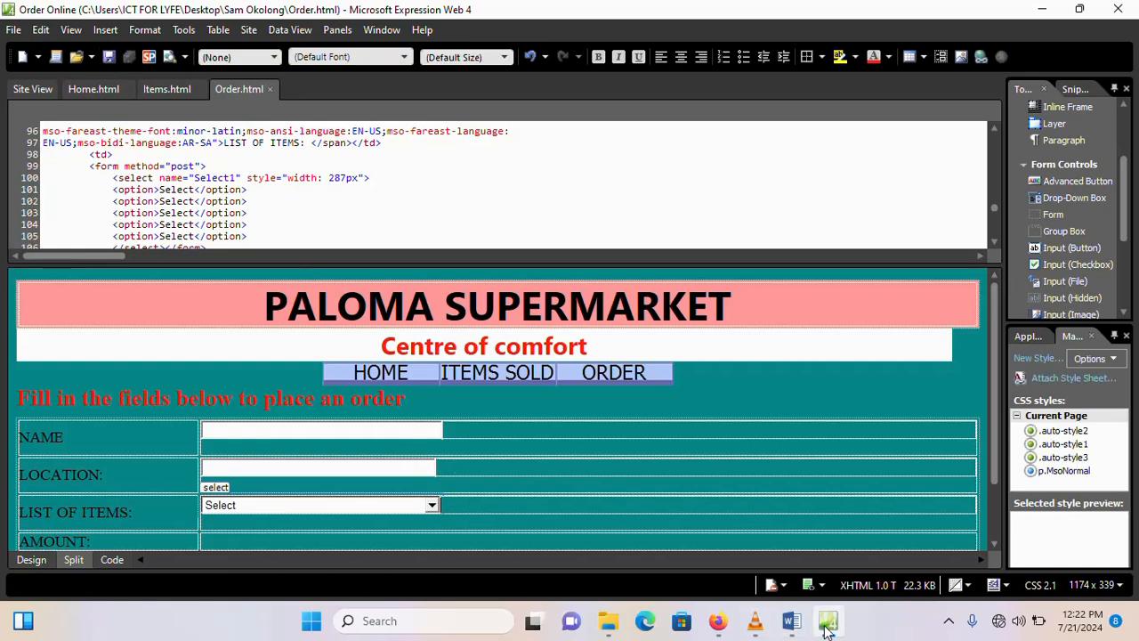
left_click(717, 620)
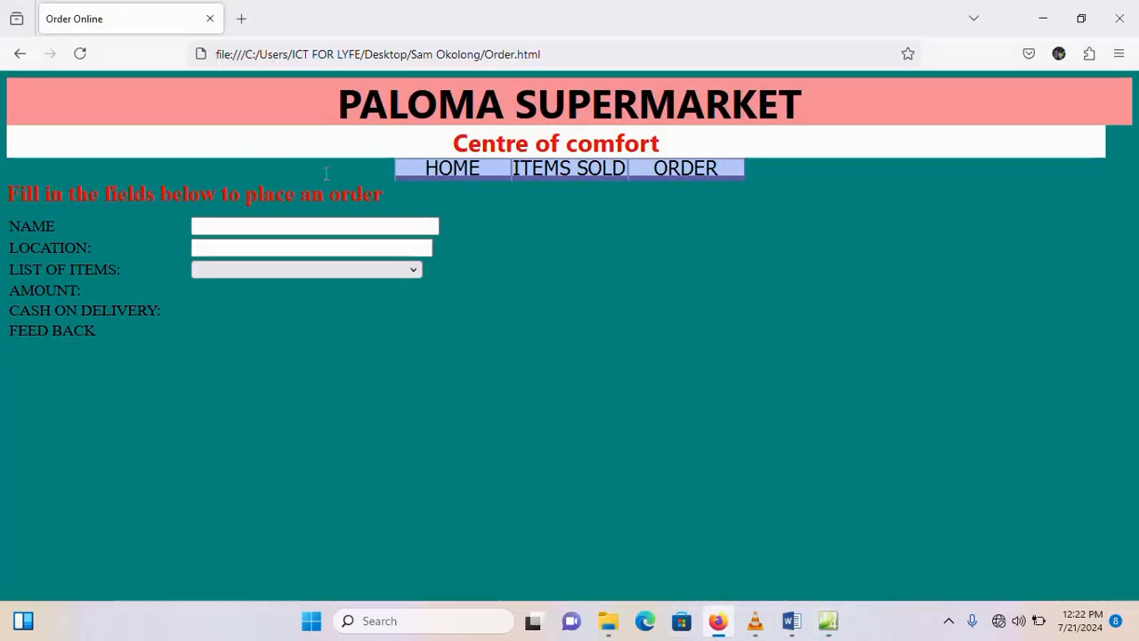
left_click(83, 59)
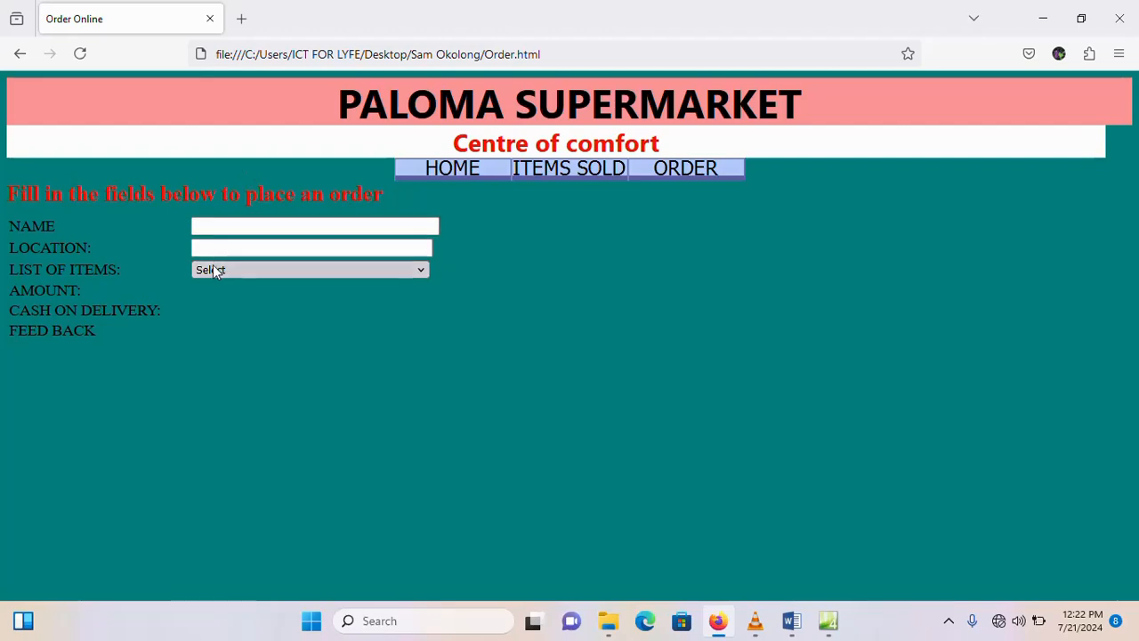
left_click(420, 272)
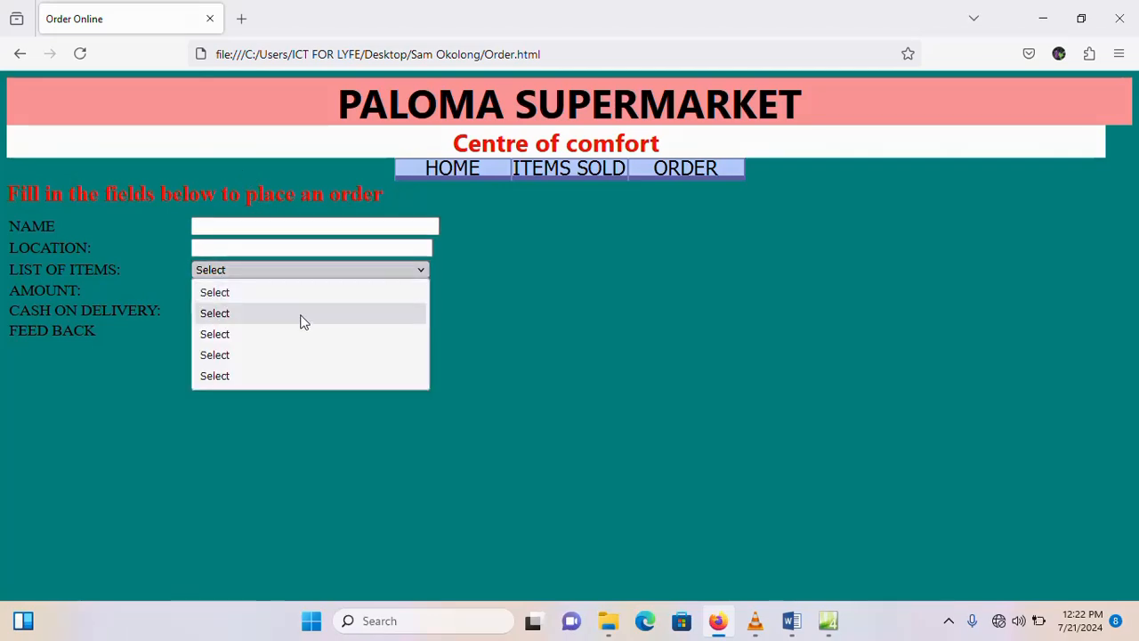
left_click(405, 272)
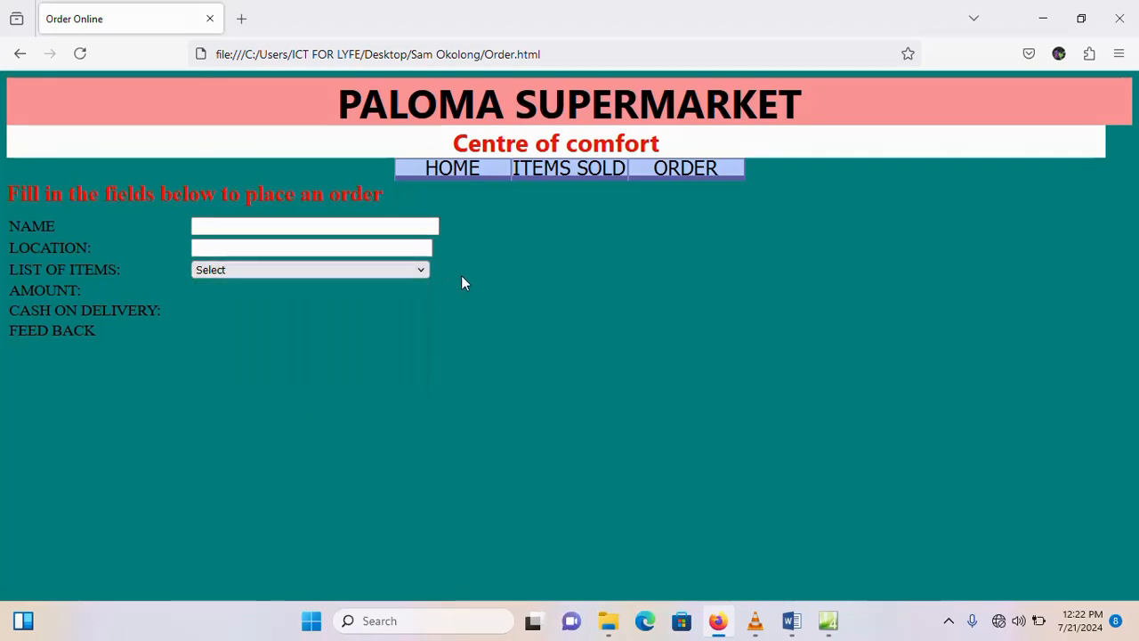
Step: Copy Fresh produce from Word's ITEMS SOLD list and replace the second option's text with it in Expression Web, without the list number
left_click(828, 620)
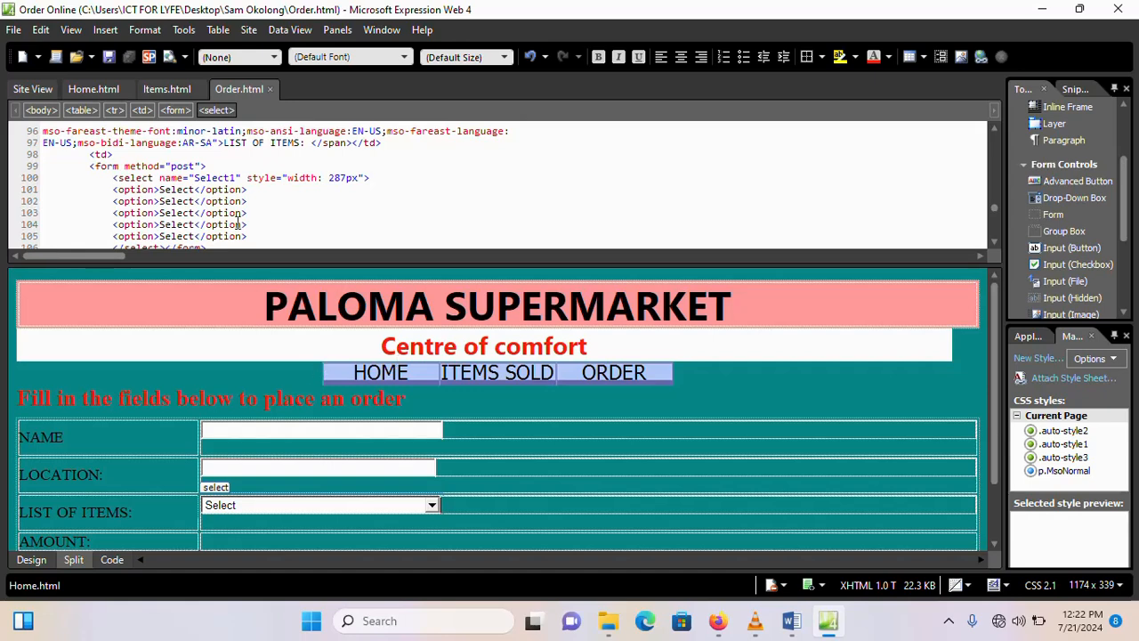
mouse_move(791, 620)
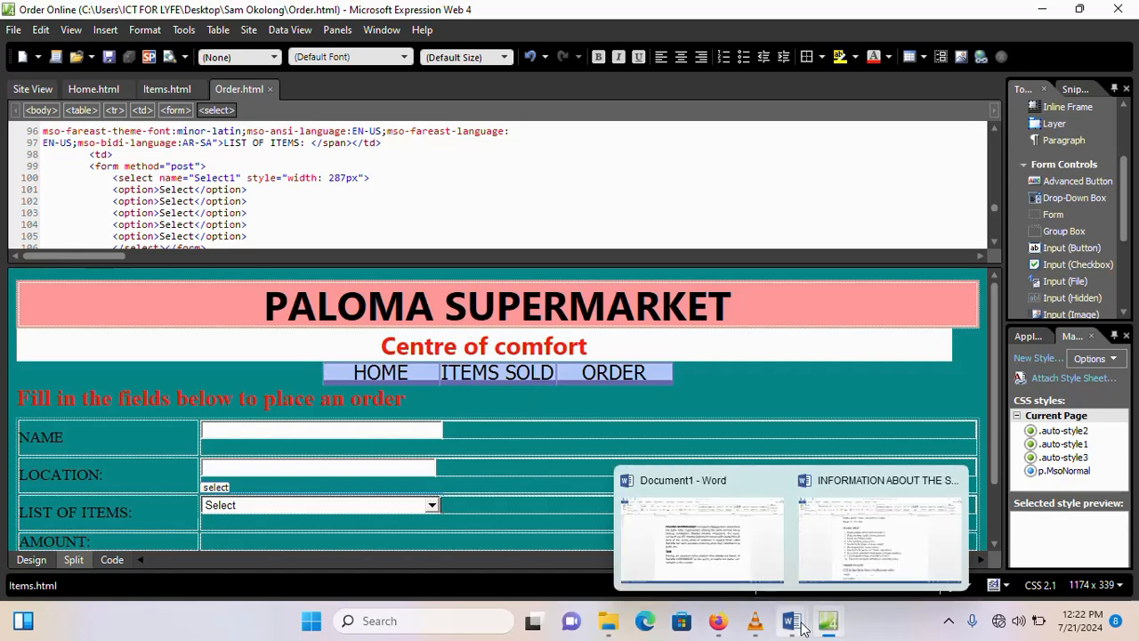
left_click(880, 539)
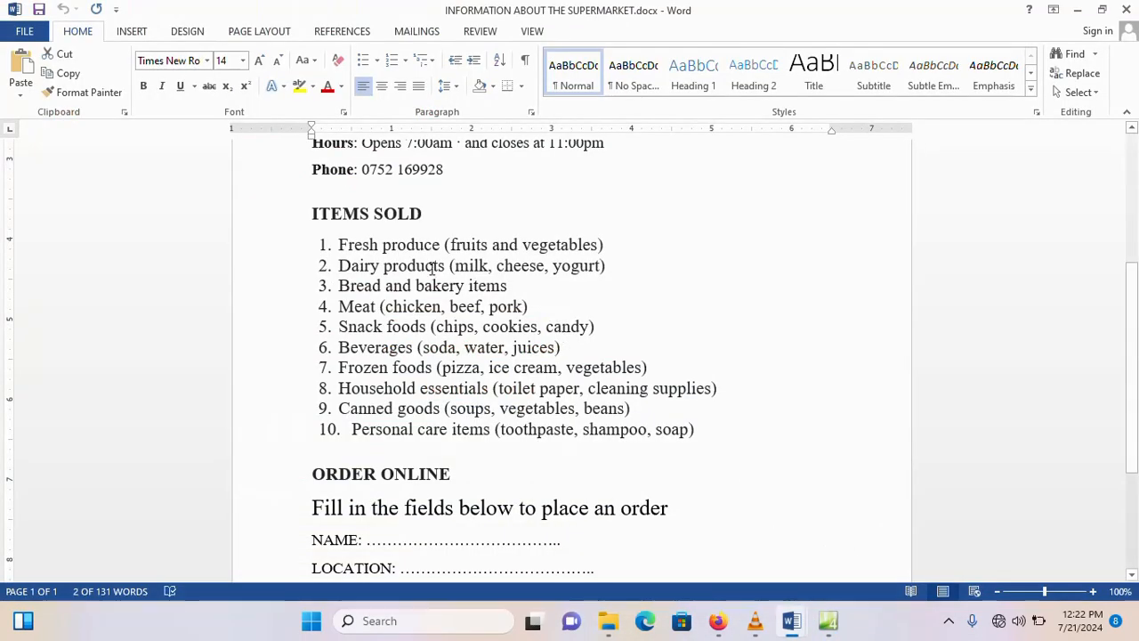
left_click_drag(442, 244, 339, 245)
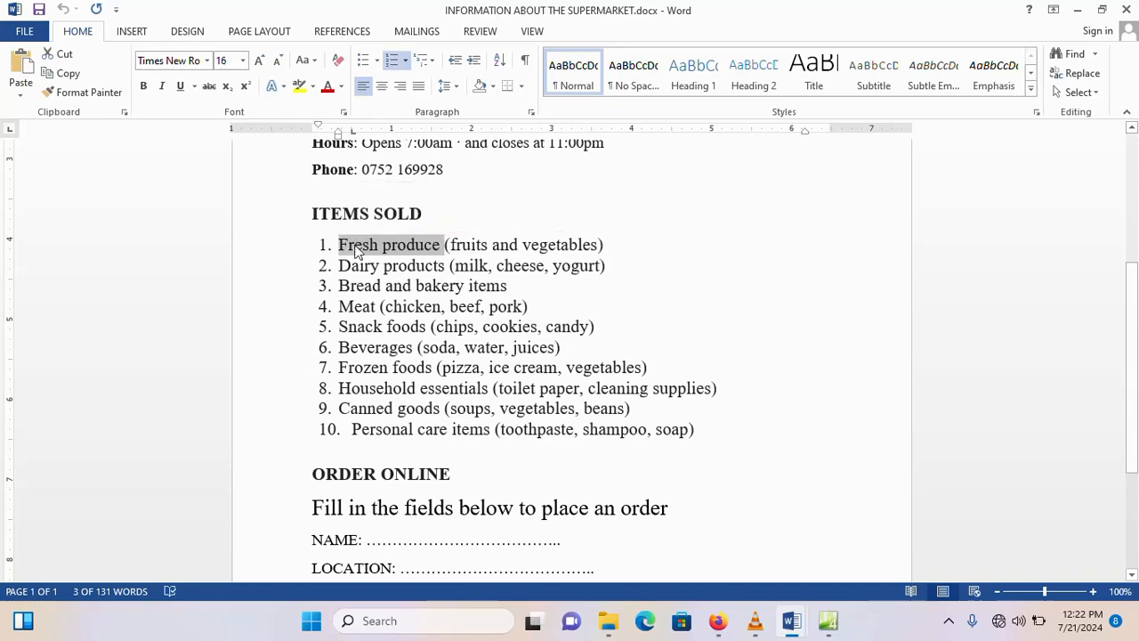
left_click(830, 623)
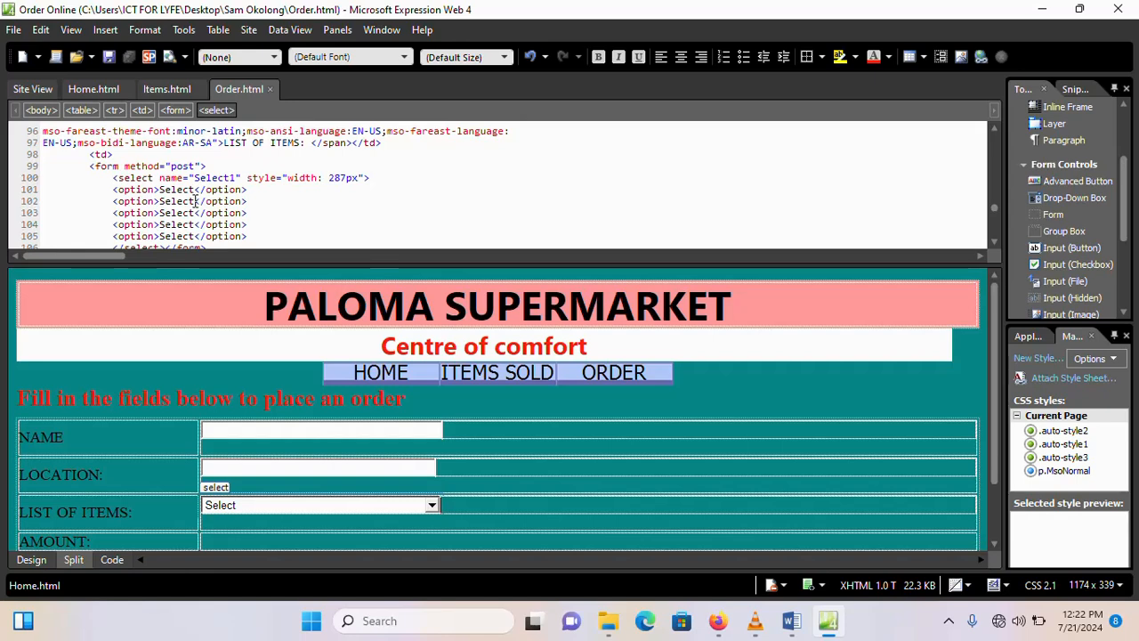
left_click_drag(195, 201, 161, 203)
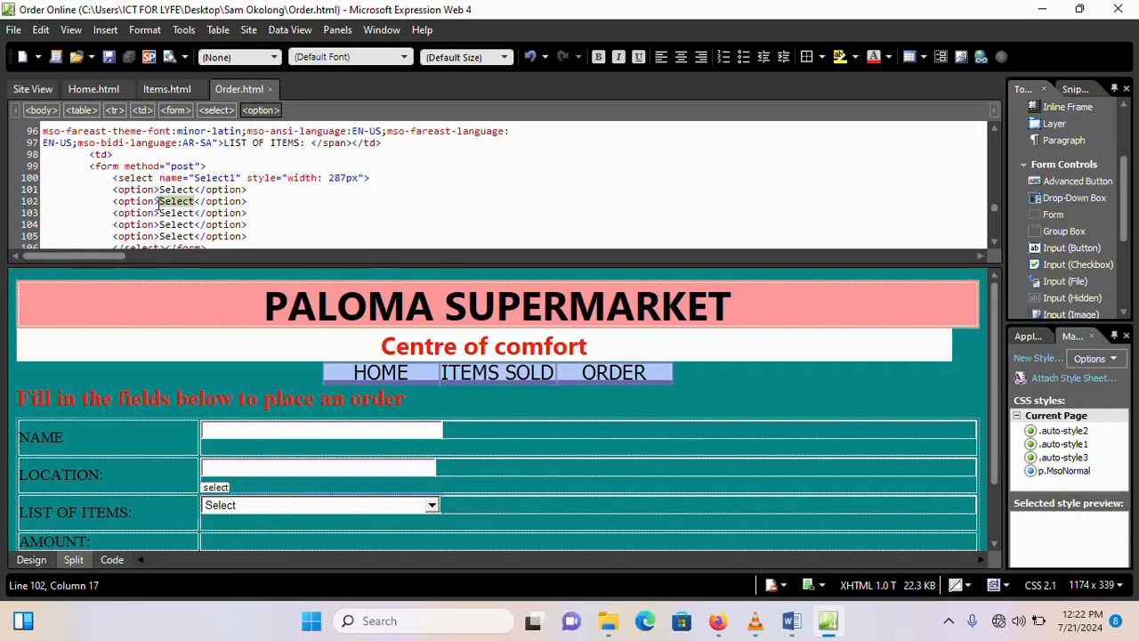
type("1.  Fresh produce")
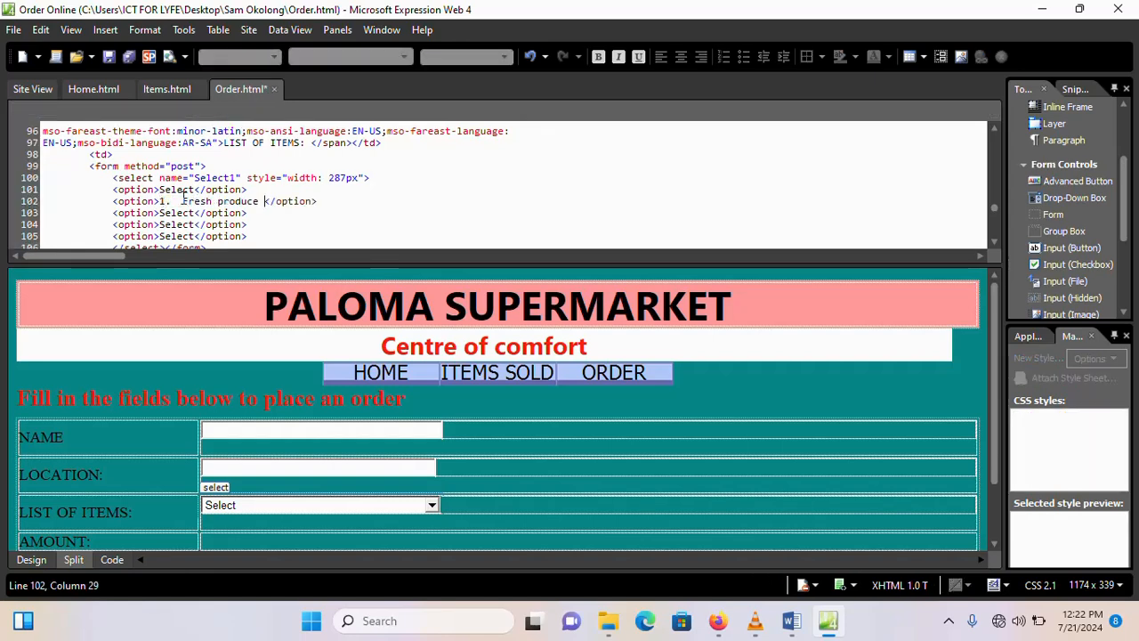
key("BackSpace")
key("BackSpace")
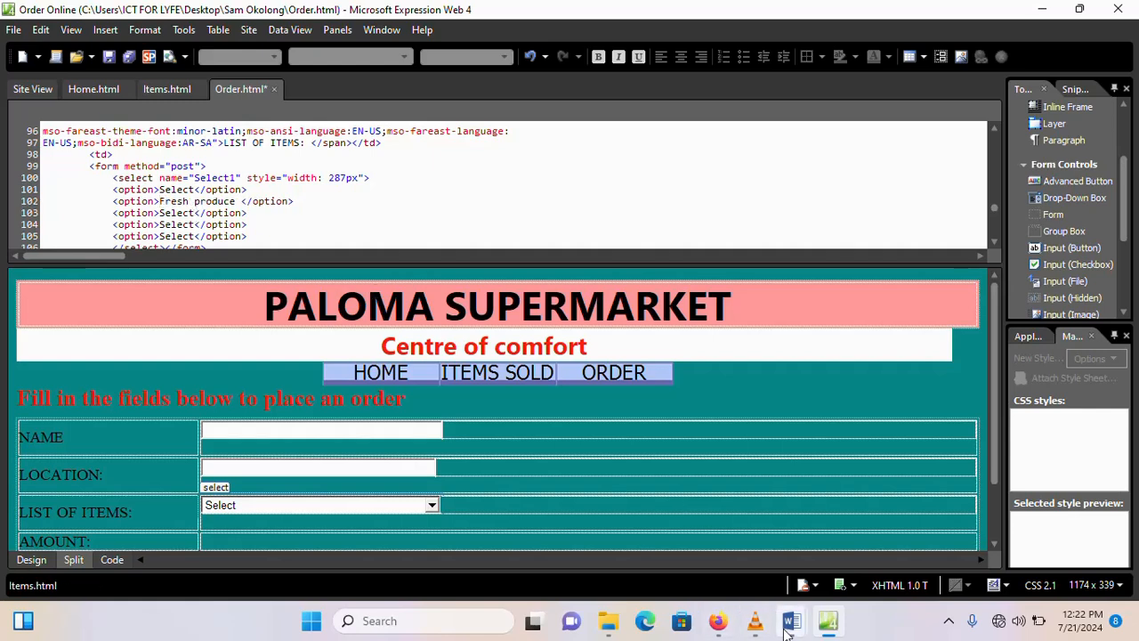
Step: Copy Dairy products from Word's ITEMS SOLD list and replace the third option's text with it in Expression Web, without the list number
mouse_move(792, 621)
left_click(881, 534)
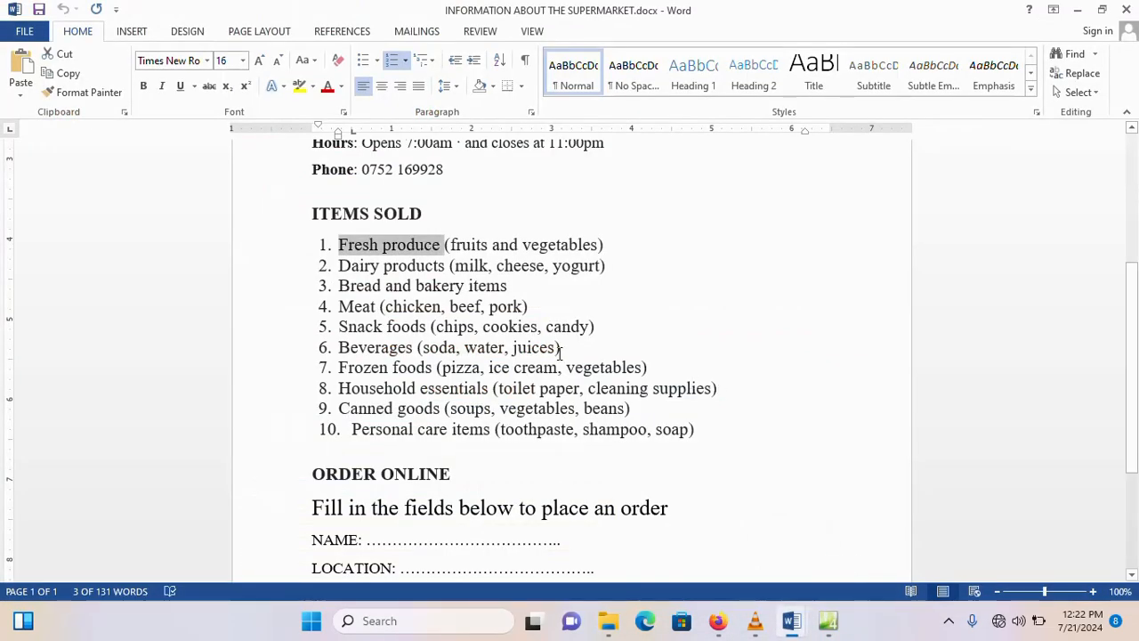
left_click_drag(446, 265, 367, 271)
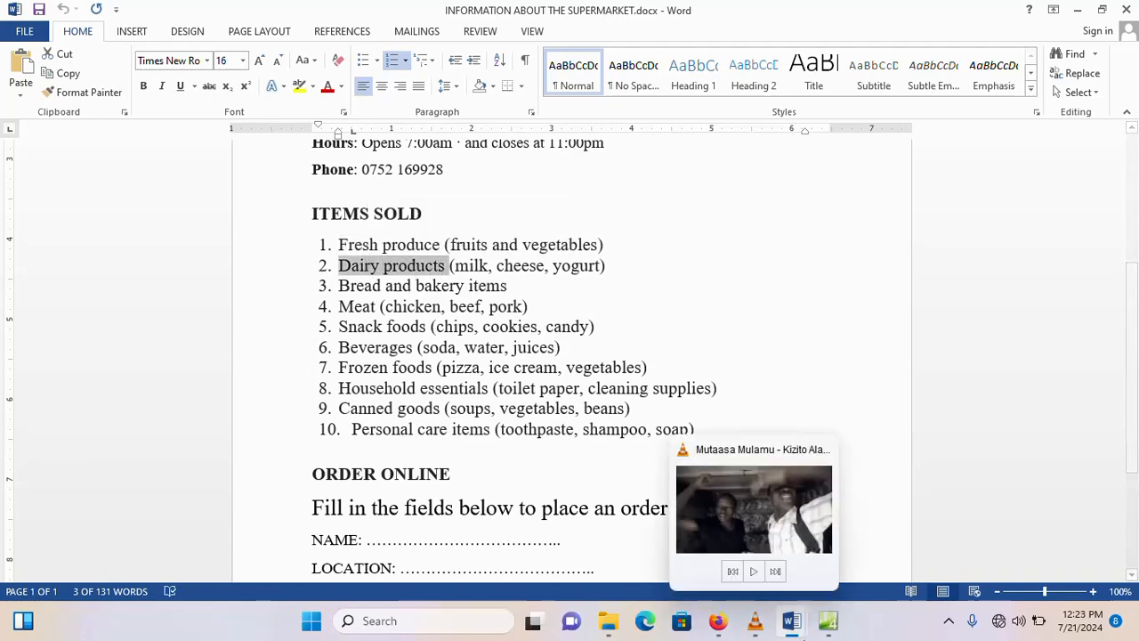
mouse_move(828, 621)
left_click(823, 534)
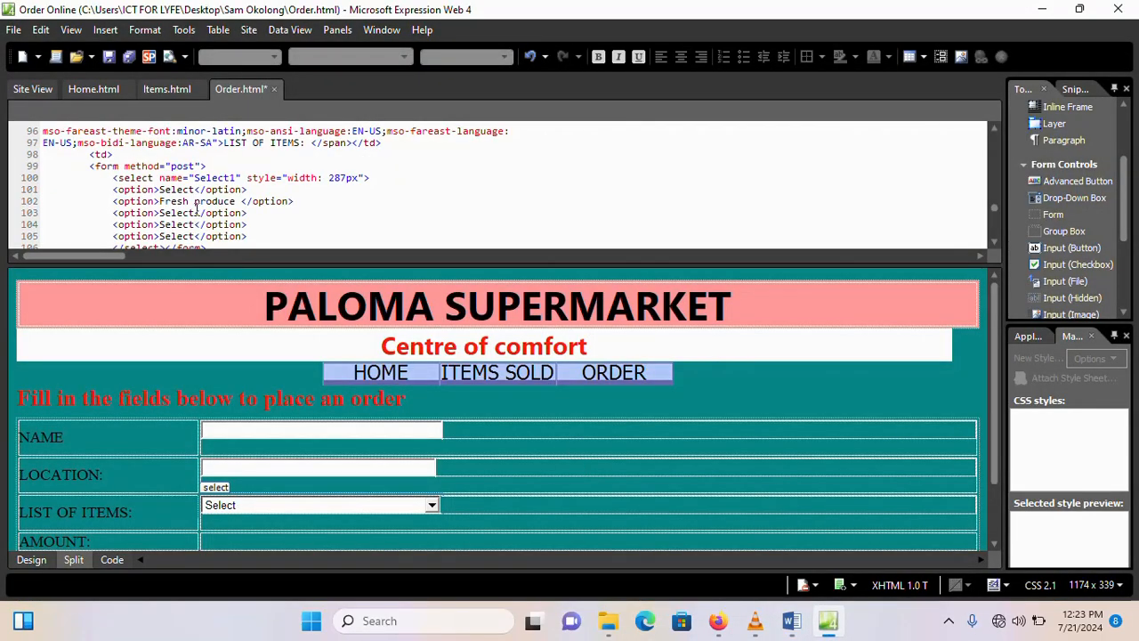
left_click_drag(198, 212, 161, 214)
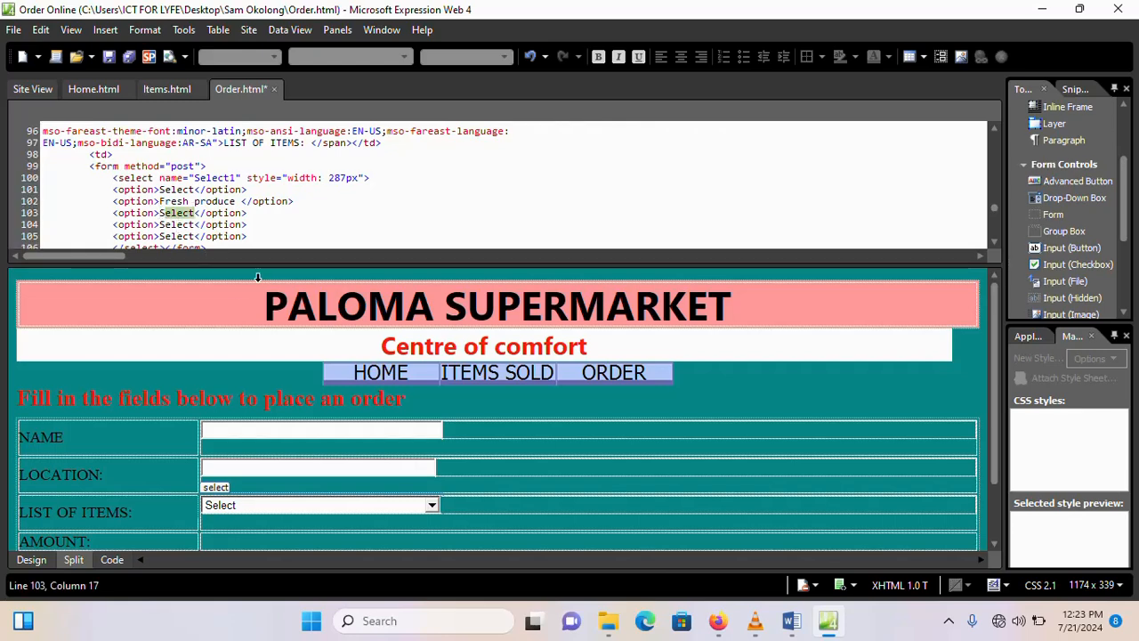
key("BackSpace")
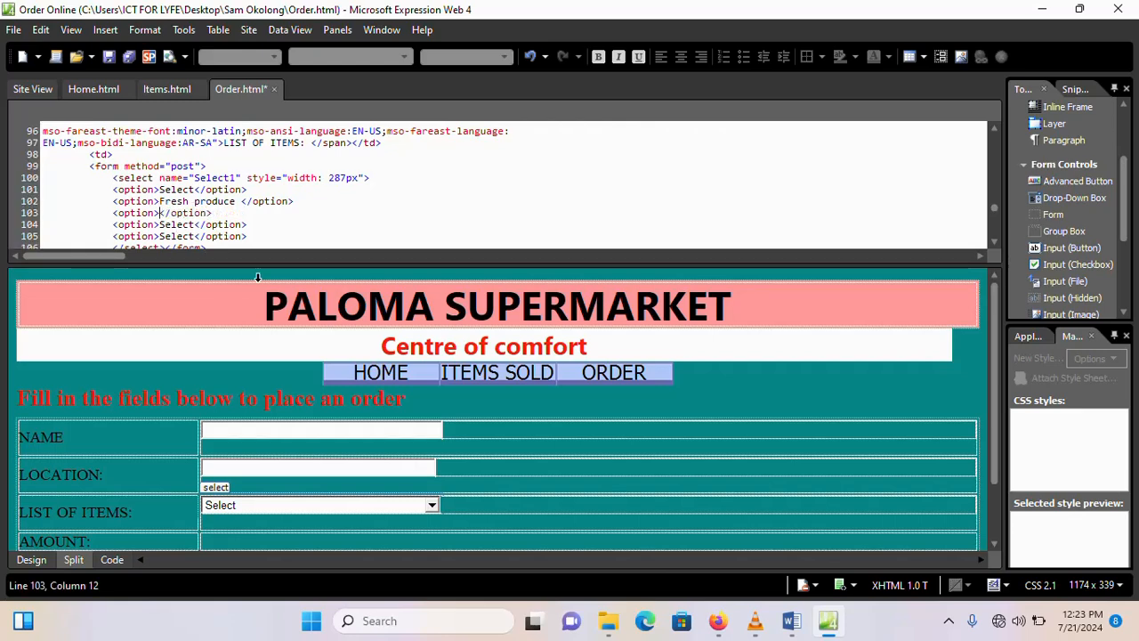
type("2.\tDairy products")
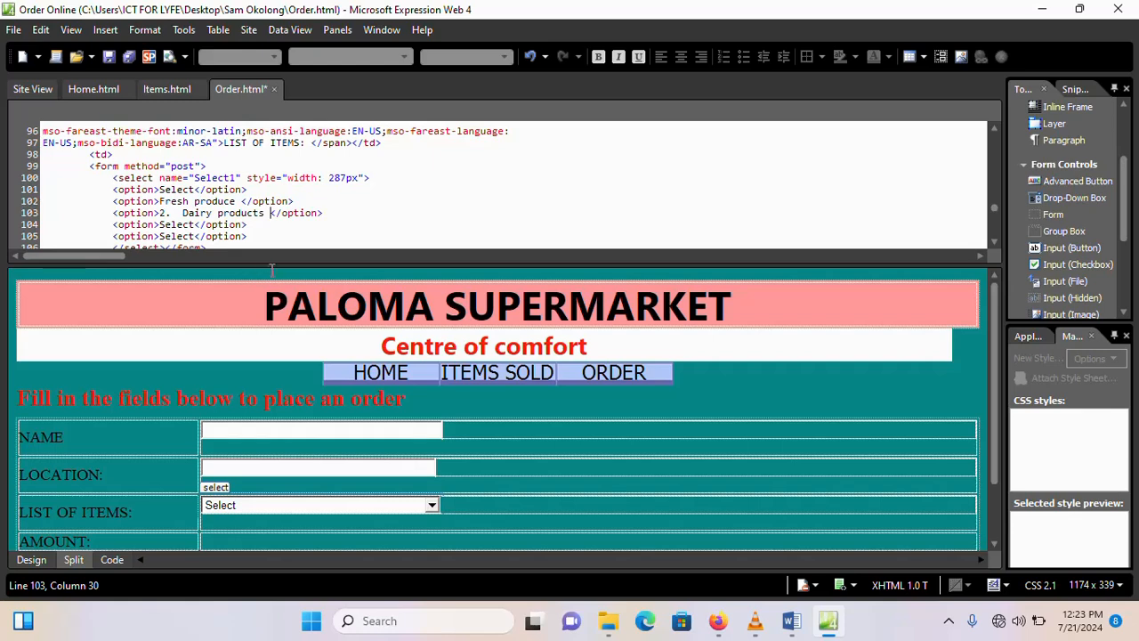
left_click(184, 213)
key("BackSpace")
key("BackSpace")
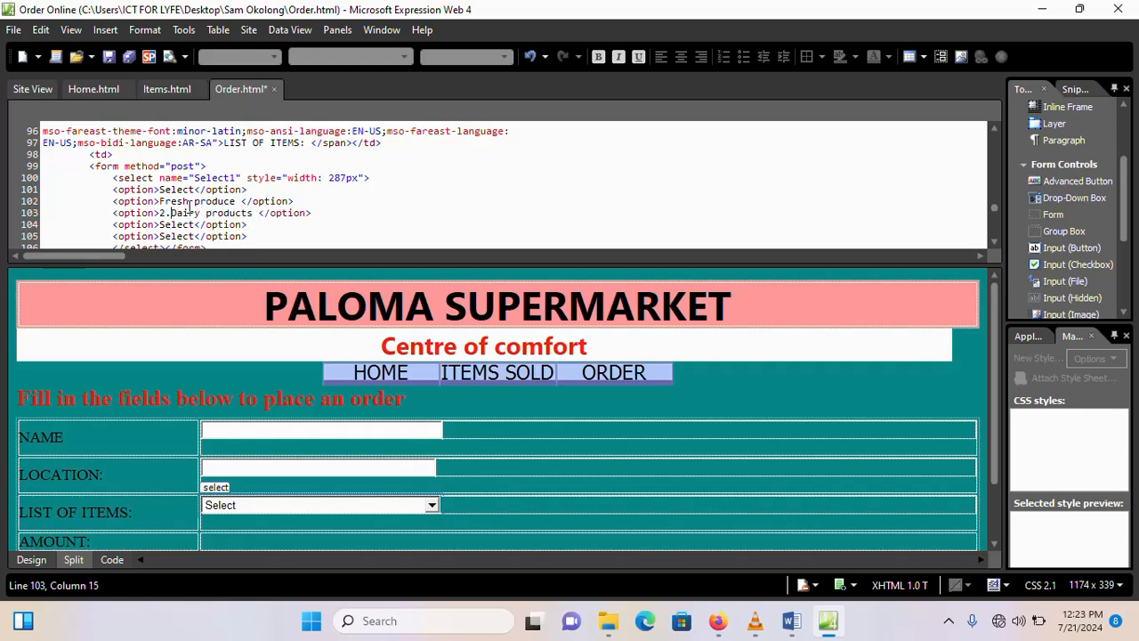
key("BackSpace")
key("BackSpace")
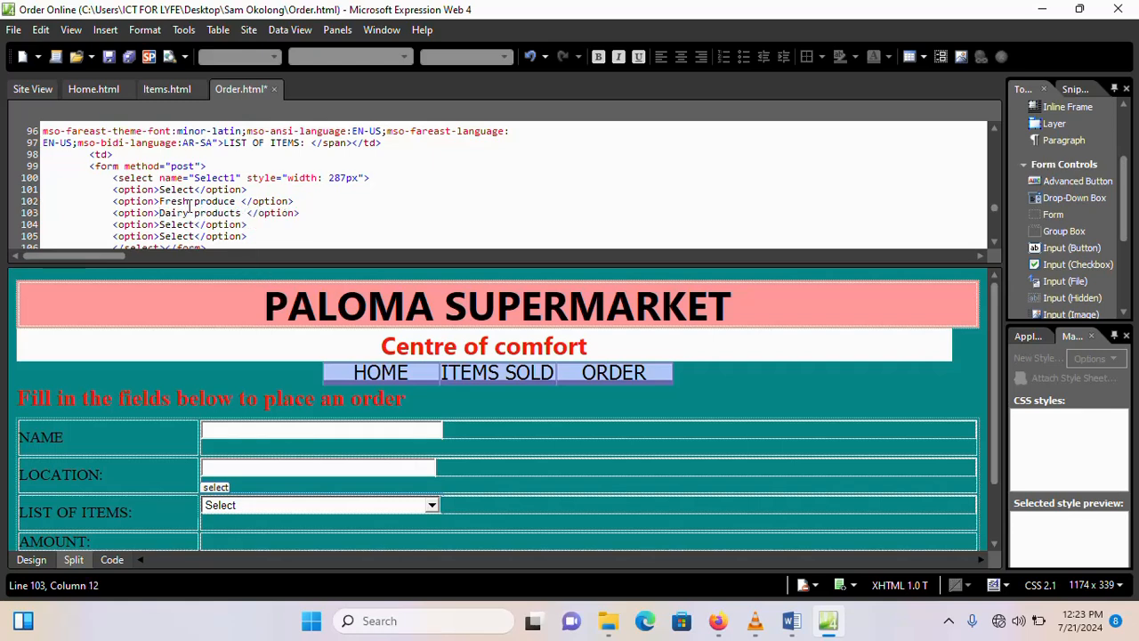
Step: Copy Meat from Word's ITEMS SOLD list and replace the fourth option's text with it in Expression Web, without the list number
mouse_move(791, 620)
left_click(879, 551)
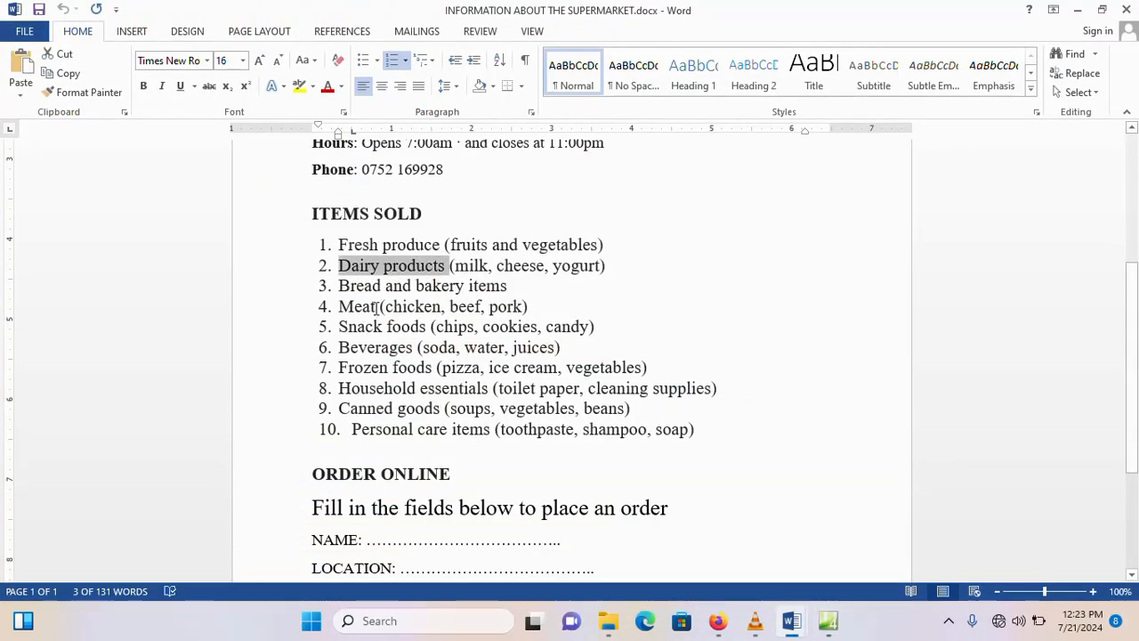
left_click_drag(376, 306, 339, 308)
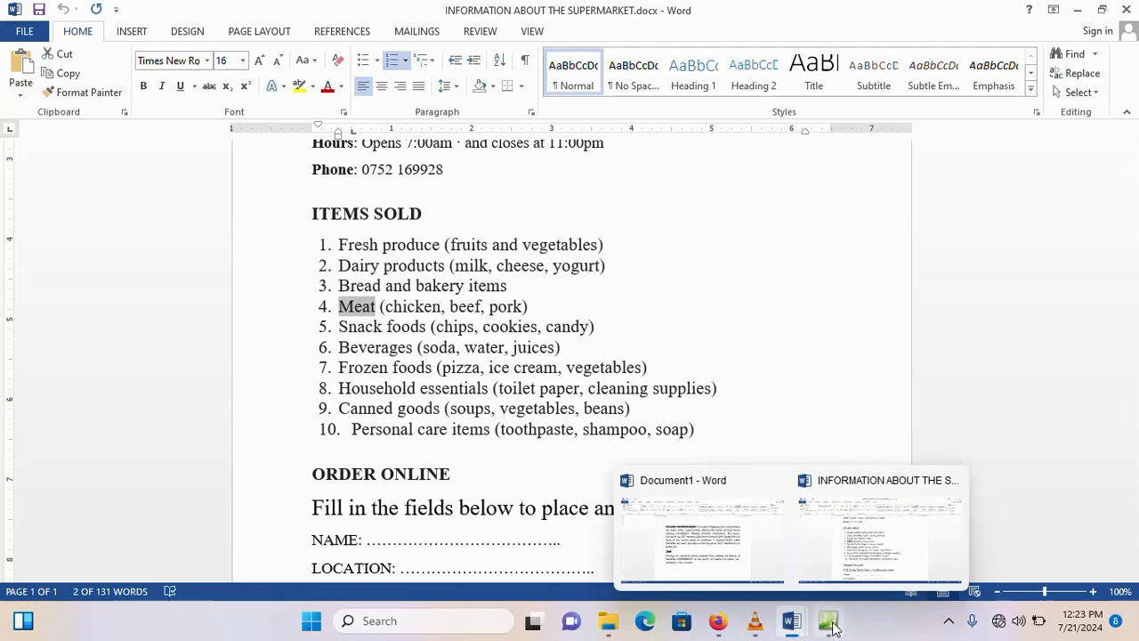
left_click(829, 623)
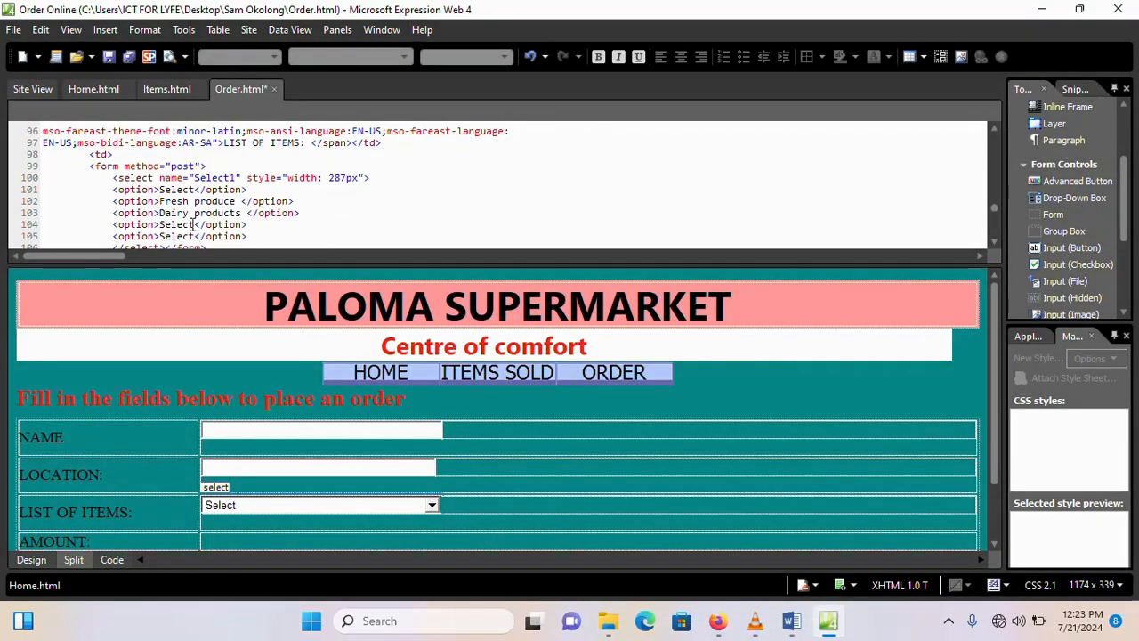
left_click_drag(194, 224, 160, 222)
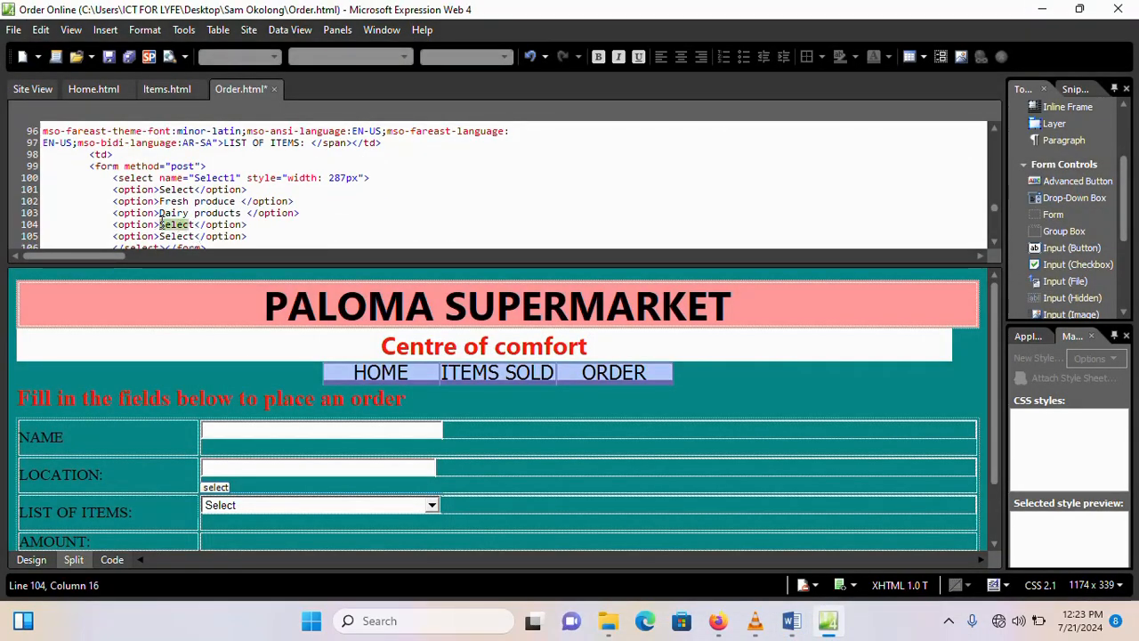
key("BackSpace")
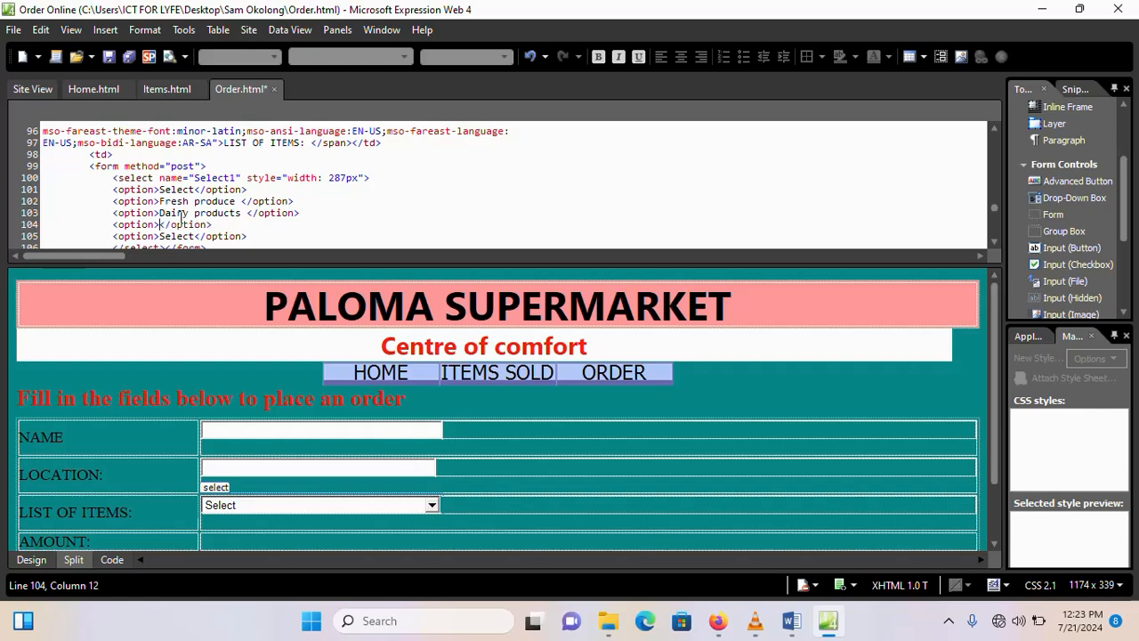
type("4.\tMeat")
left_click(183, 225)
key("BackSpace")
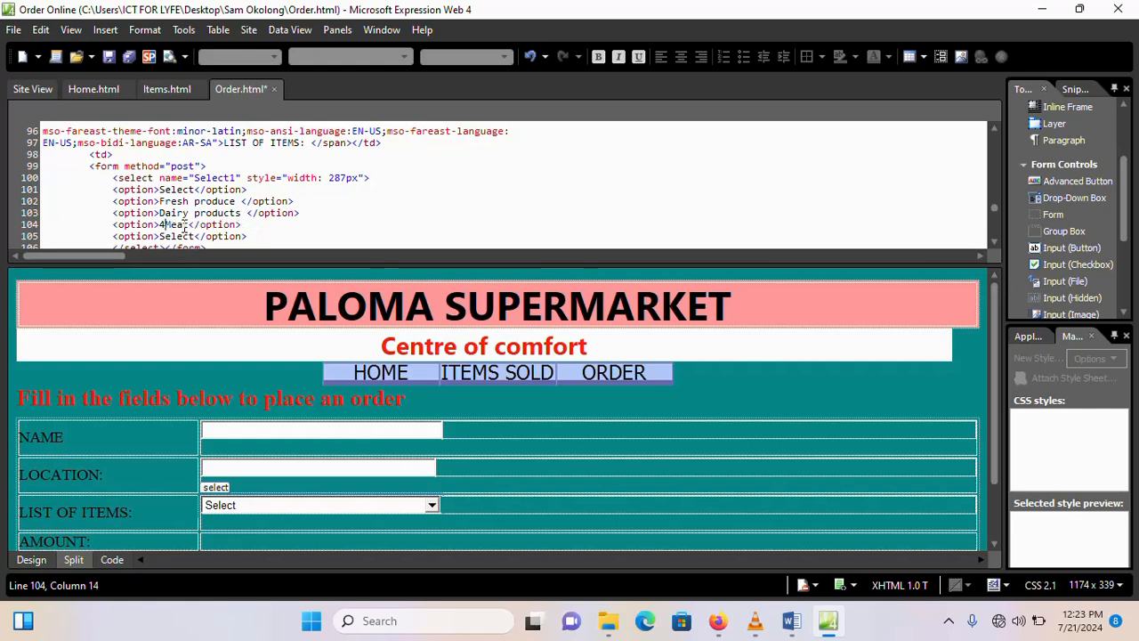
key("BackSpace")
Step: Replace the fifth option's text in Expression Web with Snack foods copied from Word's ITEMS SOLD list, without the list number
left_click_drag(196, 236, 160, 238)
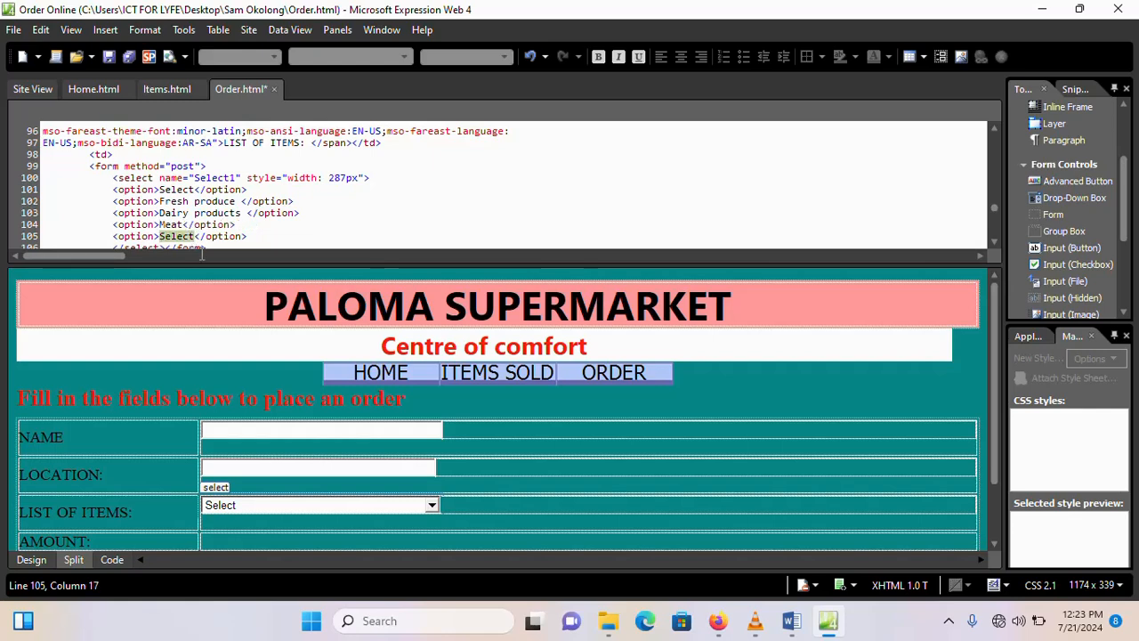
mouse_move(791, 620)
left_click(865, 544)
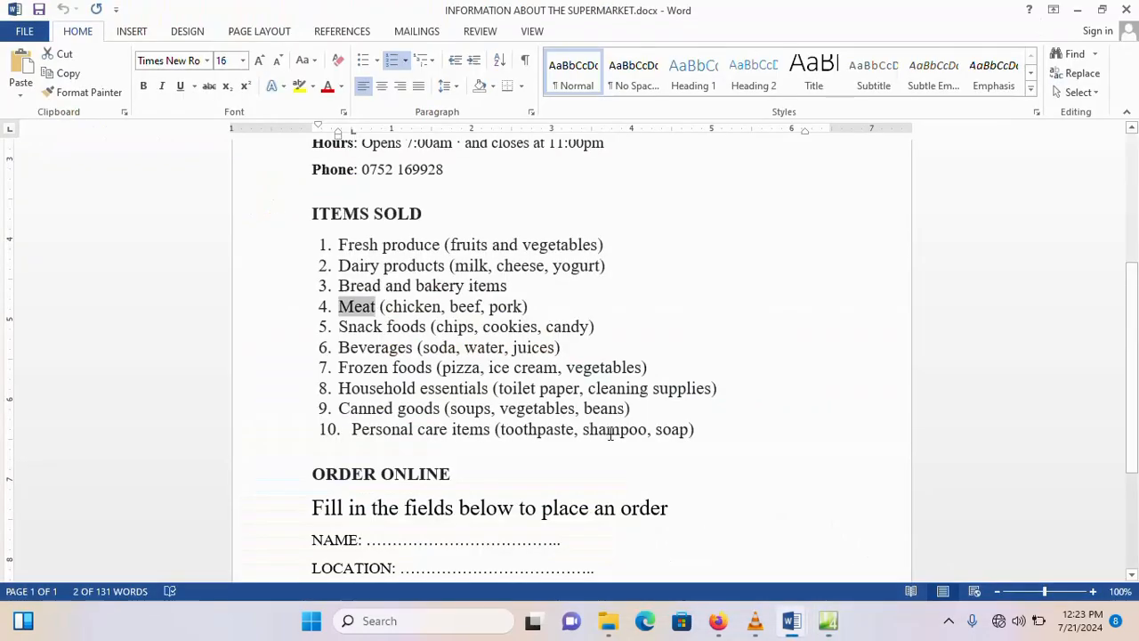
left_click_drag(427, 327, 361, 333)
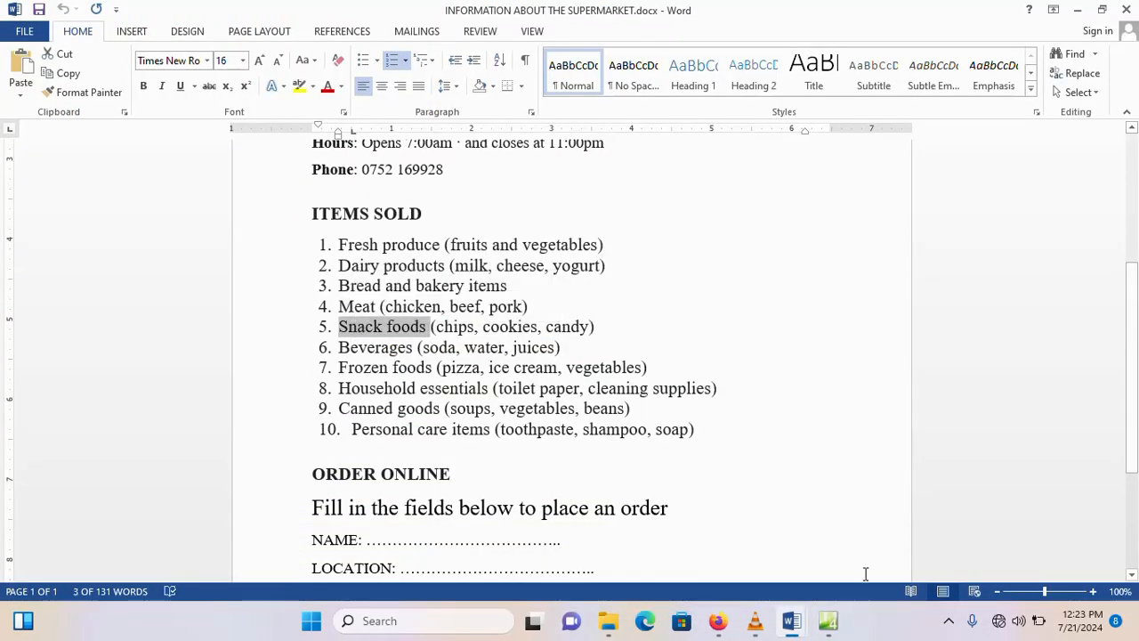
mouse_move(828, 621)
left_click(828, 525)
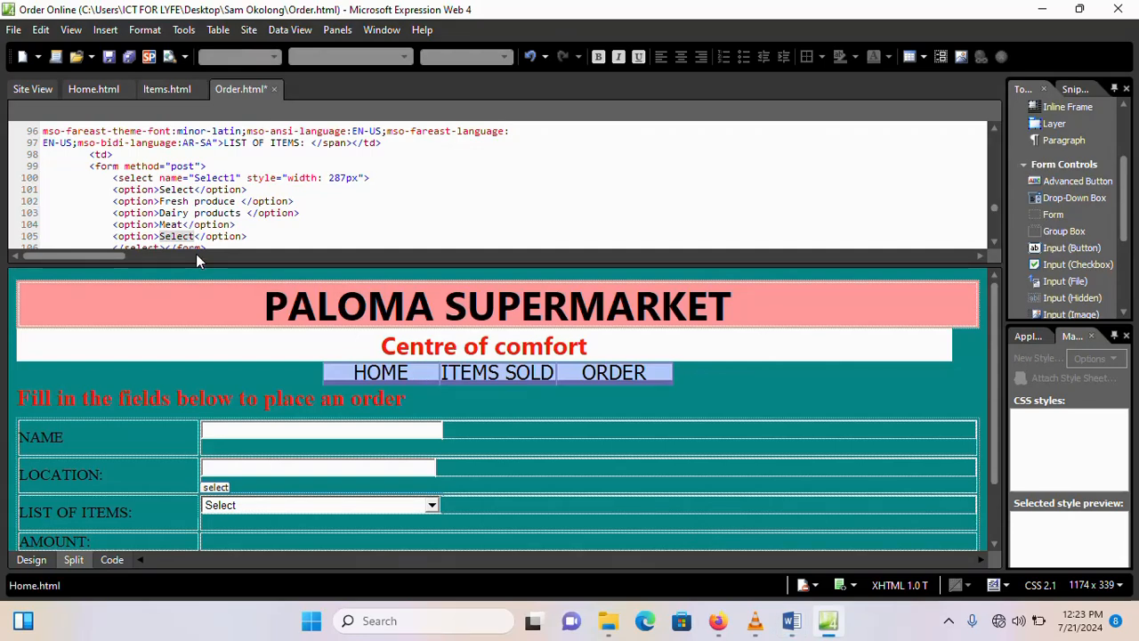
type("5.\tSnack foods")
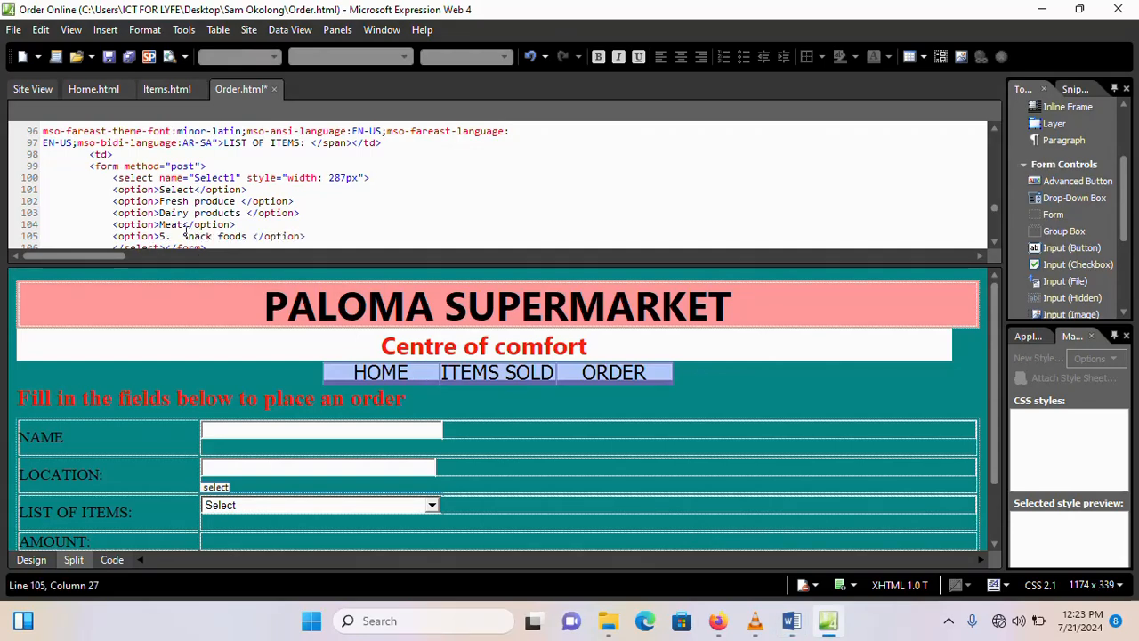
left_click(186, 233)
key("BackSpace")
key("BackSpace")
key("BackSpace")
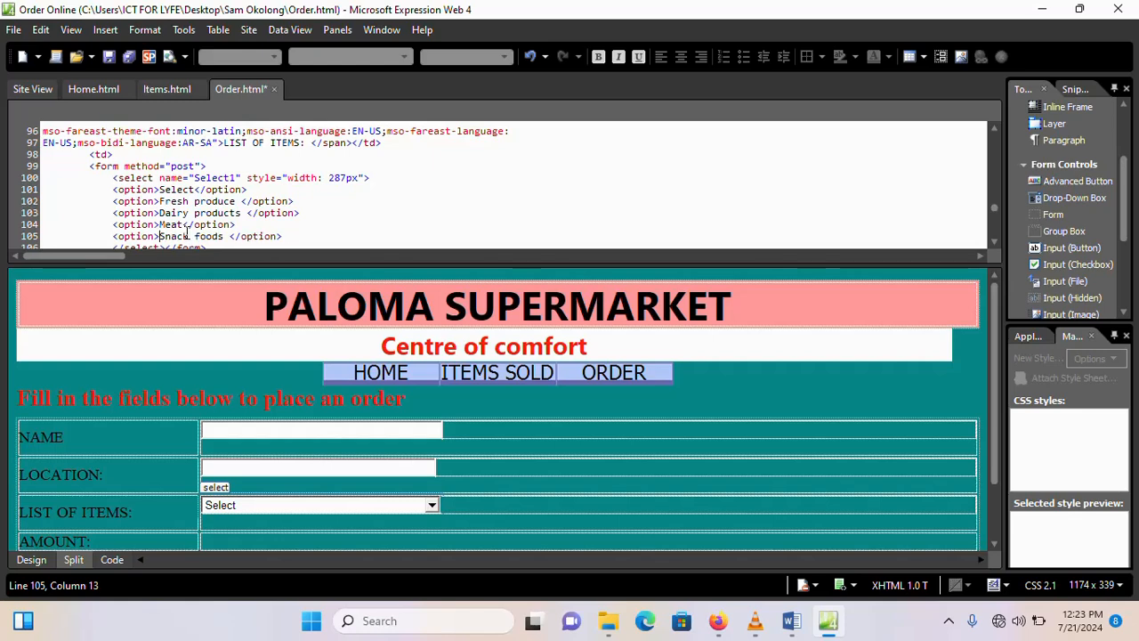
Step: Save Order.html, return to Design view, and check the LIST OF ITEMS: drop-down options in Firefox
left_click(129, 59)
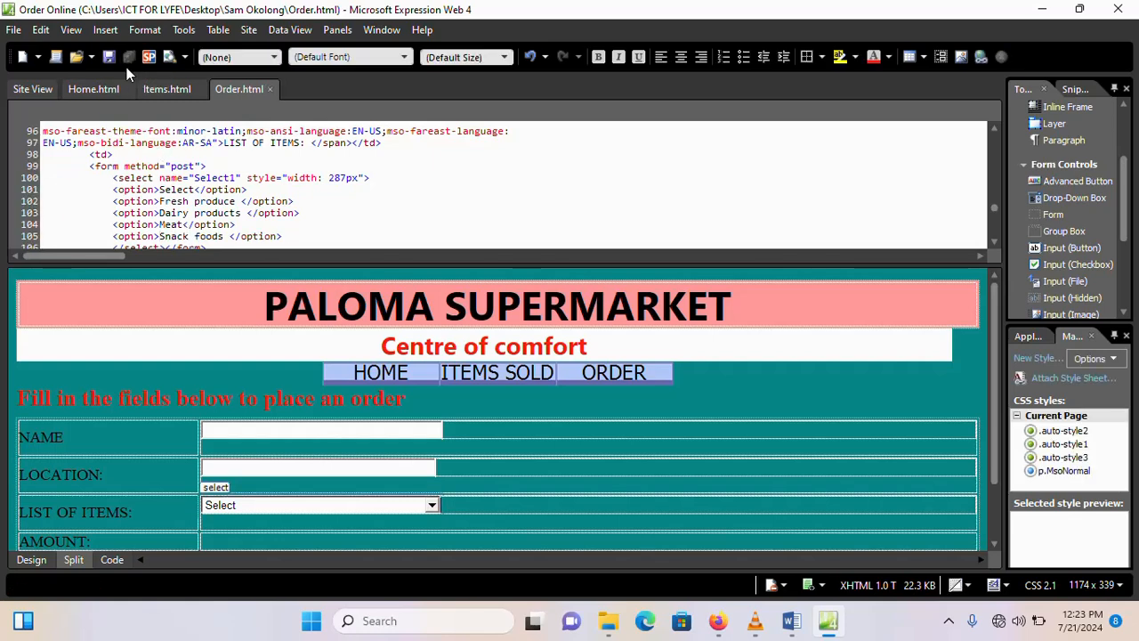
left_click(36, 561)
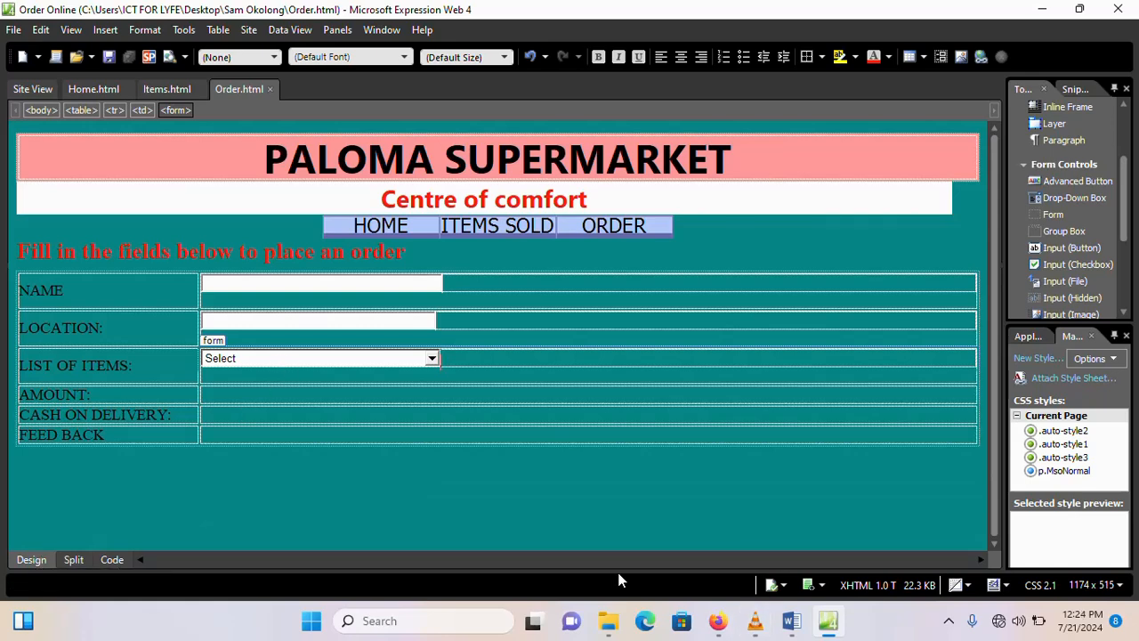
left_click(723, 630)
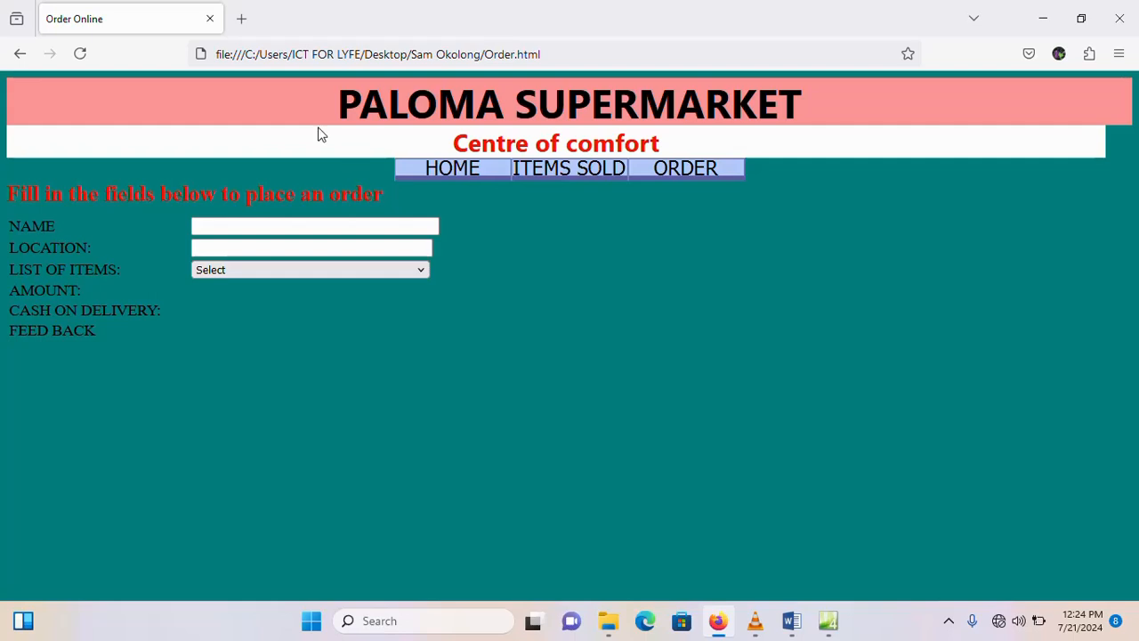
left_click(422, 272)
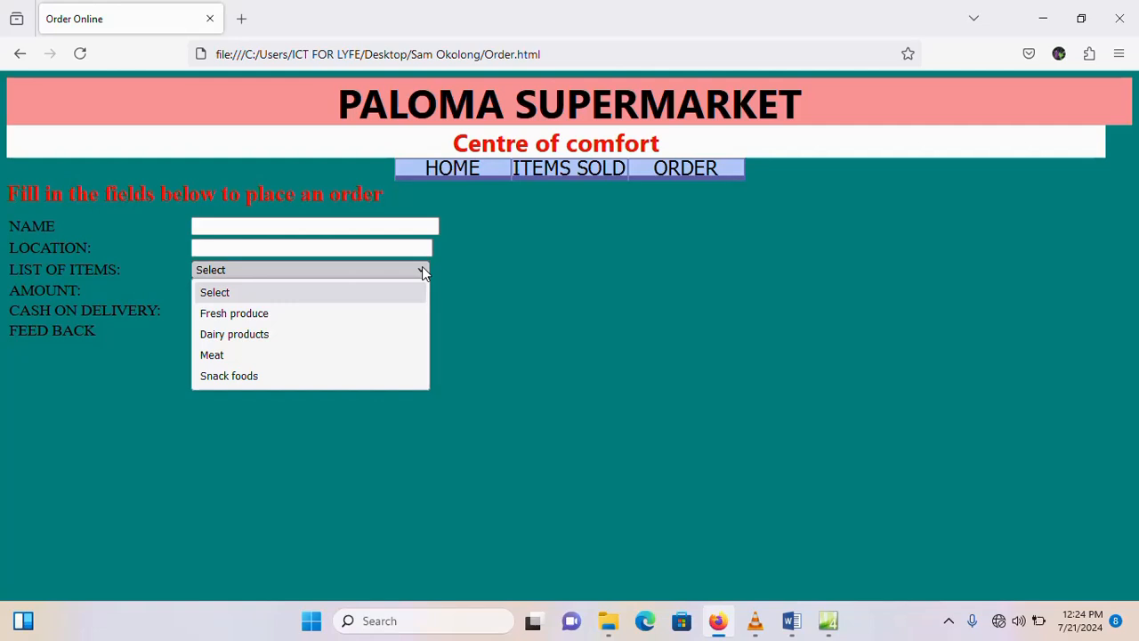
left_click(502, 307)
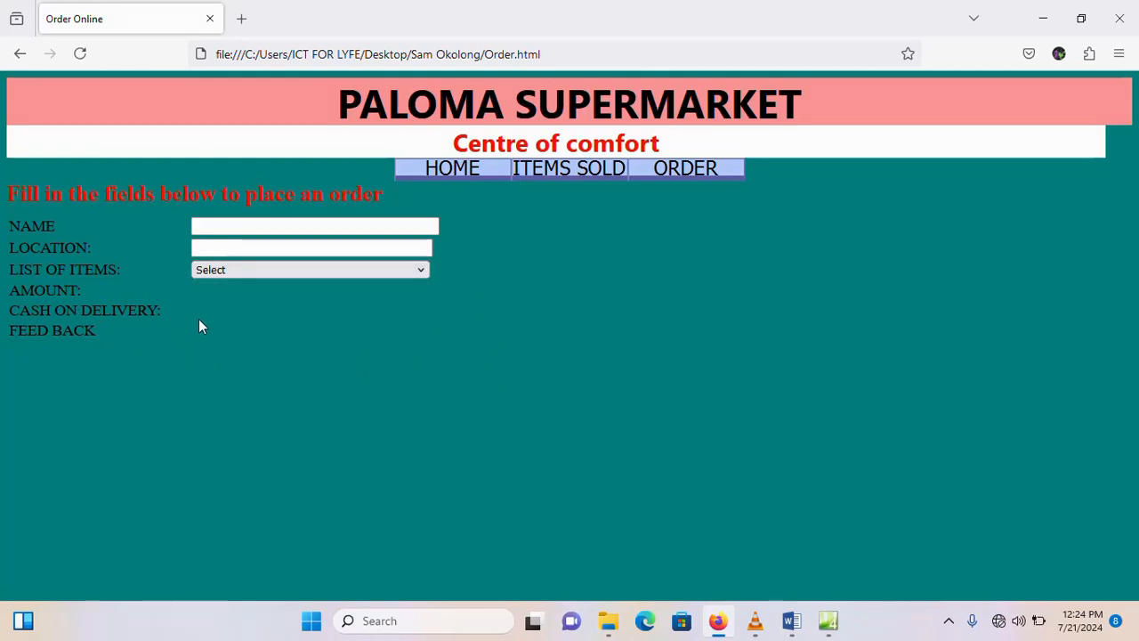
Step: Back in Expression Web, add an Input (Text) control to the AMOUNT: row and widen it to match the NAME box
left_click(829, 626)
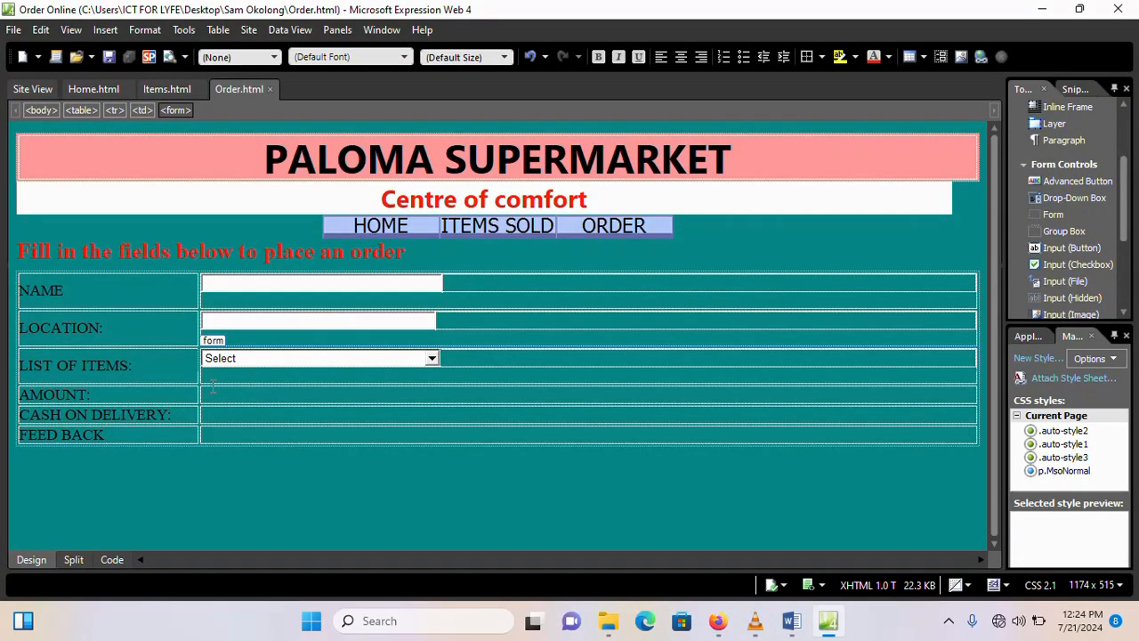
left_click(214, 395)
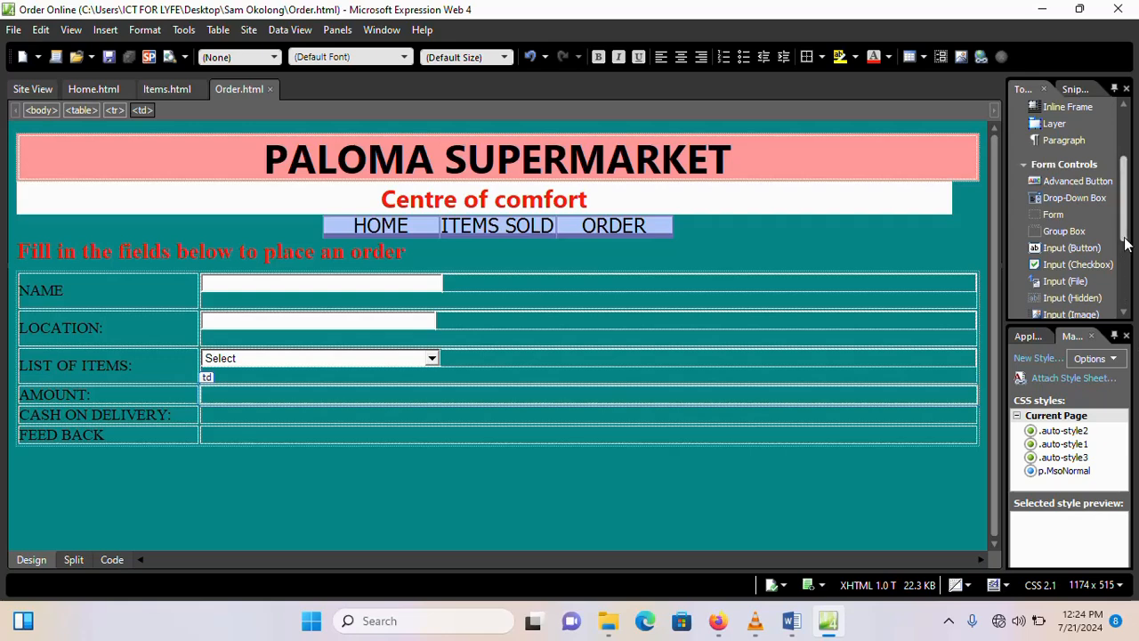
left_click_drag(1126, 221, 229, 391)
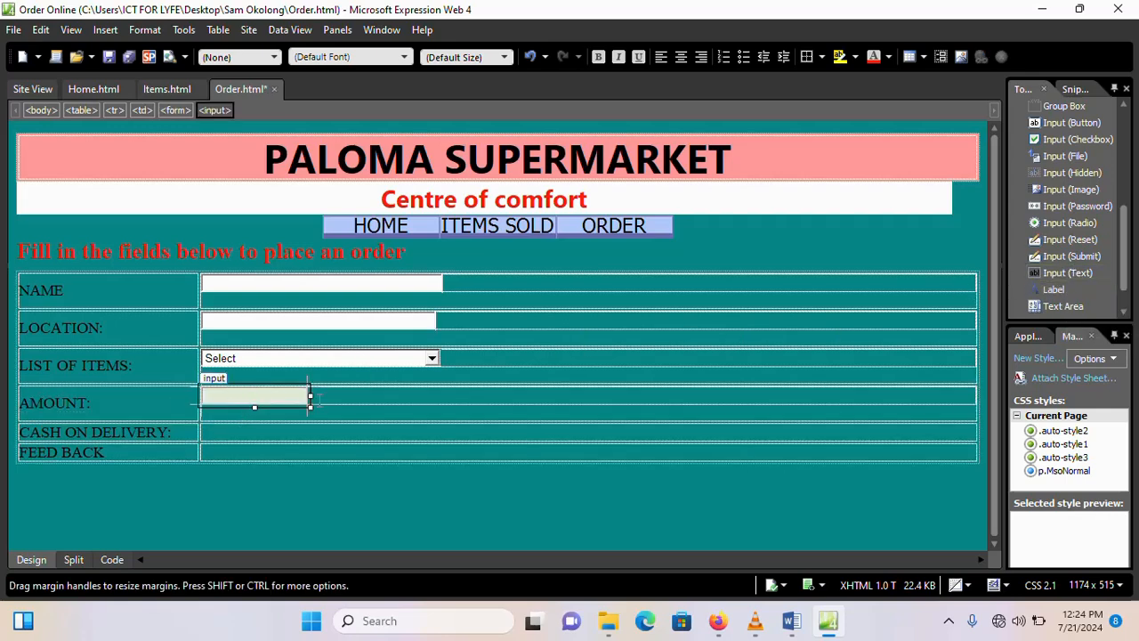
left_click_drag(306, 397, 441, 402)
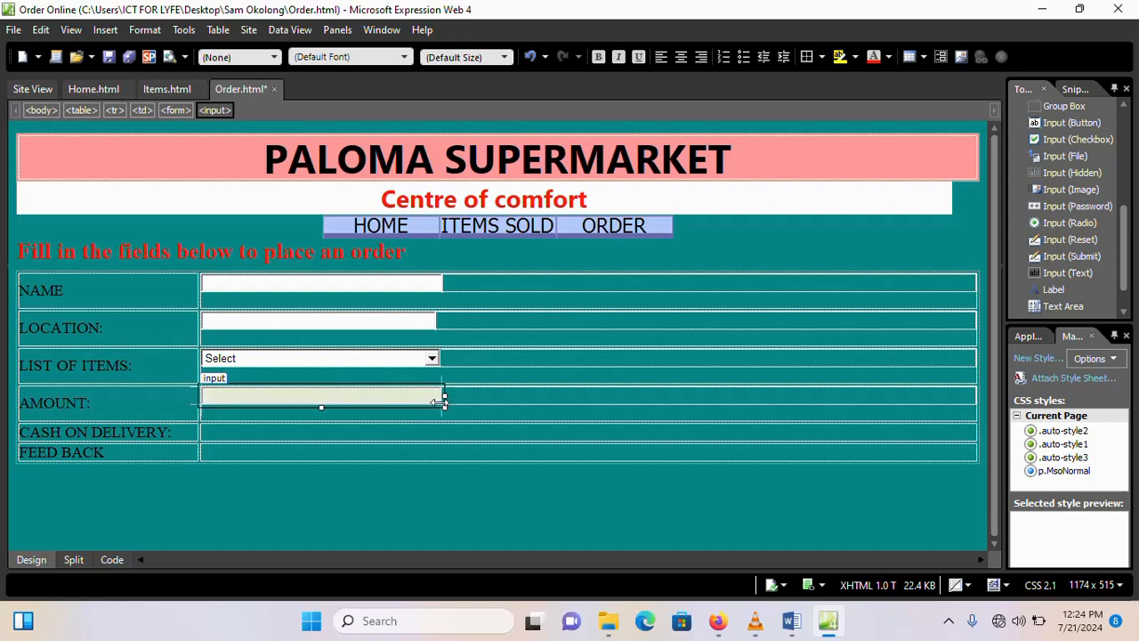
Step: Add a Text Area control to the FEED BACK row and widen it to about the width of the boxes above
left_click(234, 454)
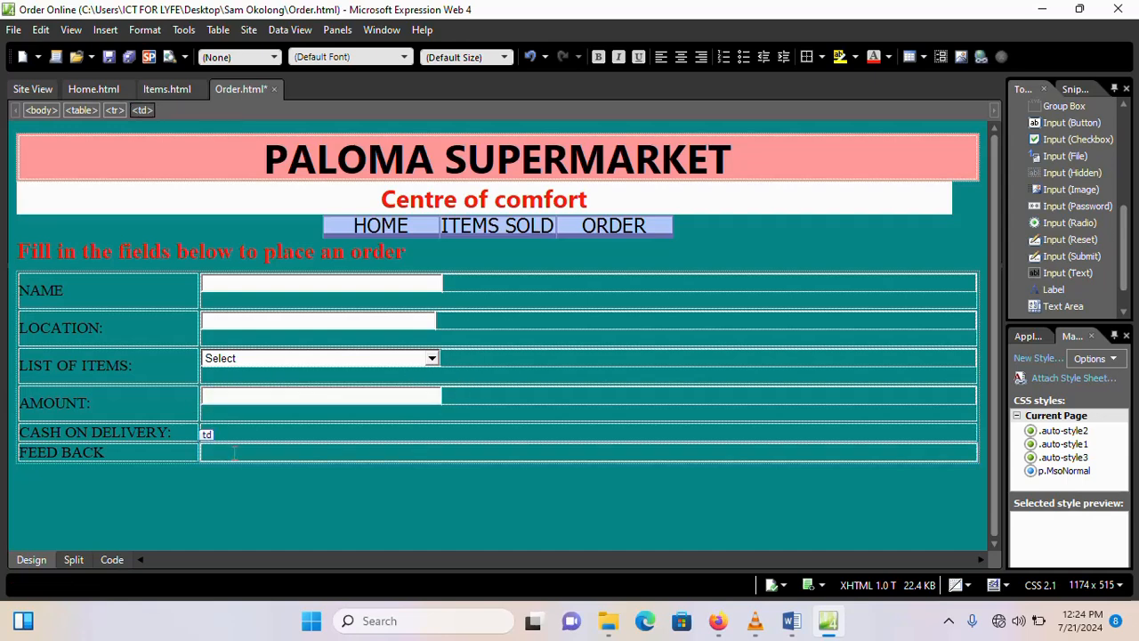
left_click(1123, 312)
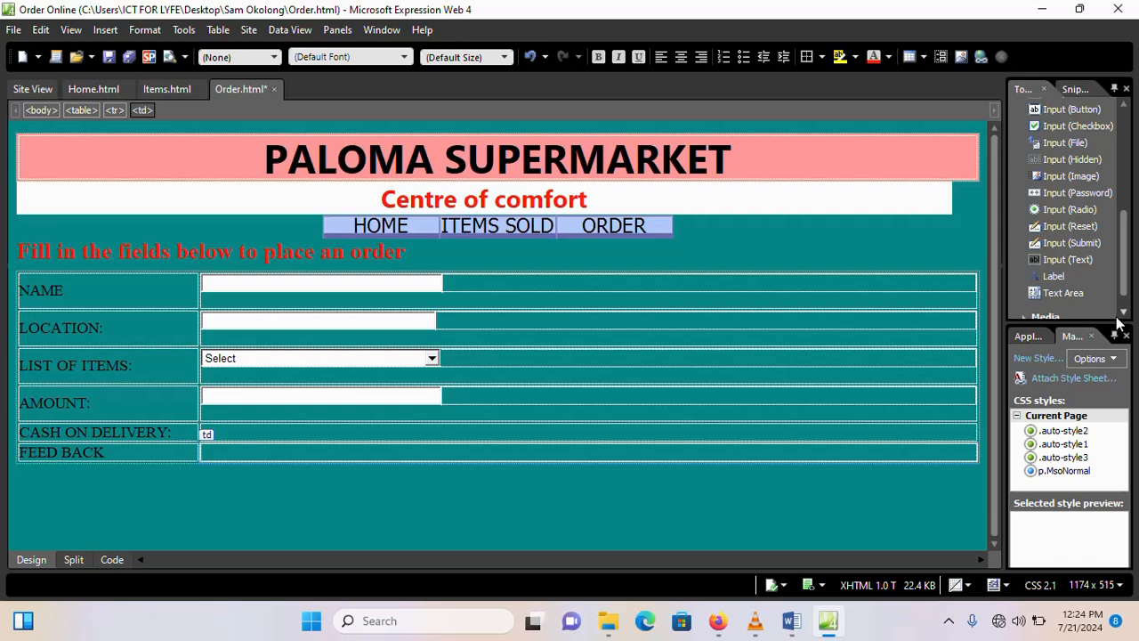
left_click_drag(1061, 293, 381, 424)
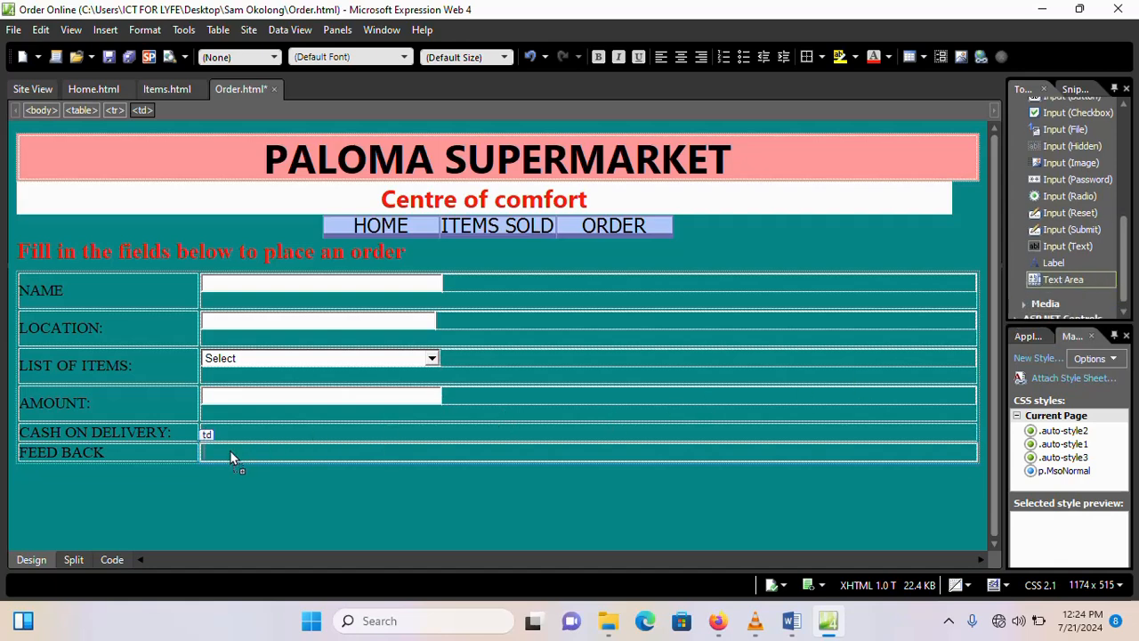
left_click_drag(229, 450, 230, 450)
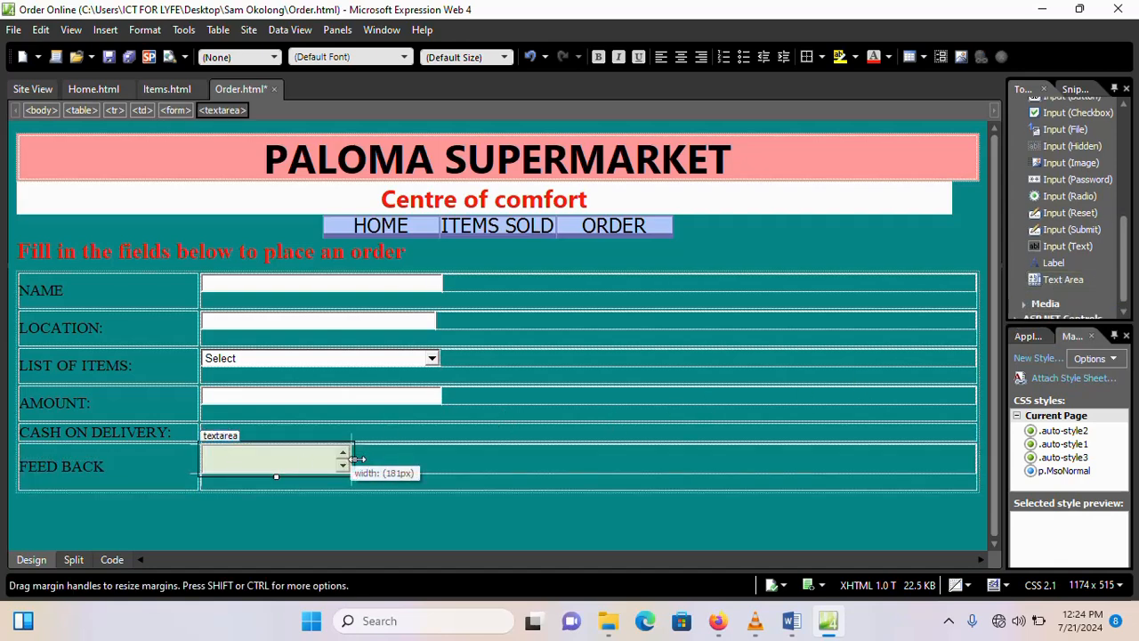
left_click_drag(354, 460, 447, 463)
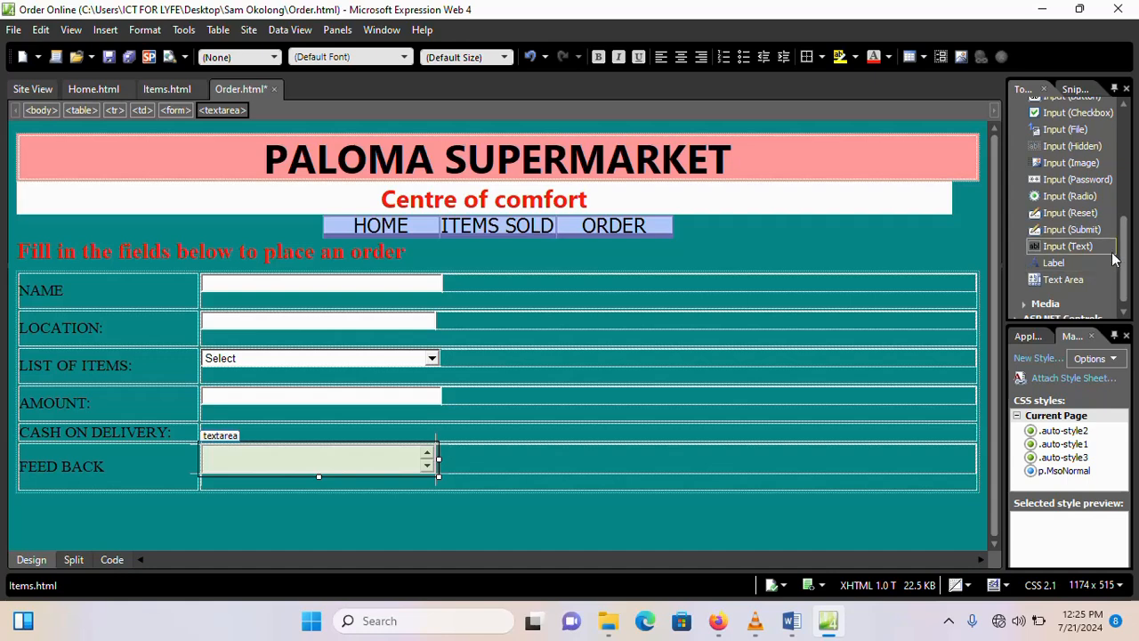
Step: Try to add an Input (Submit) control below the order form table, and undo the insertion
scroll(1121, 245, "up", 2)
mouse_move(1120, 241)
left_mouse_down()
mouse_move(1115, 212)
mouse_move(1123, 251)
left_mouse_up()
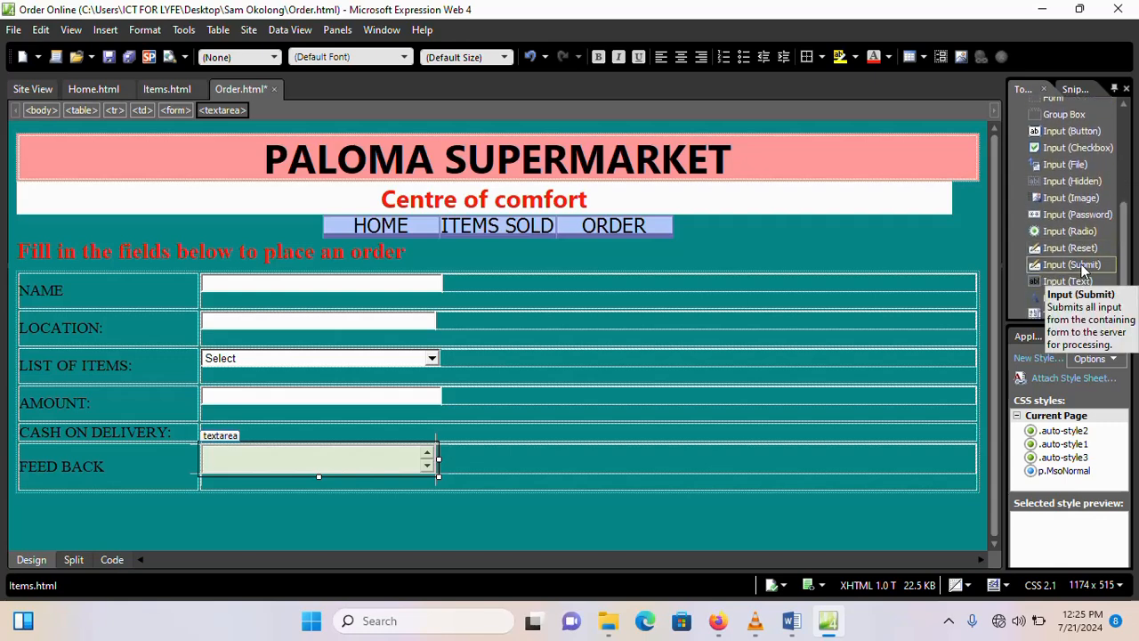
left_click_drag(1083, 269, 161, 518)
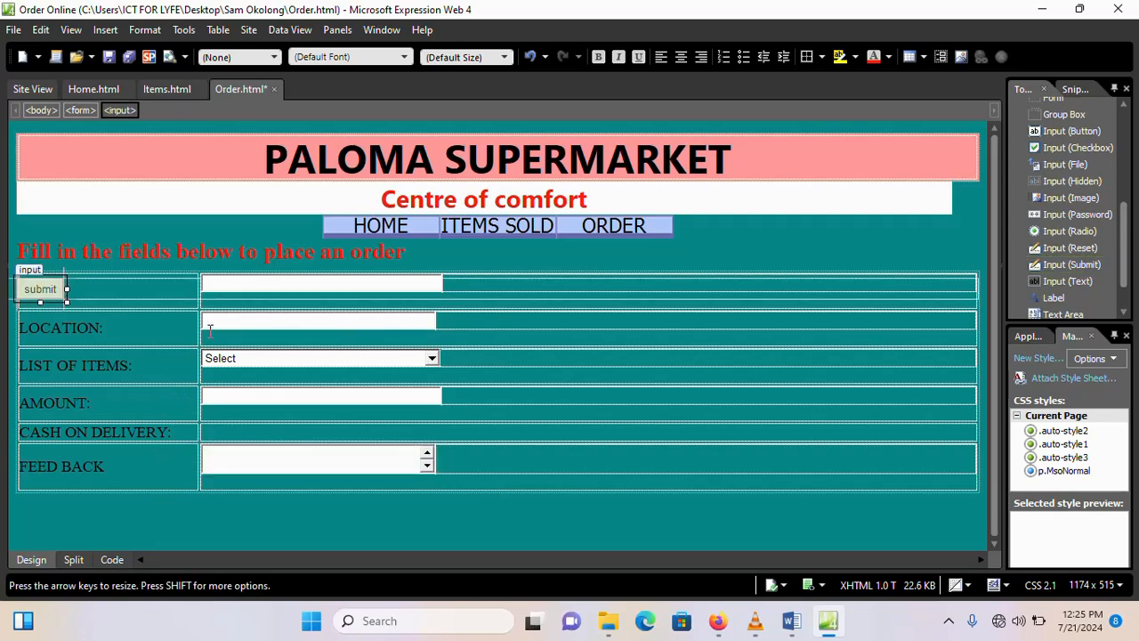
key("ctrl+z")
Step: Set the insertion point in the blank area below the form table, retry adding an Input (Submit) control there, and undo it
left_click(116, 515)
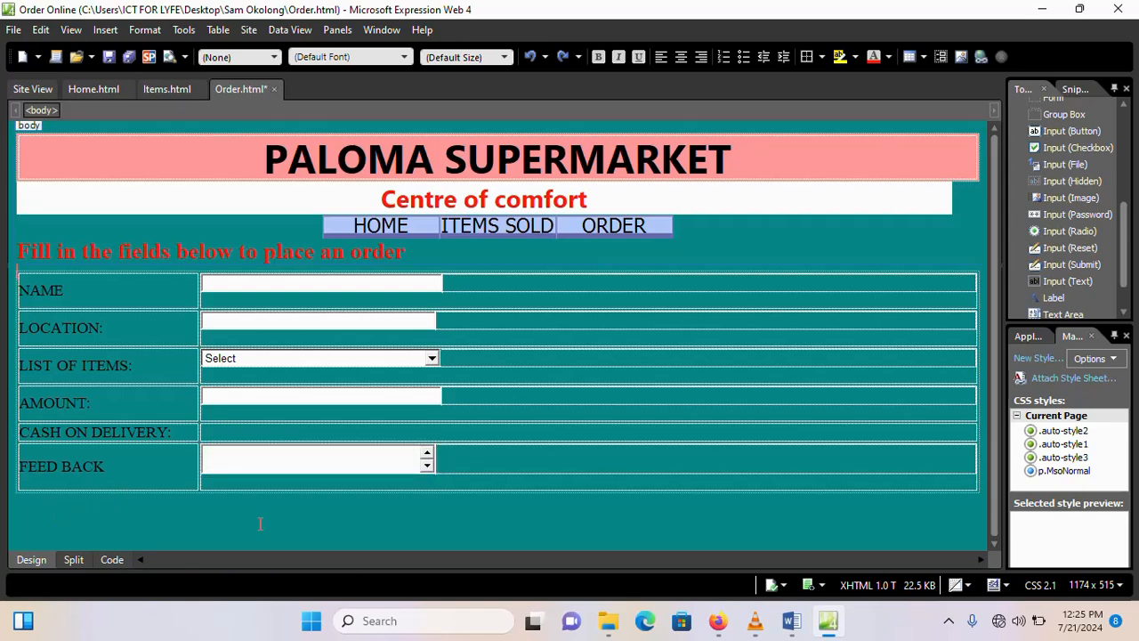
left_click(482, 485)
left_click(210, 537)
left_click(30, 500)
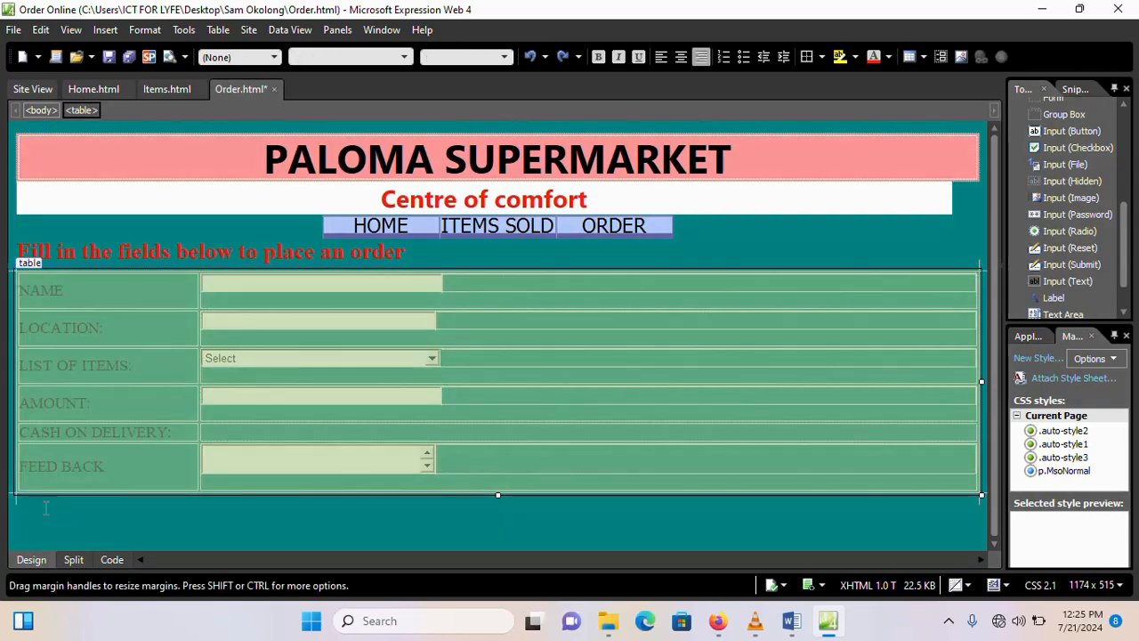
left_click(55, 512)
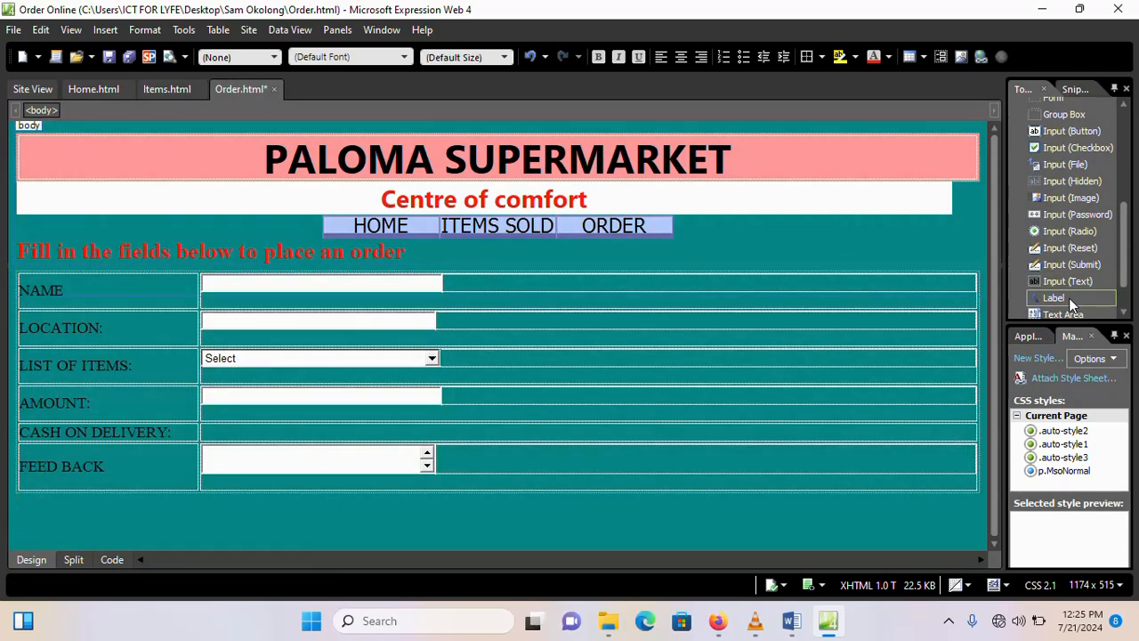
scroll(1093, 277, "down", 1)
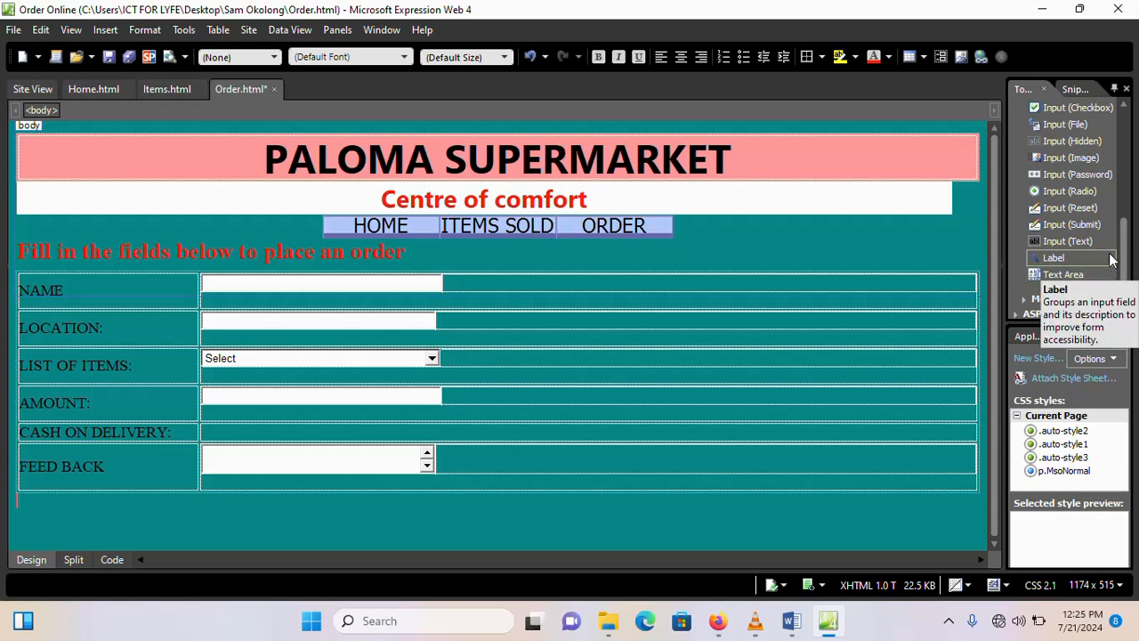
left_click_drag(1079, 228, 191, 561)
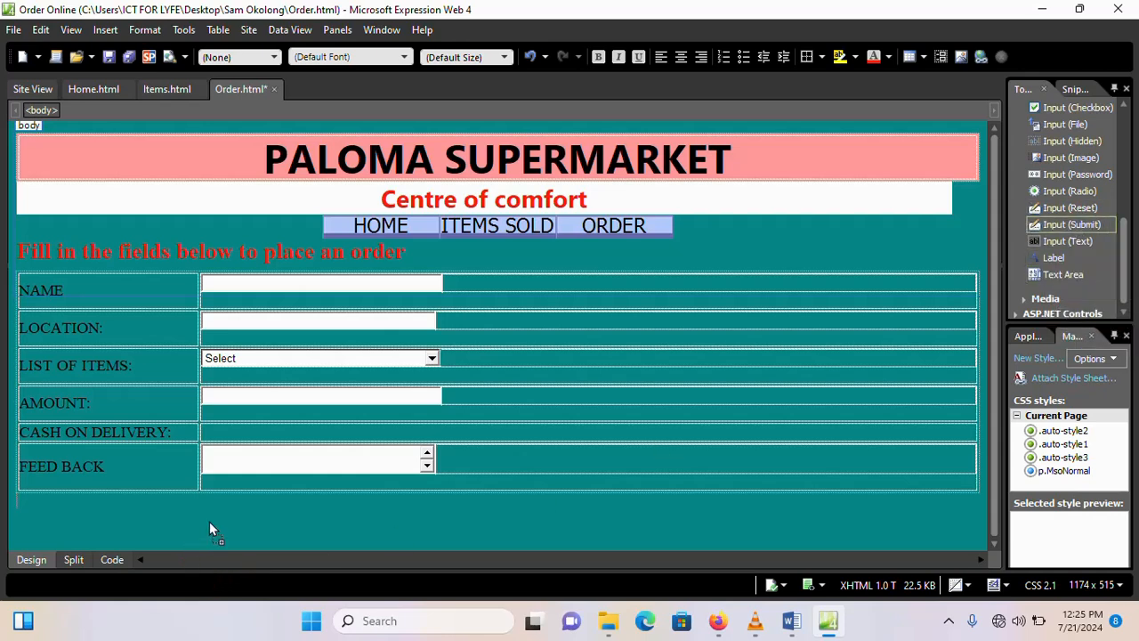
left_click_drag(209, 521, 45, 320)
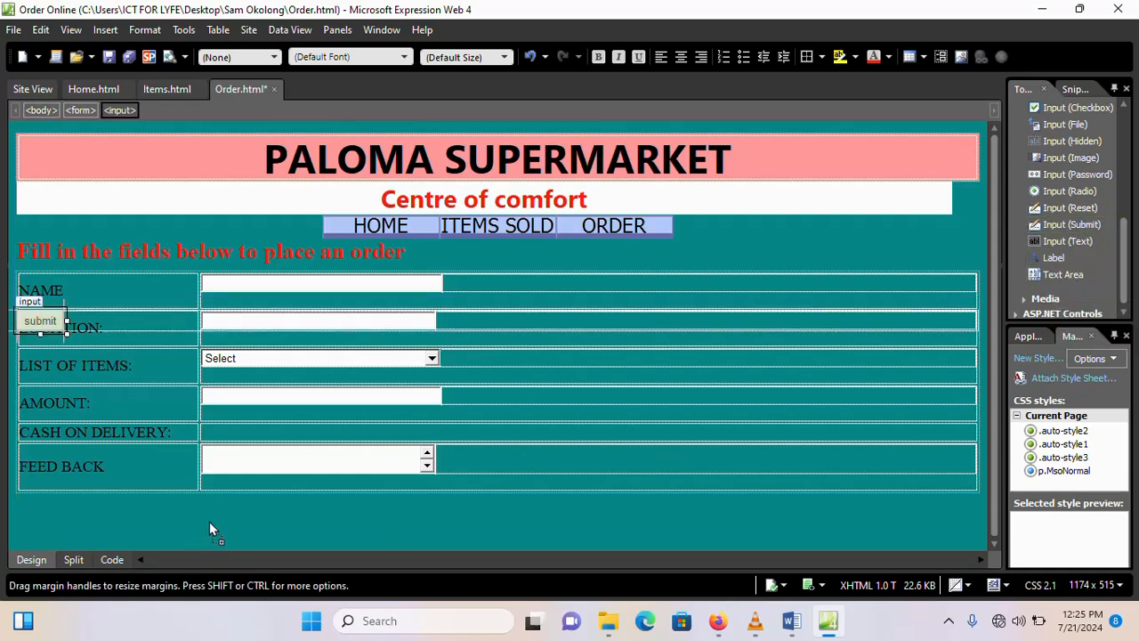
left_click(66, 315)
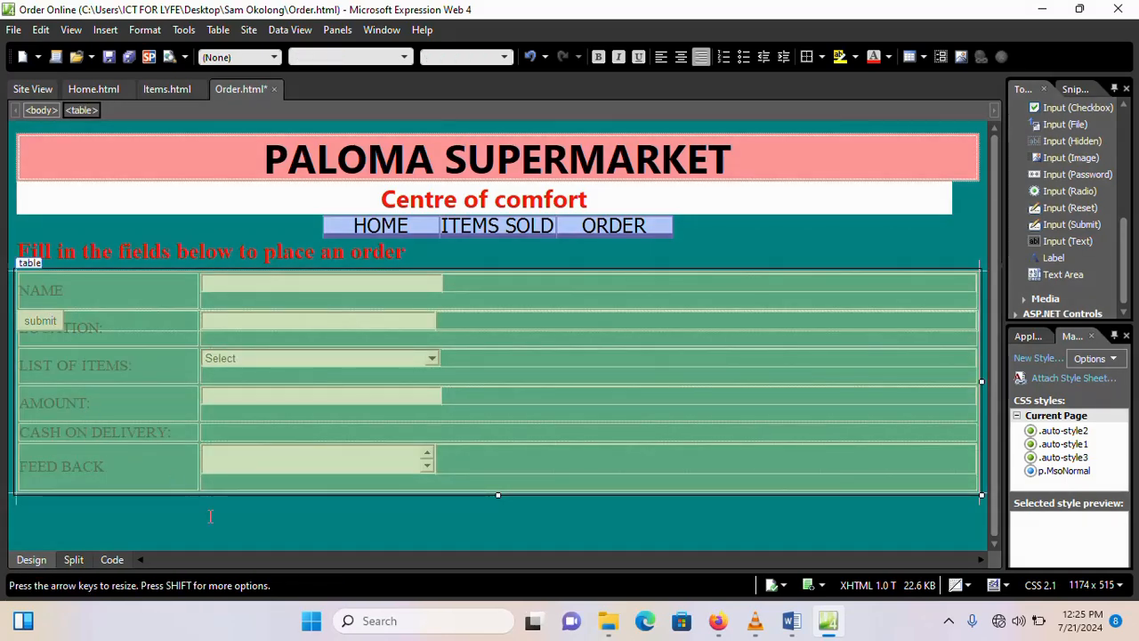
key("ctrl+z")
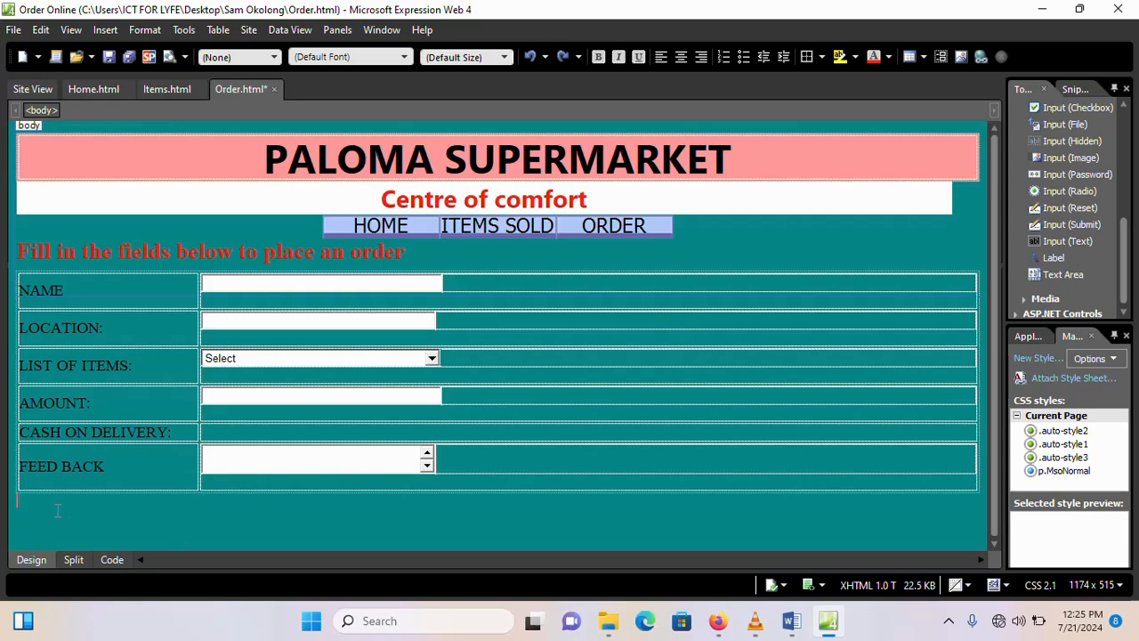
Step: Try once more to place an Input (Submit) control on a new line under the table, and delete that button
key("Return")
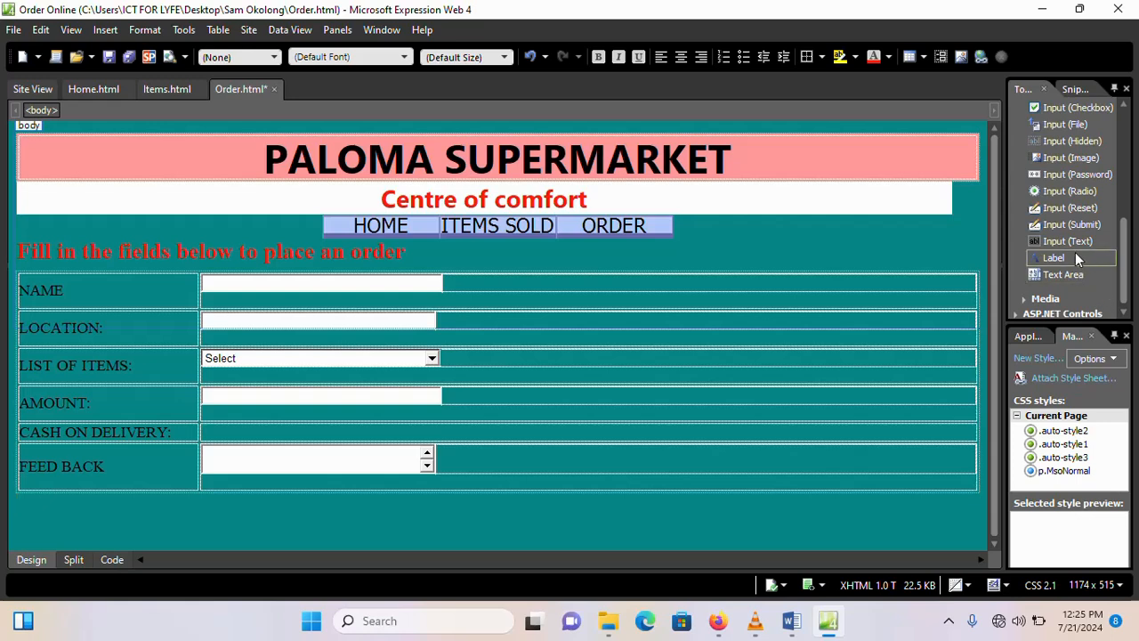
left_click_drag(1070, 229, 23, 515)
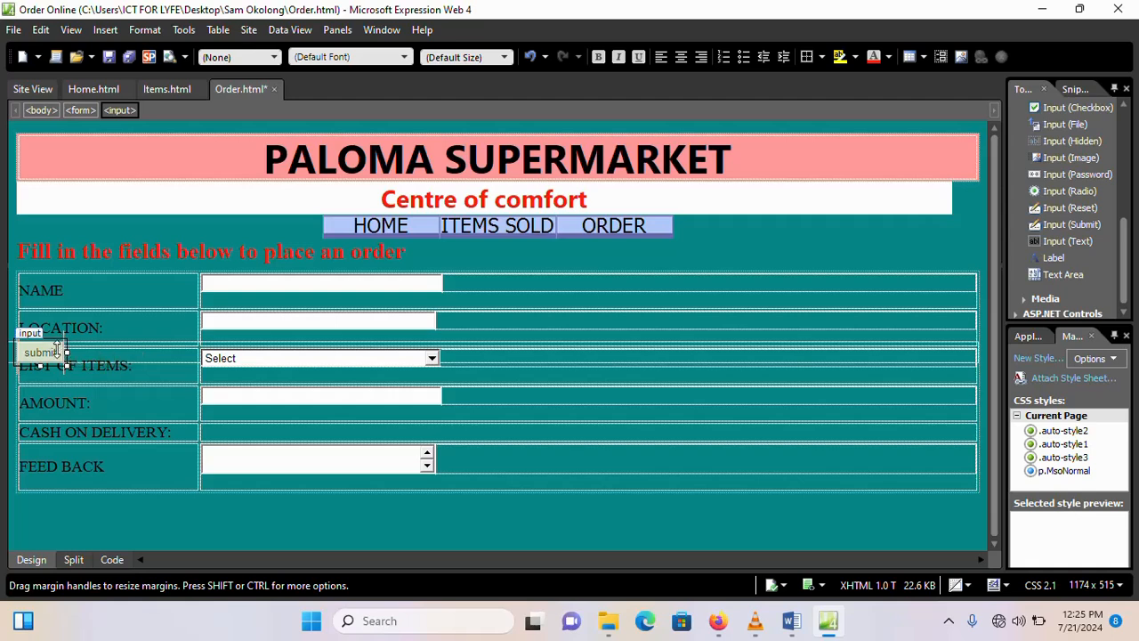
key("Delete")
Step: Add one blank line beneath the text area in the FEED BACK cell and return the insertion point below the table
left_click(419, 485)
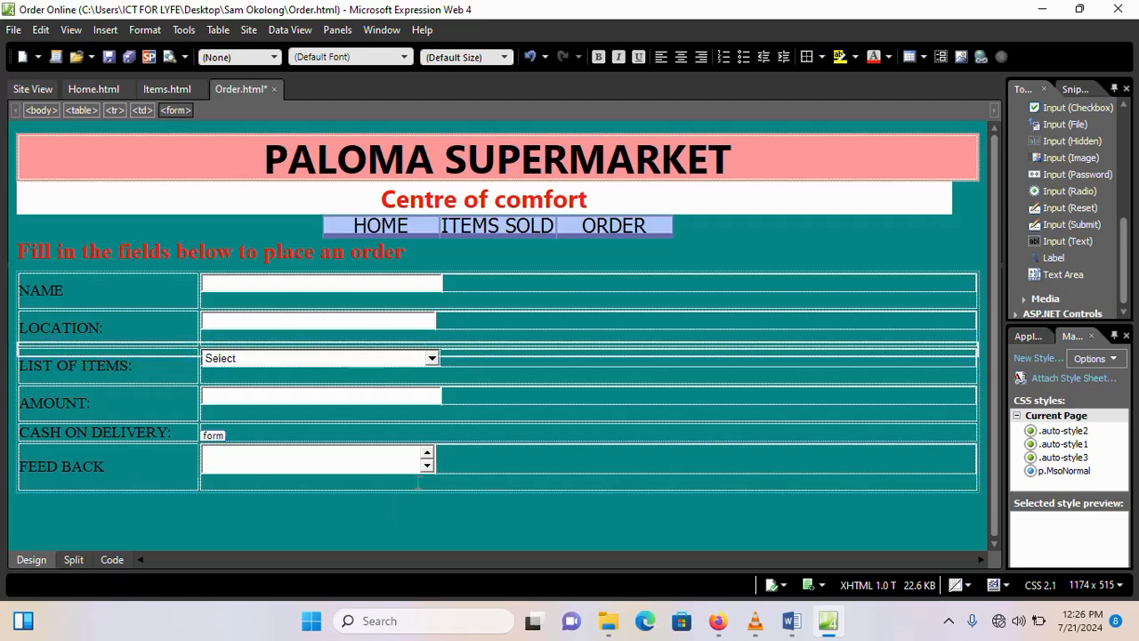
key("Return")
key("Return")
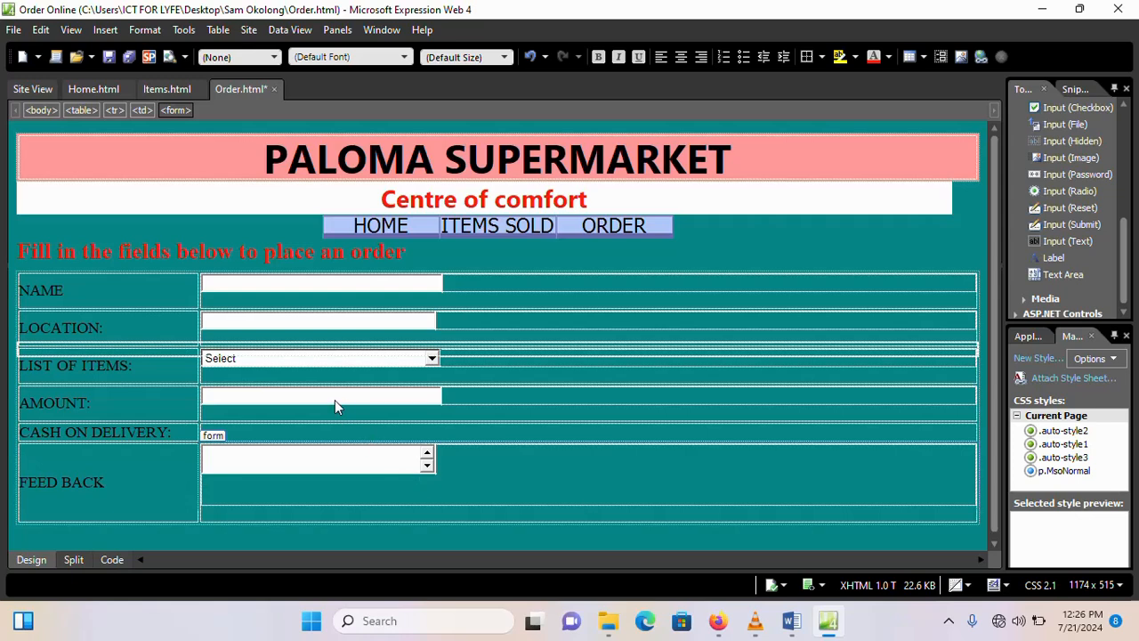
key("BackSpace")
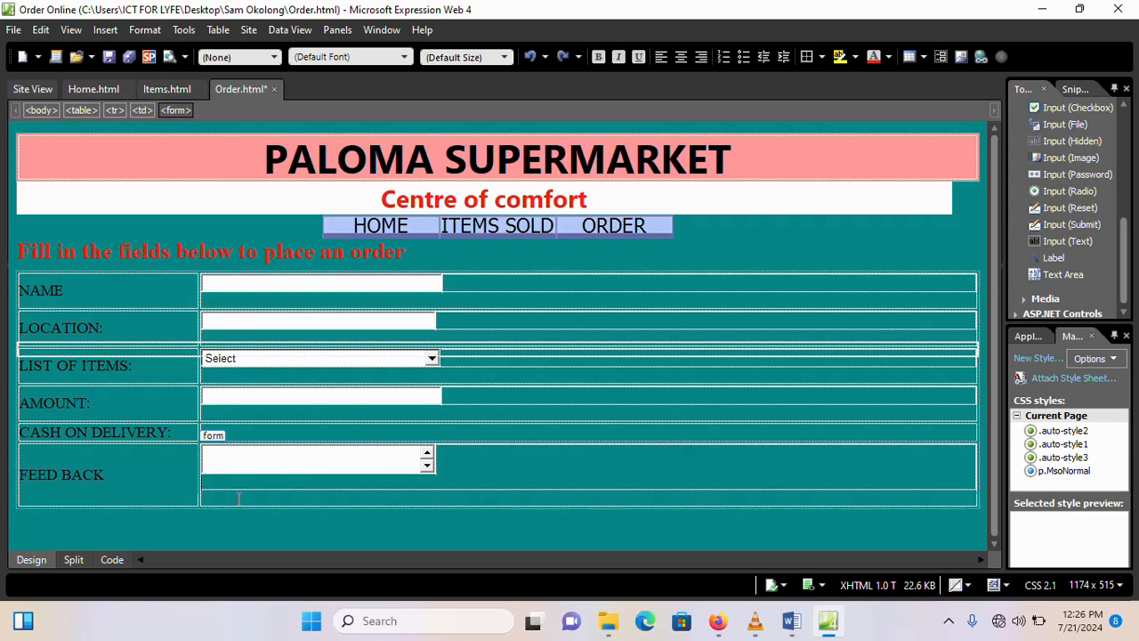
left_click(180, 529)
key("ctrl+a")
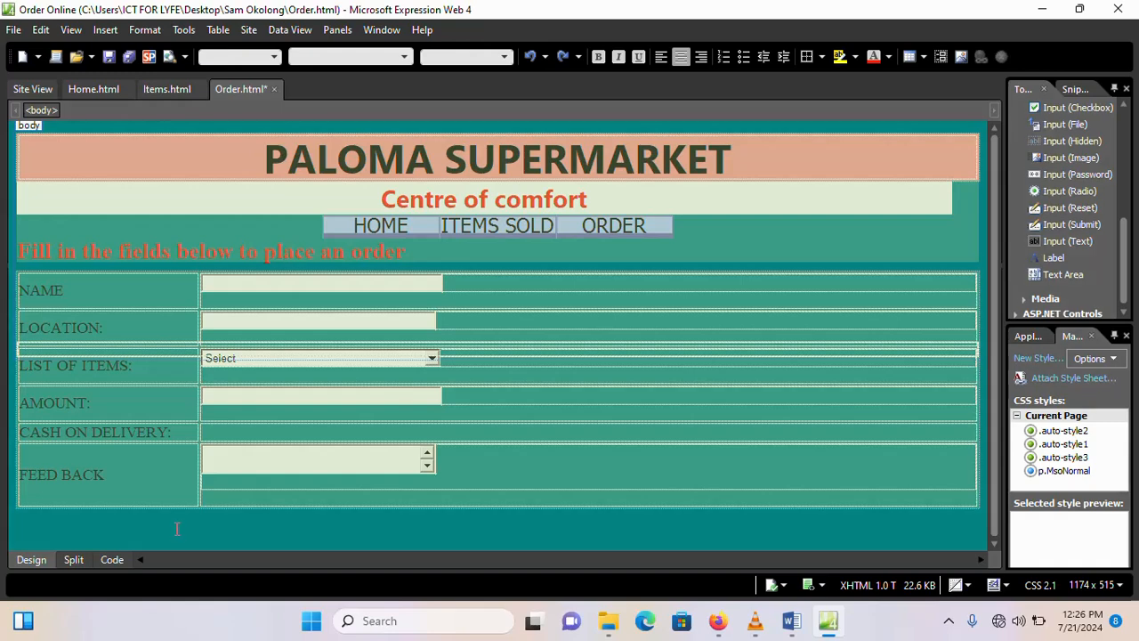
left_click(110, 534)
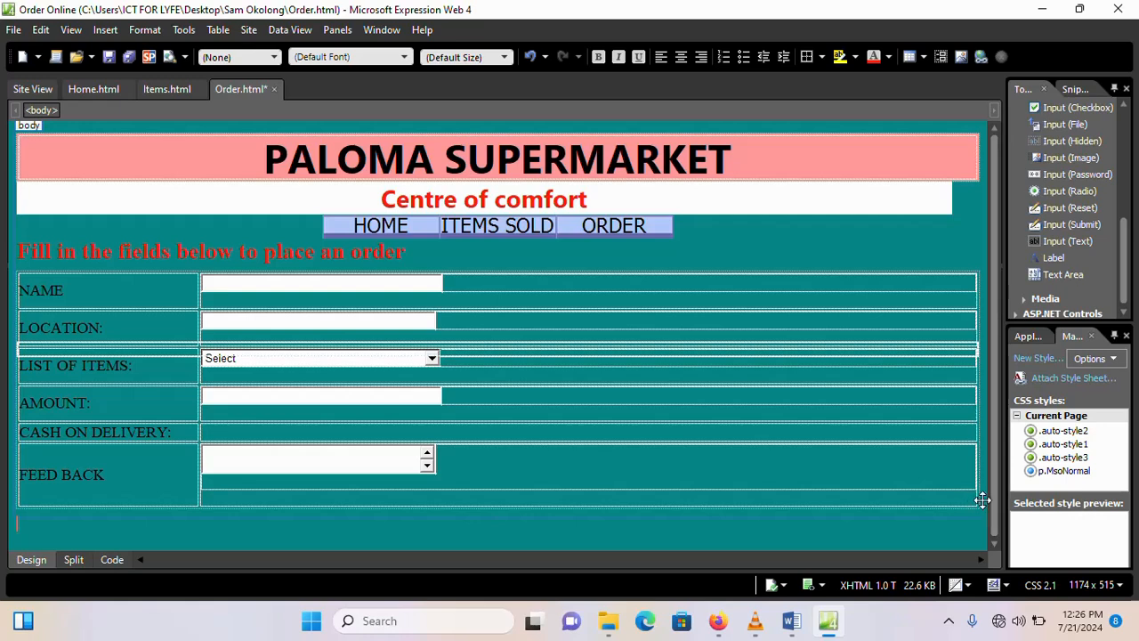
Step: Try narrowing the form table by about a quarter, check the saved page in Firefox, and undo the resize in Expression Web
left_click_drag(982, 389, 753, 387)
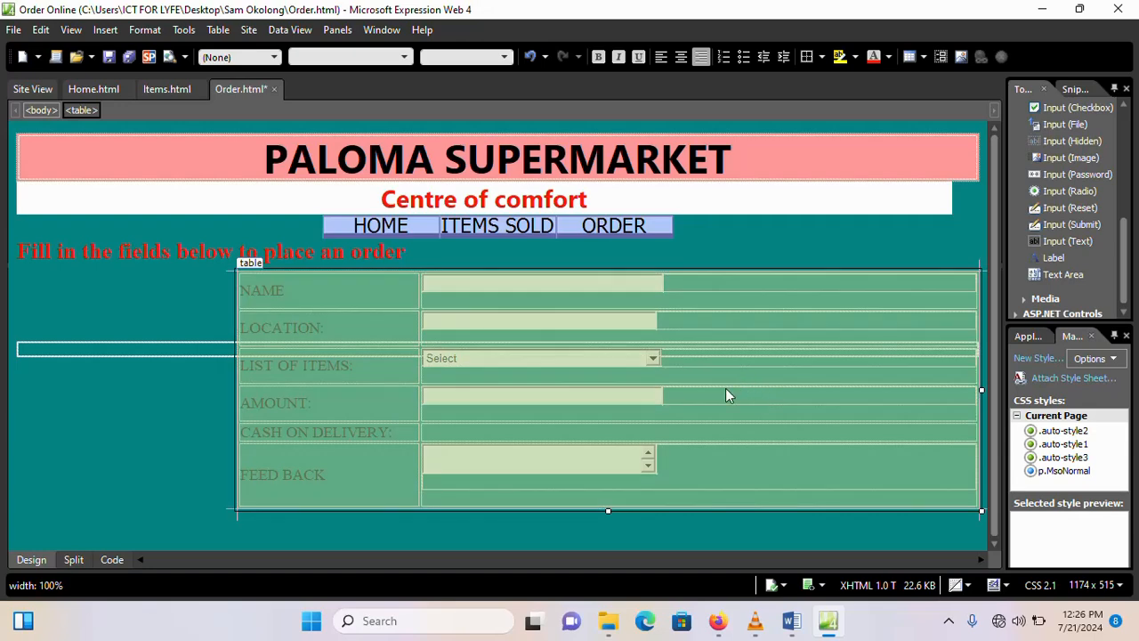
left_click(541, 532)
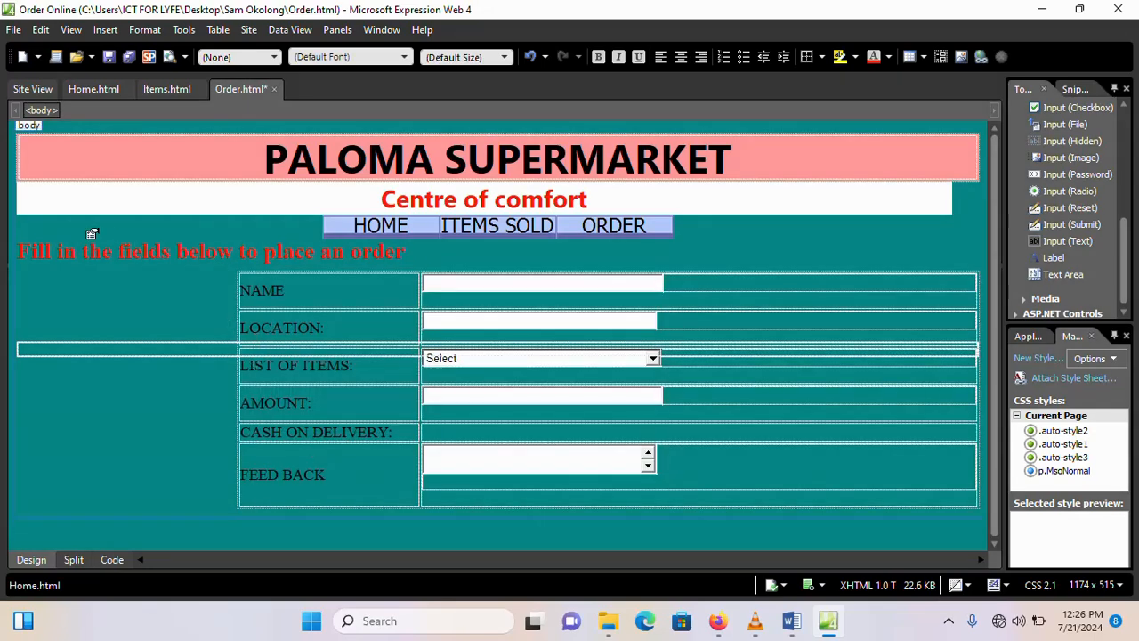
left_click(129, 59)
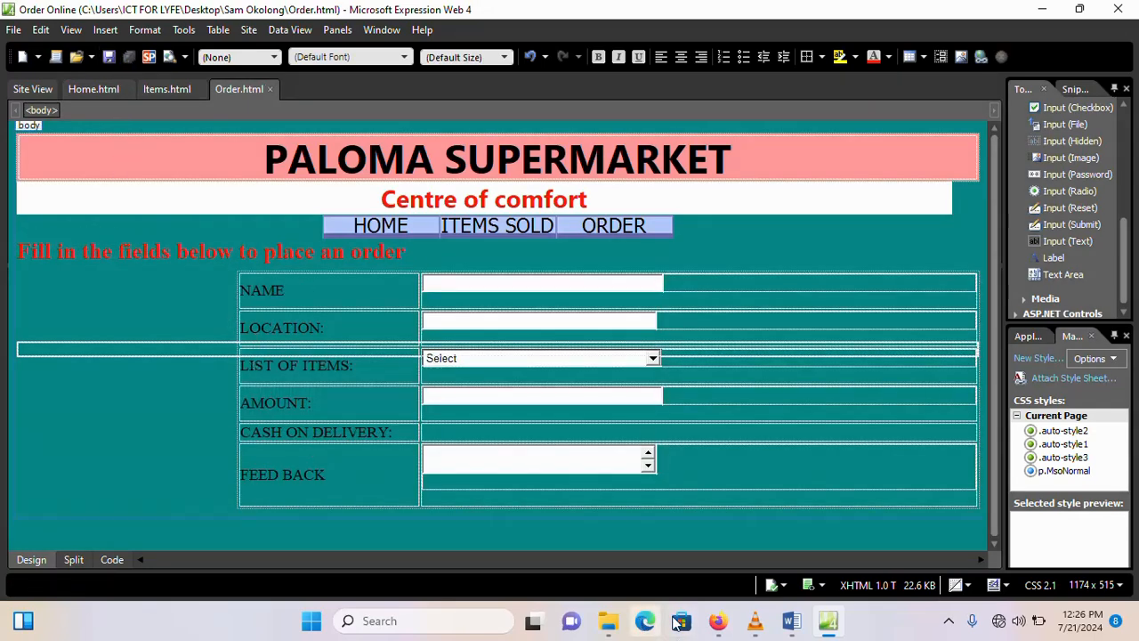
left_click(717, 623)
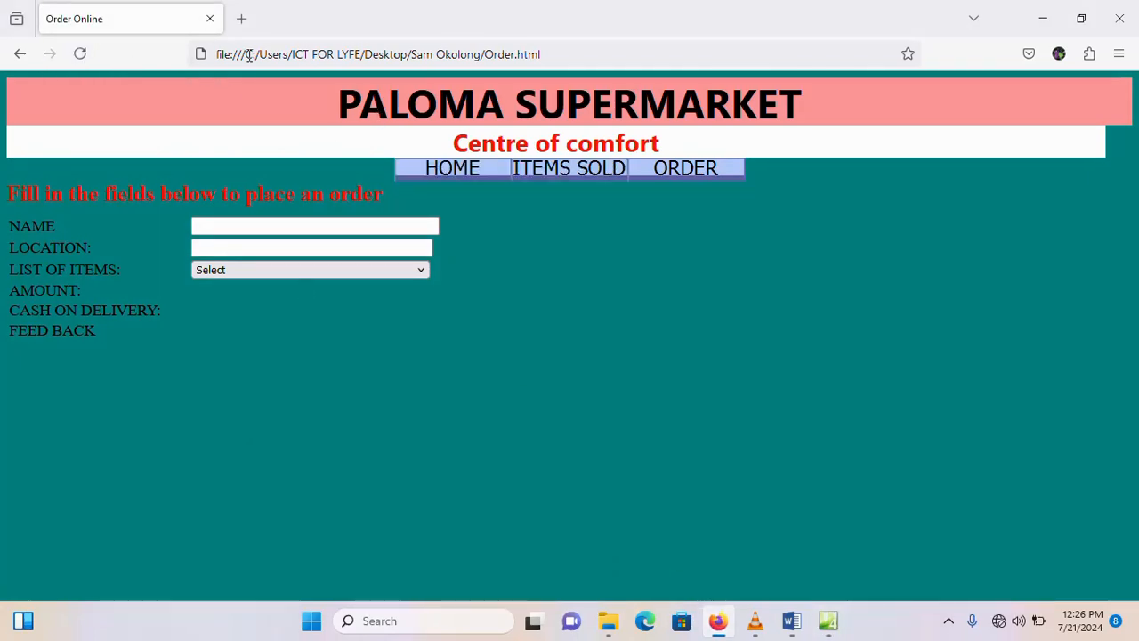
left_click(80, 54)
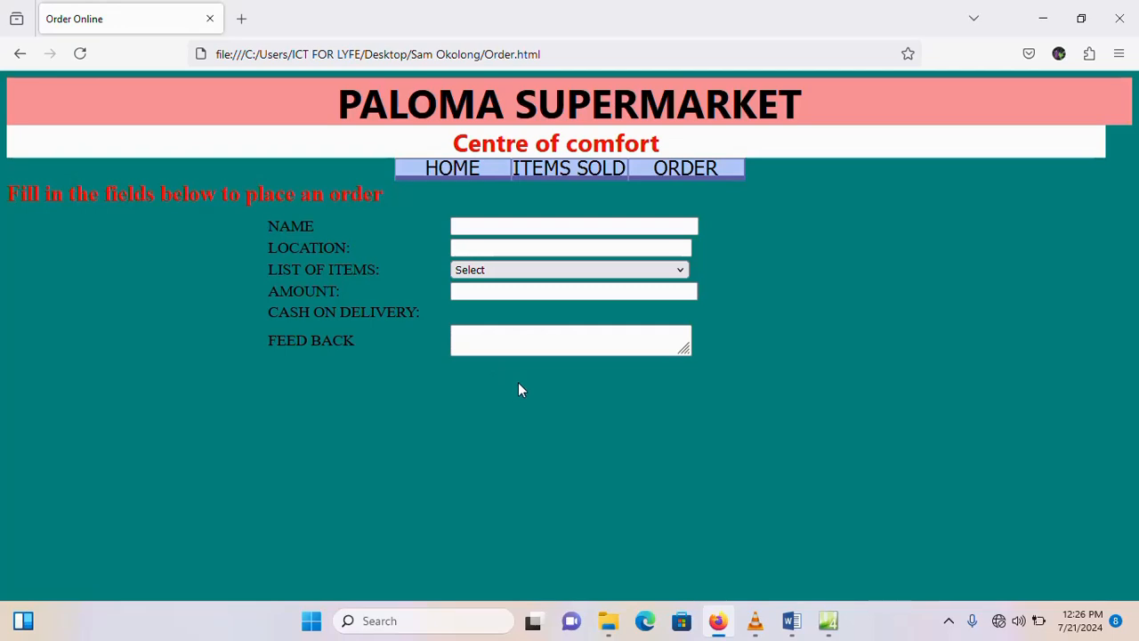
left_click(828, 621)
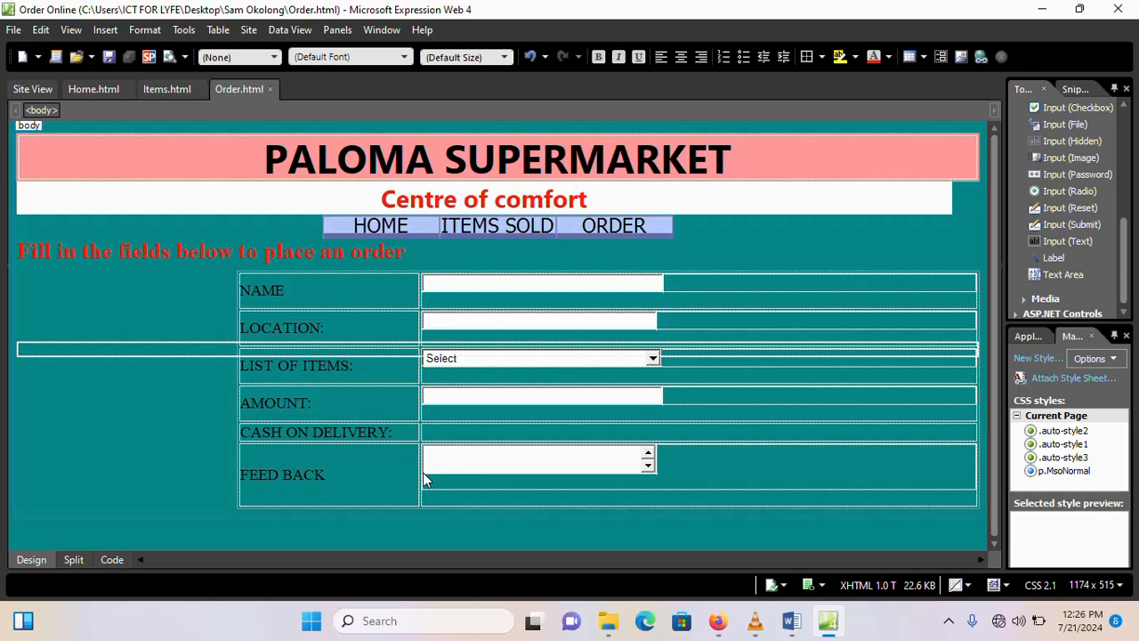
key("ctrl+z")
Step: Enter the placeholder text vvv below the form table, add an Input (Submit) control on the line under it, and delete the placeholder
left_click(398, 531)
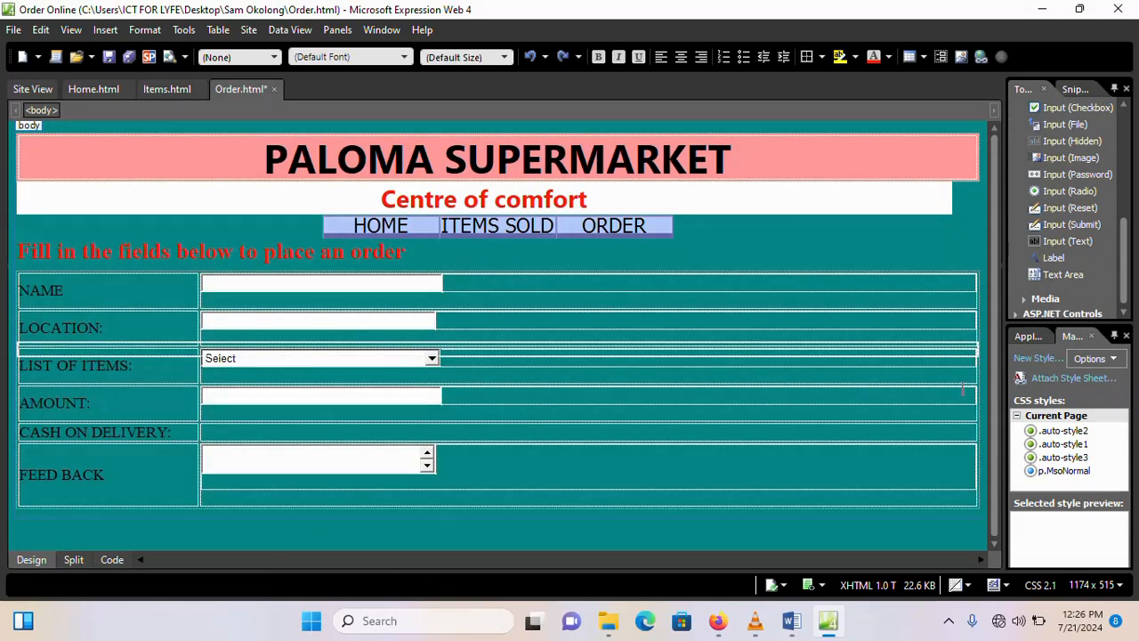
type("vvv")
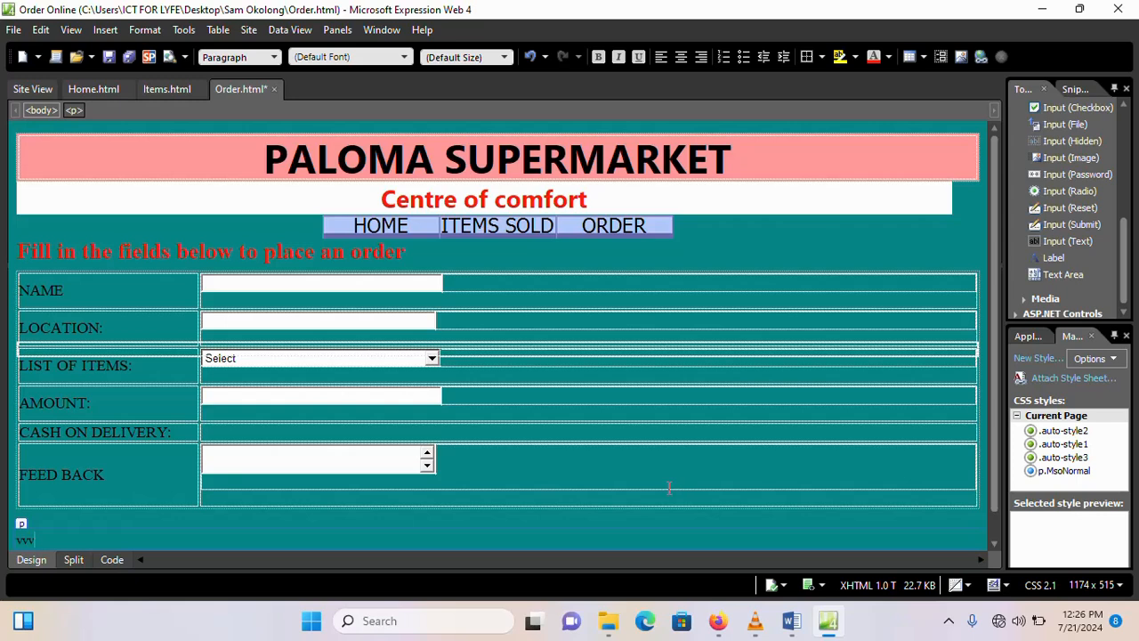
key("Return")
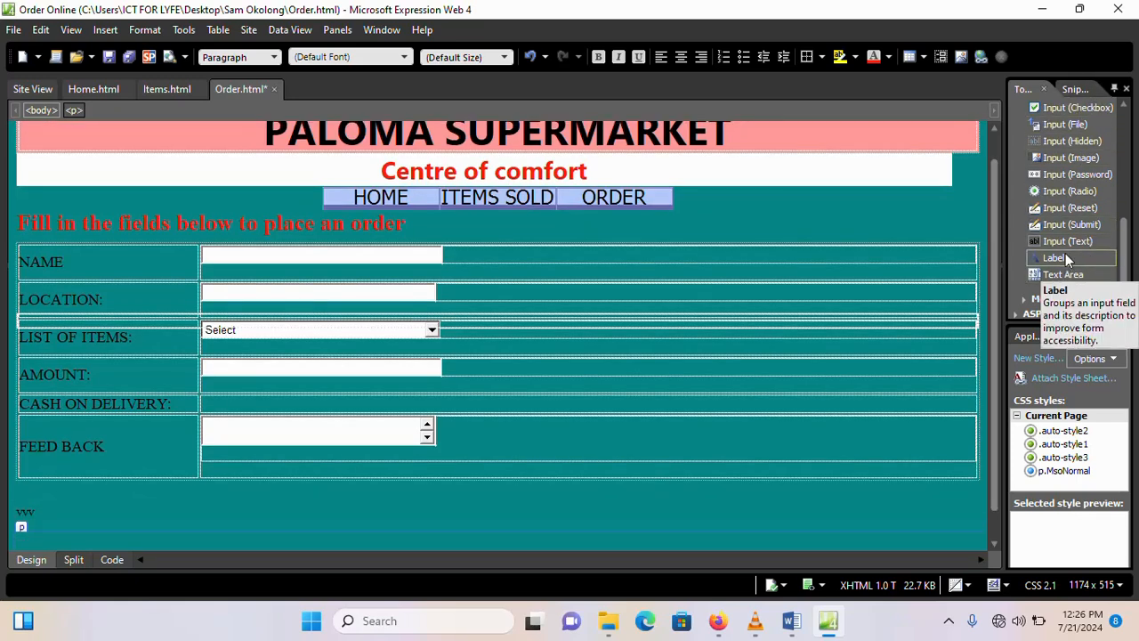
left_click_drag(1071, 224, 50, 519)
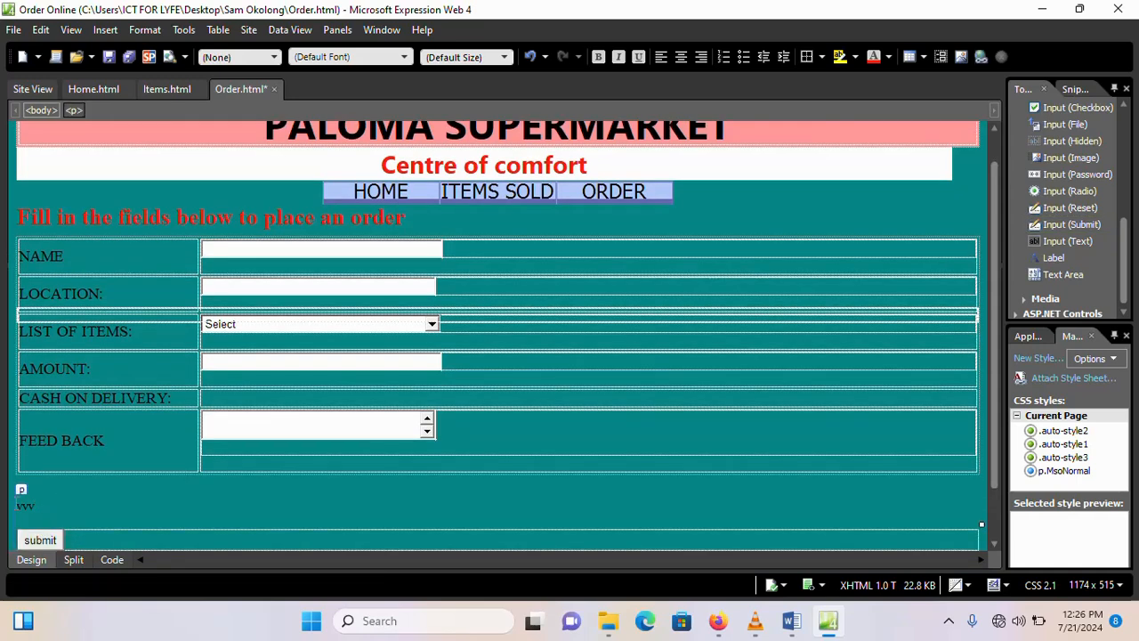
left_click(16, 505)
left_click_drag(13, 505, 55, 505)
key("Delete")
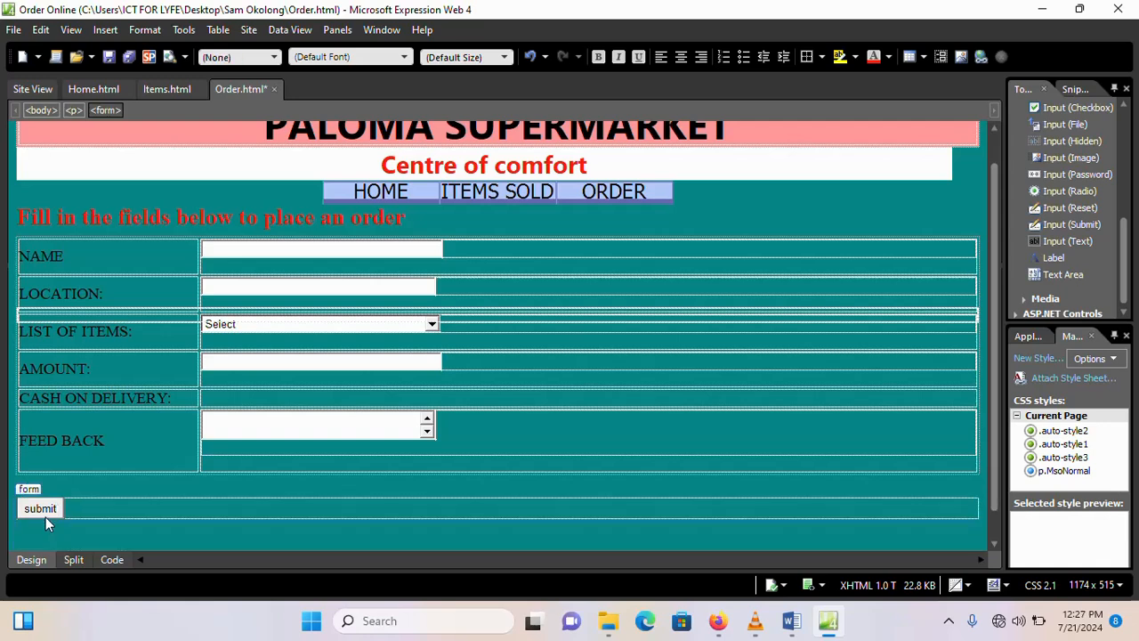
Step: Enlarge the submit button to 135 px wide and 48 px high, and save Order.html
left_click(54, 504)
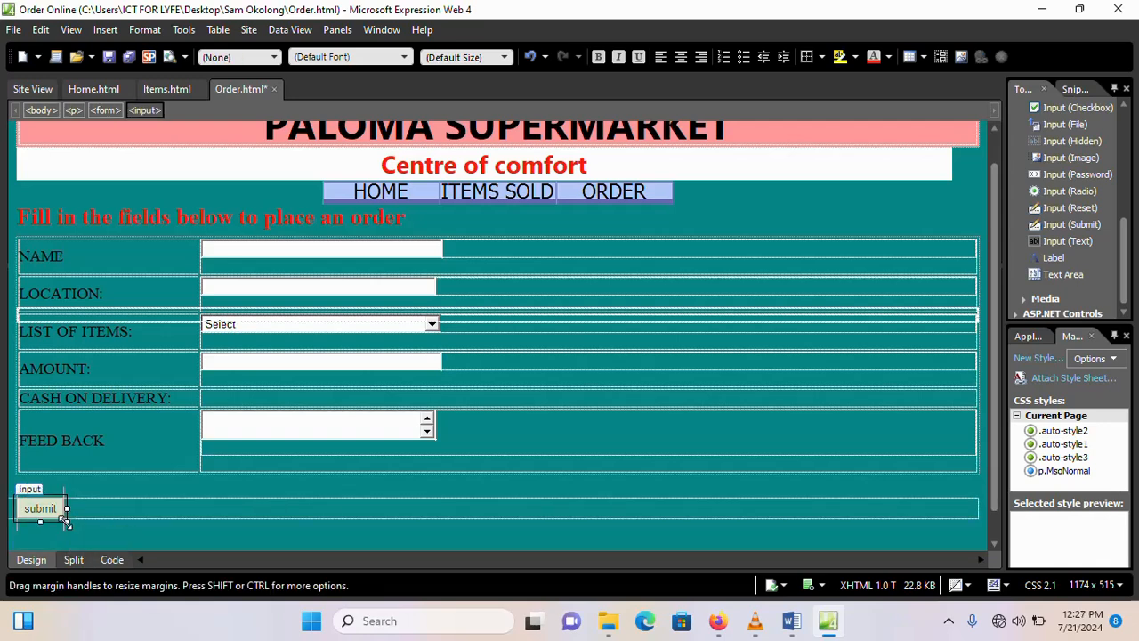
left_click_drag(62, 518, 132, 539)
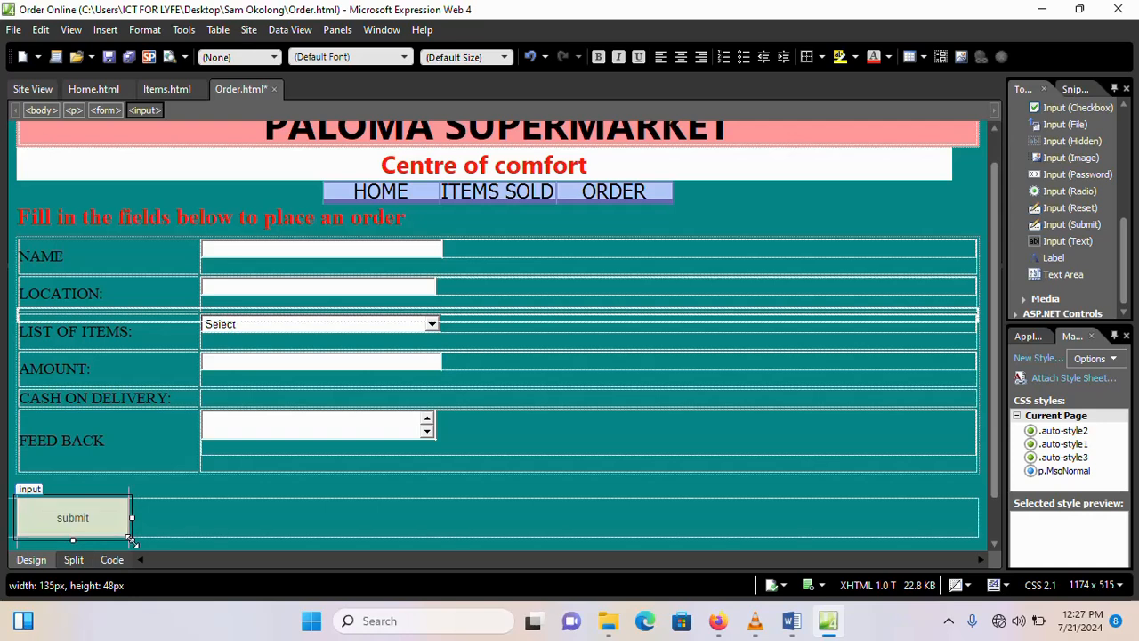
left_click(128, 60)
Step: Review the Order page layout, and check the submit button on the reloaded page in Firefox
scroll(339, 435, "down", 1)
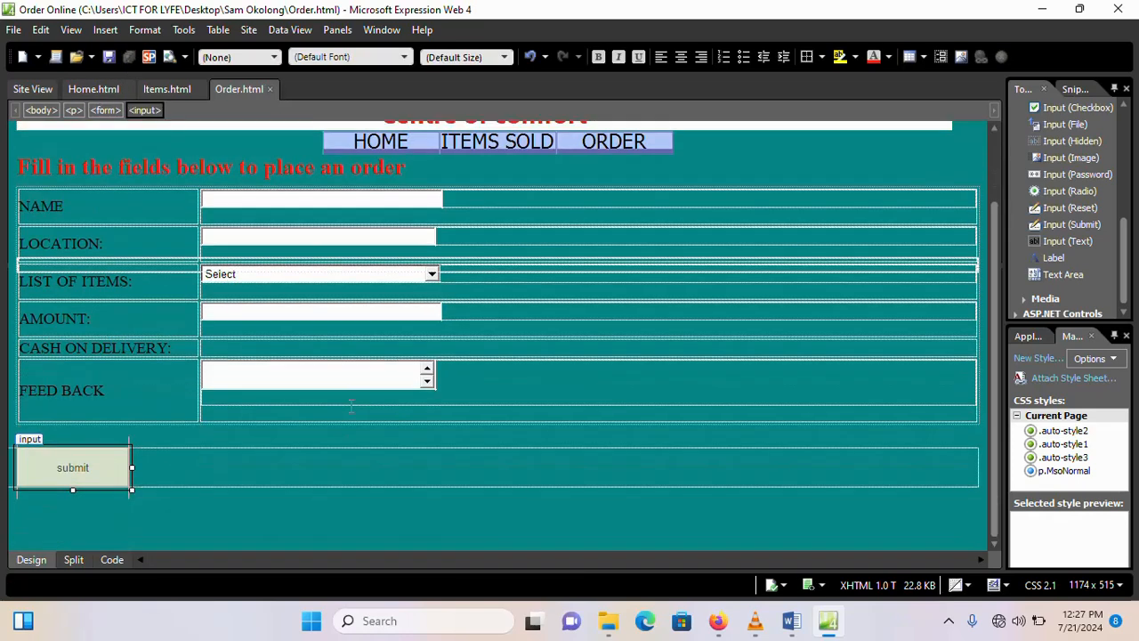
scroll(358, 405, "up", 1)
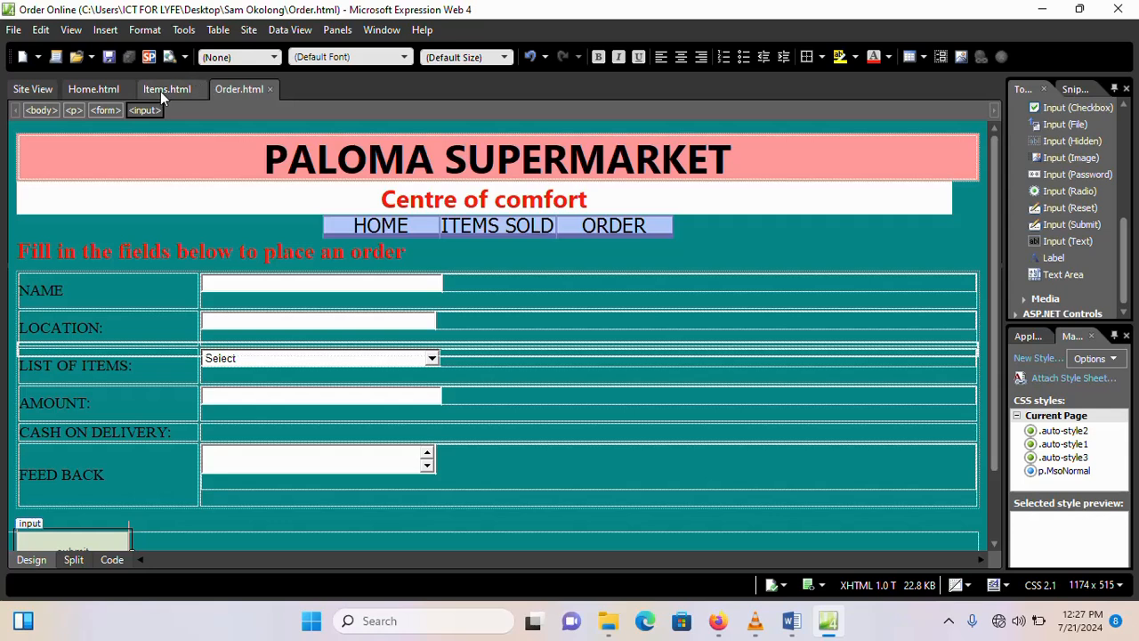
scroll(358, 290, "down", 1)
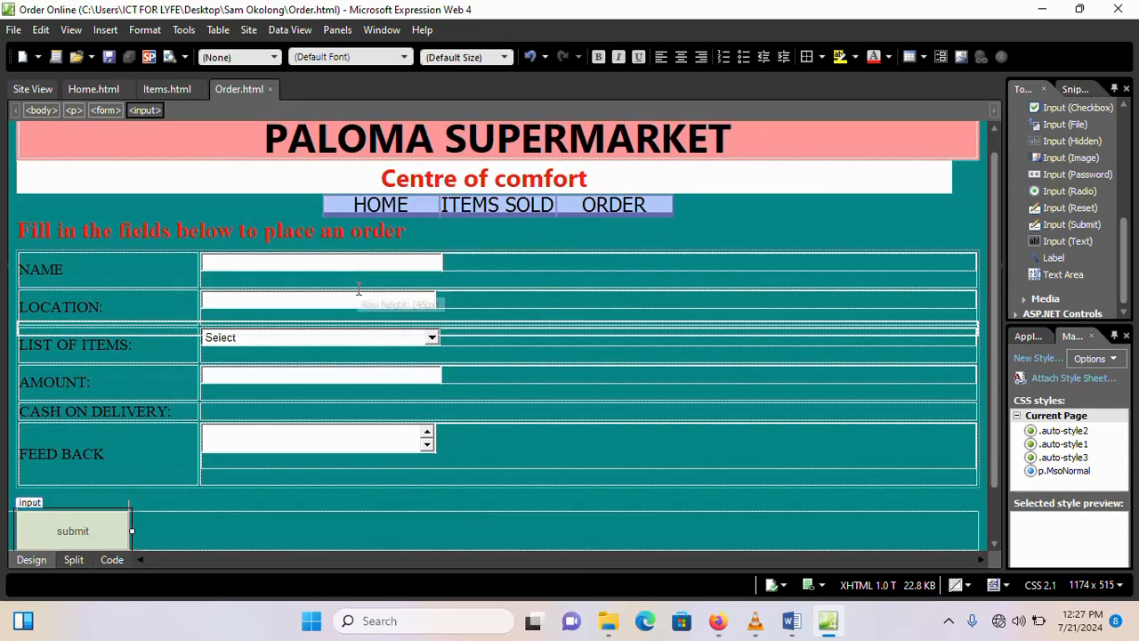
left_click(717, 620)
left_click(79, 55)
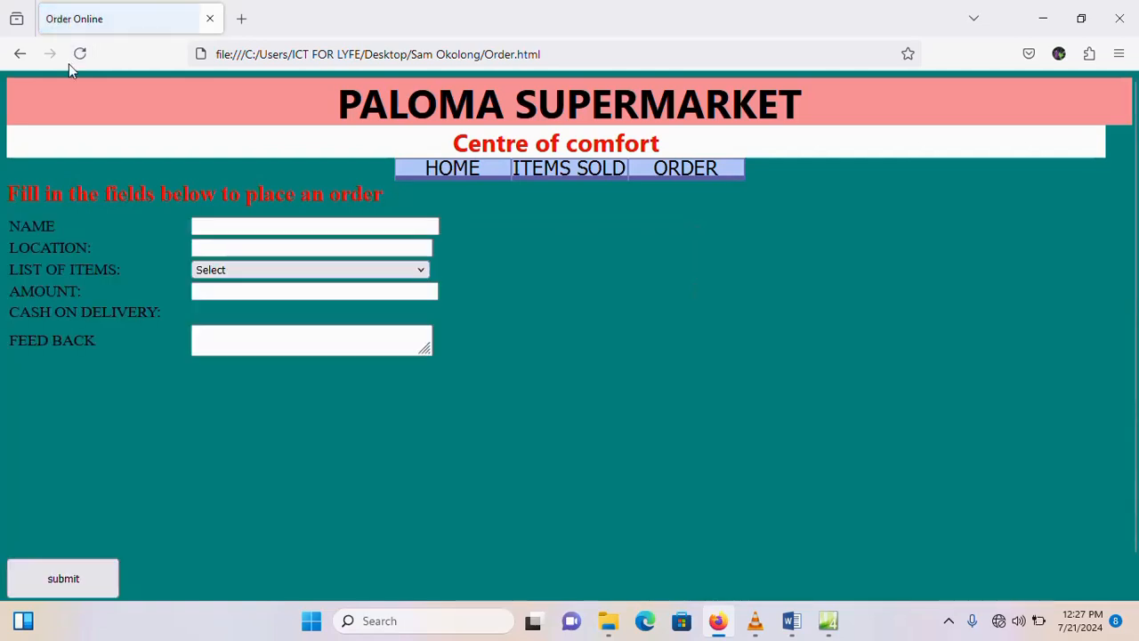
scroll(116, 495, "down", 1)
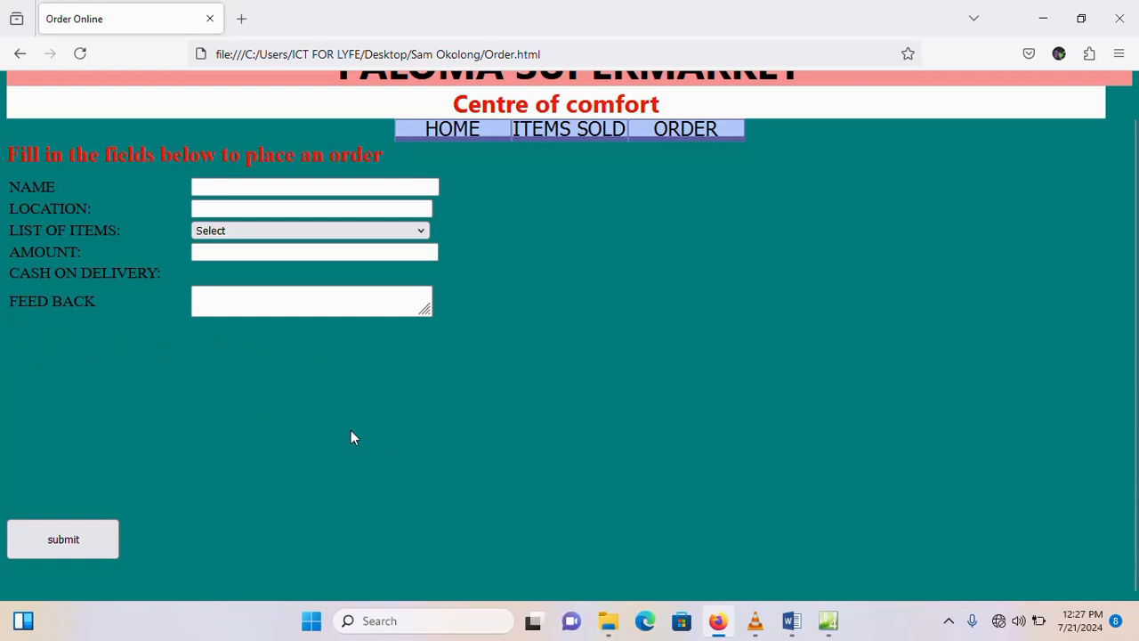
Step: Test the submit button at the foot of the Order page
scroll(301, 373, "up", 1)
scroll(87, 479, "down", 1)
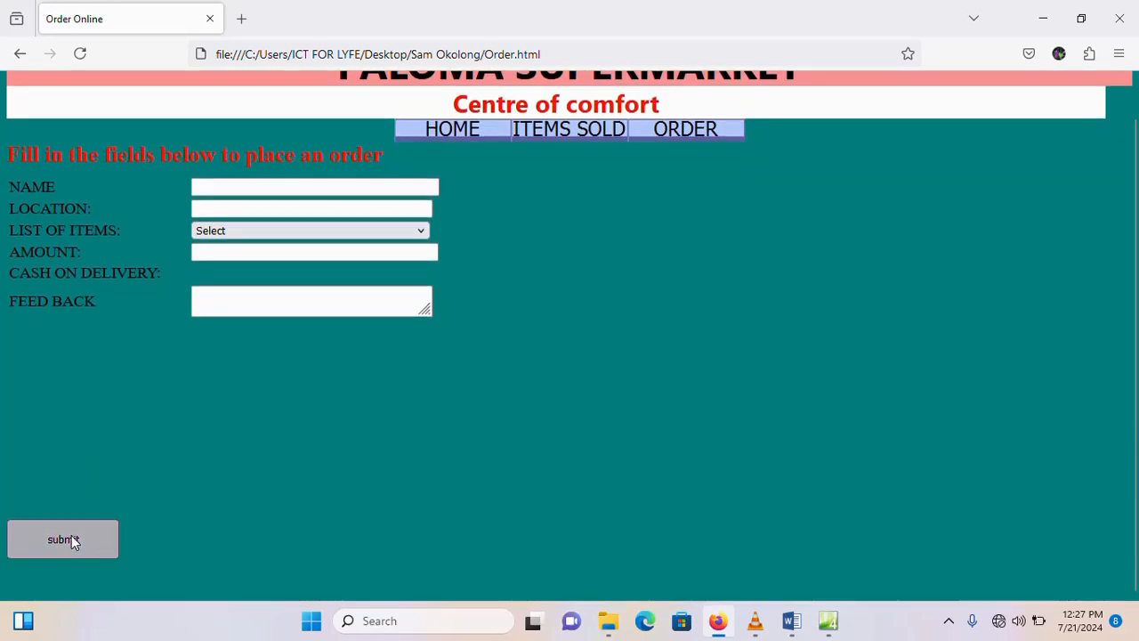
left_click(71, 540)
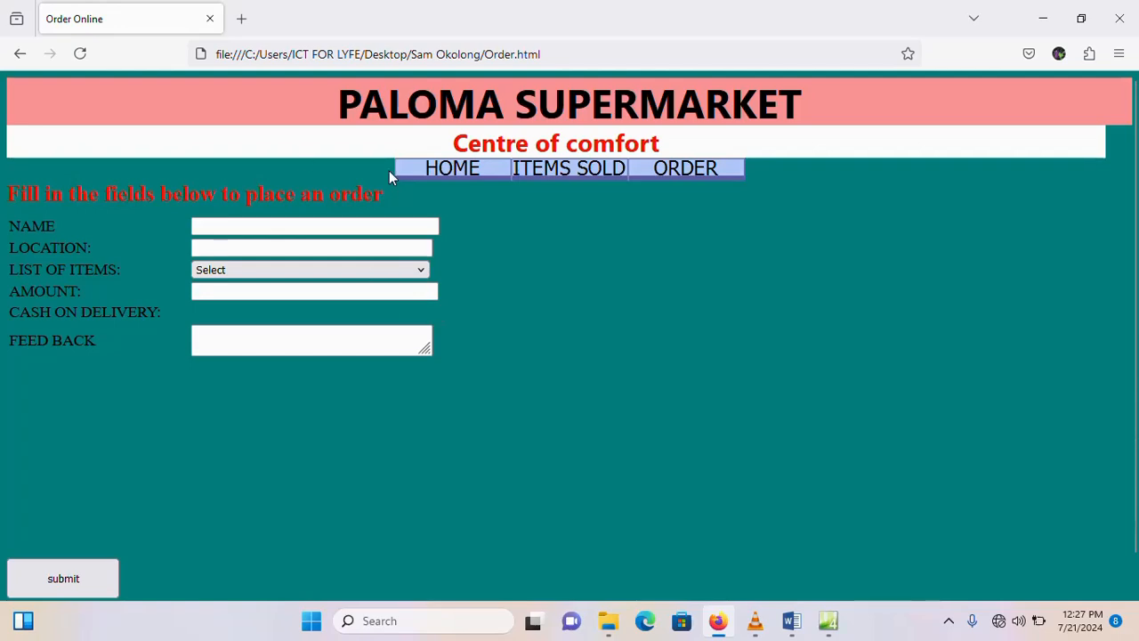
Step: Follow the HOME and ITEMS SOLD navigation links, and review the full content of each page
left_click(463, 175)
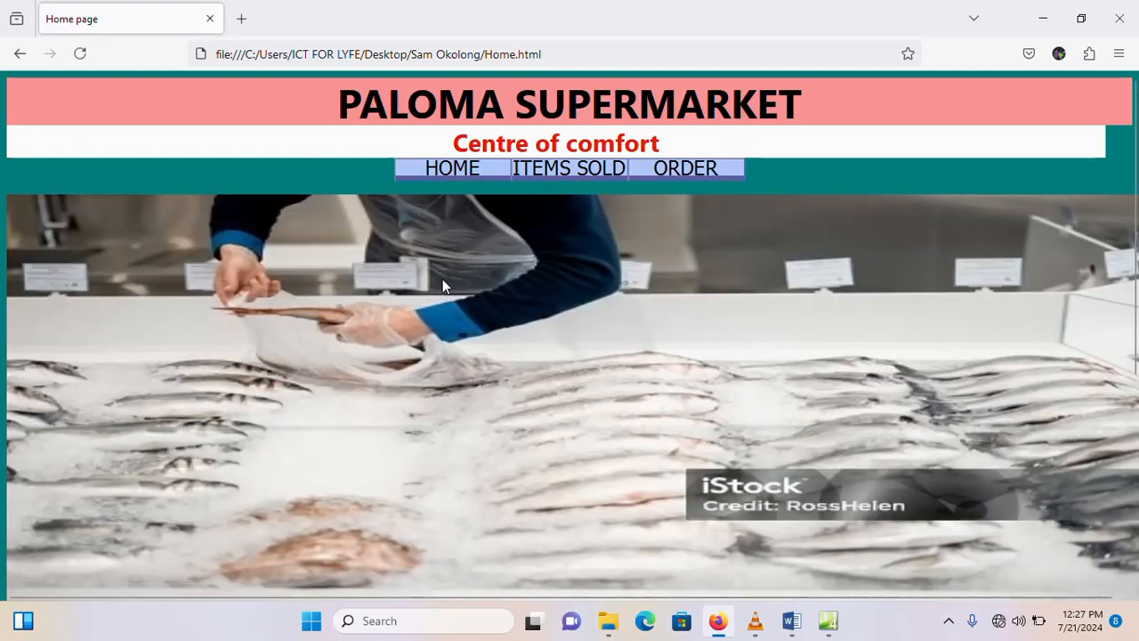
scroll(442, 278, "down", 4)
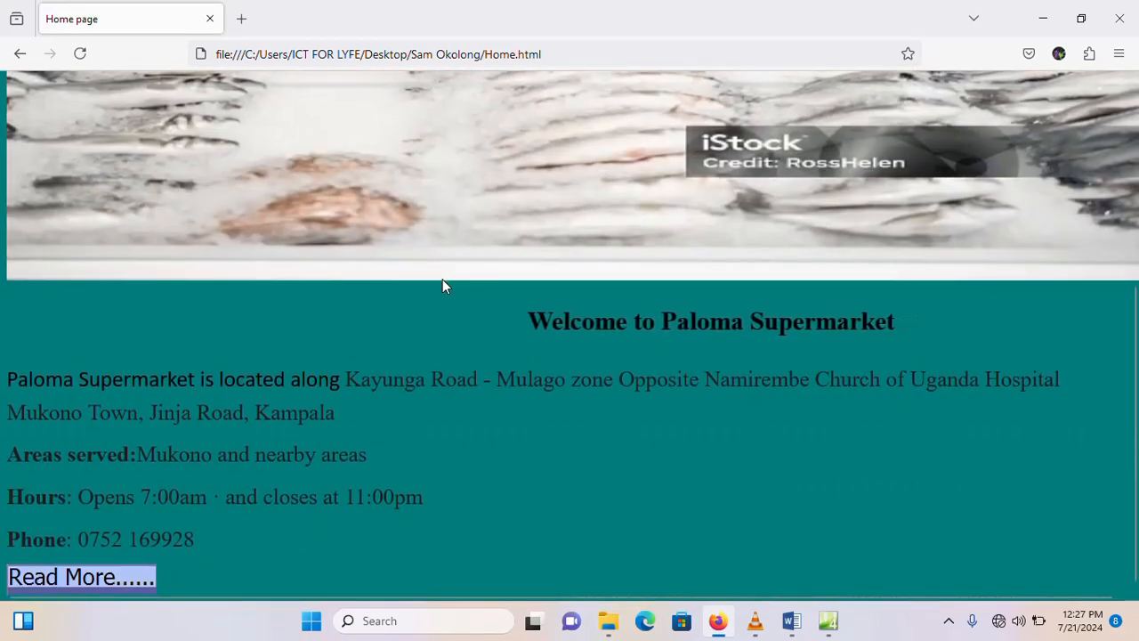
scroll(442, 278, "up", 4)
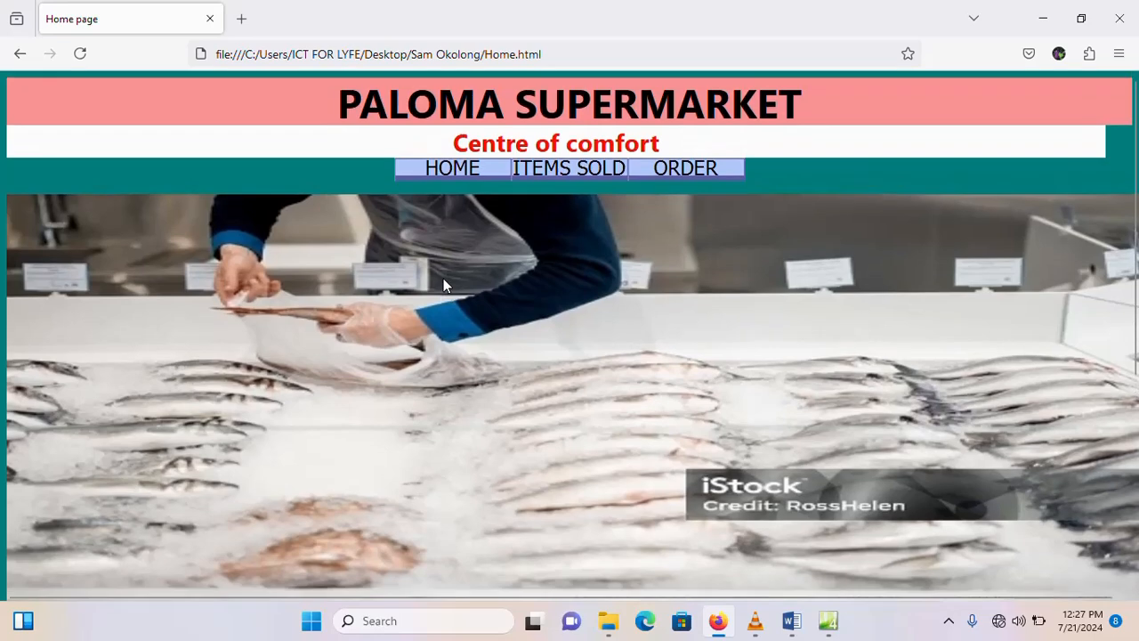
left_click(555, 169)
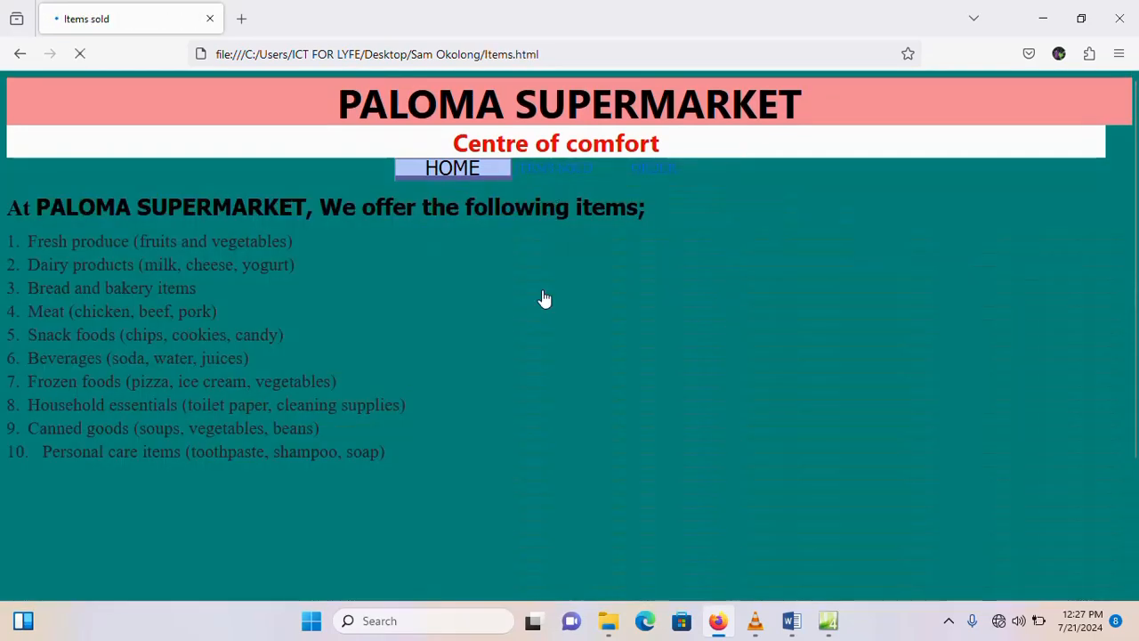
scroll(457, 305, "down", 2)
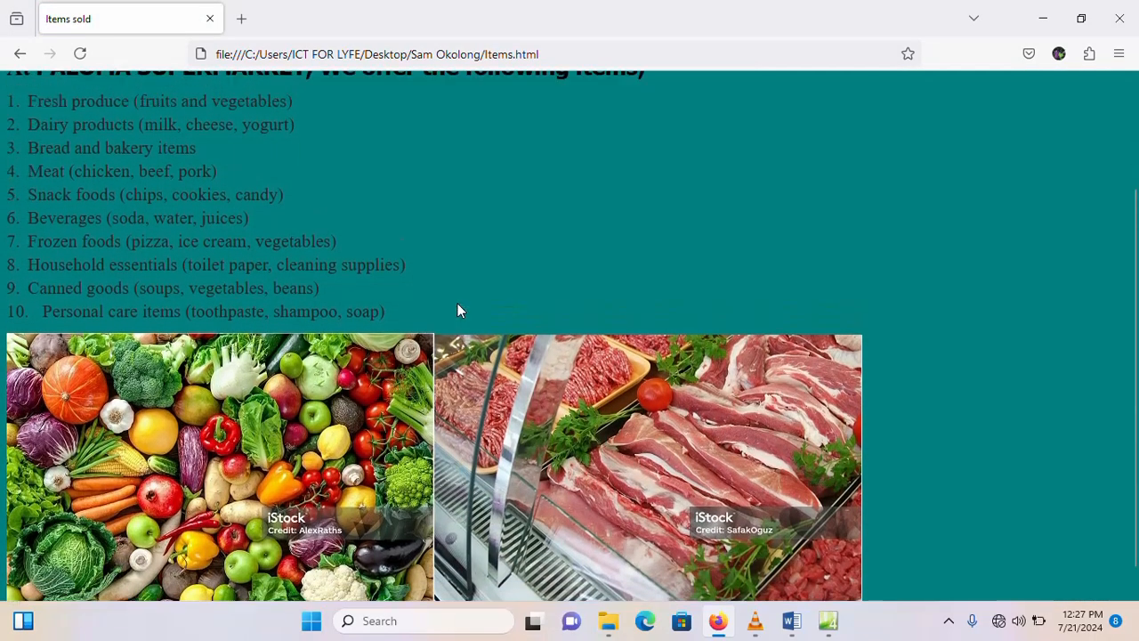
scroll(457, 304, "up", 2)
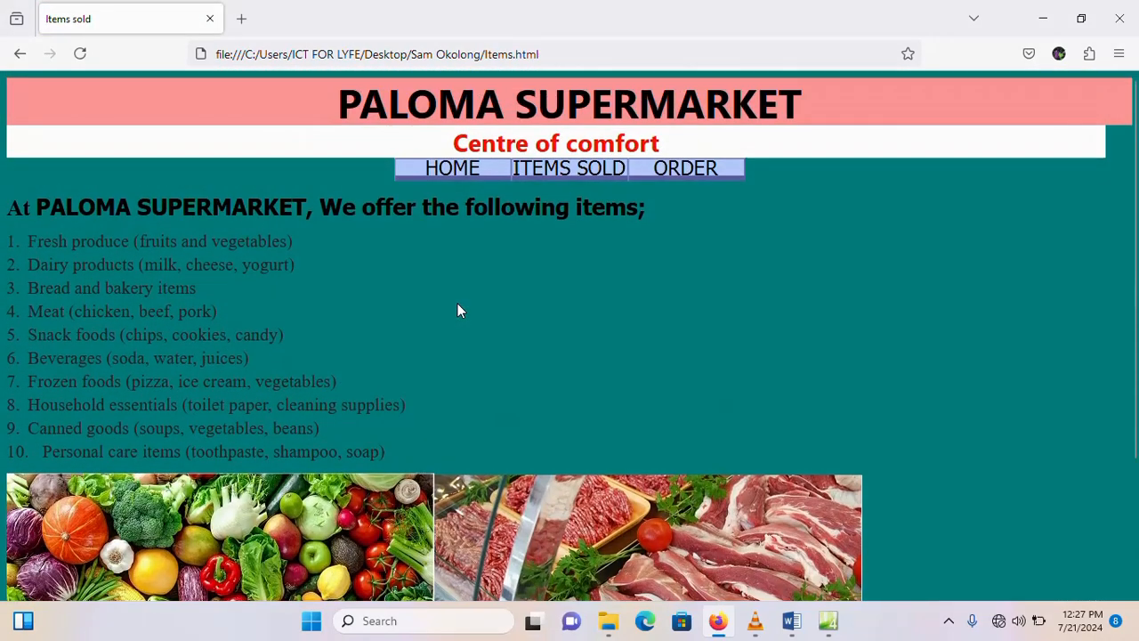
Step: Follow the ORDER link back to the Order page, and examine the form from the header to the submit button
left_click(689, 175)
scroll(539, 321, "down", 1)
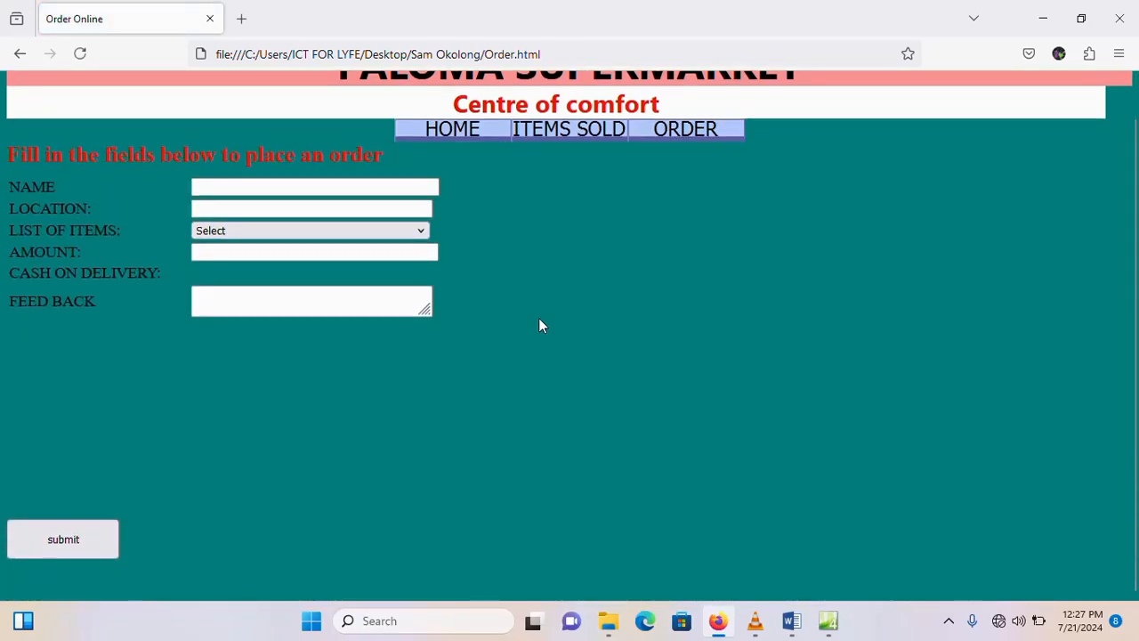
scroll(540, 325, "up", 1)
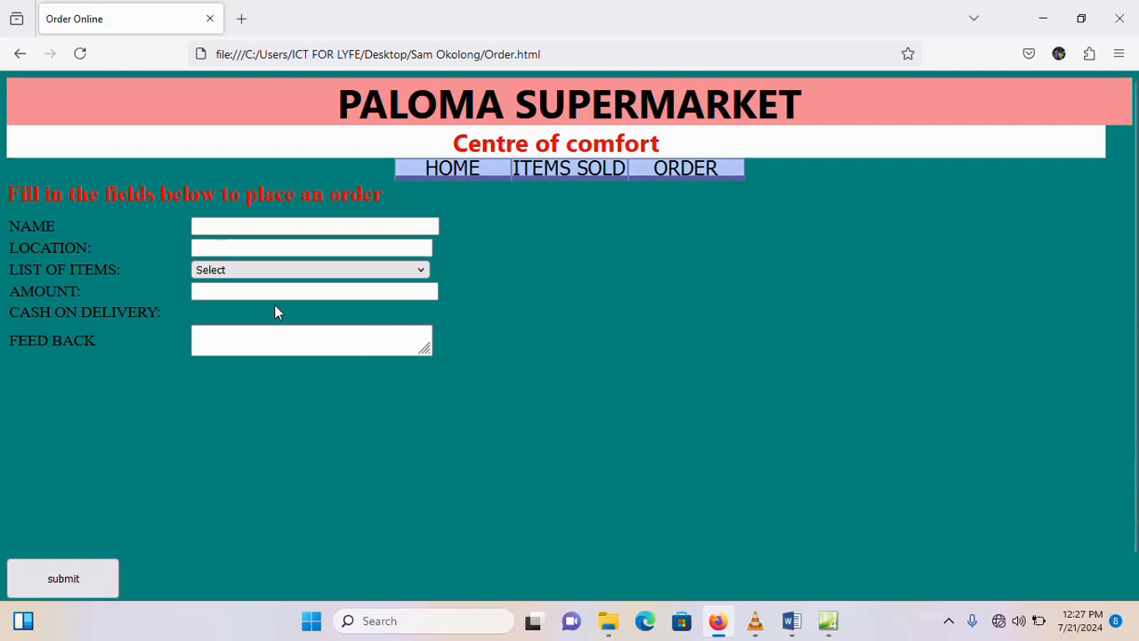
scroll(260, 290, "down", 1)
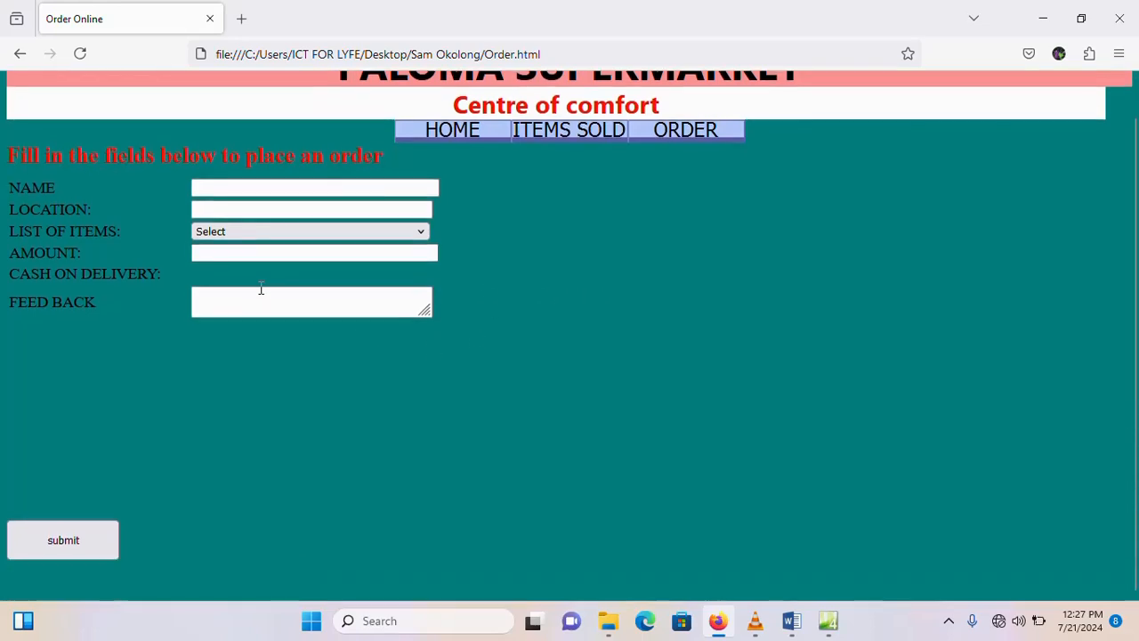
scroll(261, 289, "up", 1)
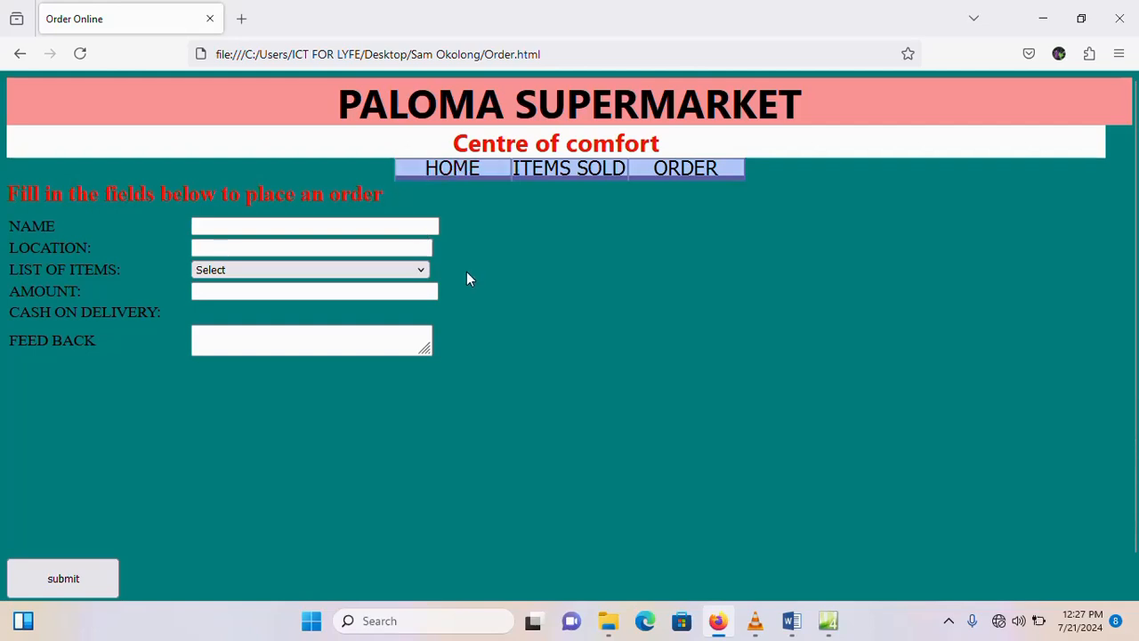